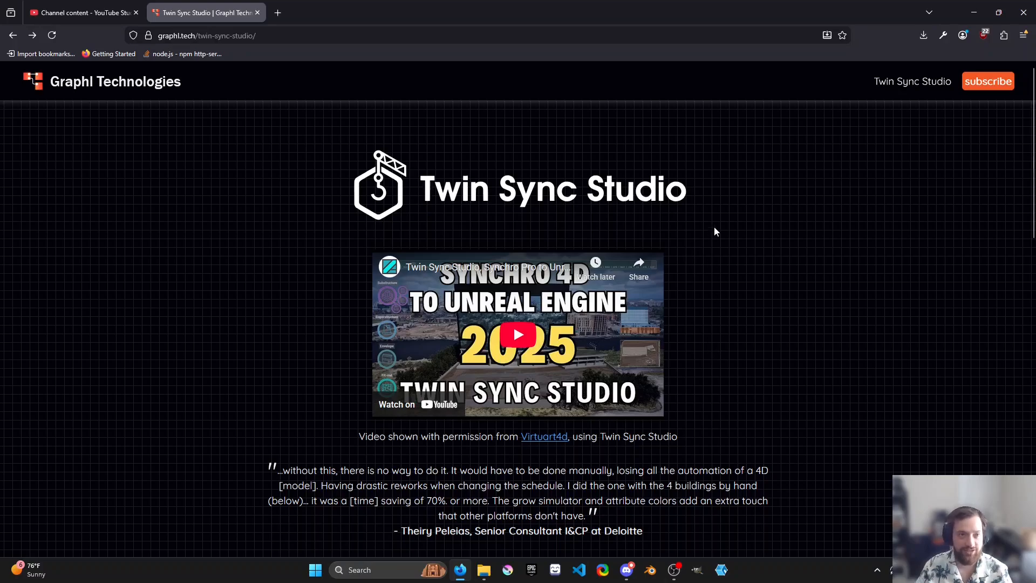
- Look over the Twin Sync Studio product page, including its trial, user manual and tutorial links
{"action": "left_click", "coordinate": [416, 34]}
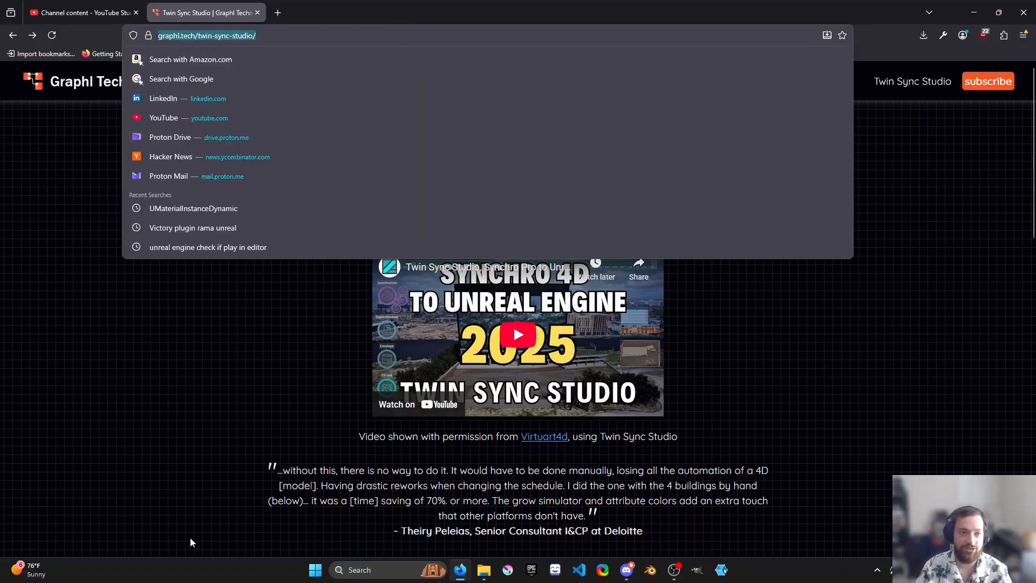
{"action": "left_click", "coordinate": [247, 428]}
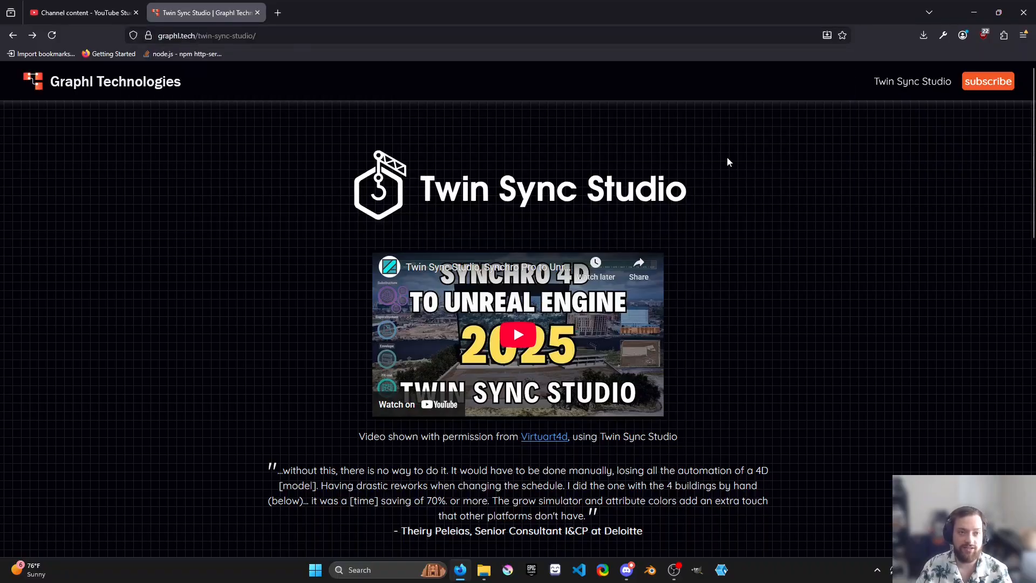
{"action": "scroll", "coordinate": [740, 271], "scroll_direction": "down", "scroll_amount": 4}
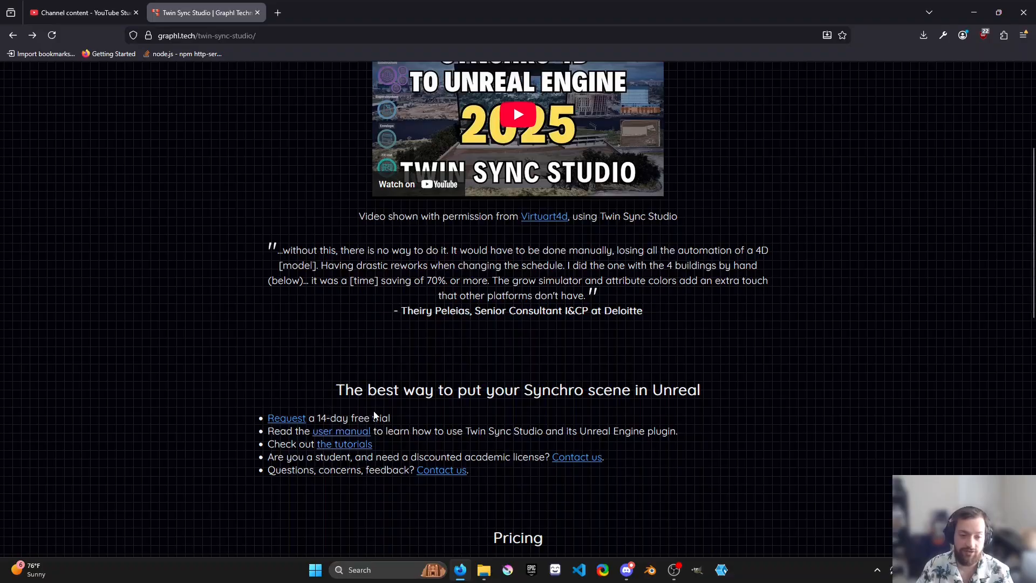
{"action": "scroll", "coordinate": [419, 351], "scroll_direction": "up", "scroll_amount": 2}
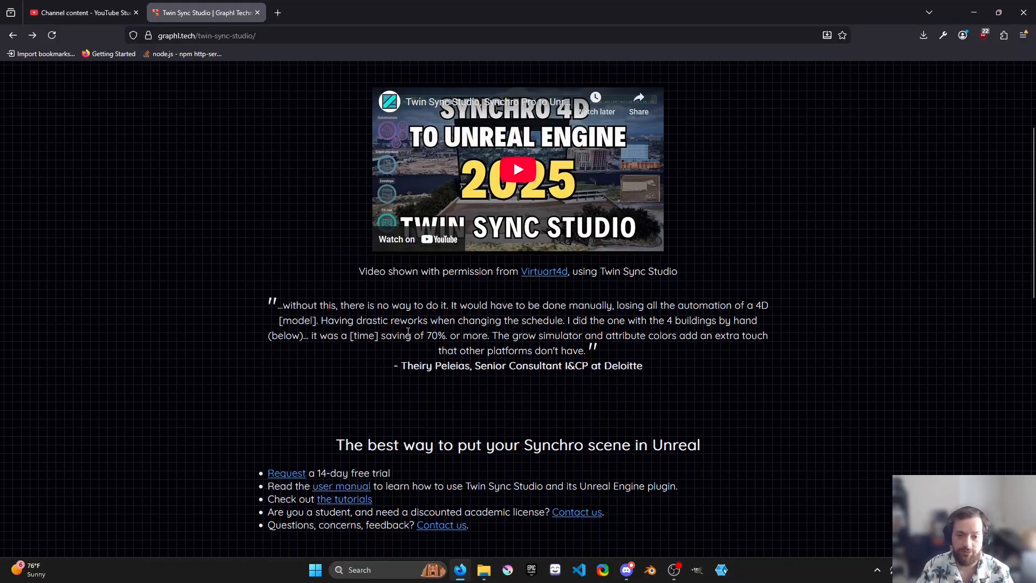
{"action": "scroll", "coordinate": [425, 363], "scroll_direction": "up", "scroll_amount": 2}
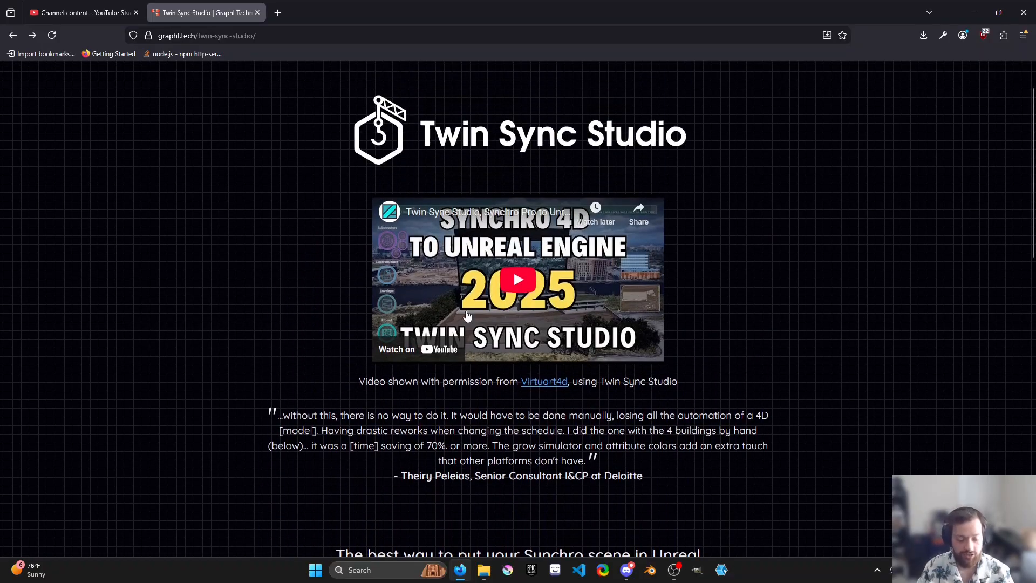
- Find and launch the Twin Sync Studio desktop application using the search term "twin"
{"action": "key", "text": "super"}
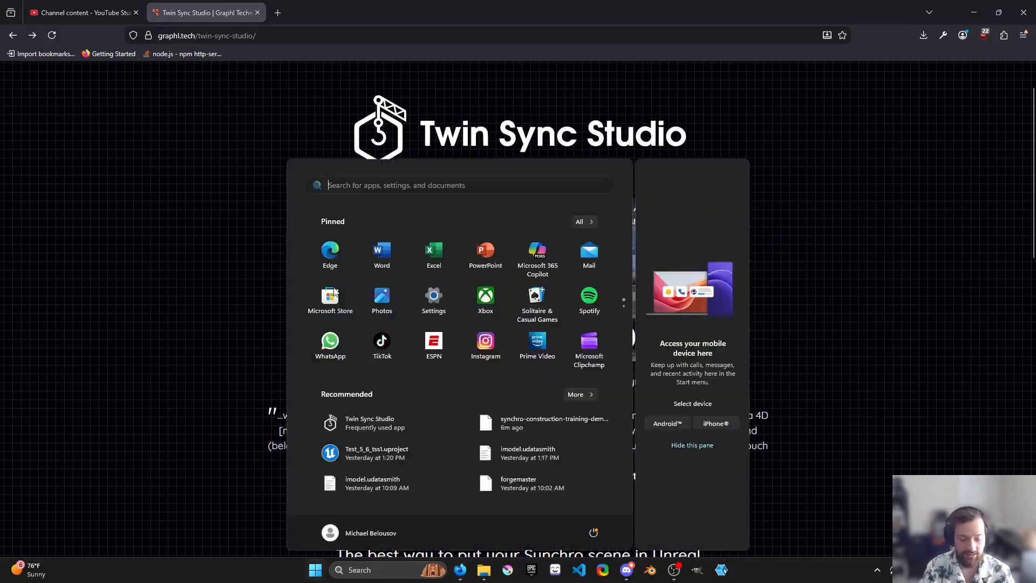
{"action": "type", "text": "twin"}
{"action": "key", "text": "Return"}
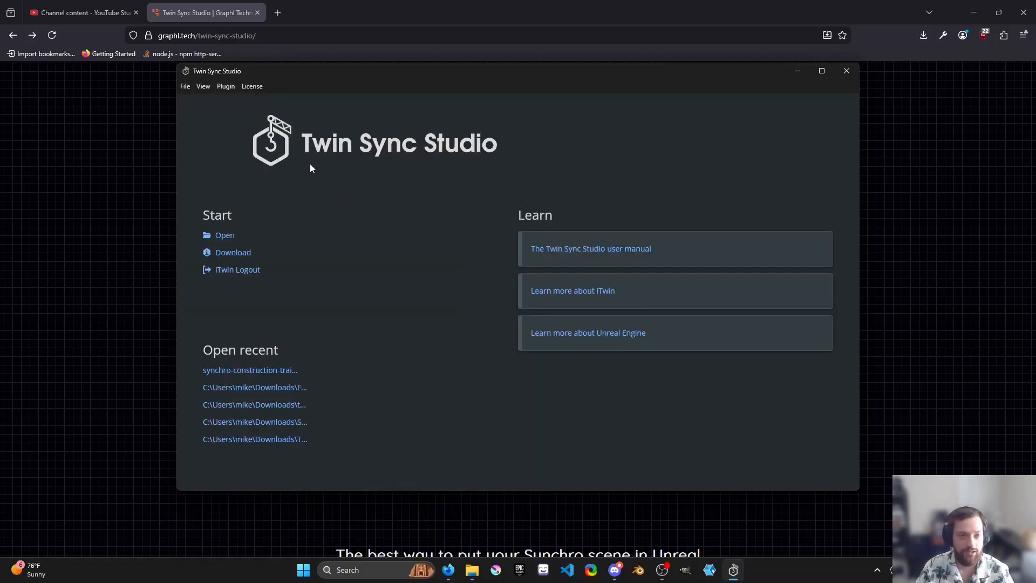
- Examine the application's commands for revoking the device license and installing the plugin
{"action": "left_click", "coordinate": [258, 90]}
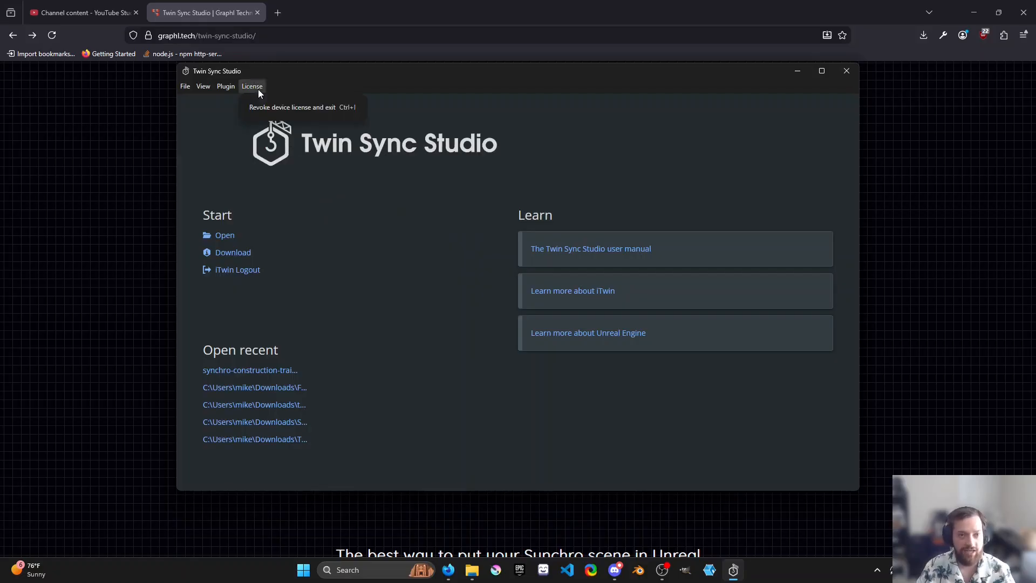
{"action": "left_click", "coordinate": [225, 87]}
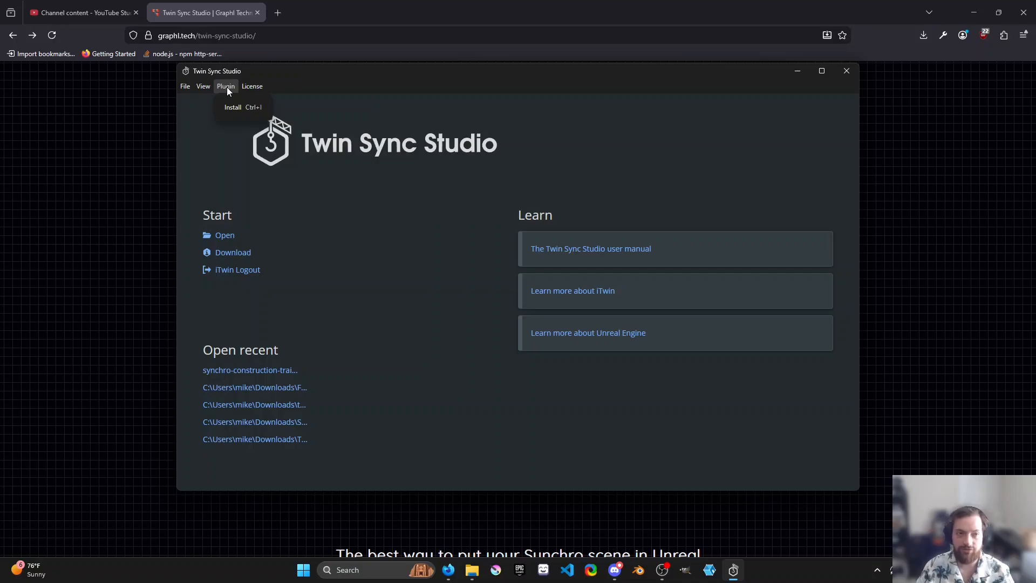
{"action": "left_click", "coordinate": [201, 106]}
{"action": "left_click", "coordinate": [228, 85]}
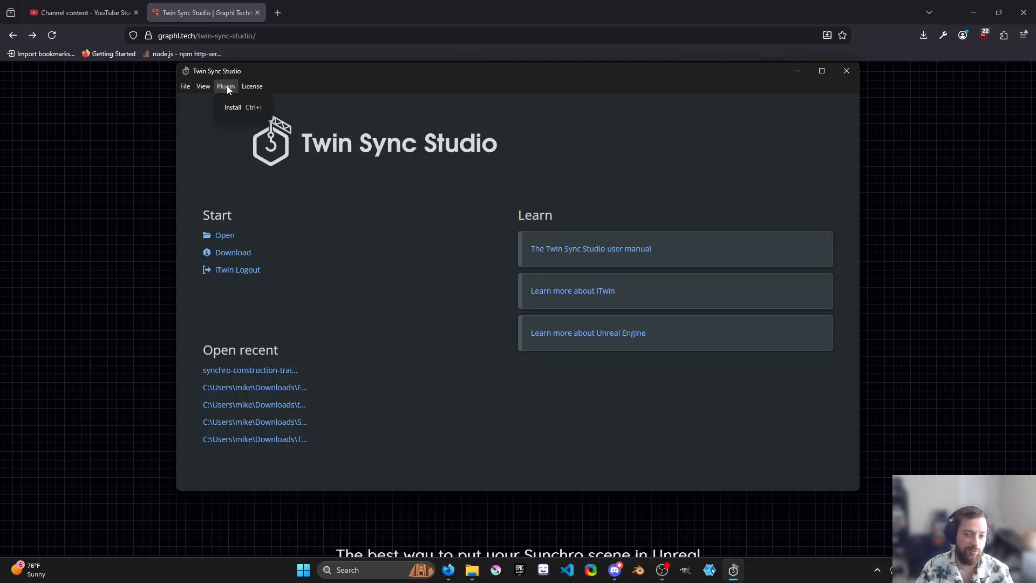
{"action": "left_click", "coordinate": [225, 119]}
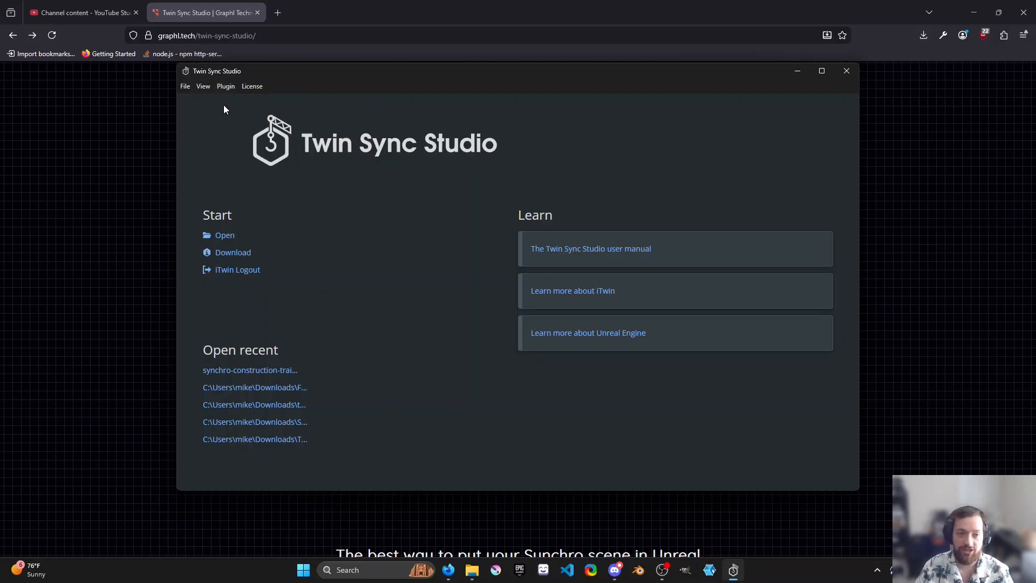
{"action": "left_click", "coordinate": [225, 89]}
{"action": "left_click", "coordinate": [190, 127]}
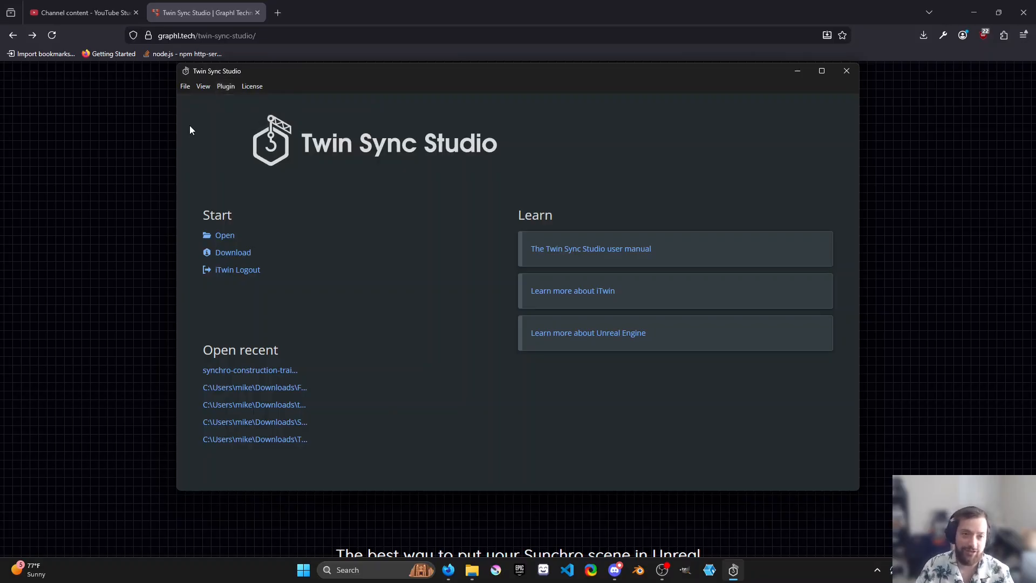
{"action": "left_click", "coordinate": [225, 88]}
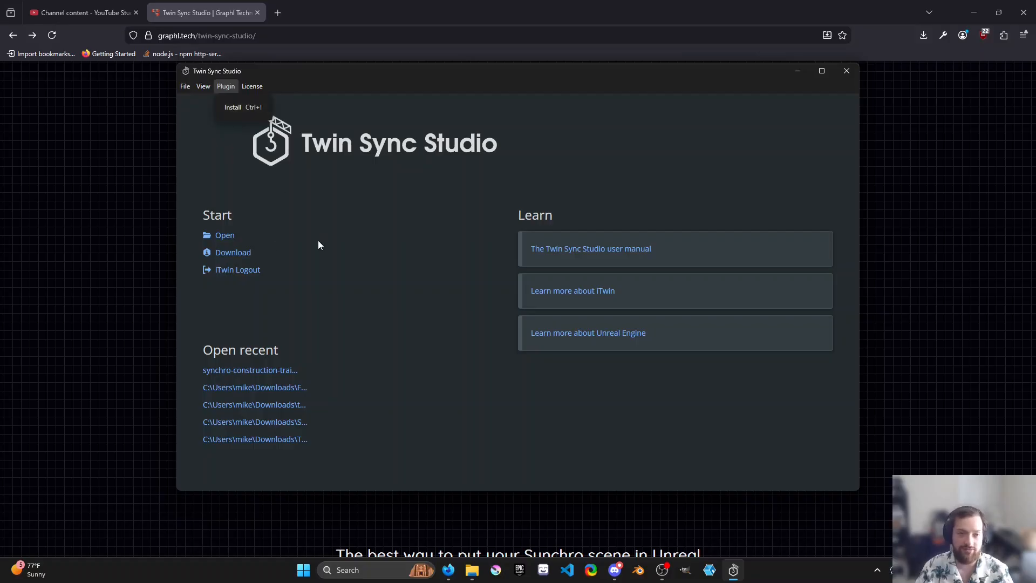
{"action": "left_click", "coordinate": [223, 104]}
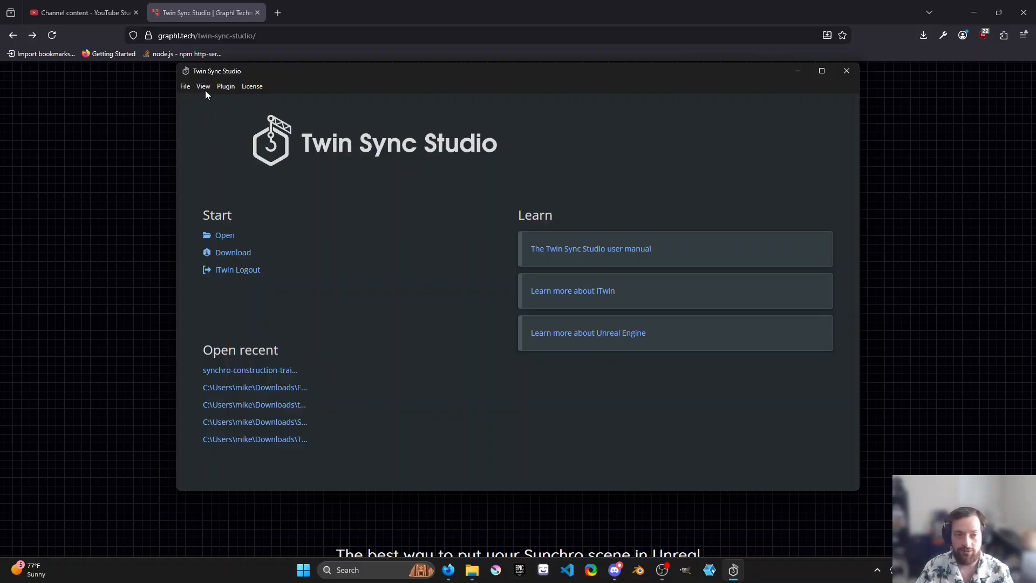
- From the recent iTwins, choose synchro-construction-training-demo and open its construction training demo iModel
{"action": "left_click", "coordinate": [223, 253]}
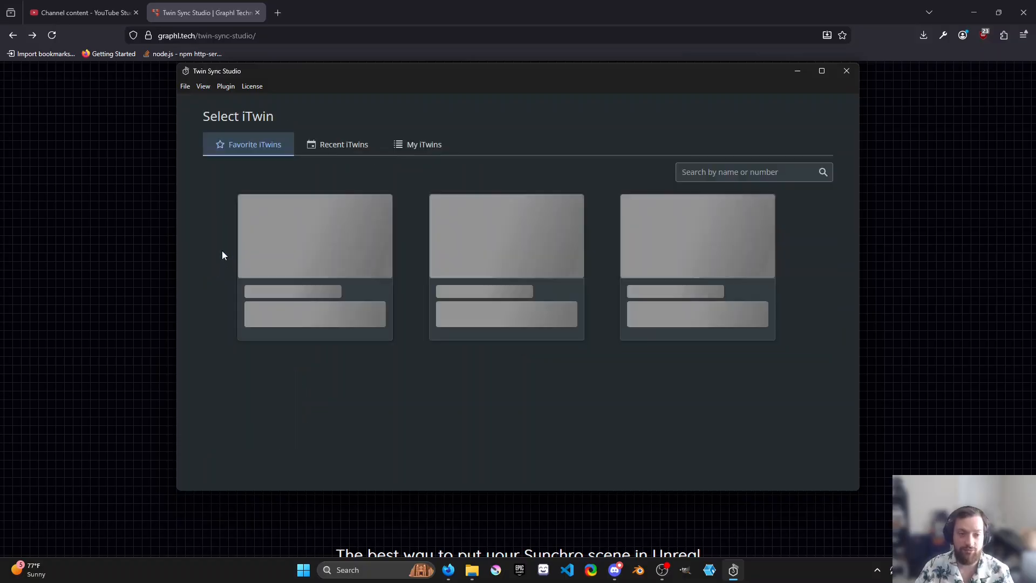
{"action": "left_click", "coordinate": [352, 145]}
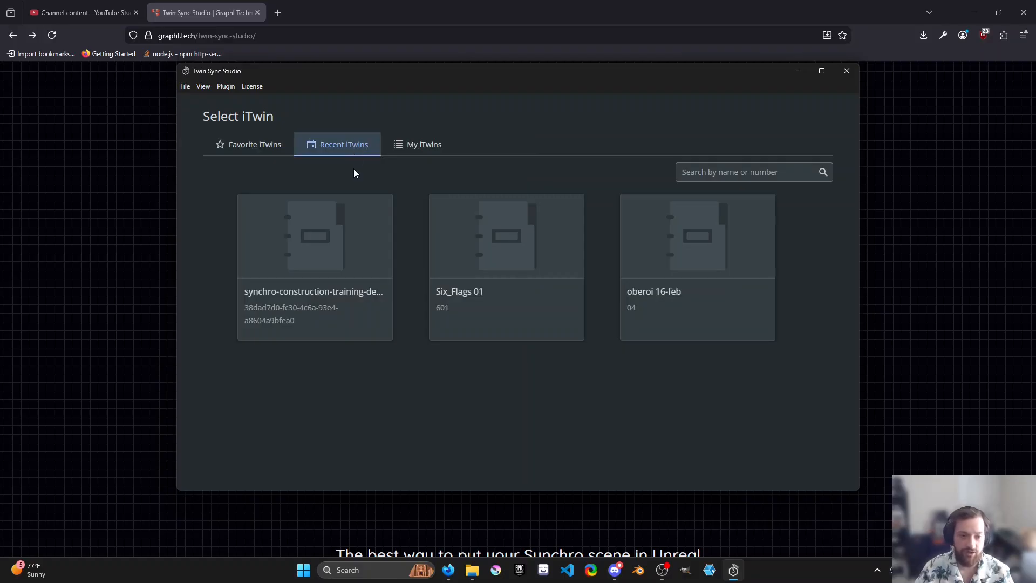
{"action": "left_click", "coordinate": [319, 246]}
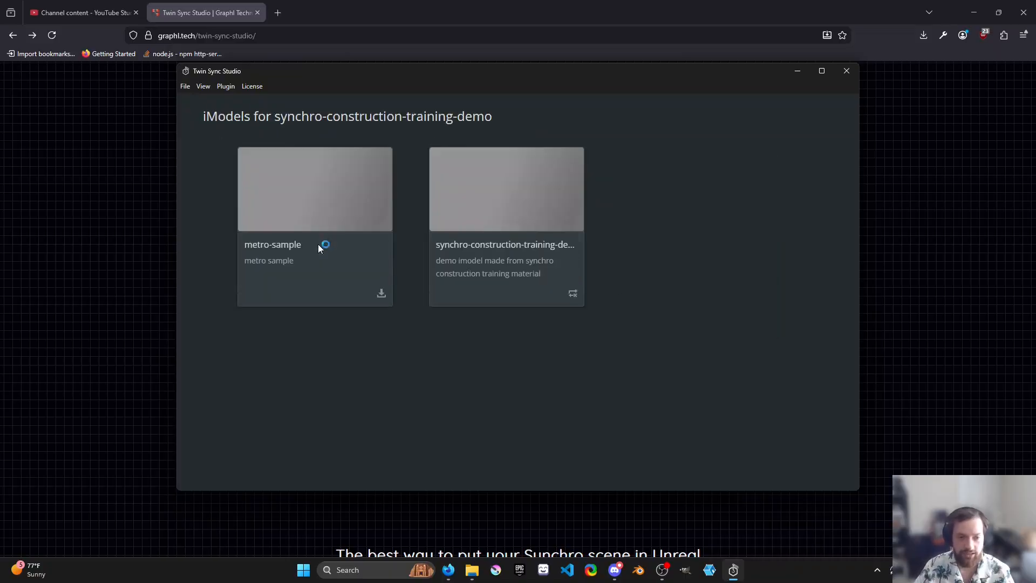
{"action": "left_click", "coordinate": [524, 219]}
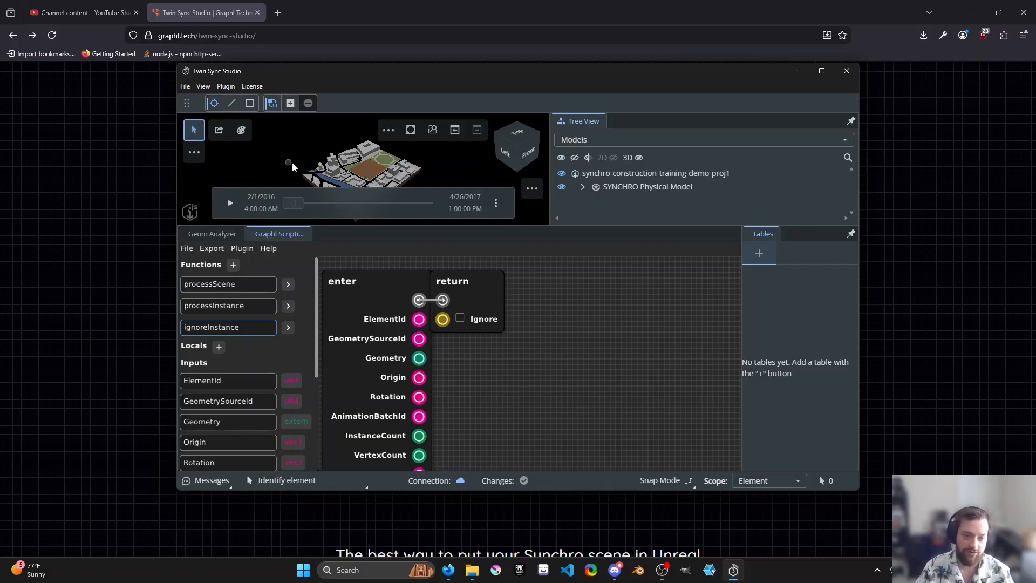
- Enlarge the 3D view and maximize the Twin Sync Studio window to show the city model closer
{"action": "left_click_drag", "start_coordinate": [565, 235], "coordinate": [564, 318]}
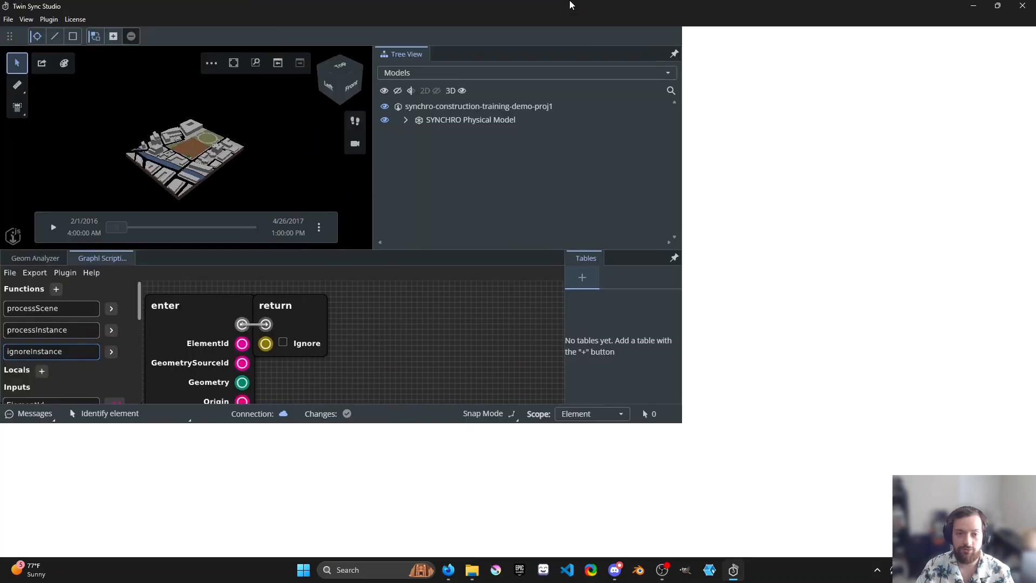
{"action": "double_click", "coordinate": [560, 79]}
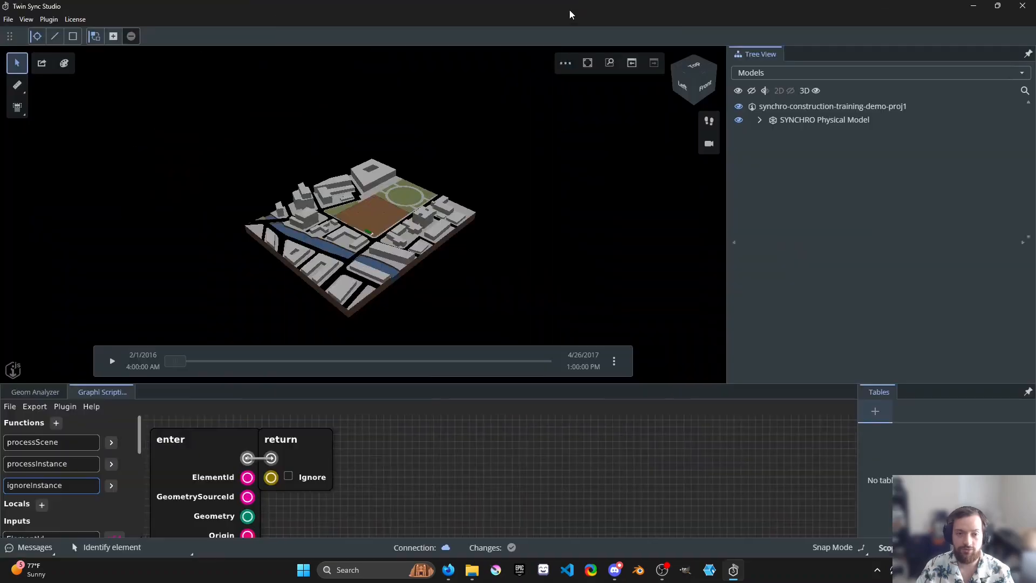
{"action": "scroll", "coordinate": [356, 226], "scroll_direction": "up", "scroll_amount": 5}
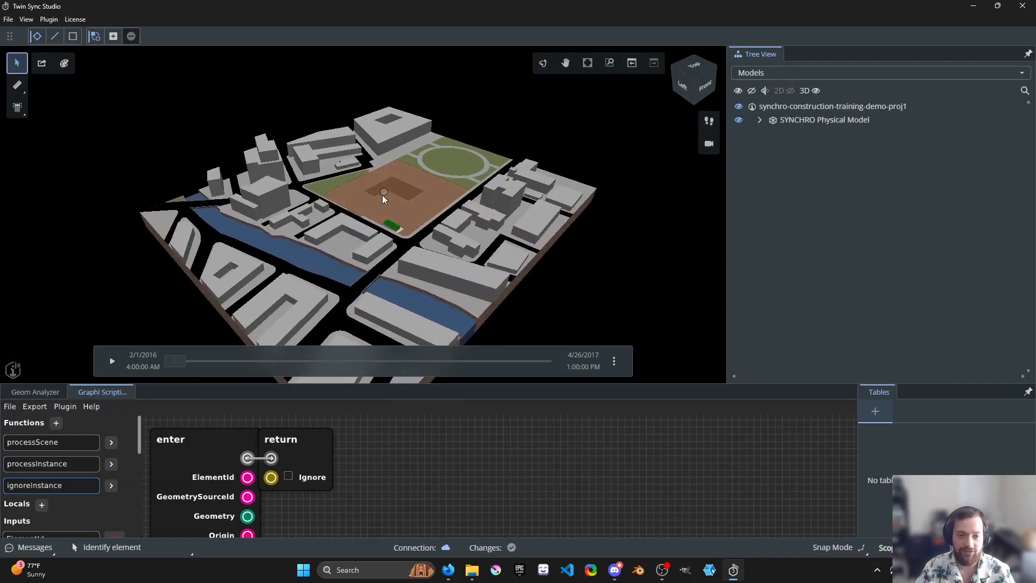
- Advance the construction timeline to 12/30/2016 and examine the building and its fenced site up close
{"action": "left_click_drag", "start_coordinate": [175, 361], "coordinate": [453, 377]}
{"action": "middle_click_drag", "start_coordinate": [380, 227], "coordinate": [278, 232], "text": "shift"}
{"action": "scroll", "coordinate": [382, 231], "scroll_direction": "up", "scroll_amount": 1}
{"action": "middle_click_drag", "start_coordinate": [383, 225], "coordinate": [380, 216]}
{"action": "scroll", "coordinate": [373, 218], "scroll_direction": "down", "scroll_amount": 1}
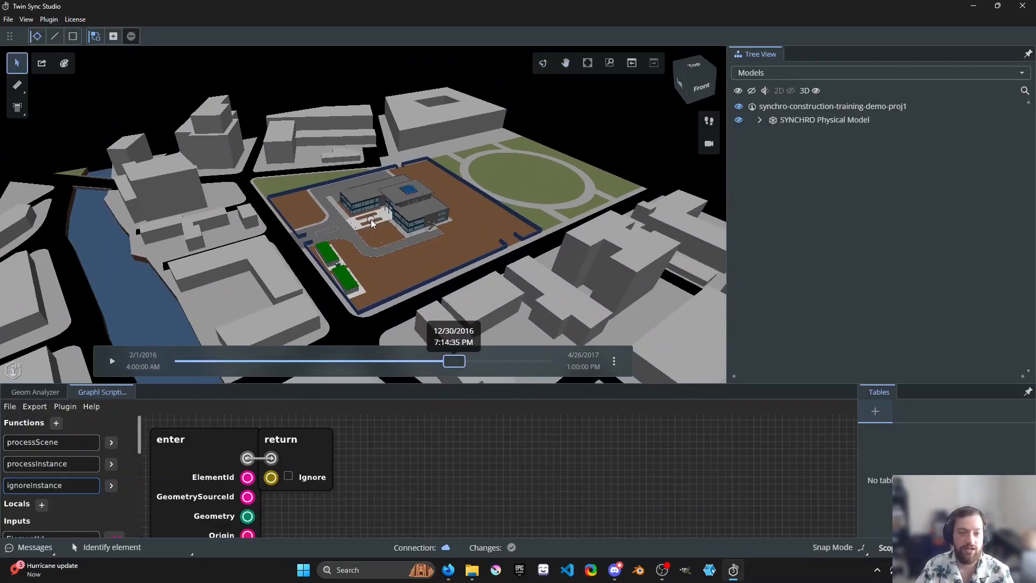
{"action": "scroll", "coordinate": [380, 219], "scroll_direction": "up", "scroll_amount": 2}
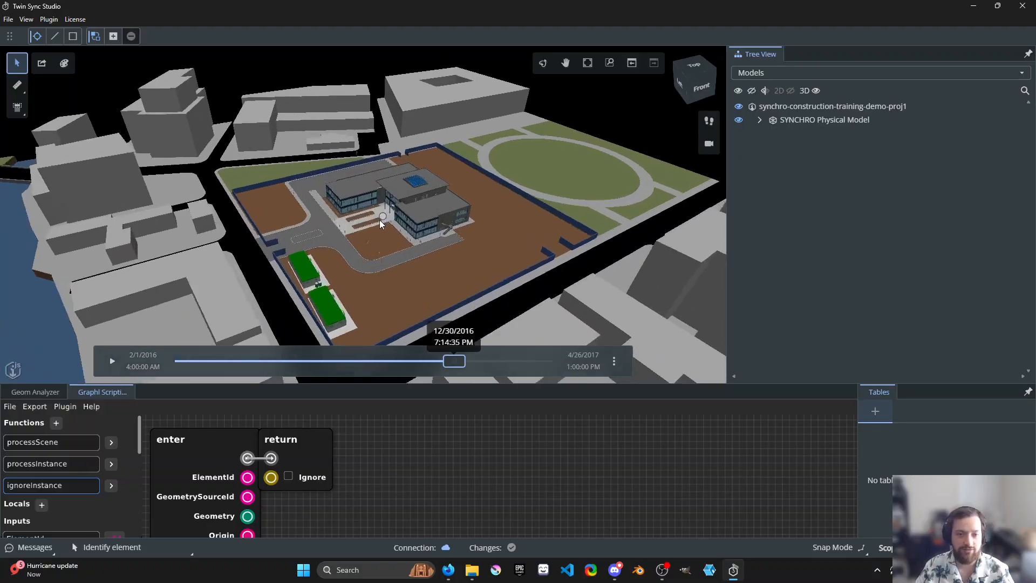
- Move the construction timeline back to 10/24/2016 and view the site from a lower angle
{"action": "left_click_drag", "start_coordinate": [453, 361], "coordinate": [400, 364]}
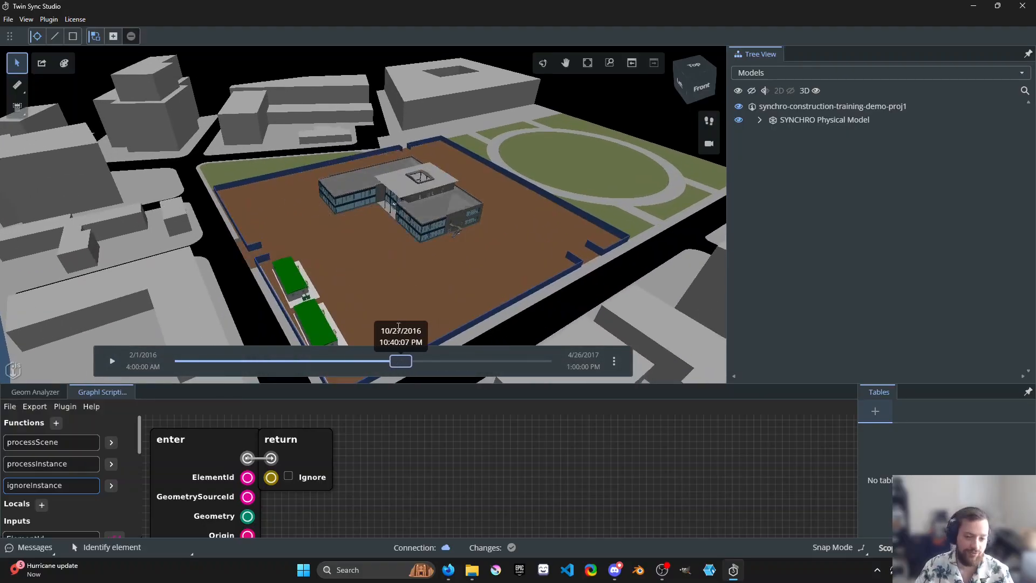
{"action": "mouse_move", "coordinate": [400, 361]}
{"action": "left_mouse_down"}
{"action": "mouse_move", "coordinate": [411, 361]}
{"action": "mouse_move", "coordinate": [397, 361]}
{"action": "left_mouse_up"}
{"action": "middle_click_drag", "start_coordinate": [408, 226], "coordinate": [412, 282], "text": "shift"}
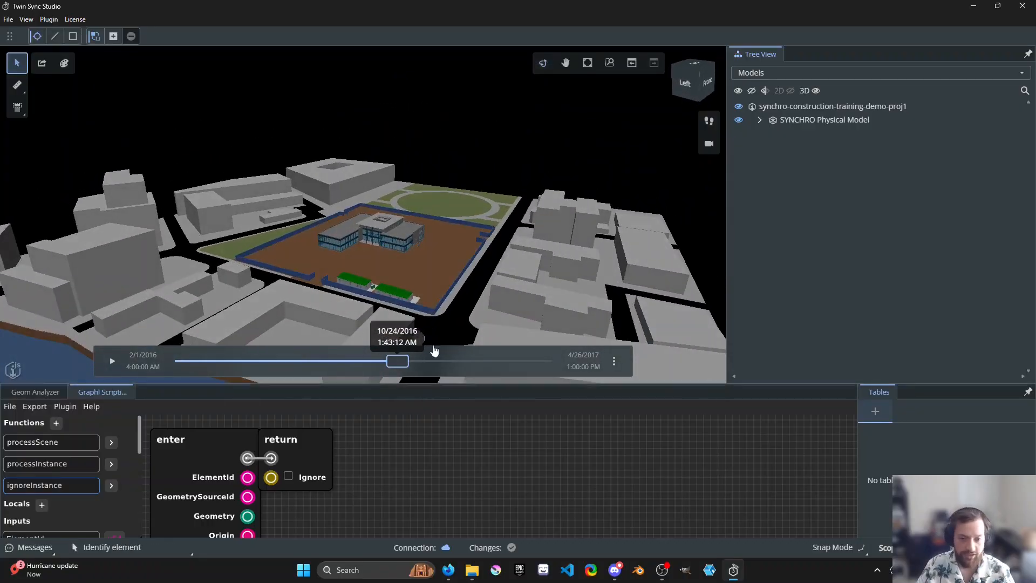
- Return to the start page, check the online Twin Sync Studio user manual, and switch back to Twin Sync Studio
{"action": "left_click", "coordinate": [25, 20]}
{"action": "left_click", "coordinate": [36, 41]}
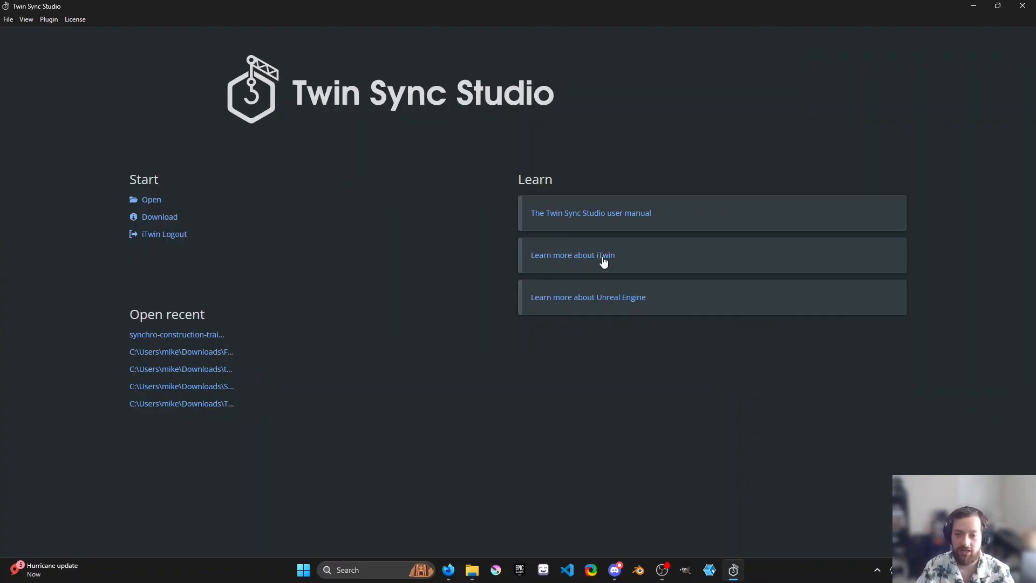
{"action": "left_click", "coordinate": [594, 218]}
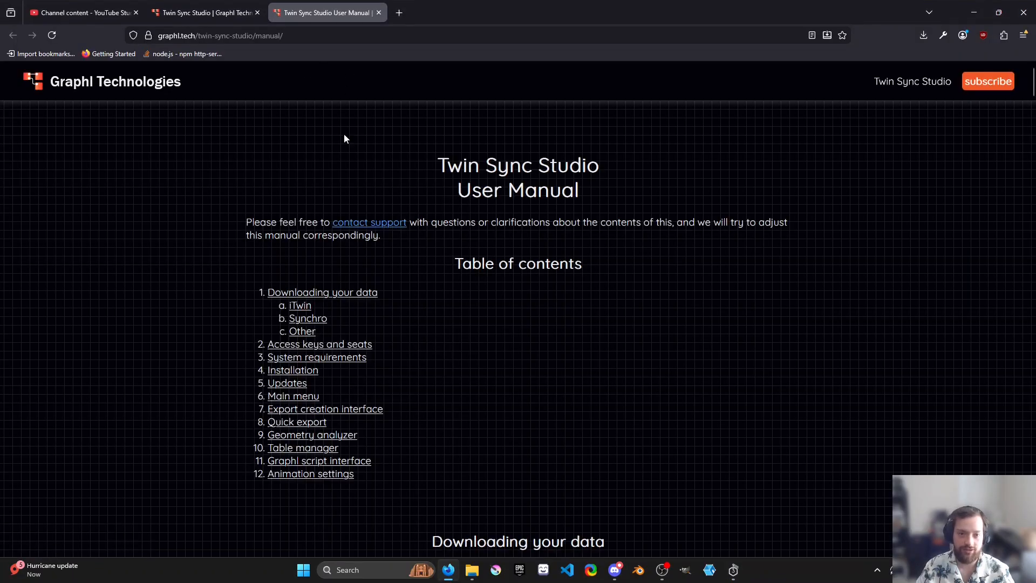
{"action": "left_click", "coordinate": [379, 13]}
{"action": "key", "text": "alt+Tab"}
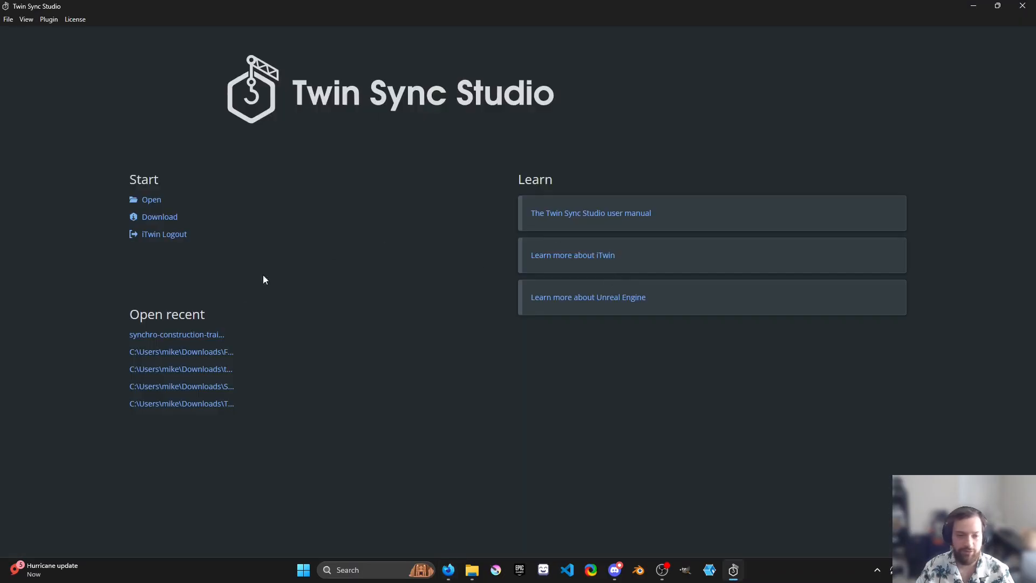
- Reopen the recent synchro-construction-training-demo model and give the Graphl scripting area more height
{"action": "left_click", "coordinate": [157, 335]}
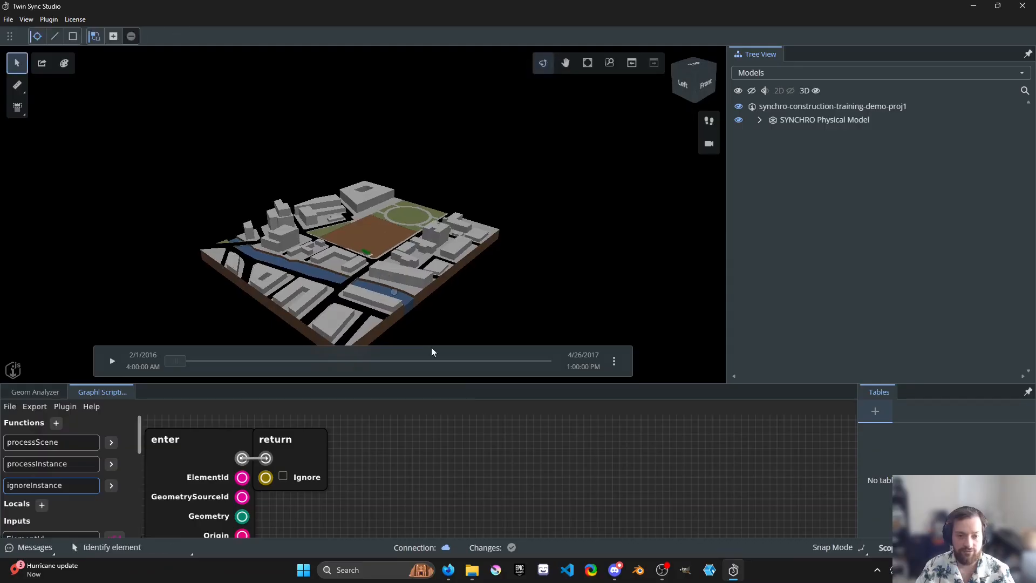
{"action": "left_click_drag", "start_coordinate": [475, 384], "coordinate": [475, 352]}
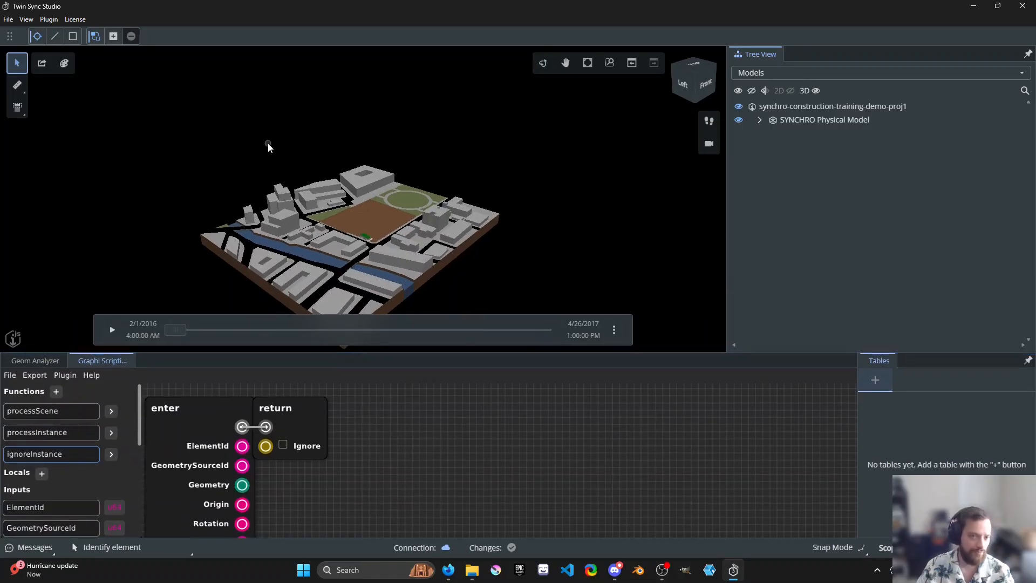
{"action": "middle_click_drag", "start_coordinate": [309, 167], "coordinate": [316, 156]}
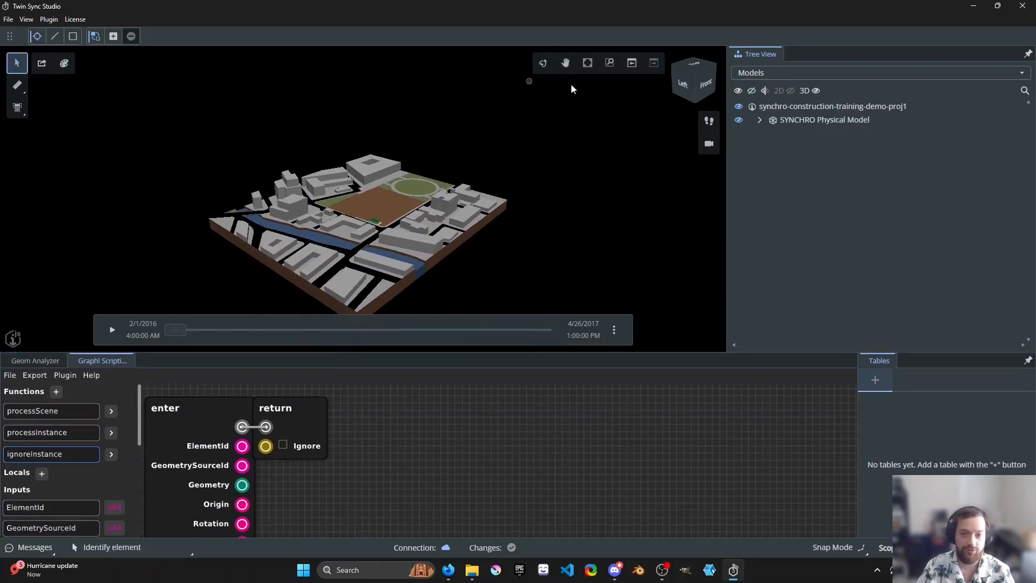
- Advance the construction timeline to about three quarters of its length and inspect the building site up close from different angles
{"action": "left_click_drag", "start_coordinate": [195, 329], "coordinate": [355, 330]}
{"action": "left_click_drag", "start_coordinate": [285, 339], "coordinate": [470, 347]}
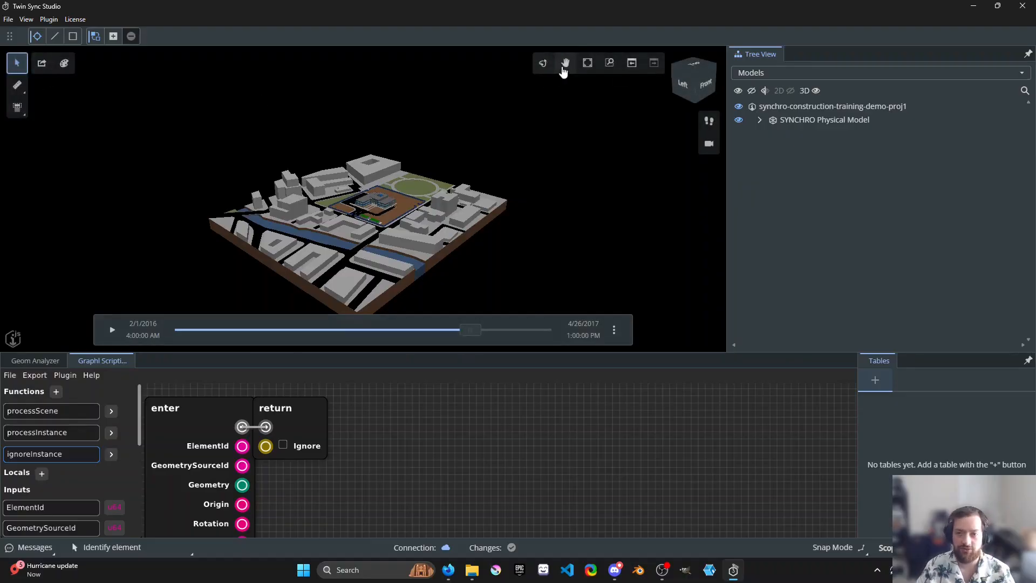
{"action": "left_click", "coordinate": [705, 71]}
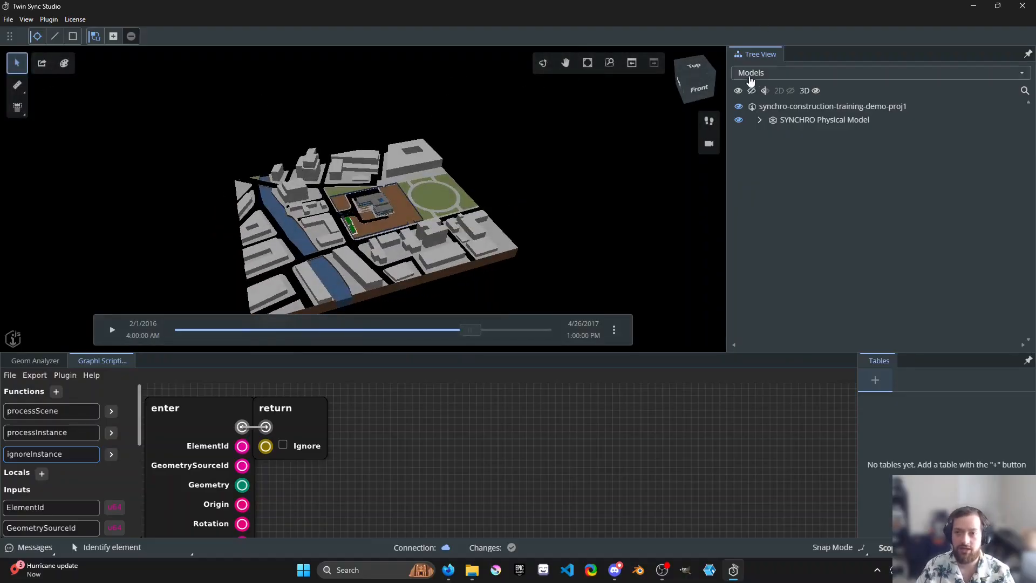
{"action": "scroll", "coordinate": [379, 220], "scroll_direction": "up", "scroll_amount": 3}
{"action": "scroll", "coordinate": [379, 220], "scroll_direction": "up", "scroll_amount": 3}
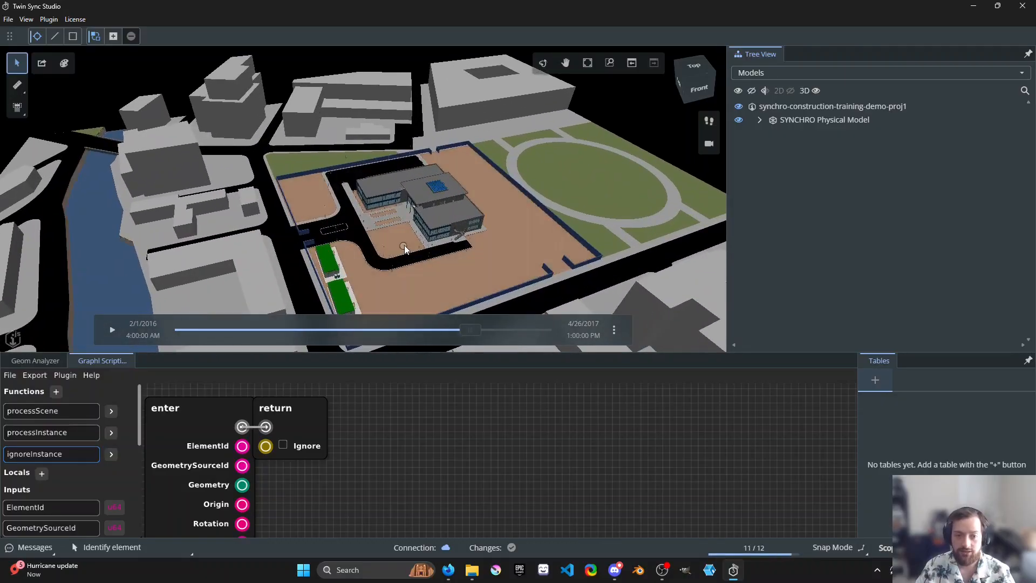
{"action": "mouse_move", "coordinate": [374, 222]}
{"action": "middle_mouse_down", "text": "shift"}
{"action": "mouse_move", "coordinate": [425, 215]}
{"action": "mouse_move", "coordinate": [384, 214]}
{"action": "mouse_move", "coordinate": [371, 231]}
{"action": "mouse_move", "coordinate": [421, 215]}
{"action": "mouse_move", "coordinate": [380, 219]}
{"action": "middle_mouse_up", "text": "shift"}
{"action": "scroll", "coordinate": [380, 219], "scroll_direction": "up", "scroll_amount": 2}
- Check which tree types are offered for browsing the model, keeping Models selected
{"action": "left_click", "coordinate": [804, 78]}
{"action": "left_click", "coordinate": [793, 171]}
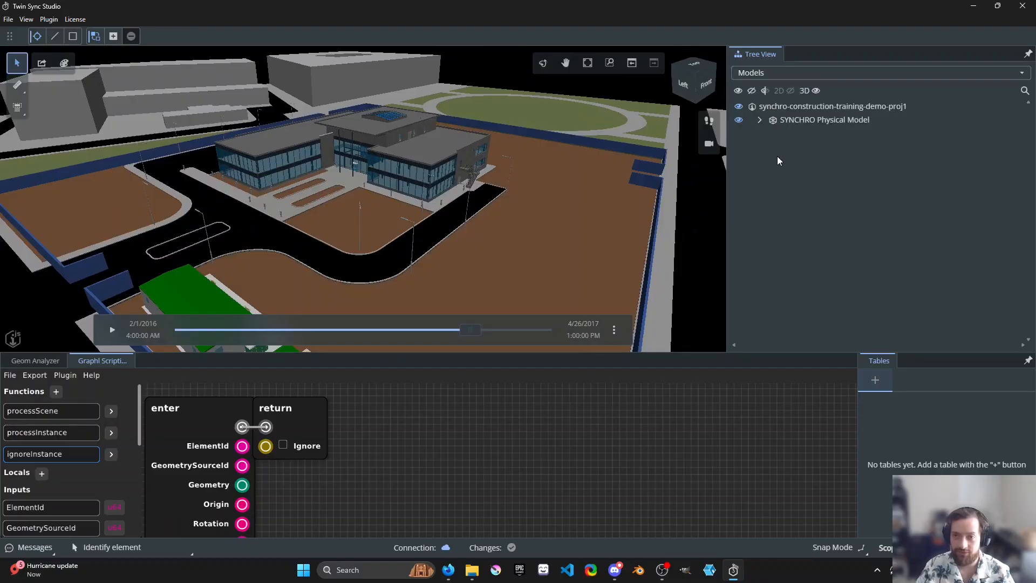
- Expand the SYNCHRO Physical Model in the model tree and advance the construction timeline to its end
{"action": "left_click", "coordinate": [759, 119]}
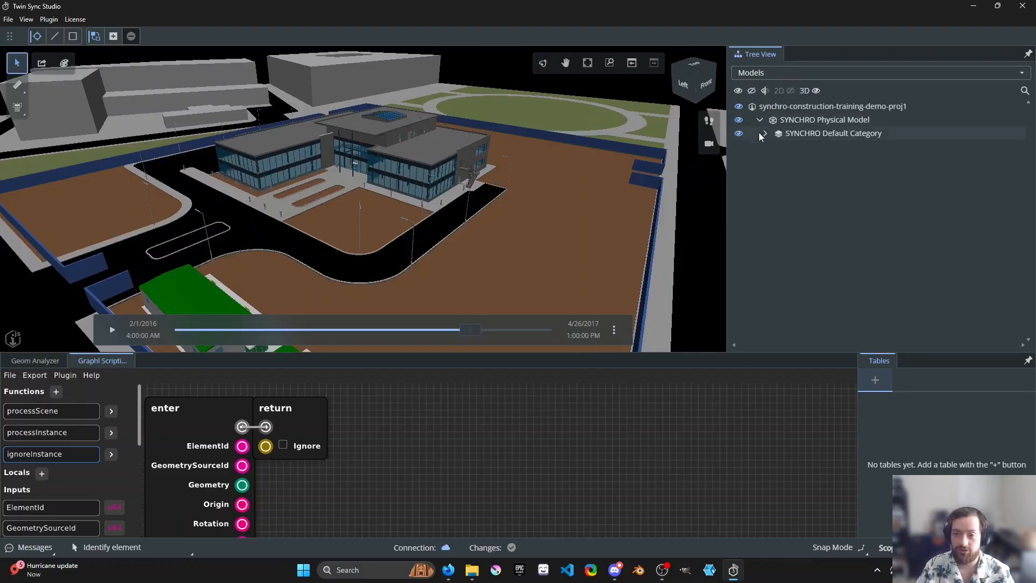
{"action": "left_click_drag", "start_coordinate": [319, 218], "coordinate": [305, 220]}
{"action": "key", "text": "Escape"}
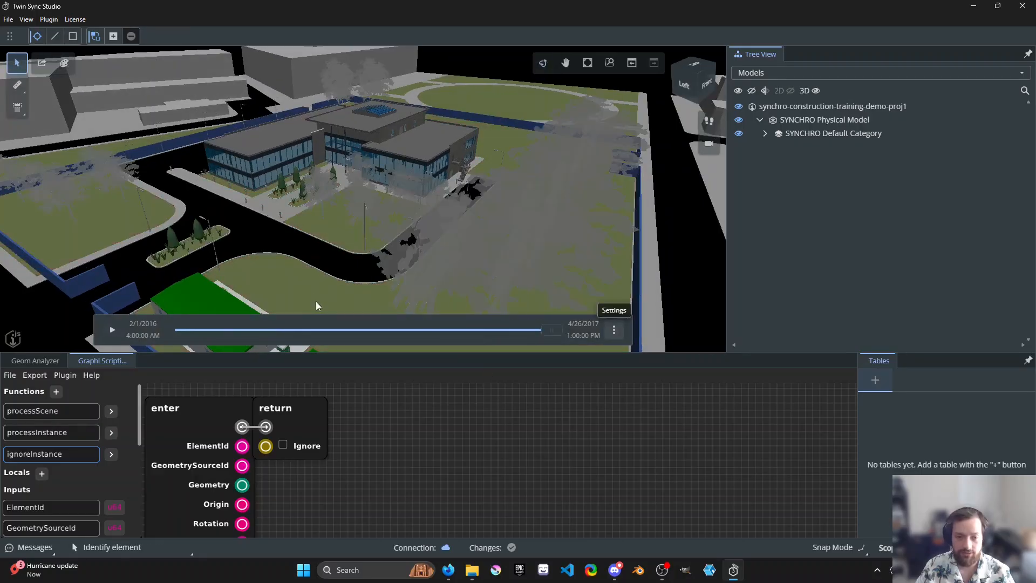
- Examine the properties of the lawn floor, the building roof, and a tree and shrub beside the entrance
{"action": "left_click", "coordinate": [317, 299]}
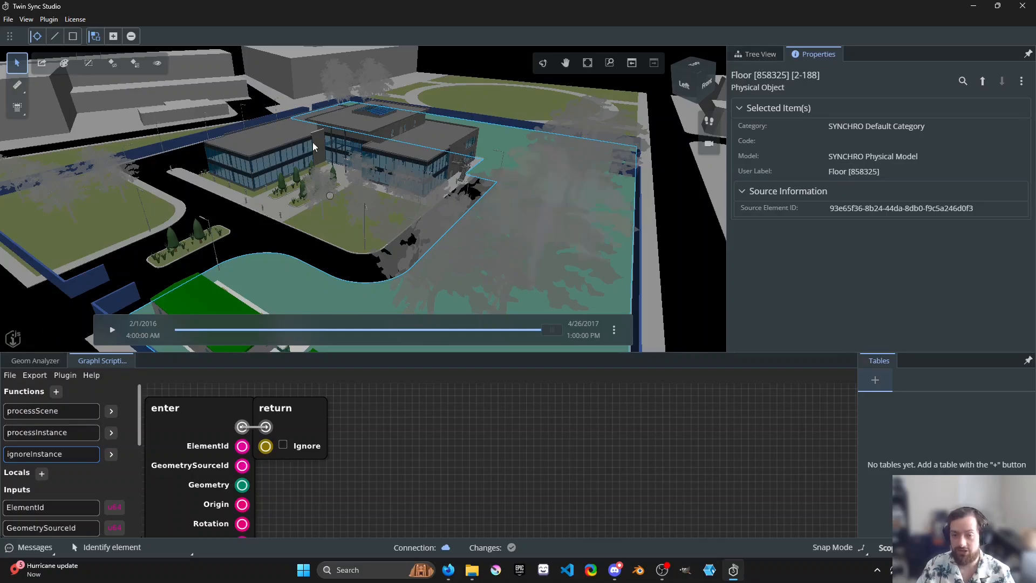
{"action": "left_click", "coordinate": [383, 148]}
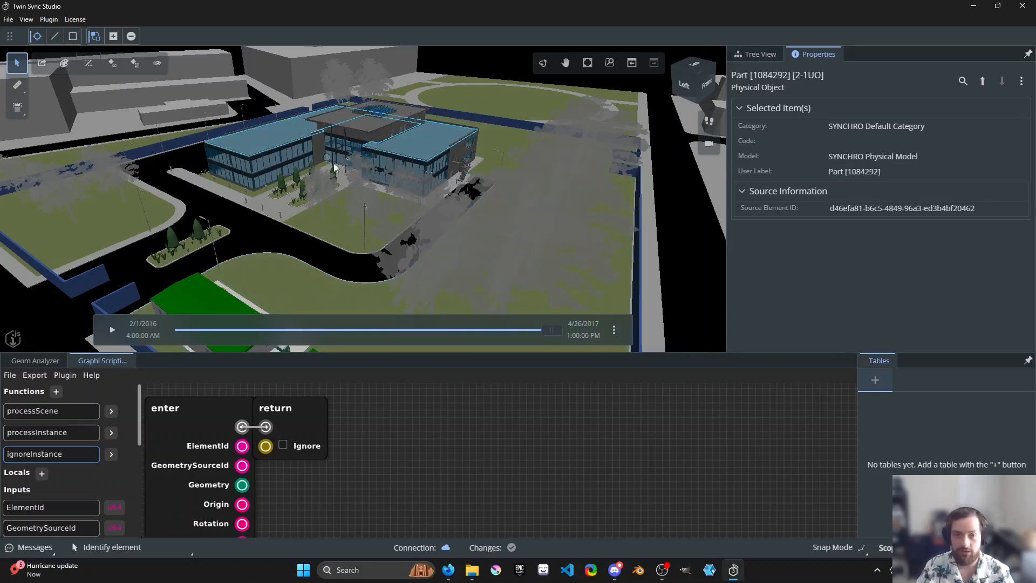
{"action": "scroll", "coordinate": [321, 174], "scroll_direction": "up", "scroll_amount": 6}
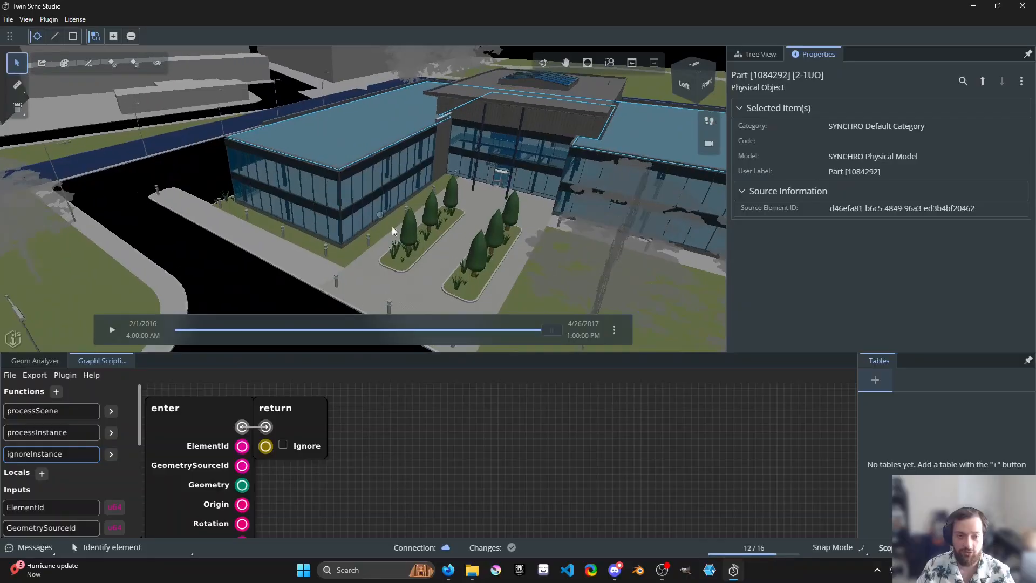
{"action": "left_click", "coordinate": [409, 236]}
{"action": "left_click_drag", "start_coordinate": [408, 237], "coordinate": [620, 195]}
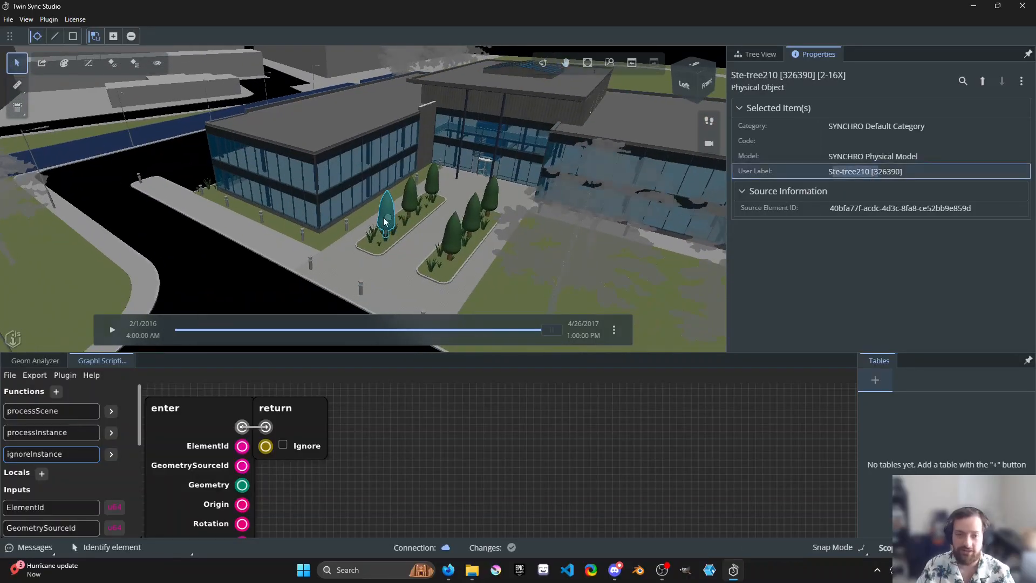
{"action": "left_click", "coordinate": [372, 239]}
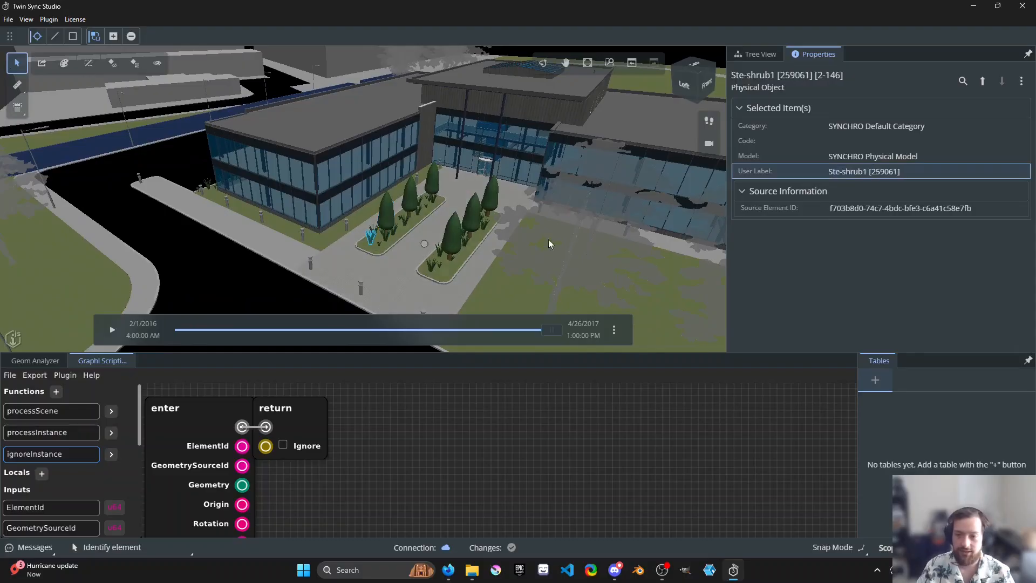
- Select the lawn across the road from the building and move up to its parent Grass (6) group, inspecting its extent across the site
{"action": "left_click", "coordinate": [47, 258]}
{"action": "left_click_drag", "start_coordinate": [185, 267], "coordinate": [291, 275]}
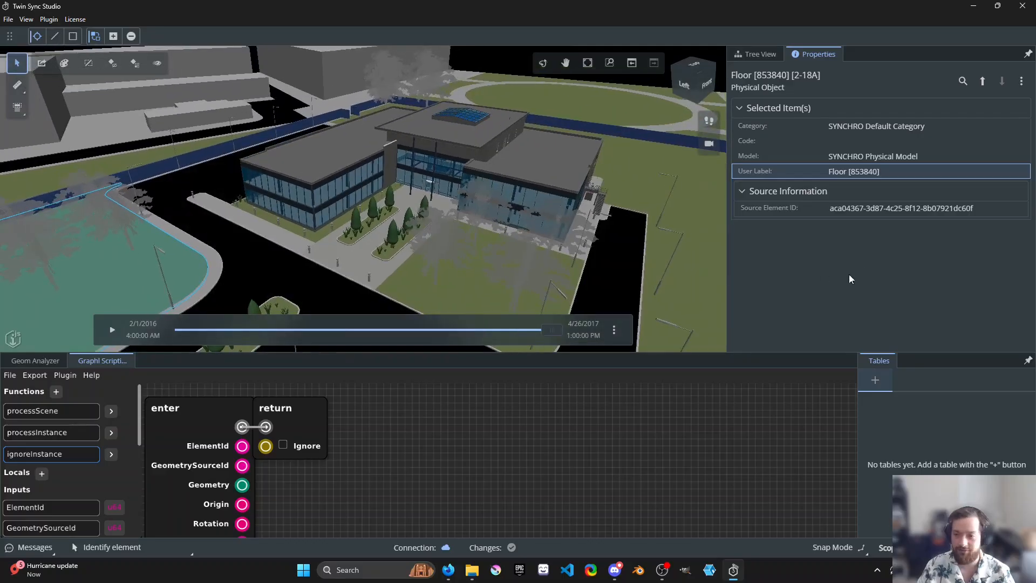
{"action": "left_click", "coordinate": [982, 82]}
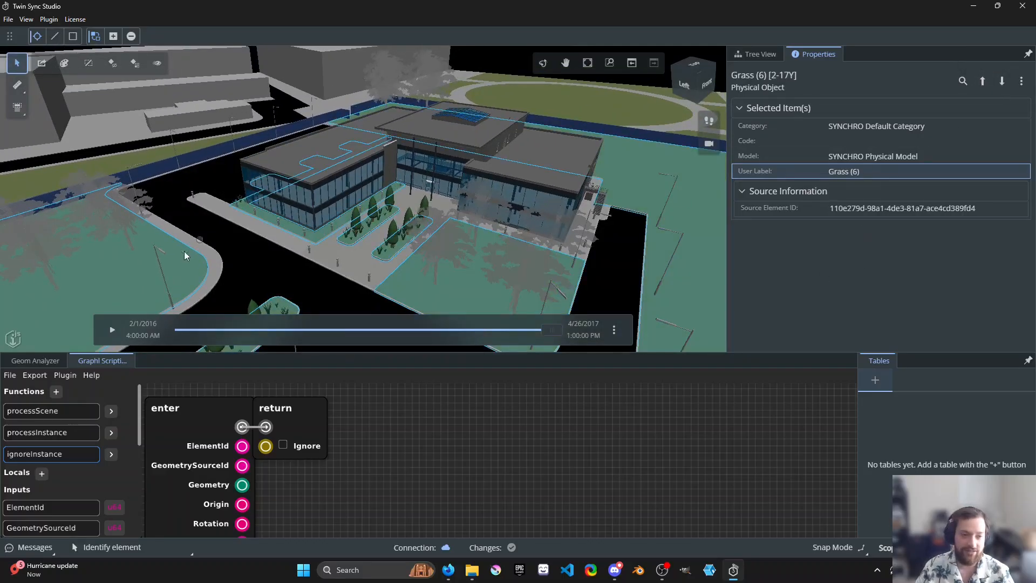
{"action": "scroll", "coordinate": [252, 199], "scroll_direction": "down", "scroll_amount": 4}
{"action": "middle_click_drag", "start_coordinate": [372, 174], "coordinate": [351, 212], "text": "shift"}
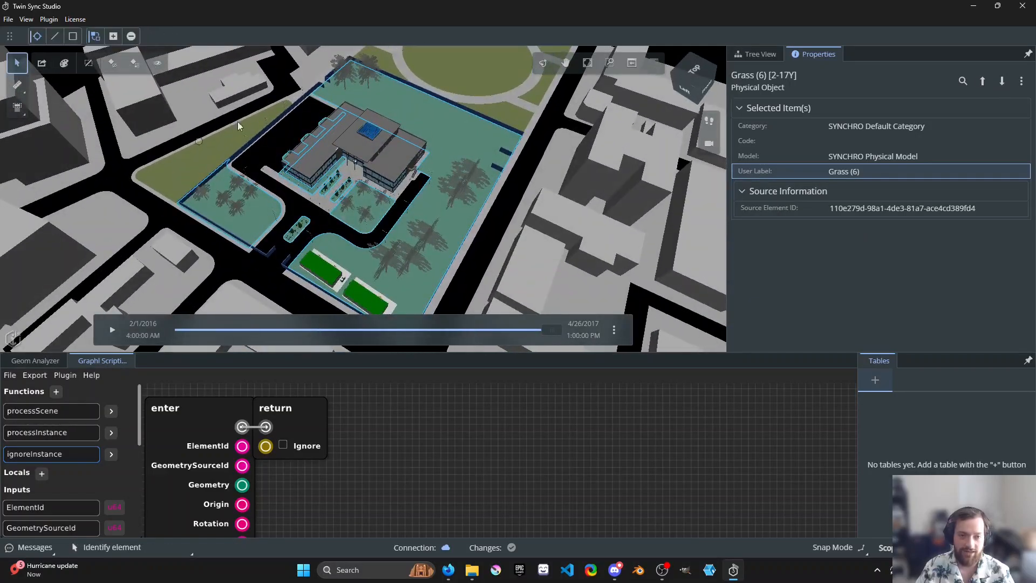
{"action": "scroll", "coordinate": [357, 205], "scroll_direction": "up", "scroll_amount": 1}
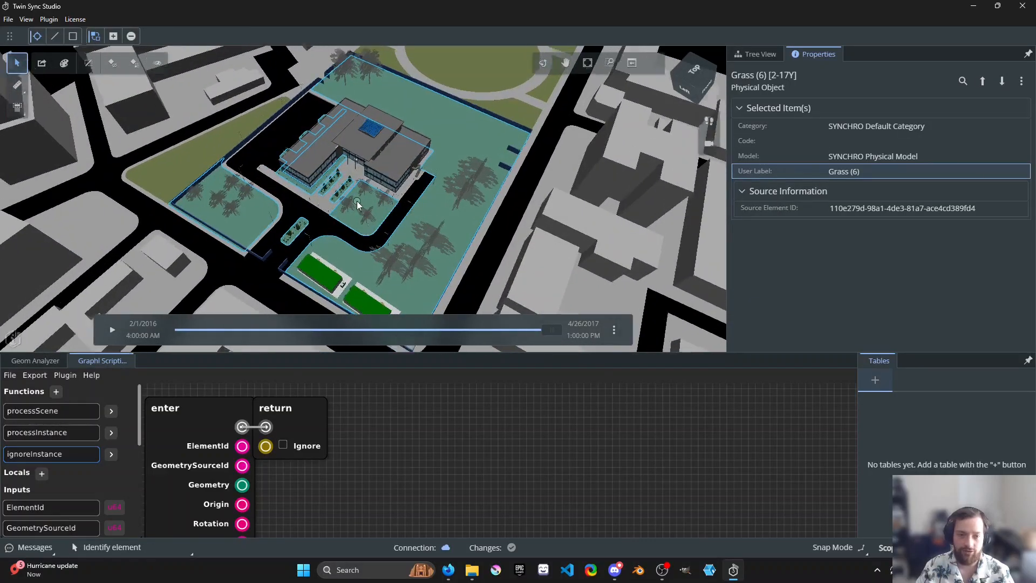
{"action": "scroll", "coordinate": [358, 205], "scroll_direction": "down", "scroll_amount": 1}
{"action": "middle_click_drag", "start_coordinate": [311, 223], "coordinate": [413, 181], "text": "shift"}
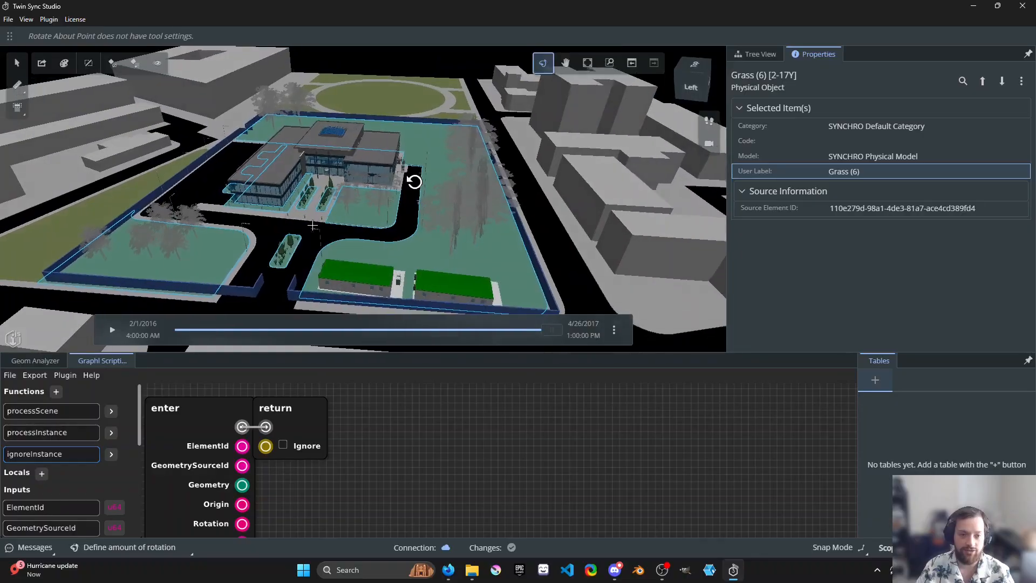
{"action": "key", "text": "Escape"}
{"action": "scroll", "coordinate": [336, 216], "scroll_direction": "down", "scroll_amount": 3}
{"action": "middle_click_drag", "start_coordinate": [411, 197], "coordinate": [321, 206], "text": "shift"}
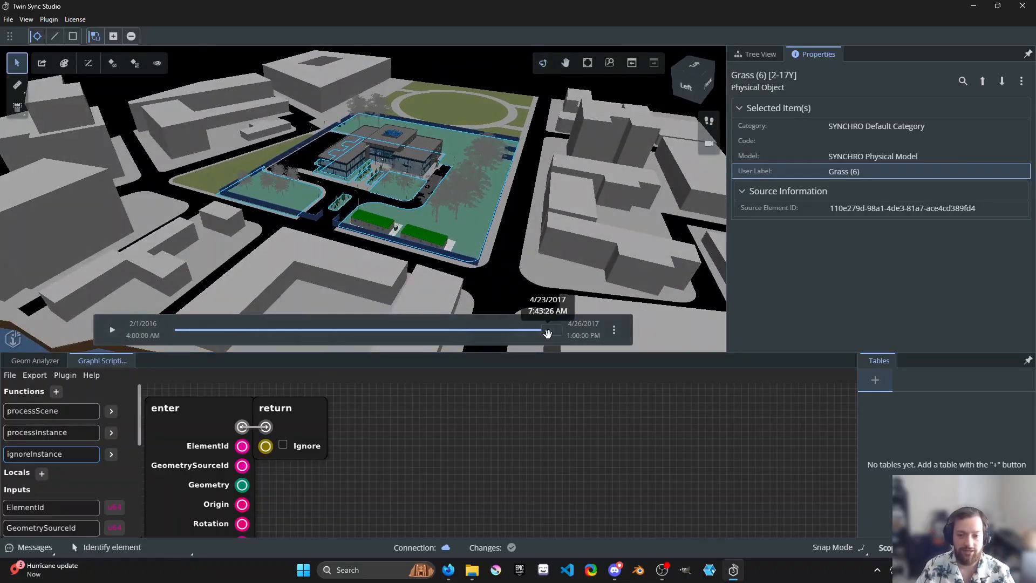
- Rewind the construction timeline, play the sequence, and pause it in late June 2016
{"action": "left_click_drag", "start_coordinate": [547, 333], "coordinate": [419, 331]}
{"action": "left_click", "coordinate": [113, 330]}
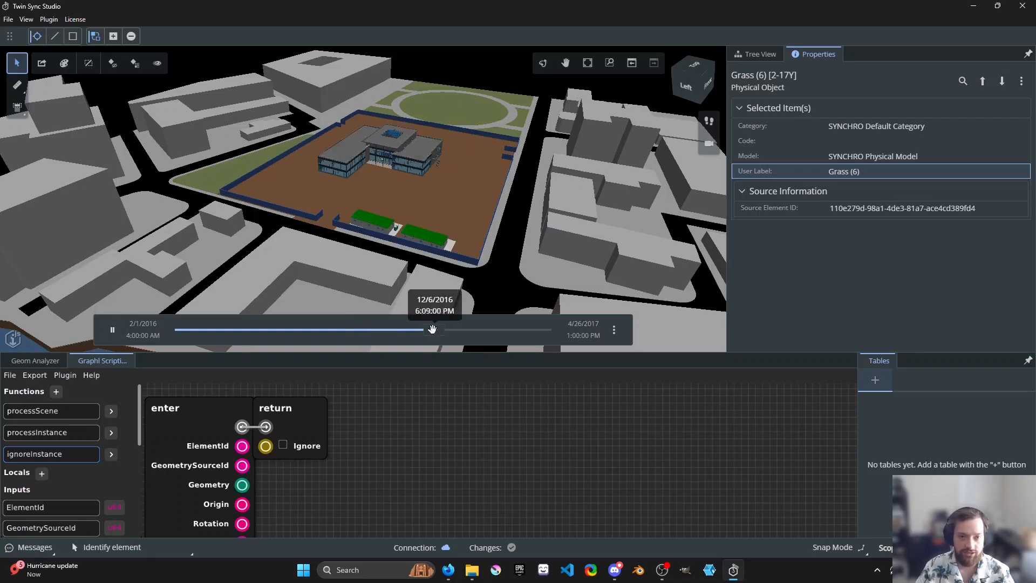
{"action": "left_click", "coordinate": [286, 330]}
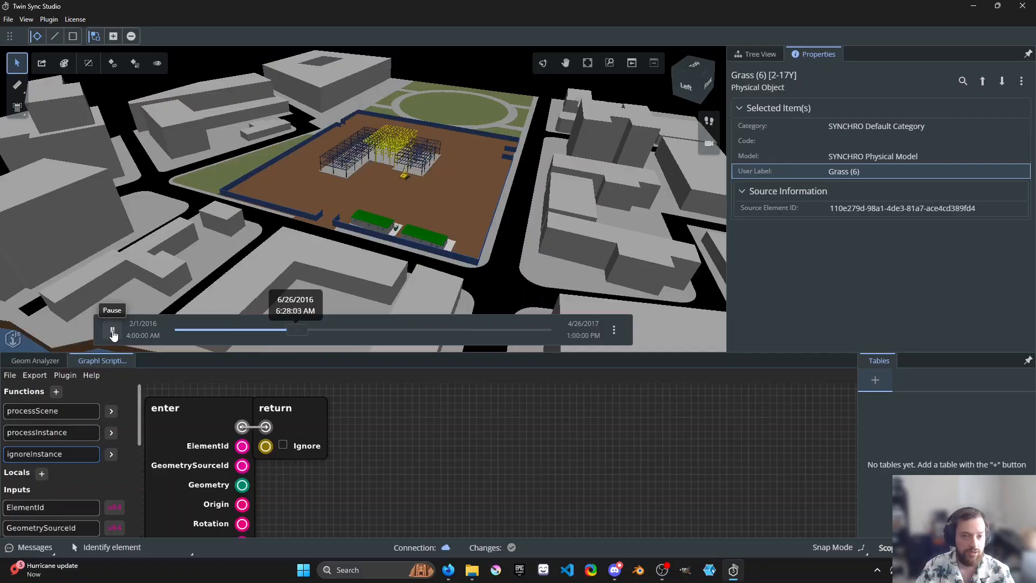
{"action": "left_click", "coordinate": [112, 330]}
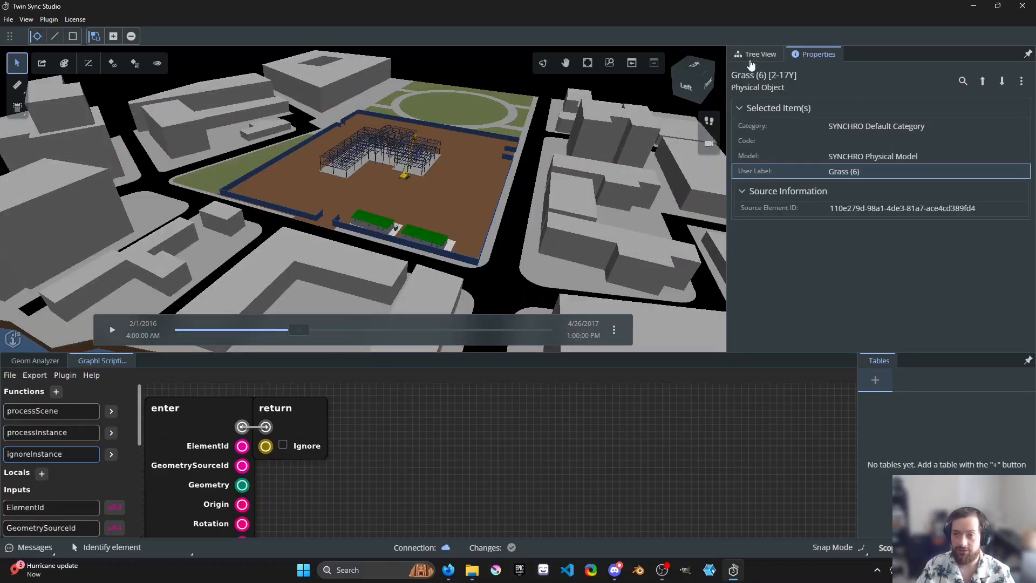
- Return to the model tree, expand SYNCHRO Default Category and Mechanical.dwfx, and test the visibility of the mechanical elements
{"action": "left_click", "coordinate": [783, 55]}
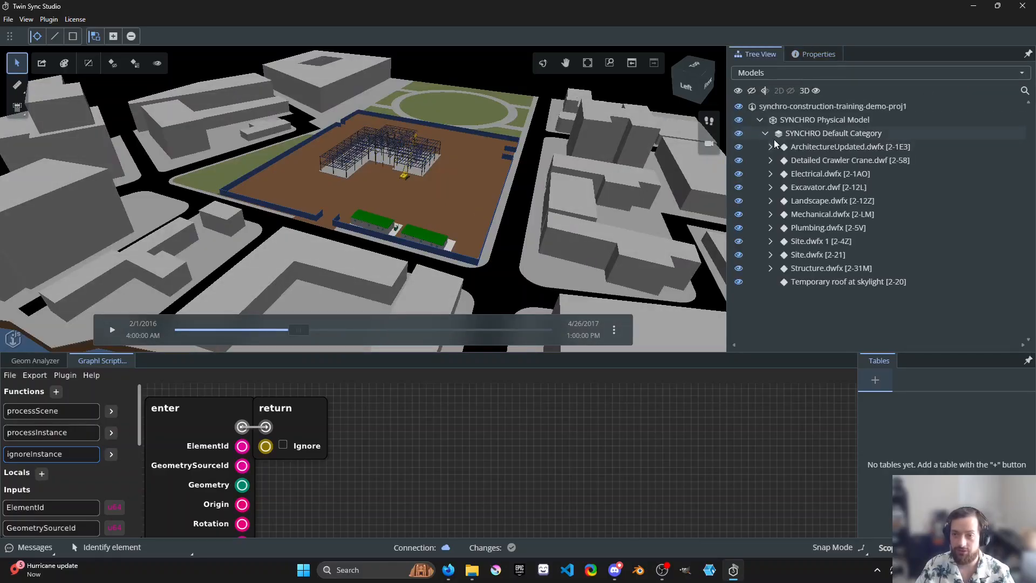
{"action": "left_click", "coordinate": [770, 214]}
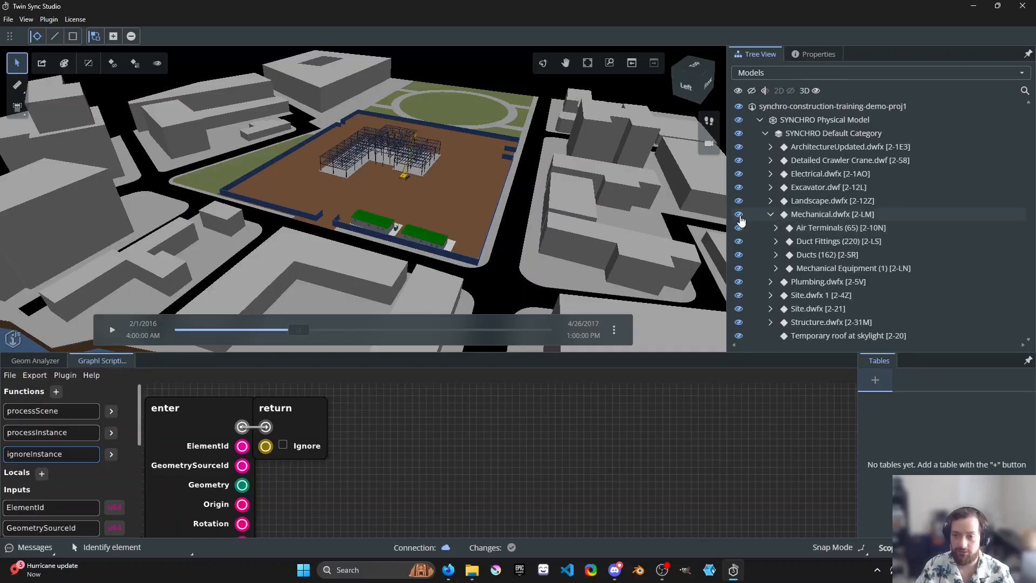
{"action": "left_click", "coordinate": [739, 215]}
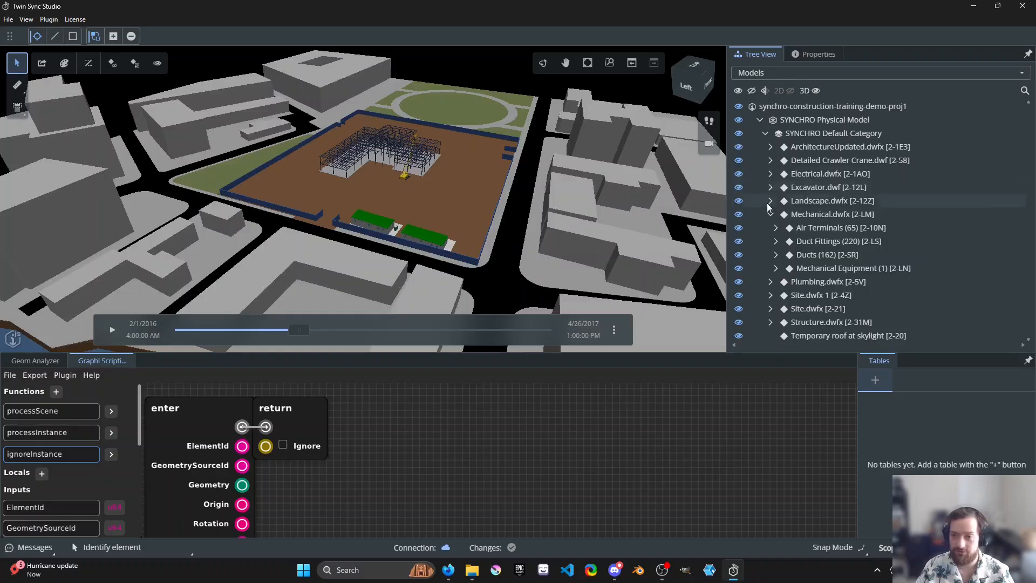
- Hide the Structure.dwfx elements and show them again
{"action": "scroll", "coordinate": [674, 254], "scroll_direction": "up", "scroll_amount": 3}
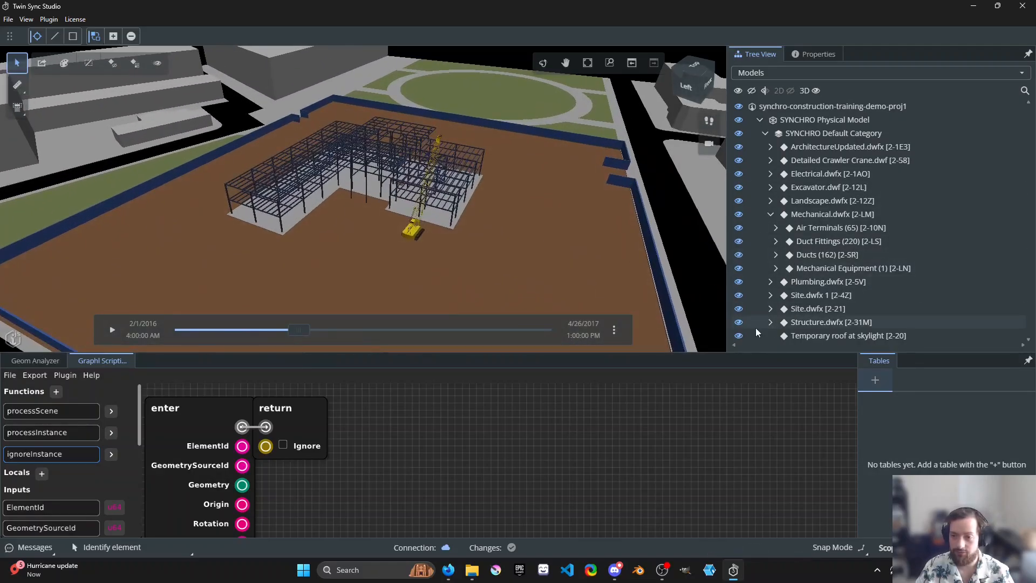
{"action": "left_click", "coordinate": [738, 323]}
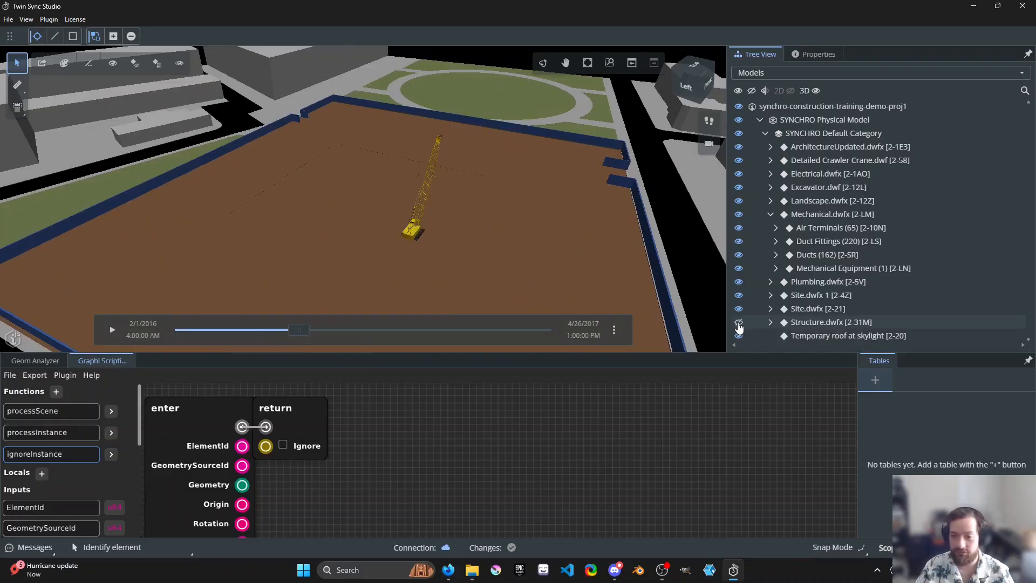
{"action": "scroll", "coordinate": [324, 221], "scroll_direction": "down", "scroll_amount": 2}
{"action": "middle_click_drag", "start_coordinate": [325, 222], "coordinate": [333, 202]}
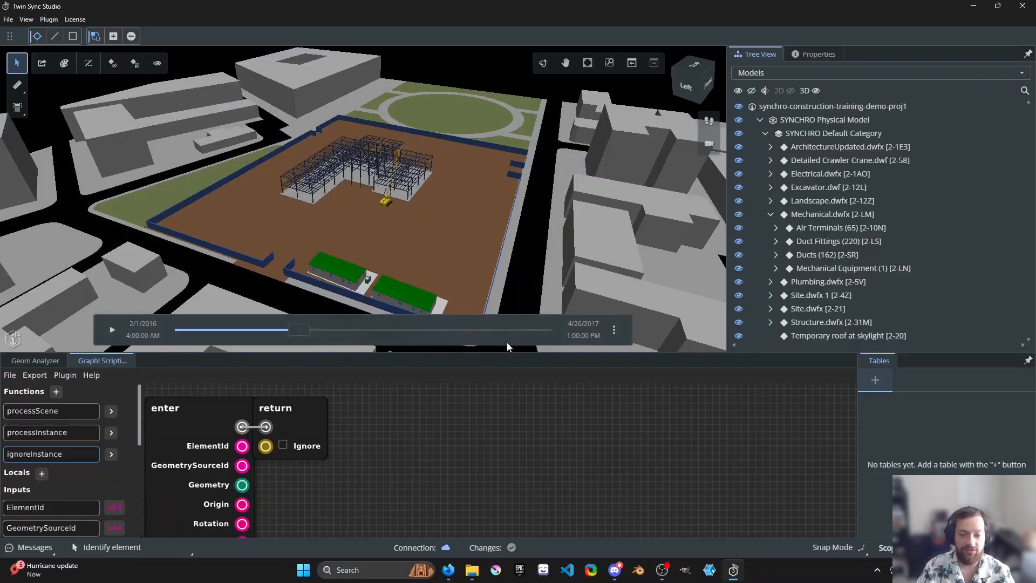
- Give the Graphl scripting area more height and reframe the steel building in the 3D view
{"action": "left_click_drag", "start_coordinate": [505, 352], "coordinate": [505, 297]}
{"action": "middle_click_drag", "start_coordinate": [359, 150], "coordinate": [361, 179], "text": "shift"}
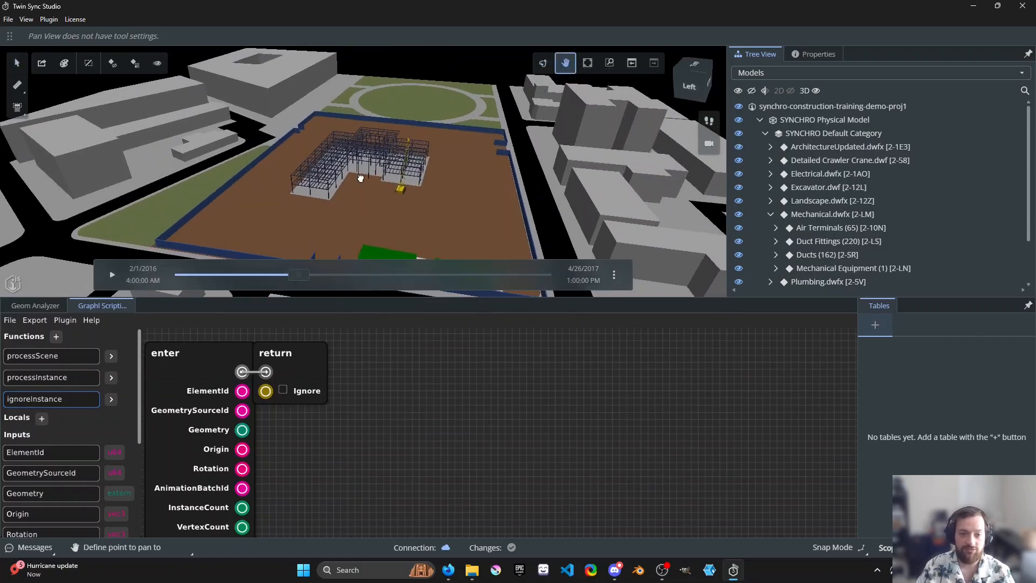
{"action": "scroll", "coordinate": [368, 169], "scroll_direction": "up", "scroll_amount": 5}
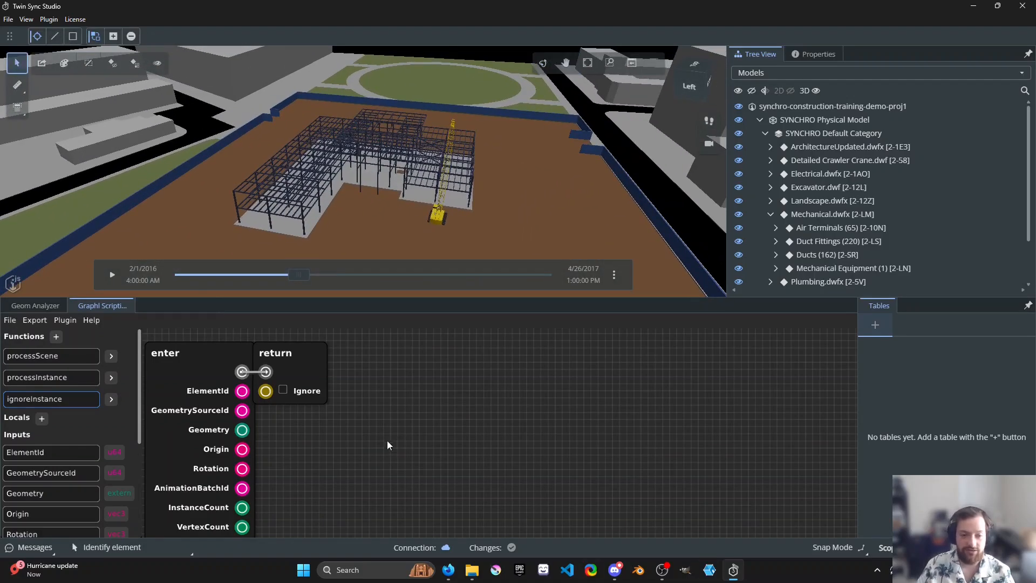
- Move the return node of the ignoreInstance graph well away from the enter node to make room between them
{"action": "left_click_drag", "start_coordinate": [388, 445], "coordinate": [483, 440]}
{"action": "left_click_drag", "start_coordinate": [396, 368], "coordinate": [685, 372]}
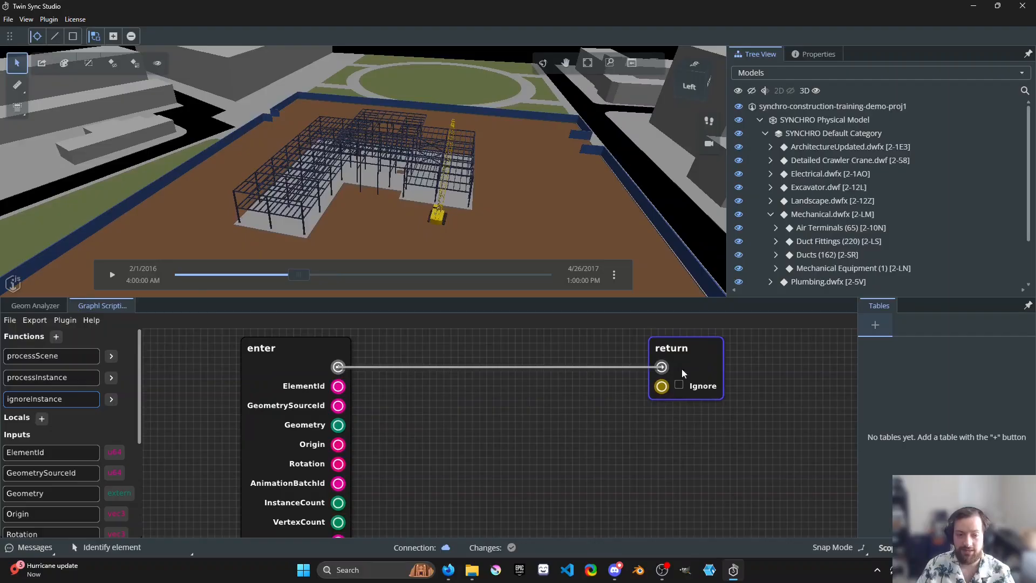
{"action": "scroll", "coordinate": [397, 447], "scroll_direction": "down", "scroll_amount": 3}
{"action": "scroll", "coordinate": [439, 447], "scroll_direction": "down", "scroll_amount": 3}
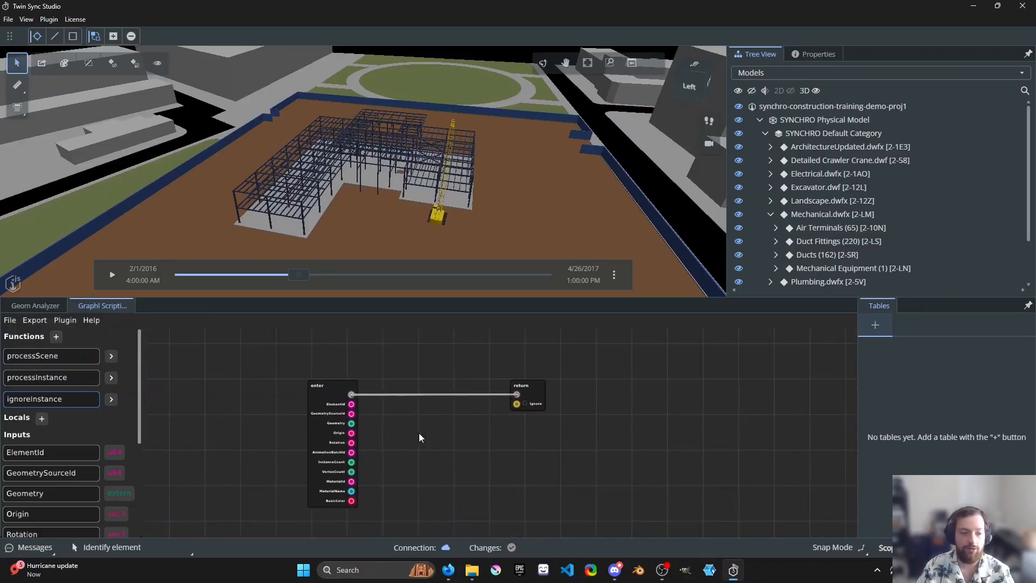
- Open the graph of the processInstance function and centre its nodes in the canvas
{"action": "left_click", "coordinate": [113, 379]}
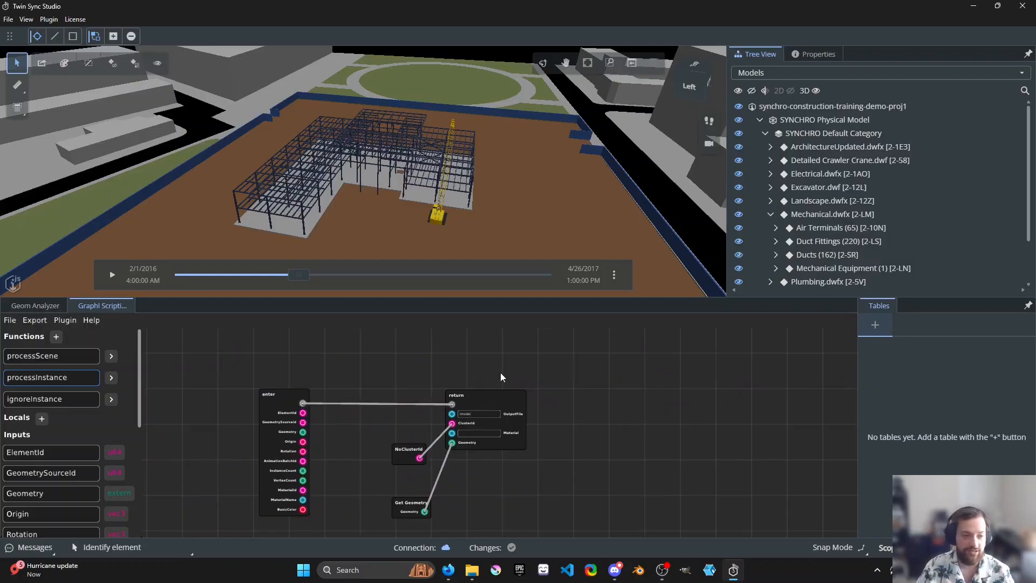
{"action": "left_click_drag", "start_coordinate": [333, 372], "coordinate": [453, 345]}
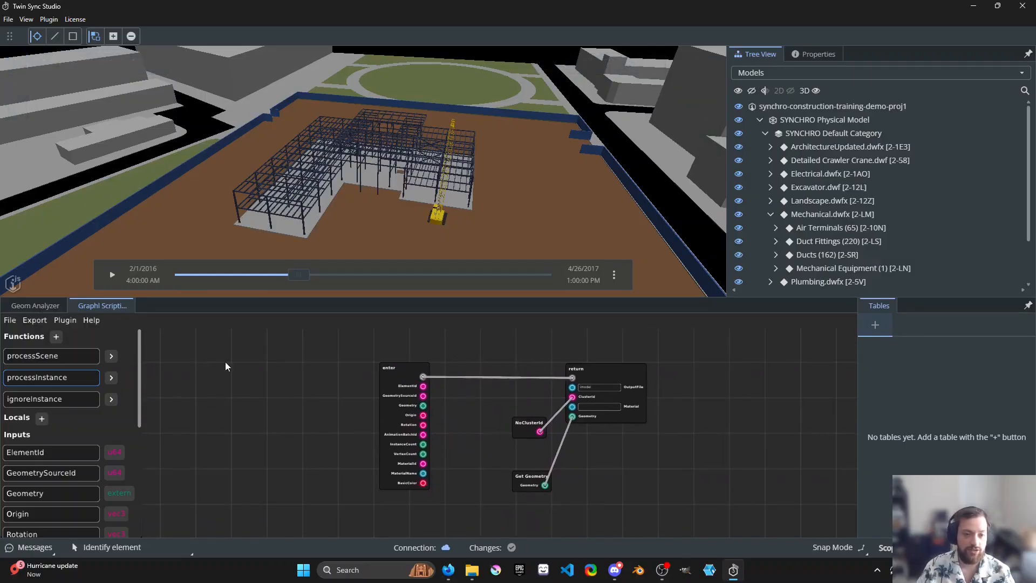
- Select the foundation slab, an interior steel column and a column at the building's end as example instances
{"action": "scroll", "coordinate": [367, 203], "scroll_direction": "down", "scroll_amount": 3}
{"action": "mouse_move", "coordinate": [371, 205]}
{"action": "middle_mouse_down", "text": "shift"}
{"action": "mouse_move", "coordinate": [495, 193]}
{"action": "mouse_move", "coordinate": [375, 221]}
{"action": "mouse_move", "coordinate": [351, 201]}
{"action": "middle_mouse_up", "text": "shift"}
{"action": "scroll", "coordinate": [370, 217], "scroll_direction": "up", "scroll_amount": 2}
{"action": "scroll", "coordinate": [367, 195], "scroll_direction": "up", "scroll_amount": 2}
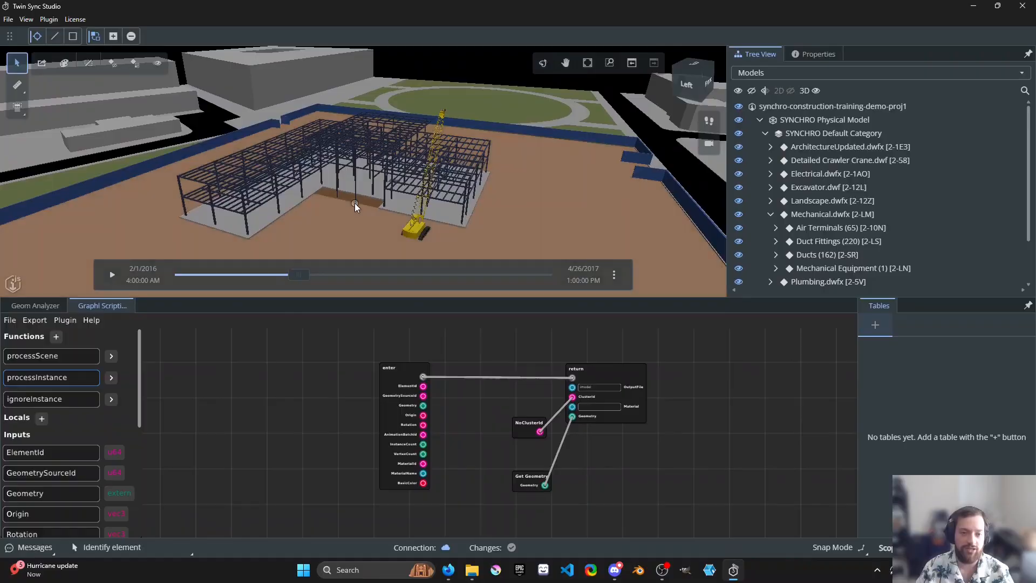
{"action": "left_click", "coordinate": [355, 201]}
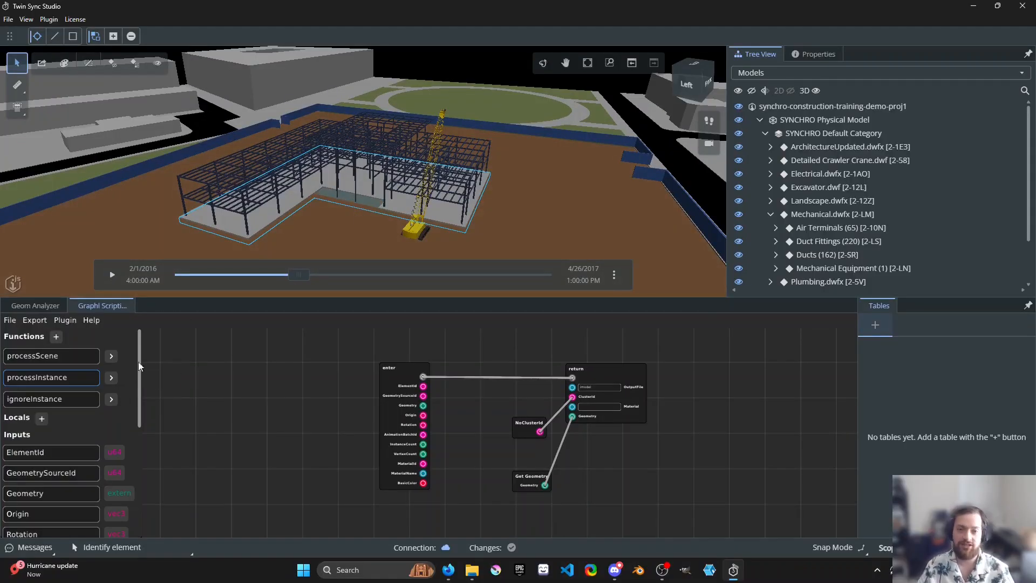
{"action": "scroll", "coordinate": [405, 195], "scroll_direction": "up", "scroll_amount": 4}
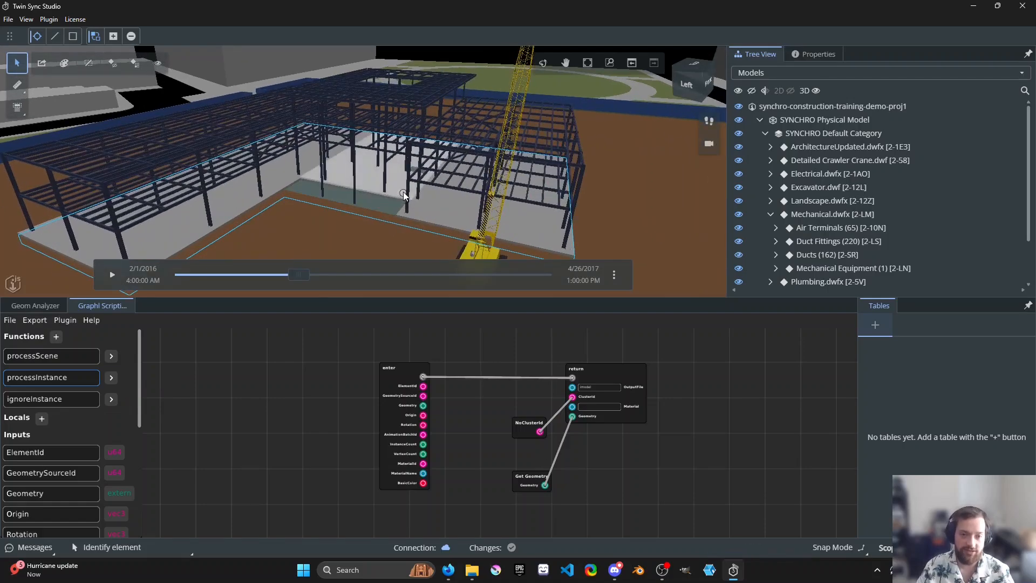
{"action": "left_click", "coordinate": [406, 188]}
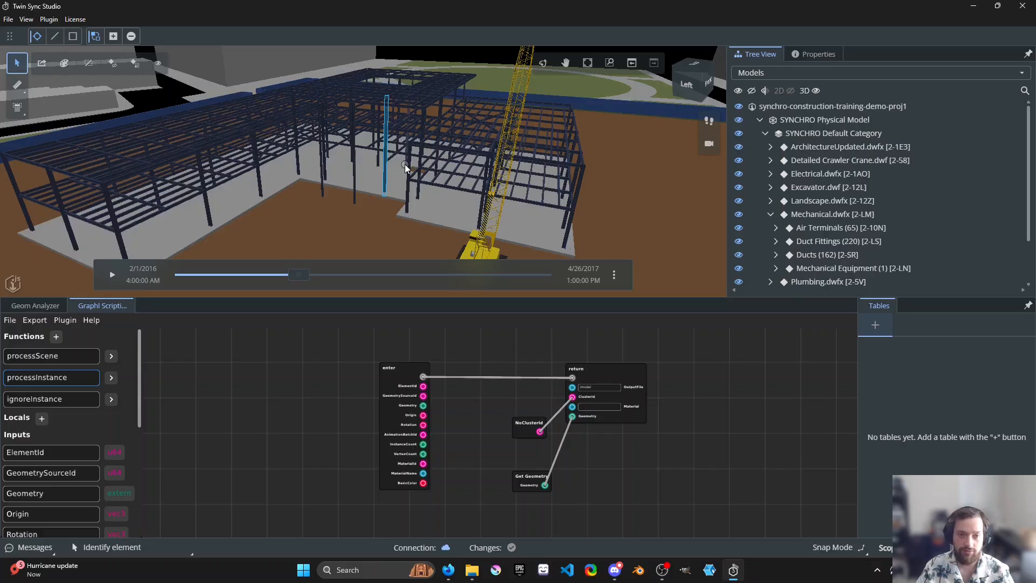
{"action": "left_click", "coordinate": [573, 206]}
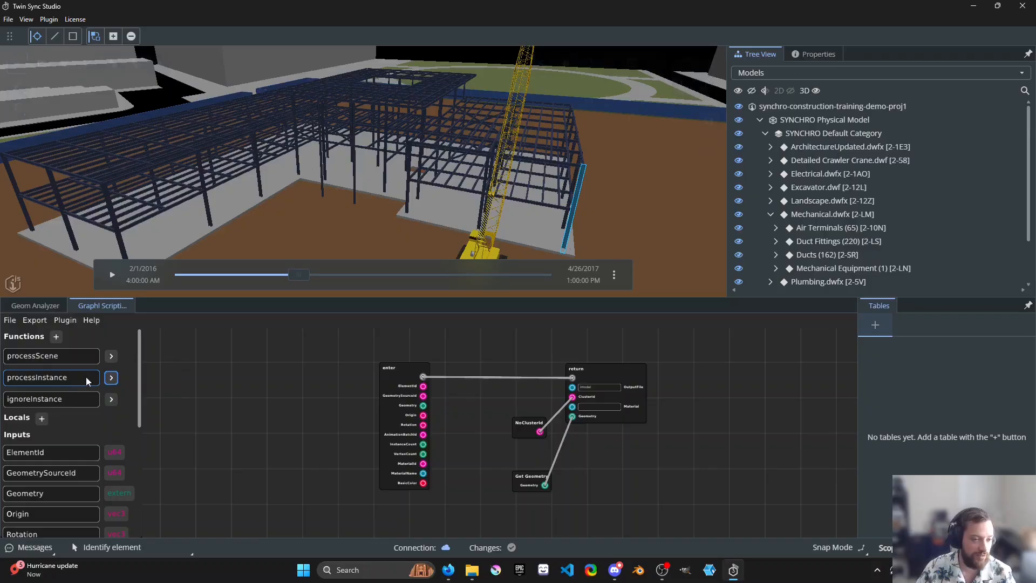
- Open the ignoreInstance graph and add a VisibleInViewport node that feeds the return node's Ignore input
{"action": "left_click", "coordinate": [110, 399]}
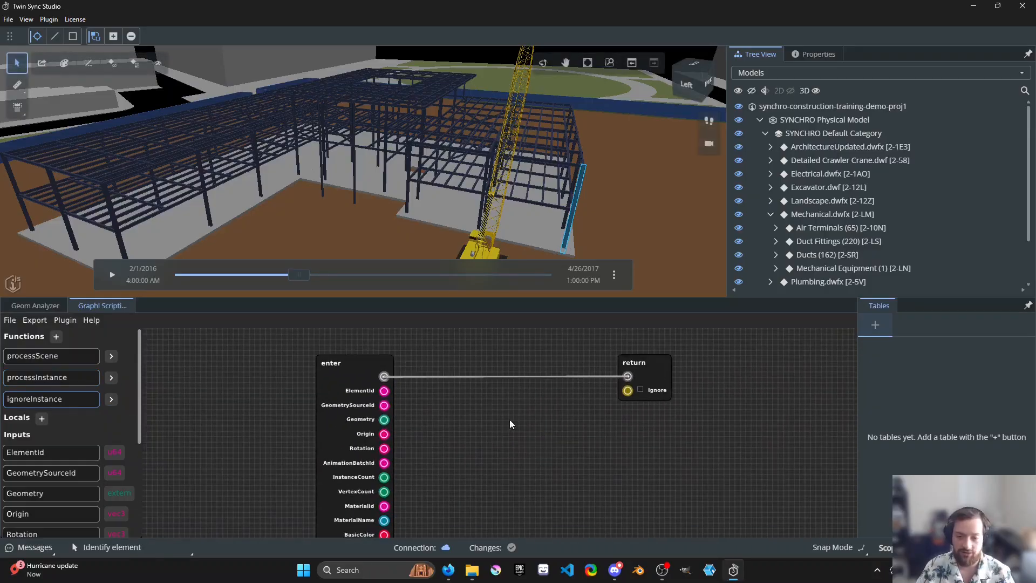
{"action": "right_click", "coordinate": [447, 442]}
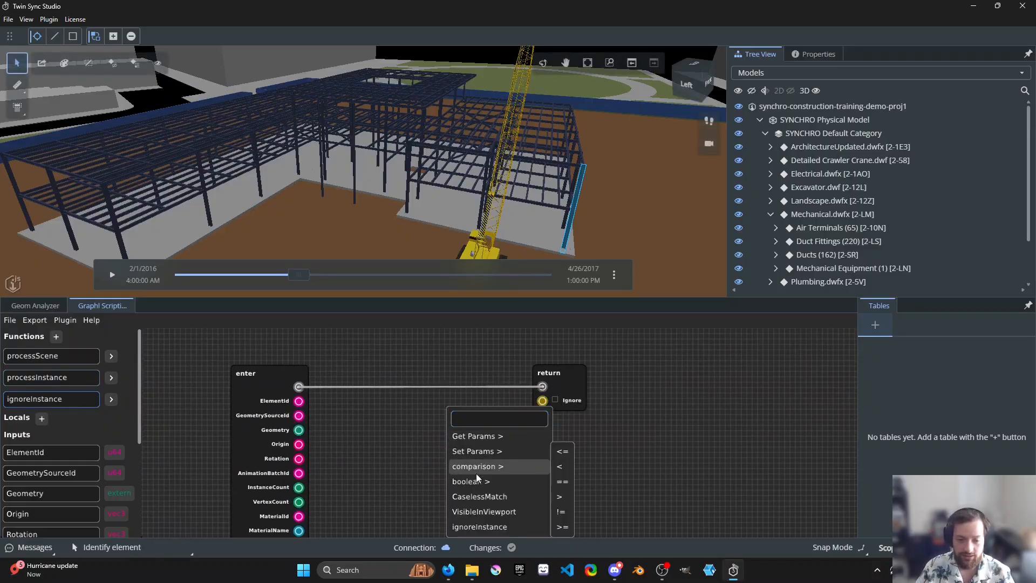
{"action": "left_click", "coordinate": [541, 511]}
{"action": "left_click_drag", "start_coordinate": [535, 517], "coordinate": [419, 421]}
{"action": "left_click_drag", "start_coordinate": [505, 437], "coordinate": [463, 441]}
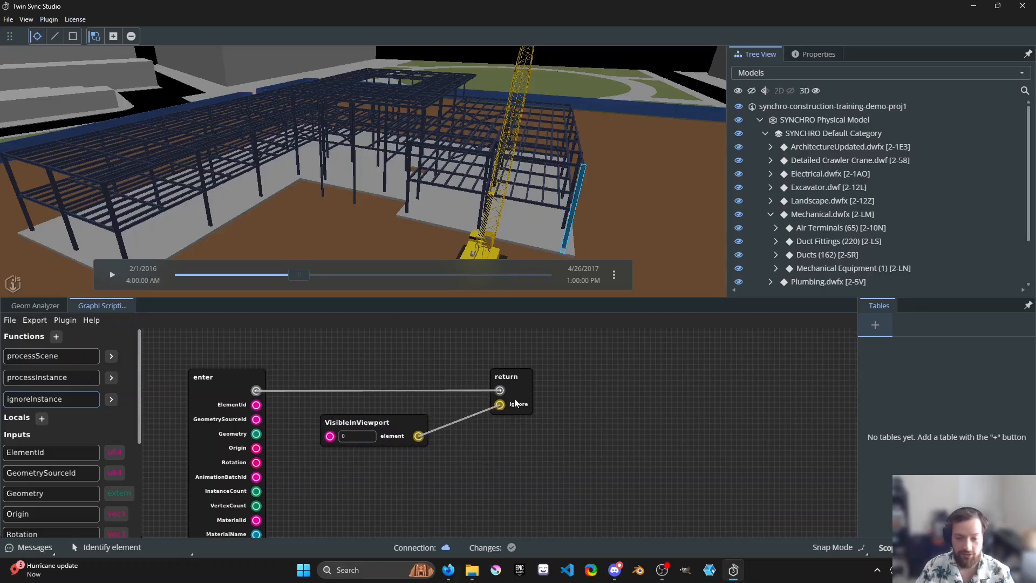
- Move the return node farther out and insert a boolean not node between VisibleInViewport and the Ignore input
{"action": "left_click_drag", "start_coordinate": [516, 395], "coordinate": [623, 385]}
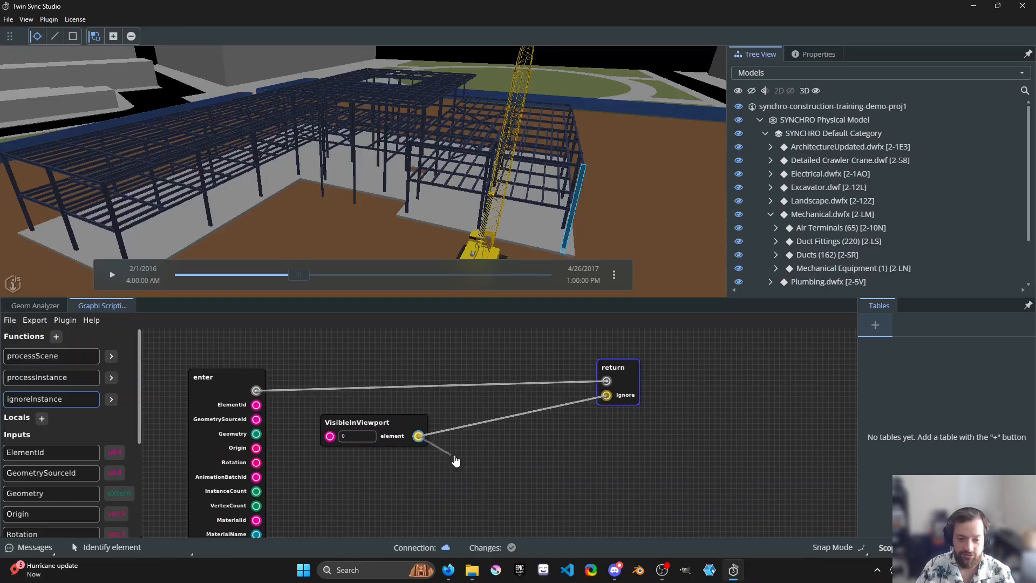
{"action": "left_click_drag", "start_coordinate": [451, 460], "coordinate": [470, 454]}
{"action": "mouse_move", "coordinate": [493, 496]}
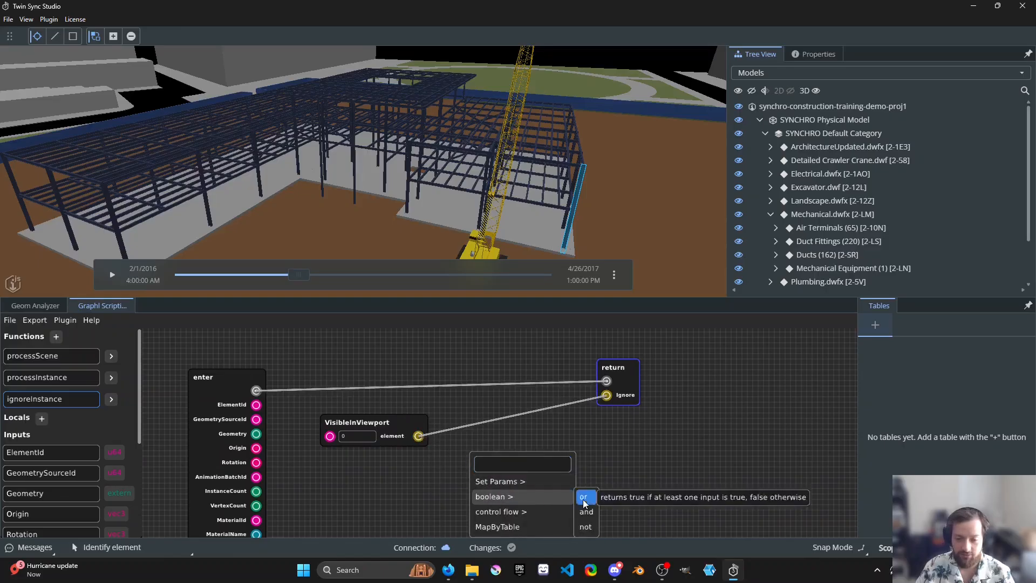
{"action": "left_click", "coordinate": [588, 527]}
{"action": "left_click_drag", "start_coordinate": [591, 530], "coordinate": [517, 445]}
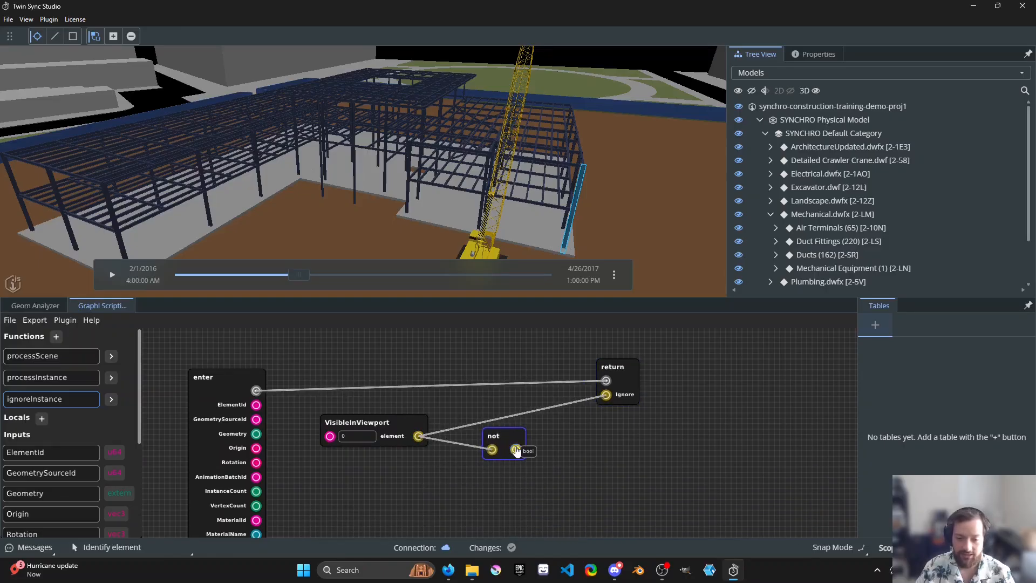
{"action": "left_click_drag", "start_coordinate": [430, 407], "coordinate": [466, 400]}
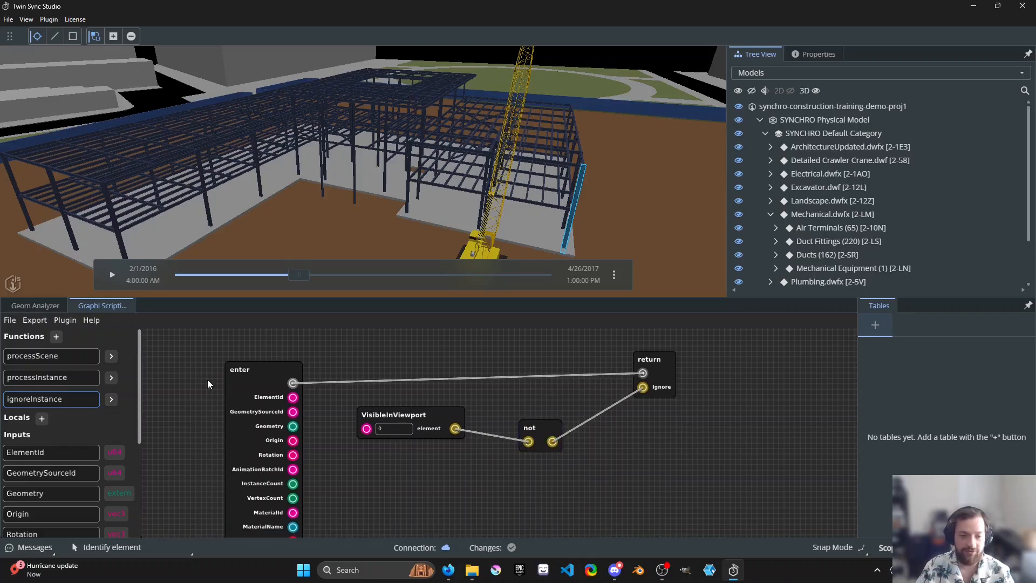
- Rearrange the enter and VisibleInViewport nodes and connect ElementId to VisibleInViewport's element input
{"action": "left_click_drag", "start_coordinate": [226, 385], "coordinate": [236, 374]}
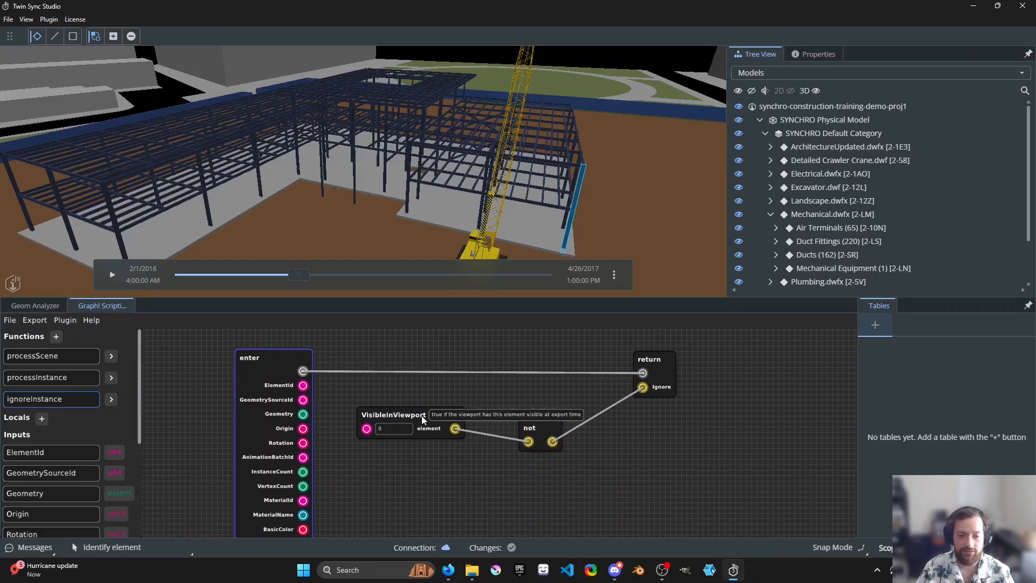
{"action": "left_click_drag", "start_coordinate": [424, 419], "coordinate": [420, 432]}
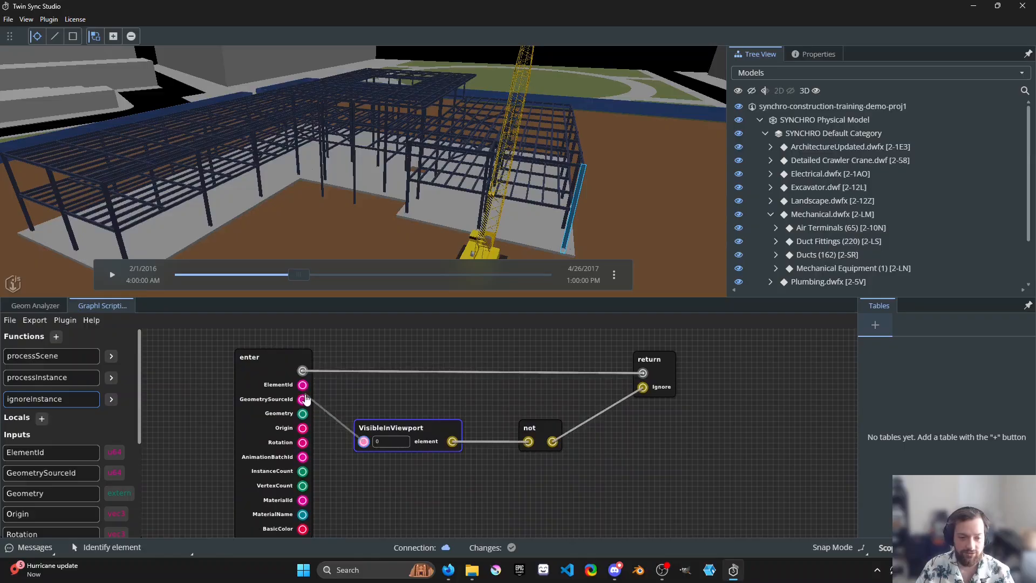
{"action": "left_click_drag", "start_coordinate": [363, 441], "coordinate": [407, 437]}
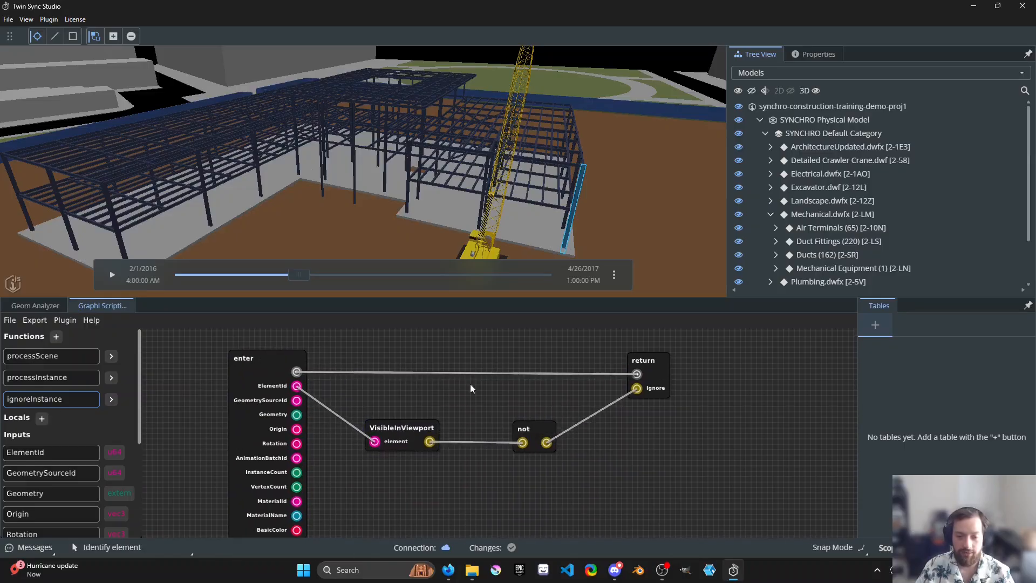
{"action": "left_click_drag", "start_coordinate": [303, 378], "coordinate": [288, 386]}
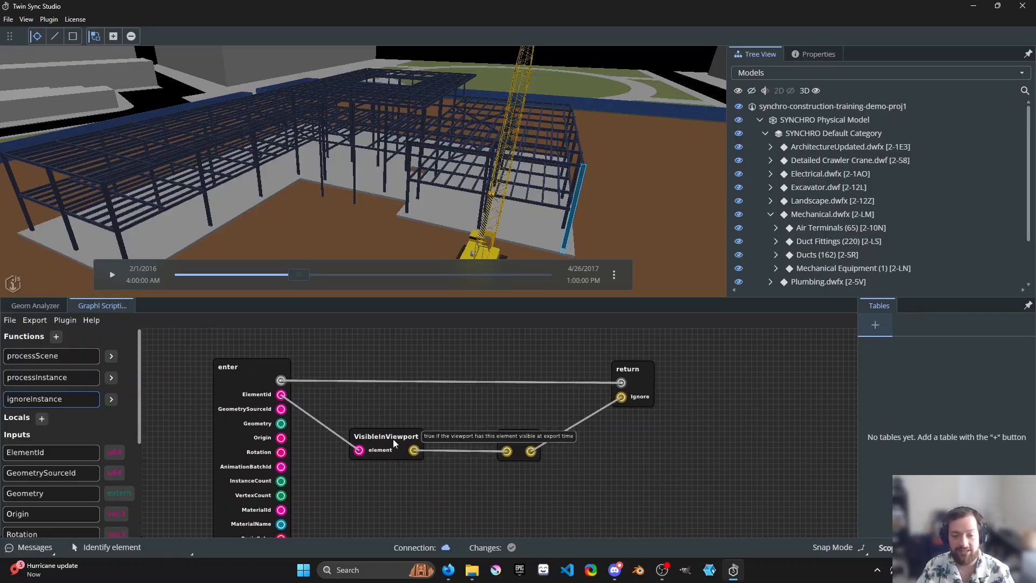
- Hide the Structure.dwfx model in the 3D view and show it again
{"action": "scroll", "coordinate": [674, 248], "scroll_direction": "down", "scroll_amount": 3}
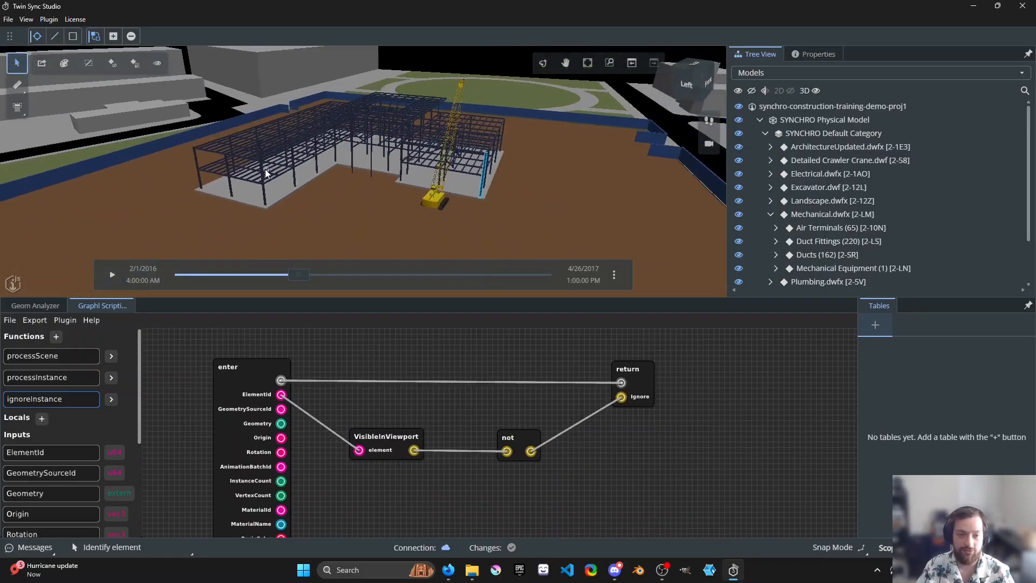
{"action": "scroll", "coordinate": [754, 236], "scroll_direction": "down", "scroll_amount": 2}
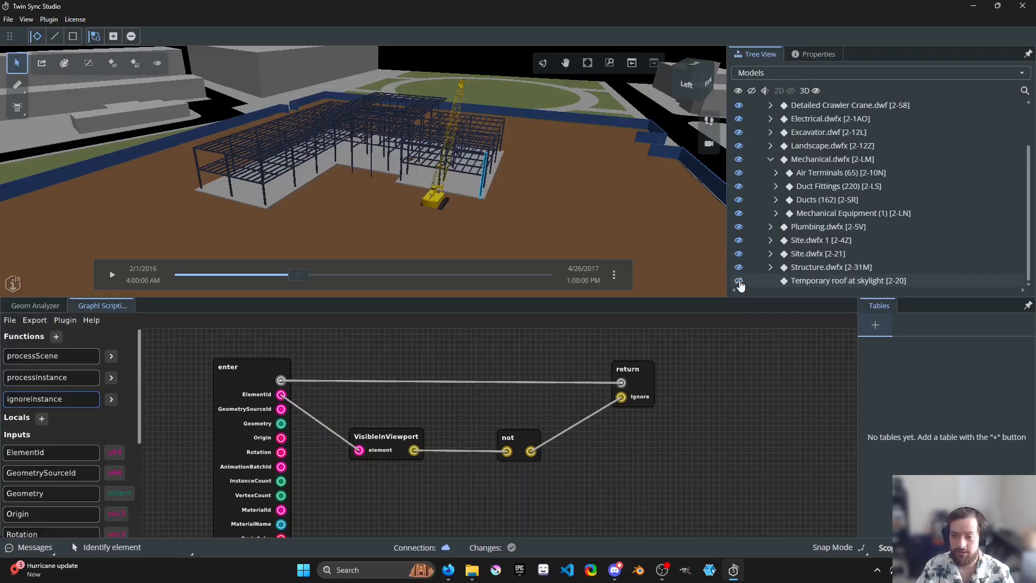
{"action": "left_click", "coordinate": [738, 267]}
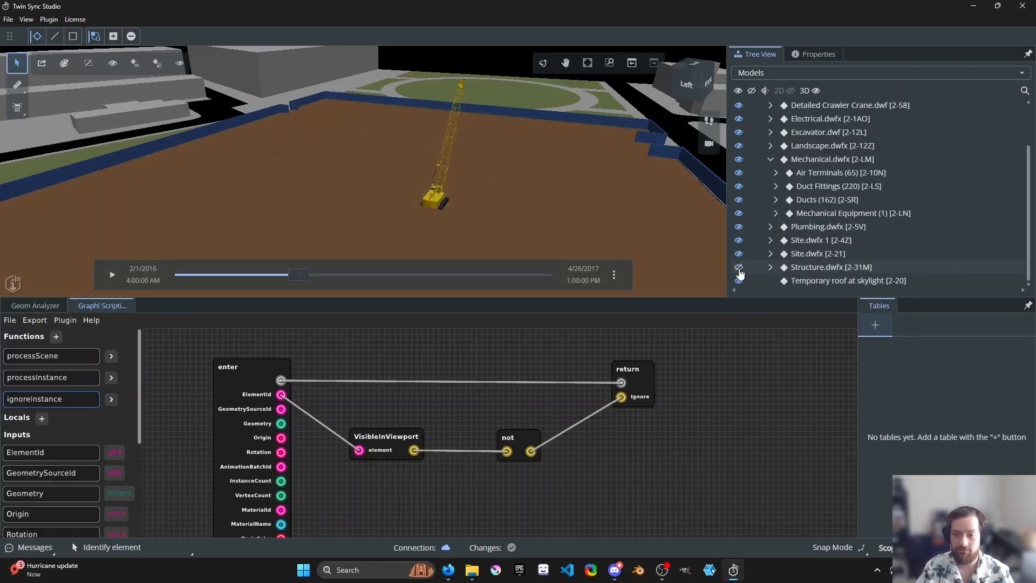
{"action": "left_click", "coordinate": [738, 267]}
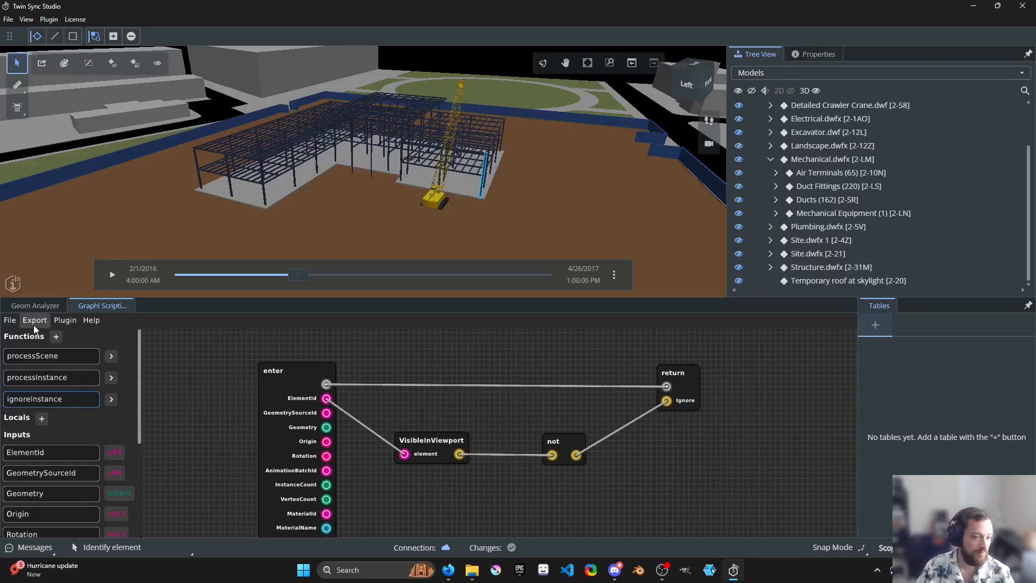
- Select the crawler crane together with the steel column at the building's inner corner
{"action": "scroll", "coordinate": [372, 115], "scroll_direction": "up", "scroll_amount": 5}
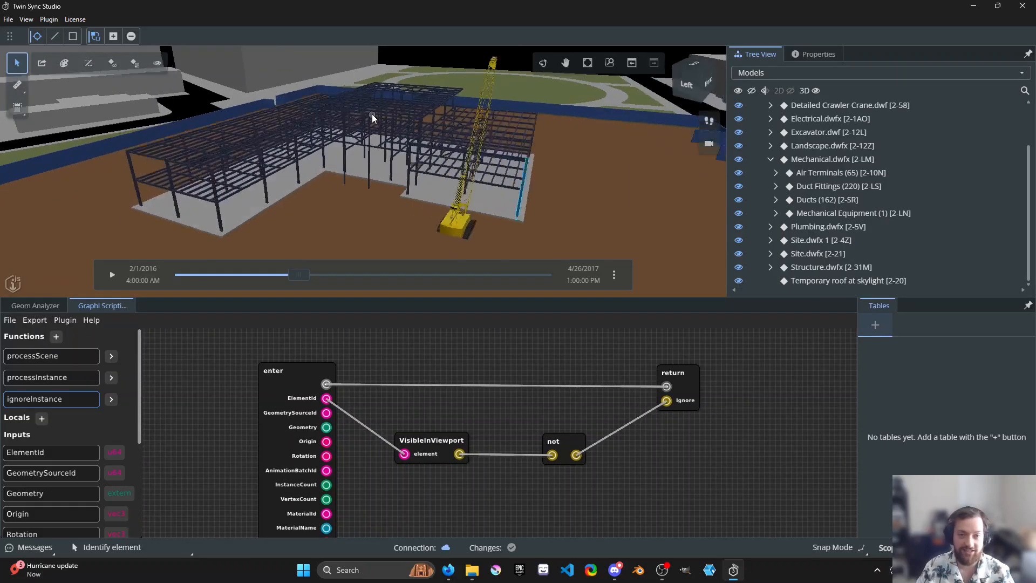
{"action": "scroll", "coordinate": [370, 146], "scroll_direction": "down", "scroll_amount": 1}
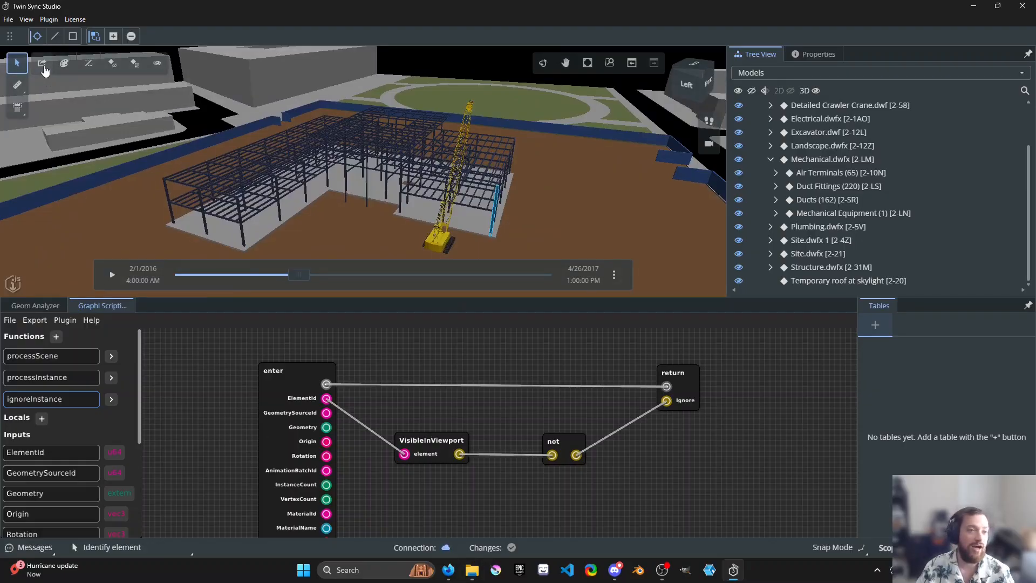
{"action": "left_click", "coordinate": [400, 194]}
{"action": "scroll", "coordinate": [486, 204], "scroll_direction": "up", "scroll_amount": 3}
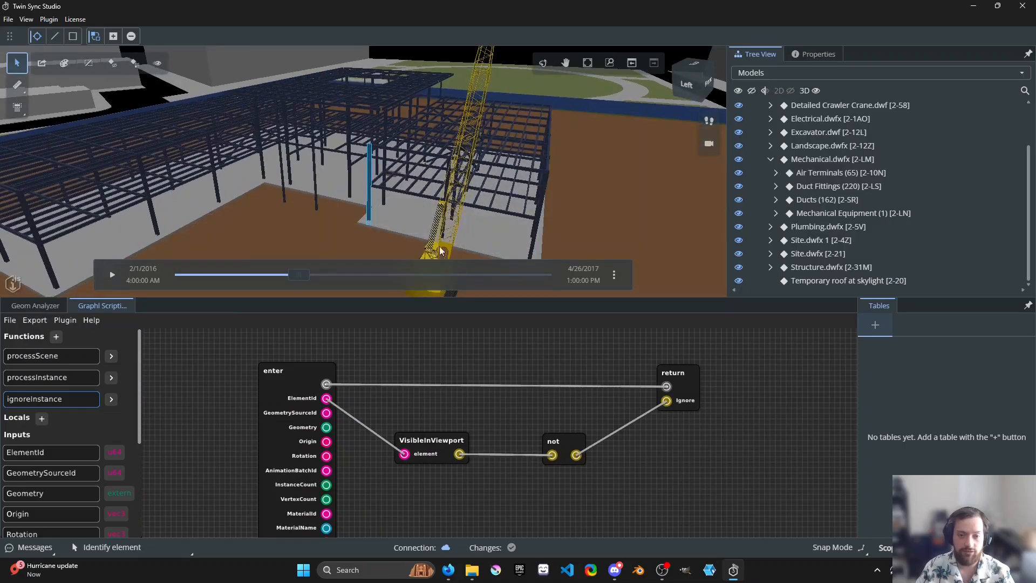
{"action": "scroll", "coordinate": [434, 257], "scroll_direction": "down", "scroll_amount": 3}
{"action": "left_click", "coordinate": [433, 206]}
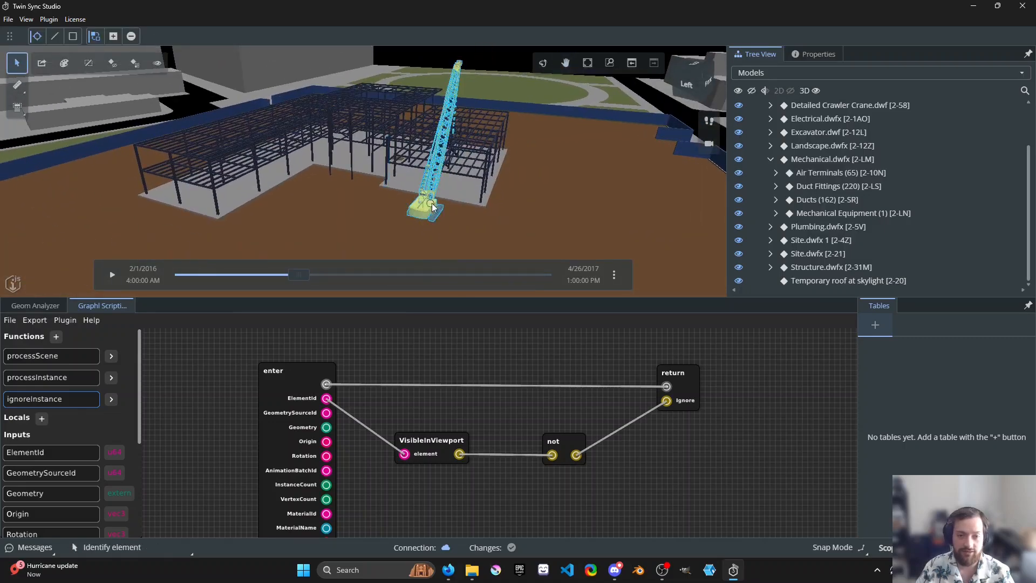
{"action": "left_click", "coordinate": [387, 158], "text": "ctrl"}
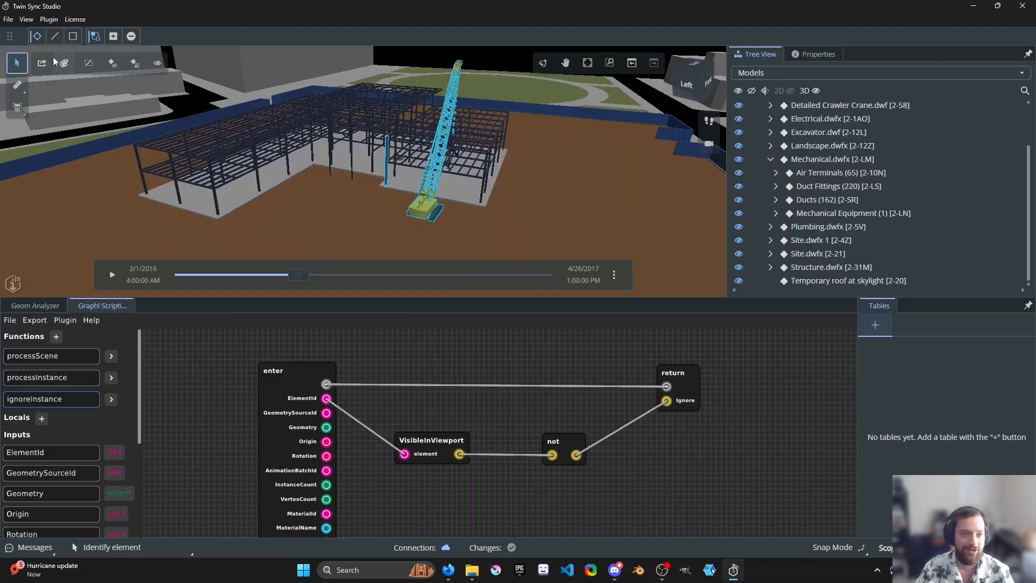
{"action": "middle_click_drag", "start_coordinate": [323, 162], "coordinate": [400, 161]}
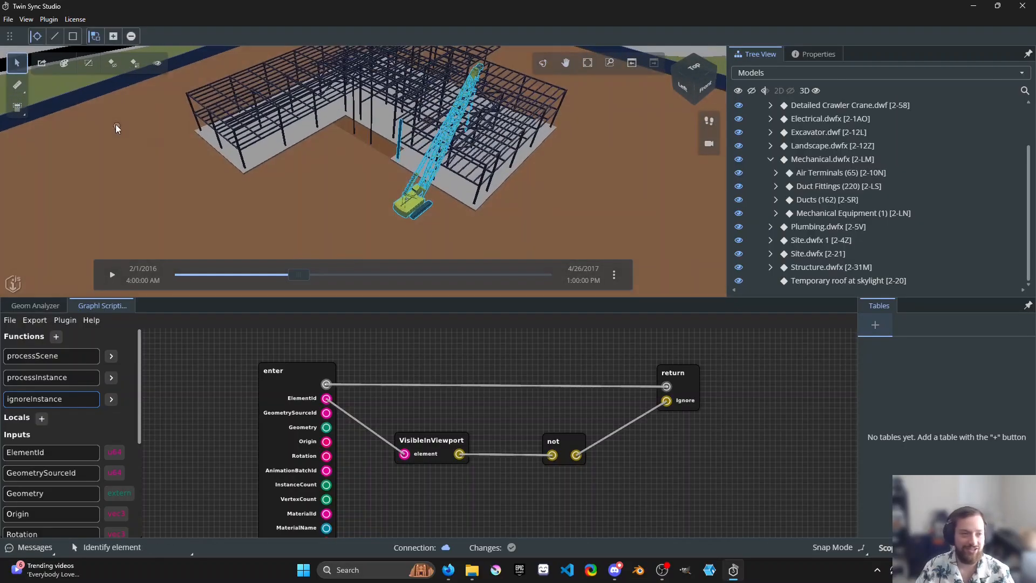
- Open the quick export settings and try the filter by current selection, followed by the filter by viewport visibility
{"action": "left_click", "coordinate": [41, 63]}
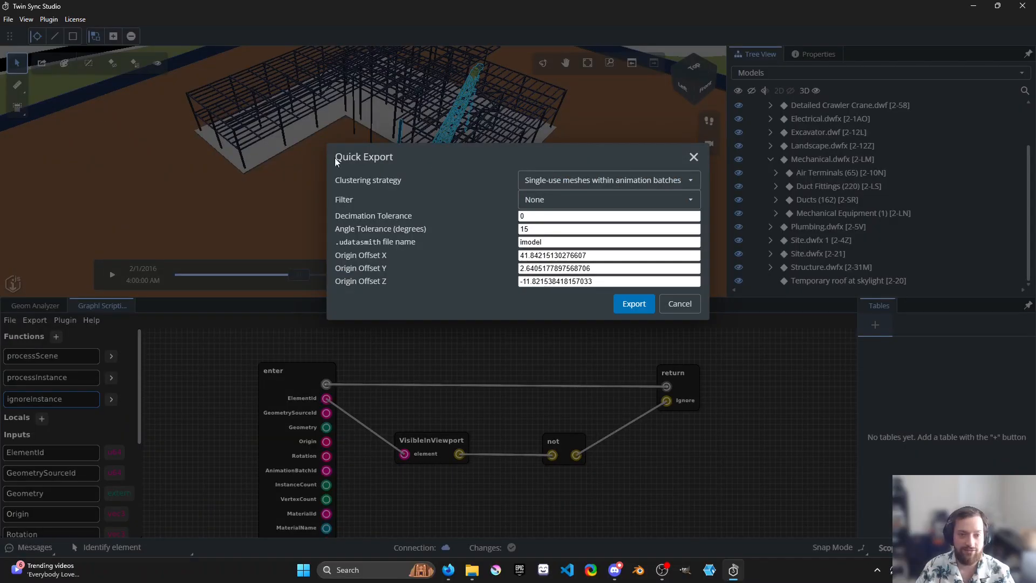
{"action": "left_click", "coordinate": [592, 208]}
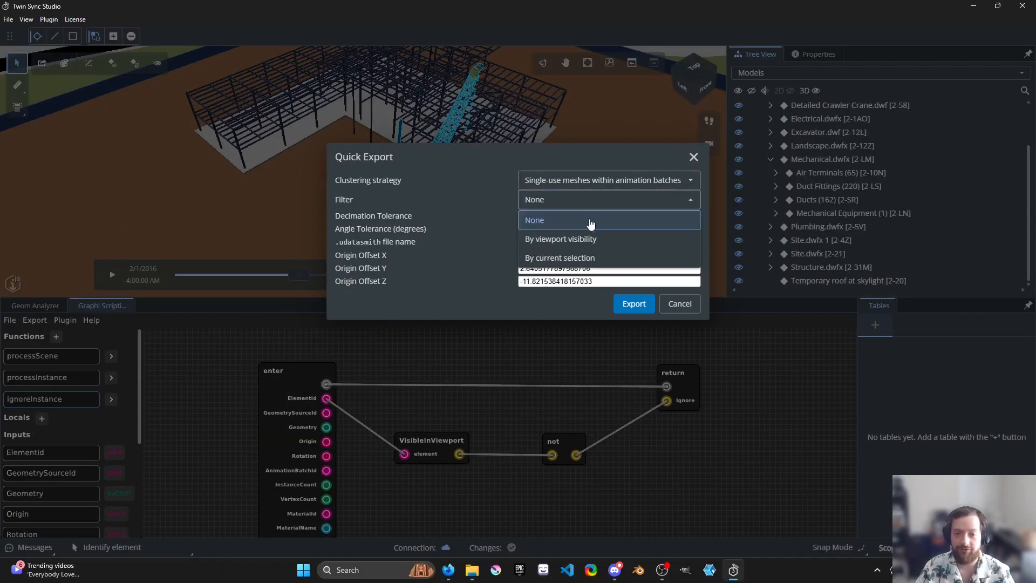
{"action": "left_click", "coordinate": [567, 252]}
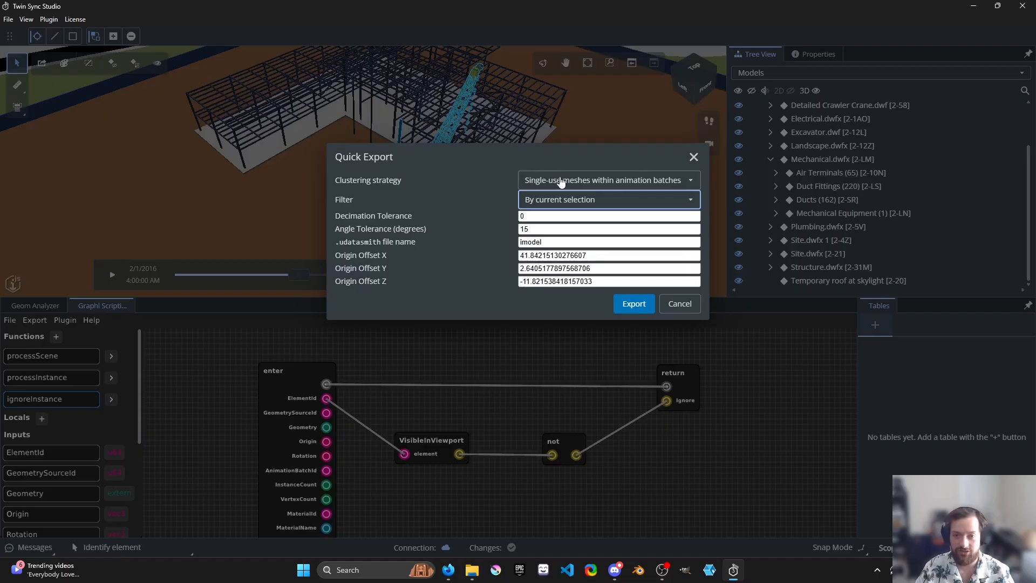
{"action": "left_click", "coordinate": [564, 199]}
{"action": "left_click", "coordinate": [560, 238]}
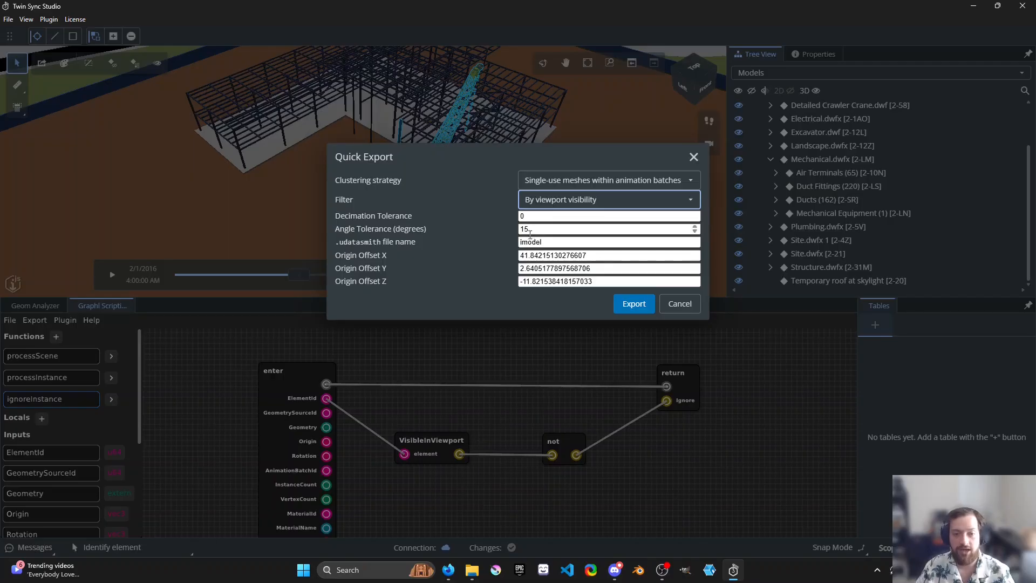
- Examine the quick export's tolerances, file name, origin offset and clustering strategy settings, and close the dialog without exporting
{"action": "left_click", "coordinate": [519, 215]}
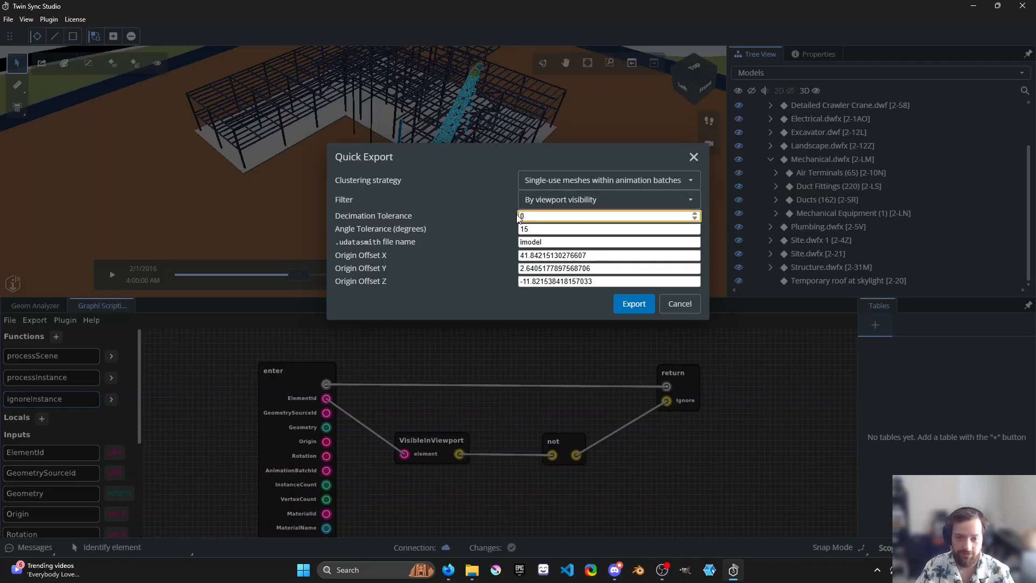
{"action": "left_click_drag", "start_coordinate": [497, 222], "coordinate": [515, 222]}
{"action": "left_click", "coordinate": [534, 217]}
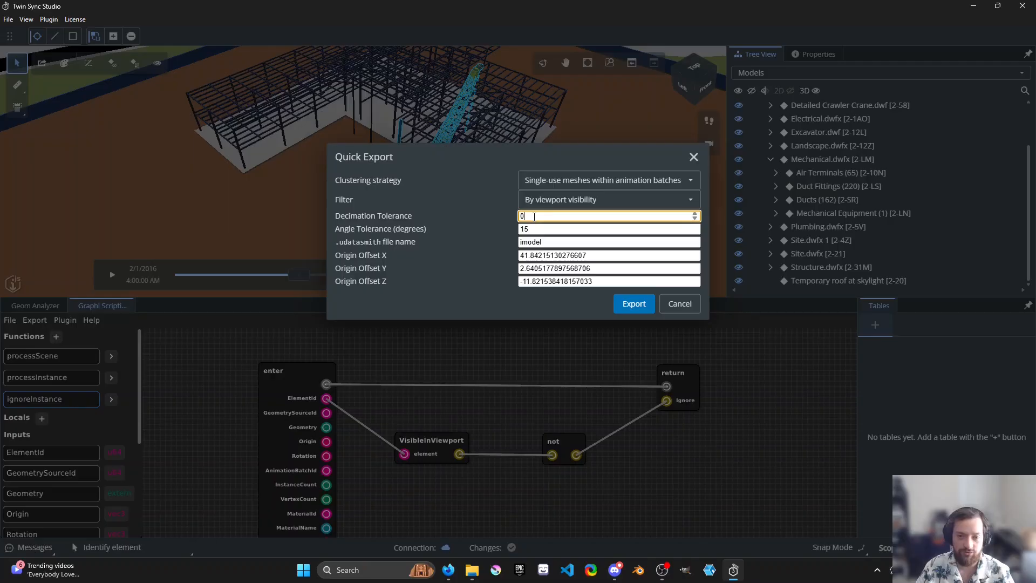
{"action": "left_click", "coordinate": [519, 229]}
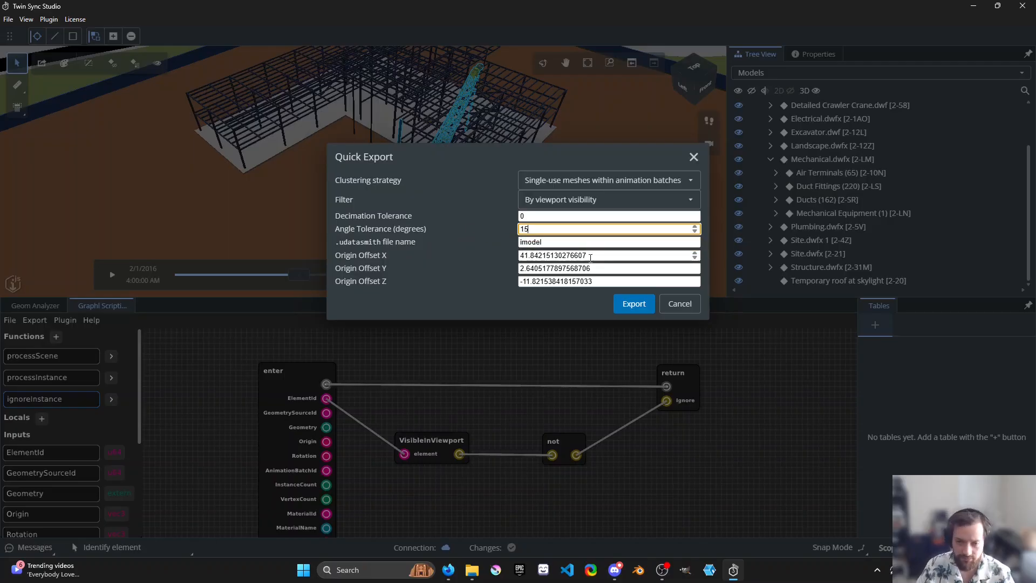
{"action": "left_click_drag", "start_coordinate": [556, 253], "coordinate": [506, 255]}
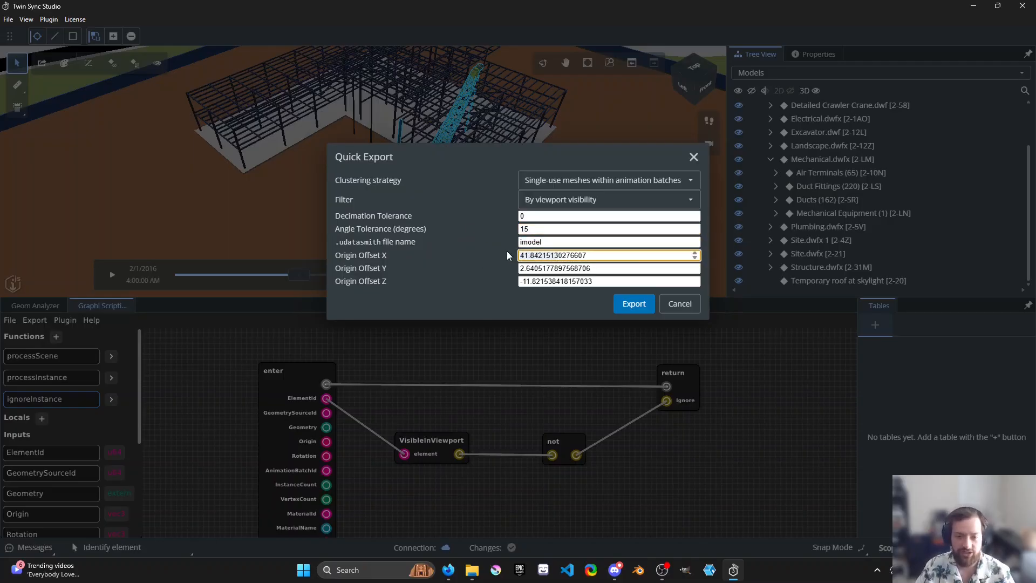
{"action": "left_click", "coordinate": [544, 243]}
{"action": "left_click_drag", "start_coordinate": [543, 243], "coordinate": [500, 244]}
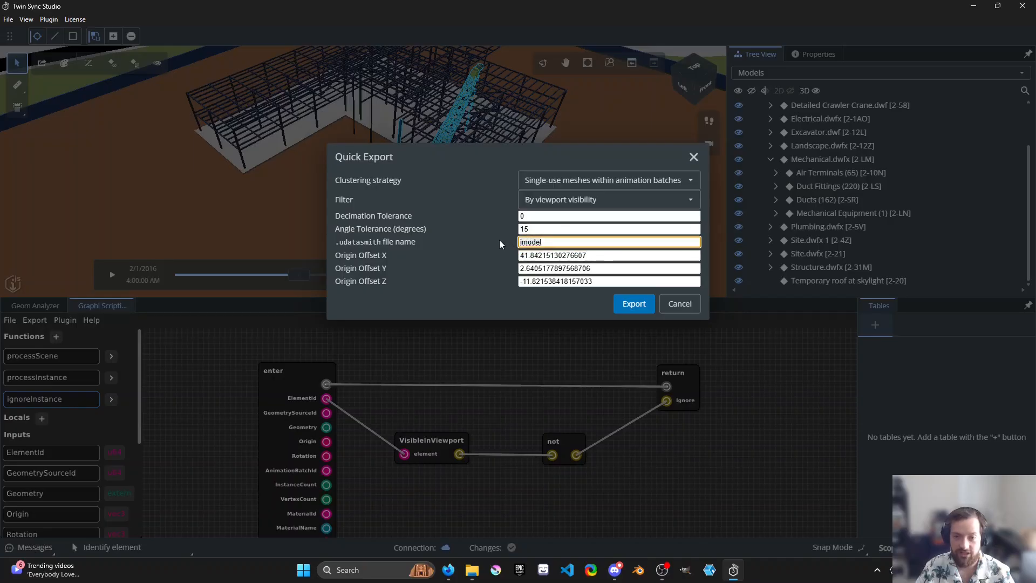
{"action": "left_click", "coordinate": [586, 180]}
{"action": "left_click", "coordinate": [576, 181]}
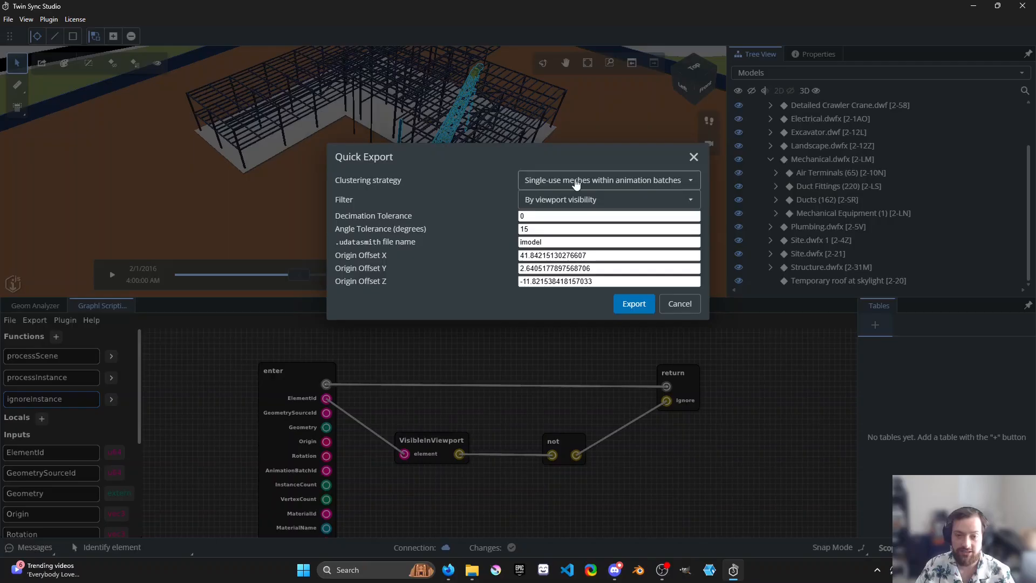
{"action": "left_click", "coordinate": [694, 157]}
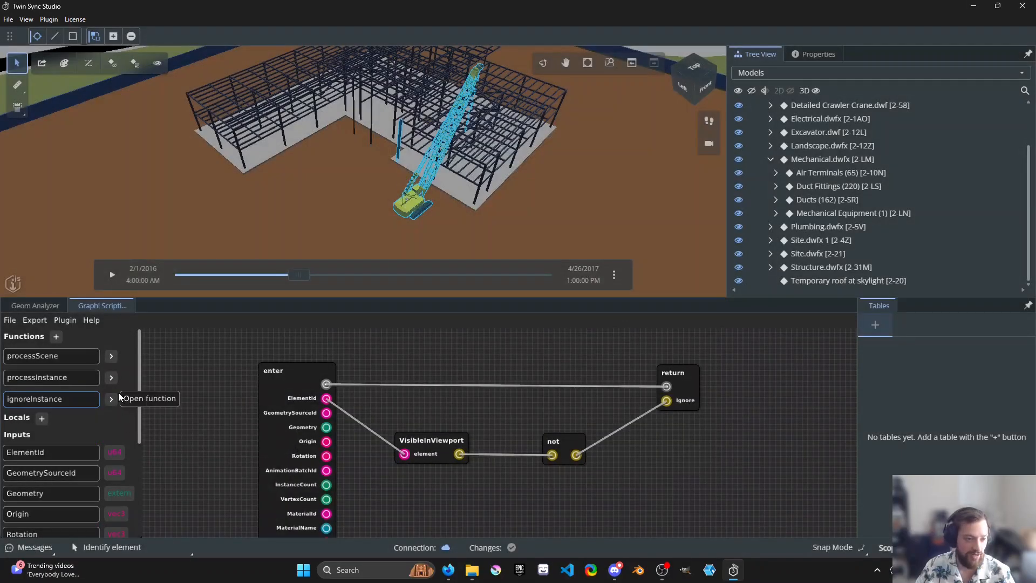
- Open the processInstance graph and spread its nodes, placing NoClusterId in the space between enter and return
{"action": "left_click", "coordinate": [111, 377]}
{"action": "left_click_drag", "start_coordinate": [489, 397], "coordinate": [601, 416]}
{"action": "left_click_drag", "start_coordinate": [371, 438], "coordinate": [439, 405]}
{"action": "left_click_drag", "start_coordinate": [465, 437], "coordinate": [447, 410]}
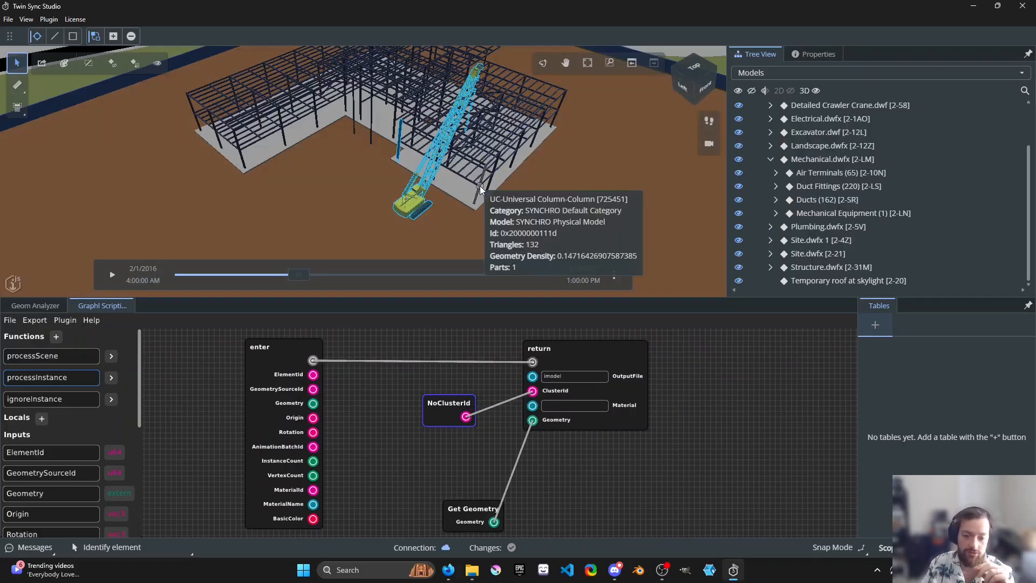
{"action": "left_click_drag", "start_coordinate": [453, 404], "coordinate": [436, 396]}
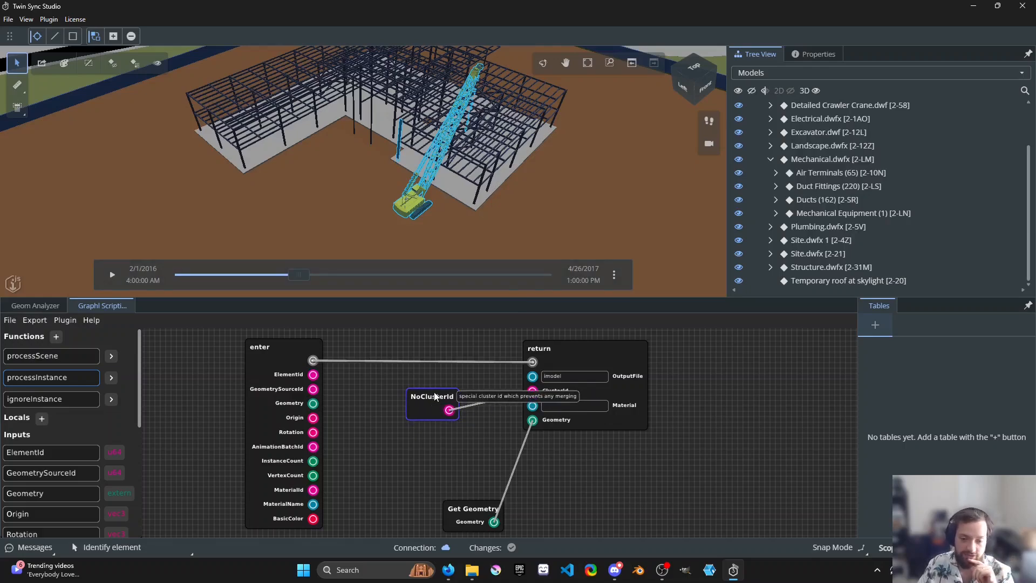
{"action": "left_click_drag", "start_coordinate": [436, 438], "coordinate": [447, 446]}
- Select the steel column at the slab's outer corner near the crane
{"action": "scroll", "coordinate": [478, 192], "scroll_direction": "up", "scroll_amount": 1}
{"action": "scroll", "coordinate": [478, 193], "scroll_direction": "up", "scroll_amount": 2}
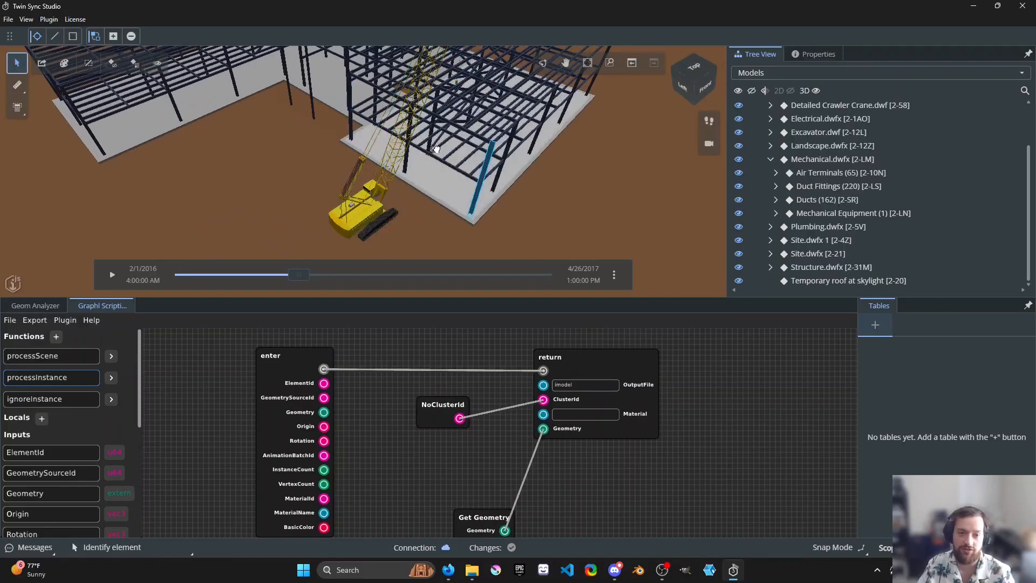
- Select the yellow crawler crane beside the building and view it against the whole site
{"action": "scroll", "coordinate": [406, 207], "scroll_direction": "up", "scroll_amount": 2}
{"action": "left_click", "coordinate": [379, 198]}
{"action": "middle_click_drag", "start_coordinate": [378, 196], "coordinate": [669, 191], "text": "shift"}
{"action": "mouse_move", "coordinate": [276, 186]}
{"action": "middle_mouse_down", "text": "shift"}
{"action": "mouse_move", "coordinate": [457, 178]}
{"action": "mouse_move", "coordinate": [147, 192]}
{"action": "mouse_move", "coordinate": [470, 196]}
{"action": "mouse_move", "coordinate": [443, 151]}
{"action": "mouse_move", "coordinate": [448, 138]}
{"action": "mouse_move", "coordinate": [422, 236]}
{"action": "mouse_move", "coordinate": [420, 213]}
{"action": "mouse_move", "coordinate": [280, 201]}
{"action": "middle_mouse_up", "text": "shift"}
{"action": "middle_click_drag", "start_coordinate": [422, 206], "coordinate": [360, 202], "text": "shift"}
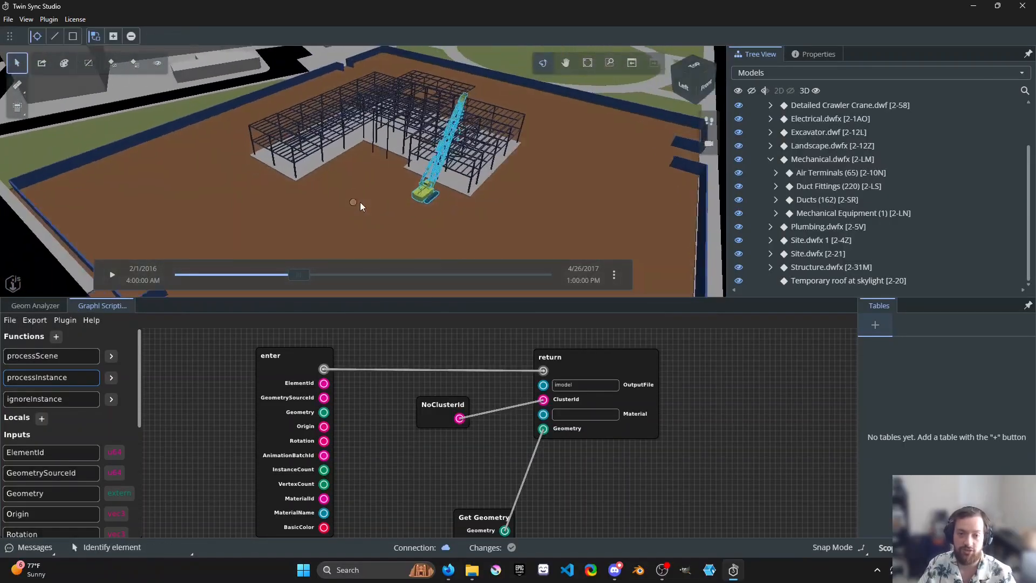
- Move NoClusterId below the connection and wire the ElementId output of enter to the ClusterId input of return
{"action": "left_click_drag", "start_coordinate": [441, 410], "coordinate": [447, 458]}
{"action": "left_click_drag", "start_coordinate": [324, 384], "coordinate": [543, 400]}
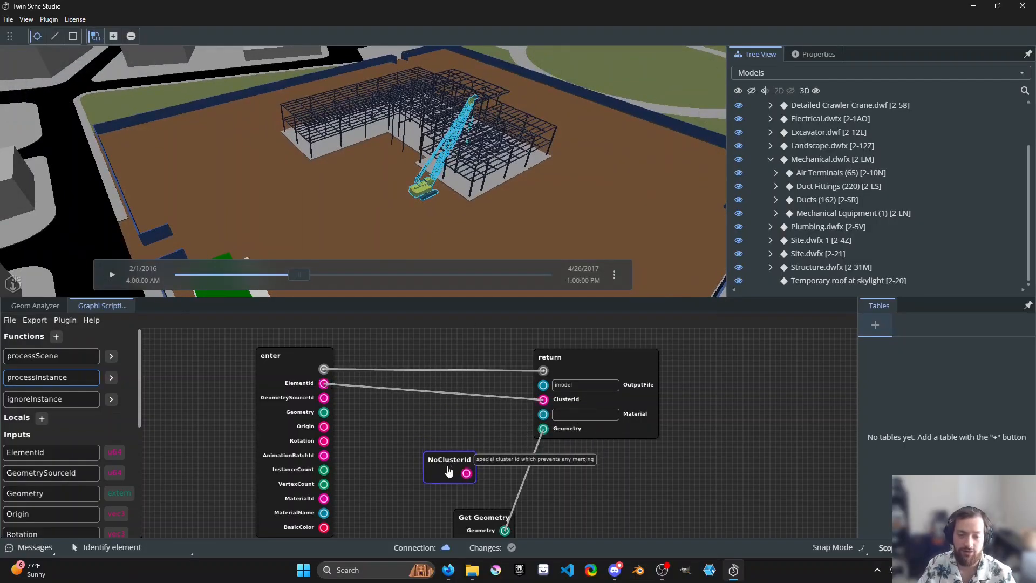
{"action": "left_click_drag", "start_coordinate": [448, 454], "coordinate": [443, 471]}
{"action": "scroll", "coordinate": [439, 158], "scroll_direction": "up", "scroll_amount": 5}
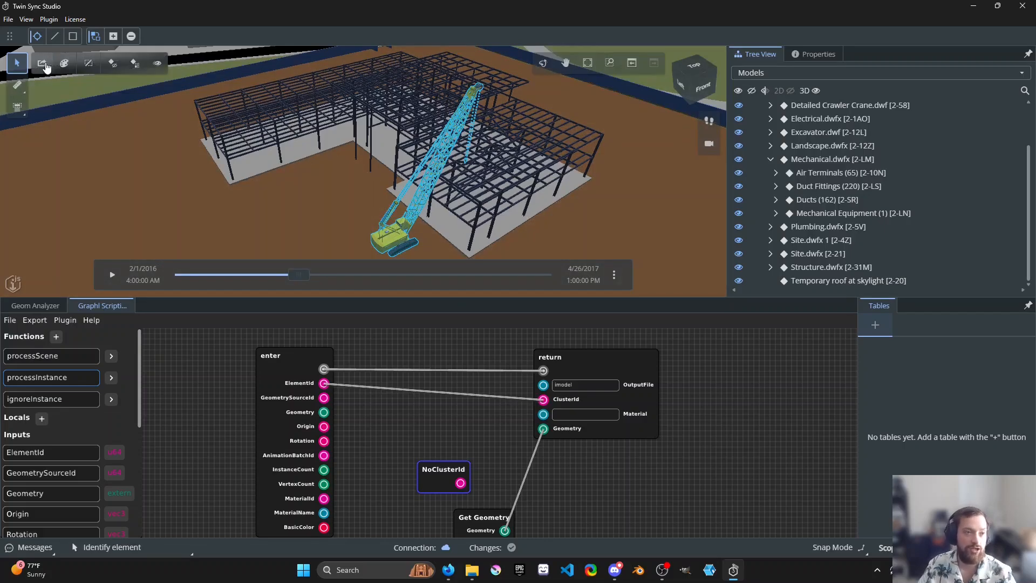
- Try the By element clustering strategy in quick export, set it to Single-use meshes within elements, and close the dialog without exporting
{"action": "left_click", "coordinate": [42, 63]}
{"action": "left_click", "coordinate": [613, 185]}
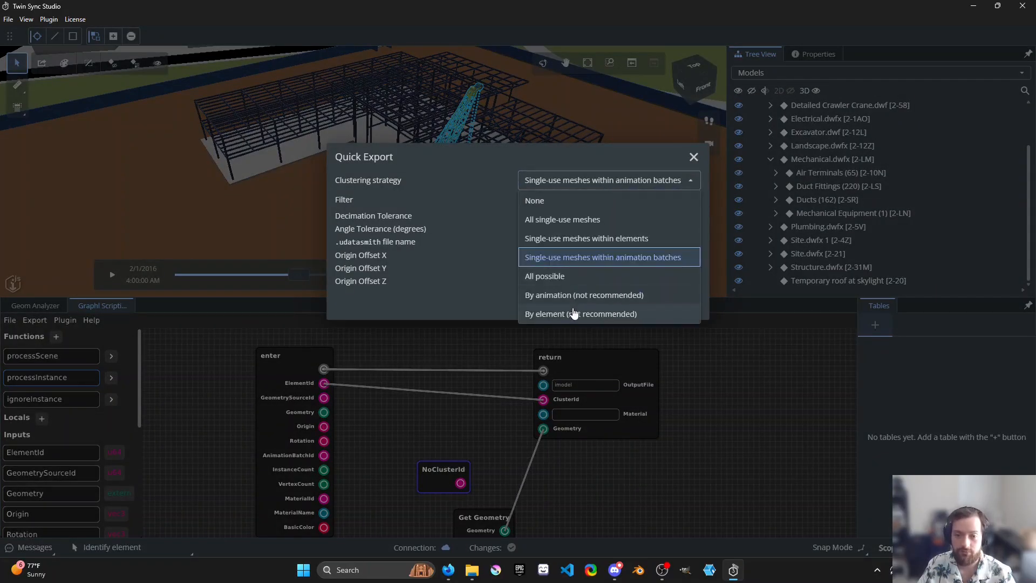
{"action": "left_click", "coordinate": [573, 312]}
{"action": "left_click", "coordinate": [592, 180]}
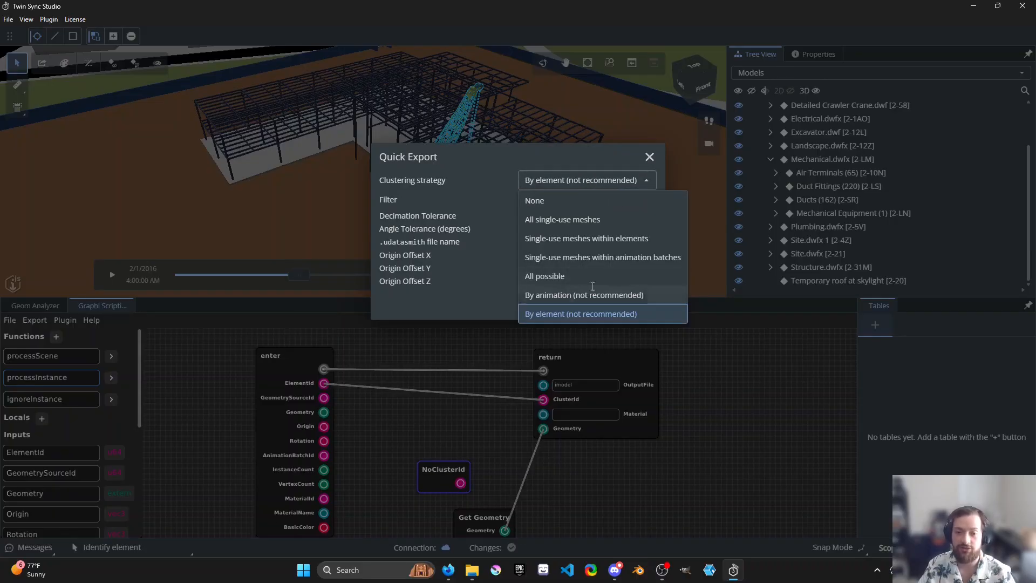
{"action": "left_click", "coordinate": [601, 242]}
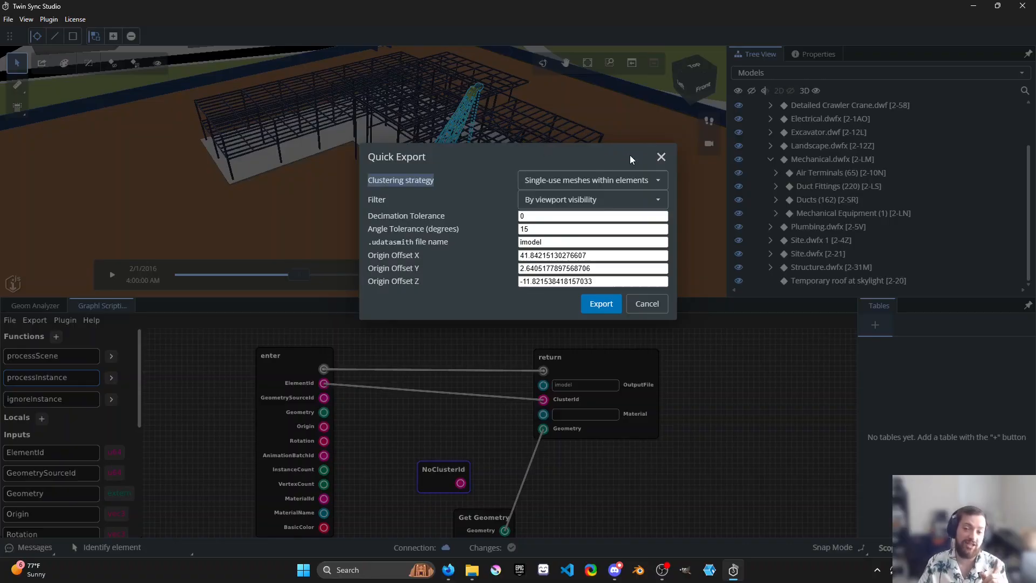
{"action": "left_click", "coordinate": [658, 161]}
- Clear the crane selection and select the steel column at the slab's outer corner
{"action": "scroll", "coordinate": [487, 232], "scroll_direction": "up", "scroll_amount": 3}
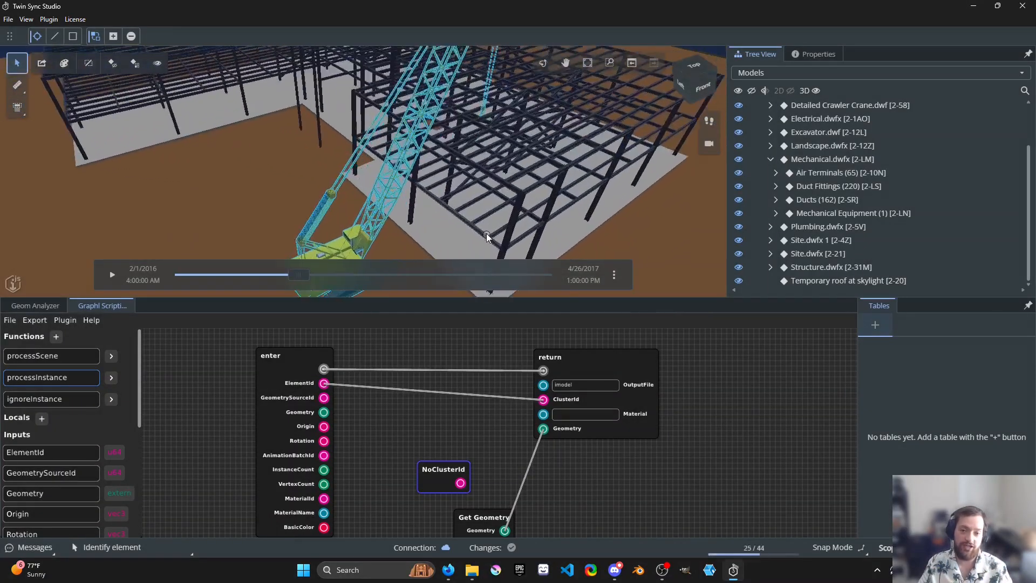
{"action": "middle_click_drag", "start_coordinate": [486, 233], "coordinate": [473, 195]}
{"action": "key", "text": "Escape"}
{"action": "left_click", "coordinate": [500, 179]}
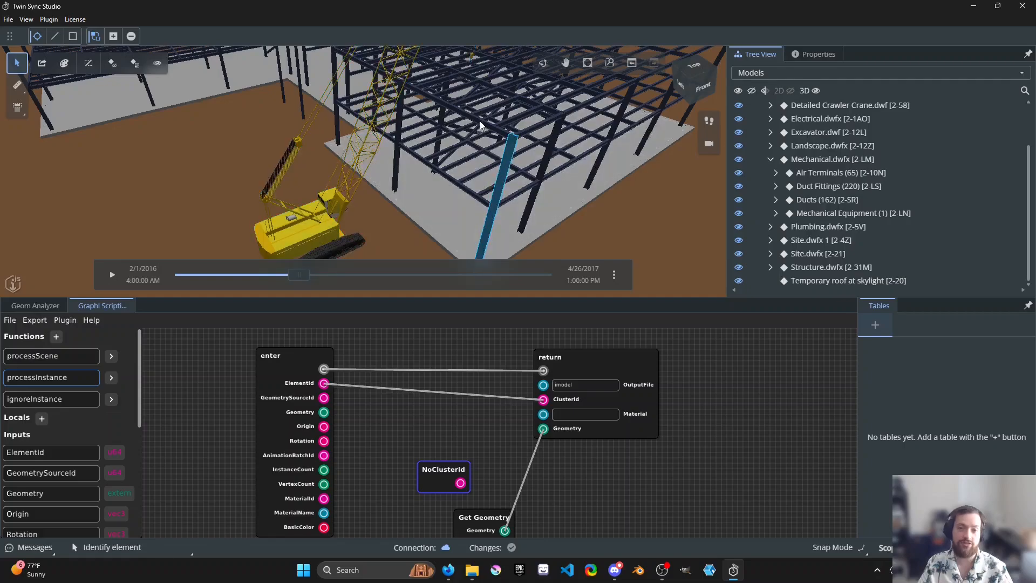
- Examine the steel frame around the selected corner column, including the details of a neighbouring universal beam
{"action": "scroll", "coordinate": [463, 138], "scroll_direction": "down", "scroll_amount": 6}
{"action": "middle_click_drag", "start_coordinate": [486, 89], "coordinate": [401, 187]}
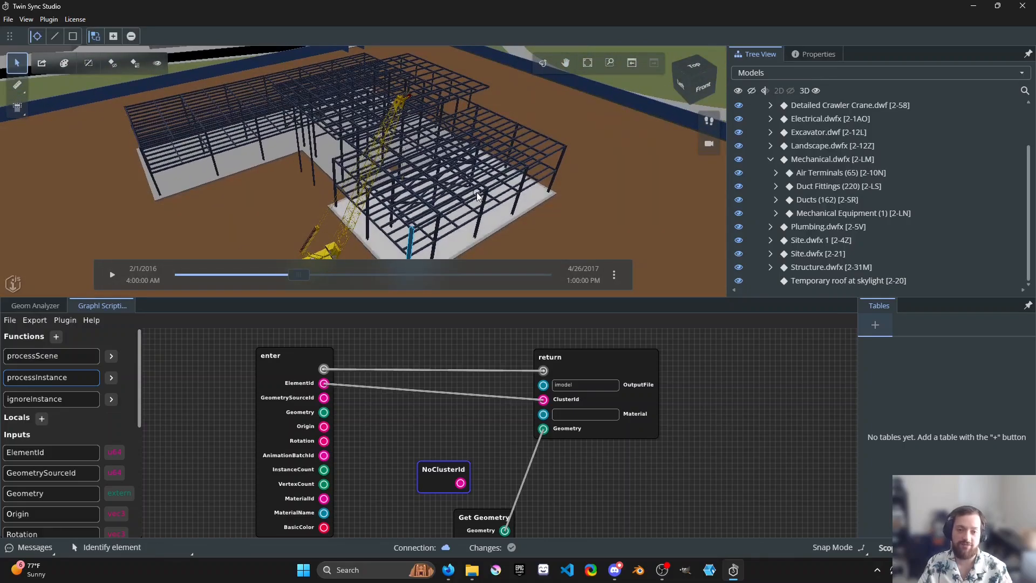
{"action": "mouse_move", "coordinate": [477, 195]}
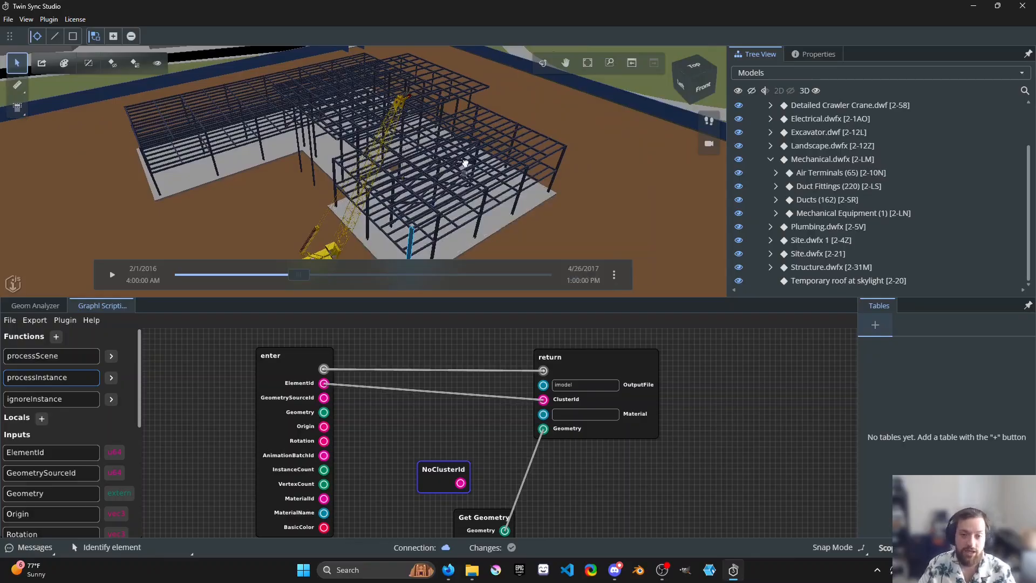
{"action": "middle_click_drag", "start_coordinate": [464, 166], "coordinate": [467, 150]}
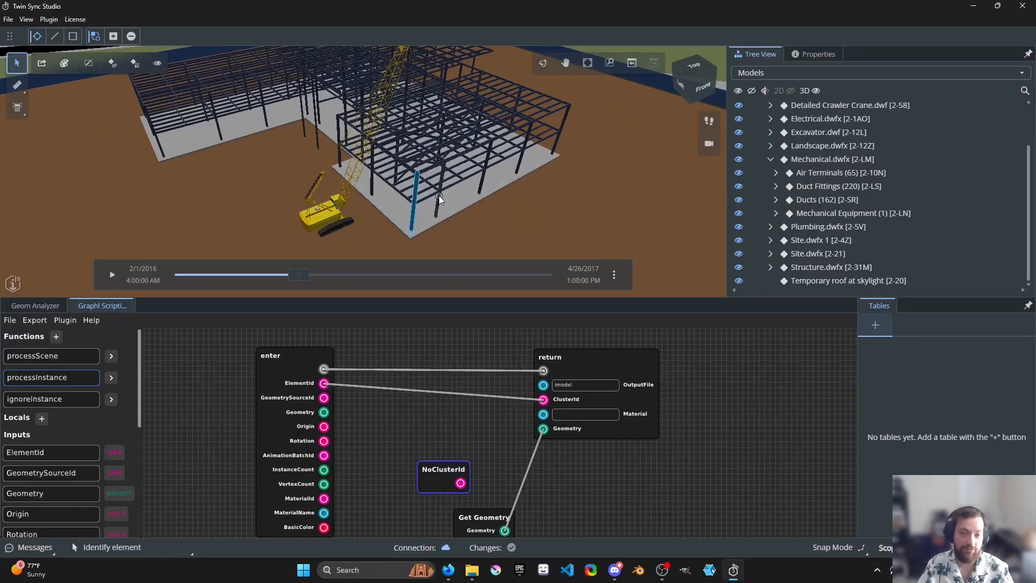
{"action": "mouse_move", "coordinate": [438, 183]}
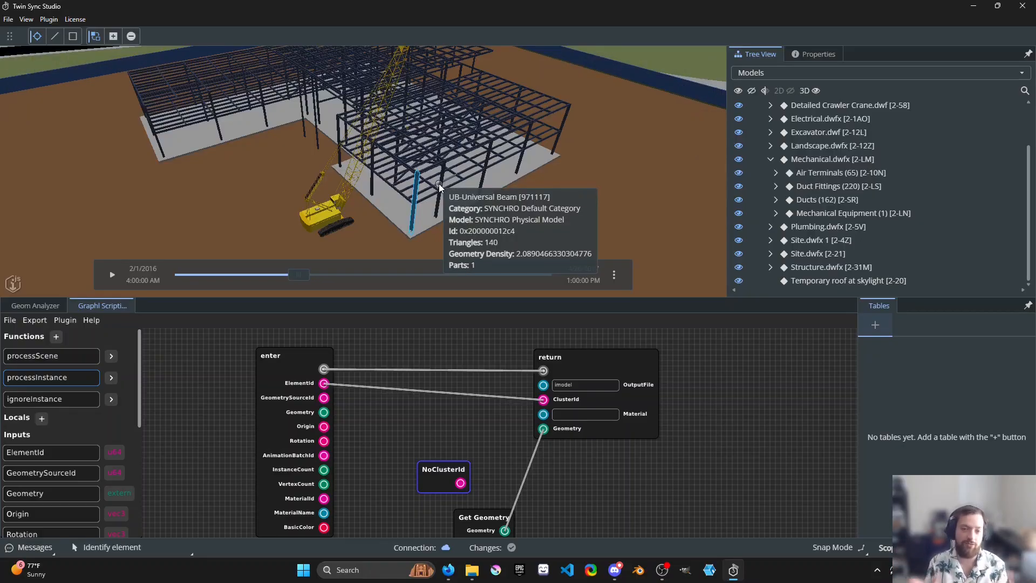
{"action": "scroll", "coordinate": [414, 183], "scroll_direction": "up", "scroll_amount": 3}
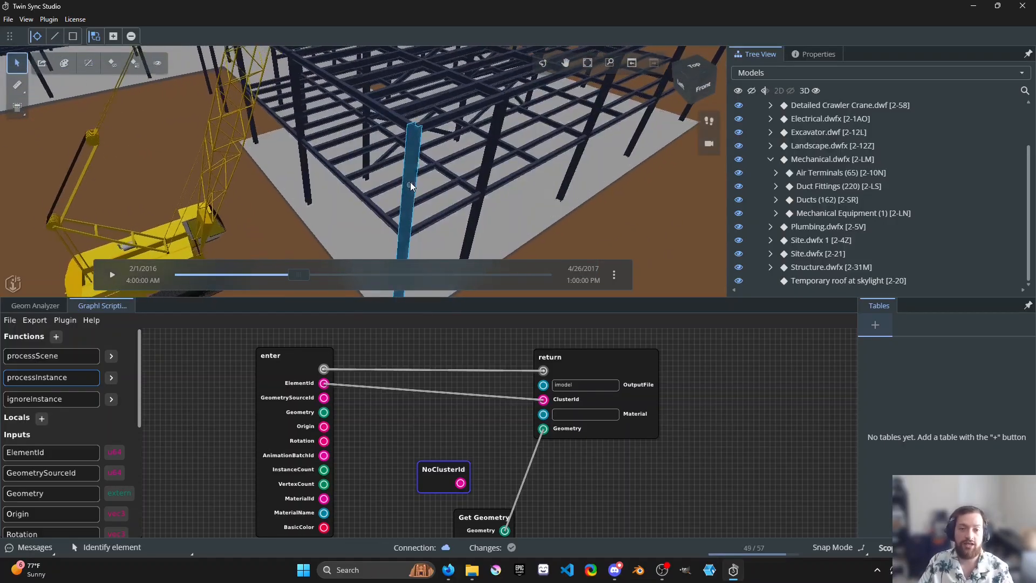
{"action": "scroll", "coordinate": [409, 186], "scroll_direction": "down", "scroll_amount": 1}
{"action": "scroll", "coordinate": [411, 183], "scroll_direction": "down", "scroll_amount": 1}
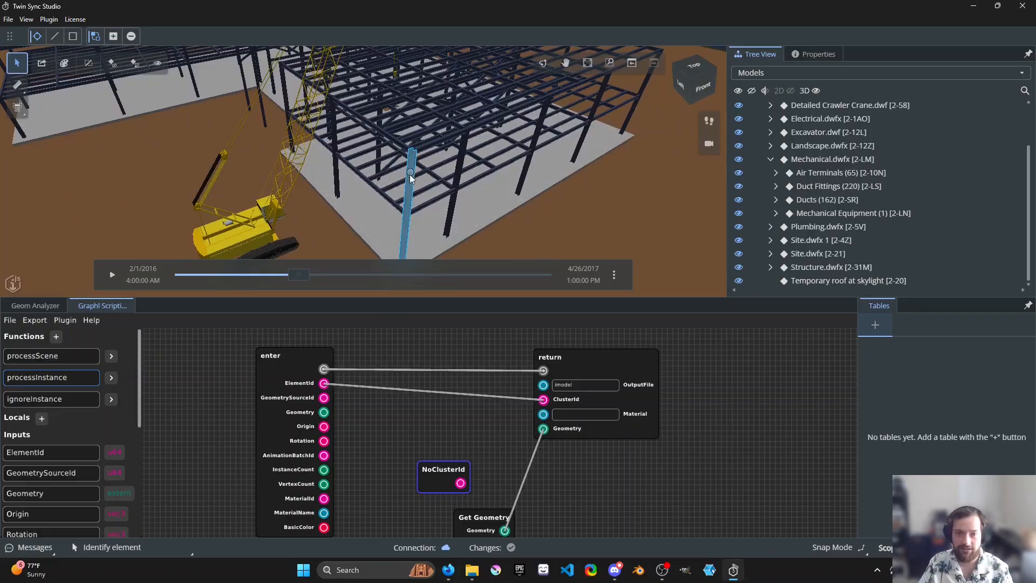
- Select the whole Structure.dwfx model and inspect the details of one of its columns and one of its beams
{"action": "left_click", "coordinate": [457, 168]}
{"action": "scroll", "coordinate": [438, 197], "scroll_direction": "down", "scroll_amount": 3}
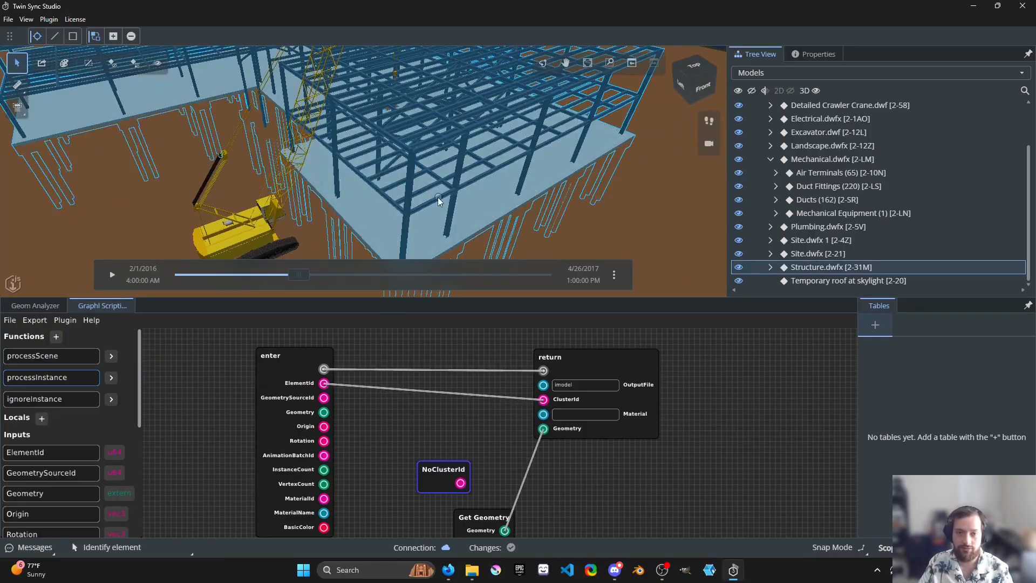
{"action": "middle_click_drag", "start_coordinate": [440, 189], "coordinate": [178, 59]}
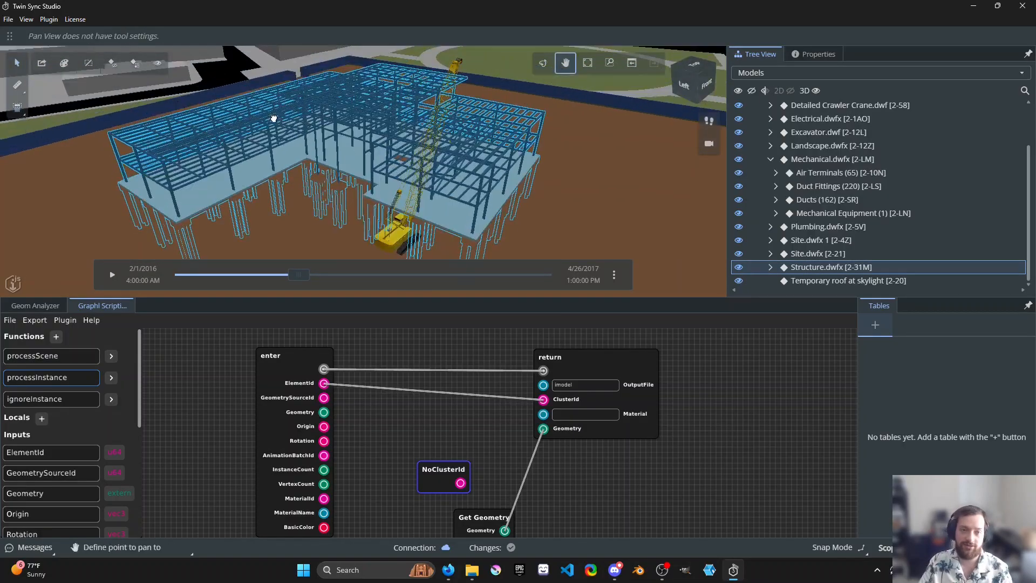
{"action": "middle_click_drag", "start_coordinate": [402, 135], "coordinate": [338, 188]}
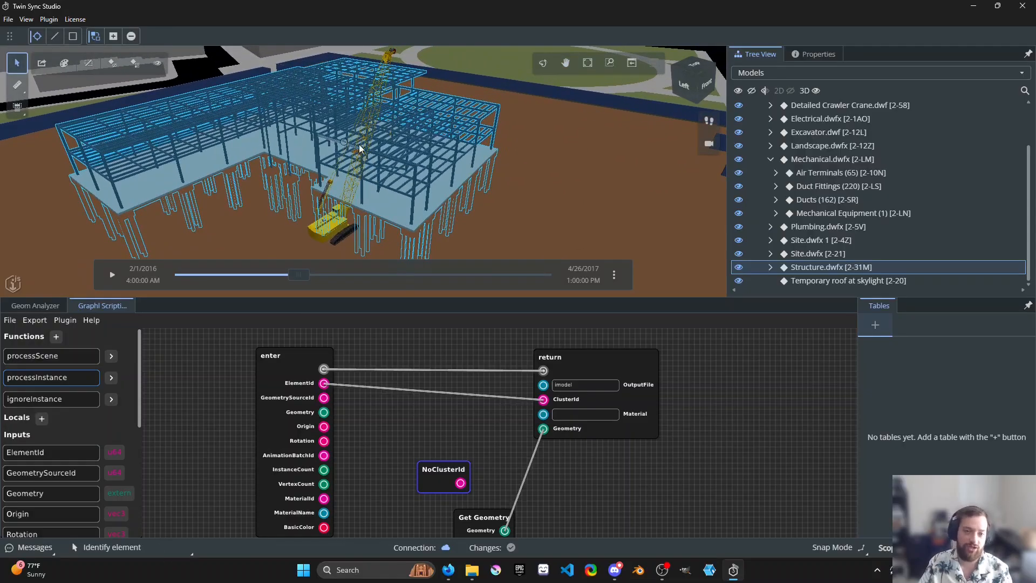
{"action": "mouse_move", "coordinate": [416, 184]}
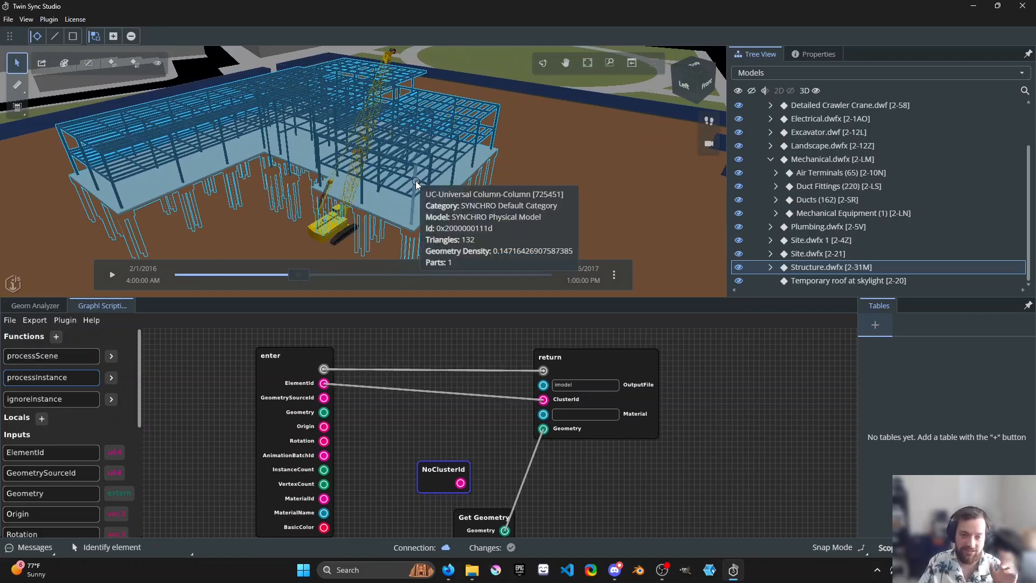
{"action": "mouse_move", "coordinate": [421, 160]}
{"action": "middle_mouse_down"}
{"action": "mouse_move", "coordinate": [349, 175]}
{"action": "mouse_move", "coordinate": [403, 122]}
{"action": "middle_mouse_up"}
{"action": "mouse_move", "coordinate": [403, 121]}
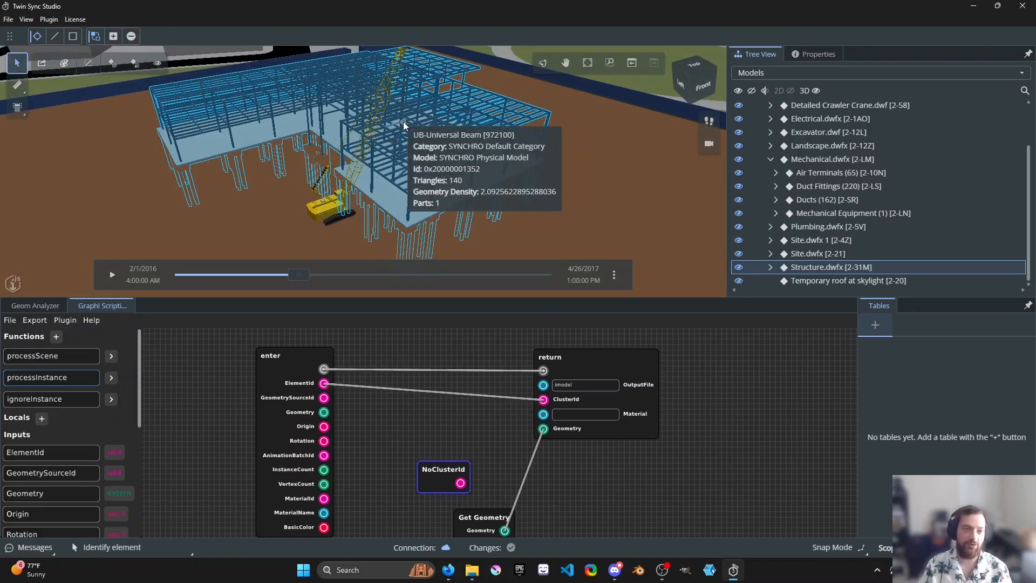
- Review the clustering strategy options in the quick export settings and close the dialog to view the selected structure
{"action": "left_click", "coordinate": [41, 62]}
{"action": "left_click", "coordinate": [548, 200]}
{"action": "left_click", "coordinate": [581, 180]}
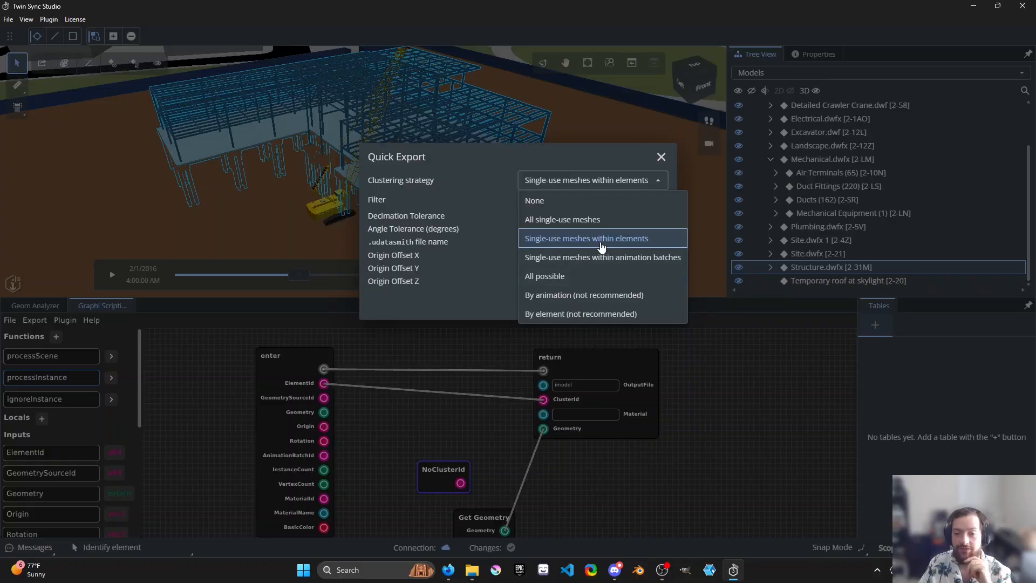
{"action": "left_click_drag", "start_coordinate": [154, 138], "coordinate": [378, 214]}
{"action": "middle_click_drag", "start_coordinate": [378, 215], "coordinate": [414, 203]}
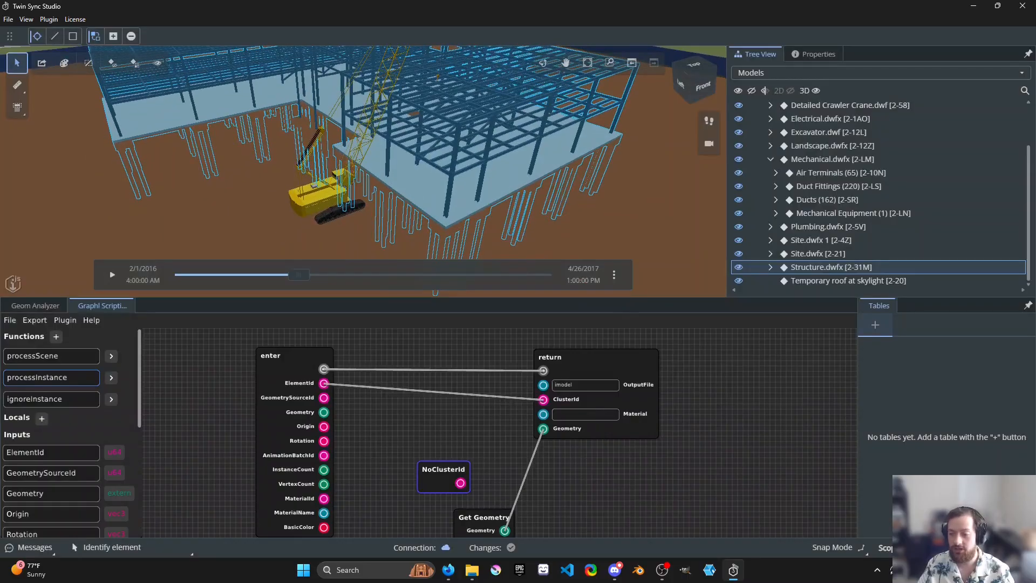
- Try Single-use meshes within animation batches in quick export, return to Single-use meshes within elements, and cancel the export
{"action": "left_click", "coordinate": [41, 63]}
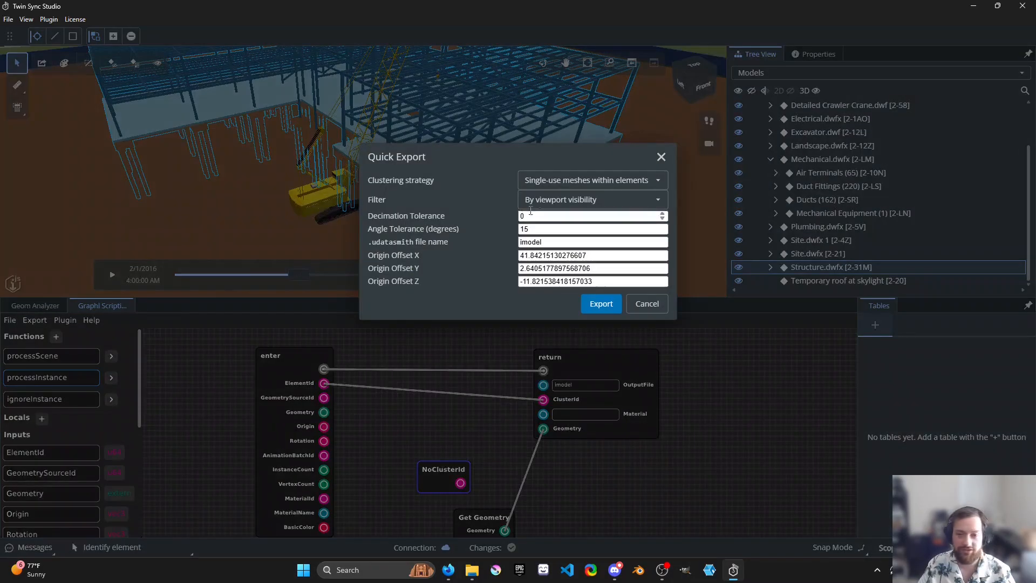
{"action": "left_click", "coordinate": [562, 184]}
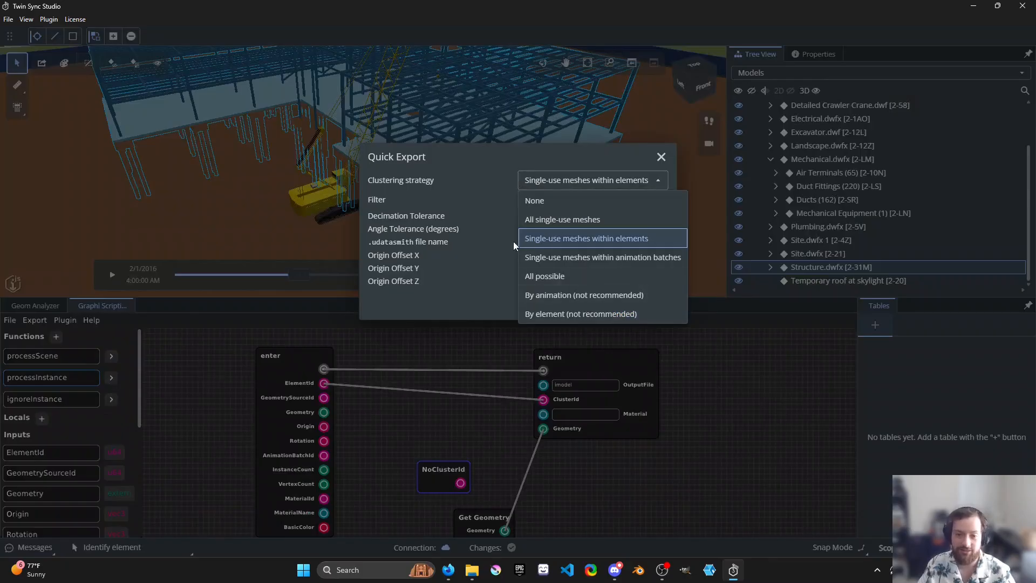
{"action": "left_click", "coordinate": [557, 261]}
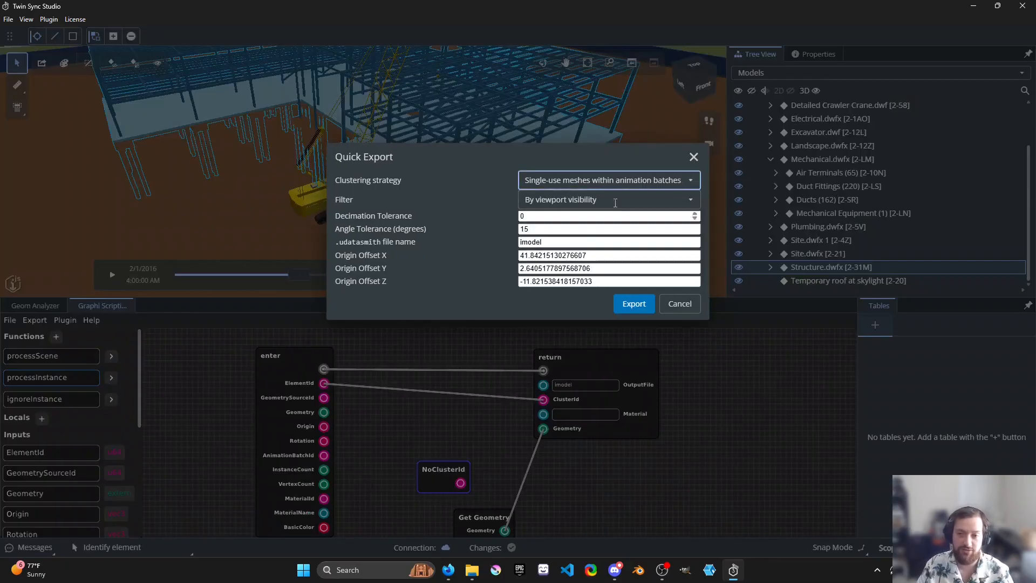
{"action": "left_click", "coordinate": [626, 180]}
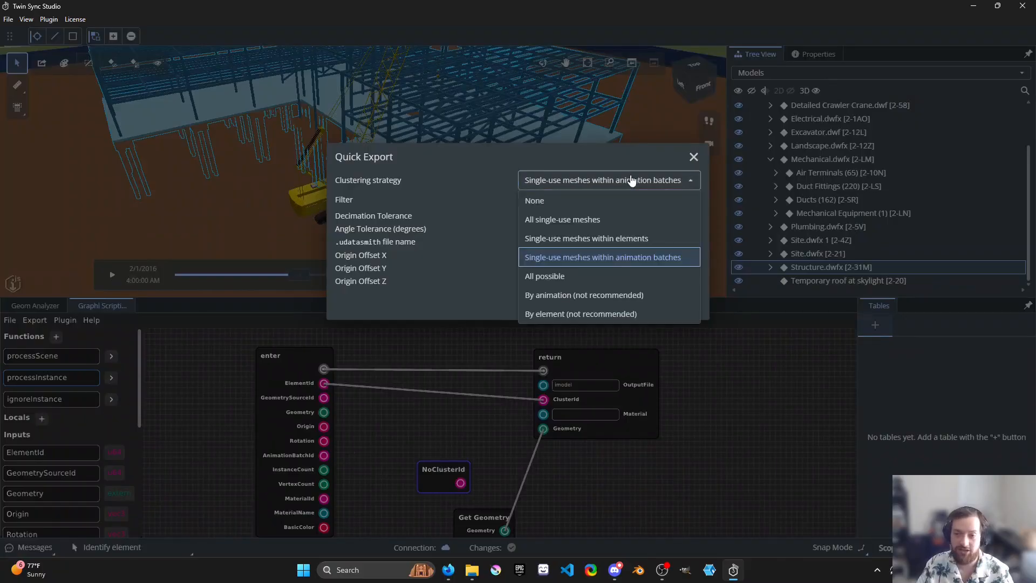
{"action": "left_click", "coordinate": [613, 240]}
{"action": "left_click", "coordinate": [653, 304]}
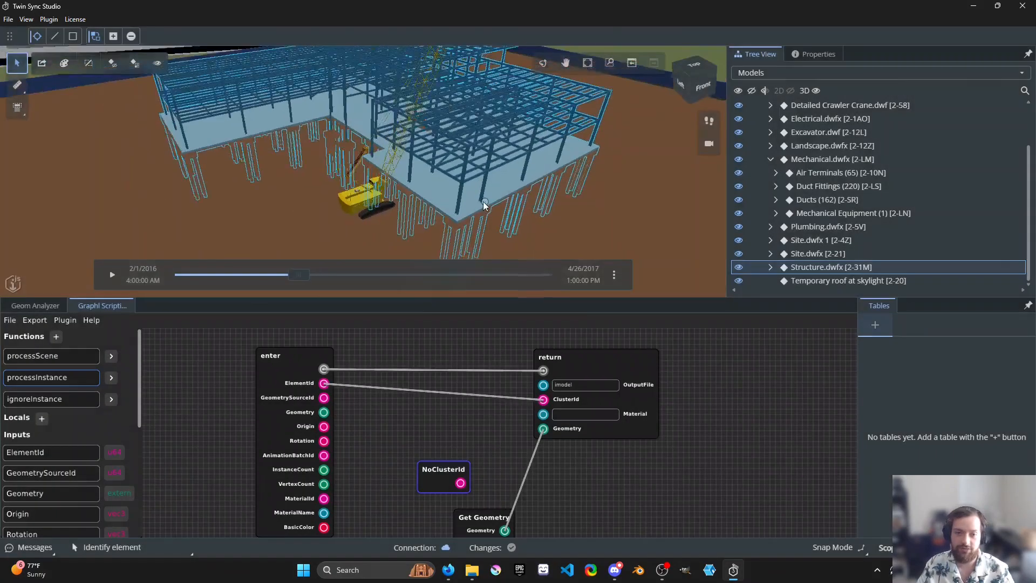
- Deselect the structure model and select only the steel column at the slab's outer corner
{"action": "left_click", "coordinate": [397, 206]}
{"action": "middle_click_drag", "start_coordinate": [392, 212], "coordinate": [332, 221]}
{"action": "scroll", "coordinate": [332, 221], "scroll_direction": "up", "scroll_amount": 2}
{"action": "left_click", "coordinate": [396, 189]}
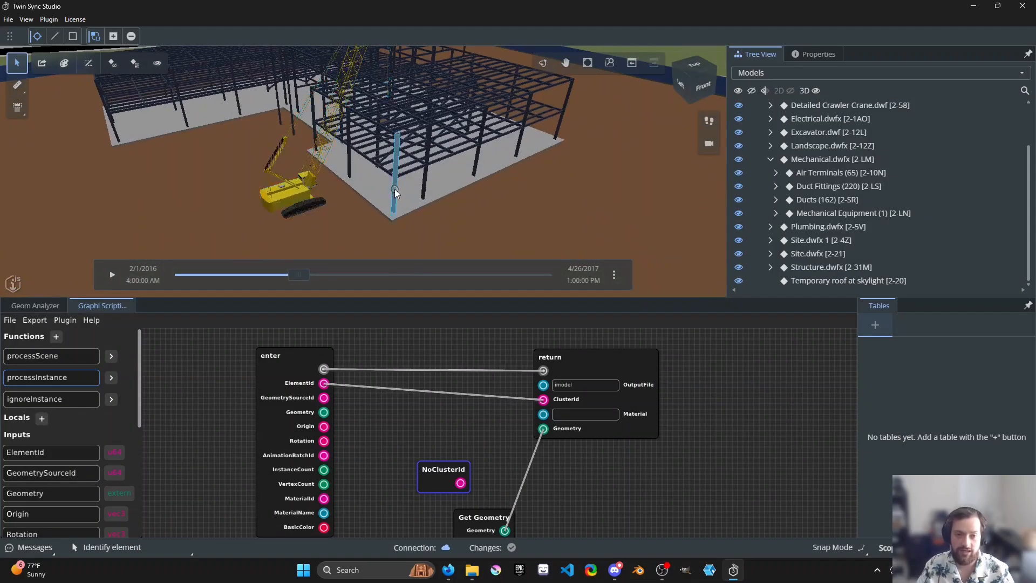
- Shift the schedule timeline slightly earlier and view the steel frame around the corner column and crane
{"action": "left_click_drag", "start_coordinate": [298, 274], "coordinate": [294, 276]}
{"action": "mouse_move", "coordinate": [238, 252]}
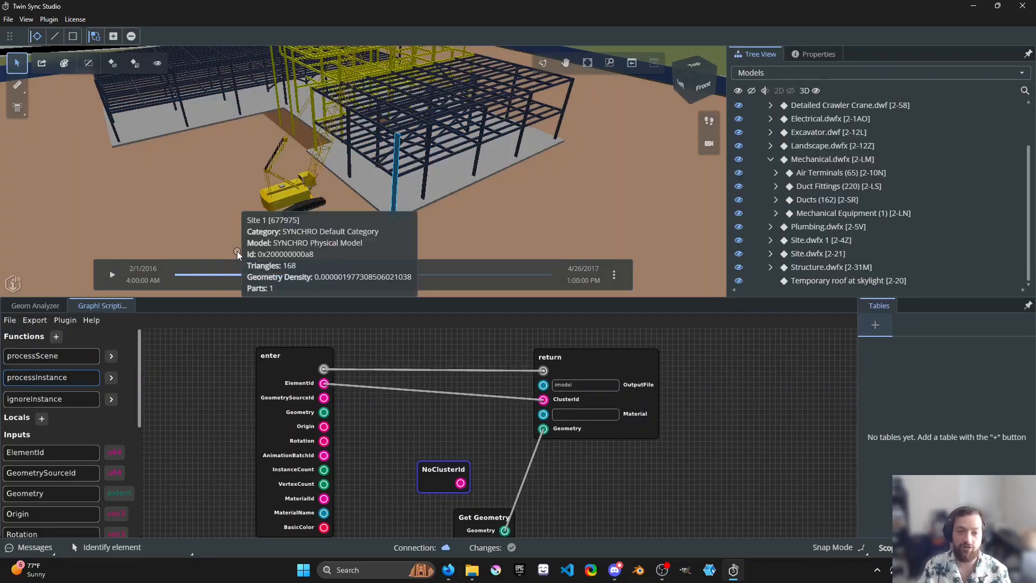
{"action": "scroll", "coordinate": [349, 171], "scroll_direction": "down", "scroll_amount": 3}
{"action": "middle_click_drag", "start_coordinate": [348, 171], "coordinate": [365, 179], "text": "shift"}
{"action": "scroll", "coordinate": [351, 166], "scroll_direction": "up", "scroll_amount": 2}
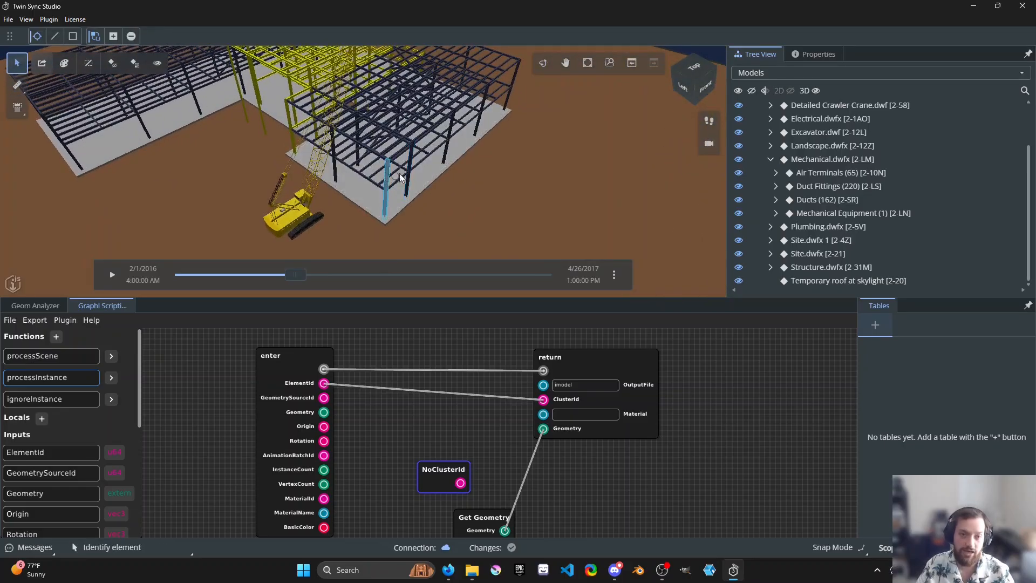
{"action": "mouse_move", "coordinate": [399, 181]}
{"action": "middle_mouse_down"}
{"action": "mouse_move", "coordinate": [398, 172]}
{"action": "mouse_move", "coordinate": [396, 192]}
{"action": "mouse_move", "coordinate": [382, 171]}
{"action": "mouse_move", "coordinate": [397, 164]}
{"action": "mouse_move", "coordinate": [400, 189]}
{"action": "middle_mouse_up"}
{"action": "scroll", "coordinate": [398, 186], "scroll_direction": "up", "scroll_amount": 1}
- Reopen the quick export settings, check the filter and clustering strategy choices, and close the dialog without exporting
{"action": "left_click", "coordinate": [37, 63]}
{"action": "left_click", "coordinate": [589, 200]}
{"action": "left_click", "coordinate": [587, 200]}
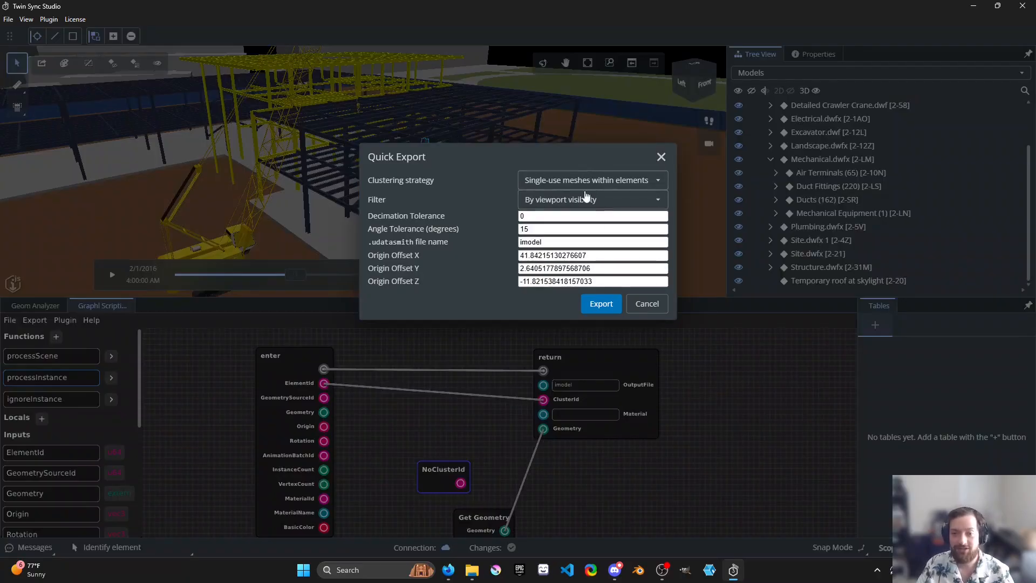
{"action": "left_click", "coordinate": [586, 181]}
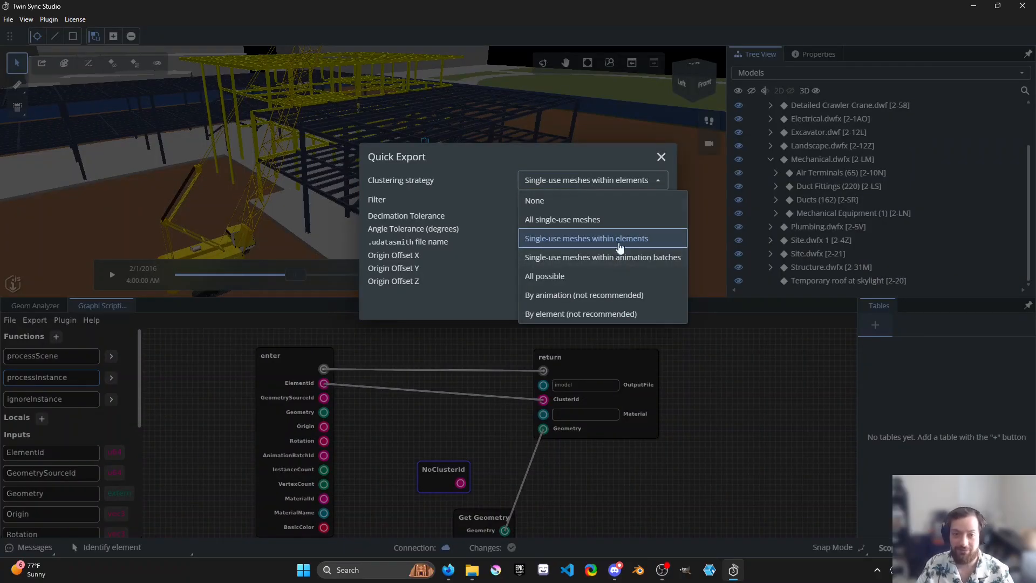
{"action": "left_click", "coordinate": [583, 132]}
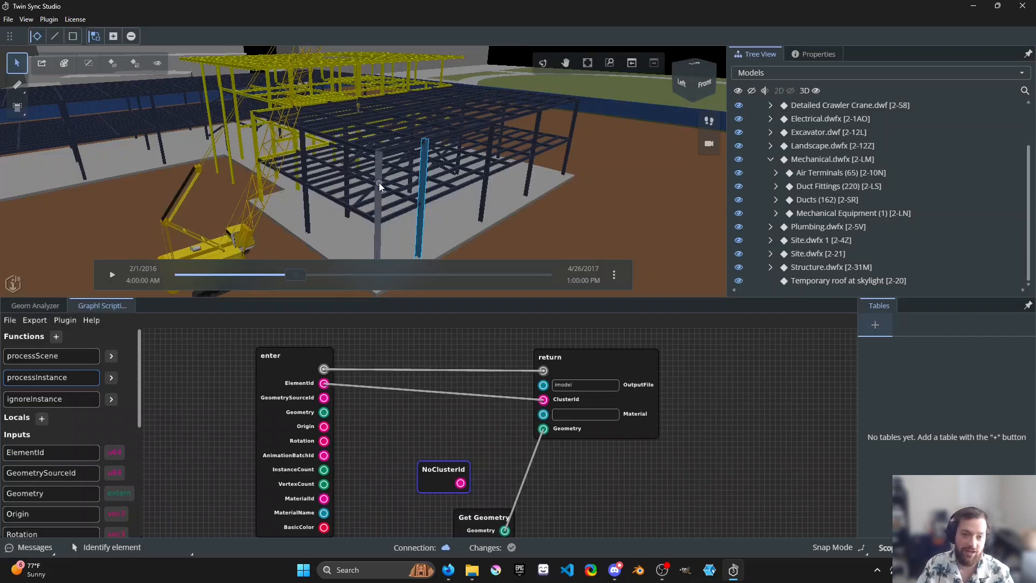
- Inspect the details of the universal column at the slab's front corner and select it
{"action": "mouse_move", "coordinate": [378, 182]}
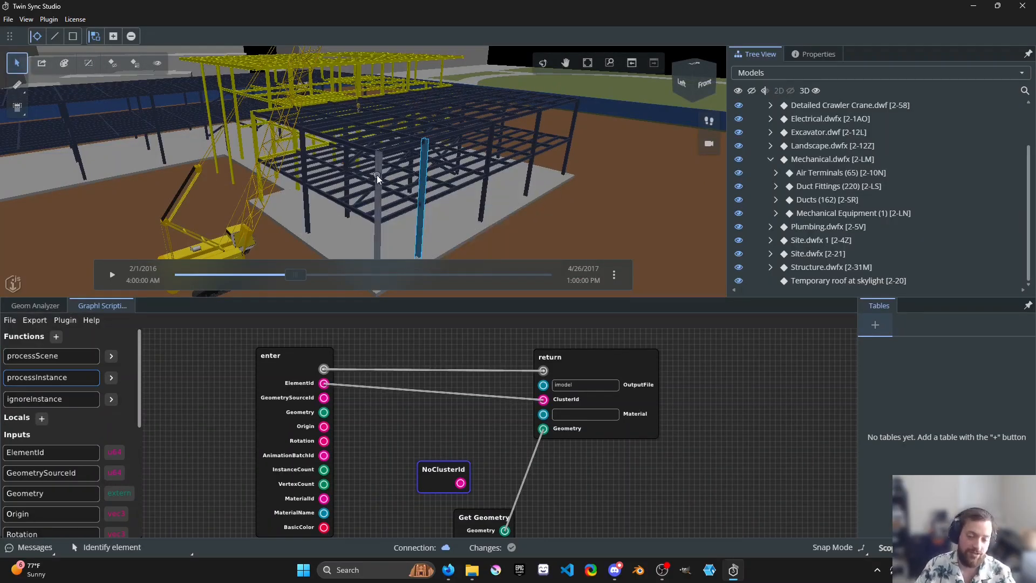
{"action": "mouse_move", "coordinate": [377, 176]}
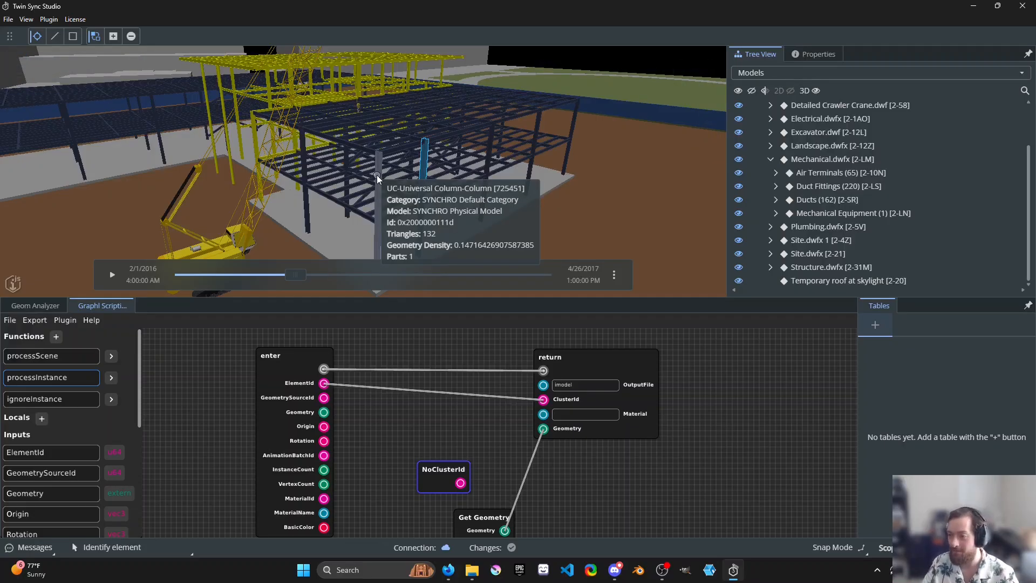
{"action": "left_click", "coordinate": [378, 188]}
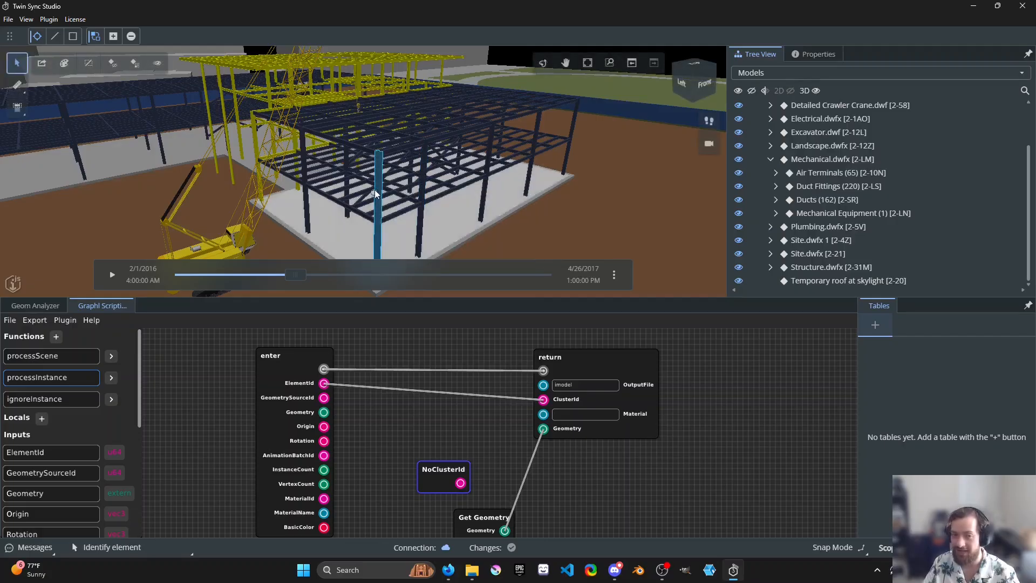
- View the steel frame from above, reopen quick export, and review its filter and clustering strategy choices
{"action": "middle_click_drag", "start_coordinate": [381, 167], "coordinate": [434, 189], "text": "shift"}
{"action": "scroll", "coordinate": [431, 188], "scroll_direction": "down", "scroll_amount": 2}
{"action": "middle_click_drag", "start_coordinate": [356, 184], "coordinate": [409, 188]}
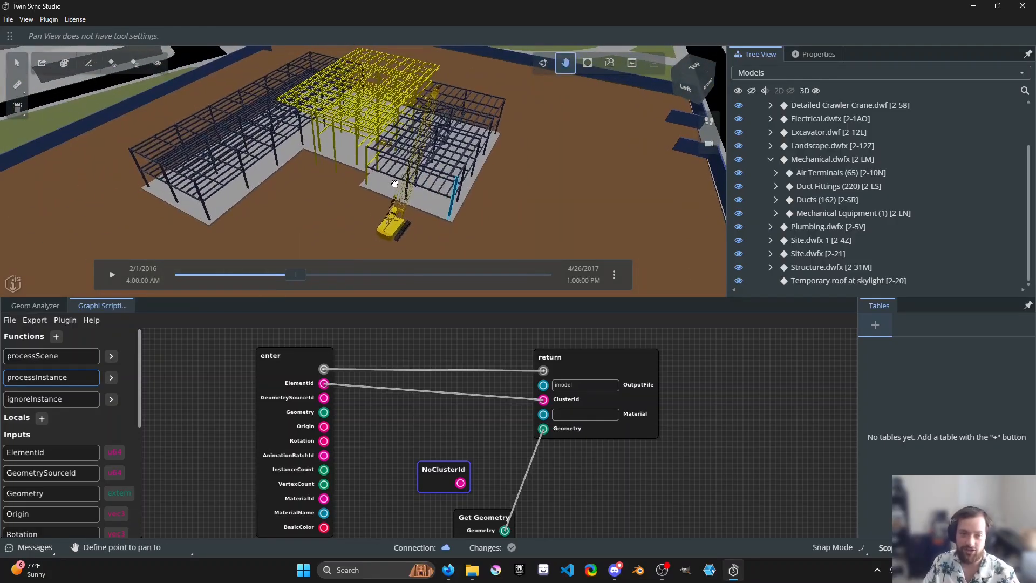
{"action": "left_click", "coordinate": [42, 65]}
{"action": "left_click", "coordinate": [558, 198]}
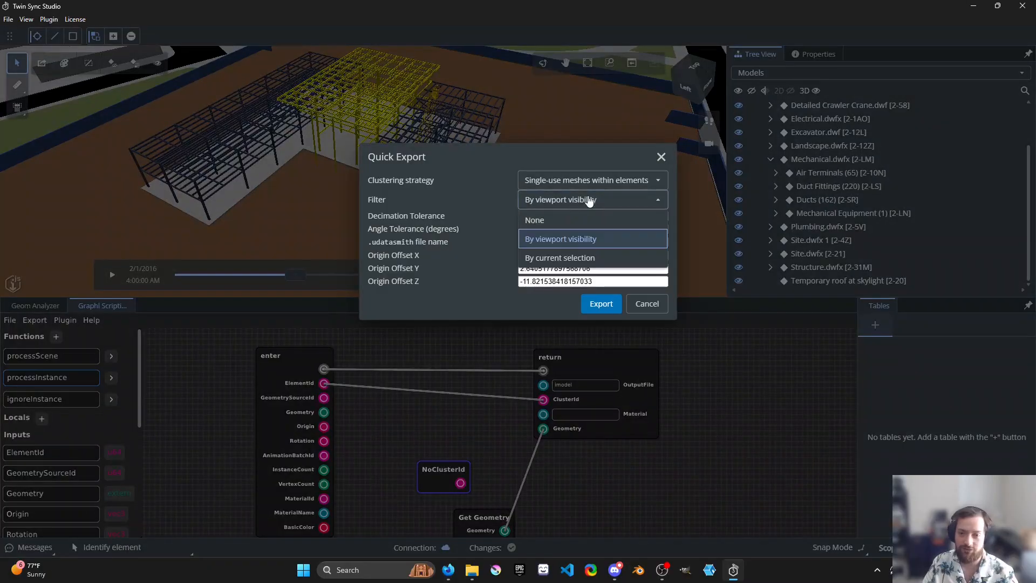
{"action": "left_click", "coordinate": [591, 181]}
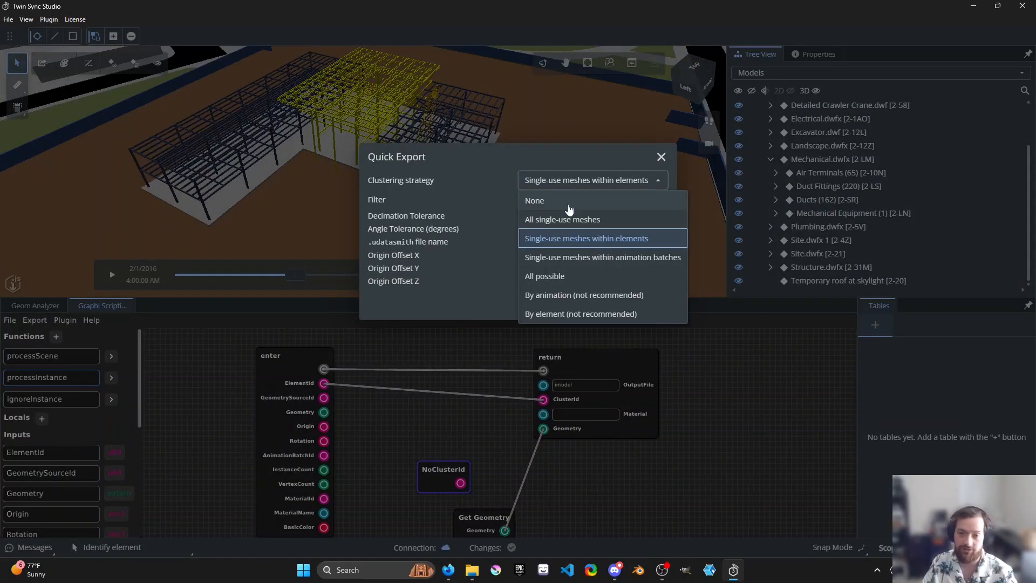
- Set the quick export clustering strategy to Single-use meshes within animation batches, then close the dialog without exporting
{"action": "left_click", "coordinate": [600, 256]}
{"action": "left_click", "coordinate": [600, 181]}
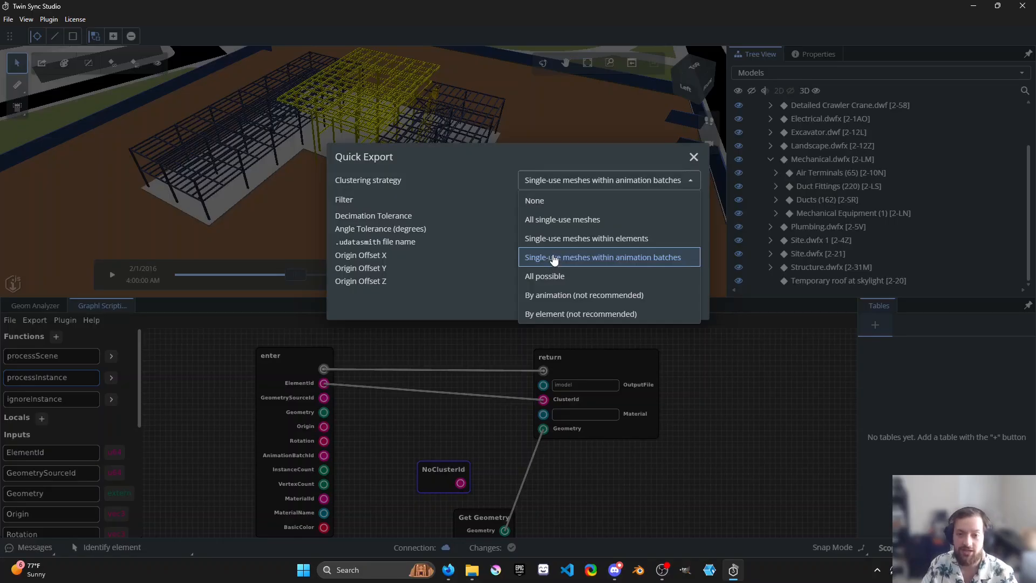
{"action": "left_click", "coordinate": [593, 240]}
{"action": "left_click", "coordinate": [606, 179]}
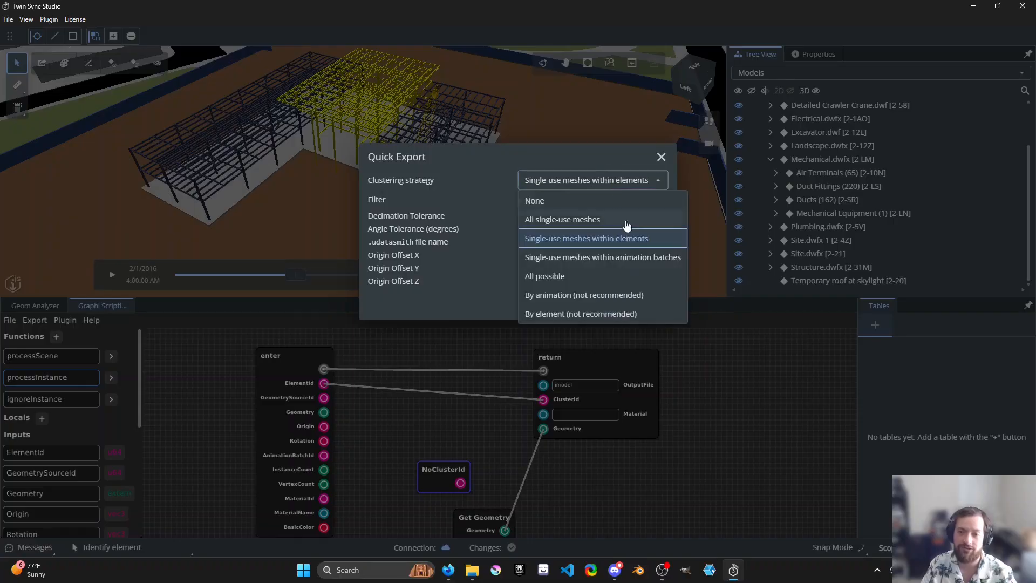
{"action": "left_click", "coordinate": [631, 257]}
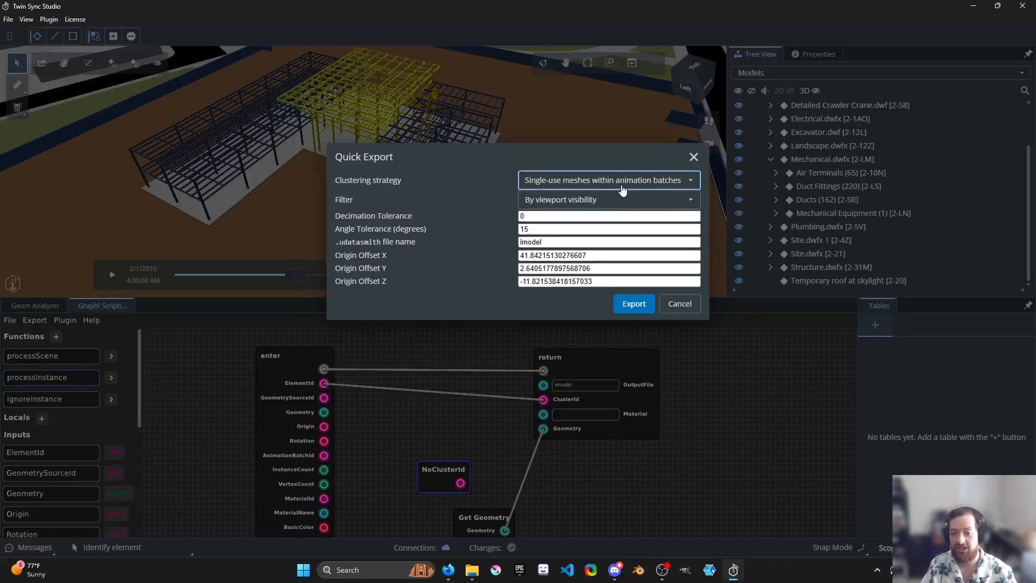
{"action": "left_click", "coordinate": [681, 305]}
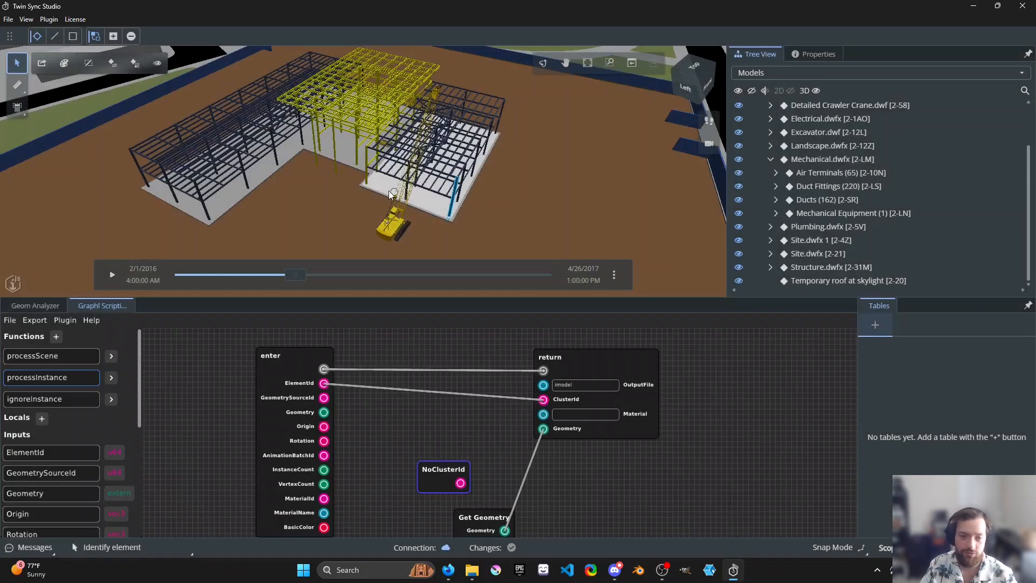
- View the whole construction site, then reopen the quick export settings and dismiss them without exporting
{"action": "scroll", "coordinate": [334, 198], "scroll_direction": "down", "scroll_amount": 2}
{"action": "middle_click_drag", "start_coordinate": [335, 199], "coordinate": [224, 145]}
{"action": "left_click", "coordinate": [42, 63]}
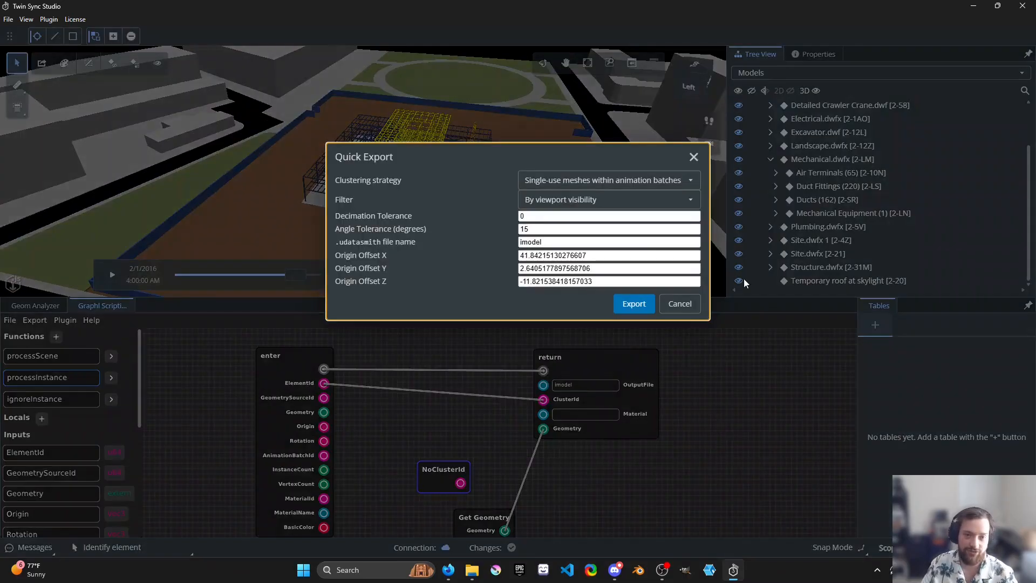
{"action": "left_click", "coordinate": [692, 158]}
- Connect NoClusterId to the return node's ClusterId input in place of ElementId, and move the enter node farther from the return node
{"action": "left_click_drag", "start_coordinate": [439, 435], "coordinate": [499, 408]}
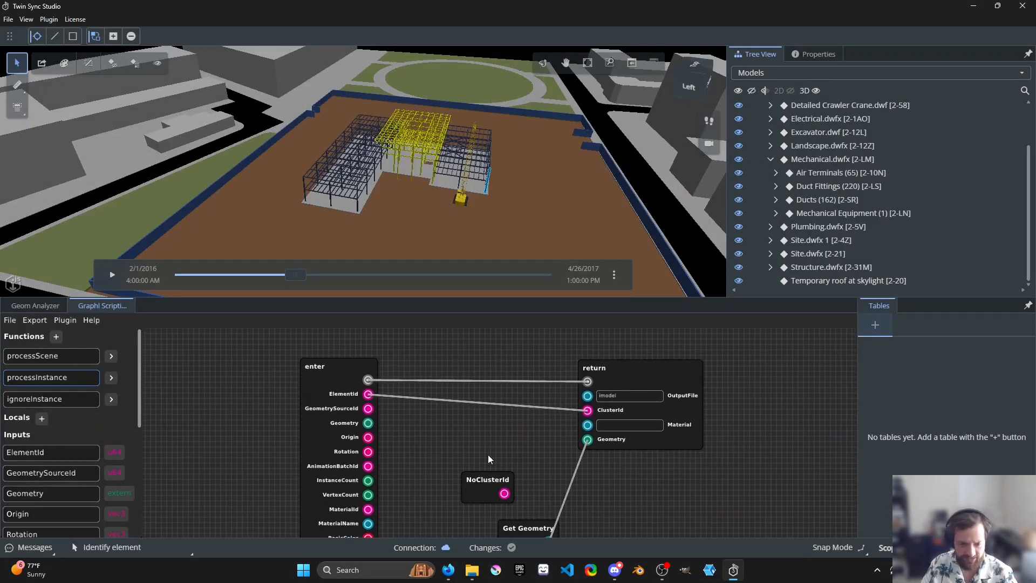
{"action": "left_click_drag", "start_coordinate": [470, 496], "coordinate": [588, 410]}
{"action": "left_click_drag", "start_coordinate": [465, 424], "coordinate": [569, 415]}
{"action": "left_click_drag", "start_coordinate": [426, 398], "coordinate": [238, 403]}
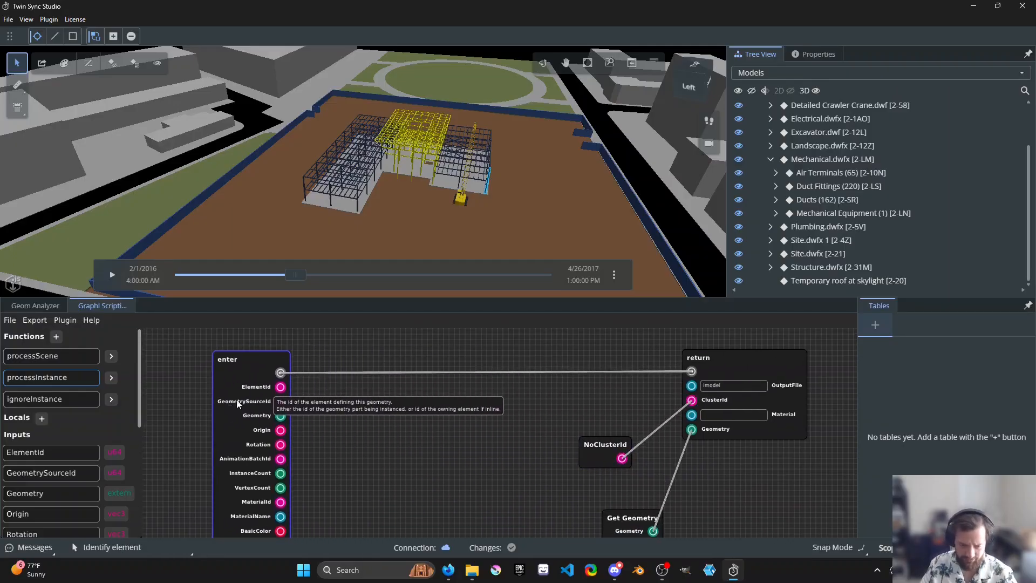
- Place the Get Geometry node directly beneath NoClusterId and move the enter node farther away from them to free up graph space
{"action": "left_click_drag", "start_coordinate": [434, 401], "coordinate": [466, 423]}
{"action": "scroll", "coordinate": [465, 423], "scroll_direction": "down", "scroll_amount": 2}
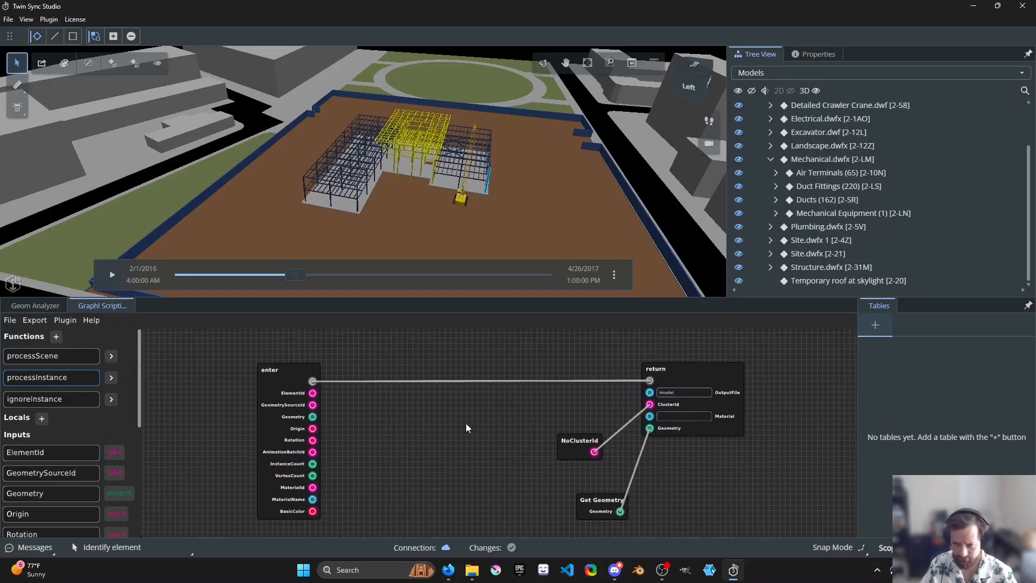
{"action": "left_click_drag", "start_coordinate": [585, 504], "coordinate": [562, 478]}
{"action": "left_click_drag", "start_coordinate": [375, 433], "coordinate": [428, 435]}
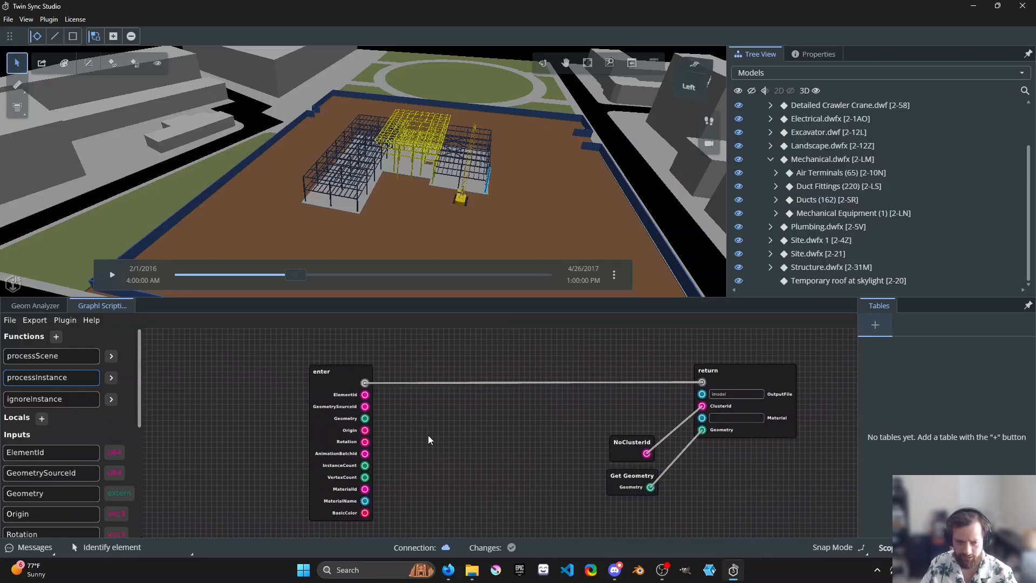
{"action": "left_click_drag", "start_coordinate": [334, 416], "coordinate": [194, 417]}
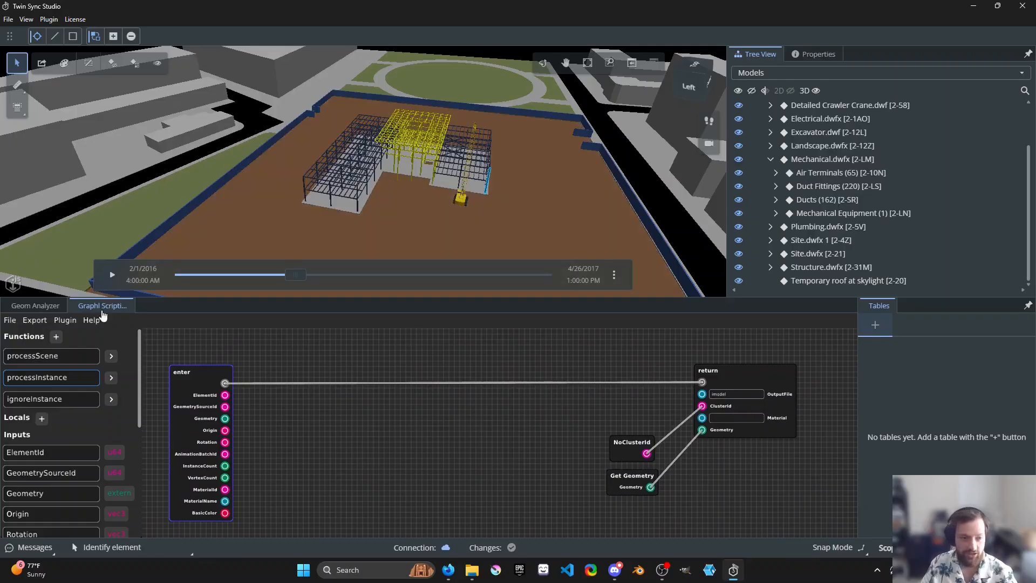
- Check the quick export settings again, close them without exporting, and view the site from its corner
{"action": "left_click", "coordinate": [65, 319]}
{"action": "left_click", "coordinate": [47, 64]}
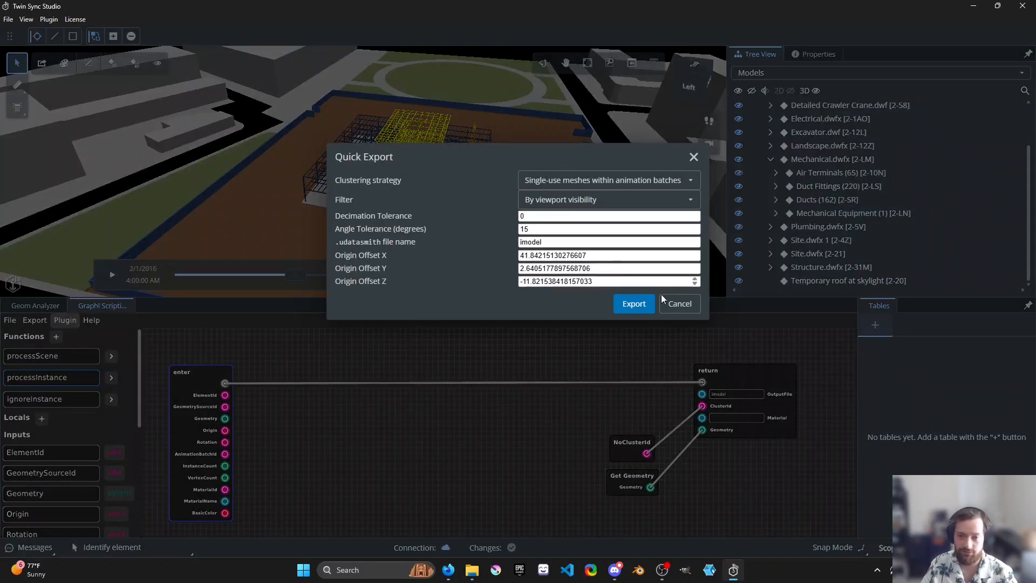
{"action": "left_click", "coordinate": [674, 306]}
{"action": "left_click_drag", "start_coordinate": [446, 211], "coordinate": [529, 216]}
{"action": "mouse_move", "coordinate": [458, 432]}
{"action": "left_mouse_down"}
{"action": "mouse_move", "coordinate": [416, 425]}
{"action": "mouse_move", "coordinate": [473, 432]}
{"action": "left_mouse_up"}
- Move the Get Geometry and NoClusterId nodes slightly lower beneath the return node in the processInstance graph
{"action": "mouse_move", "coordinate": [781, 419]}
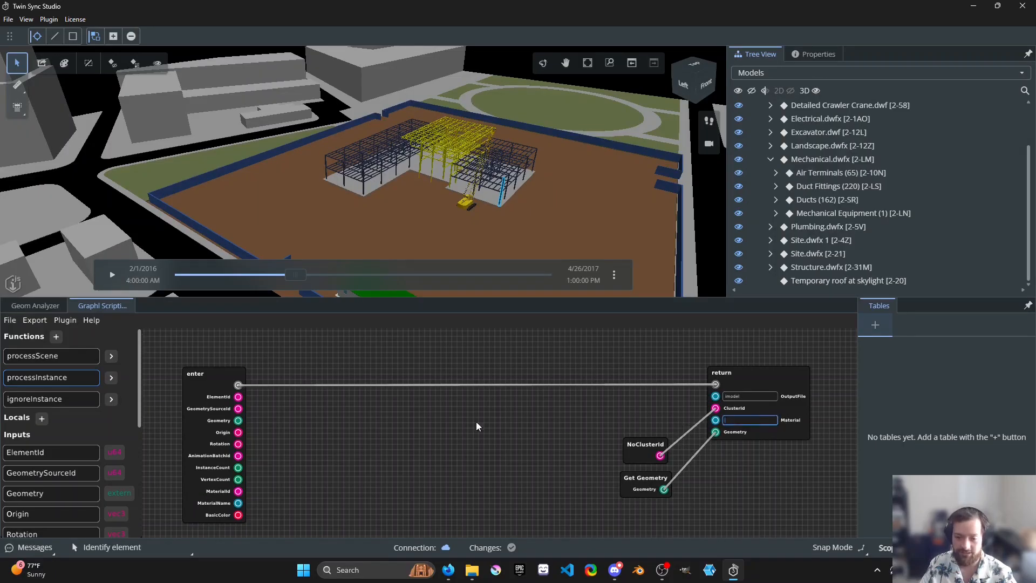
{"action": "mouse_move", "coordinate": [233, 402]}
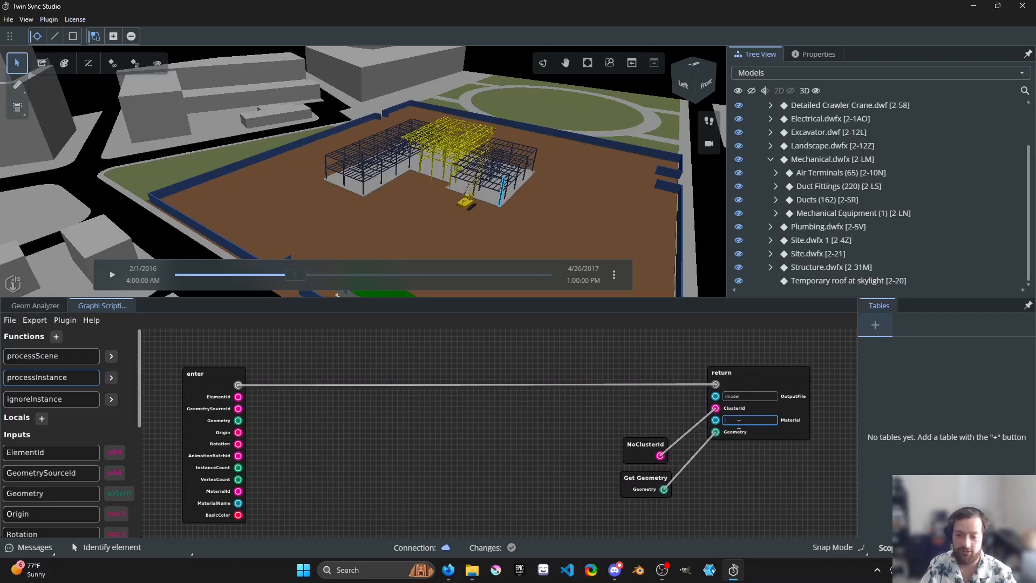
{"action": "left_click_drag", "start_coordinate": [644, 475], "coordinate": [644, 490]}
{"action": "mouse_move", "coordinate": [647, 437]}
{"action": "left_mouse_down"}
{"action": "mouse_move", "coordinate": [642, 472]}
{"action": "mouse_move", "coordinate": [646, 390]}
{"action": "mouse_move", "coordinate": [647, 428]}
{"action": "left_mouse_up"}
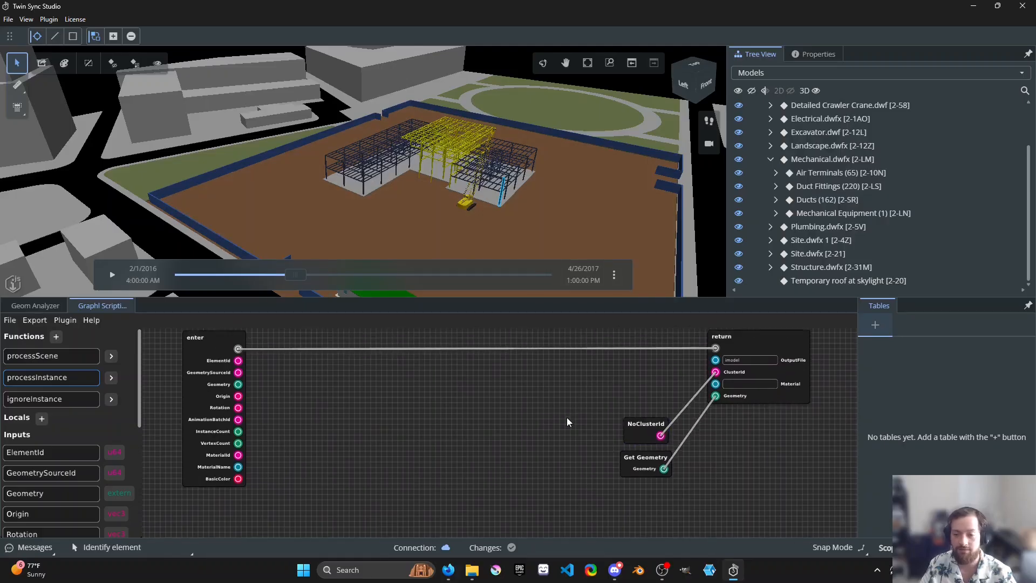
{"action": "scroll", "coordinate": [499, 400], "scroll_direction": "up", "scroll_amount": 1}
{"action": "left_click_drag", "start_coordinate": [307, 400], "coordinate": [309, 403]}
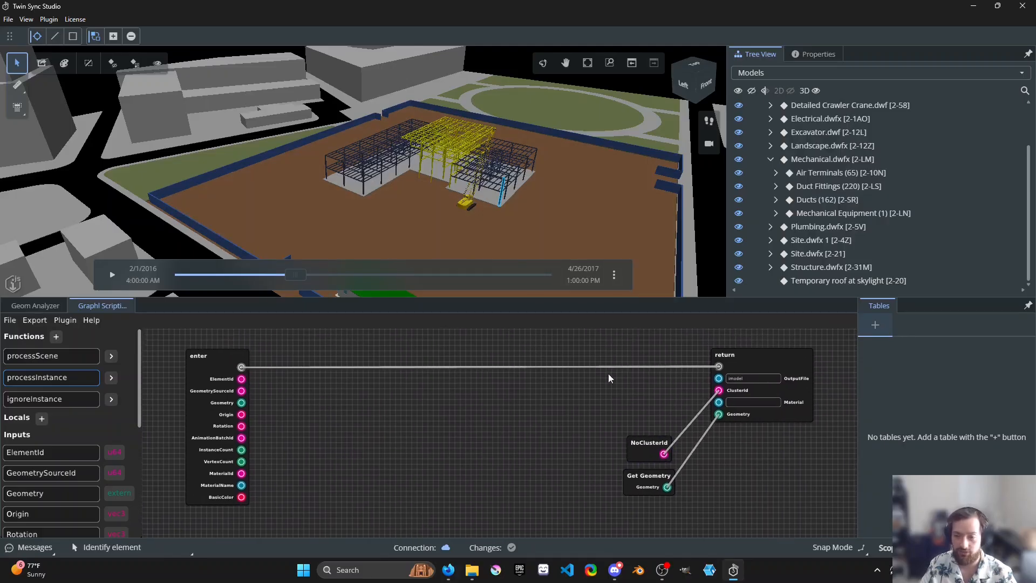
- Add a new table named materials and widen the area that displays it
{"action": "left_click", "coordinate": [888, 326]}
{"action": "double_click", "coordinate": [904, 326]}
{"action": "key", "text": "ctrl+a"}
{"action": "type", "text": "ma"}
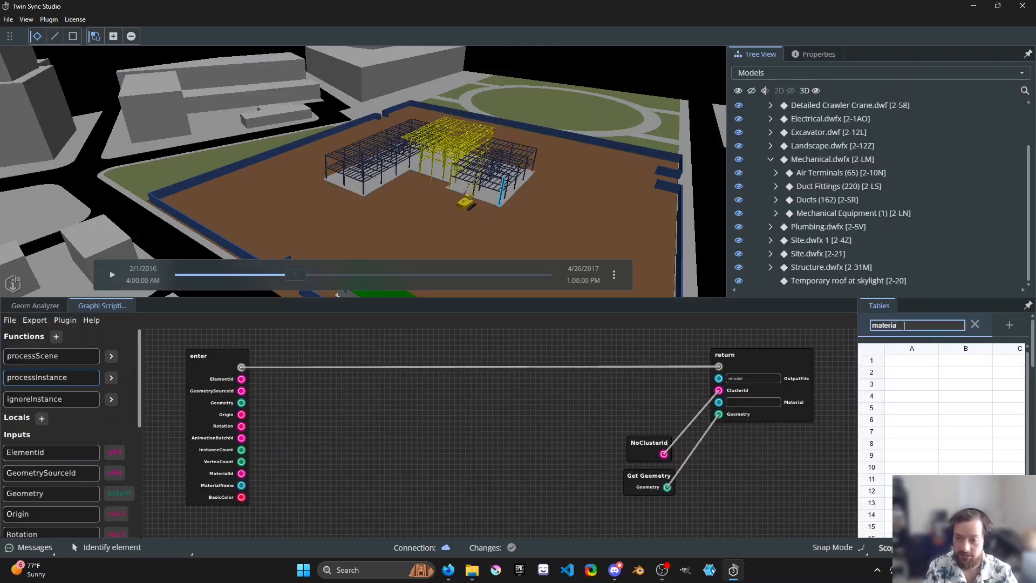
{"action": "key", "text": "Return"}
{"action": "left_click_drag", "start_coordinate": [854, 352], "coordinate": [827, 363]}
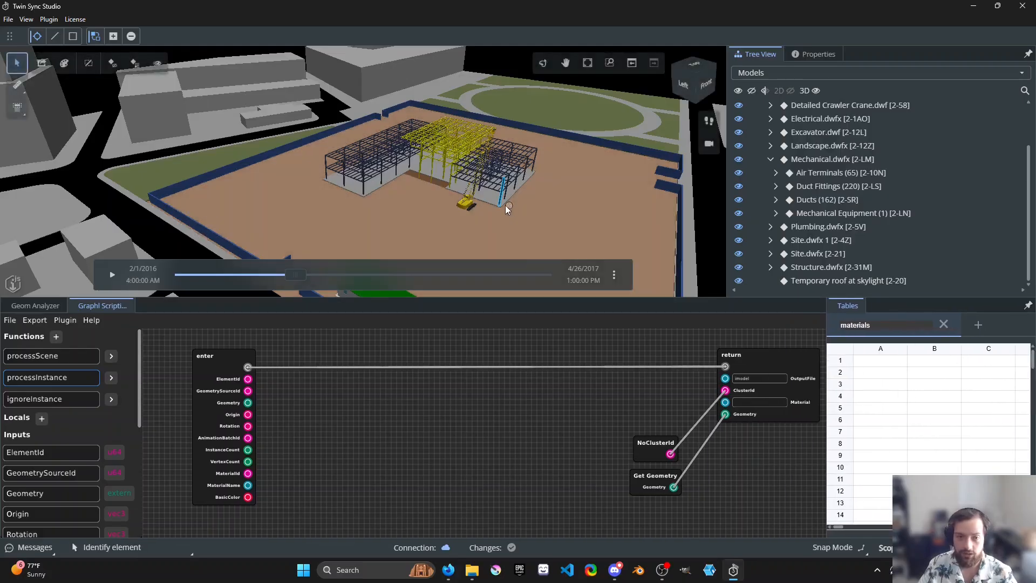
- Move the schedule timeline to its end to show the finished building and landscaping
{"action": "scroll", "coordinate": [502, 207], "scroll_direction": "down", "scroll_amount": 2}
{"action": "middle_click_drag", "start_coordinate": [483, 218], "coordinate": [448, 204]}
{"action": "left_click_drag", "start_coordinate": [295, 274], "coordinate": [550, 274]}
{"action": "scroll", "coordinate": [449, 211], "scroll_direction": "up", "scroll_amount": 3}
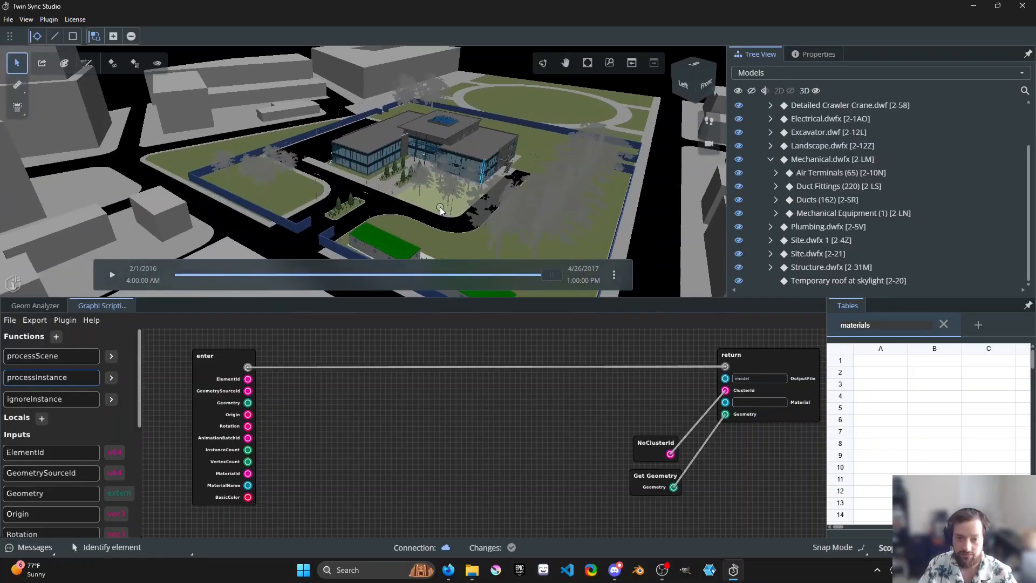
- Select the lawn by the building and the outer grass floor in turn, inspecting each one's properties and parent element
{"action": "left_click", "coordinate": [439, 207]}
{"action": "left_click", "coordinate": [814, 54]}
{"action": "left_click", "coordinate": [975, 85]}
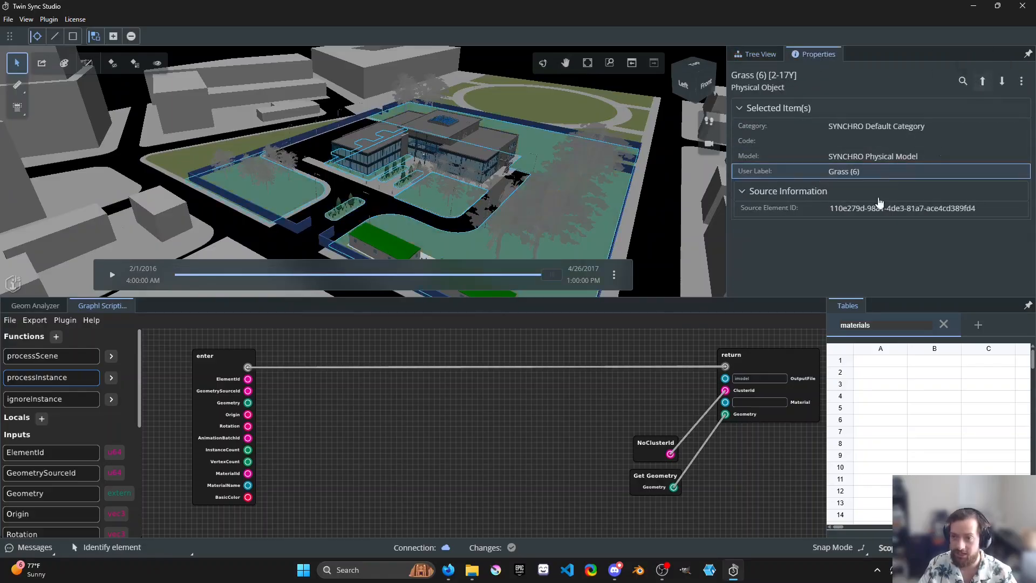
{"action": "left_click", "coordinate": [562, 108]}
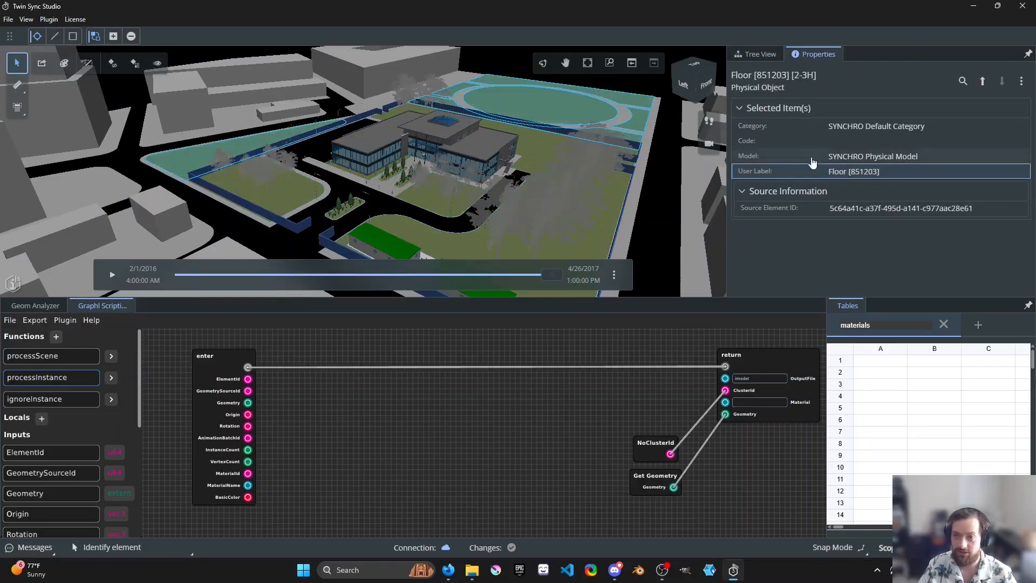
{"action": "left_click", "coordinate": [982, 82]}
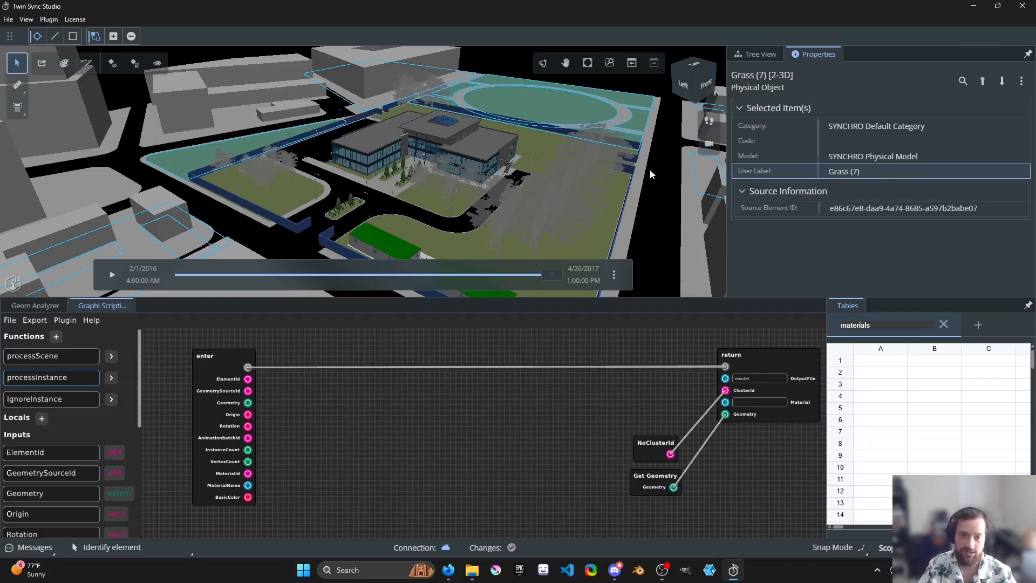
{"action": "middle_click_drag", "start_coordinate": [473, 142], "coordinate": [511, 161], "text": "shift"}
{"action": "mouse_move", "coordinate": [498, 162]}
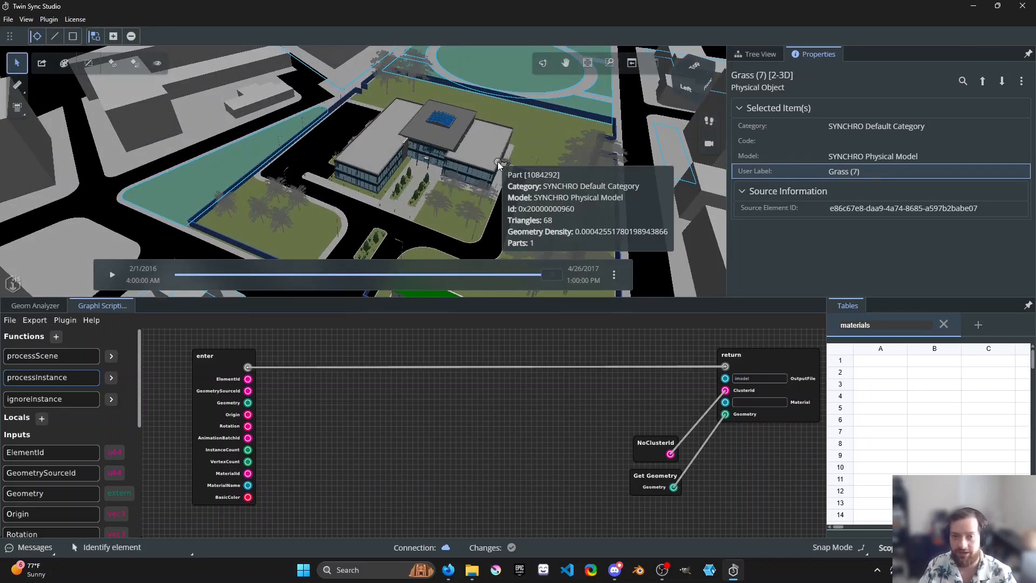
{"action": "scroll", "coordinate": [375, 185], "scroll_direction": "down", "scroll_amount": 5}
{"action": "middle_click_drag", "start_coordinate": [404, 175], "coordinate": [376, 166], "text": "shift"}
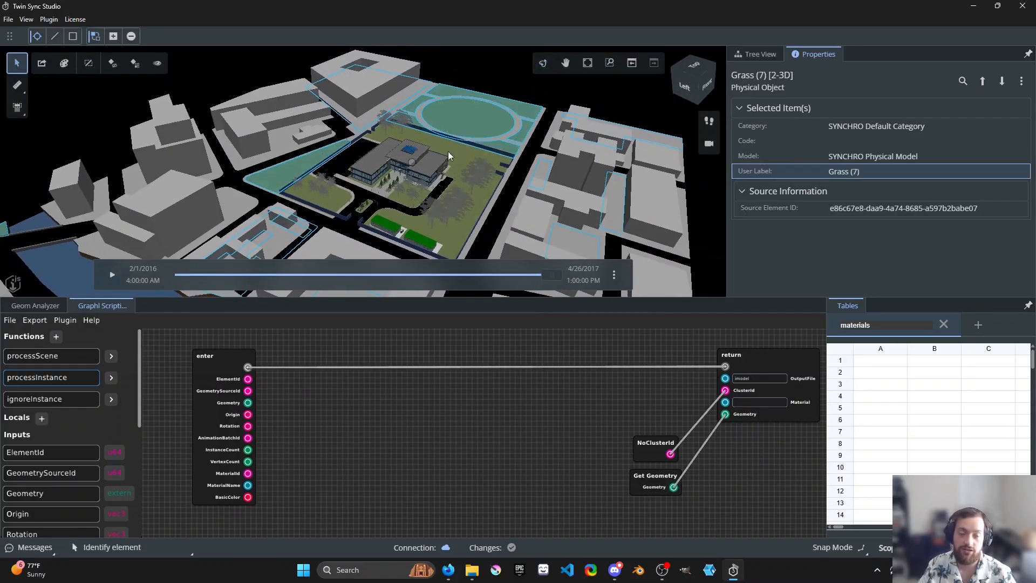
{"action": "middle_click_drag", "start_coordinate": [392, 174], "coordinate": [416, 165], "text": "shift"}
{"action": "scroll", "coordinate": [416, 163], "scroll_direction": "up", "scroll_amount": 2}
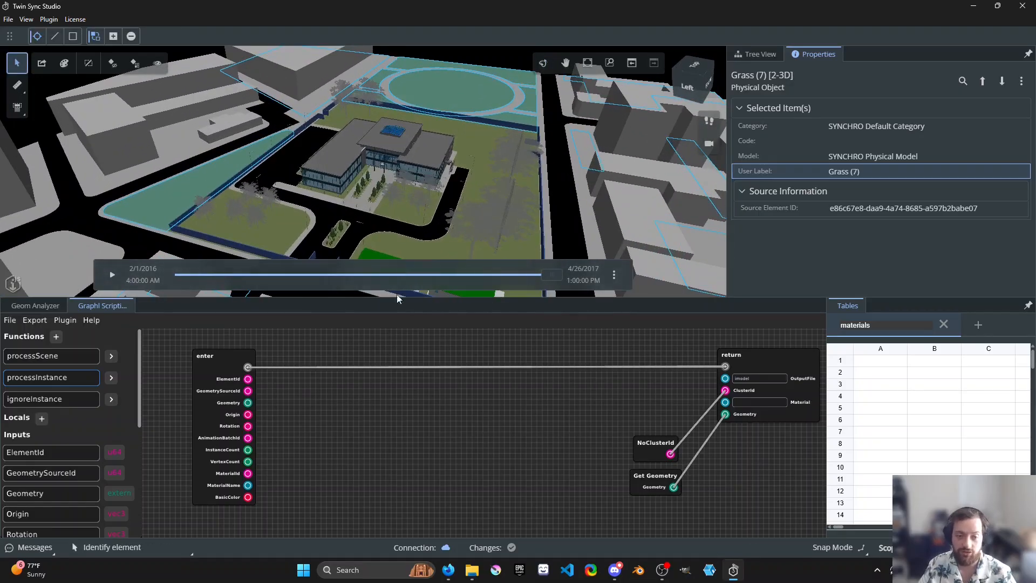
{"action": "left_click_drag", "start_coordinate": [387, 412], "coordinate": [408, 418]}
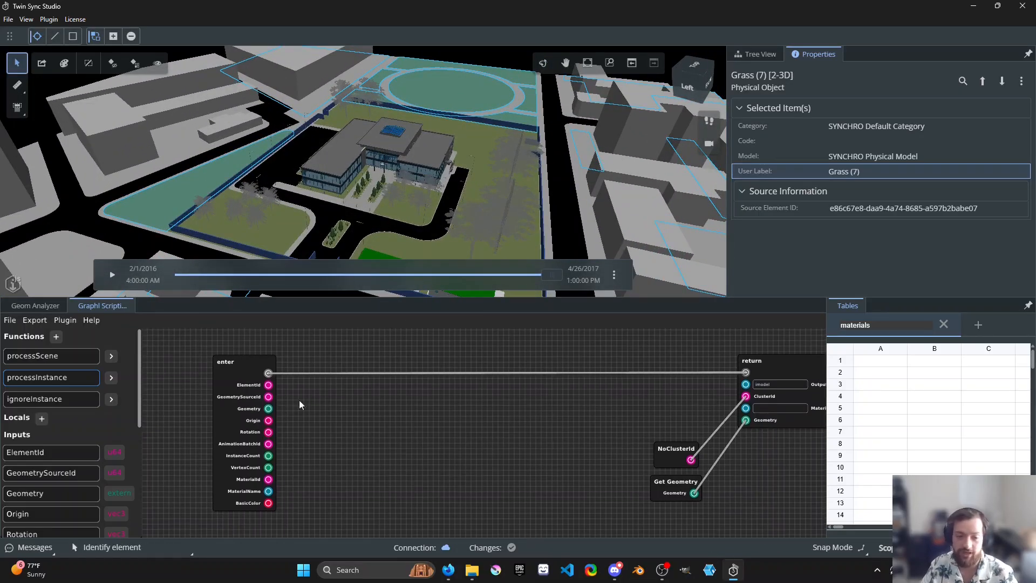
- Enter grass in cell A1 of the materials table
{"action": "left_click", "coordinate": [900, 362]}
{"action": "left_click", "coordinate": [899, 361]}
{"action": "type", "text": "grass"}
{"action": "left_click", "coordinate": [925, 367]}
- Open the Unreal material picker for cell B1 and browse to the StarterContent folder in the Test_5_6_tss1 project's Content folder
{"action": "left_click", "coordinate": [929, 363]}
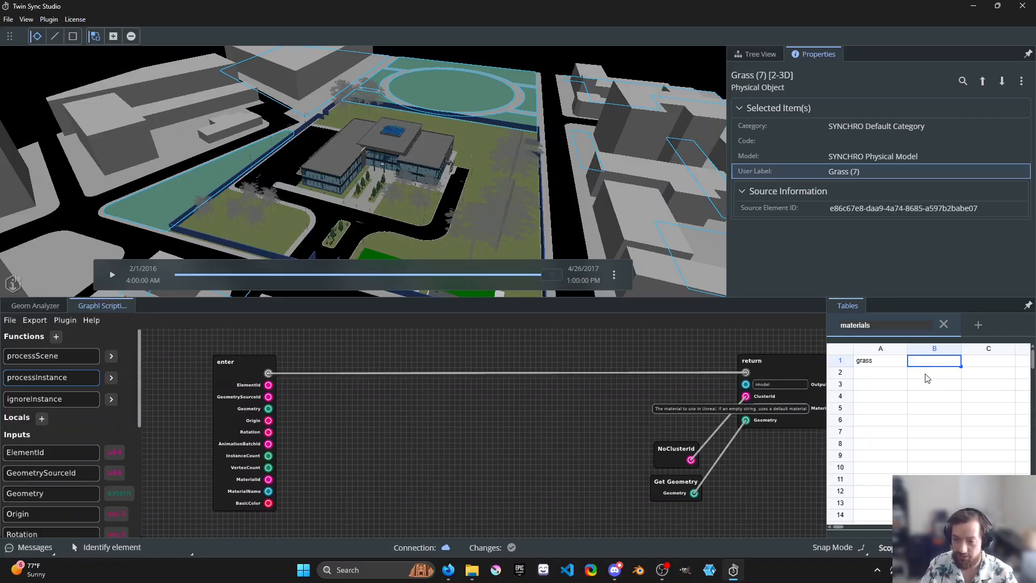
{"action": "right_click", "coordinate": [924, 363]}
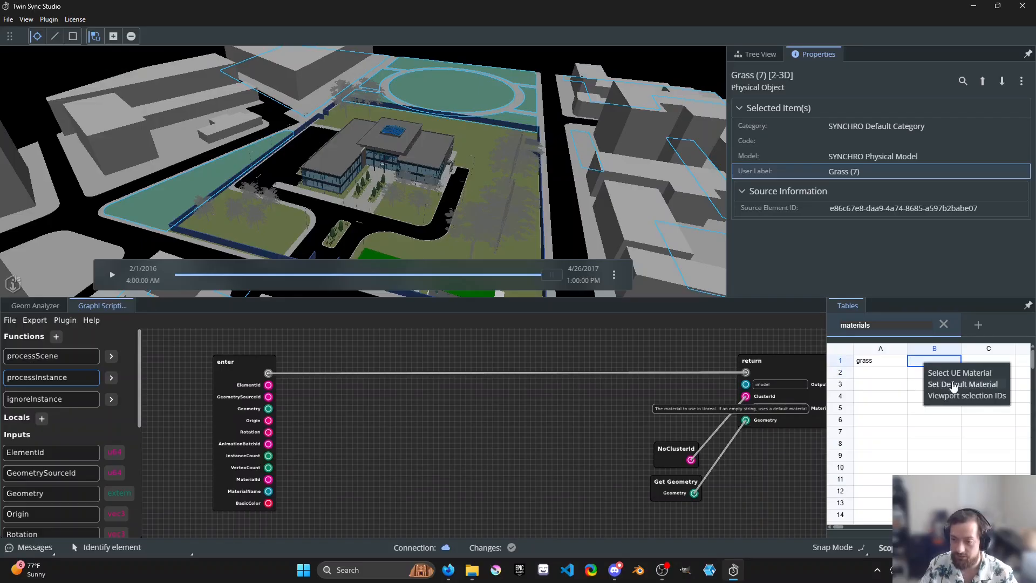
{"action": "left_click", "coordinate": [953, 373]}
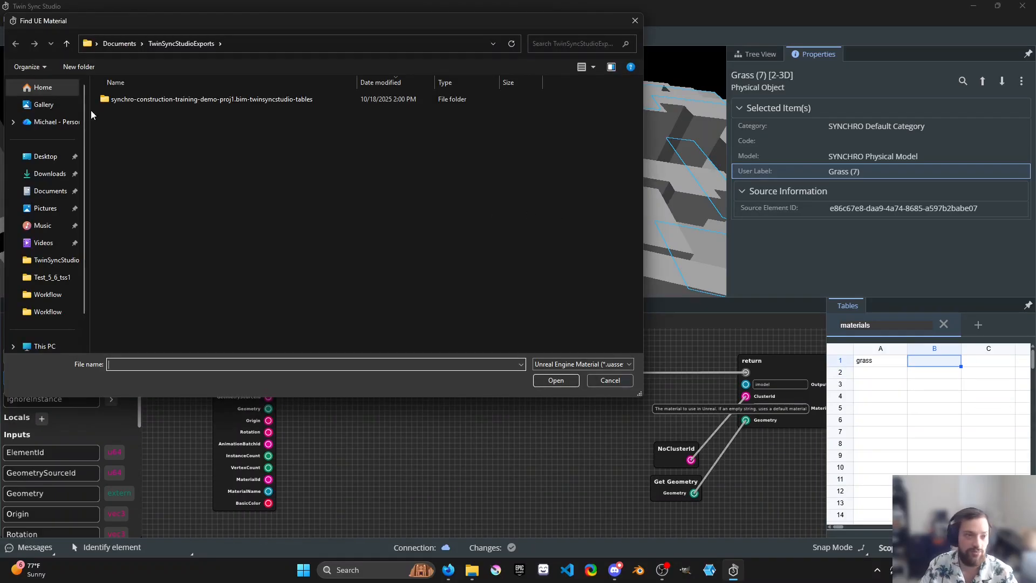
{"action": "left_click", "coordinate": [53, 277]}
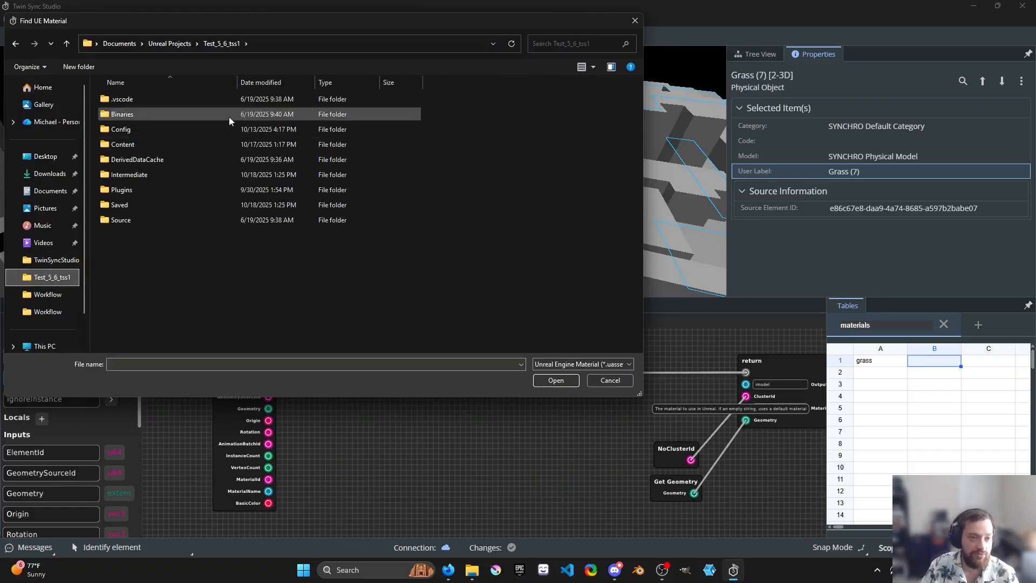
{"action": "left_click", "coordinate": [128, 145]}
{"action": "double_click", "coordinate": [129, 145]}
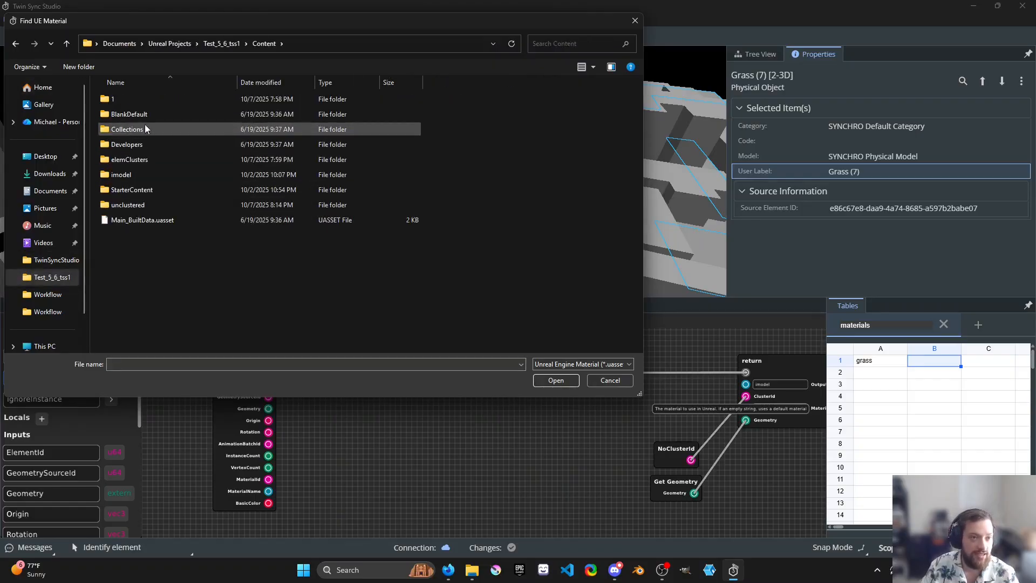
{"action": "double_click", "coordinate": [142, 190]}
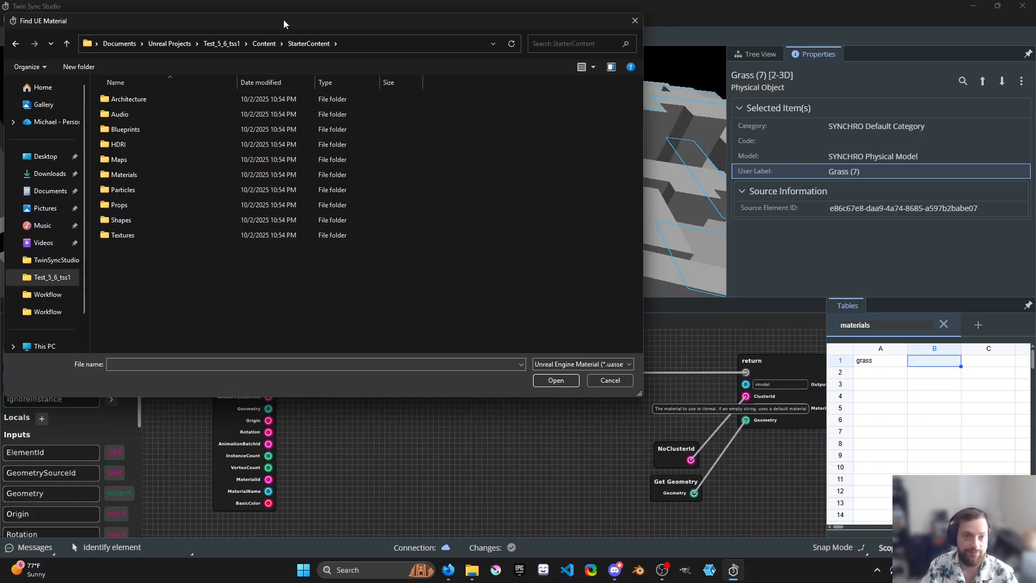
{"action": "left_click_drag", "start_coordinate": [283, 20], "coordinate": [482, 85]}
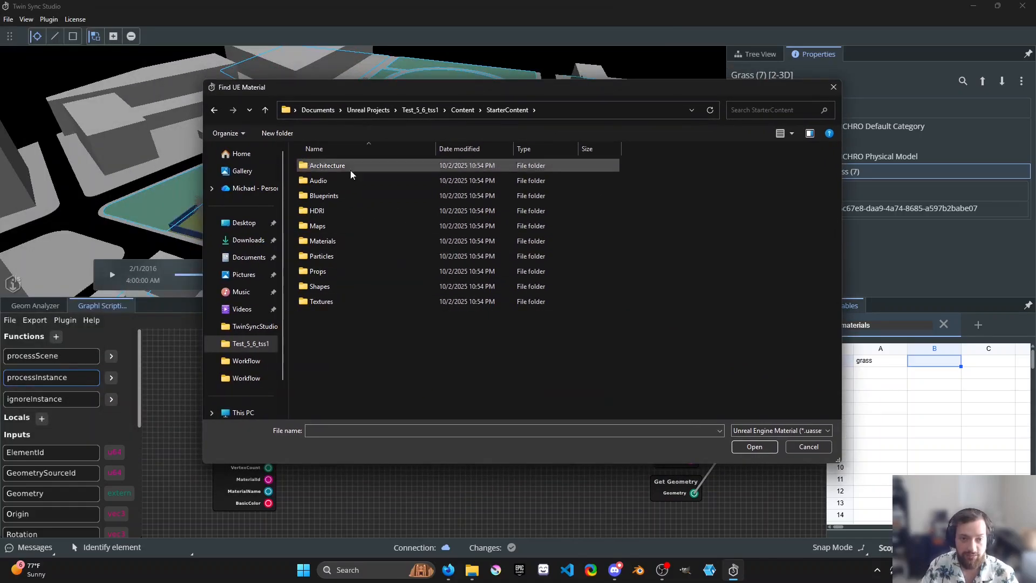
- Assign M_Ground_Grass.uasset from the StarterContent Materials folder to cell B1 of the materials table
{"action": "double_click", "coordinate": [345, 243]}
{"action": "scroll", "coordinate": [365, 273], "scroll_direction": "down", "scroll_amount": 4}
{"action": "scroll", "coordinate": [364, 273], "scroll_direction": "down", "scroll_amount": 5}
{"action": "scroll", "coordinate": [362, 356], "scroll_direction": "up", "scroll_amount": 6}
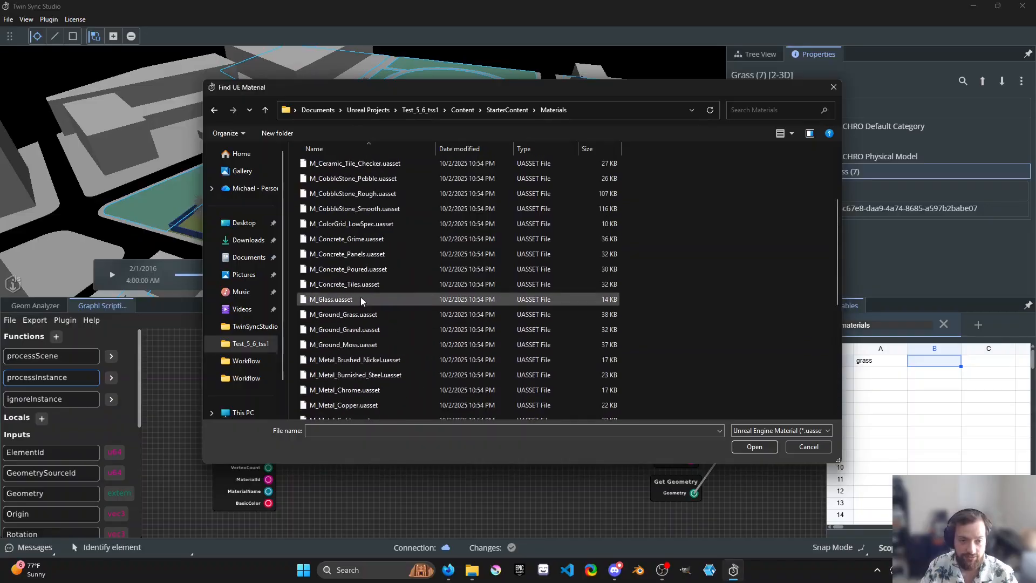
{"action": "left_click", "coordinate": [351, 315]}
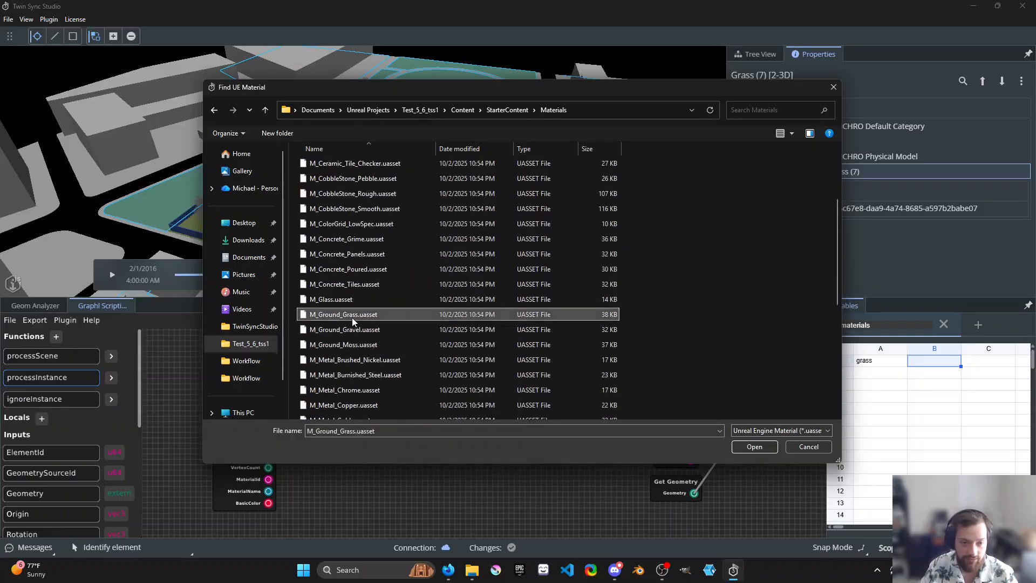
{"action": "double_click", "coordinate": [352, 317]}
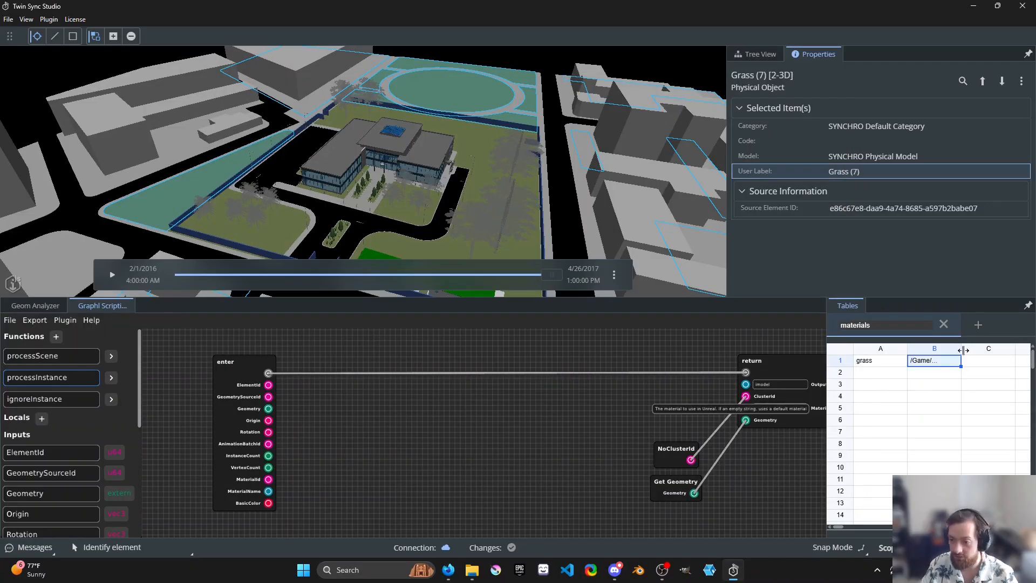
- Widen column B of the materials table to show the material path and readjust the width of the table area
{"action": "left_click_drag", "start_coordinate": [961, 349], "coordinate": [1024, 351]}
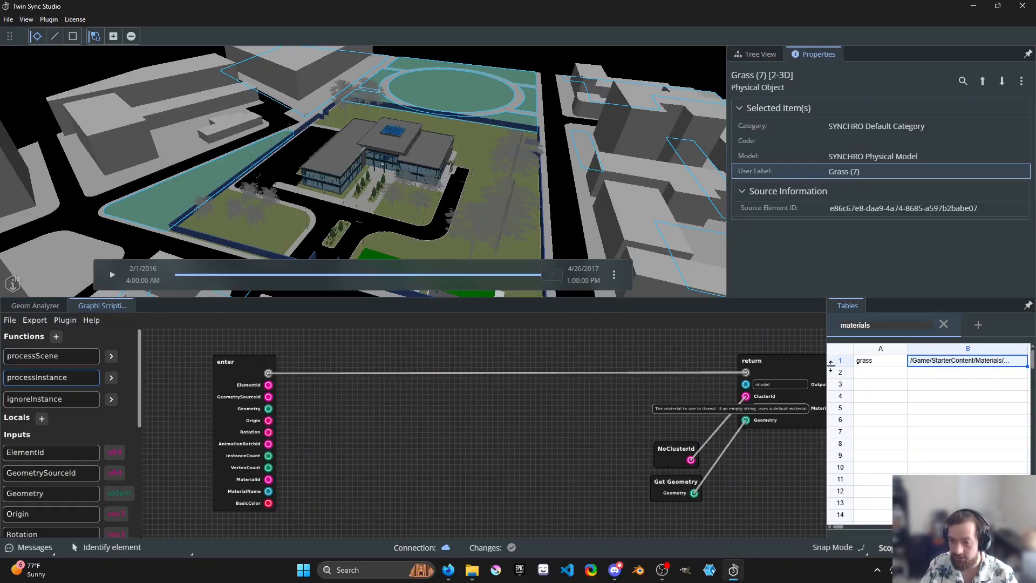
{"action": "left_click_drag", "start_coordinate": [826, 364], "coordinate": [670, 364]}
{"action": "left_click_drag", "start_coordinate": [903, 357], "coordinate": [982, 357]}
{"action": "left_click_drag", "start_coordinate": [671, 362], "coordinate": [815, 372]}
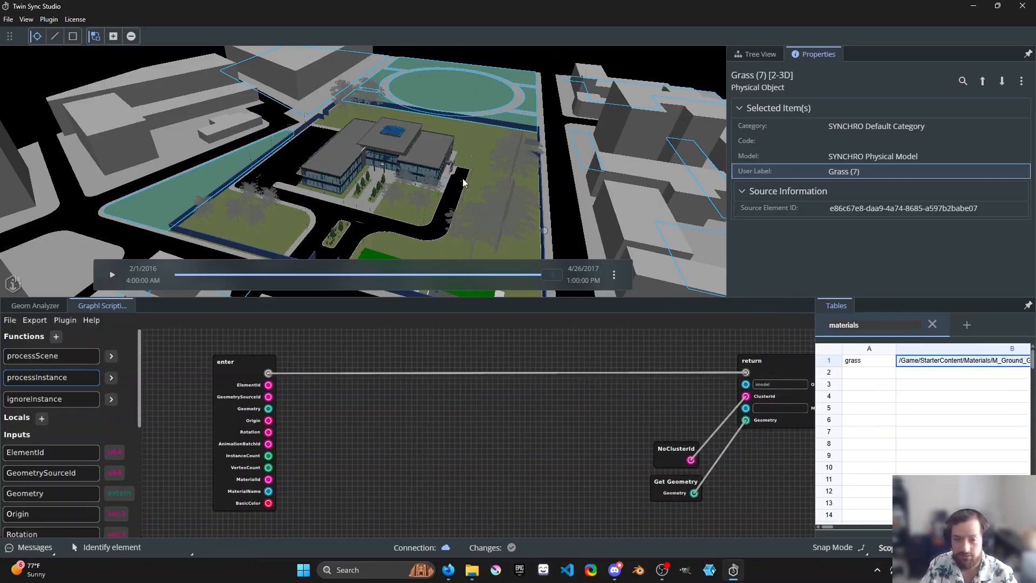
- Select the lawn floor around the building and step up to its parent element to inspect the user label
{"action": "scroll", "coordinate": [391, 245], "scroll_direction": "up", "scroll_amount": 5}
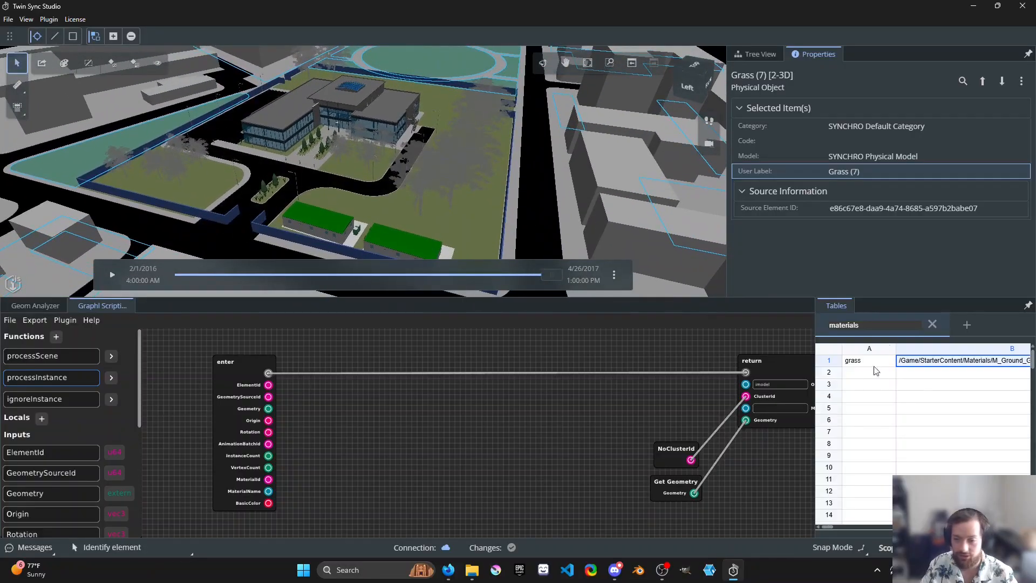
{"action": "middle_click_drag", "start_coordinate": [432, 433], "coordinate": [403, 440]}
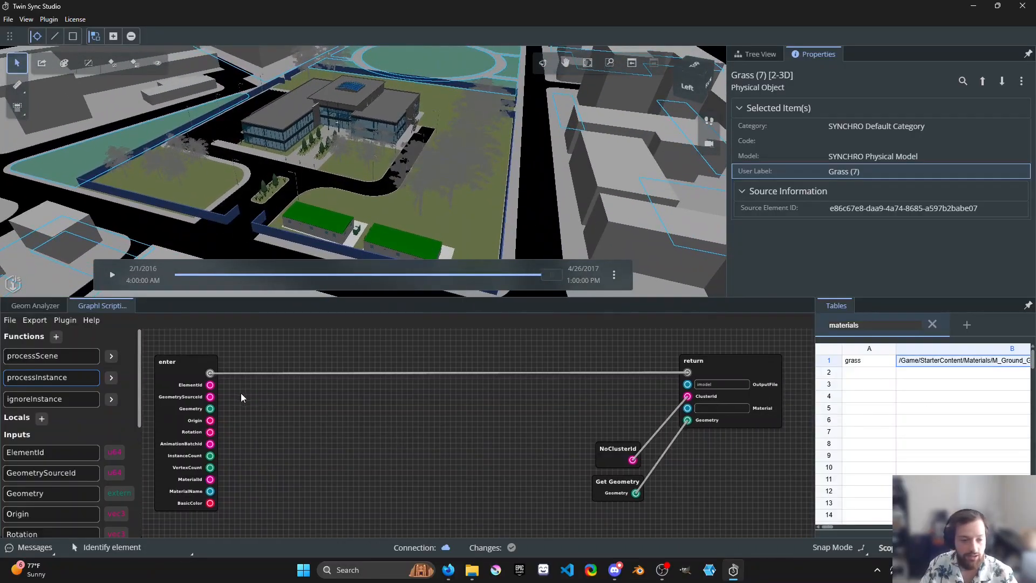
{"action": "left_click", "coordinate": [459, 226]}
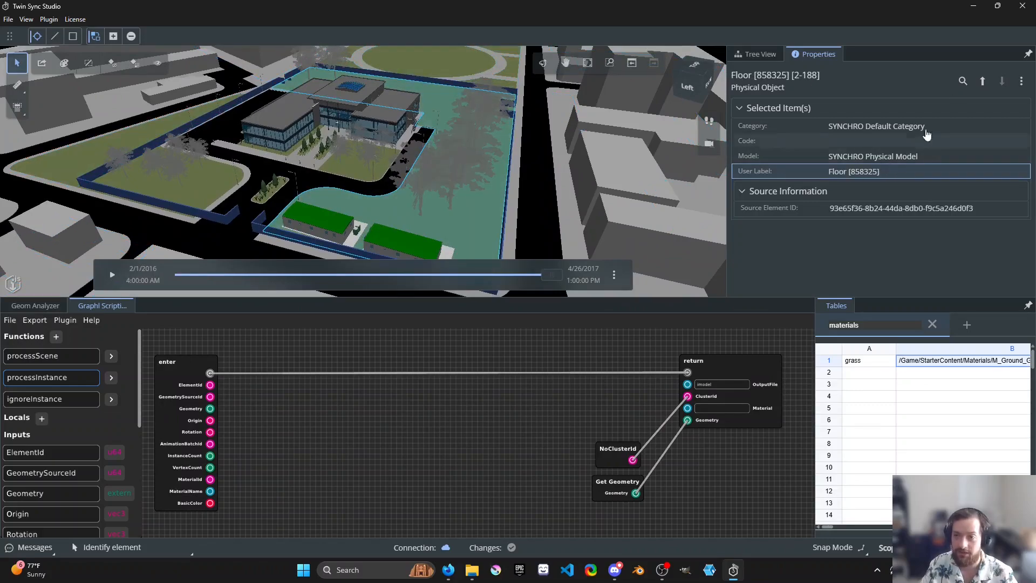
{"action": "left_click", "coordinate": [983, 81]}
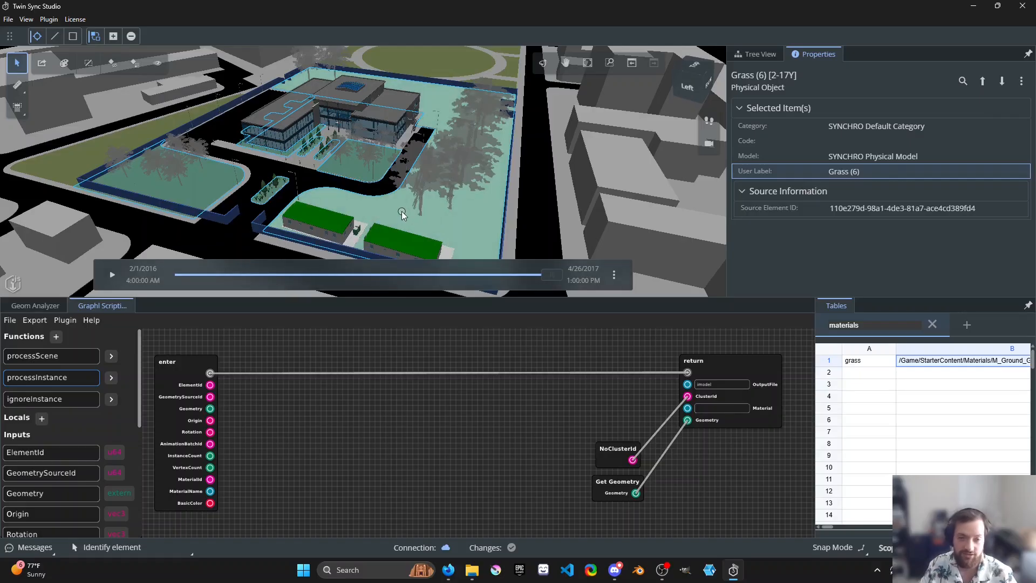
{"action": "middle_click_drag", "start_coordinate": [377, 215], "coordinate": [390, 218]}
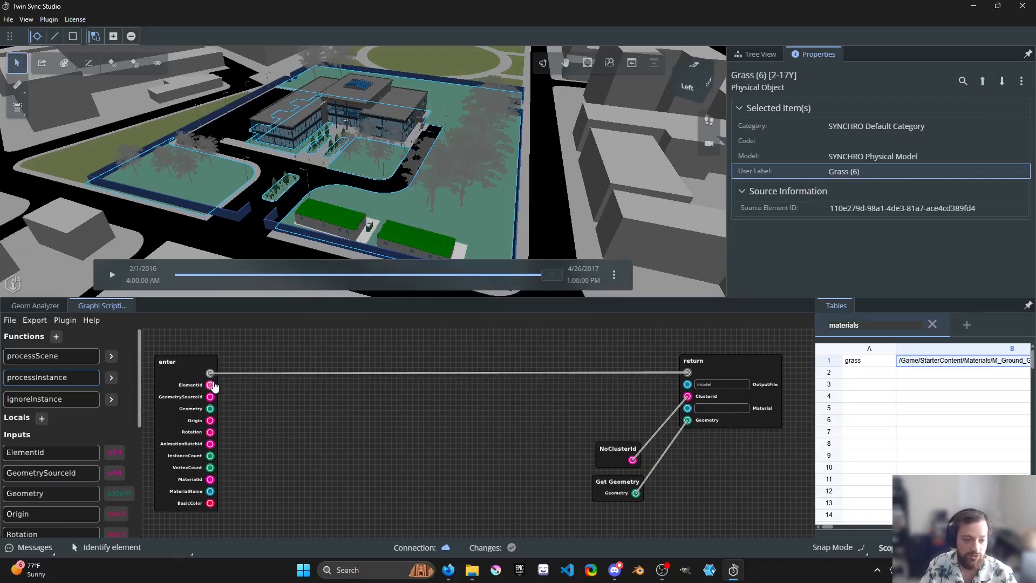
- Add an iTwin Parent node fed by the enter node's ElementId and place it beside the enter node
{"action": "left_click_drag", "start_coordinate": [211, 386], "coordinate": [236, 395]}
{"action": "mouse_move", "coordinate": [267, 453]}
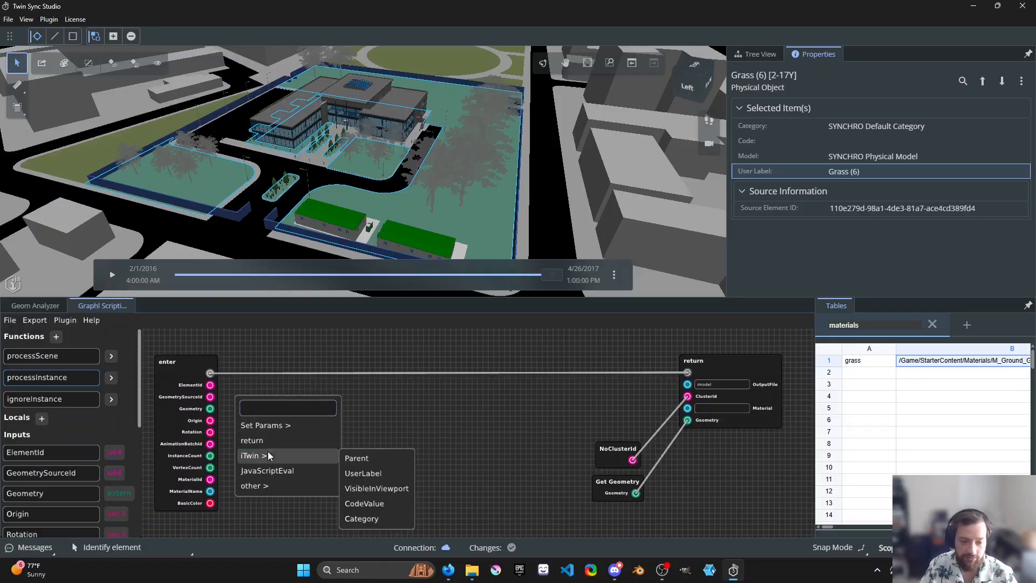
{"action": "left_click", "coordinate": [356, 458]}
{"action": "left_click_drag", "start_coordinate": [359, 467], "coordinate": [247, 400]}
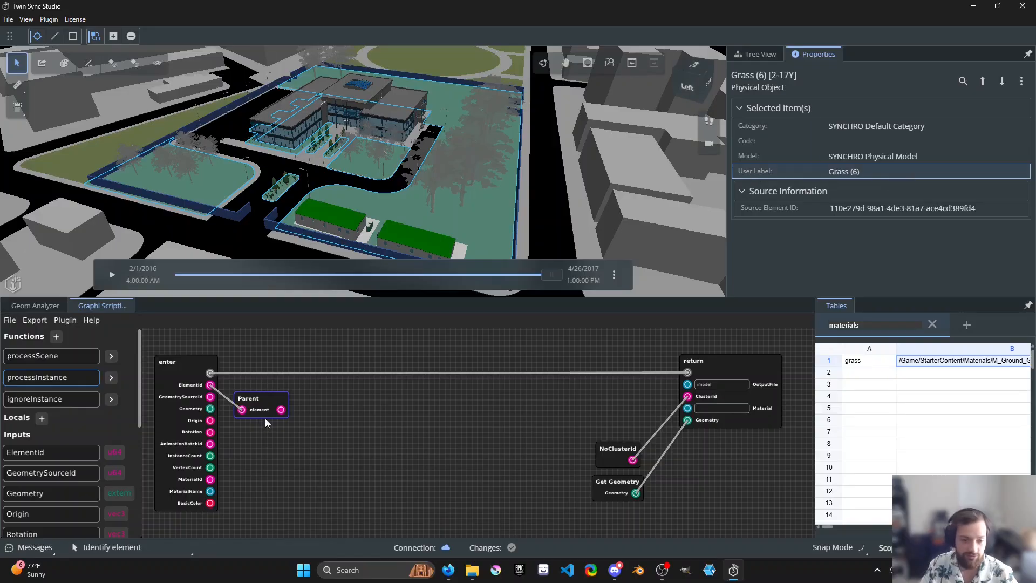
- Add an iTwin UserLabel node connected to the Parent node's output and place it next to Parent
{"action": "left_click_drag", "start_coordinate": [280, 413], "coordinate": [329, 417]}
{"action": "mouse_move", "coordinate": [358, 474]}
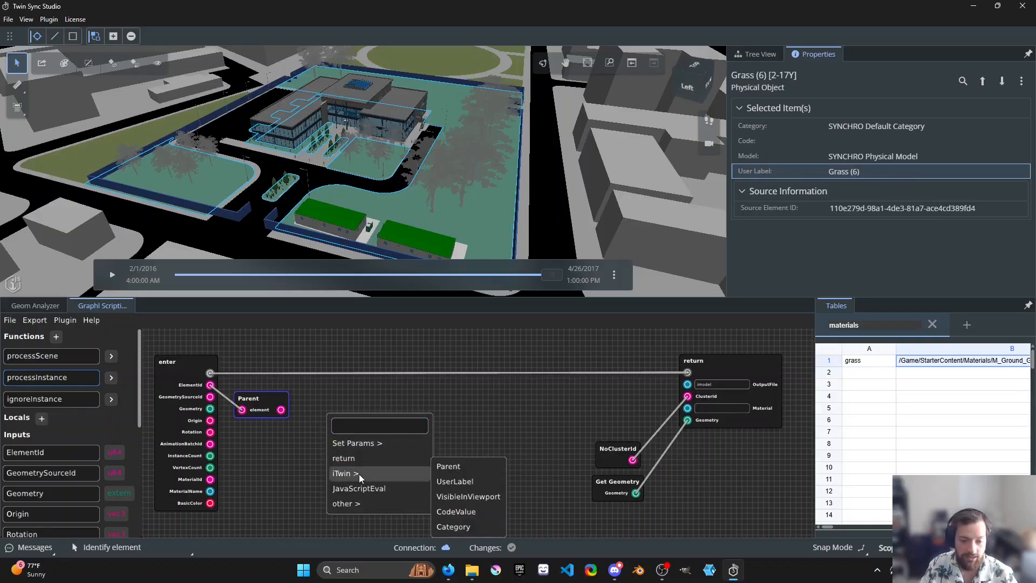
{"action": "left_click", "coordinate": [454, 479]}
{"action": "left_click_drag", "start_coordinate": [482, 493], "coordinate": [334, 398]}
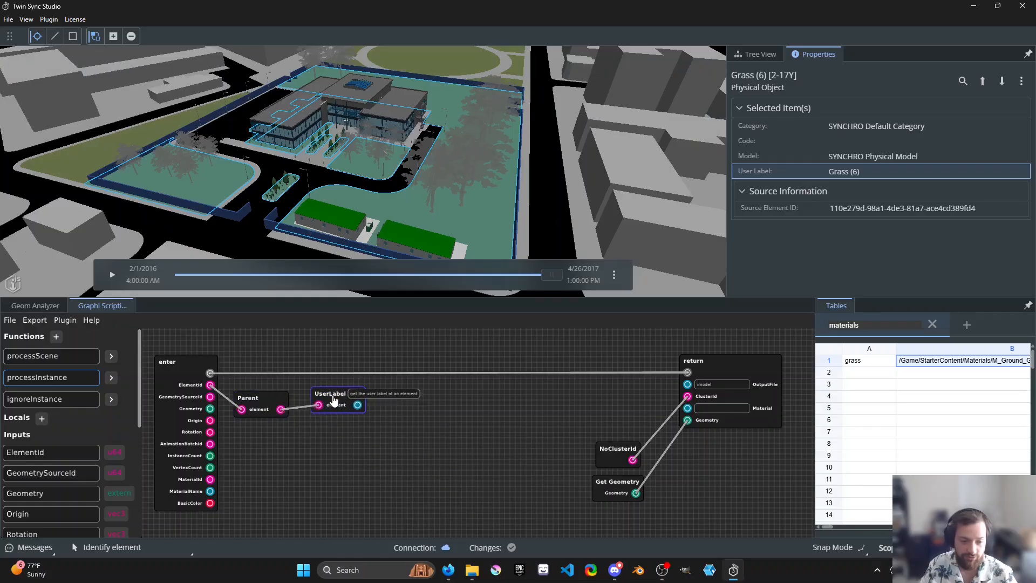
{"action": "right_click", "coordinate": [317, 431]}
{"action": "mouse_move", "coordinate": [351, 511]}
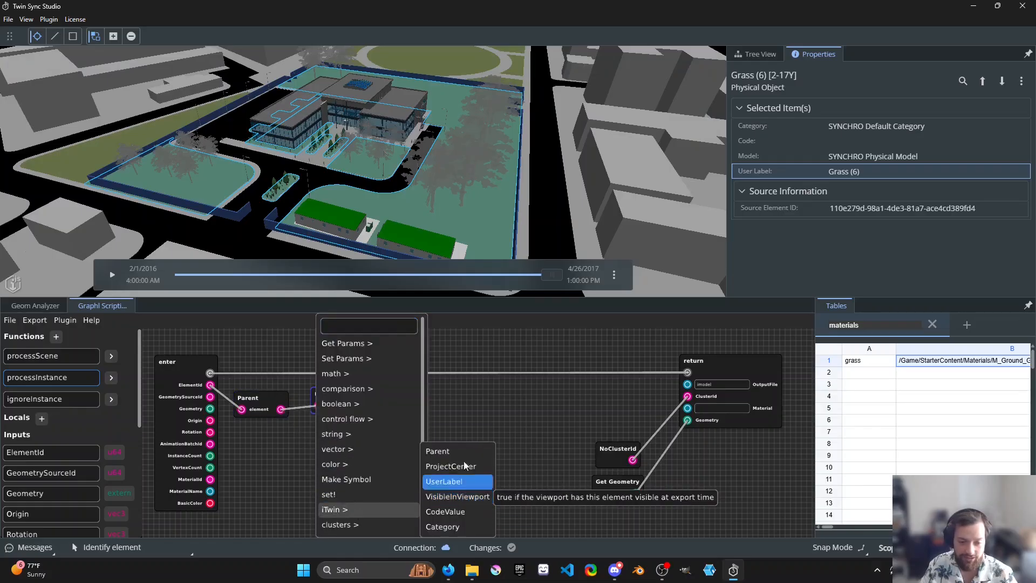
{"action": "left_click", "coordinate": [484, 421]}
{"action": "left_click_drag", "start_coordinate": [432, 425], "coordinate": [508, 432]}
{"action": "left_click_drag", "start_coordinate": [407, 406], "coordinate": [406, 410]}
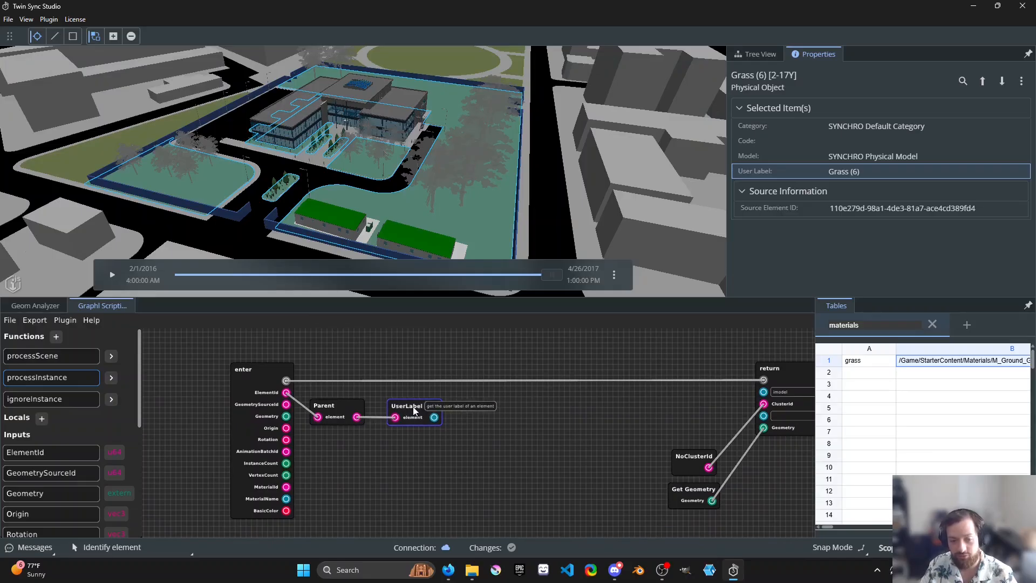
{"action": "right_click", "coordinate": [352, 448]}
{"action": "scroll", "coordinate": [403, 468], "scroll_direction": "down", "scroll_amount": 3}
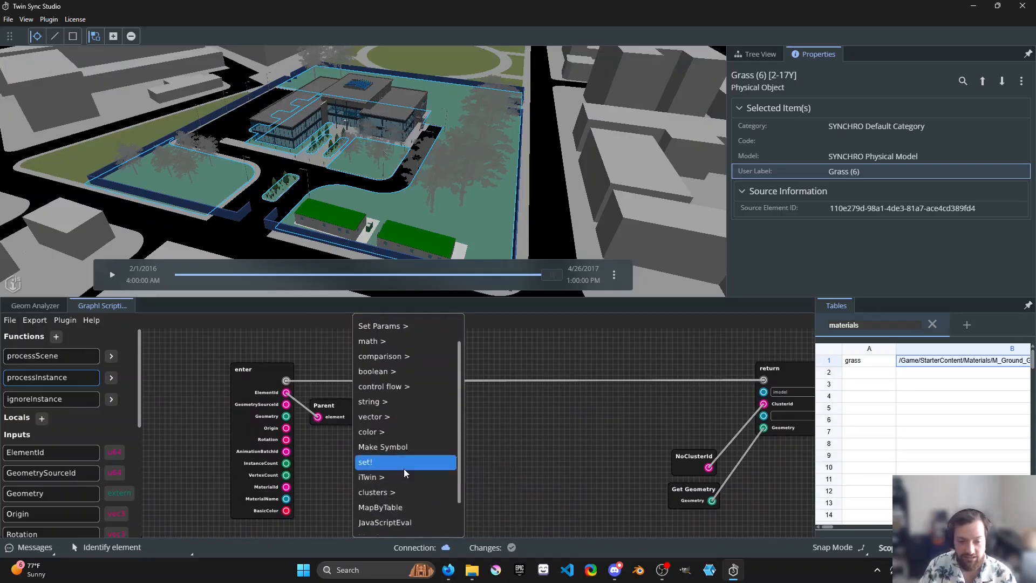
{"action": "left_click", "coordinate": [397, 484]}
{"action": "scroll", "coordinate": [515, 475], "scroll_direction": "down", "scroll_amount": 2}
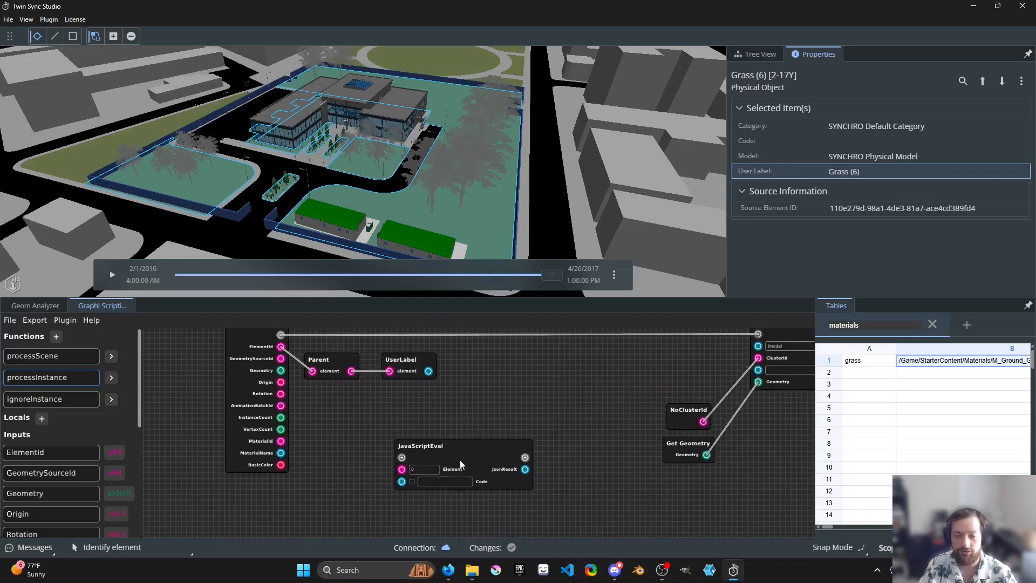
{"action": "left_click", "coordinate": [440, 444]}
{"action": "key", "text": "Delete"}
{"action": "left_click_drag", "start_coordinate": [442, 418], "coordinate": [409, 442]}
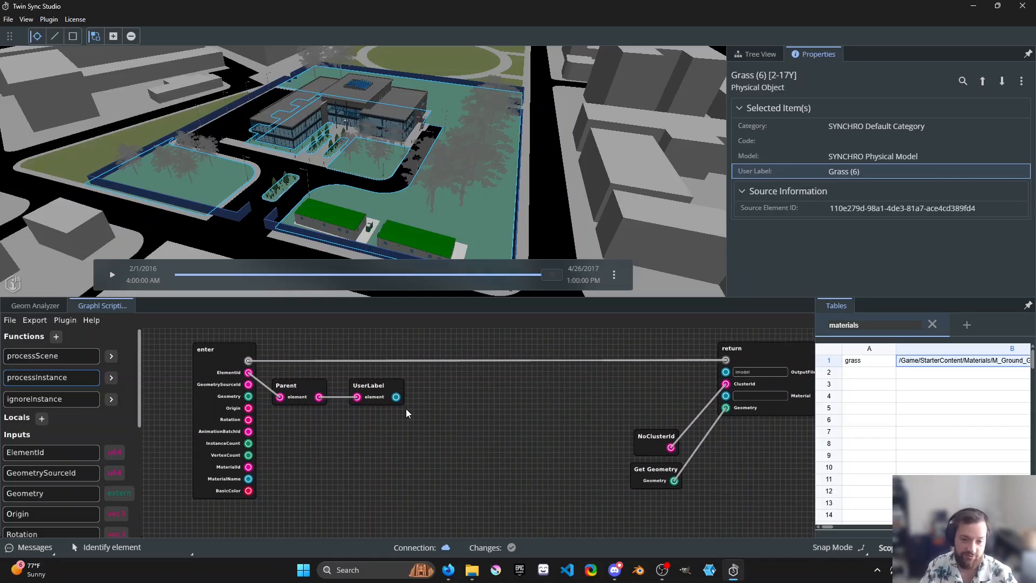
- Tidy the processInstance graph by moving the UserLabel node closer to Parent and the return node farther from the other nodes
{"action": "left_click_drag", "start_coordinate": [355, 401], "coordinate": [332, 403]}
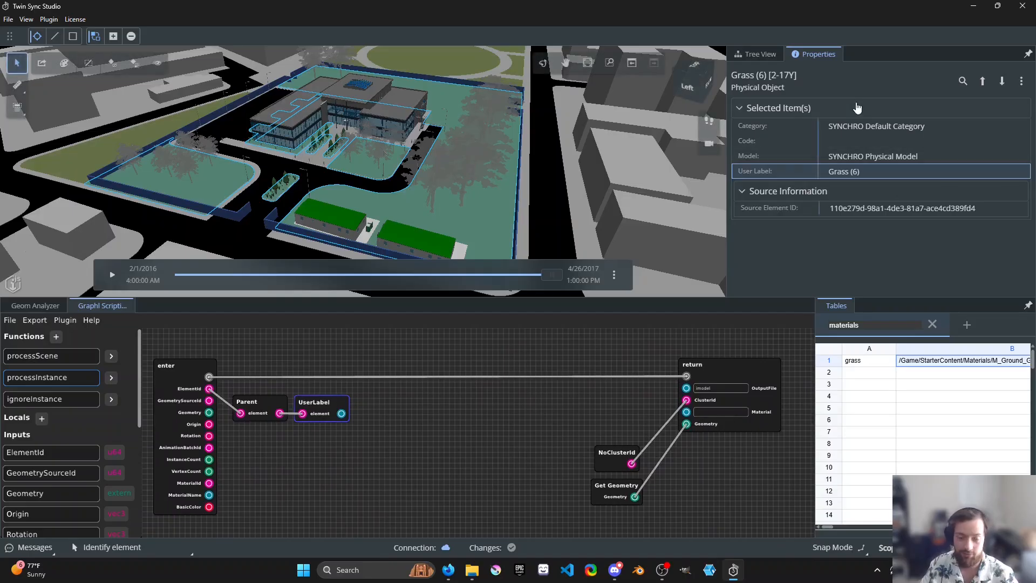
{"action": "left_click_drag", "start_coordinate": [405, 370], "coordinate": [396, 380]}
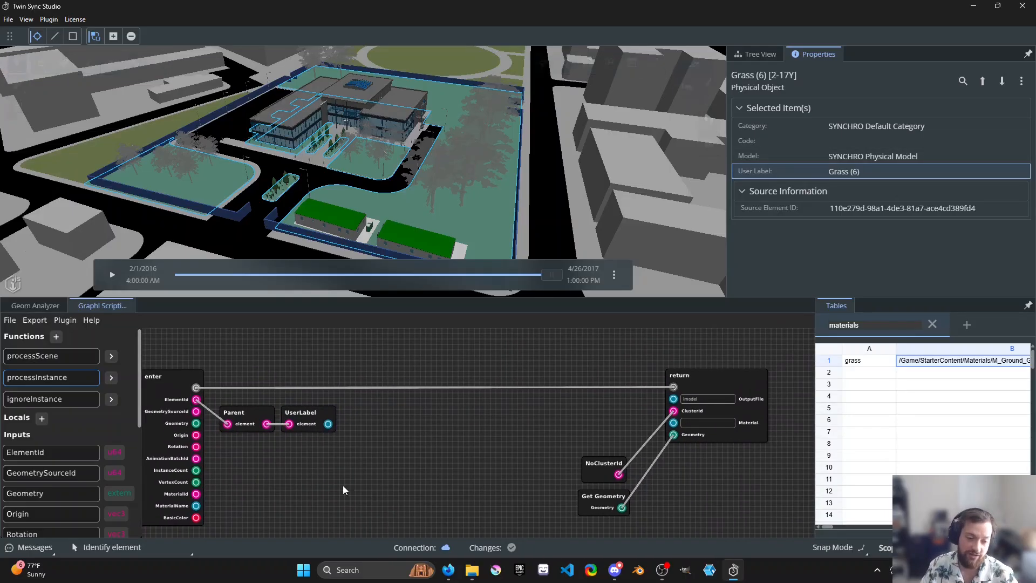
{"action": "left_click_drag", "start_coordinate": [448, 345], "coordinate": [488, 348]}
{"action": "mouse_move", "coordinate": [426, 433]}
{"action": "left_mouse_down"}
{"action": "mouse_move", "coordinate": [403, 442]}
{"action": "mouse_move", "coordinate": [412, 430]}
{"action": "left_mouse_up"}
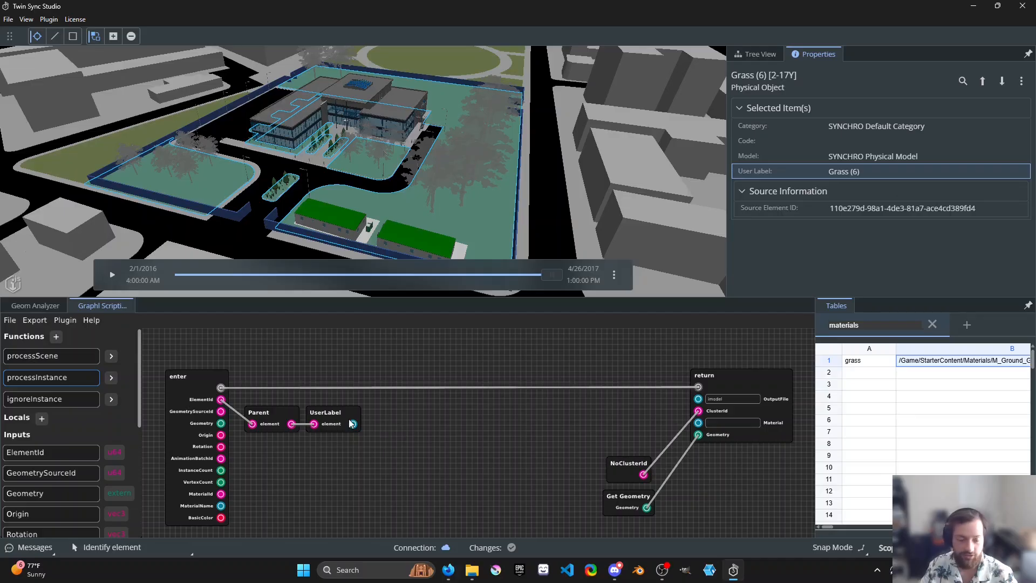
{"action": "left_click", "coordinate": [332, 419]}
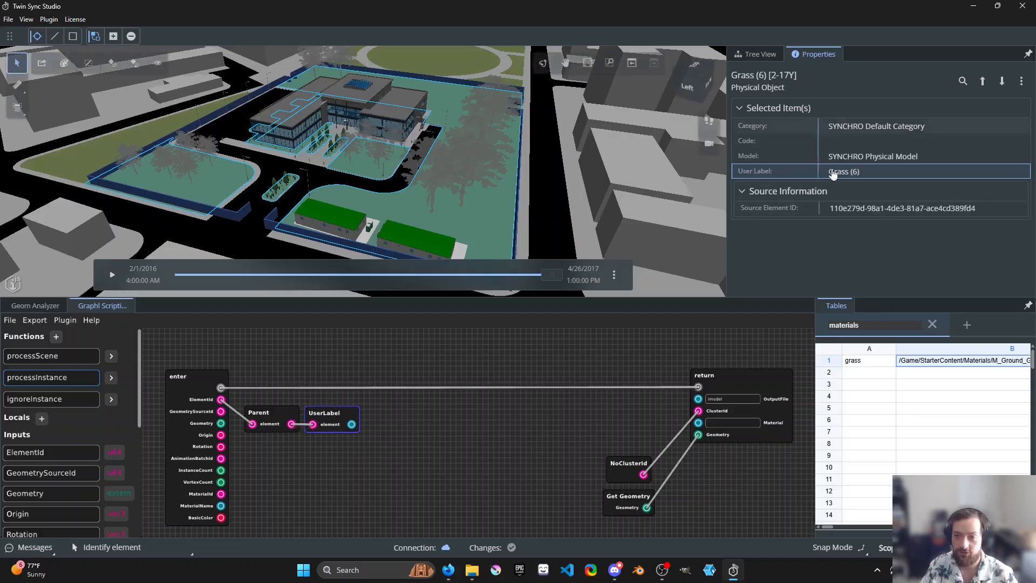
{"action": "left_click_drag", "start_coordinate": [408, 475], "coordinate": [375, 479]}
{"action": "left_click_drag", "start_coordinate": [755, 390], "coordinate": [780, 390]}
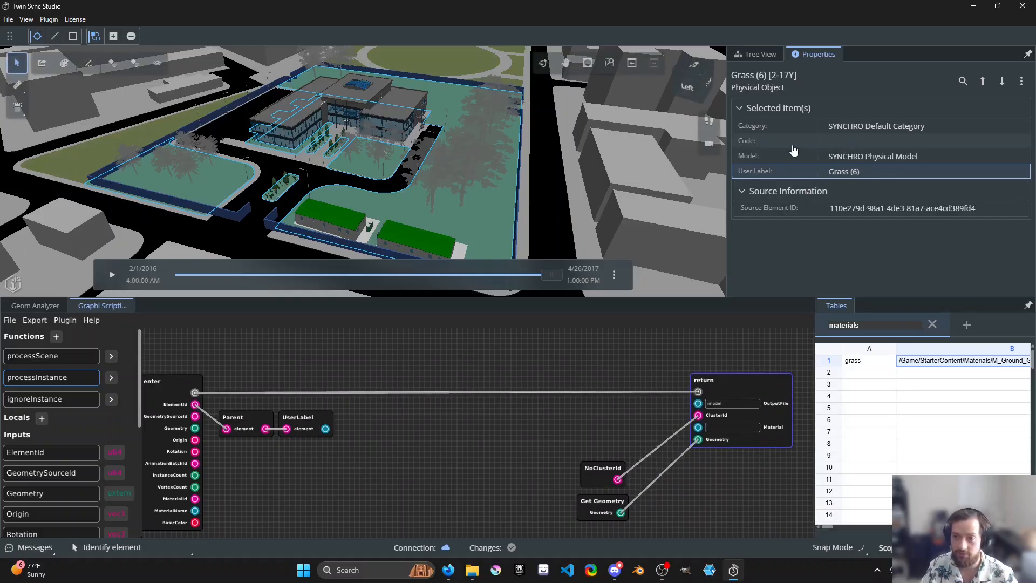
{"action": "left_click_drag", "start_coordinate": [325, 494], "coordinate": [348, 487]}
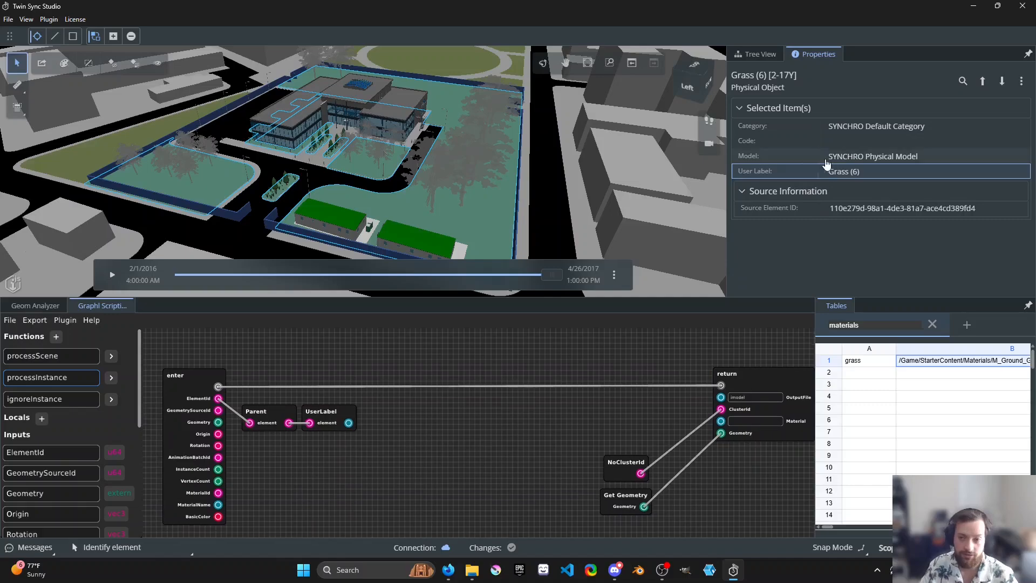
{"action": "left_click_drag", "start_coordinate": [389, 438], "coordinate": [377, 442]}
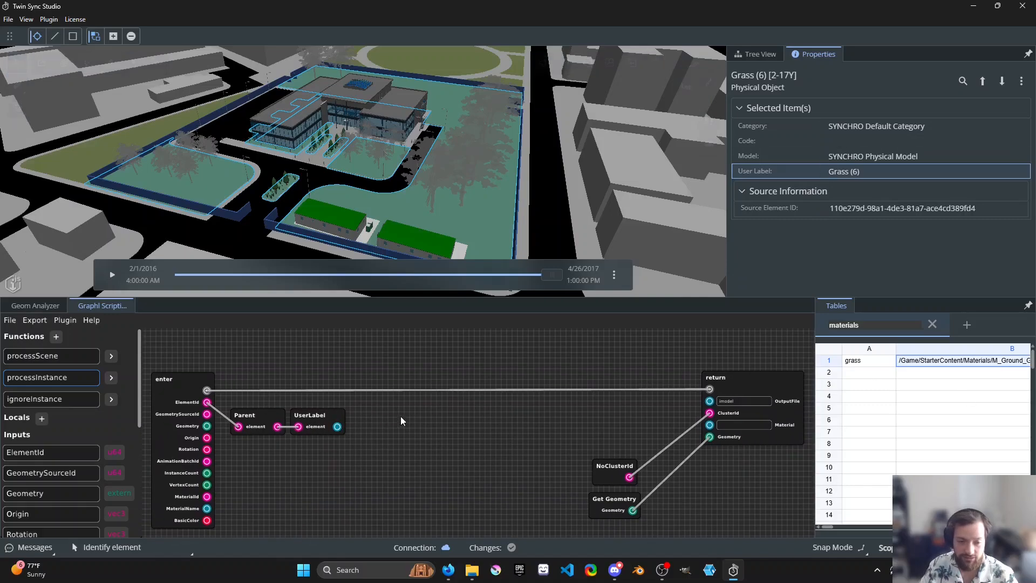
- Add a MapByTable node to the processInstance graph and place it between the UserLabel and return nodes
{"action": "left_click_drag", "start_coordinate": [337, 428], "coordinate": [381, 414]}
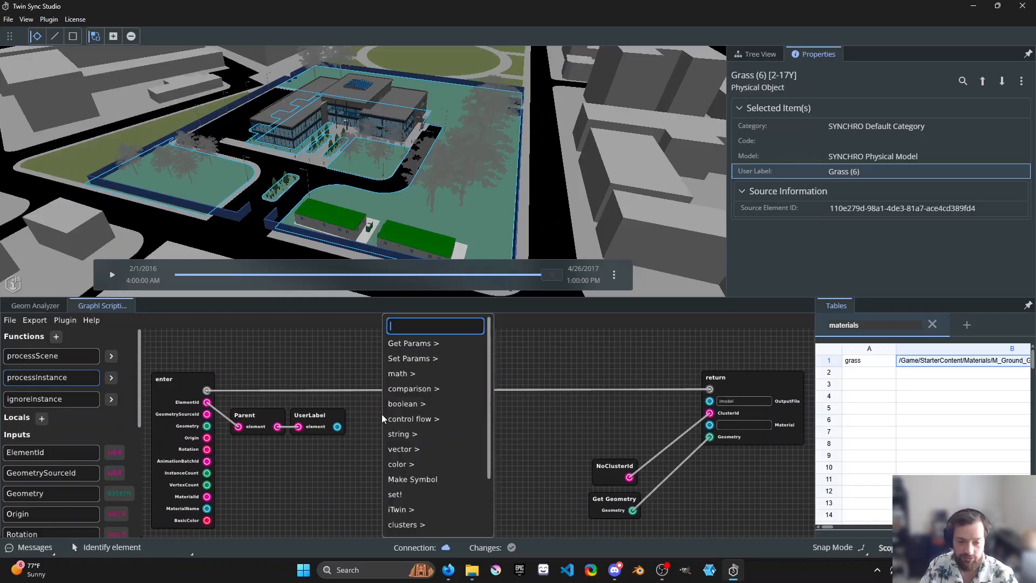
{"action": "mouse_move", "coordinate": [420, 434]}
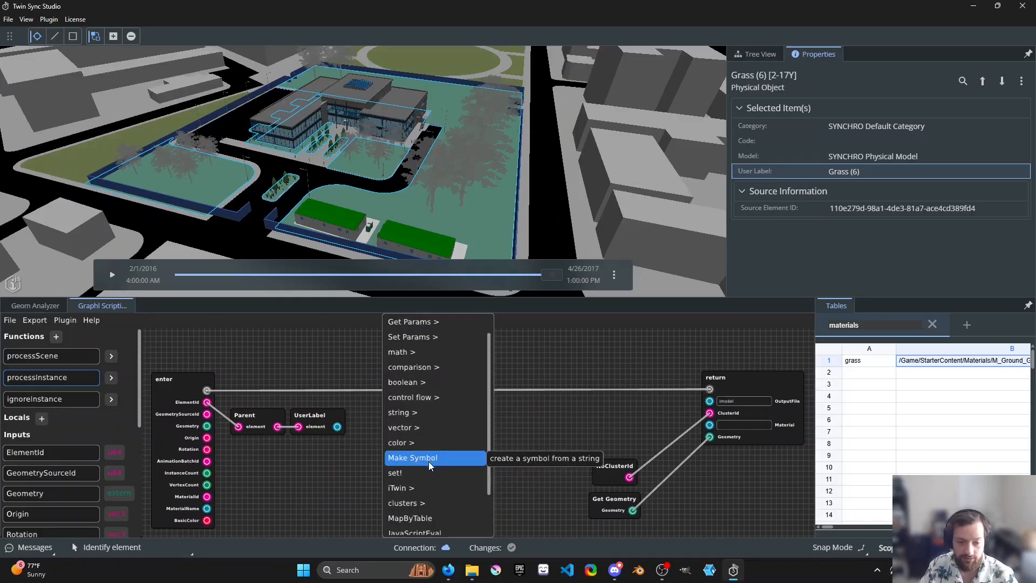
{"action": "left_click", "coordinate": [410, 517]}
{"action": "left_click_drag", "start_coordinate": [475, 524], "coordinate": [458, 380]}
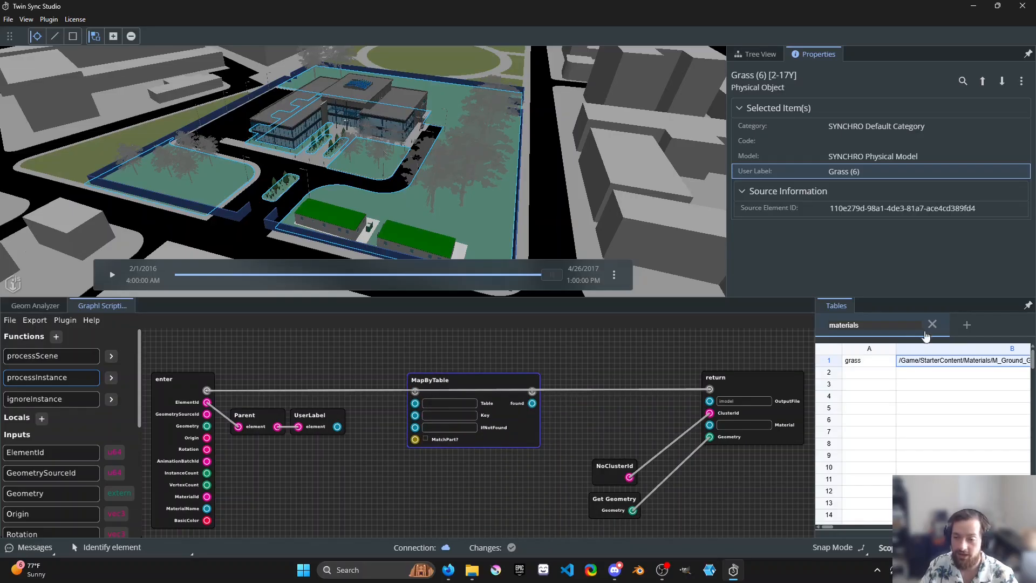
- Dock the Tables panel alongside Graphl Scripting and route the execution flow from enter through MapByTable to return
{"action": "left_click_drag", "start_coordinate": [835, 306], "coordinate": [162, 308]}
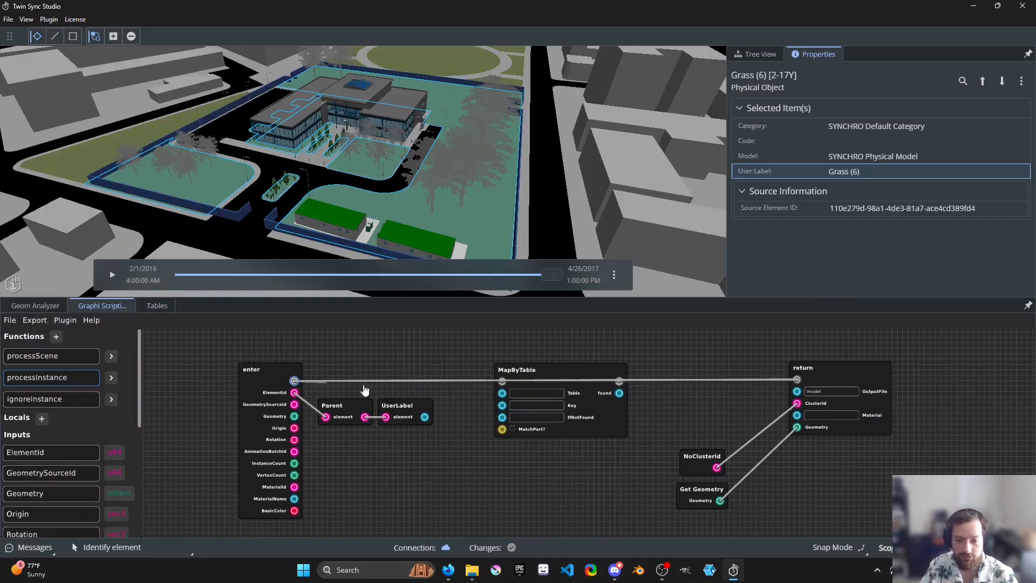
{"action": "left_click_drag", "start_coordinate": [618, 382], "coordinate": [797, 380]}
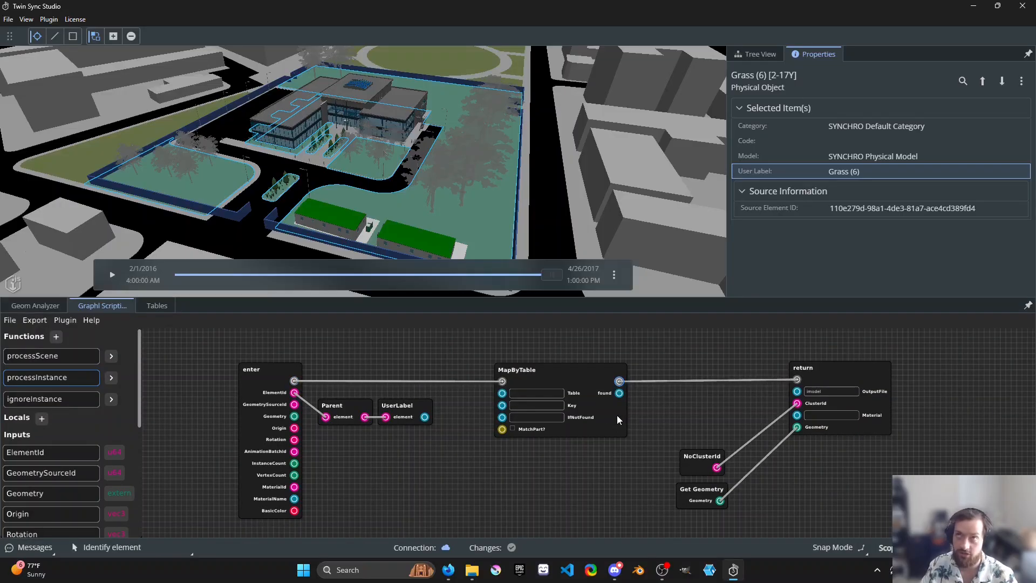
{"action": "left_click_drag", "start_coordinate": [567, 458], "coordinate": [539, 458]}
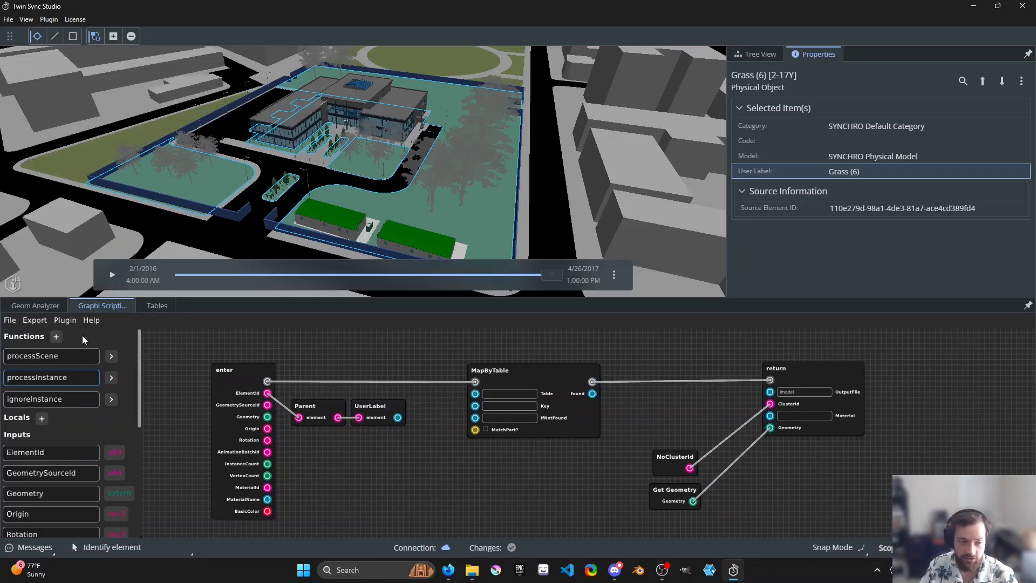
- Enter dirt as a second key in cell A2 of the materials table and select the adjacent cell B2
{"action": "left_click", "coordinate": [157, 305]}
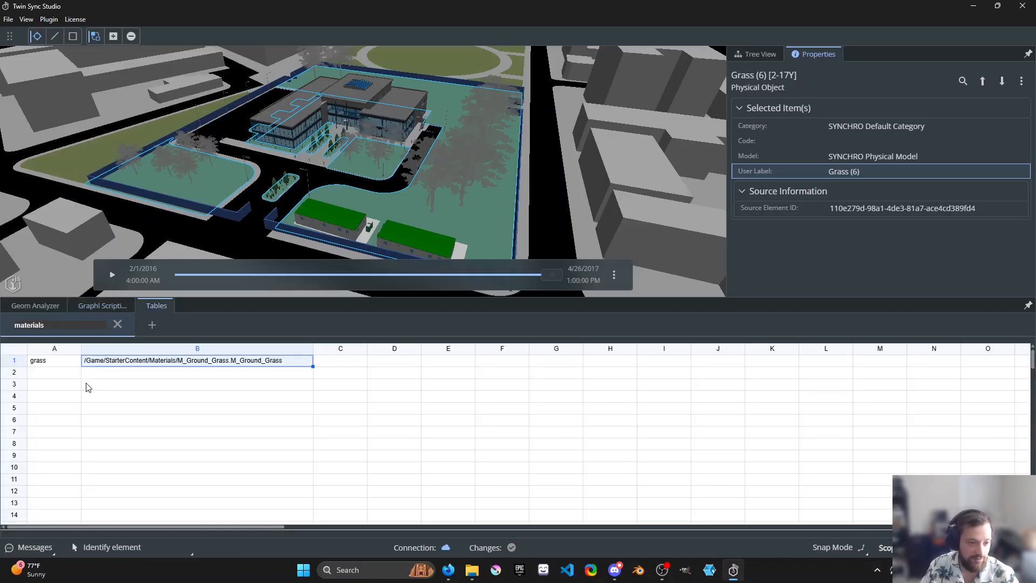
{"action": "left_click", "coordinate": [65, 378]}
{"action": "type", "text": "dirt"}
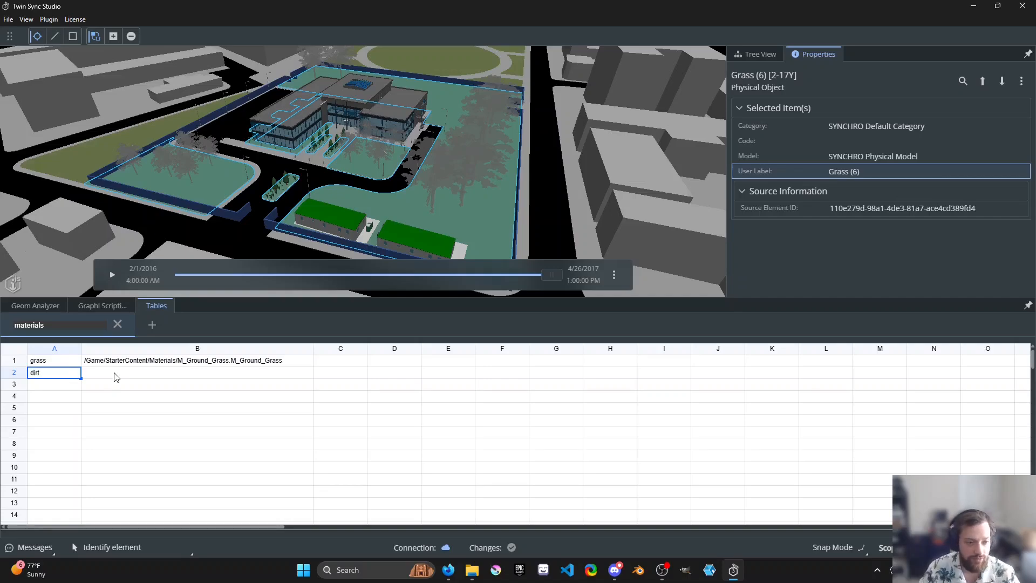
{"action": "left_click", "coordinate": [128, 378]}
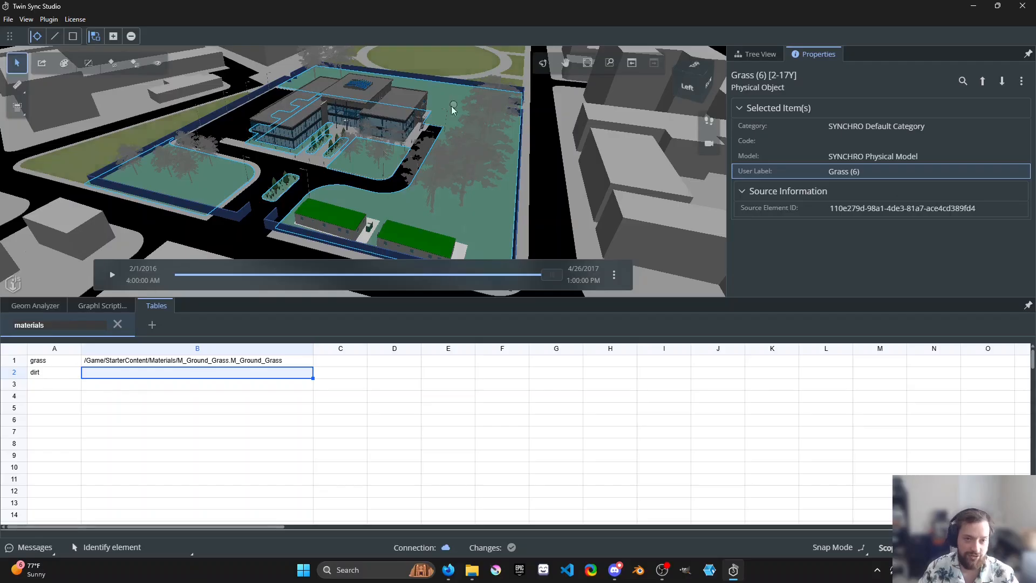
- Connect the UserLabel output to MapByTable's Key input and enable MatchPart
{"action": "left_click", "coordinate": [88, 308]}
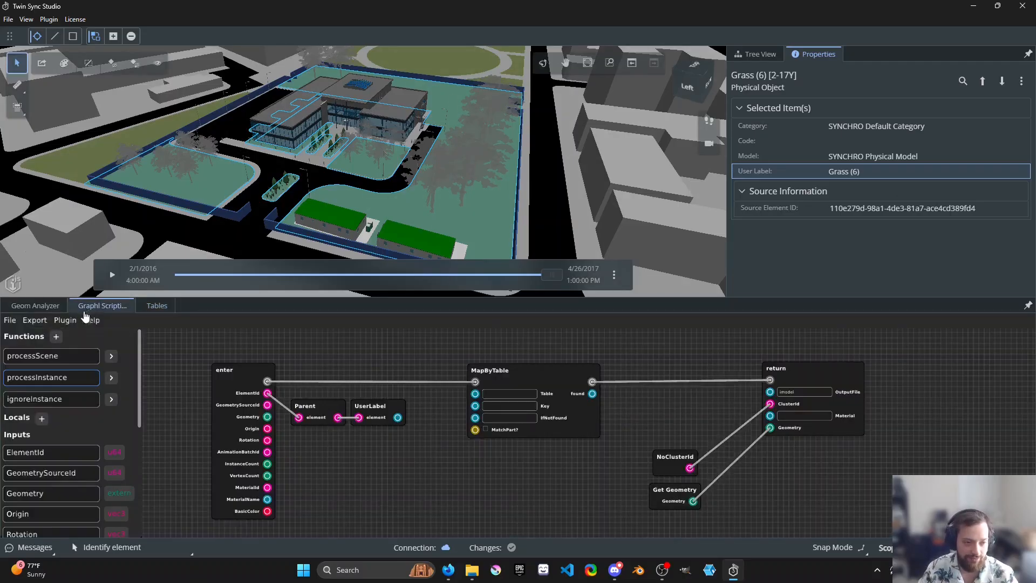
{"action": "left_click_drag", "start_coordinate": [350, 424], "coordinate": [427, 412]}
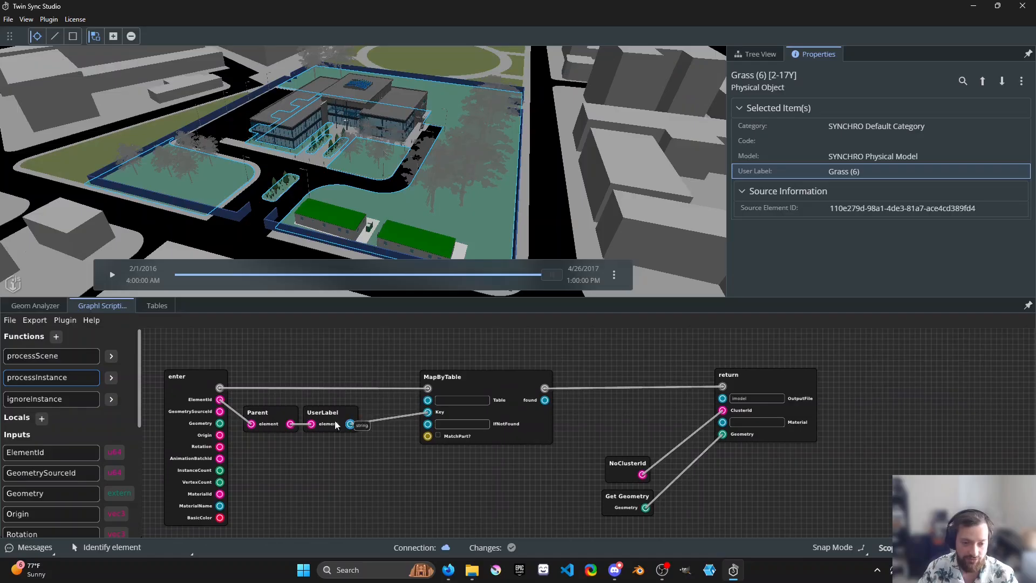
{"action": "left_click", "coordinate": [438, 436]}
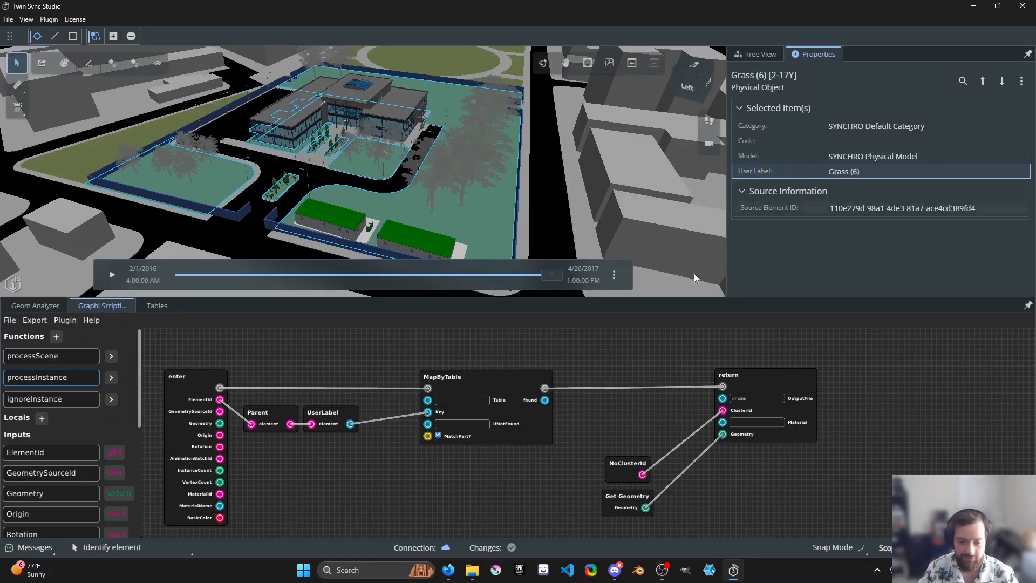
- Check the grass key in the table, set MapByTable's Table input to materials, and move the node slightly closer to UserLabel
{"action": "left_click", "coordinate": [157, 306]}
{"action": "left_click", "coordinate": [52, 362]}
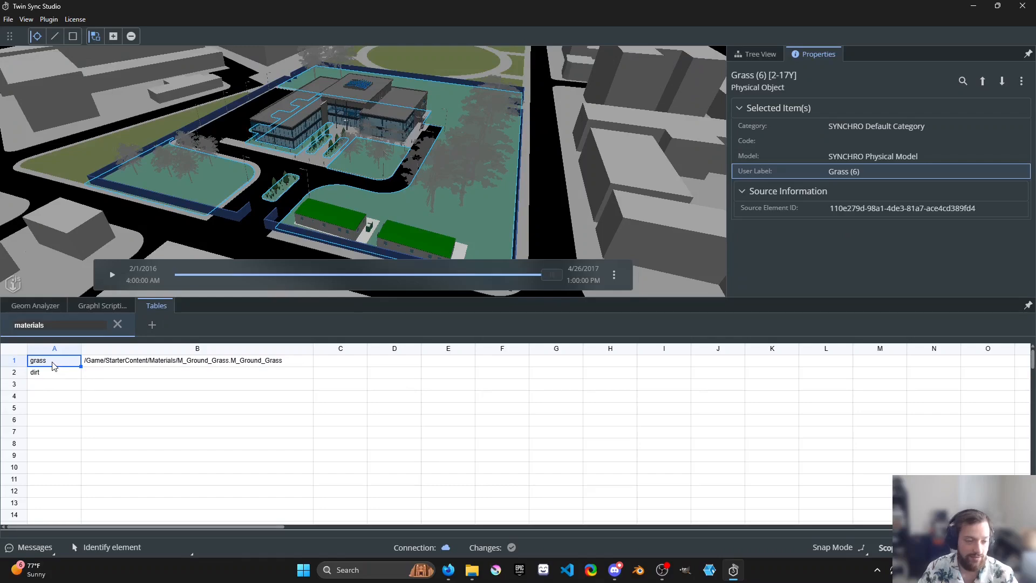
{"action": "left_click", "coordinate": [103, 305]}
{"action": "left_click_drag", "start_coordinate": [558, 394], "coordinate": [541, 388]}
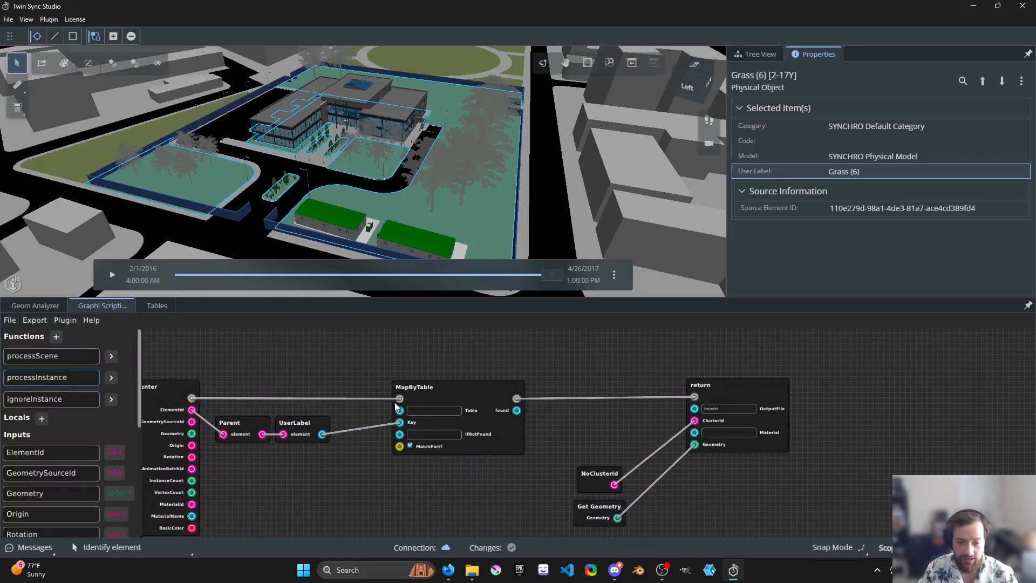
{"action": "left_click", "coordinate": [427, 409]}
{"action": "type", "text": "materials"}
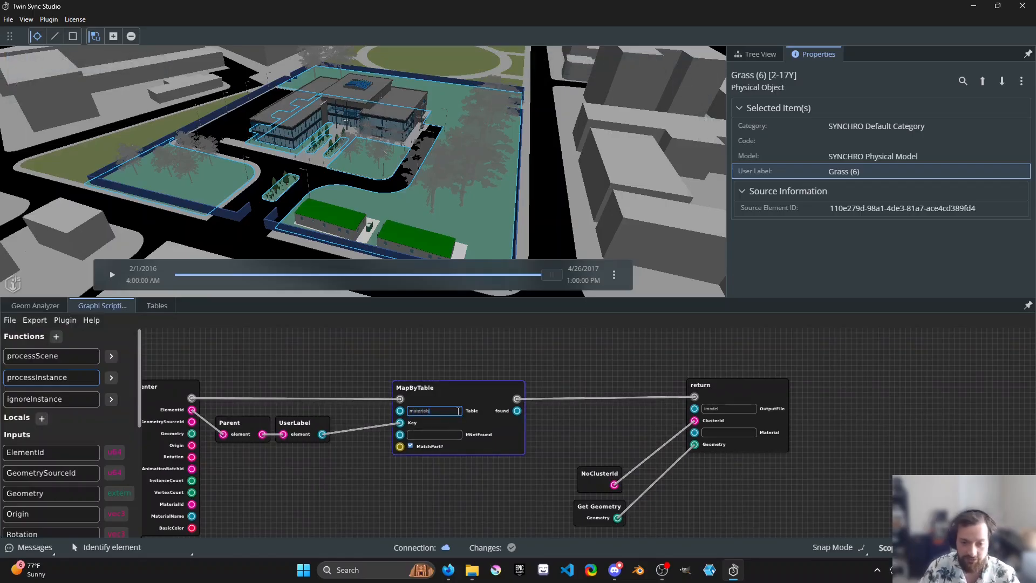
{"action": "left_click", "coordinate": [439, 360]}
{"action": "left_click_drag", "start_coordinate": [468, 383], "coordinate": [441, 386]}
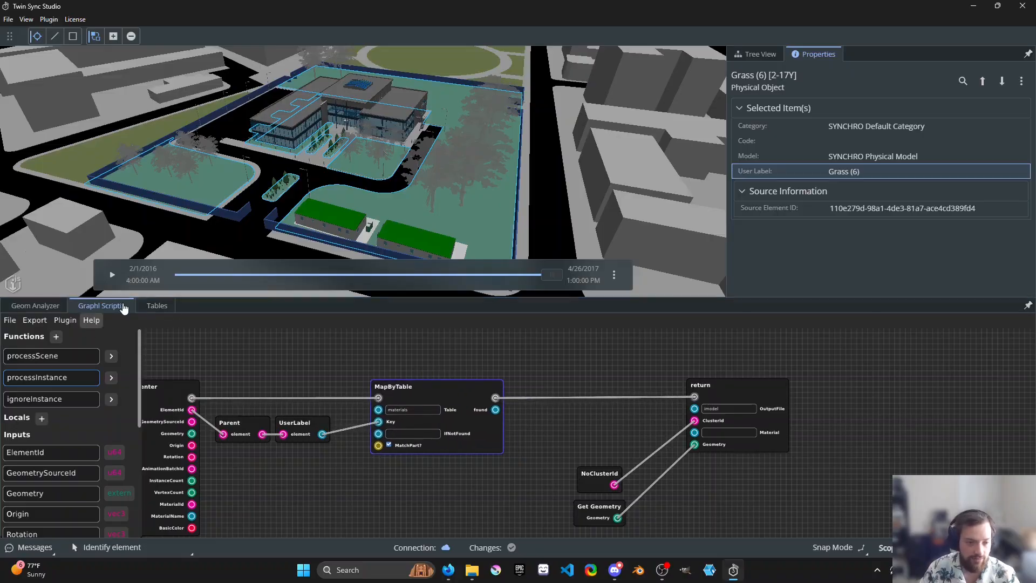
- Connect MapByTable's found output to the return node's Material input
{"action": "left_click", "coordinate": [152, 306]}
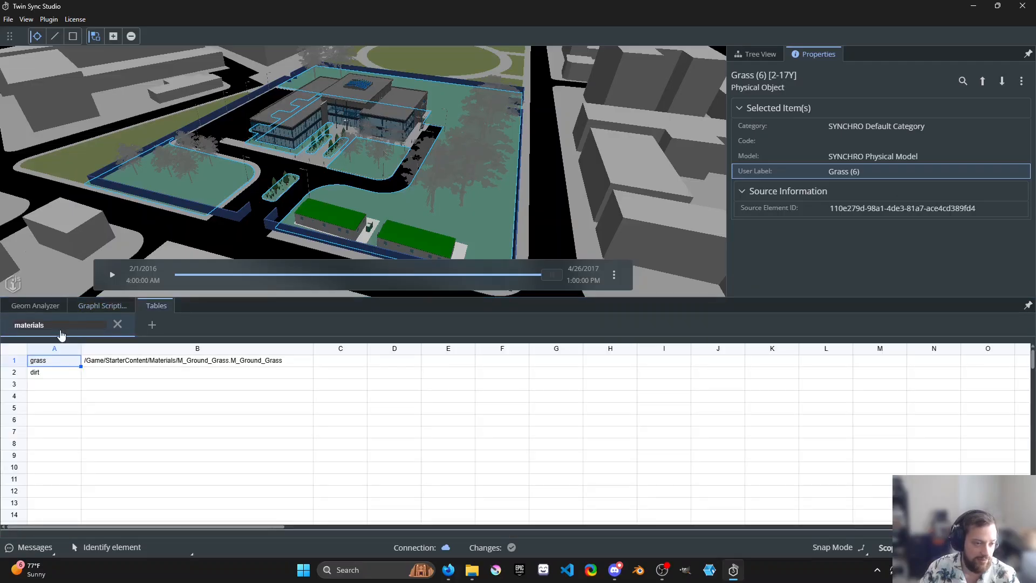
{"action": "left_click", "coordinate": [102, 306]}
{"action": "left_click_drag", "start_coordinate": [486, 372], "coordinate": [469, 366]}
{"action": "left_click", "coordinate": [389, 428]}
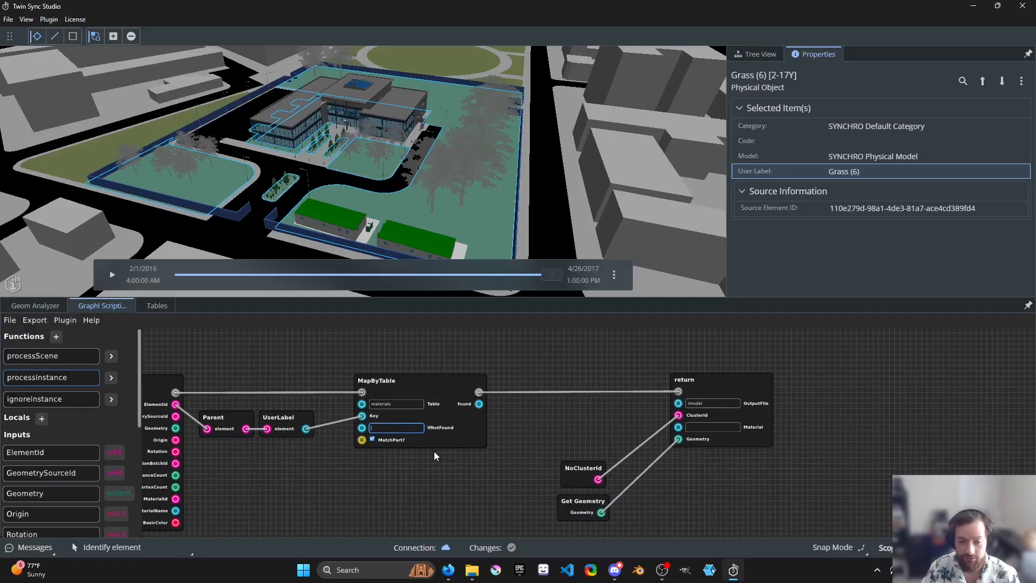
{"action": "left_click", "coordinate": [427, 466]}
{"action": "left_click", "coordinate": [701, 429]}
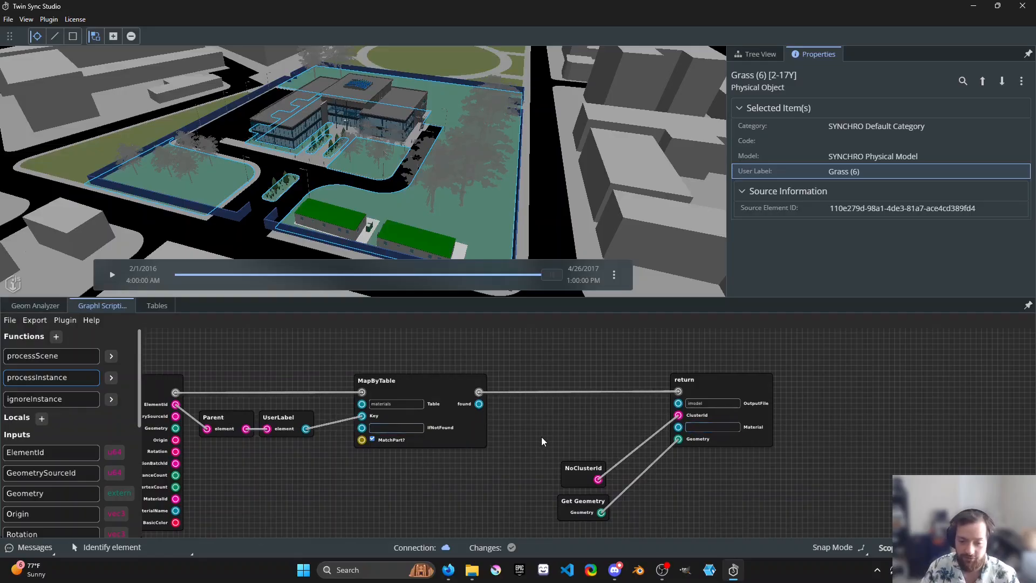
{"action": "left_click_drag", "start_coordinate": [540, 436], "coordinate": [546, 435]}
{"action": "left_click_drag", "start_coordinate": [485, 405], "coordinate": [683, 426]}
{"action": "left_click_drag", "start_coordinate": [561, 442], "coordinate": [600, 434]}
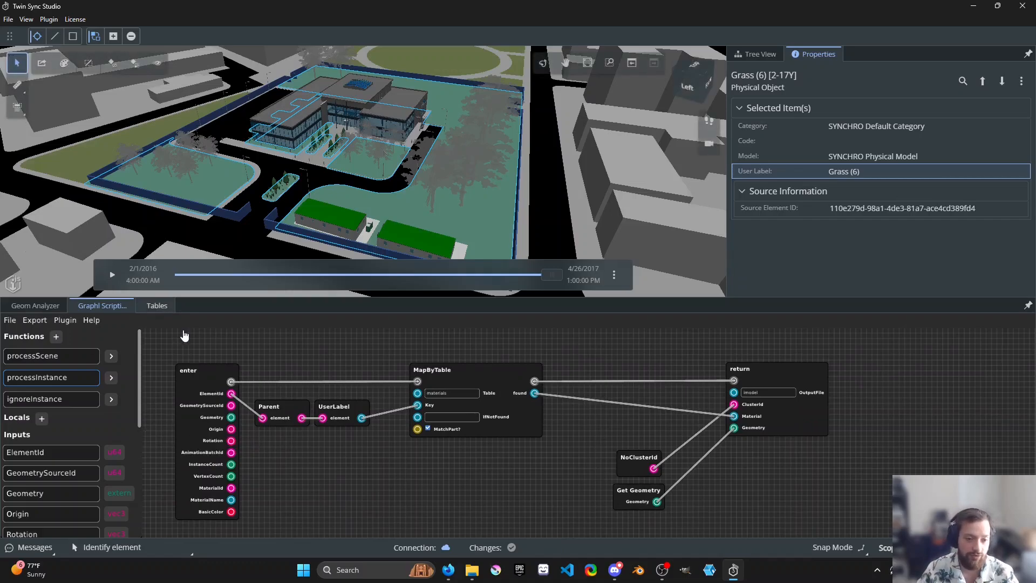
- Examine how the grass row and its material path in the materials table correspond to MapByTable's Key, IfNotFound and found connections
{"action": "left_click", "coordinate": [156, 305]}
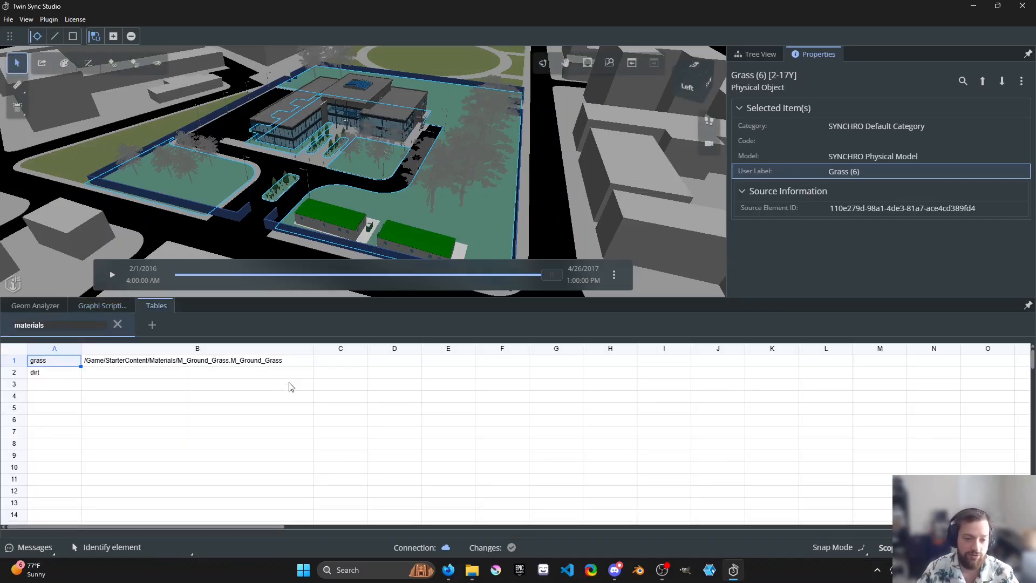
{"action": "left_click", "coordinate": [192, 363]}
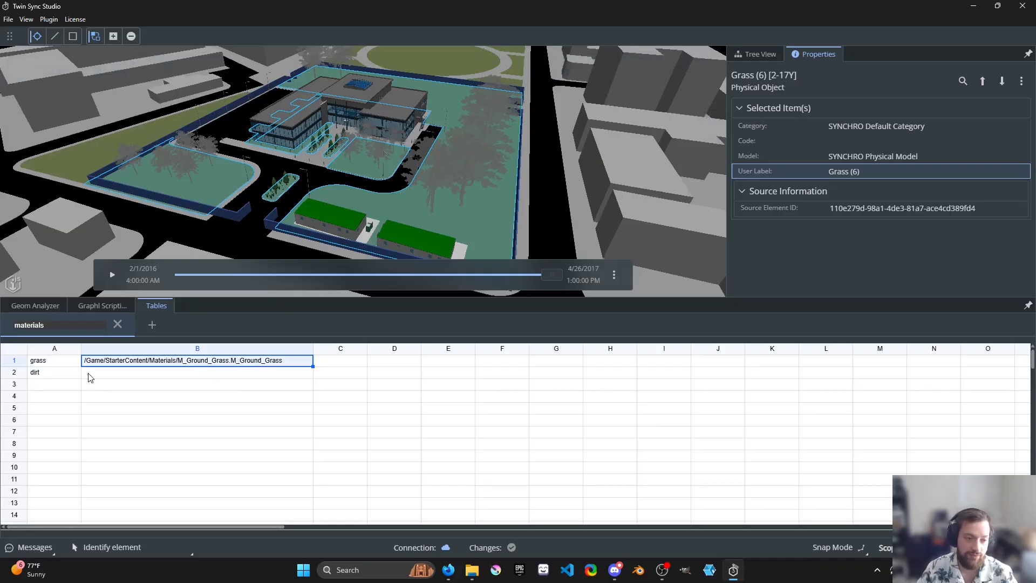
{"action": "left_click", "coordinate": [102, 305]}
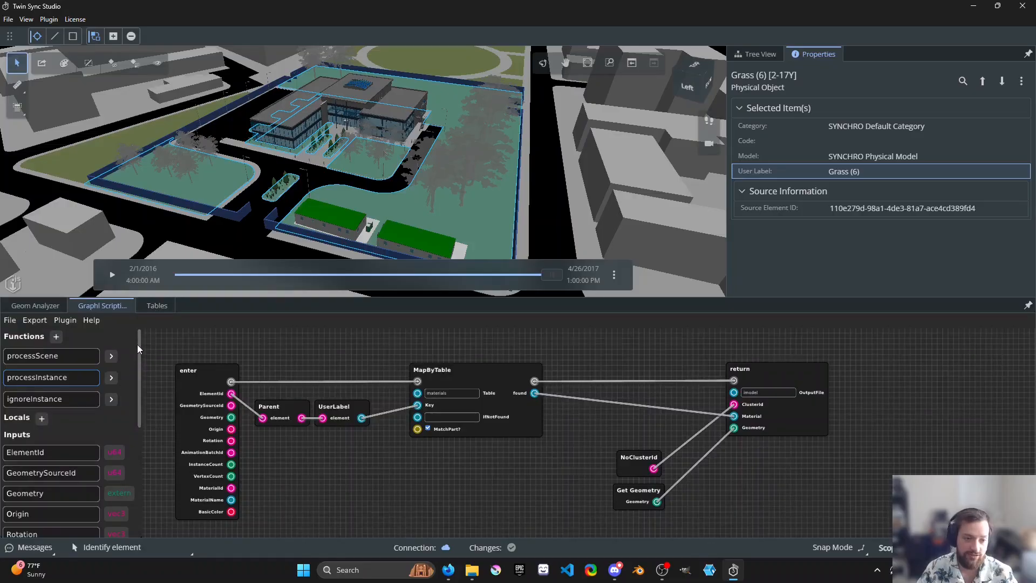
{"action": "left_click", "coordinate": [157, 306]}
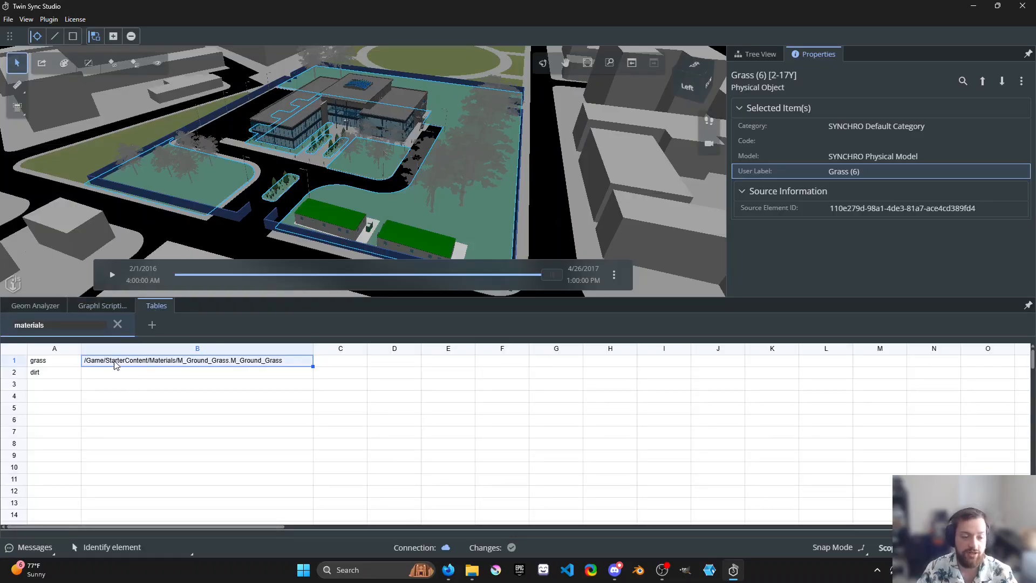
{"action": "left_click", "coordinate": [103, 306]}
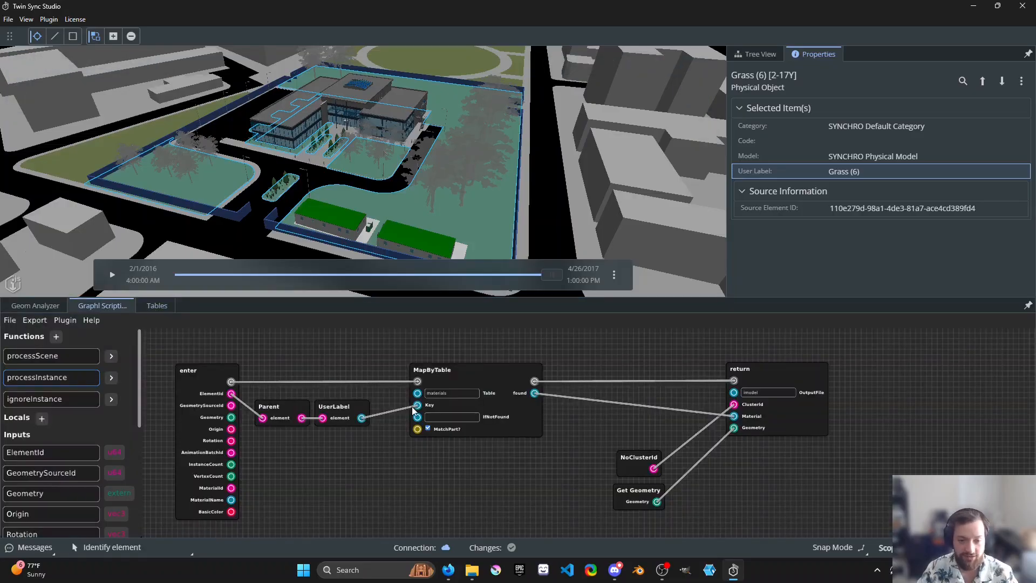
{"action": "left_click", "coordinate": [475, 417]}
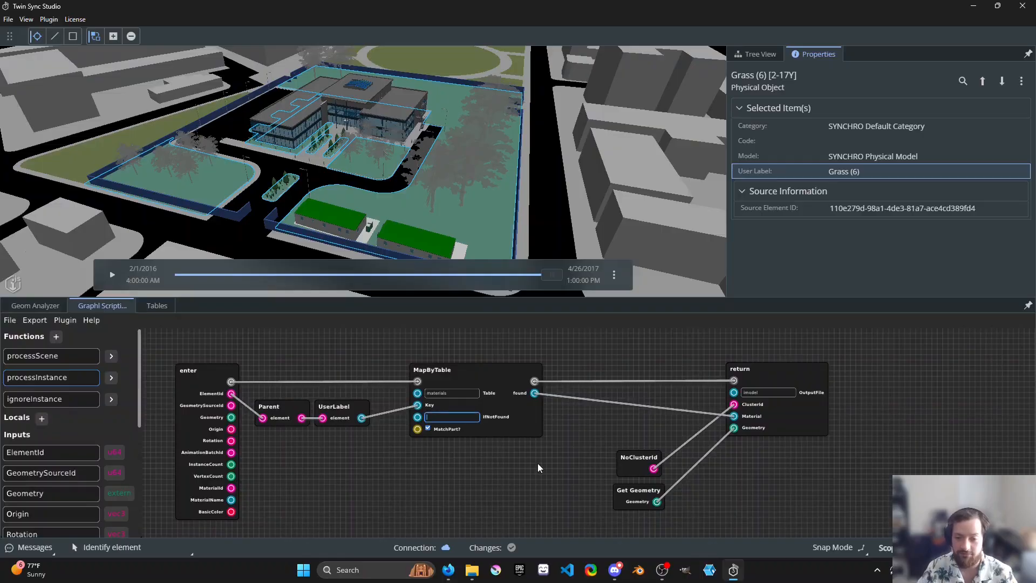
{"action": "left_click_drag", "start_coordinate": [537, 463], "coordinate": [505, 467]}
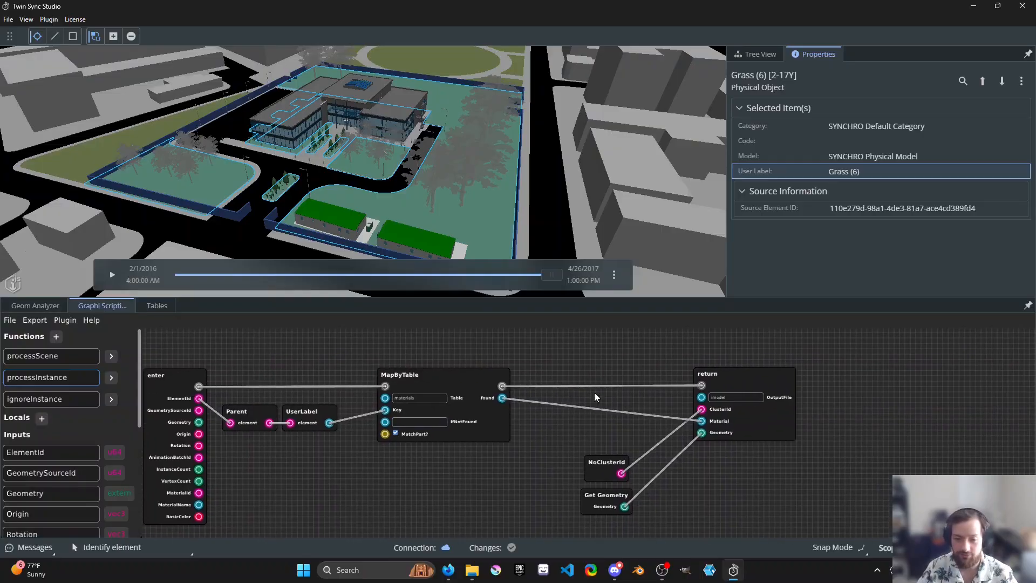
{"action": "left_click_drag", "start_coordinate": [516, 368], "coordinate": [591, 371]}
{"action": "scroll", "coordinate": [591, 371], "scroll_direction": "down", "scroll_amount": 2}
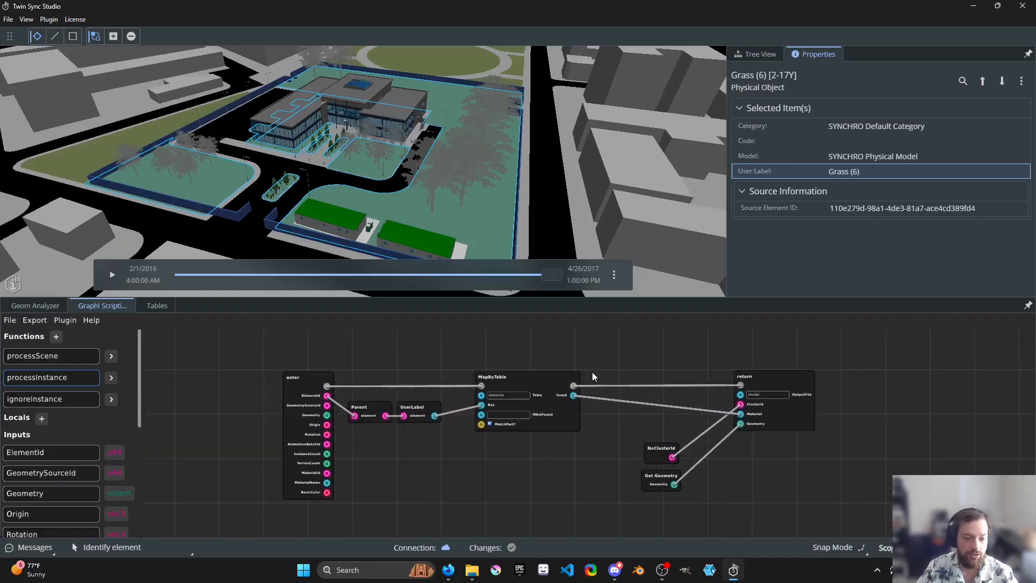
{"action": "scroll", "coordinate": [471, 444], "scroll_direction": "up", "scroll_amount": 2}
{"action": "mouse_move", "coordinate": [511, 456]}
{"action": "left_mouse_down"}
{"action": "mouse_move", "coordinate": [492, 466]}
{"action": "mouse_move", "coordinate": [391, 464]}
{"action": "mouse_move", "coordinate": [510, 458]}
{"action": "left_mouse_up"}
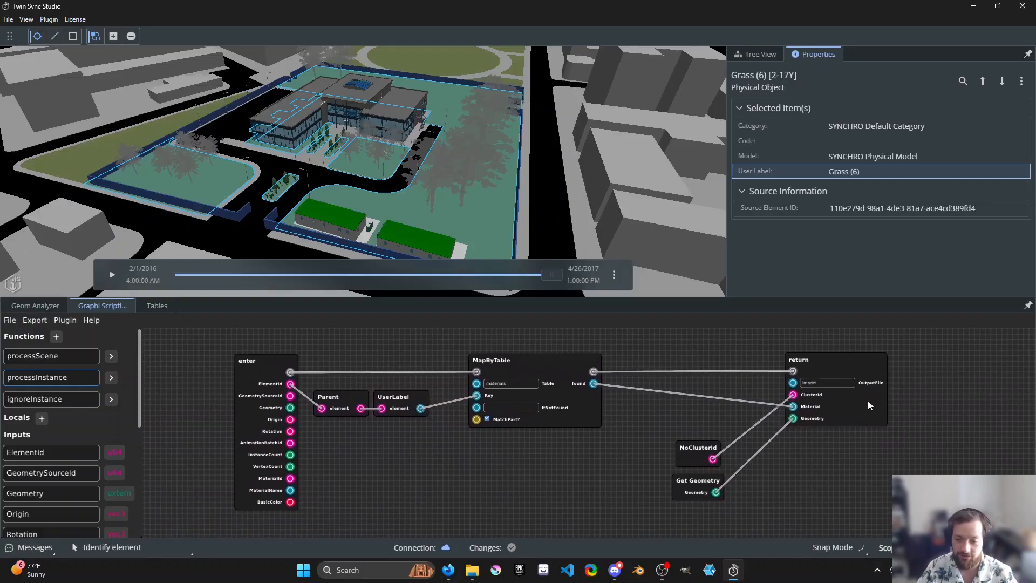
- Tidy the graph by moving the return, NoClusterId and Get Geometry nodes closer to MapByTable
{"action": "left_click_drag", "start_coordinate": [869, 405], "coordinate": [818, 407]}
{"action": "left_click_drag", "start_coordinate": [696, 450], "coordinate": [654, 447]}
{"action": "left_click_drag", "start_coordinate": [681, 488], "coordinate": [642, 489]}
- Export the iModel by script as an Unreal Datasmith named synchro-construction-training-demo-proj1 Export in the TwinSyncStudioExports folder
{"action": "left_click_drag", "start_coordinate": [384, 457], "coordinate": [325, 446]}
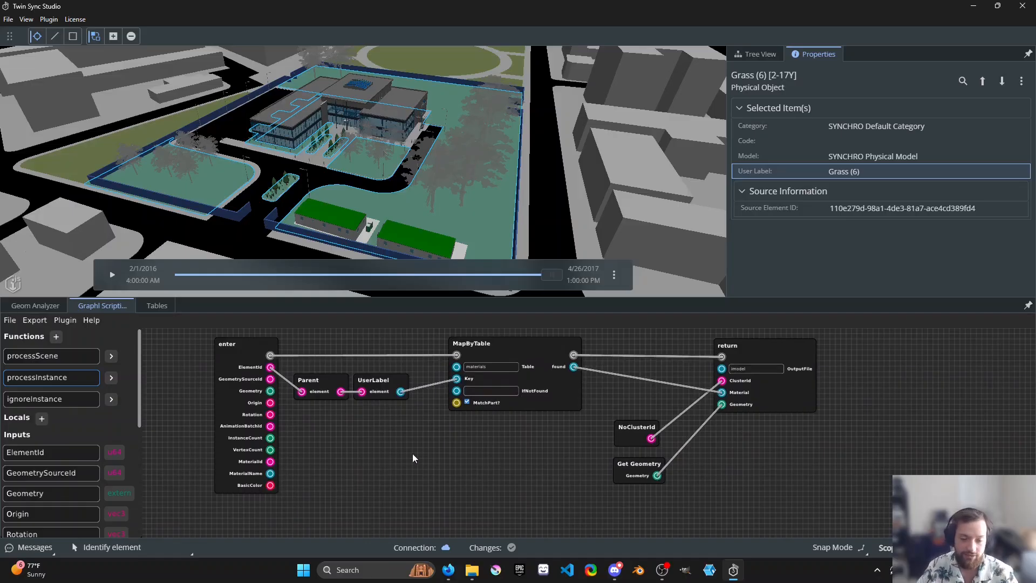
{"action": "left_click_drag", "start_coordinate": [453, 449], "coordinate": [431, 456]}
{"action": "left_click_drag", "start_coordinate": [543, 431], "coordinate": [524, 435]}
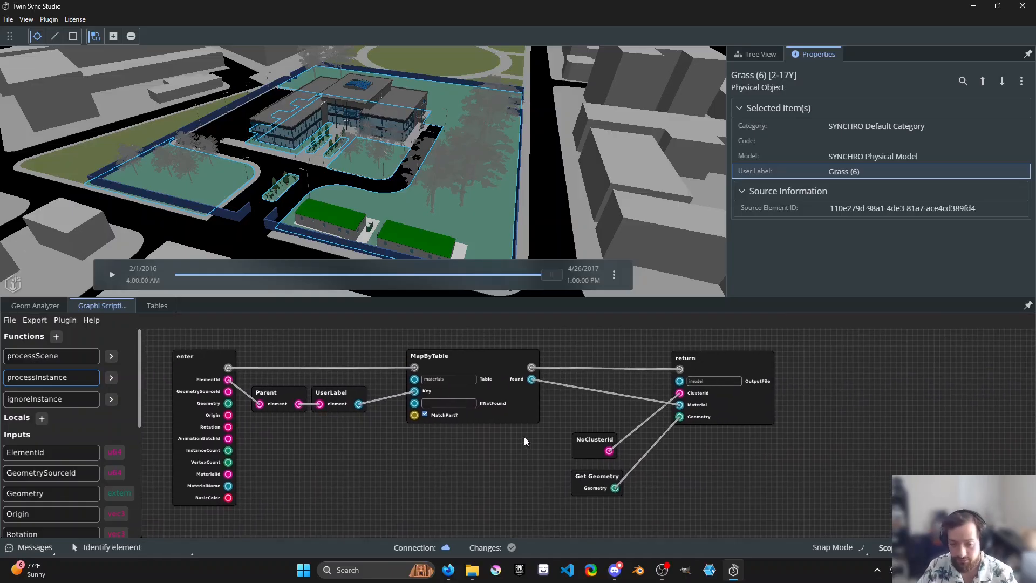
{"action": "left_click_drag", "start_coordinate": [295, 428], "coordinate": [309, 427]}
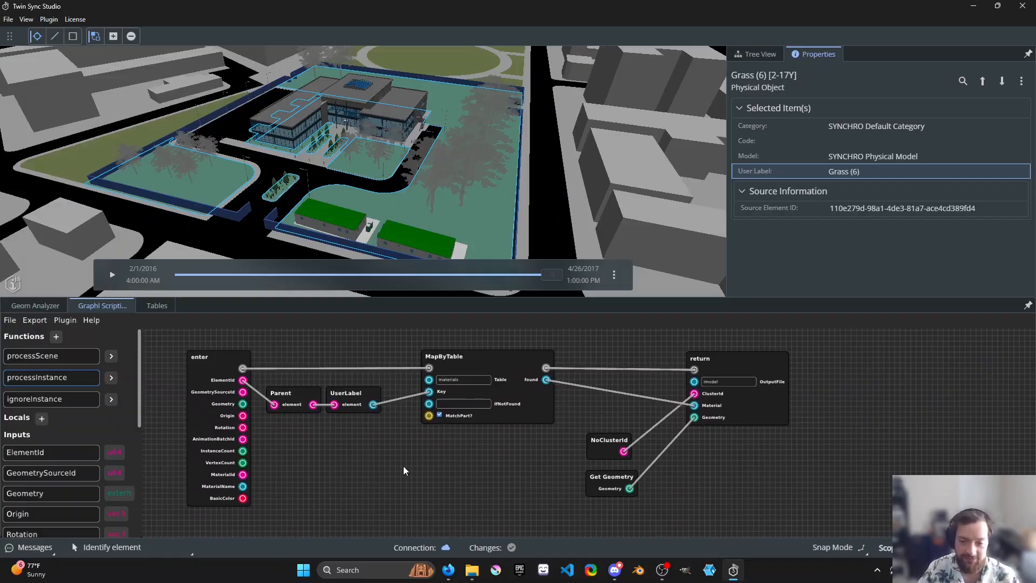
{"action": "left_click_drag", "start_coordinate": [404, 466], "coordinate": [397, 475]}
{"action": "left_click_drag", "start_coordinate": [342, 351], "coordinate": [346, 360]}
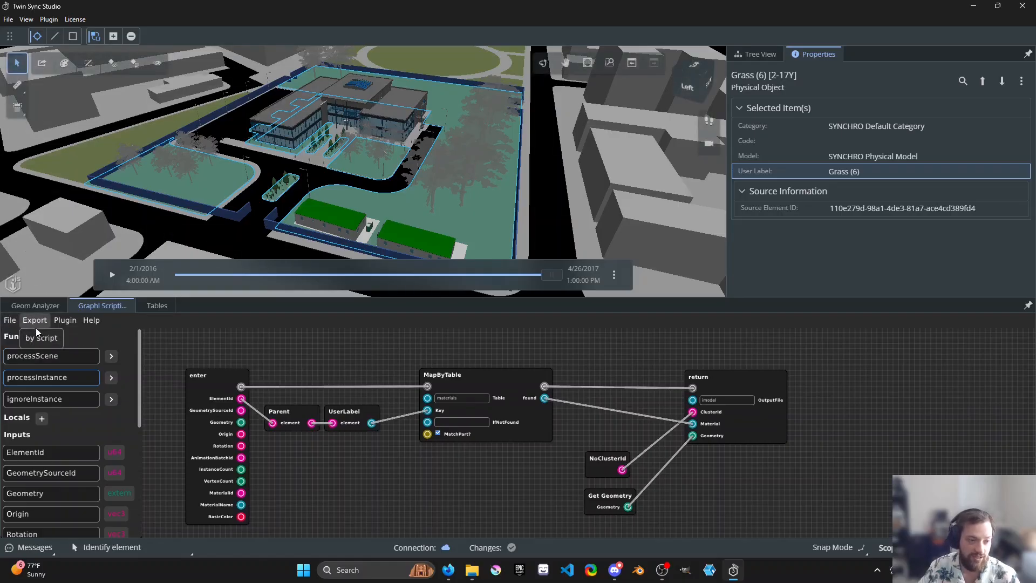
{"action": "left_click", "coordinate": [38, 341]}
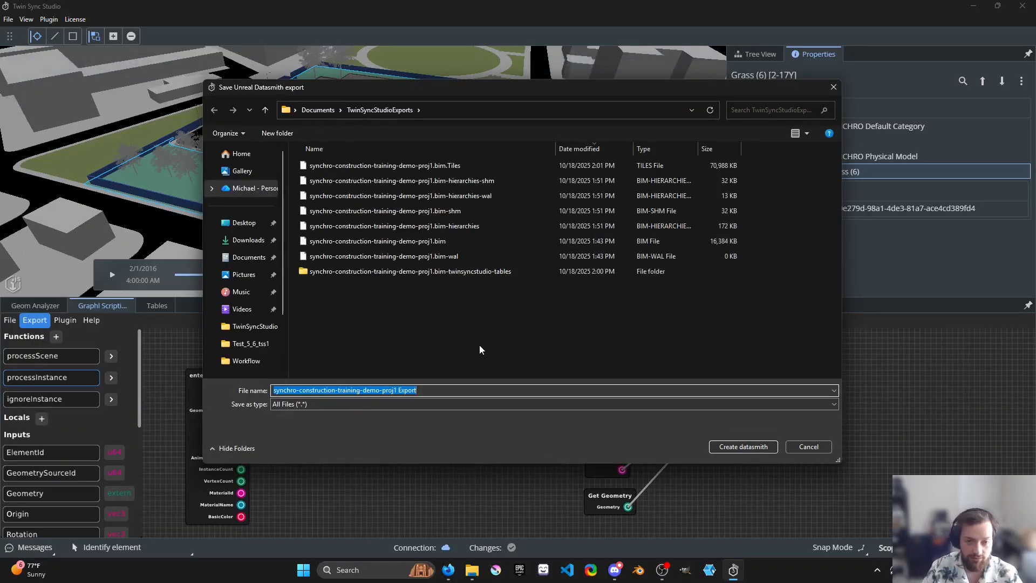
{"action": "key", "text": "Return"}
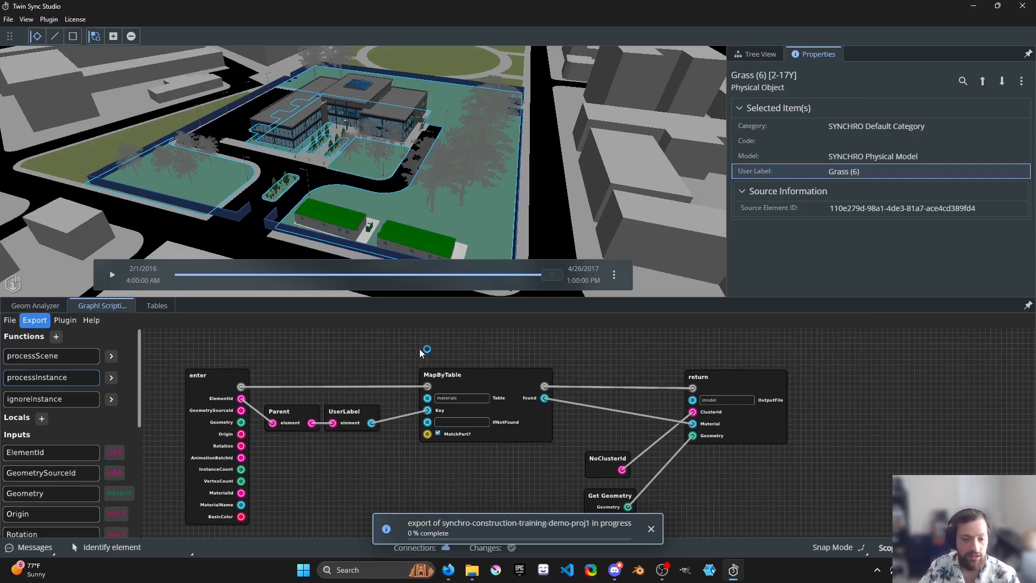
- Start installing the Unreal plugin and browse to the Test_5_6_tss1 project folder
{"action": "left_click_drag", "start_coordinate": [416, 349], "coordinate": [442, 350]}
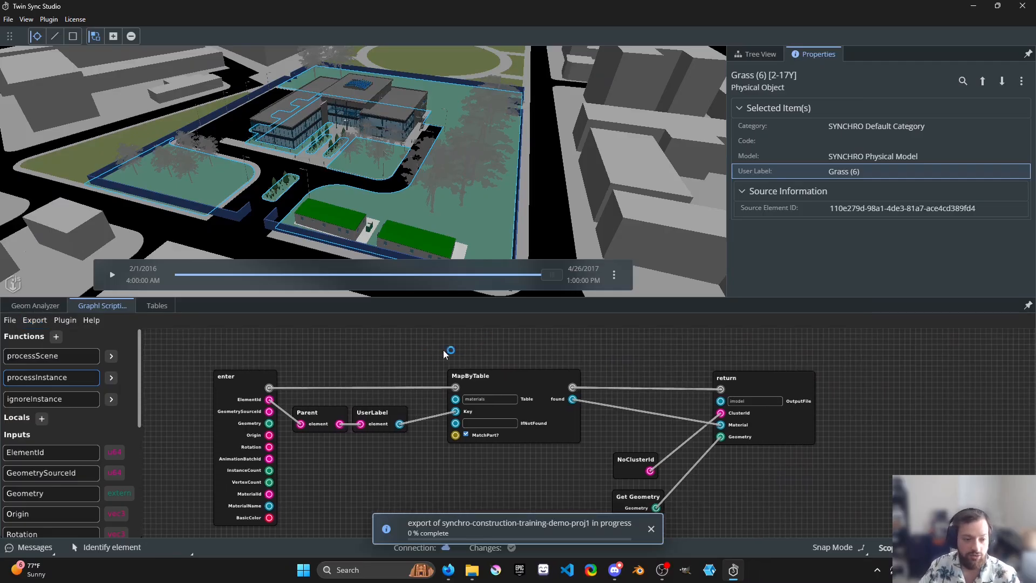
{"action": "left_click", "coordinate": [61, 320]}
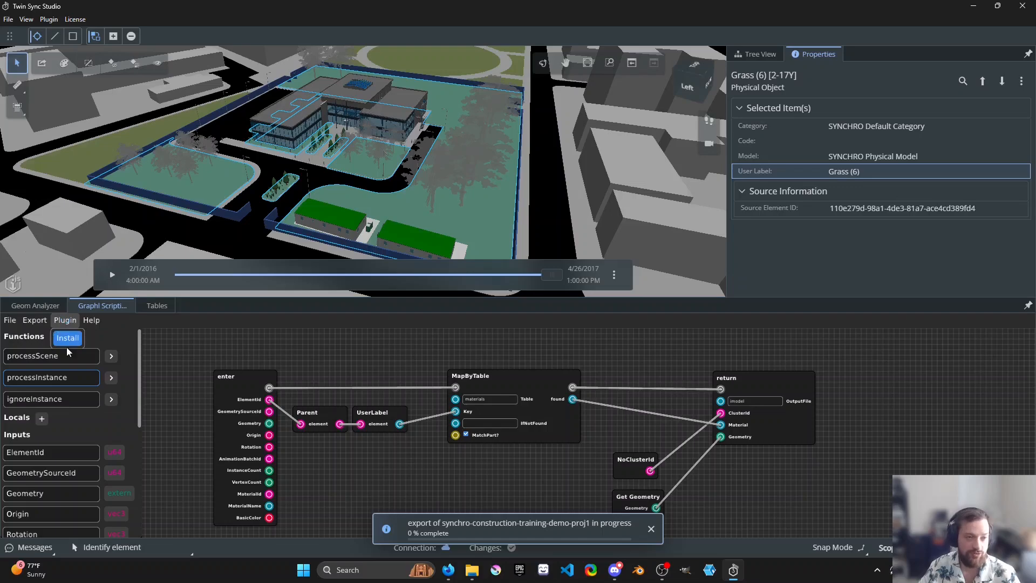
{"action": "left_click", "coordinate": [49, 18]}
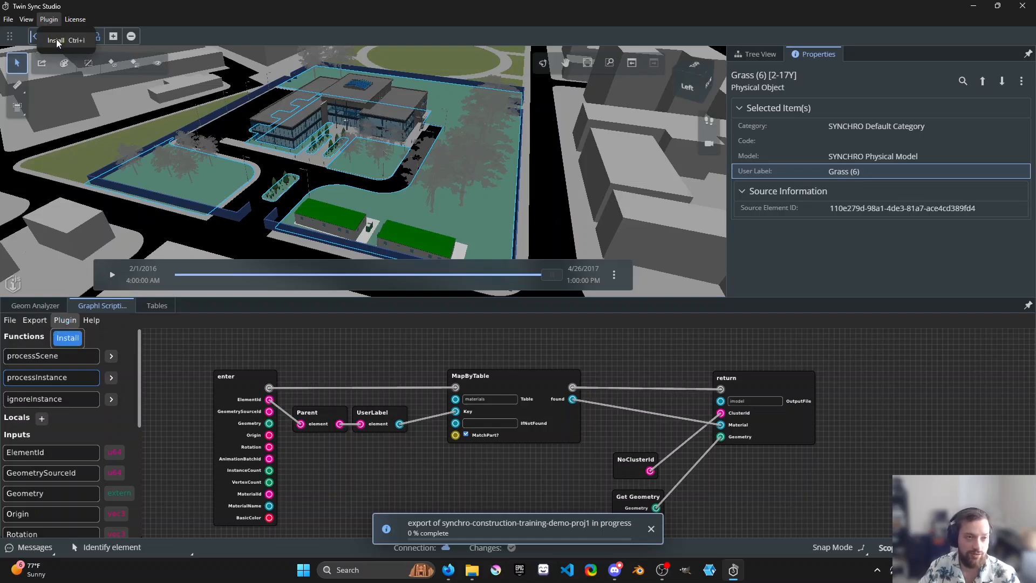
{"action": "left_click", "coordinate": [57, 41]}
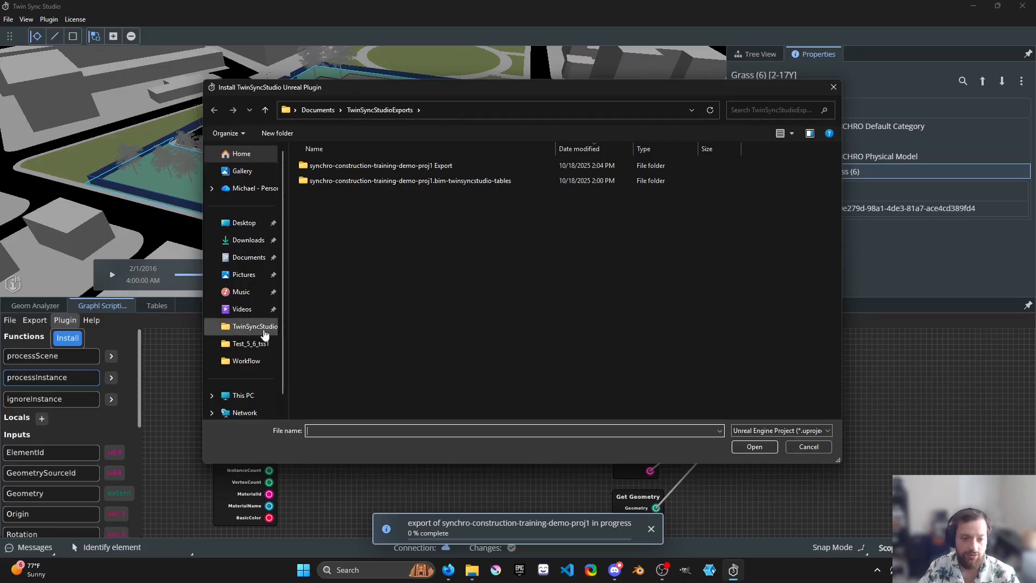
{"action": "left_click", "coordinate": [256, 346]}
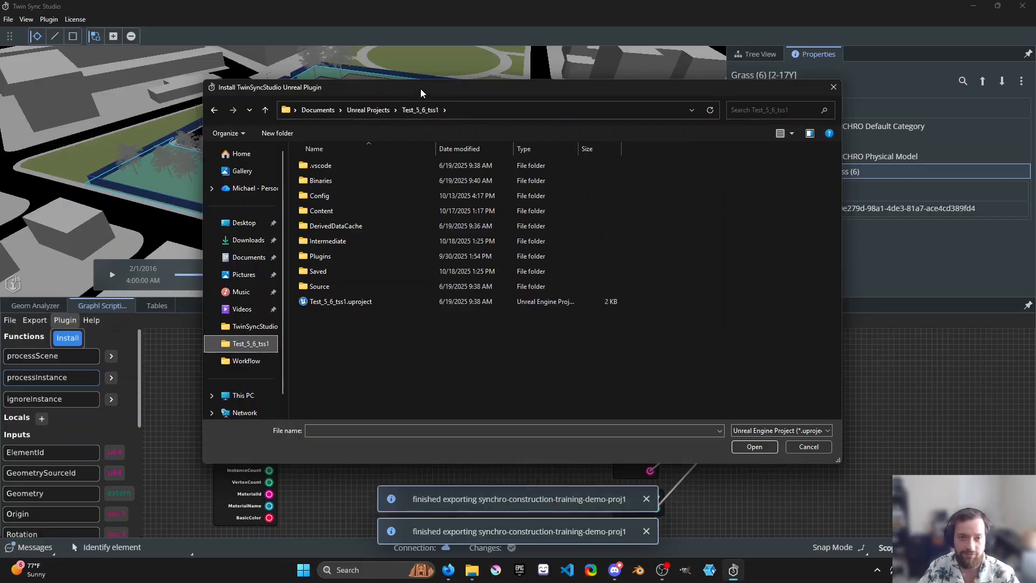
{"action": "left_click_drag", "start_coordinate": [420, 89], "coordinate": [448, 82]}
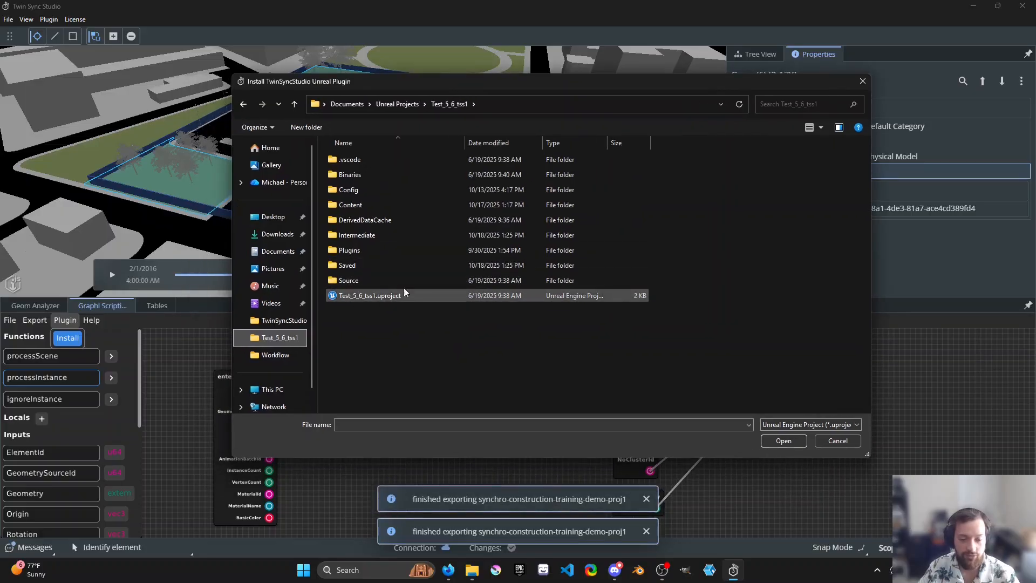
- Switch to the Epic Games Launcher and launch Unreal Engine 5.6.1 from the library
{"action": "left_click", "coordinate": [519, 570]}
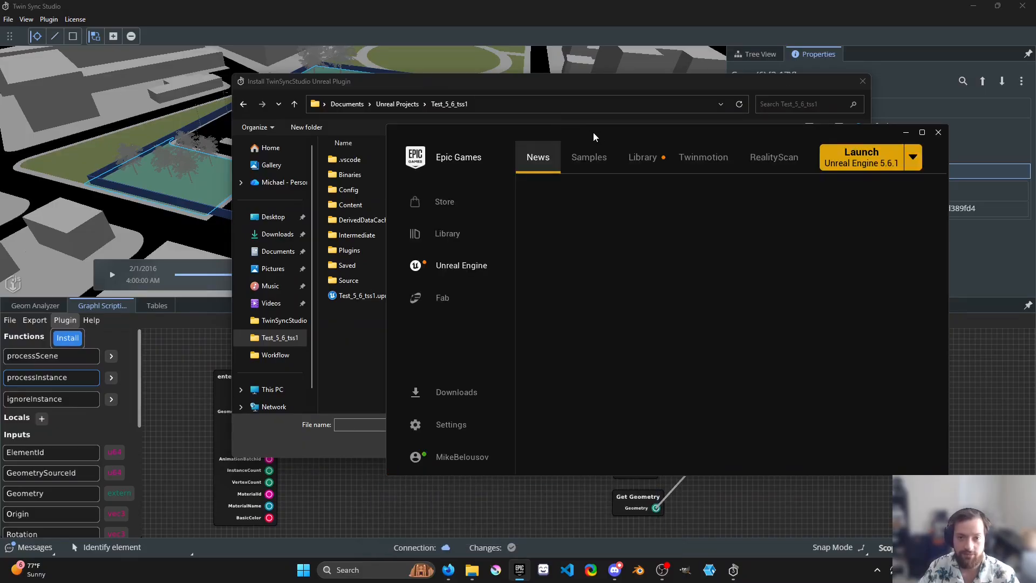
{"action": "mouse_move", "coordinate": [607, 130]}
{"action": "left_mouse_down"}
{"action": "mouse_move", "coordinate": [659, 235]}
{"action": "mouse_move", "coordinate": [622, 120]}
{"action": "left_mouse_up"}
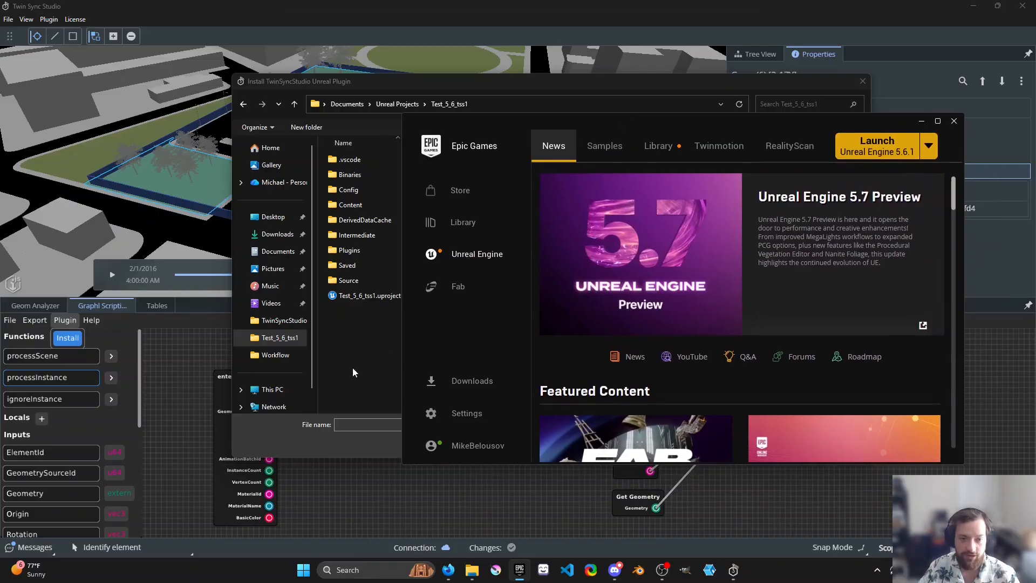
{"action": "left_click", "coordinate": [657, 147]}
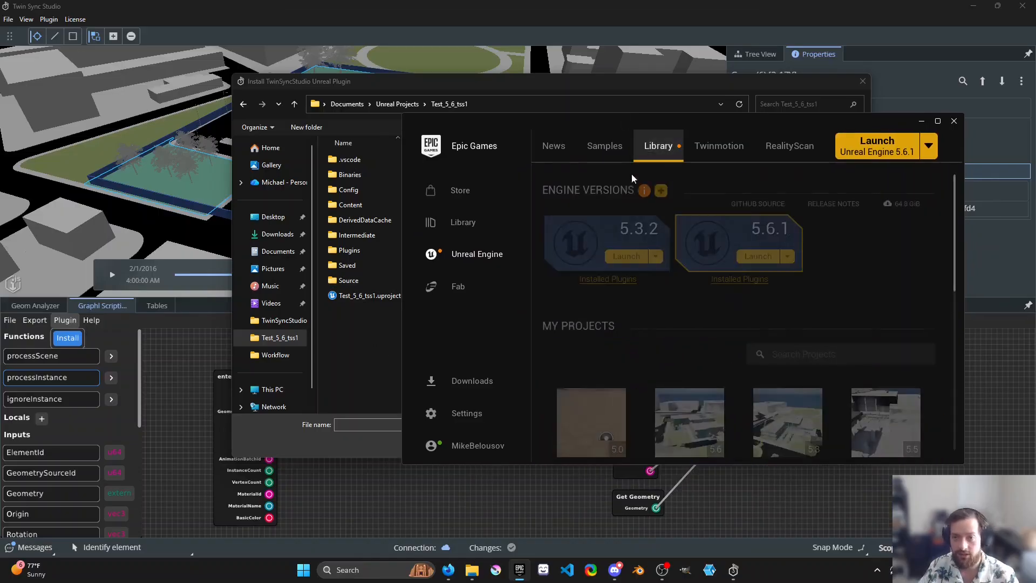
{"action": "left_click", "coordinate": [758, 257]}
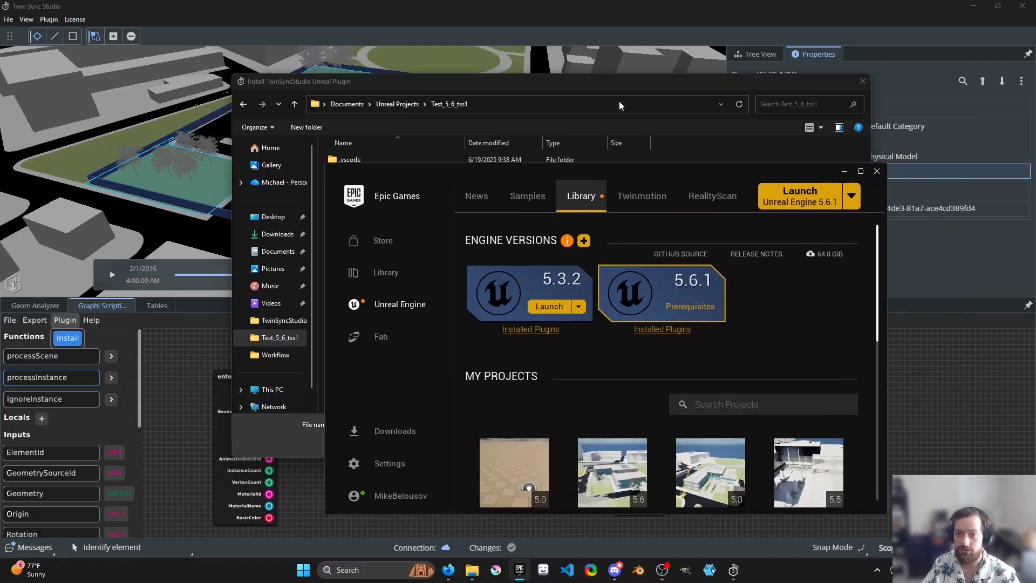
{"action": "key", "text": "alt+Tab"}
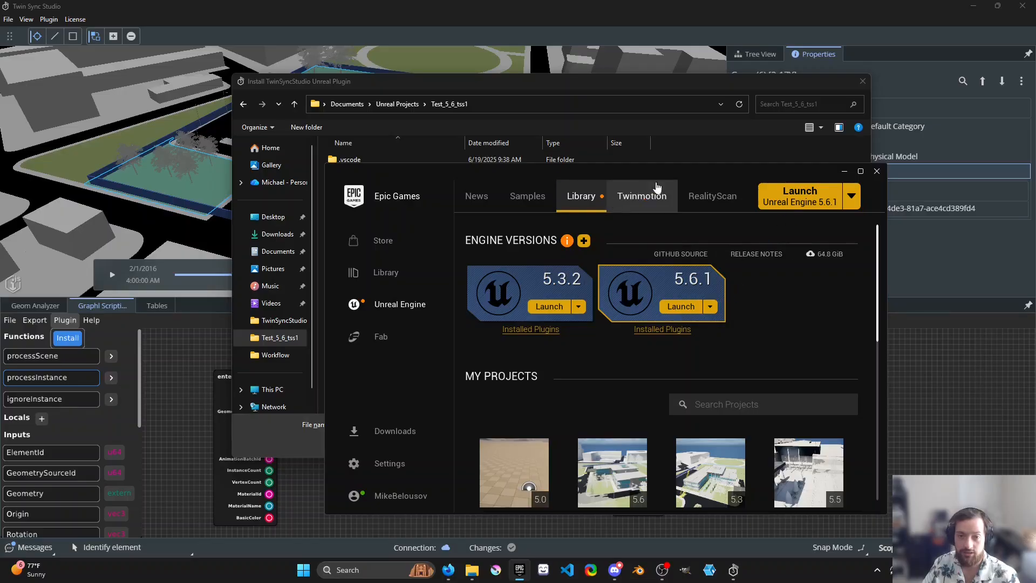
{"action": "mouse_move", "coordinate": [668, 174]}
{"action": "left_mouse_down"}
{"action": "mouse_move", "coordinate": [653, 188]}
{"action": "mouse_move", "coordinate": [648, 168]}
{"action": "left_mouse_up"}
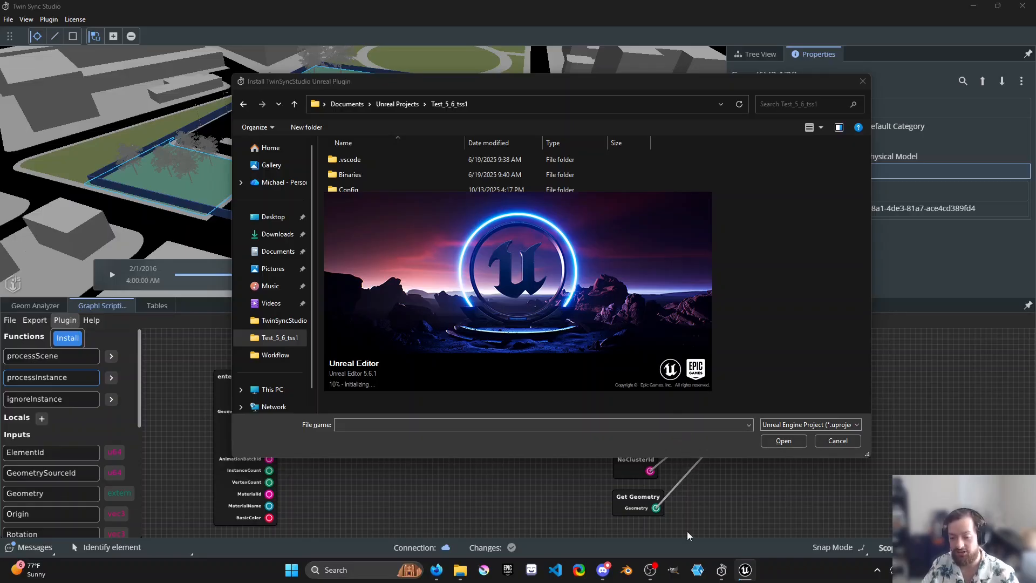
{"action": "left_click", "coordinate": [721, 570]}
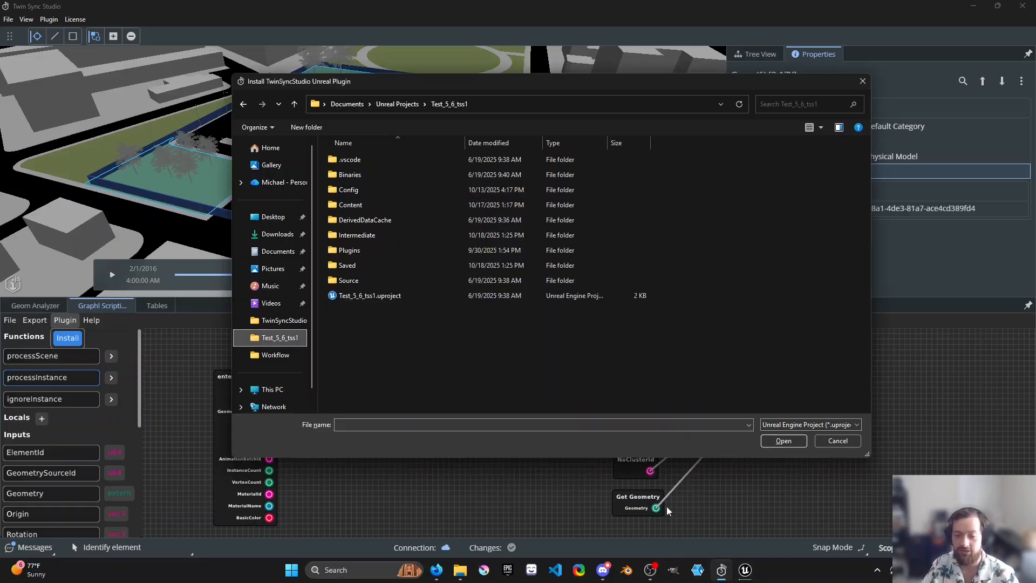
{"action": "left_click", "coordinate": [508, 570]}
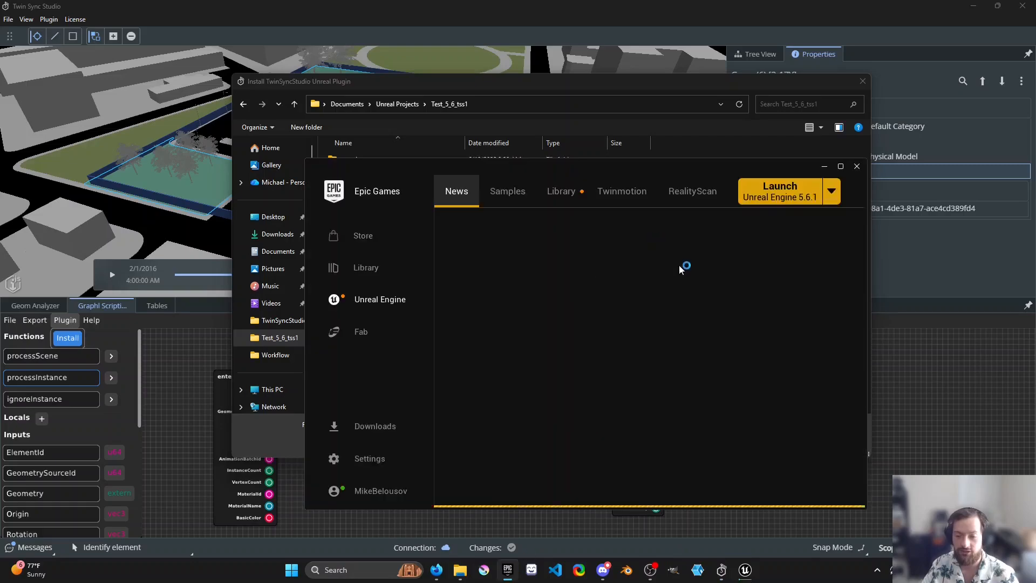
{"action": "left_click", "coordinate": [744, 571]}
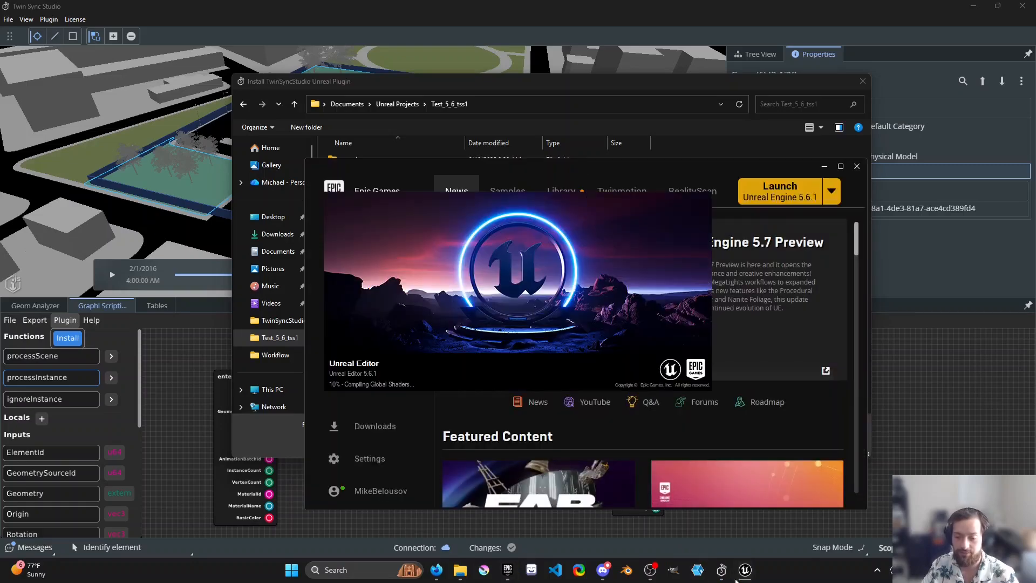
{"action": "left_click", "coordinate": [822, 167]}
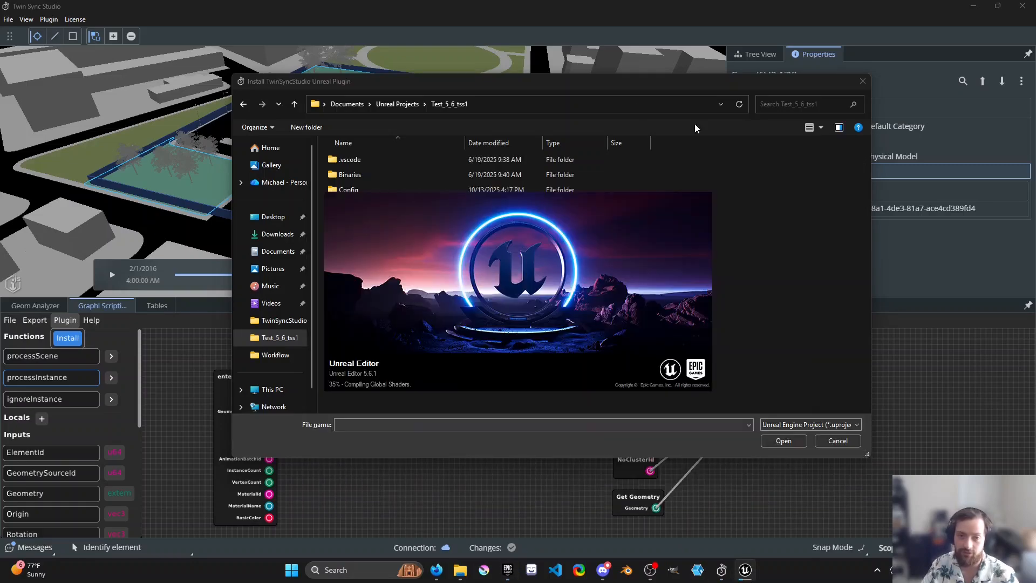
{"action": "left_click", "coordinate": [189, 309]}
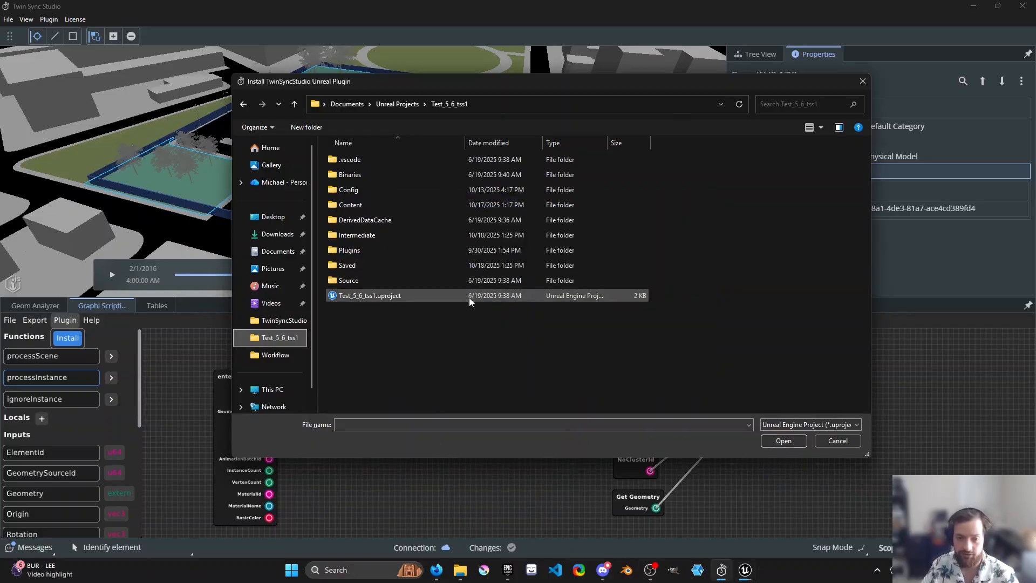
- View the Architecture templates in the Unreal Project Browser, then close it without creating a project
{"action": "left_click", "coordinate": [746, 570]}
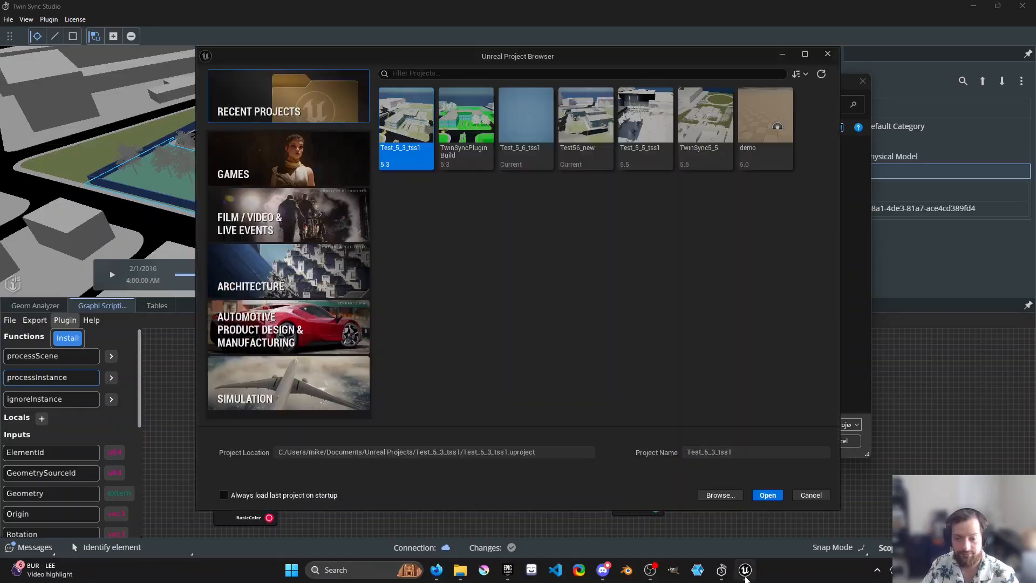
{"action": "left_click", "coordinate": [278, 260]}
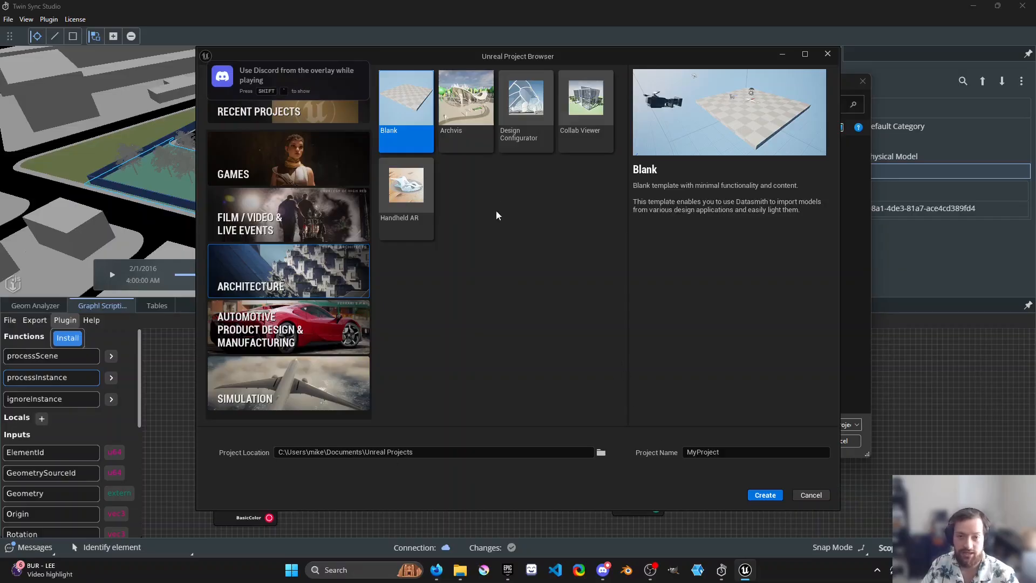
{"action": "left_click", "coordinate": [827, 54]}
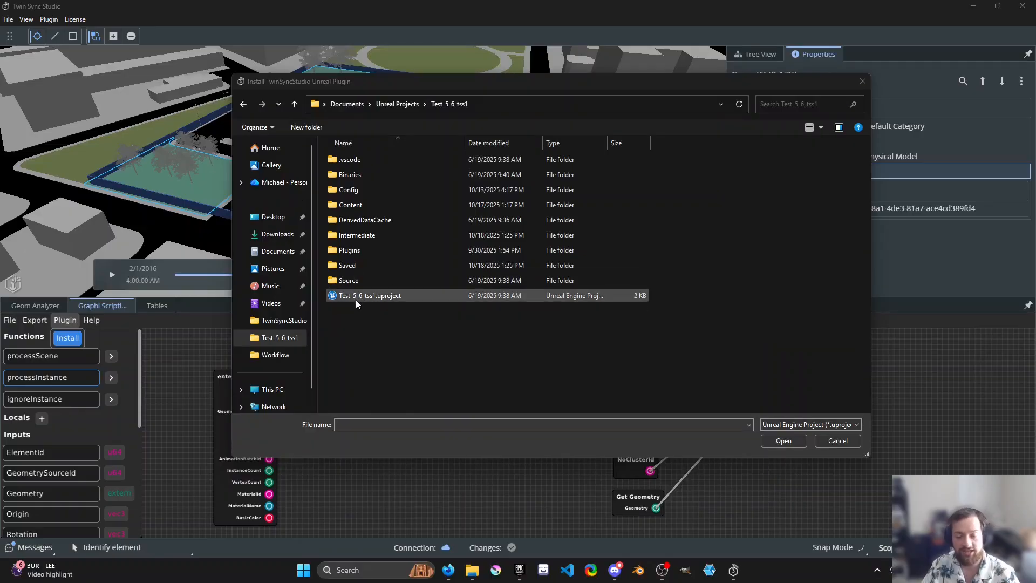
{"action": "left_click_drag", "start_coordinate": [402, 82], "coordinate": [395, 115]}
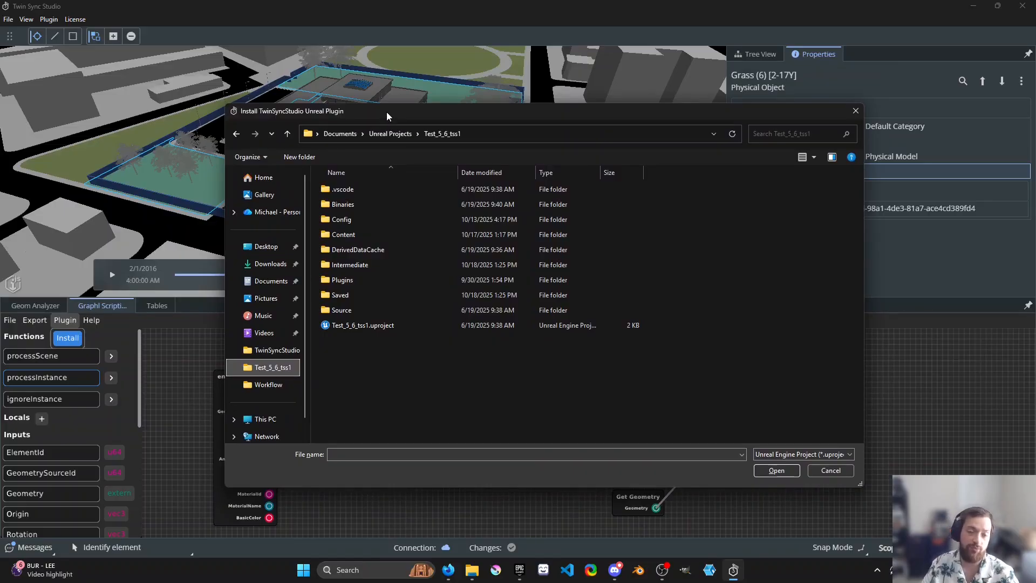
{"action": "left_click_drag", "start_coordinate": [387, 112], "coordinate": [382, 105]}
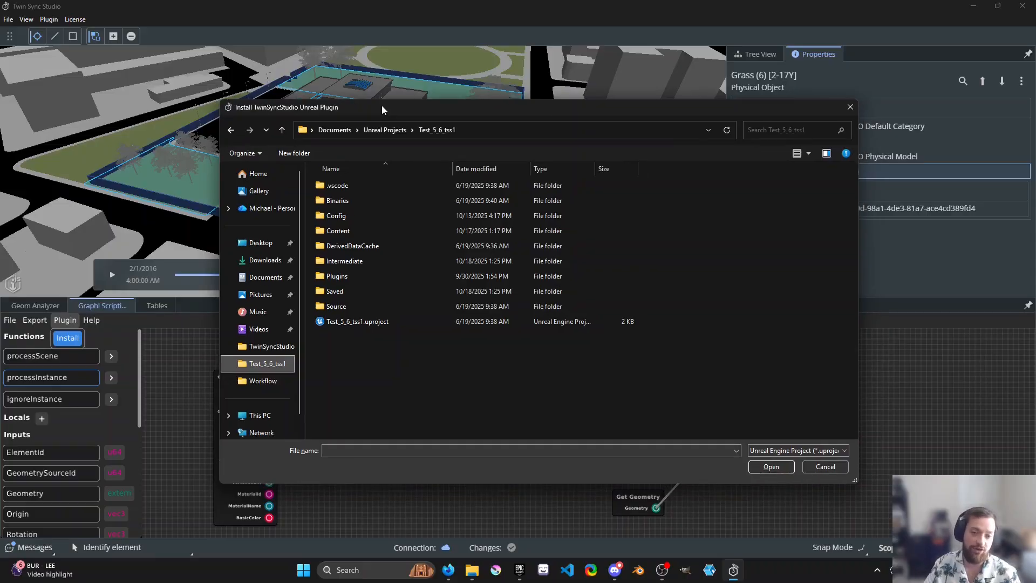
{"action": "left_click_drag", "start_coordinate": [381, 107], "coordinate": [377, 104]}
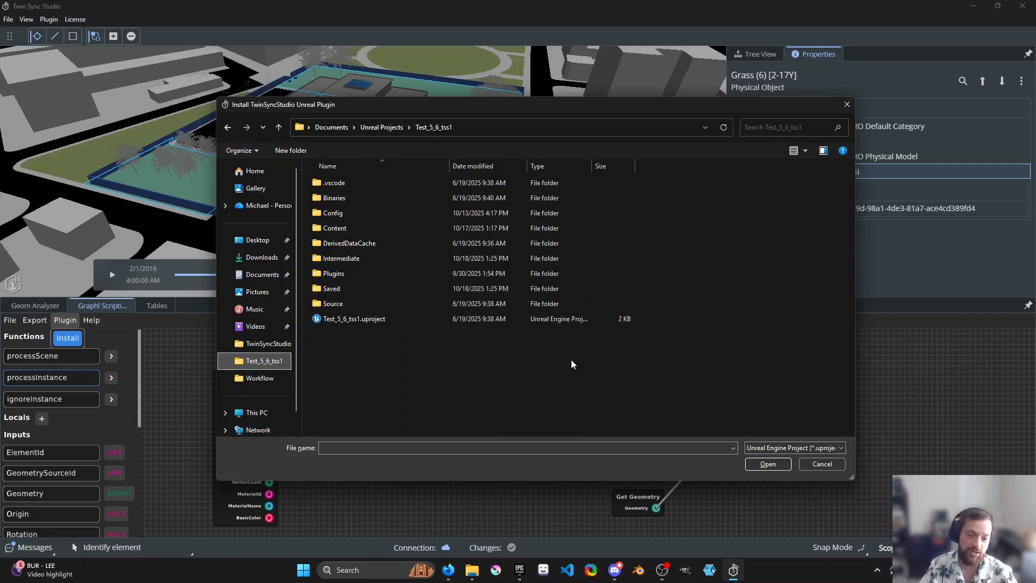
- Switch to Firefox and examine the Unreal and Visual Studio Build Tools system requirements in the Twin Sync Studio user manual
{"action": "left_click", "coordinate": [448, 572]}
{"action": "scroll", "coordinate": [462, 380], "scroll_direction": "down", "scroll_amount": 4}
{"action": "scroll", "coordinate": [426, 488], "scroll_direction": "up", "scroll_amount": 2}
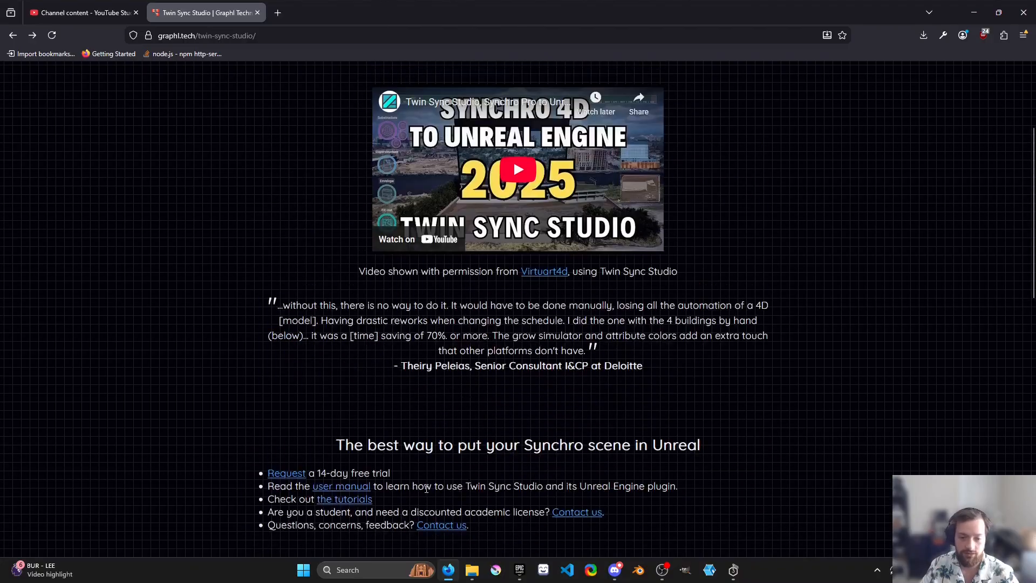
{"action": "left_click", "coordinate": [334, 486]}
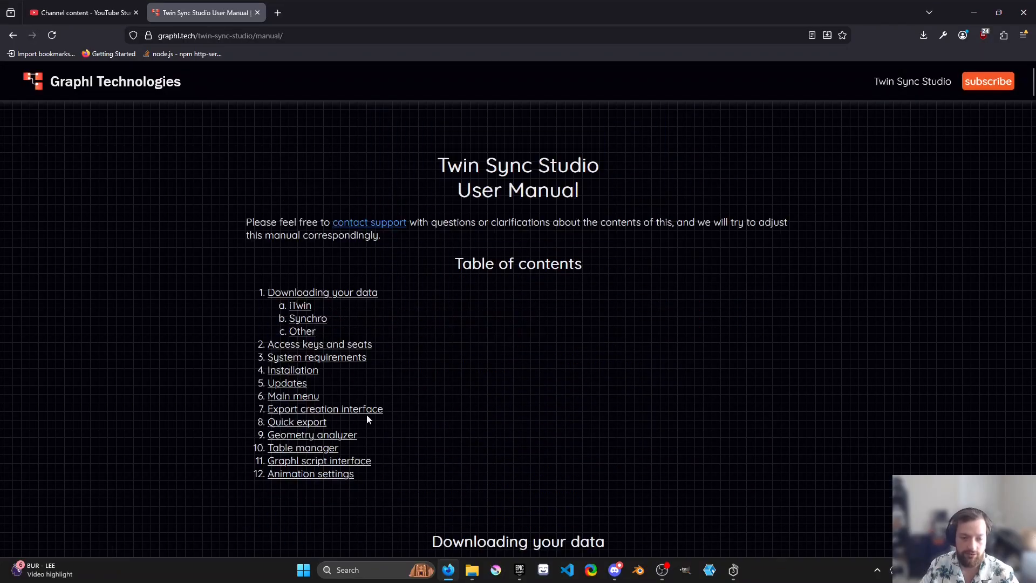
{"action": "left_click", "coordinate": [341, 359]}
{"action": "scroll", "coordinate": [321, 210], "scroll_direction": "down", "scroll_amount": 2}
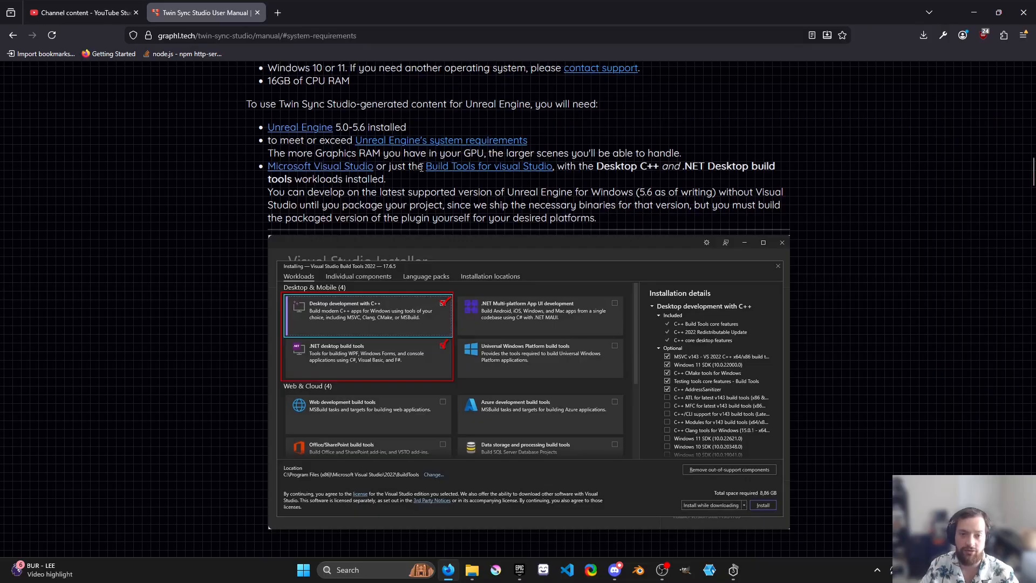
{"action": "left_click_drag", "start_coordinate": [415, 167], "coordinate": [568, 164]}
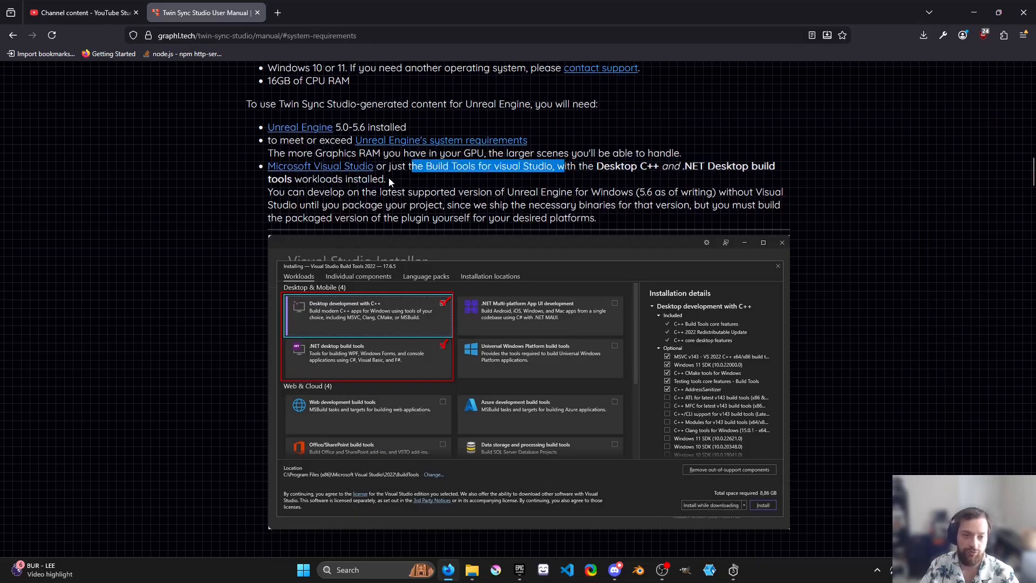
{"action": "left_click_drag", "start_coordinate": [390, 180], "coordinate": [263, 174]}
{"action": "left_click", "coordinate": [261, 180]}
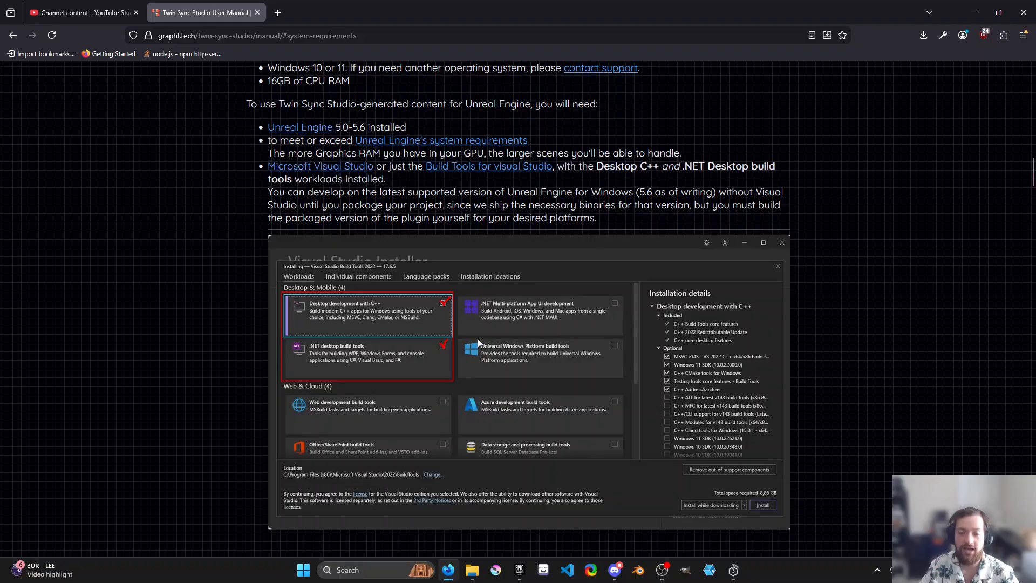
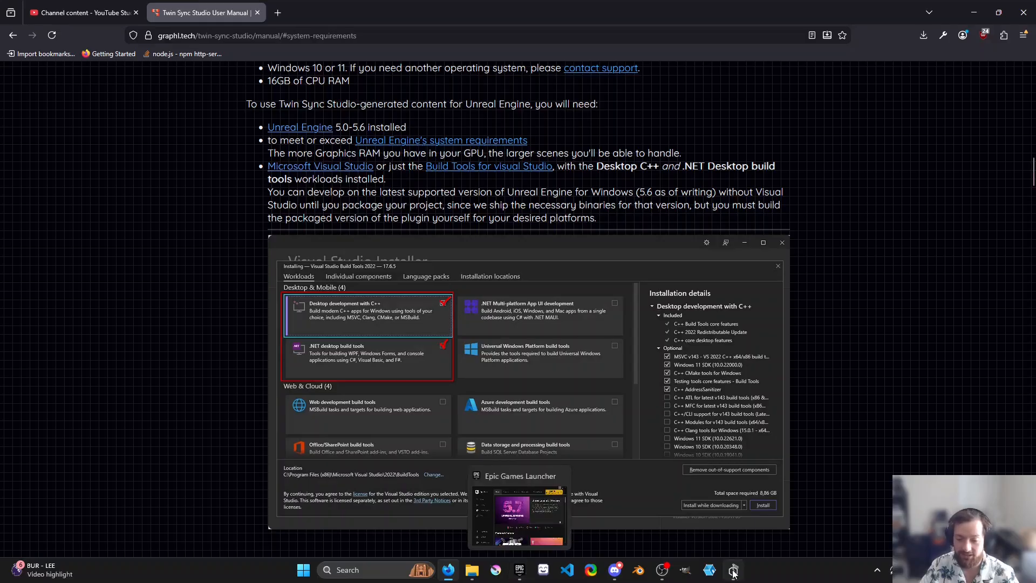
- Return to Twin Sync Studio and try to install the Unreal plugin into Test_5_6_tss1.uproject
{"action": "left_click", "coordinate": [472, 570]}
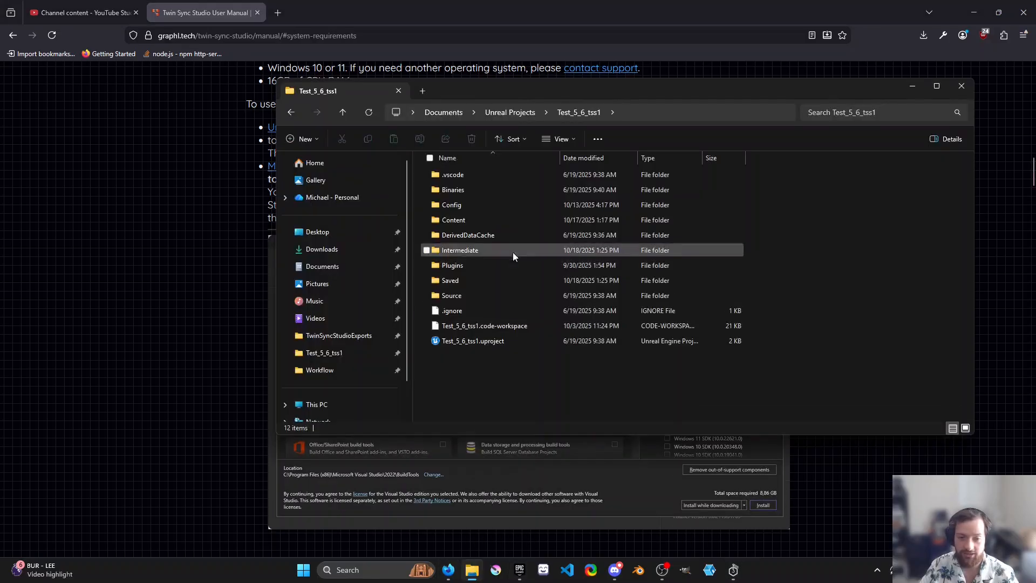
{"action": "left_click", "coordinate": [744, 528]}
{"action": "left_click", "coordinate": [733, 570]}
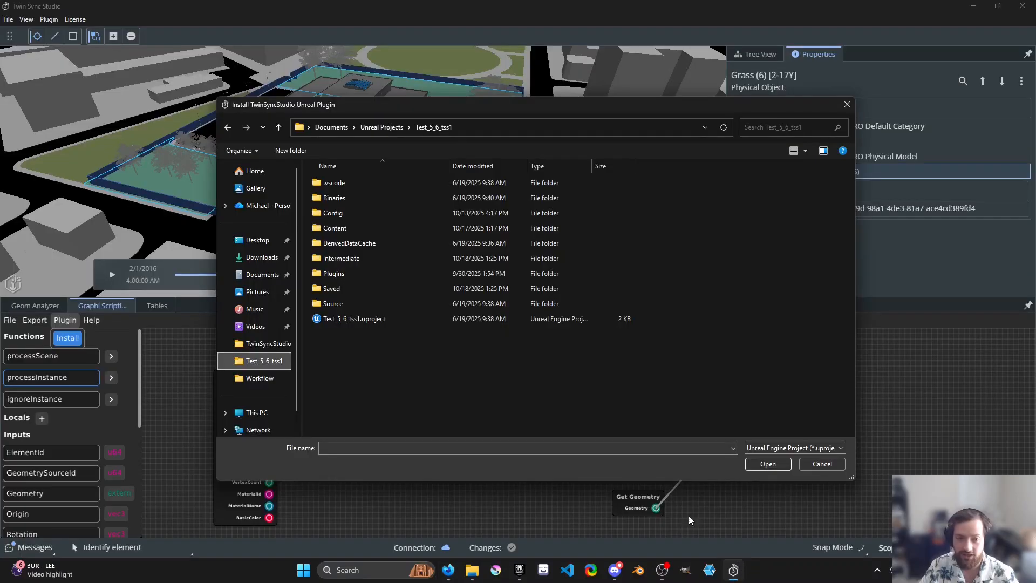
{"action": "left_click", "coordinate": [355, 319]}
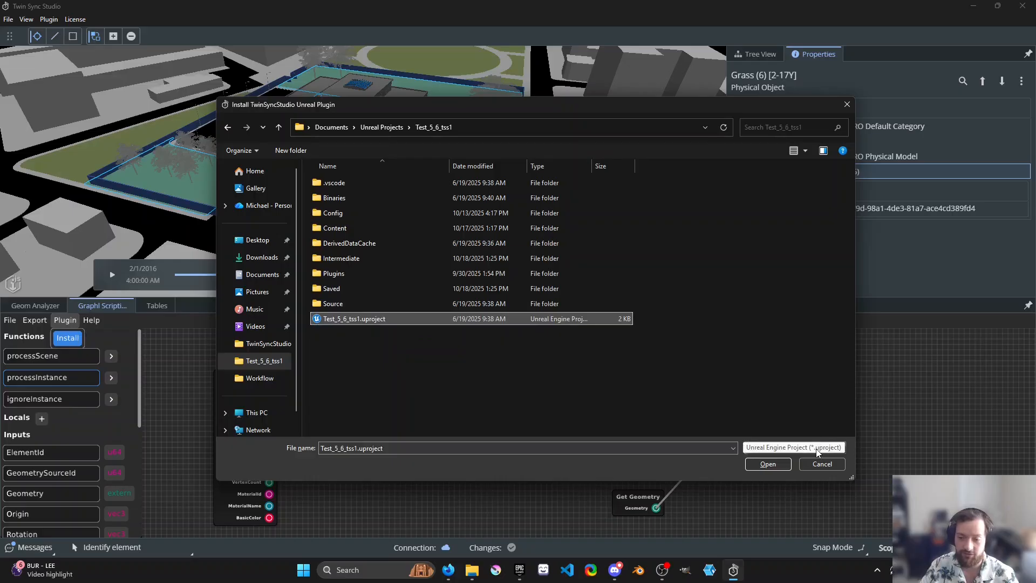
{"action": "left_click", "coordinate": [768, 465]}
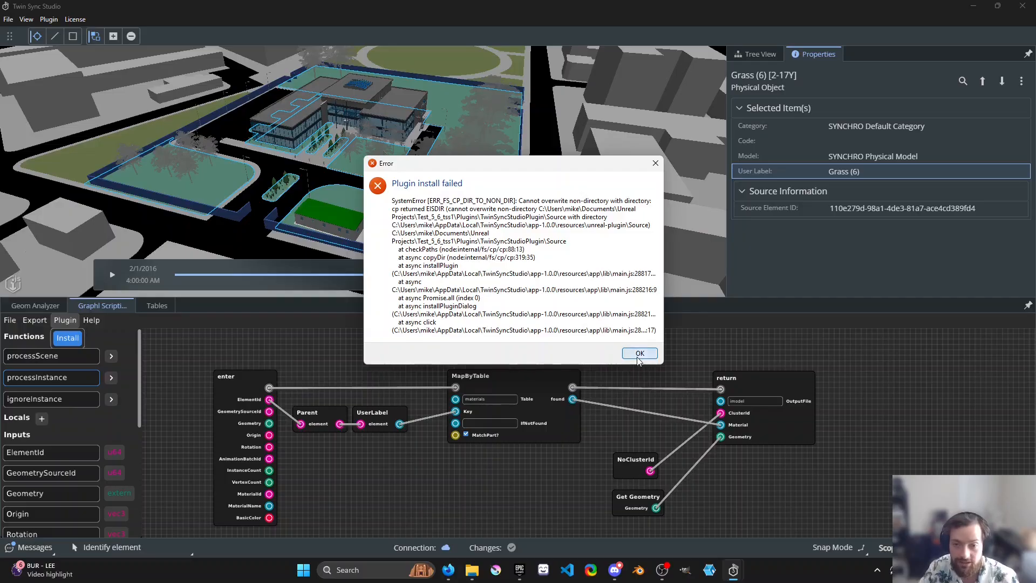
{"action": "left_click", "coordinate": [640, 354]}
- Switch to File Explorer and delete the TwinSyncStudioPlugin folder from the Test_5_6_tss1 project's Plugins folder
{"action": "left_click", "coordinate": [468, 574]}
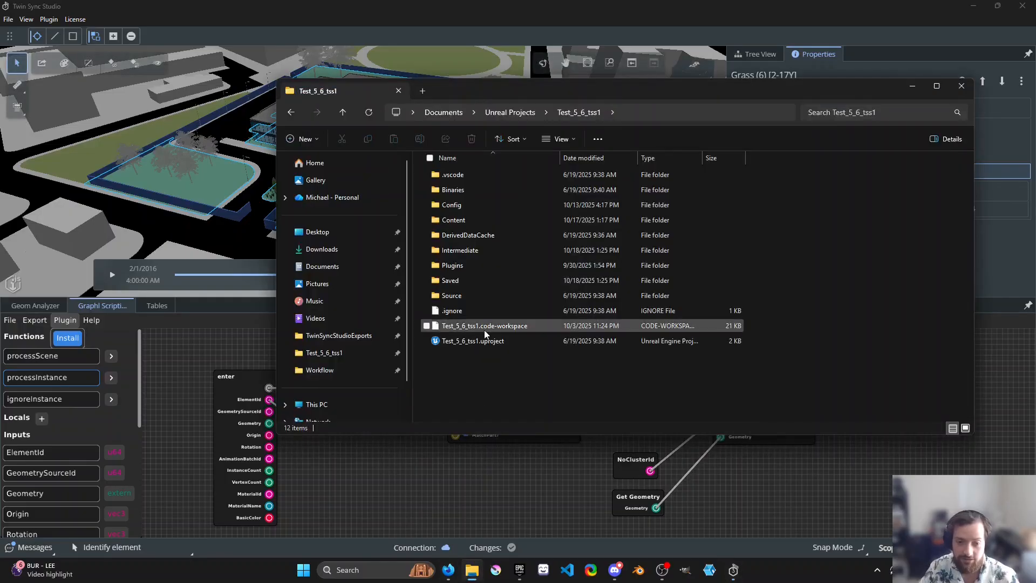
{"action": "double_click", "coordinate": [452, 266]}
{"action": "left_click", "coordinate": [477, 174]}
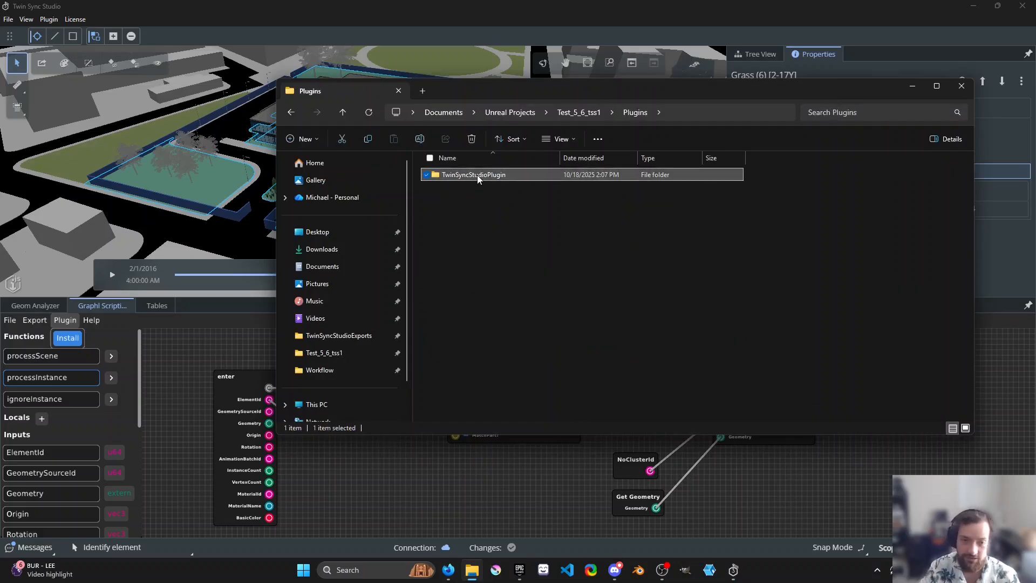
{"action": "key", "text": "Delete"}
{"action": "left_click", "coordinate": [583, 112]}
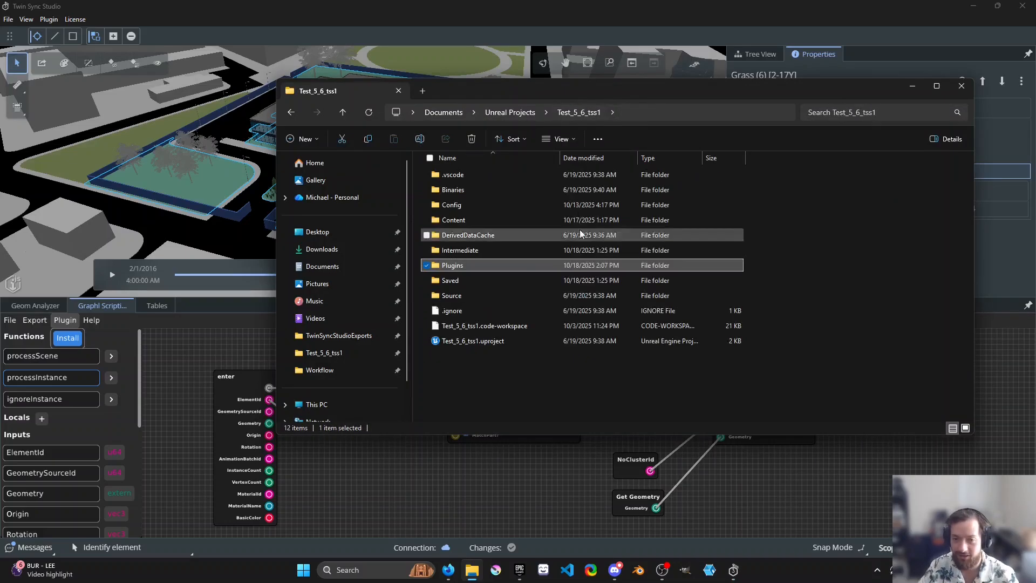
{"action": "left_click", "coordinate": [468, 342]}
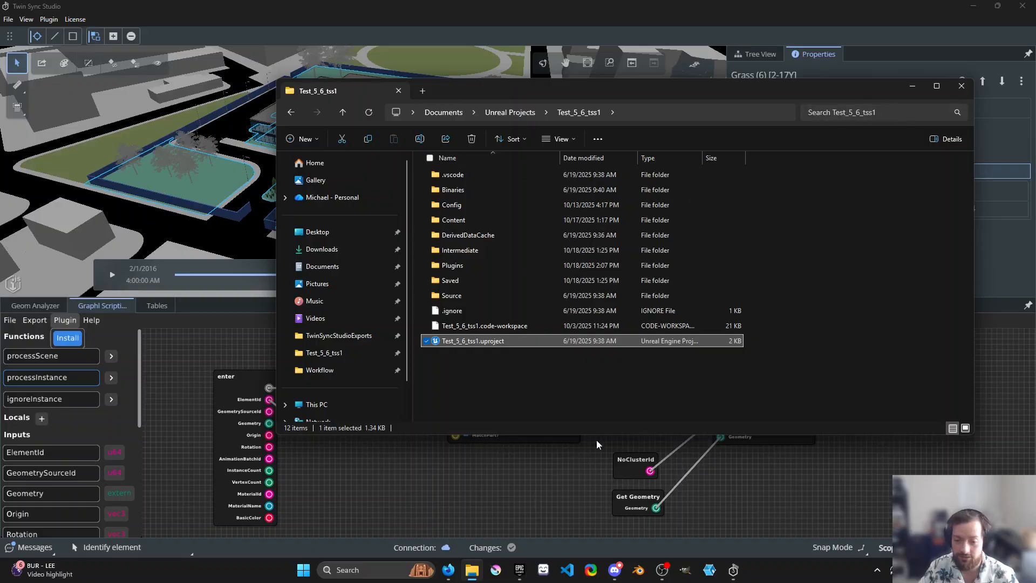
- Return to Twin Sync Studio and install the Unreal plugin into Test_5_6_tss1.uproject
{"action": "left_click", "coordinate": [733, 569]}
{"action": "left_click", "coordinate": [48, 20]}
{"action": "left_click", "coordinate": [63, 37]}
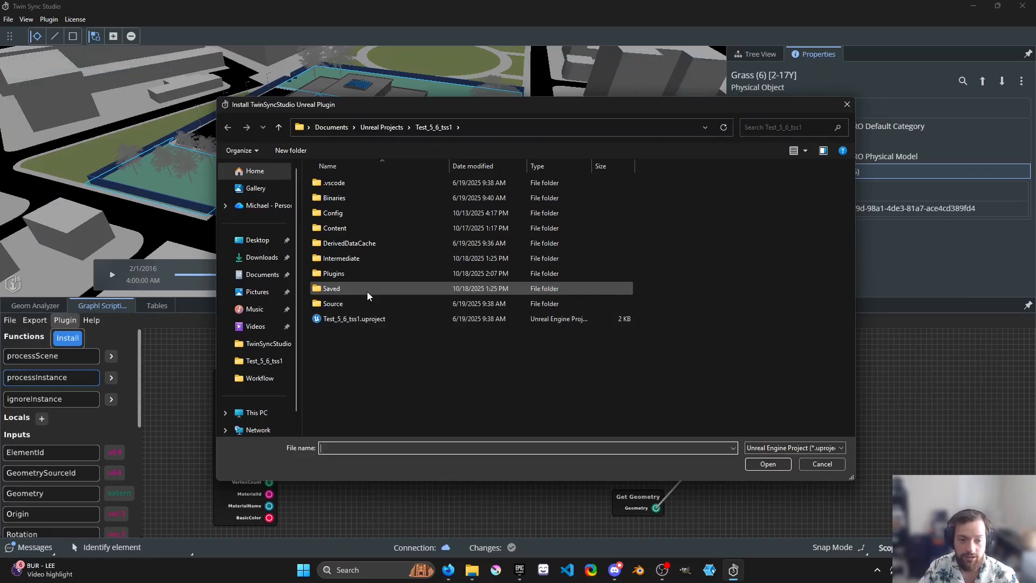
{"action": "left_click", "coordinate": [380, 321]}
{"action": "left_click", "coordinate": [768, 463]}
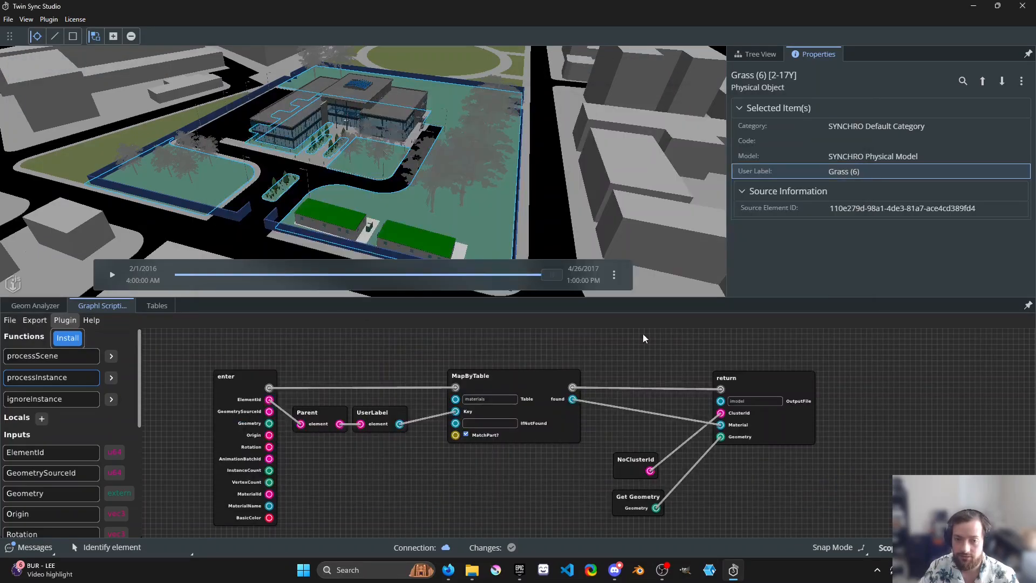
{"action": "left_click", "coordinate": [572, 281]}
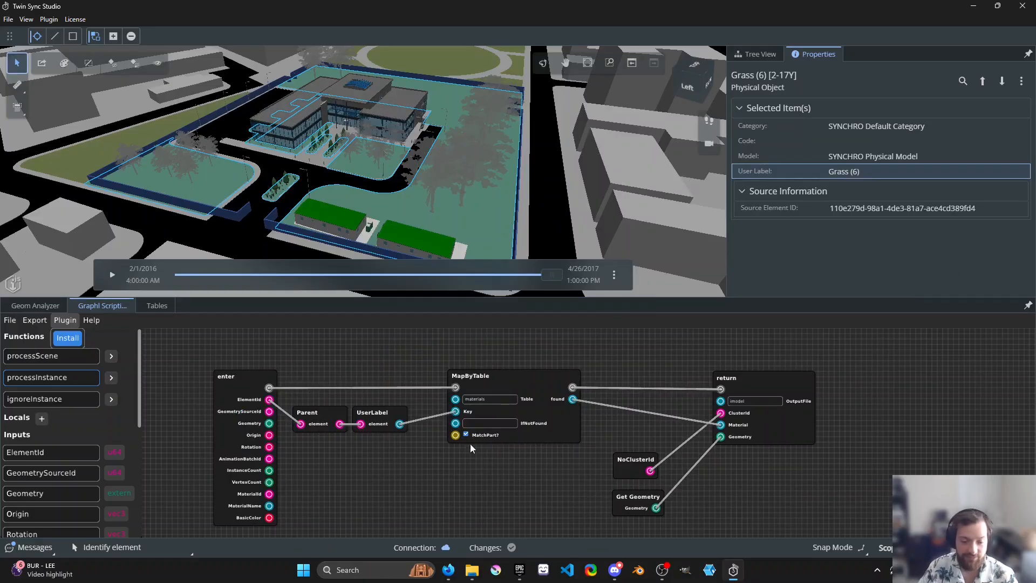
- Open Test_5_6_tss1.uproject from File Explorer, rebuild the missing TwinSyncStudioPlugin module, and show the build log in an enlarged window
{"action": "left_click", "coordinate": [472, 570]}
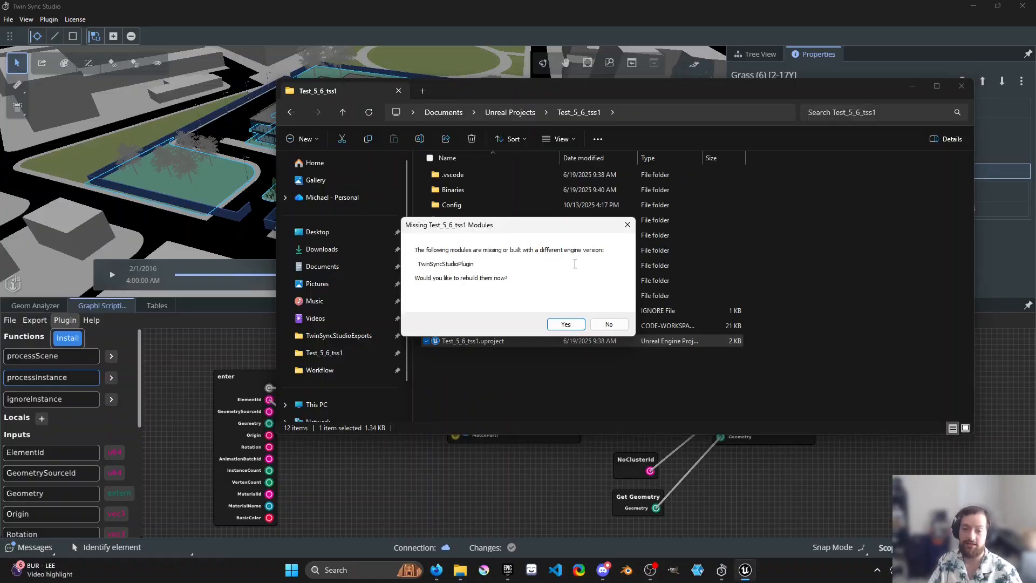
{"action": "left_click", "coordinate": [571, 326]}
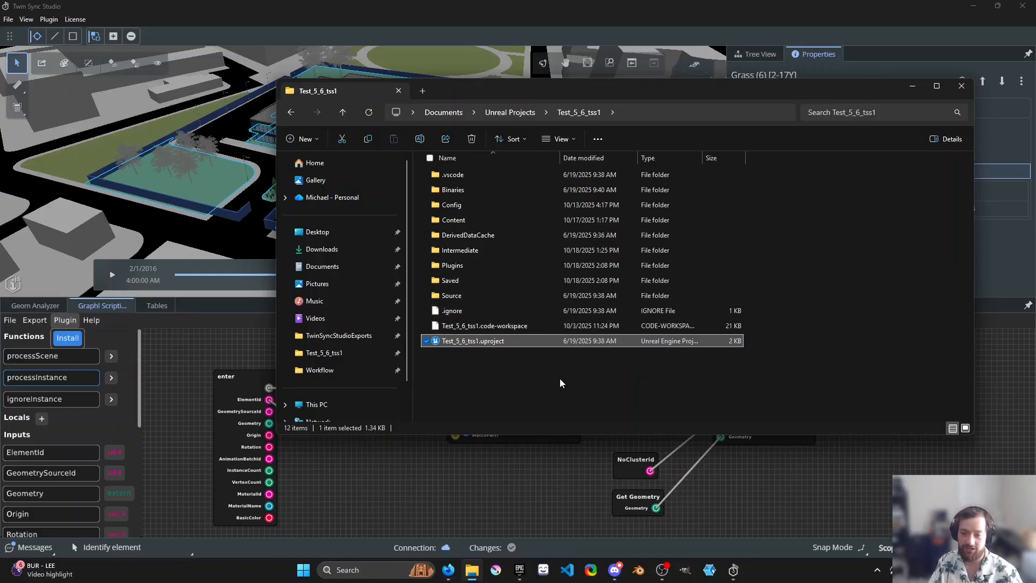
{"action": "left_click", "coordinate": [606, 290]}
{"action": "left_click_drag", "start_coordinate": [603, 284], "coordinate": [559, 251]}
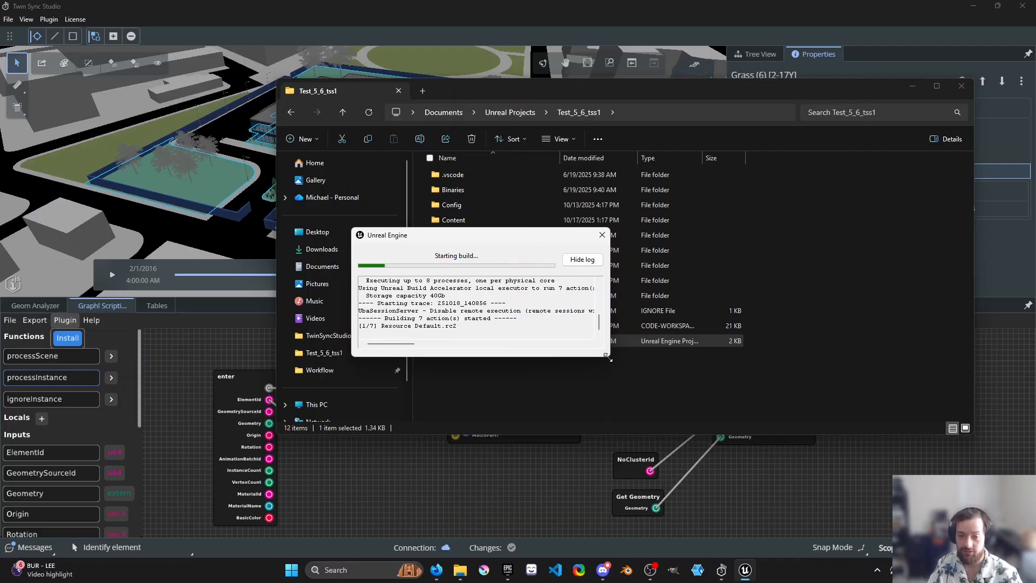
{"action": "left_click_drag", "start_coordinate": [608, 358], "coordinate": [697, 462]}
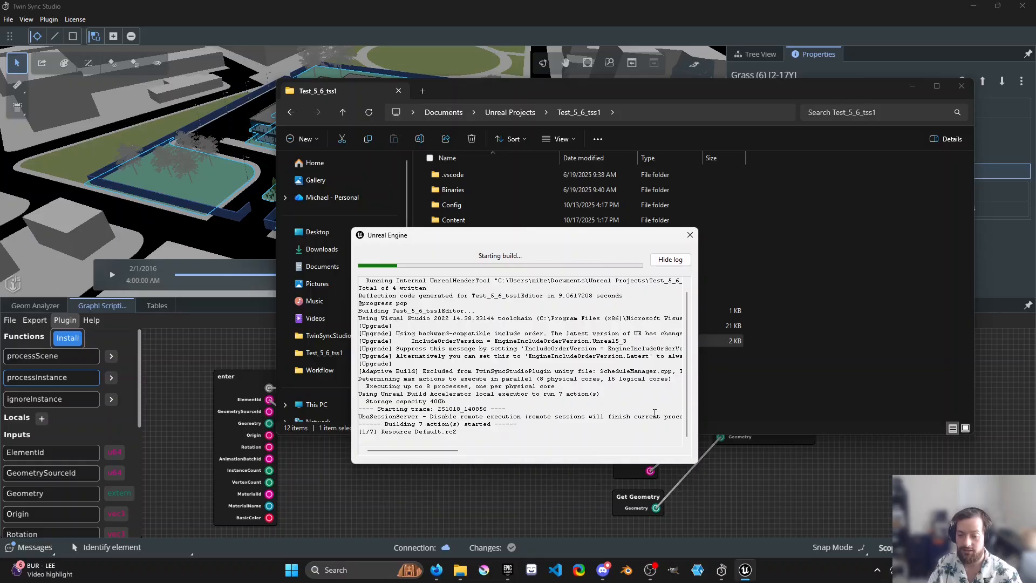
{"action": "left_click_drag", "start_coordinate": [605, 243], "coordinate": [693, 216]}
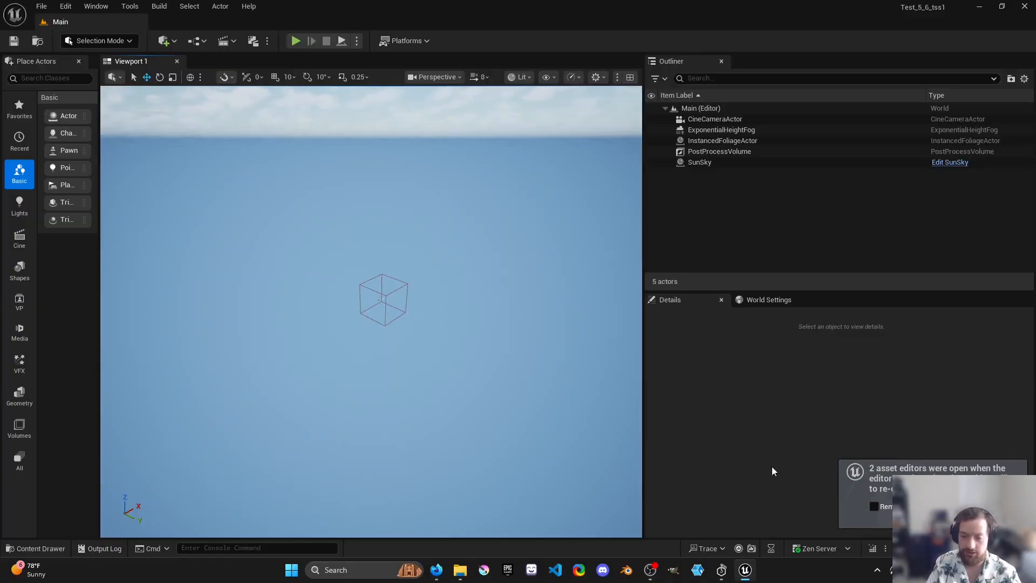
{"action": "right_click_drag", "start_coordinate": [377, 281], "coordinate": [367, 284]}
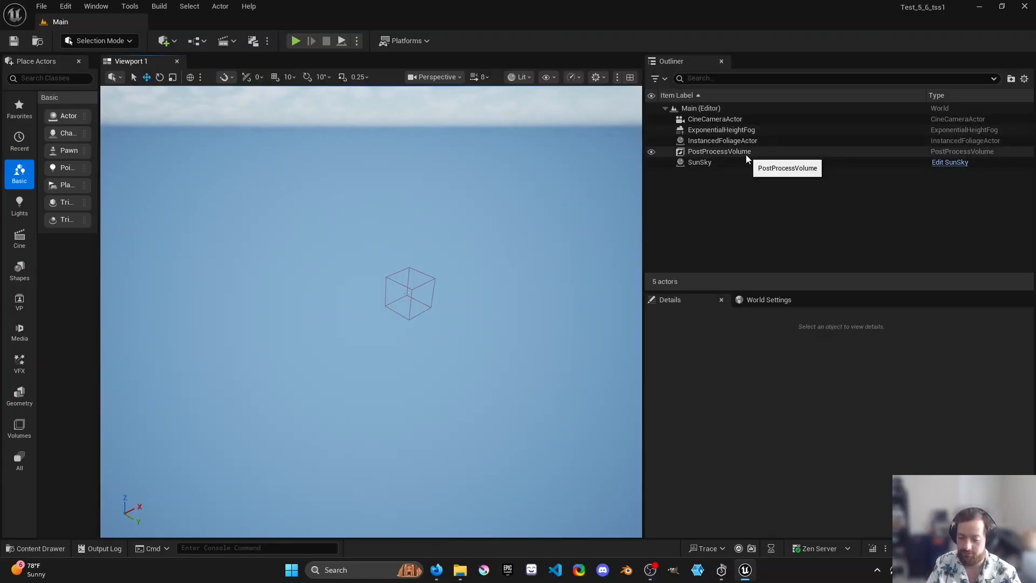
{"action": "key", "text": "w"}
{"action": "key", "text": "d"}
{"action": "mouse_move", "coordinate": [408, 294]}
{"action": "right_mouse_down"}
{"action": "mouse_move", "coordinate": [397, 273]}
{"action": "mouse_move", "coordinate": [394, 297]}
{"action": "right_mouse_up"}
{"action": "right_click_drag", "start_coordinate": [359, 238], "coordinate": [243, 128]}
{"action": "key", "text": "d"}
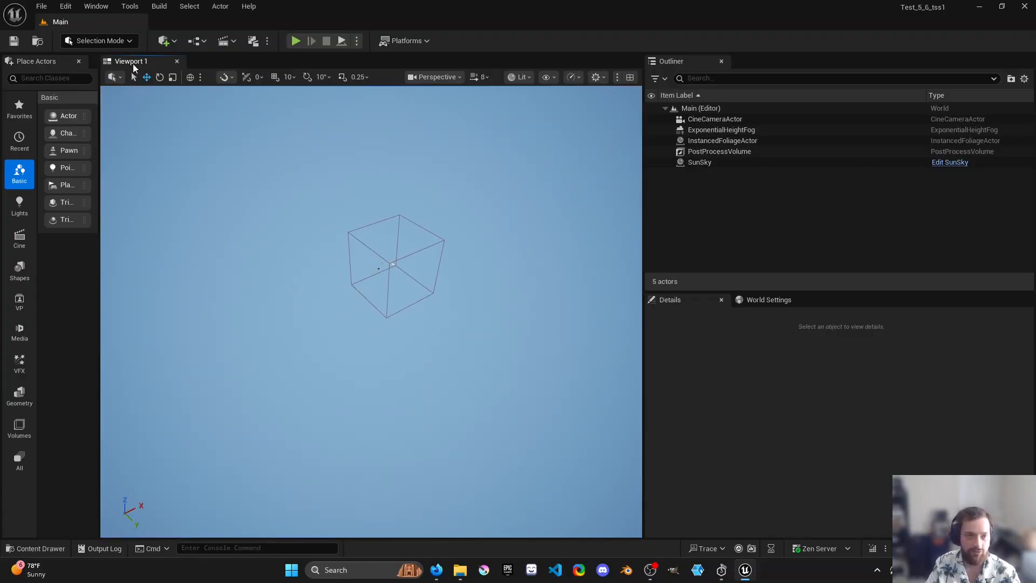
- Look at the Datasmith import options, then search the project's plugins for "datasm" and review which Datasmith importers are enabled
{"action": "left_click", "coordinate": [176, 43]}
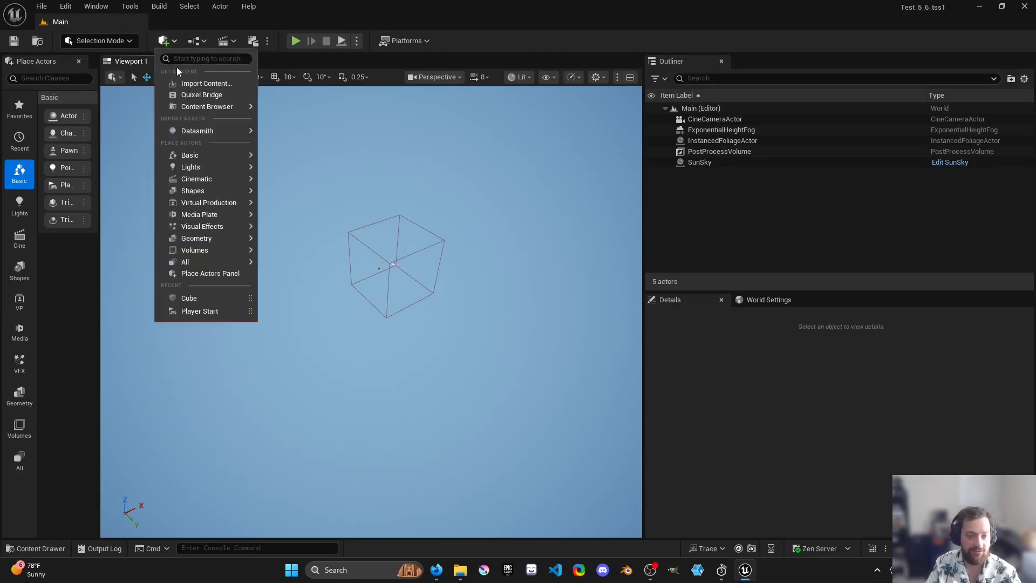
{"action": "mouse_move", "coordinate": [232, 132]}
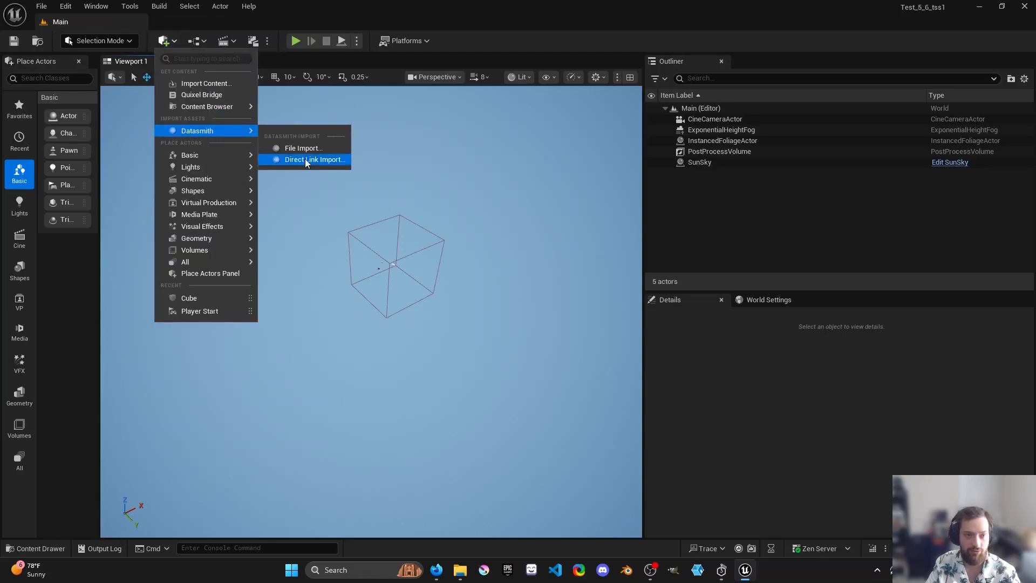
{"action": "left_click", "coordinate": [66, 7]}
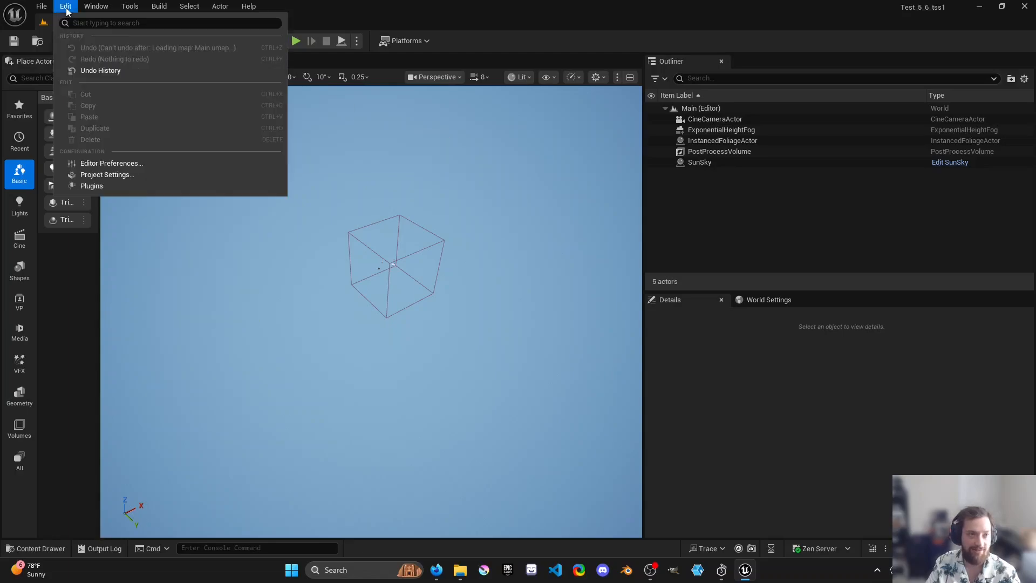
{"action": "left_click", "coordinate": [92, 186]}
{"action": "type", "text": "dat"}
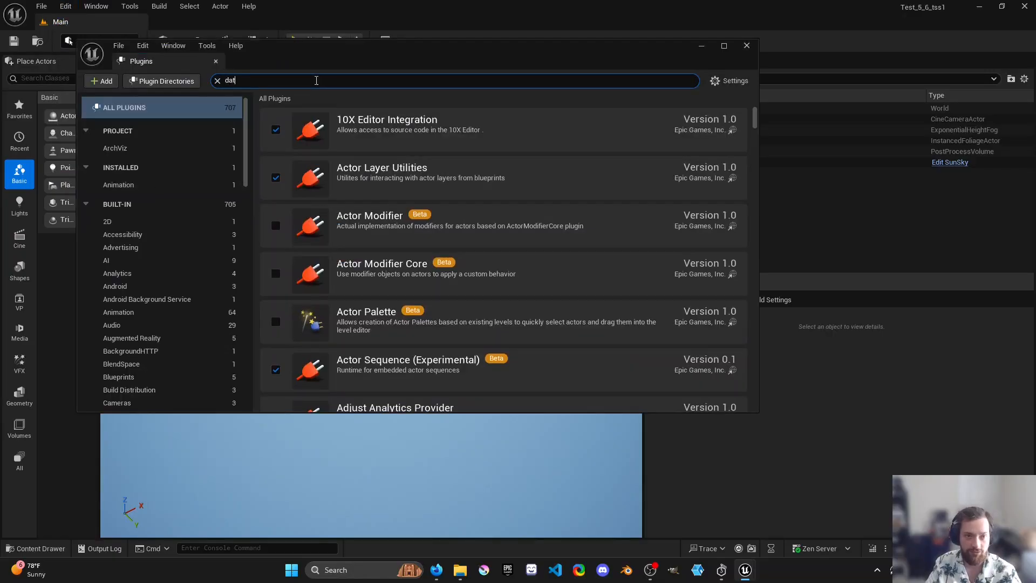
{"action": "type", "text": "asm"}
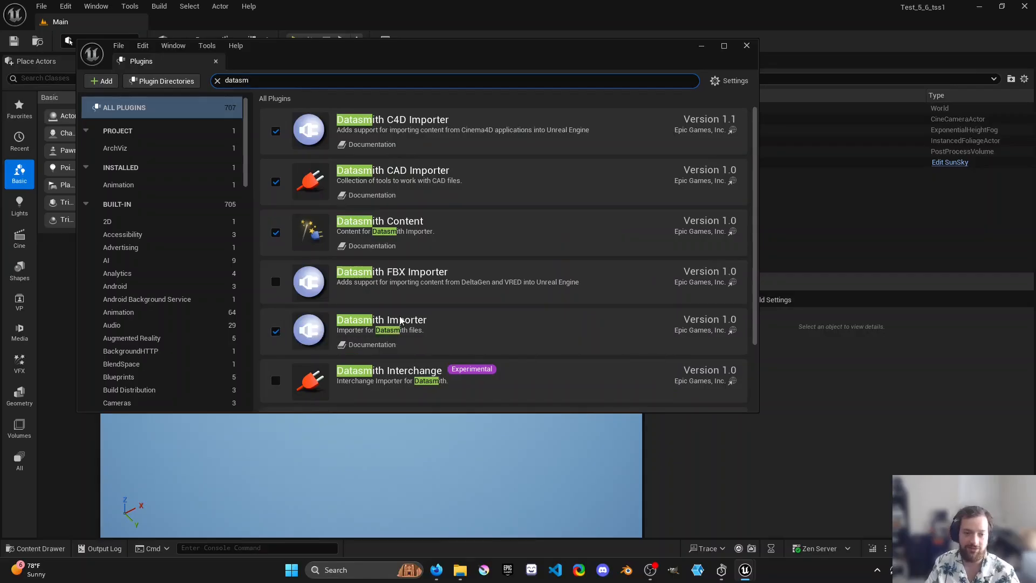
{"action": "scroll", "coordinate": [400, 321], "scroll_direction": "down", "scroll_amount": 2}
{"action": "scroll", "coordinate": [400, 320], "scroll_direction": "up", "scroll_amount": 2}
- Search the plugins for "twin" to check the Twin Sync Studio Plugin, then close the plugin browser
{"action": "key", "text": "ctrl+a"}
{"action": "type", "text": "twiun"}
{"action": "key", "text": "BackSpace"}
{"action": "key", "text": "BackSpace"}
{"action": "type", "text": "n"}
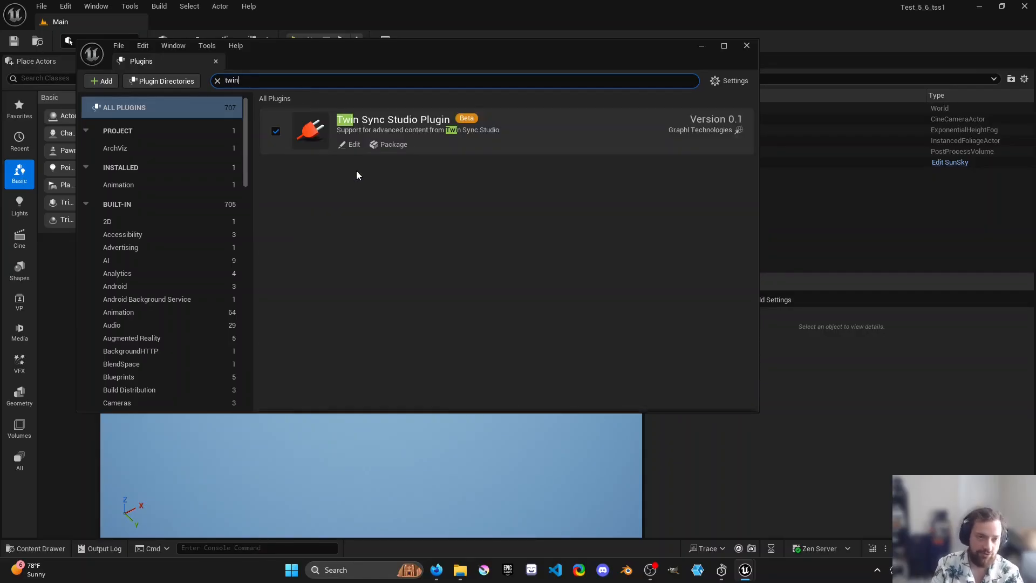
{"action": "left_click", "coordinate": [747, 45]}
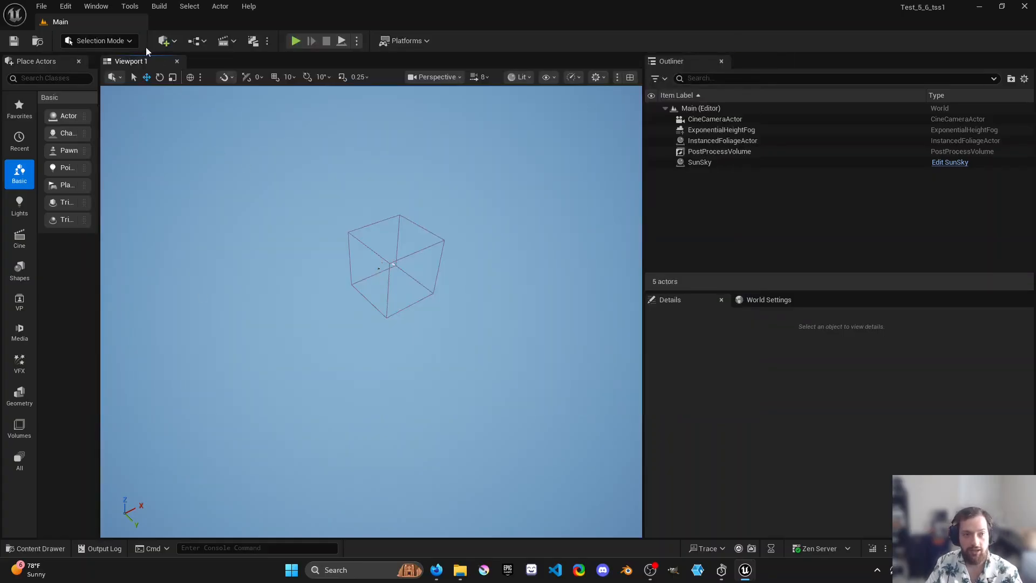
- Import the Datasmith file from the TwinSyncStudioExports "training export 2" folder into the project's Content folder with the preset import options
{"action": "left_click", "coordinate": [168, 41]}
{"action": "mouse_move", "coordinate": [195, 132]}
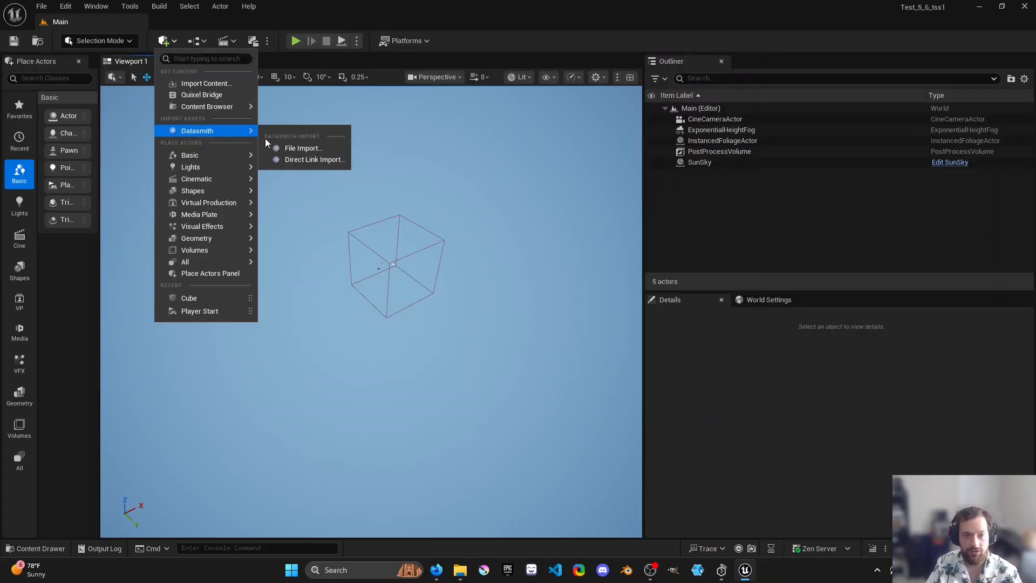
{"action": "left_click", "coordinate": [297, 148]}
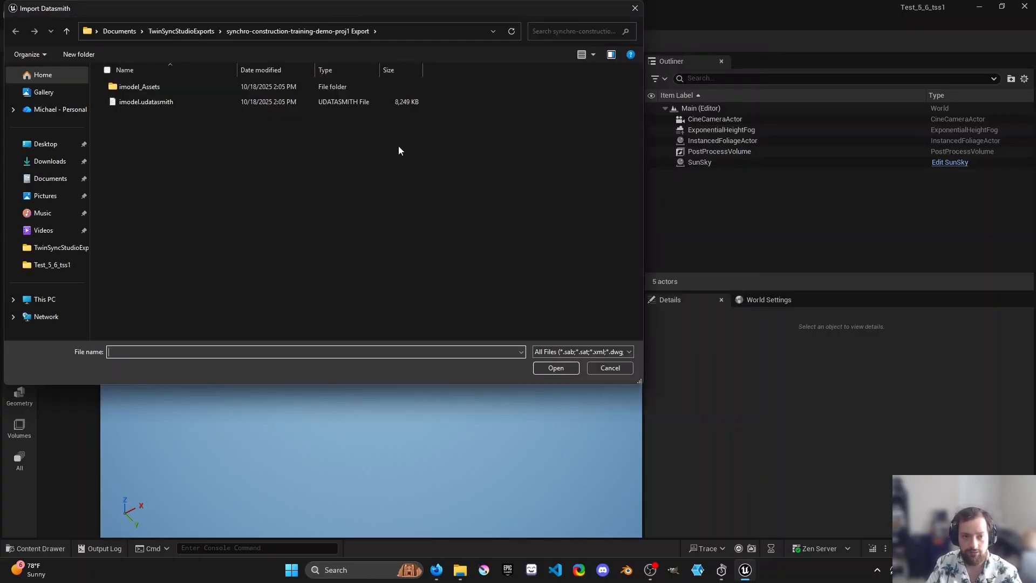
{"action": "left_click", "coordinate": [177, 31]}
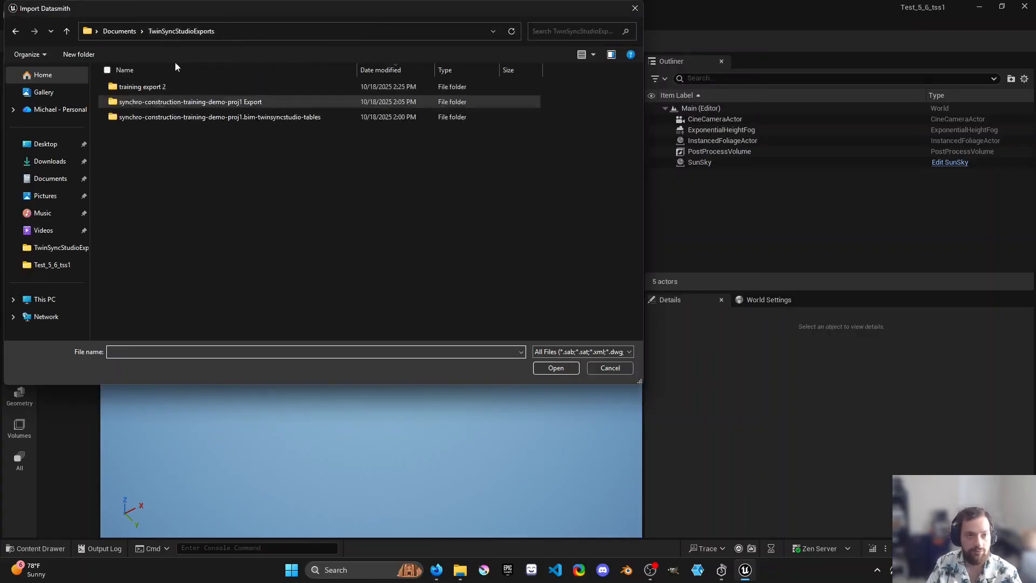
{"action": "double_click", "coordinate": [158, 86]}
{"action": "double_click", "coordinate": [176, 100]}
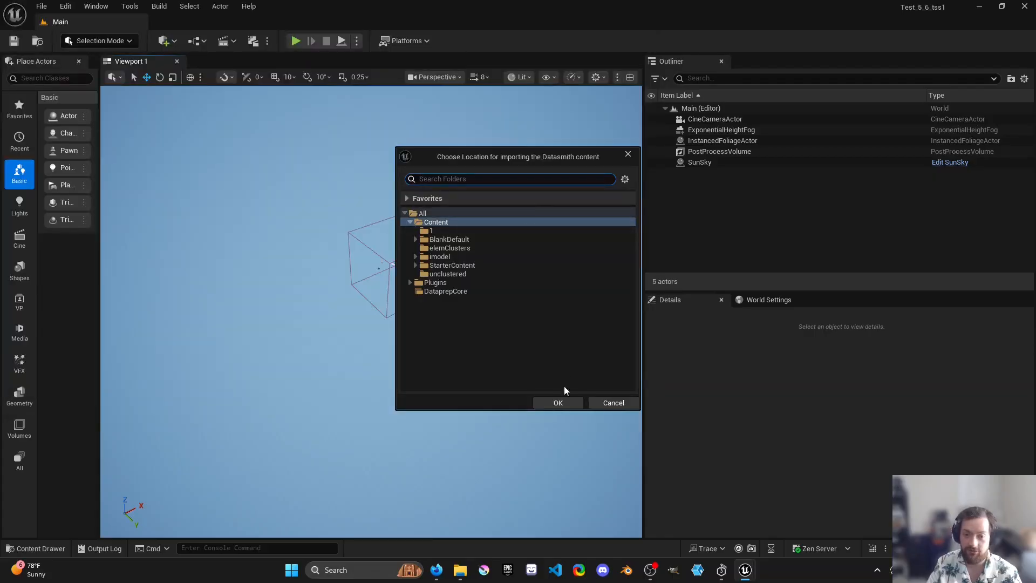
{"action": "left_click", "coordinate": [567, 404]}
{"action": "left_click", "coordinate": [585, 390]}
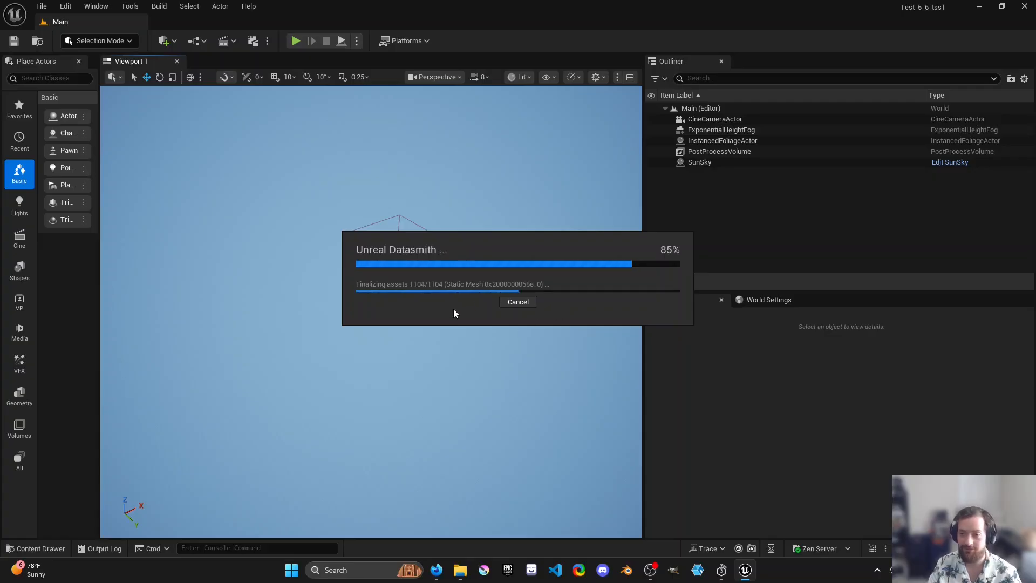
- View the imported site model from above and select the large grass area around the paved plot
{"action": "right_click_drag", "start_coordinate": [395, 287], "coordinate": [414, 259]}
{"action": "key", "text": "w"}
{"action": "scroll", "coordinate": [395, 287], "scroll_direction": "up", "scroll_amount": 3}
{"action": "key", "text": "w"}
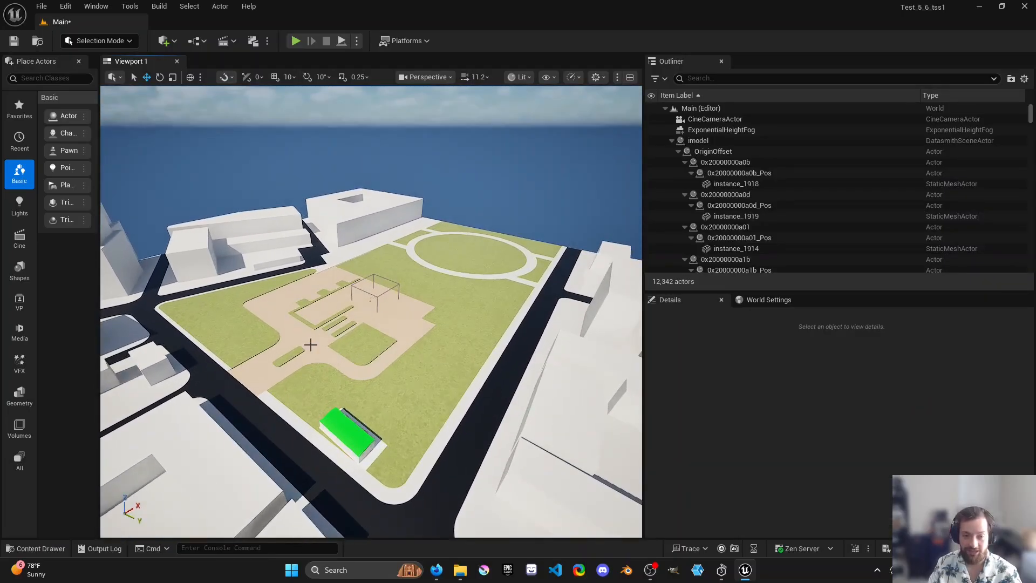
{"action": "left_click", "coordinate": [403, 359]}
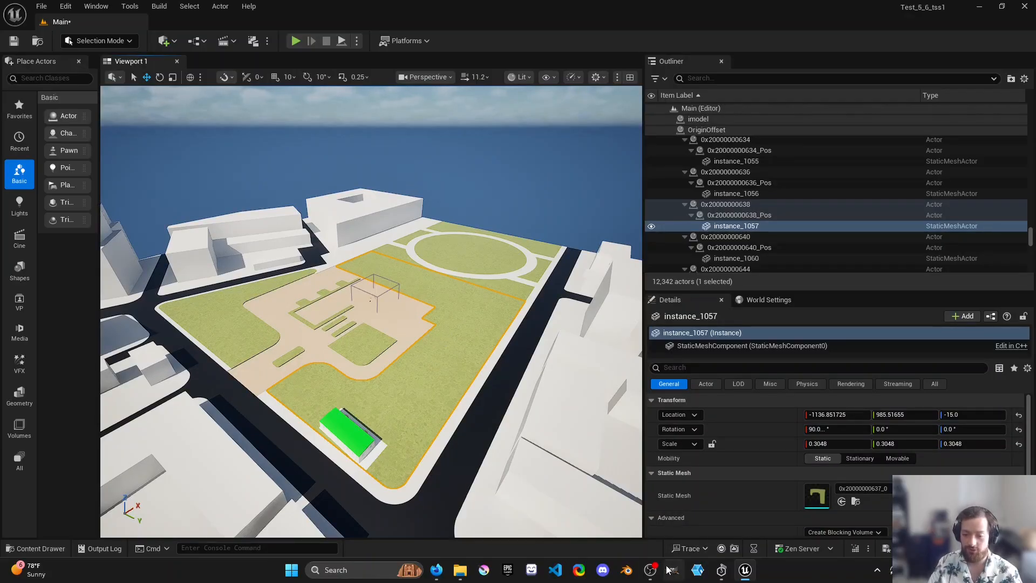
- Switch to Twin Sync Studio, scrub the schedule timeline back to its start to compare the site's ground, and return to Unreal Editor
{"action": "left_click", "coordinate": [721, 569]}
{"action": "left_click_drag", "start_coordinate": [294, 255], "coordinate": [365, 255]}
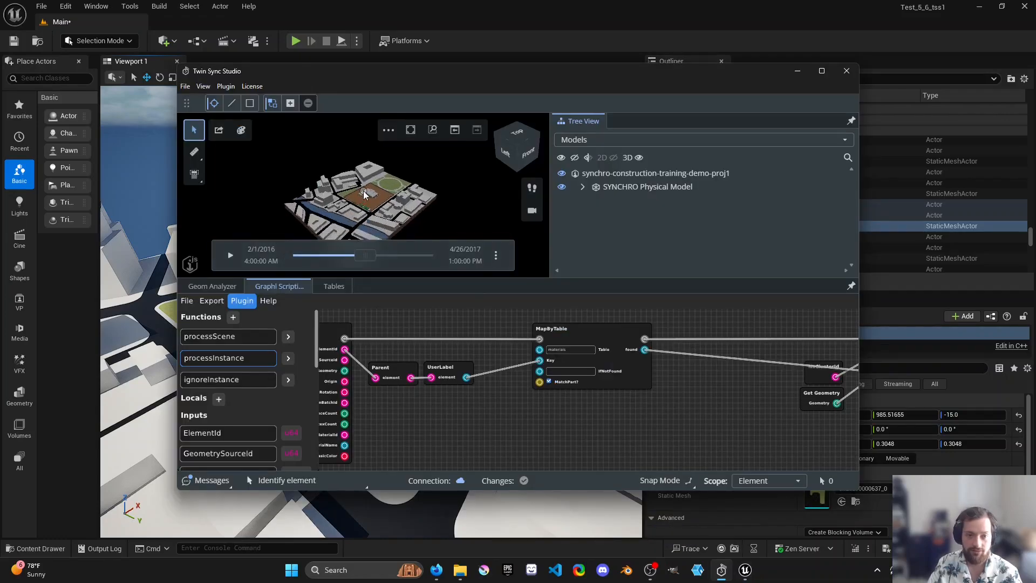
{"action": "scroll", "coordinate": [365, 194], "scroll_direction": "up", "scroll_amount": 5}
{"action": "left_click_drag", "start_coordinate": [364, 257], "coordinate": [283, 256]}
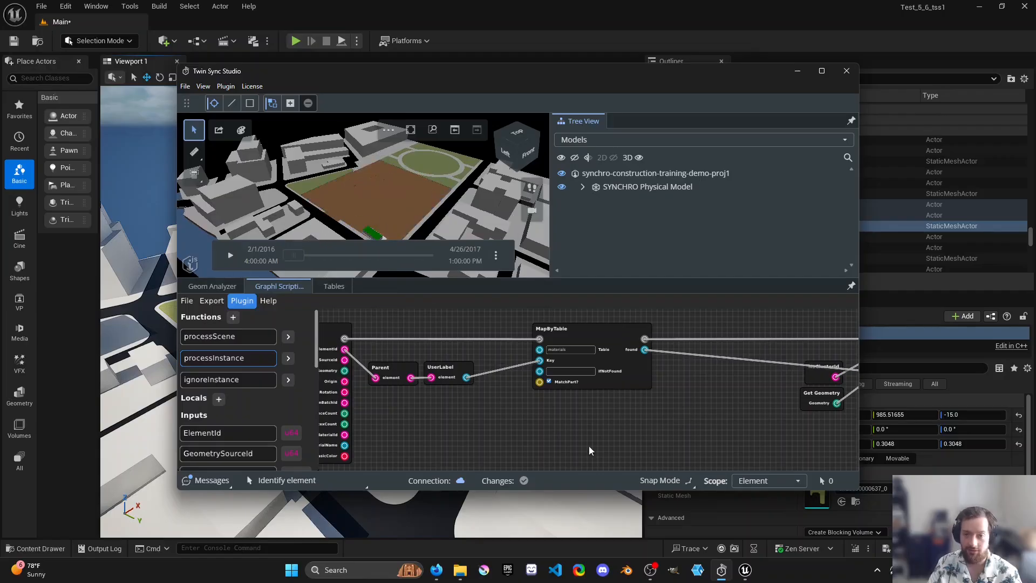
{"action": "left_click", "coordinate": [530, 23]}
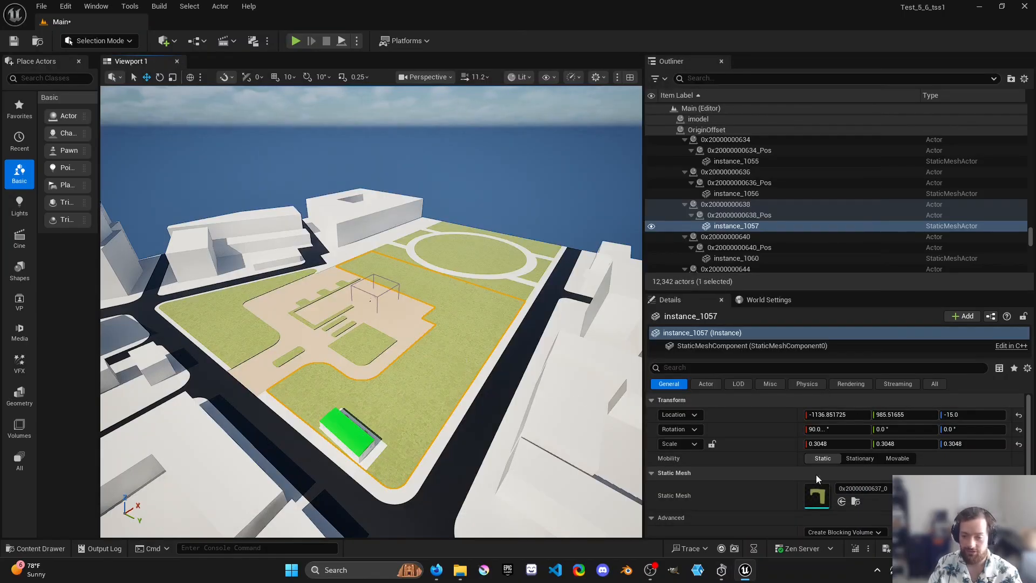
- Inspect the selected grass mesh's MID_M_Ground_Grass_0 material through its parents to the M_Ground_Grass material graph, then return to the Main level
{"action": "scroll", "coordinate": [818, 491], "scroll_direction": "down", "scroll_amount": 3}
{"action": "double_click", "coordinate": [818, 502]}
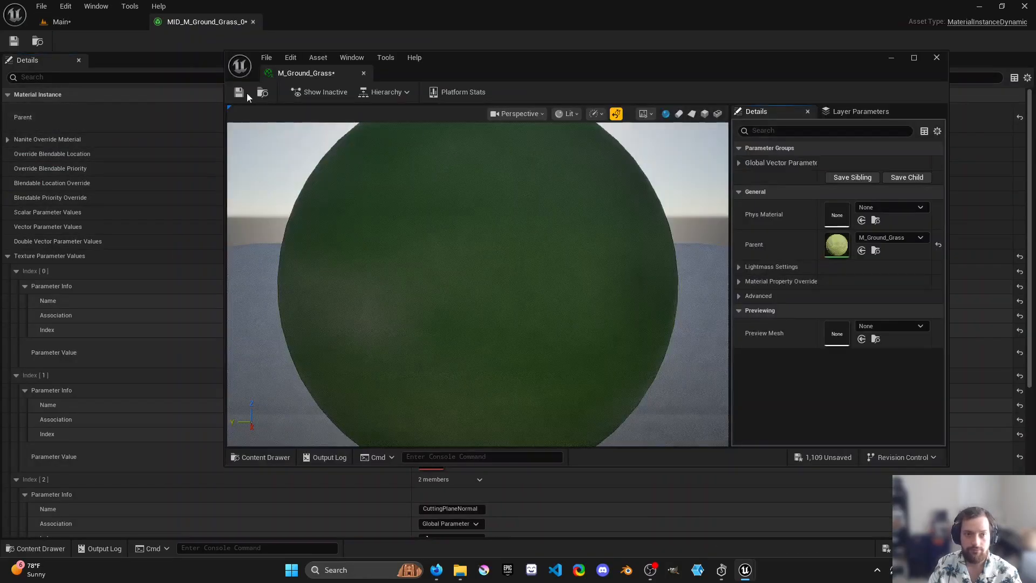
{"action": "left_click_drag", "start_coordinate": [277, 70], "coordinate": [294, 21]}
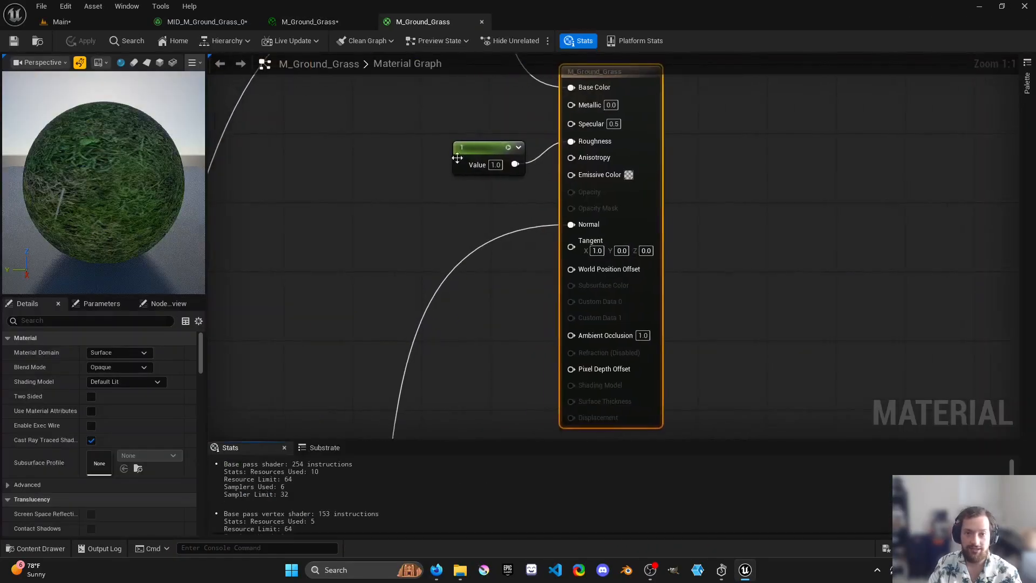
{"action": "right_click_drag", "start_coordinate": [443, 188], "coordinate": [568, 236]}
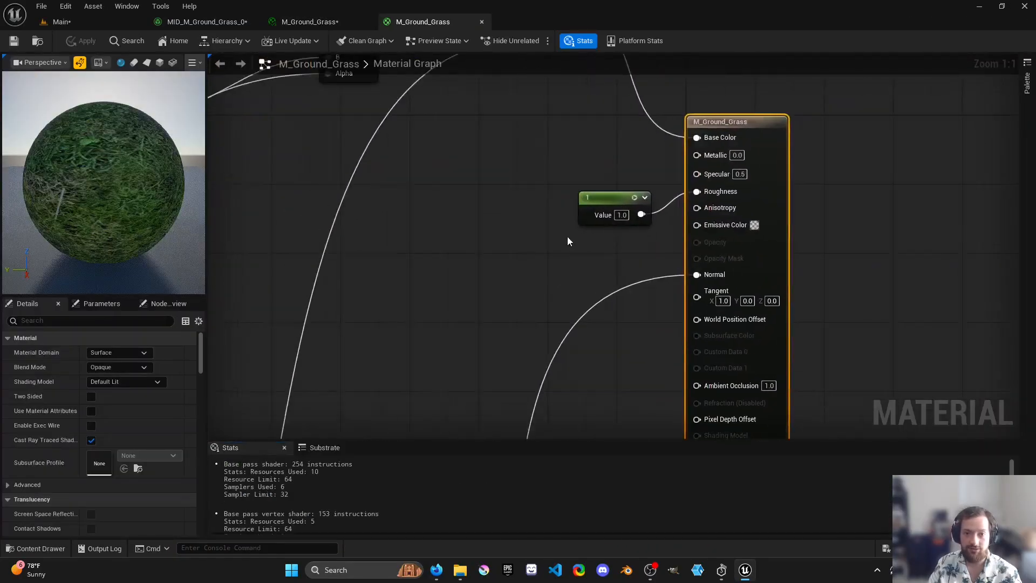
{"action": "scroll", "coordinate": [568, 236], "scroll_direction": "down", "scroll_amount": 4}
{"action": "left_click", "coordinate": [63, 23]}
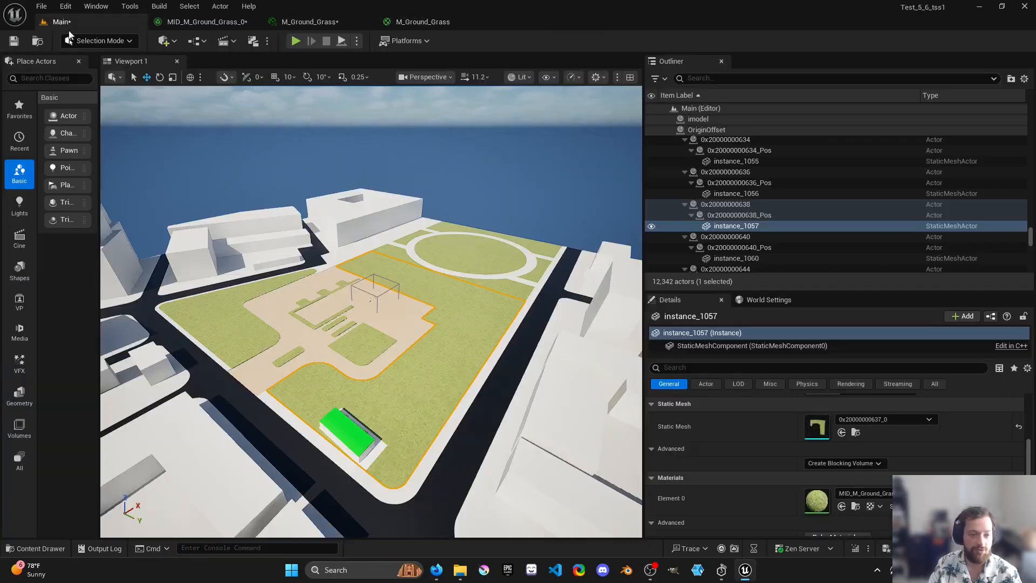
- Look up the Starter Content pack among the feature and content packs that can be added to the project, then close without adding it
{"action": "left_click", "coordinate": [45, 548]}
{"action": "left_click", "coordinate": [153, 393]}
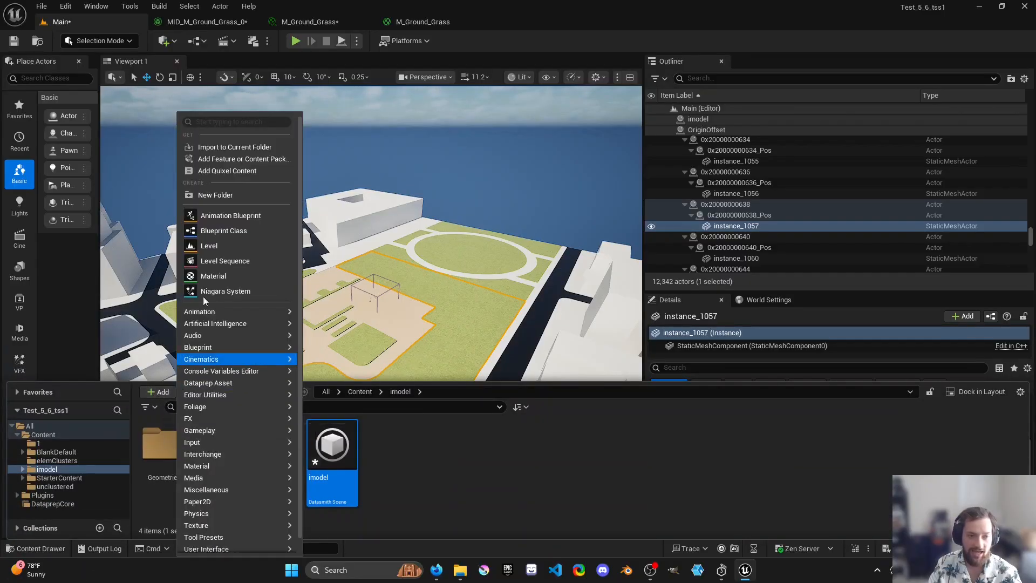
{"action": "mouse_move", "coordinate": [216, 406]}
{"action": "left_click", "coordinate": [135, 393]}
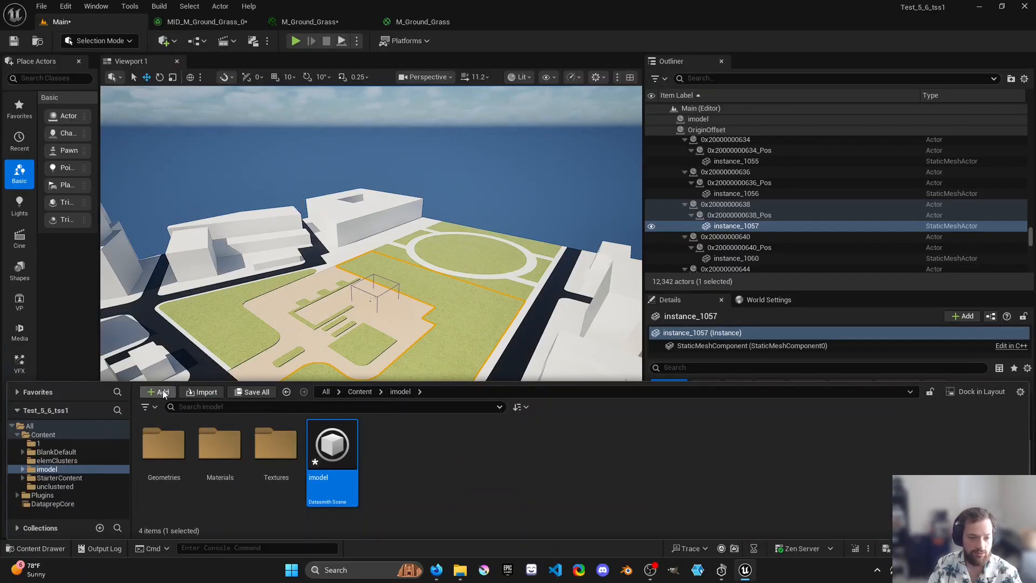
{"action": "left_click", "coordinate": [189, 391]}
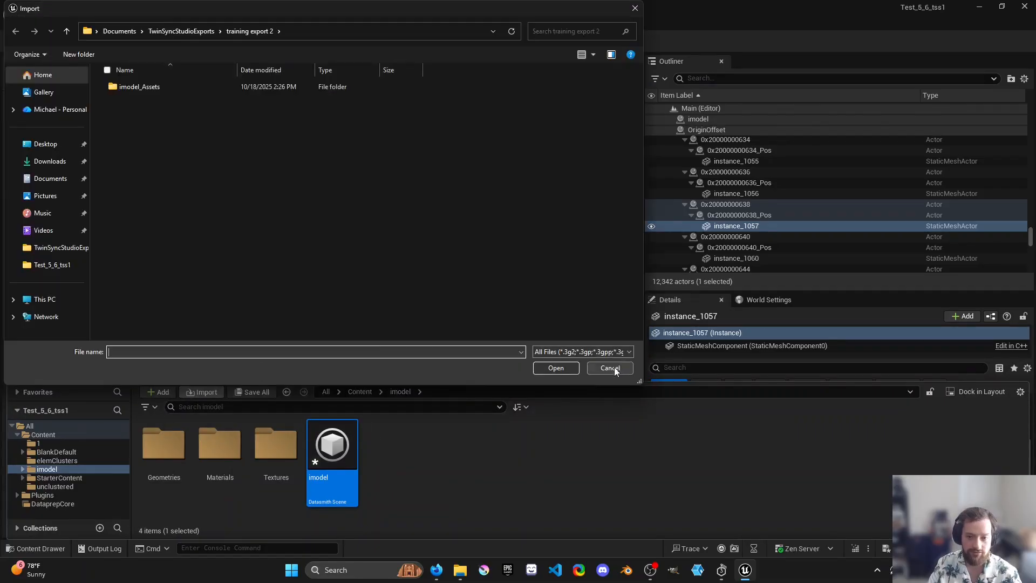
{"action": "left_click", "coordinate": [610, 368]}
{"action": "left_click", "coordinate": [159, 392]}
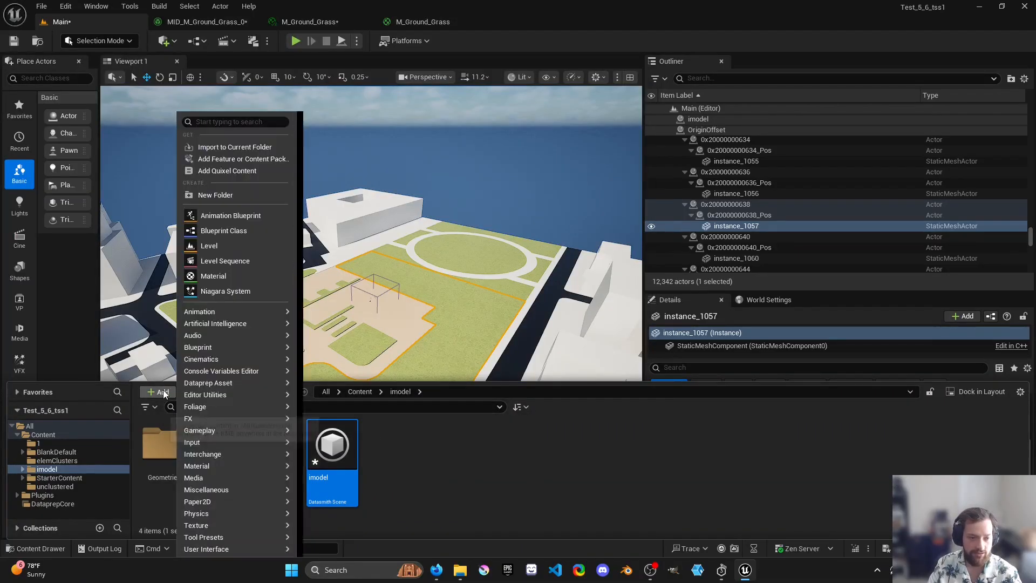
{"action": "left_click", "coordinate": [234, 160]}
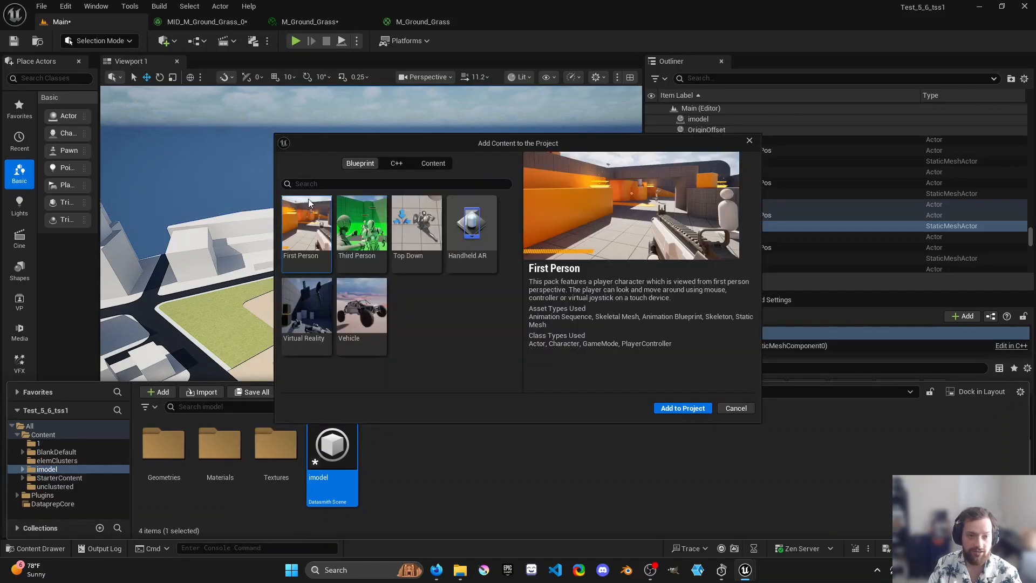
{"action": "left_click", "coordinate": [430, 166]}
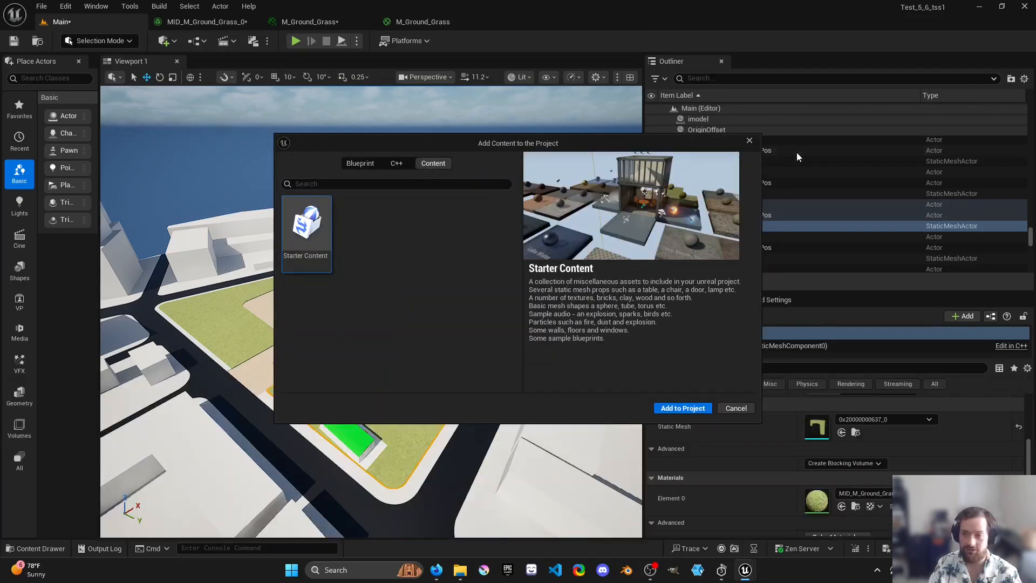
{"action": "left_click", "coordinate": [749, 140]}
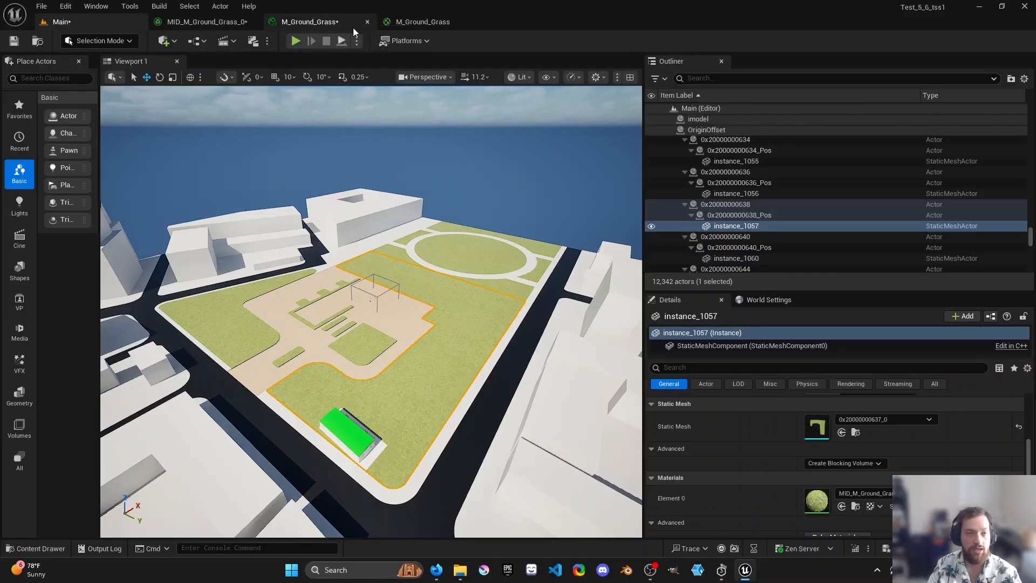
- In the M_Ground_Grass material graph, move the output node aside and add an unspecified material function call node before it
{"action": "left_click", "coordinate": [423, 22]}
{"action": "scroll", "coordinate": [522, 287], "scroll_direction": "up", "scroll_amount": 3}
{"action": "left_click_drag", "start_coordinate": [726, 278], "coordinate": [975, 279]}
{"action": "right_click_drag", "start_coordinate": [655, 170], "coordinate": [520, 210]}
{"action": "right_click", "coordinate": [568, 214]}
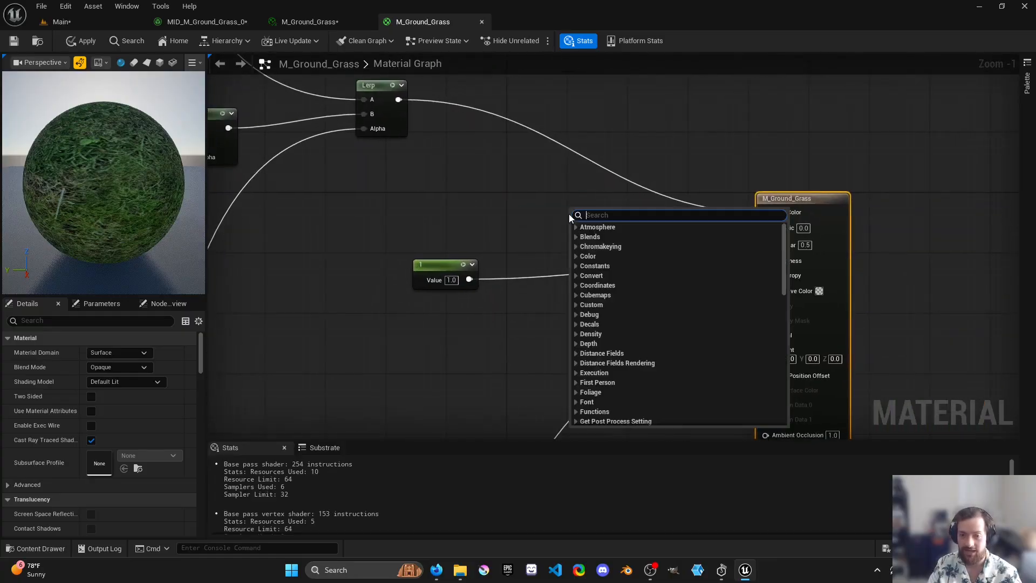
{"action": "type", "text": "material"}
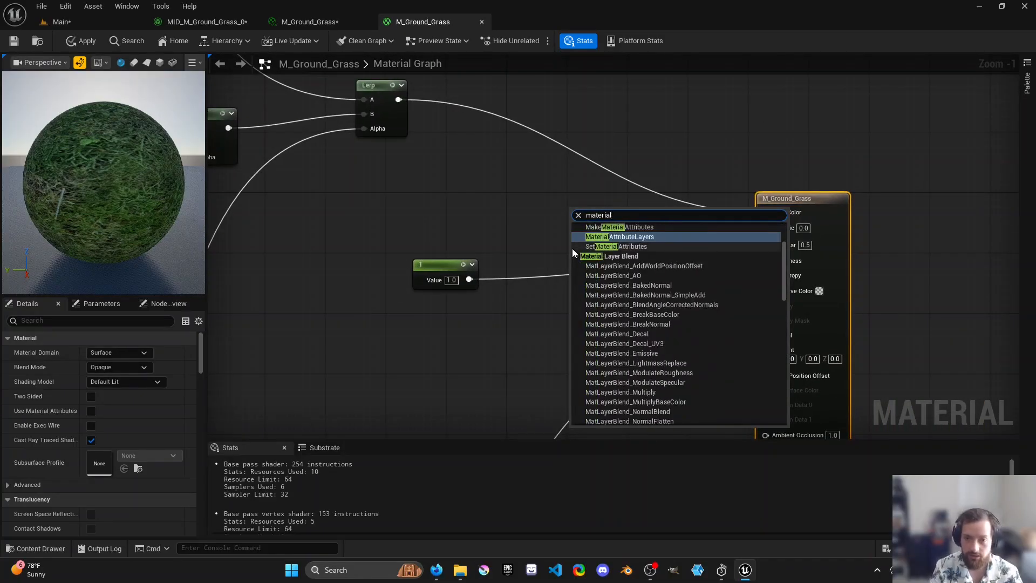
{"action": "type", "text": "func"}
{"action": "key", "text": "Return"}
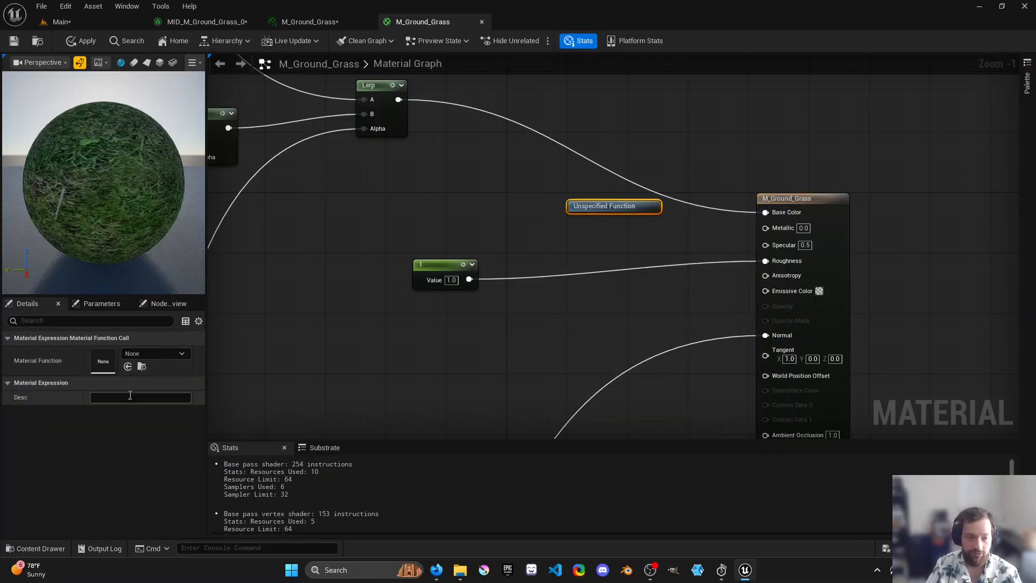
- Assign MF_ScheduleAnimation to the new function call node and place it just before the material output node
{"action": "left_click", "coordinate": [153, 353]}
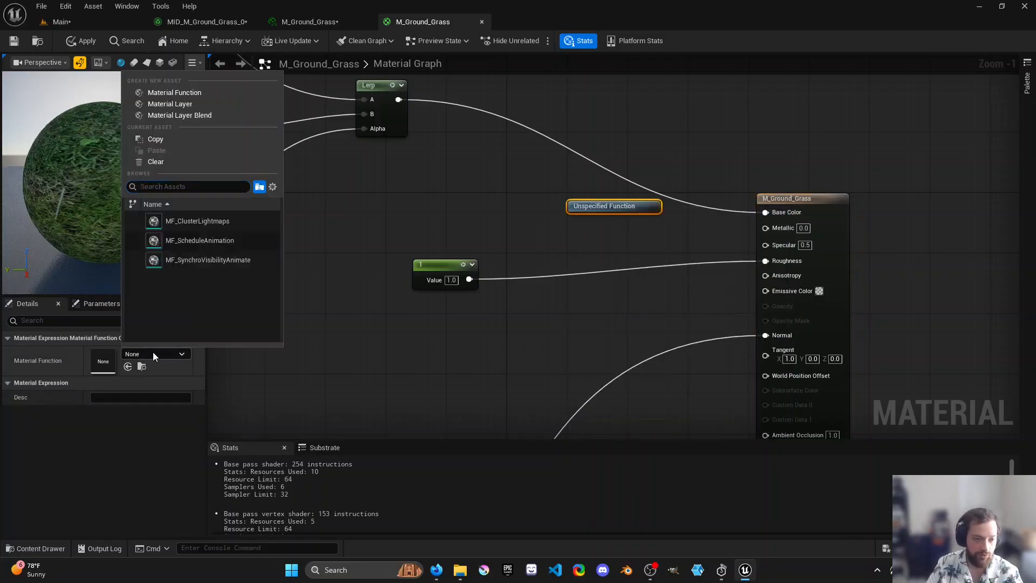
{"action": "left_click", "coordinate": [216, 246]}
{"action": "mouse_move", "coordinate": [709, 228]}
{"action": "left_mouse_down"}
{"action": "mouse_move", "coordinate": [752, 219]}
{"action": "mouse_move", "coordinate": [707, 228]}
{"action": "left_mouse_up"}
{"action": "right_click_drag", "start_coordinate": [653, 169], "coordinate": [651, 199]}
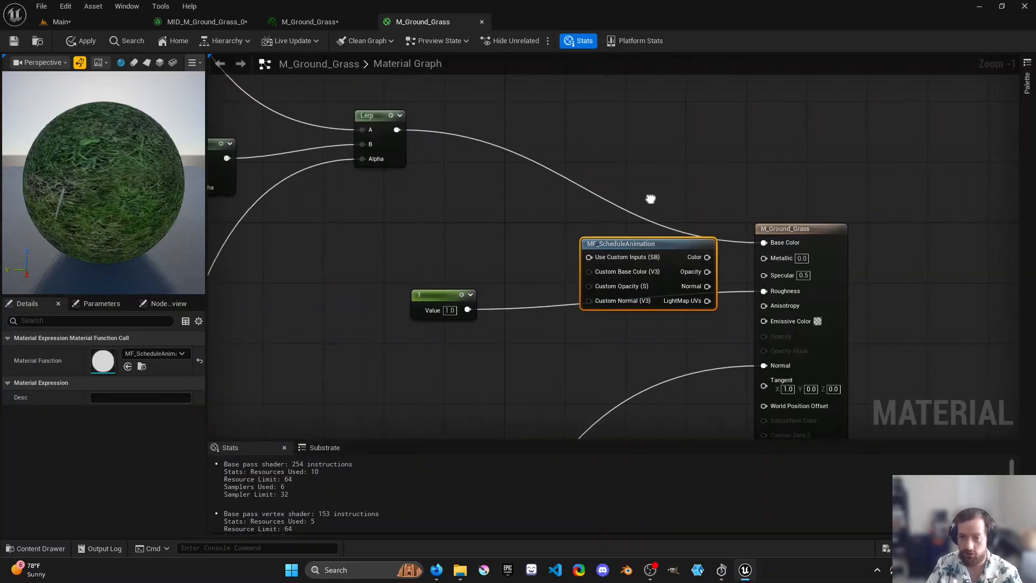
- Route the base colour Lerp into Custom Base Color of MF_ScheduleAnimation and its Color output into the material's Base Color
{"action": "left_click_drag", "start_coordinate": [396, 130], "coordinate": [588, 271]}
{"action": "left_click_drag", "start_coordinate": [707, 257], "coordinate": [763, 243]}
{"action": "right_click_drag", "start_coordinate": [567, 377], "coordinate": [522, 335]}
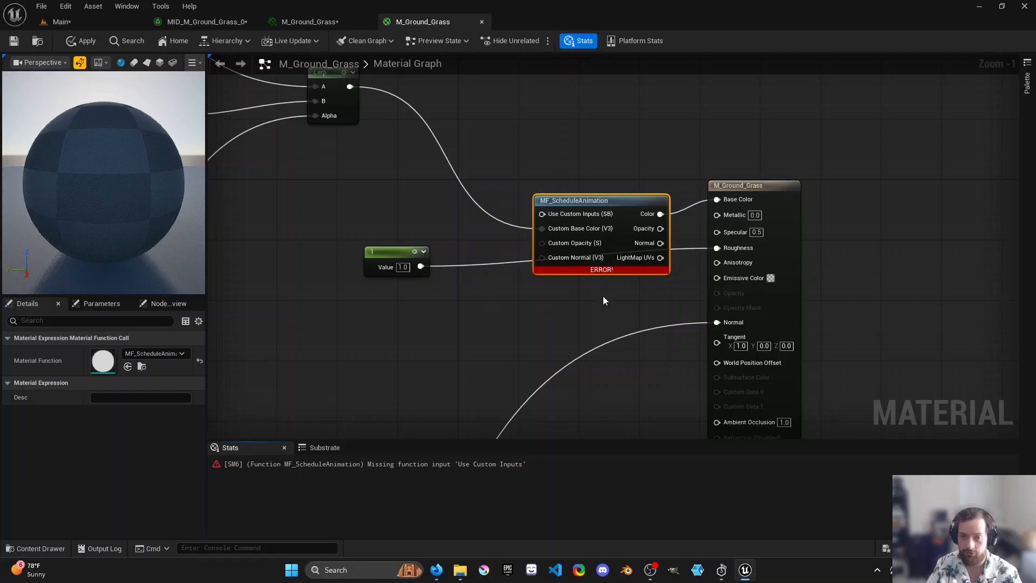
- Connect the Opacity output of MF_ScheduleAnimation to the material's Opacity Mask input
{"action": "right_click_drag", "start_coordinate": [602, 301], "coordinate": [594, 281]}
{"action": "right_click_drag", "start_coordinate": [559, 203], "coordinate": [573, 186]}
{"action": "scroll", "coordinate": [581, 211], "scroll_direction": "down", "scroll_amount": 3}
{"action": "right_click_drag", "start_coordinate": [570, 224], "coordinate": [508, 269]}
{"action": "scroll", "coordinate": [508, 269], "scroll_direction": "up", "scroll_amount": 2}
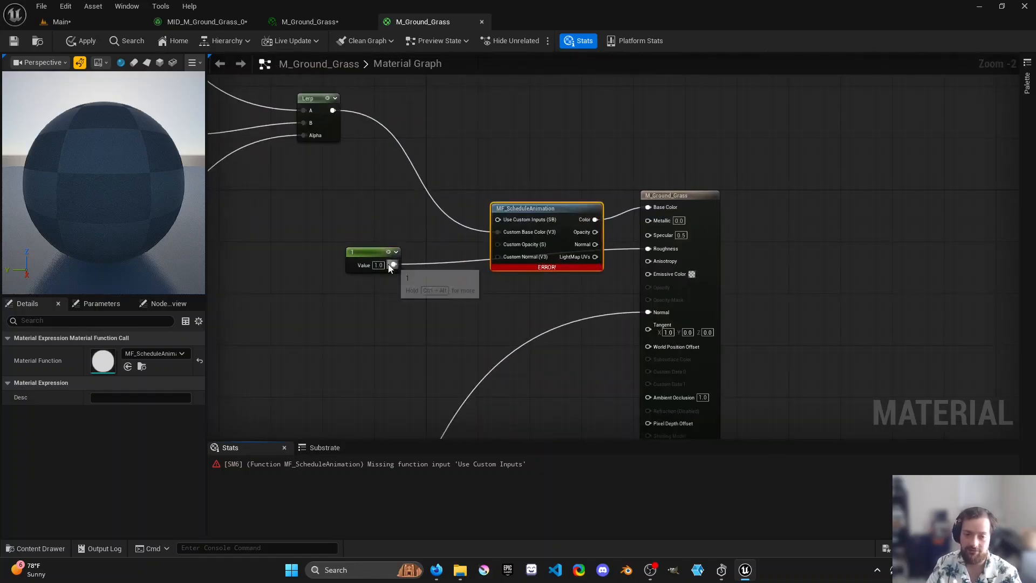
{"action": "right_click_drag", "start_coordinate": [551, 318], "coordinate": [526, 321]}
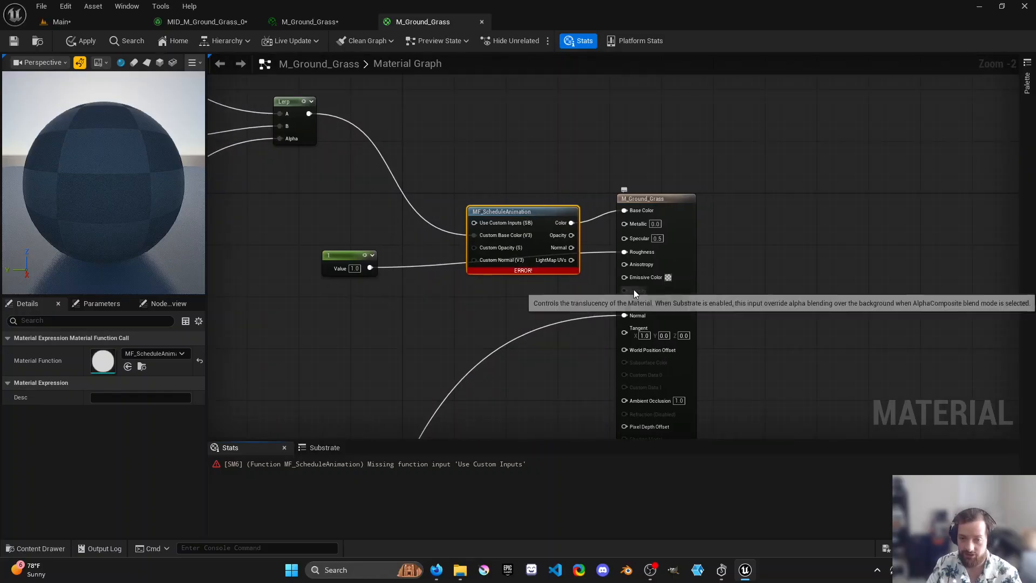
{"action": "left_click_drag", "start_coordinate": [624, 302], "coordinate": [572, 234]}
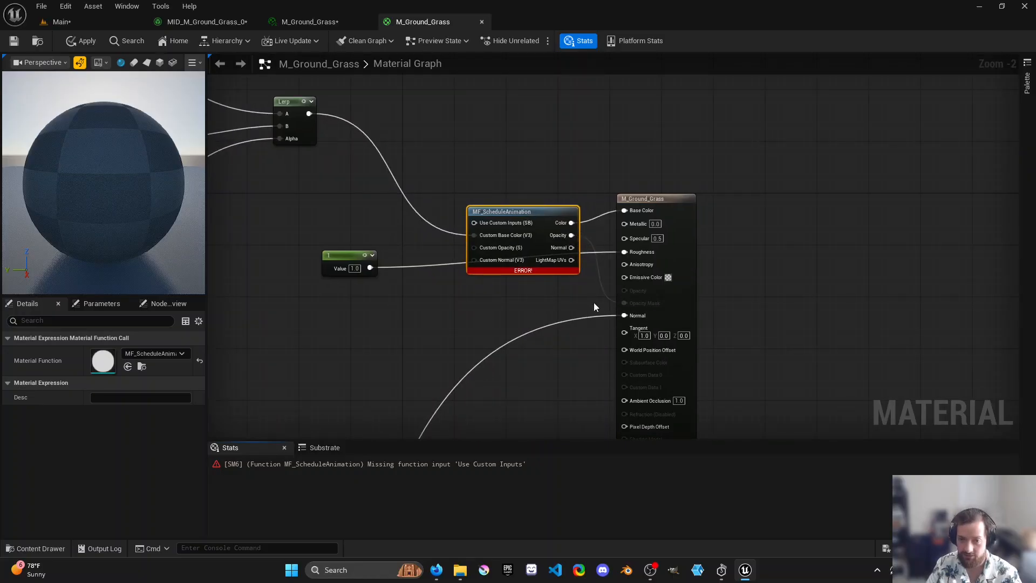
- Connect the function's Normal output to the material's Normal input and feed the original normal source into Custom Normal
{"action": "right_click_drag", "start_coordinate": [568, 314], "coordinate": [541, 188]}
{"action": "left_click_drag", "start_coordinate": [538, 169], "coordinate": [592, 237]}
{"action": "scroll", "coordinate": [592, 238], "scroll_direction": "down", "scroll_amount": 2}
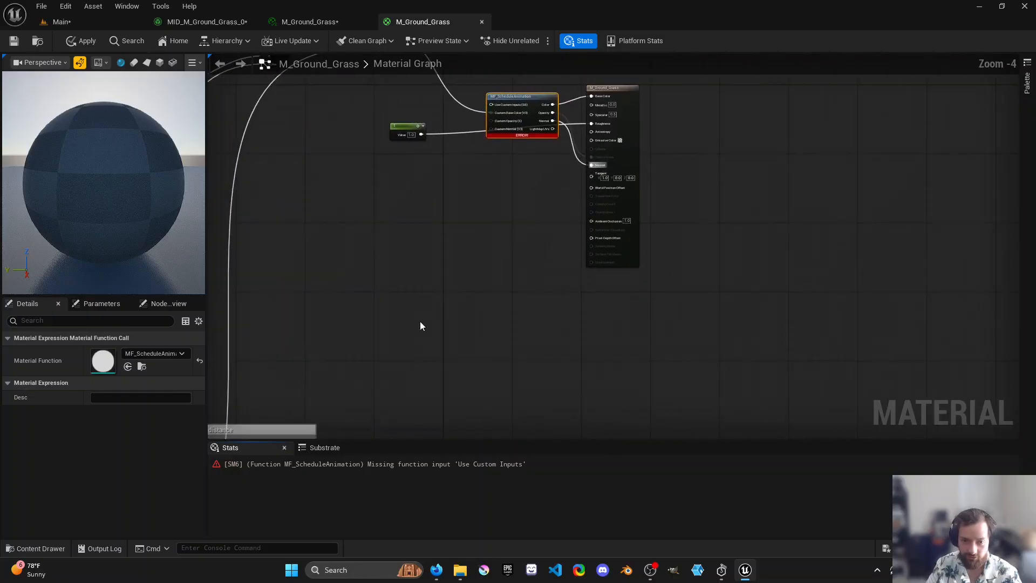
{"action": "right_click_drag", "start_coordinate": [422, 326], "coordinate": [440, 270]}
{"action": "left_click_drag", "start_coordinate": [306, 399], "coordinate": [475, 192]}
{"action": "scroll", "coordinate": [531, 219], "scroll_direction": "up", "scroll_amount": 3}
{"action": "right_click_drag", "start_coordinate": [432, 315], "coordinate": [435, 330]}
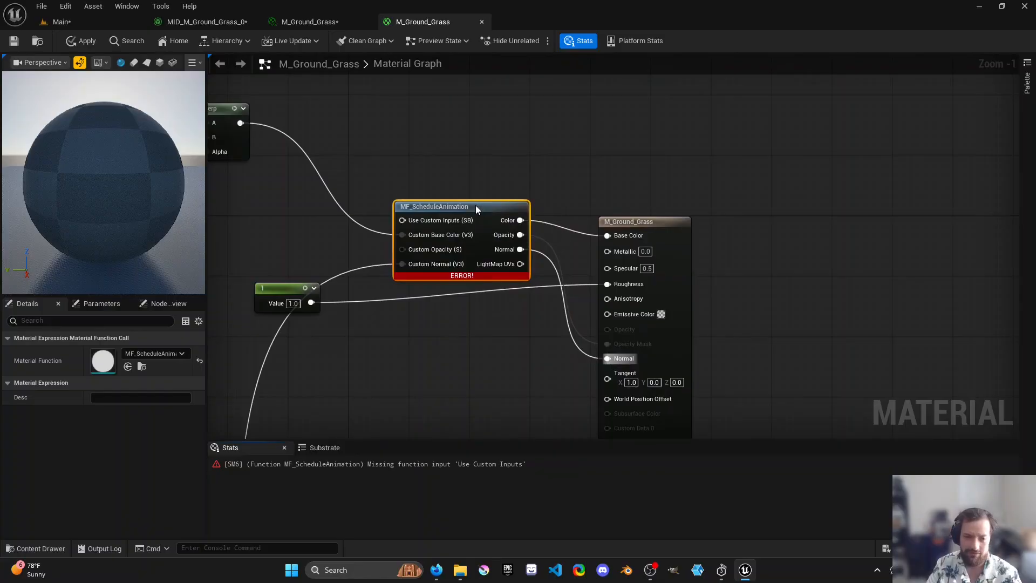
- Add a Static Bool node set to true, feeding the Use Custom Inputs pin of MF_ScheduleAnimation, and nudge the function node slightly
{"action": "right_click_drag", "start_coordinate": [404, 248], "coordinate": [441, 247]}
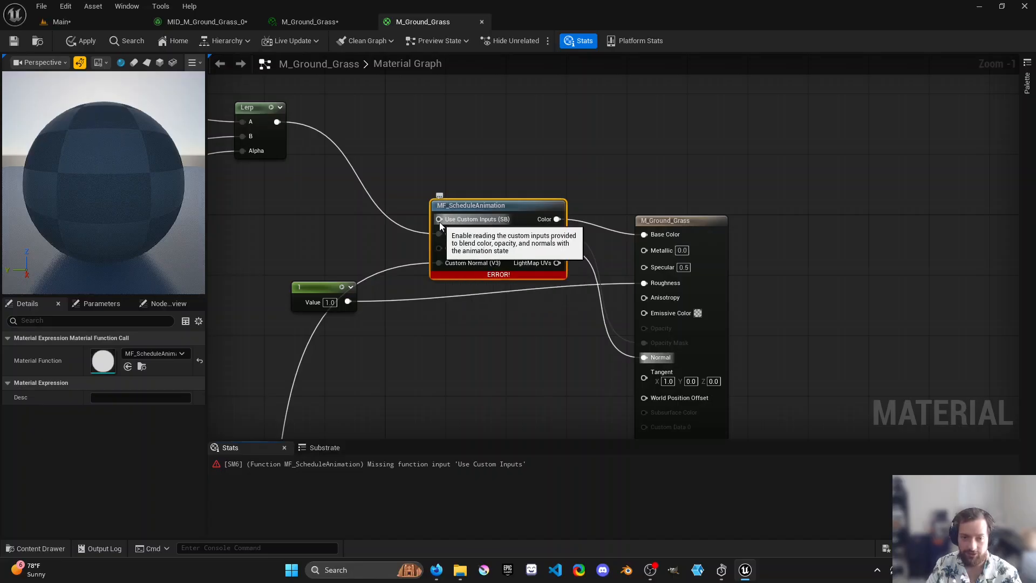
{"action": "left_click_drag", "start_coordinate": [448, 222], "coordinate": [383, 127]}
{"action": "type", "text": "bool"}
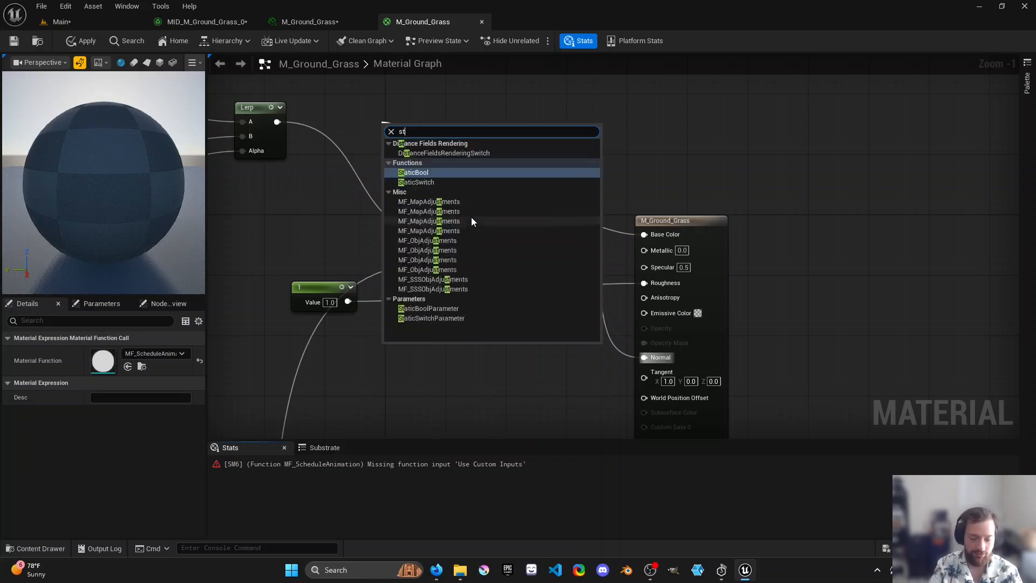
{"action": "key", "text": "Return"}
{"action": "left_click", "coordinate": [415, 145]}
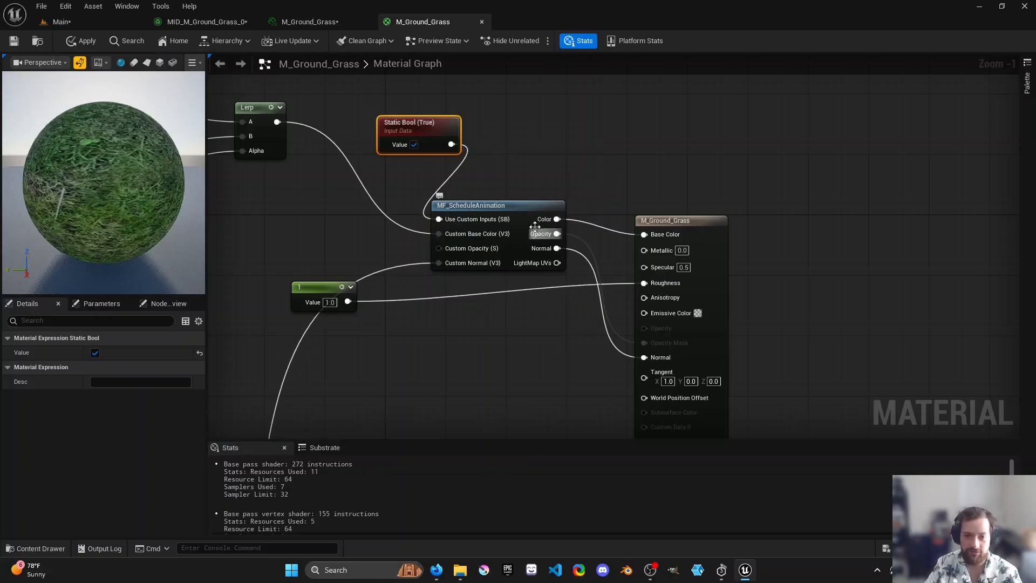
{"action": "left_click_drag", "start_coordinate": [519, 215], "coordinate": [526, 216]}
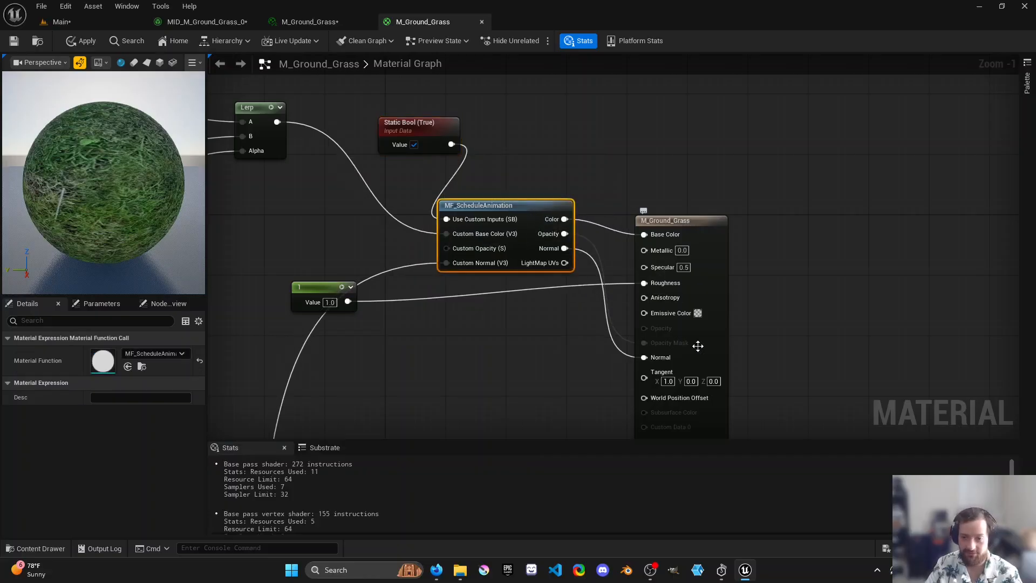
- Select the M_Ground_Grass output node to open its material settings
{"action": "left_click", "coordinate": [699, 239]}
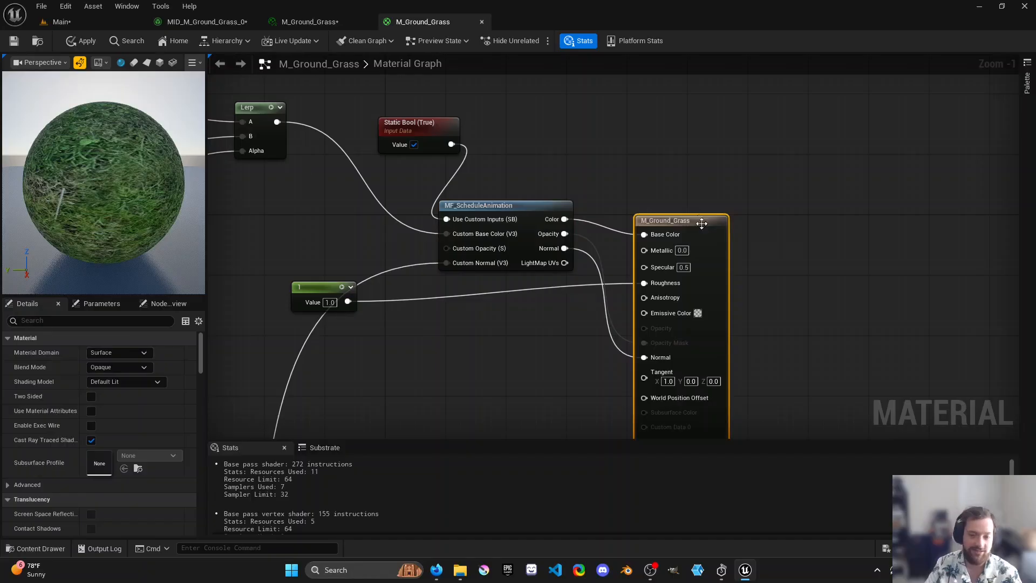
- Set the M_Ground_Grass material's Blend Mode to Masked and apply the change
{"action": "right_click_drag", "start_coordinate": [421, 326], "coordinate": [464, 345]}
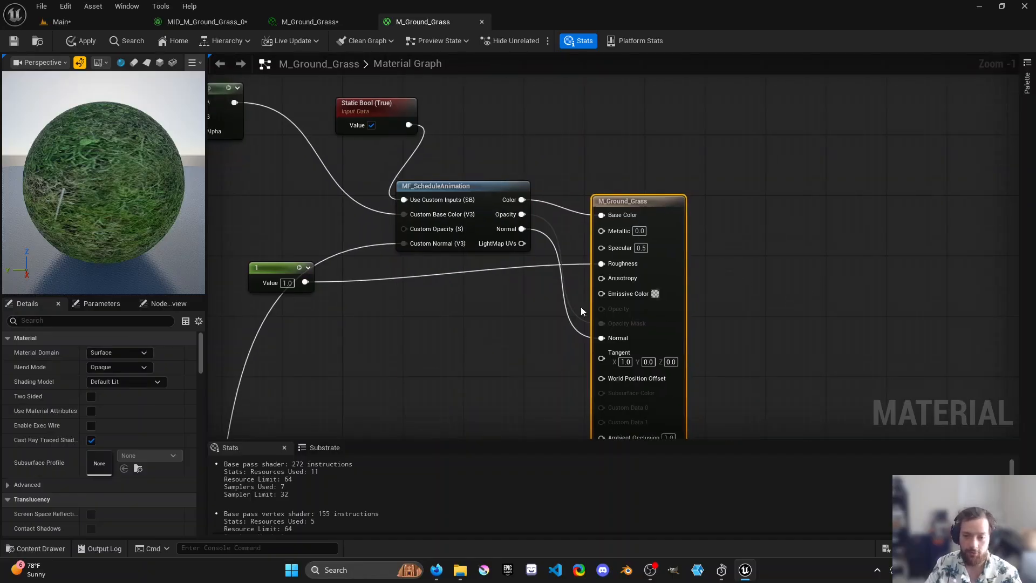
{"action": "left_click", "coordinate": [107, 368]}
{"action": "left_click", "coordinate": [113, 384]}
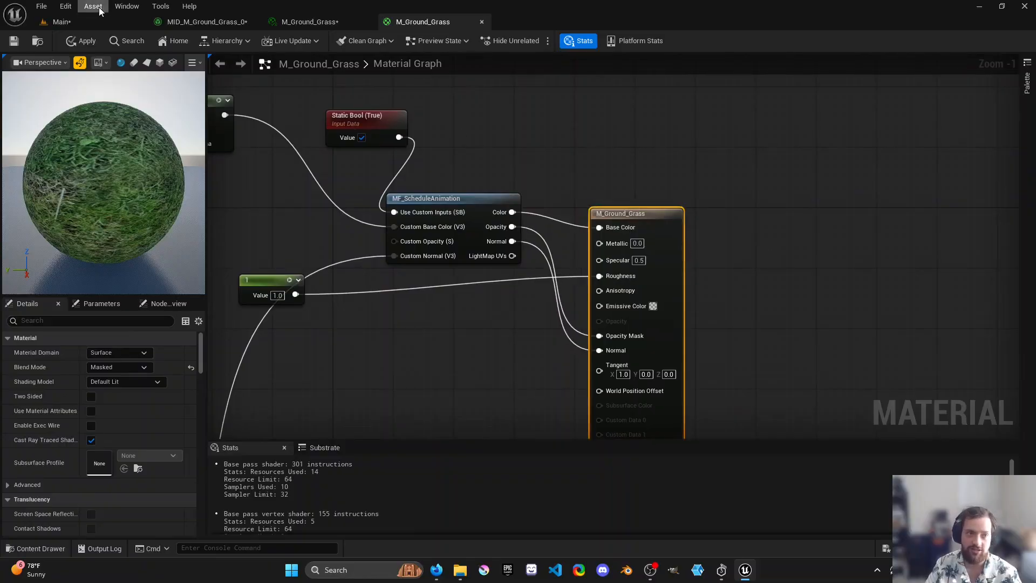
{"action": "left_click", "coordinate": [59, 21]}
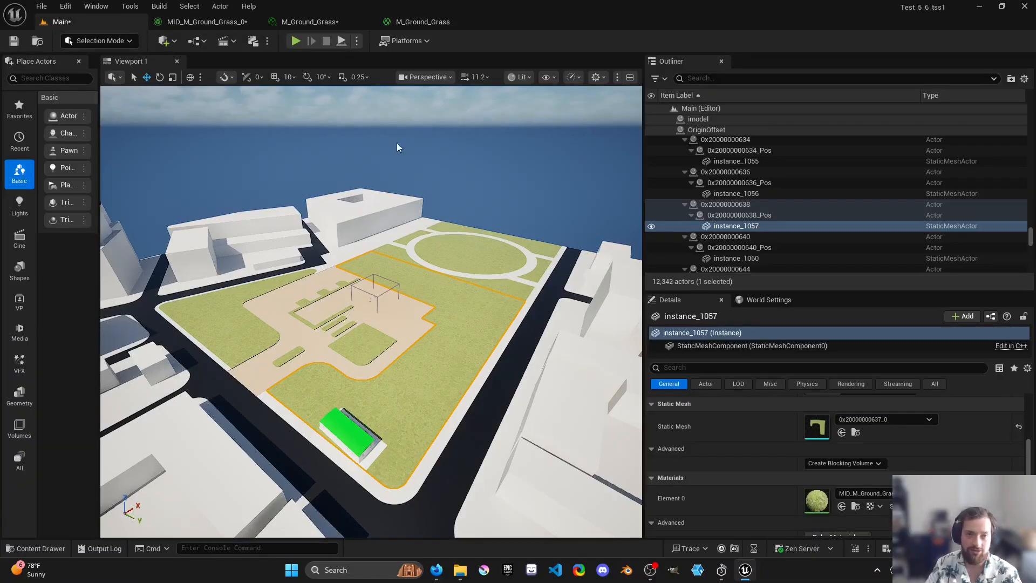
{"action": "left_click", "coordinate": [423, 21]}
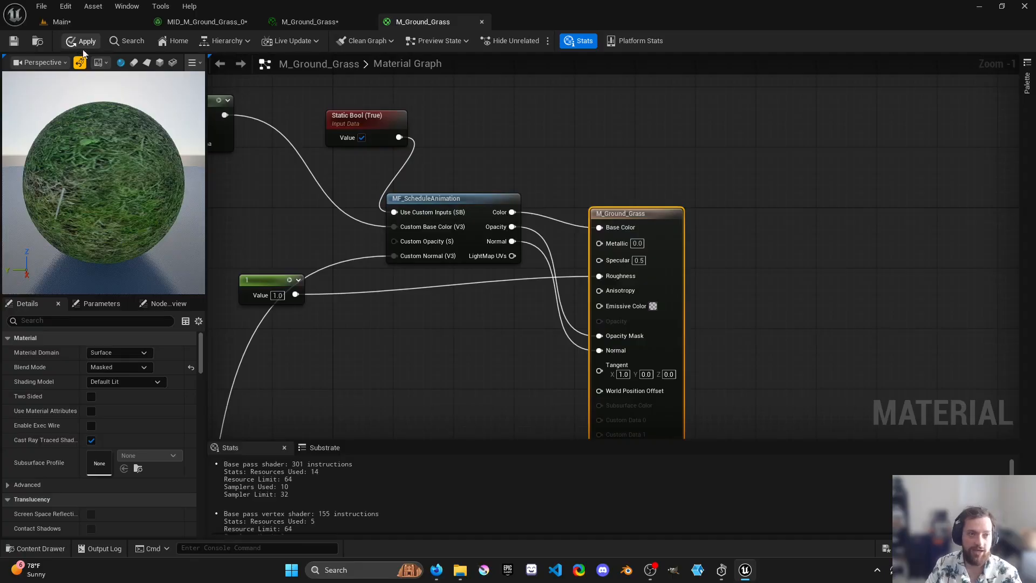
{"action": "key", "text": "ctrl+s"}
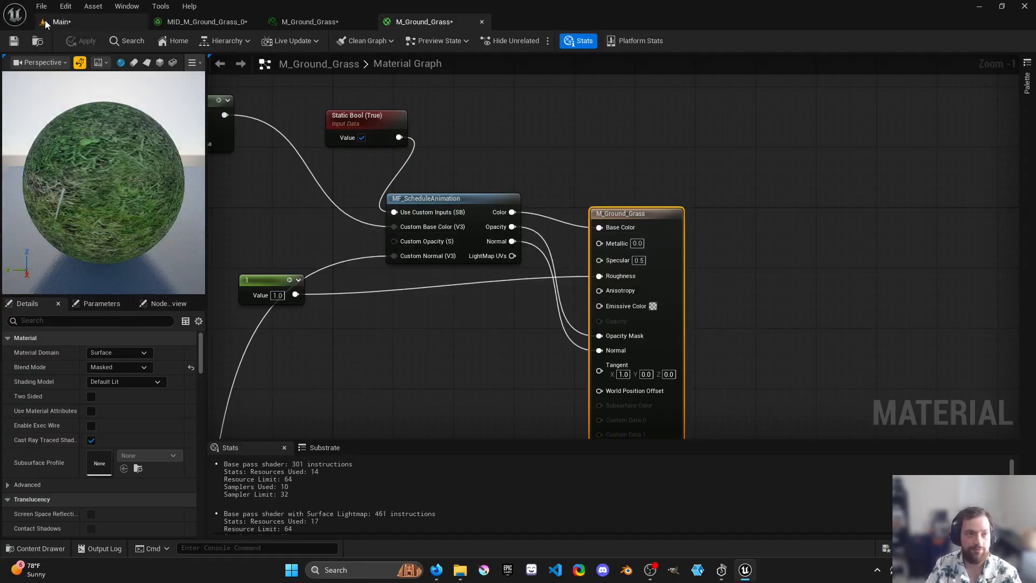
- Return to the Main level and examine the grass surface around the oval path up close
{"action": "left_click", "coordinate": [59, 22]}
{"action": "left_click", "coordinate": [517, 220]}
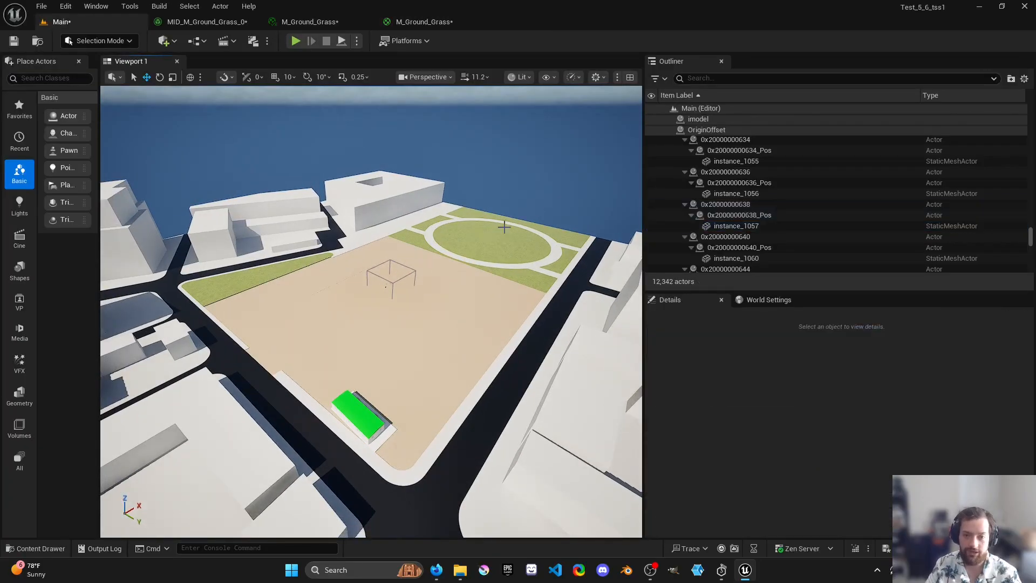
{"action": "key", "text": "w"}
{"action": "right_click_drag", "start_coordinate": [518, 220], "coordinate": [477, 216]}
{"action": "scroll", "coordinate": [518, 221], "scroll_direction": "down", "scroll_amount": 1}
{"action": "key", "text": "w"}
{"action": "key", "text": "s"}
{"action": "right_click_drag", "start_coordinate": [547, 411], "coordinate": [486, 411]}
{"action": "key", "text": "w"}
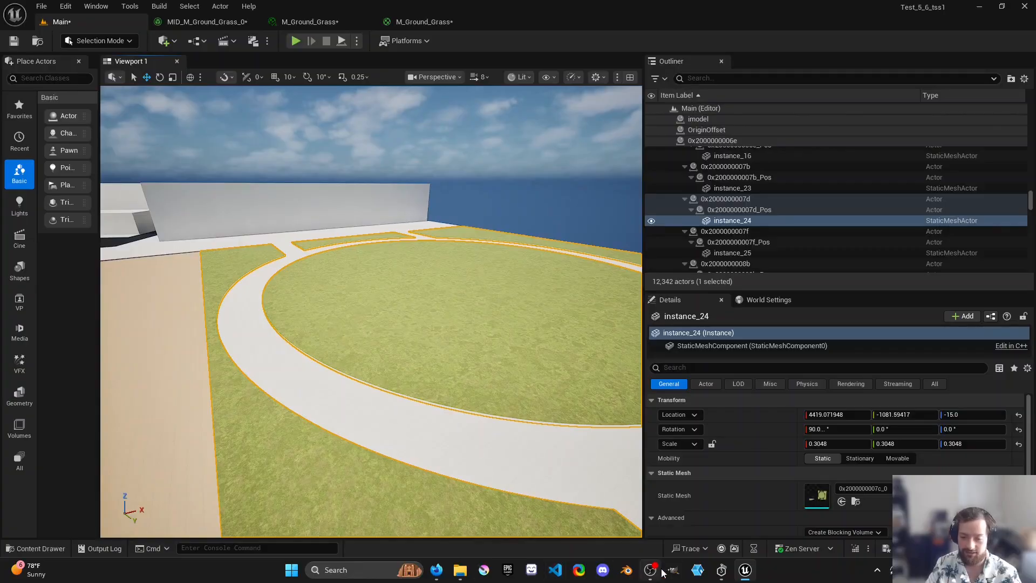
- Switch to Twin Sync Studio to look over the processInstance graph around the MapByTable node, and return to Unreal Editor
{"action": "left_click", "coordinate": [722, 570]}
{"action": "left_click", "coordinate": [187, 301]}
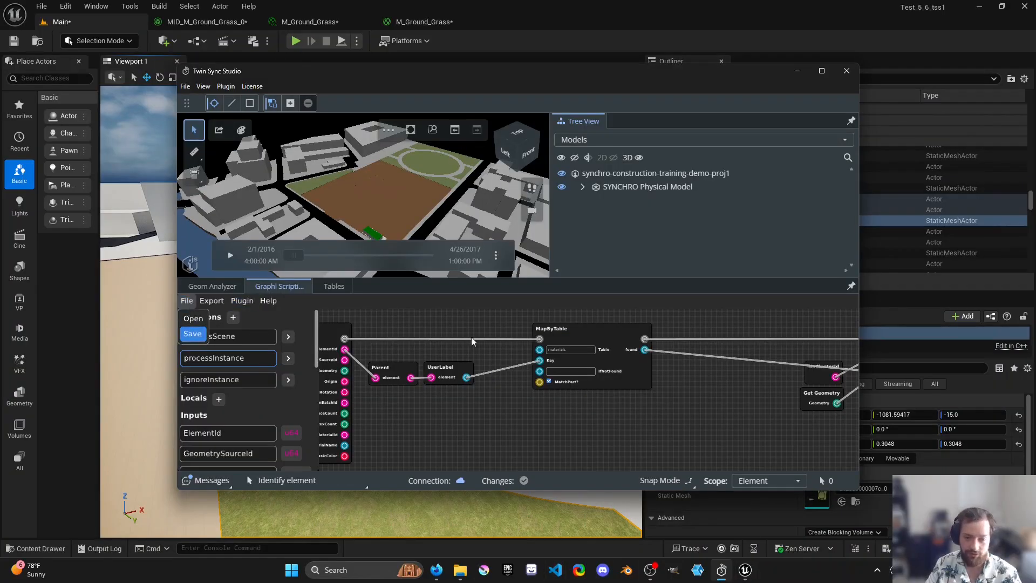
{"action": "left_click_drag", "start_coordinate": [522, 383], "coordinate": [542, 392]}
{"action": "left_click", "coordinate": [533, 515]}
- Examine the whole construction site in the level from several angles and clear the grass selection
{"action": "right_click_drag", "start_coordinate": [483, 478], "coordinate": [459, 479]}
{"action": "key", "text": "a"}
{"action": "key", "text": "s"}
{"action": "mouse_move", "coordinate": [471, 426]}
{"action": "right_mouse_down"}
{"action": "mouse_move", "coordinate": [459, 428]}
{"action": "mouse_move", "coordinate": [471, 426]}
{"action": "right_mouse_up"}
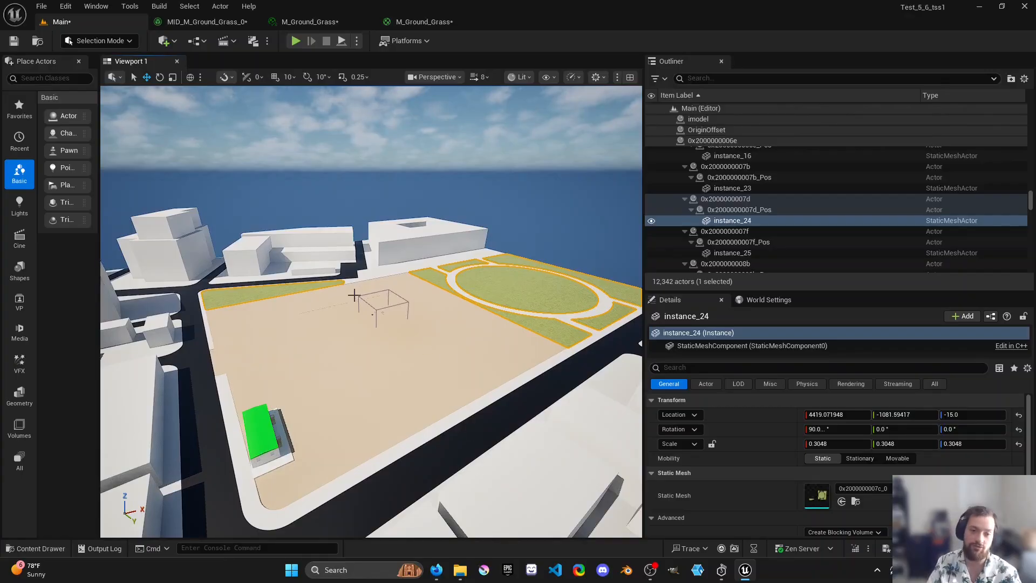
{"action": "right_click_drag", "start_coordinate": [359, 350], "coordinate": [380, 357]}
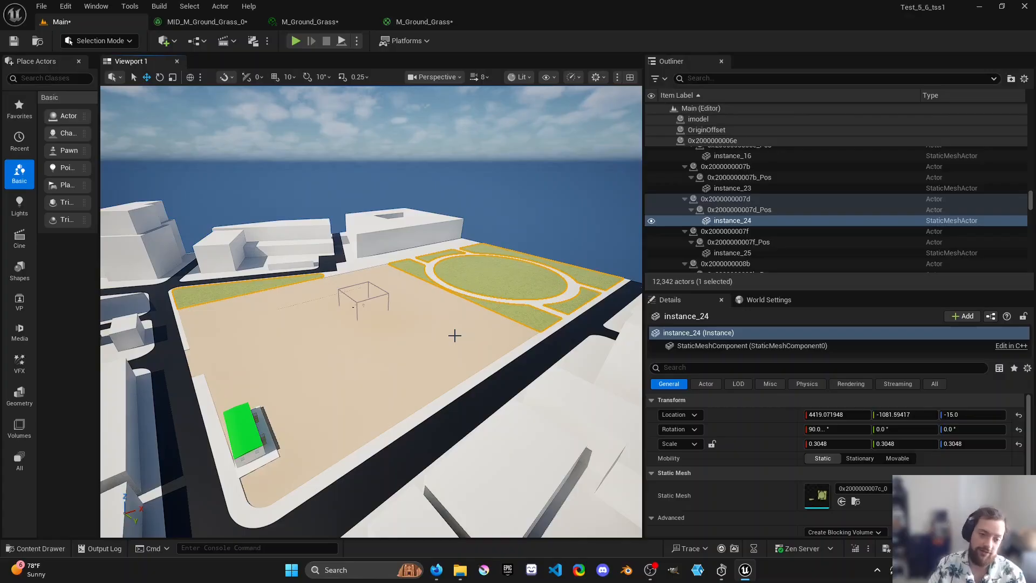
{"action": "right_click_drag", "start_coordinate": [438, 241], "coordinate": [454, 245]}
{"action": "right_click_drag", "start_coordinate": [359, 356], "coordinate": [385, 339]}
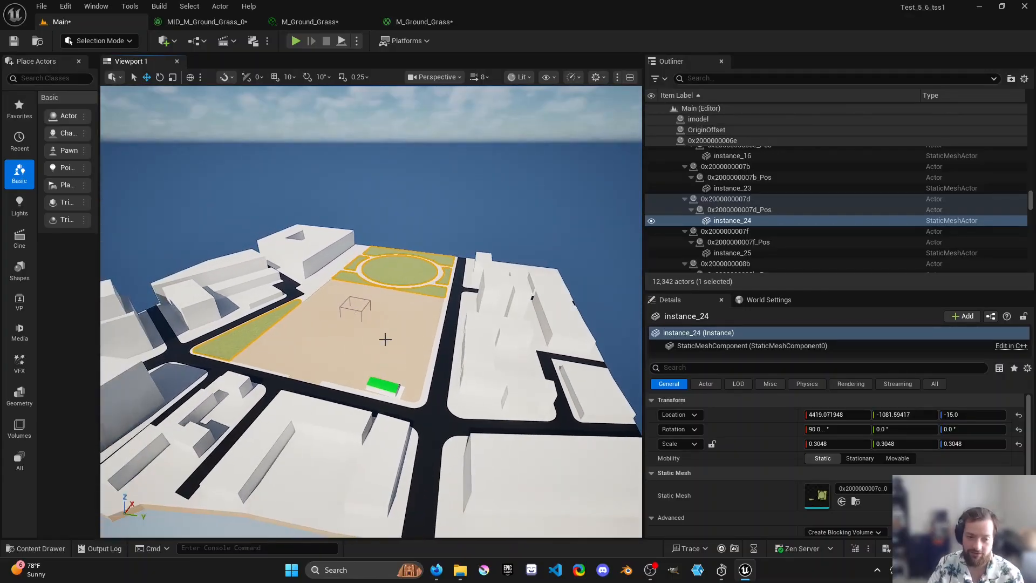
{"action": "right_click_drag", "start_coordinate": [436, 304], "coordinate": [411, 300]}
{"action": "left_click", "coordinate": [563, 221]}
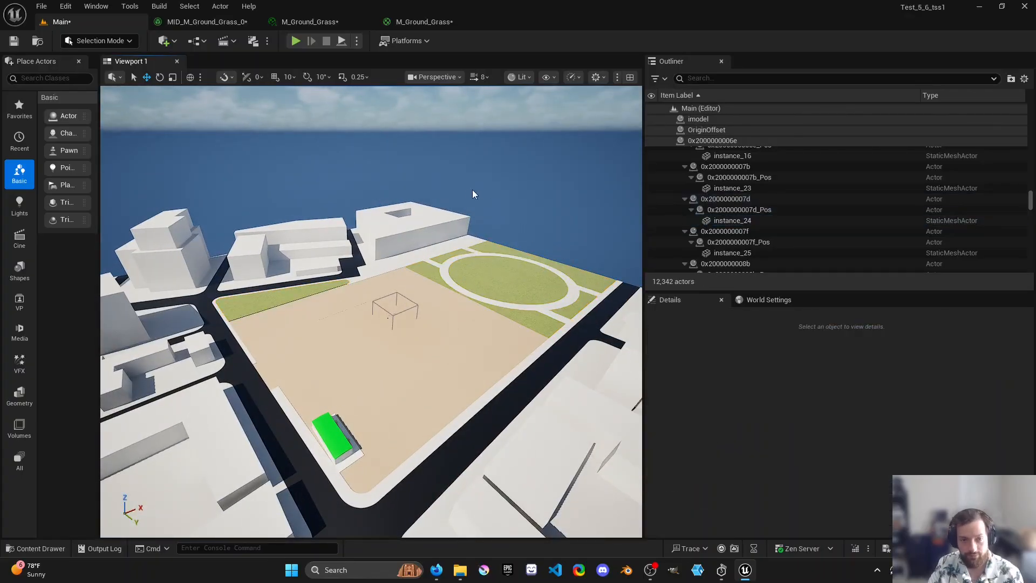
{"action": "right_click_drag", "start_coordinate": [431, 364], "coordinate": [472, 360]}
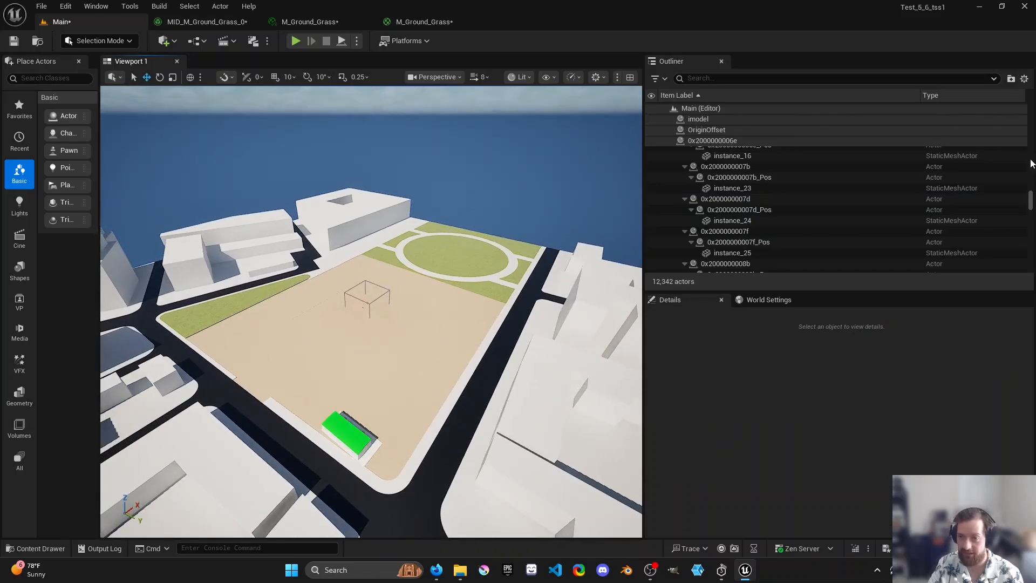
- Select the ScheduleManager actor and bring its Schedule Animation settings into view
{"action": "left_click_drag", "start_coordinate": [1032, 207], "coordinate": [1032, 264]}
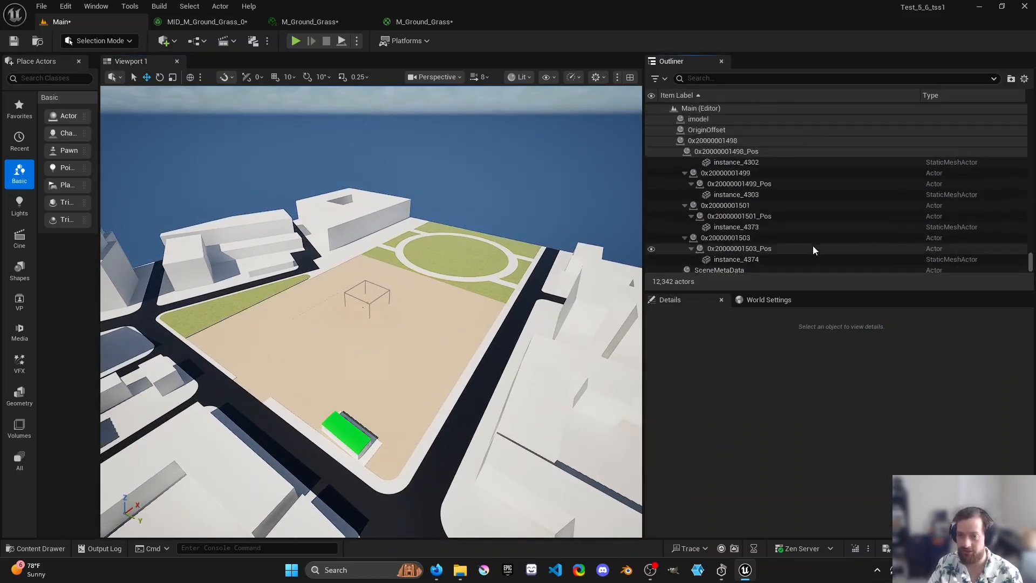
{"action": "left_click", "coordinate": [720, 235]}
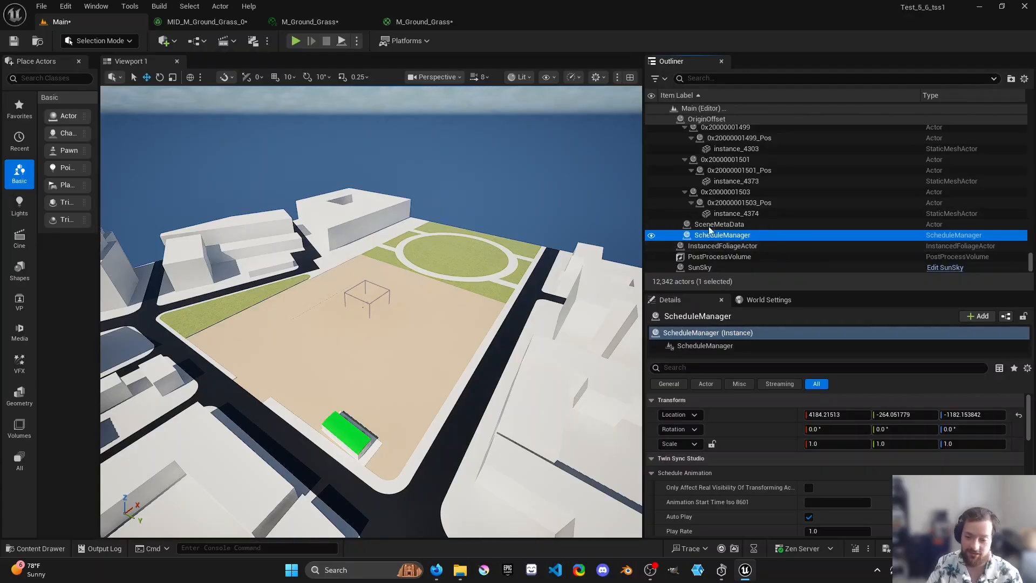
{"action": "scroll", "coordinate": [870, 459], "scroll_direction": "down", "scroll_amount": 5}
{"action": "scroll", "coordinate": [870, 459], "scroll_direction": "up", "scroll_amount": 2}
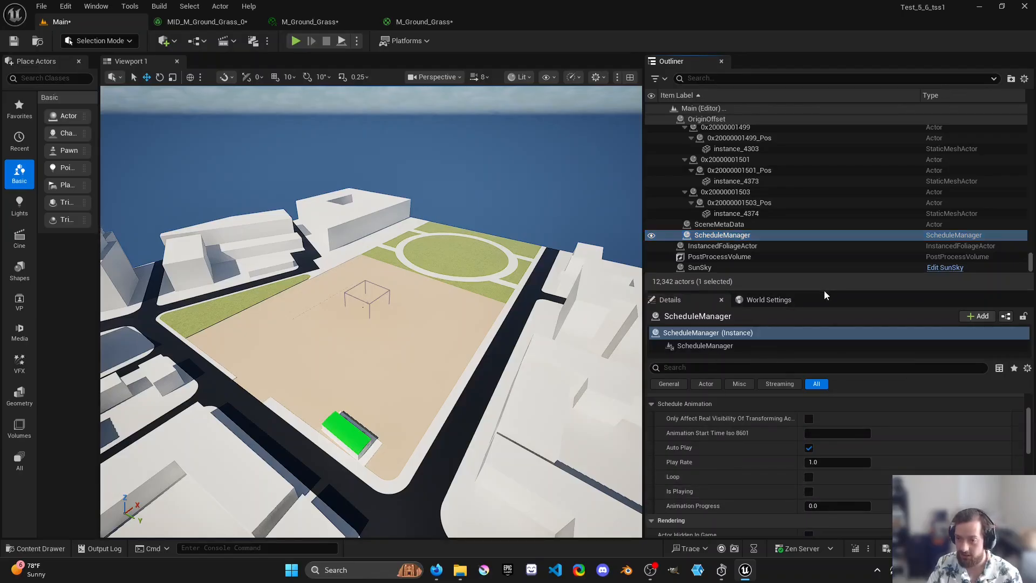
{"action": "left_click_drag", "start_coordinate": [824, 292], "coordinate": [820, 252]}
{"action": "scroll", "coordinate": [818, 219], "scroll_direction": "down", "scroll_amount": 2}
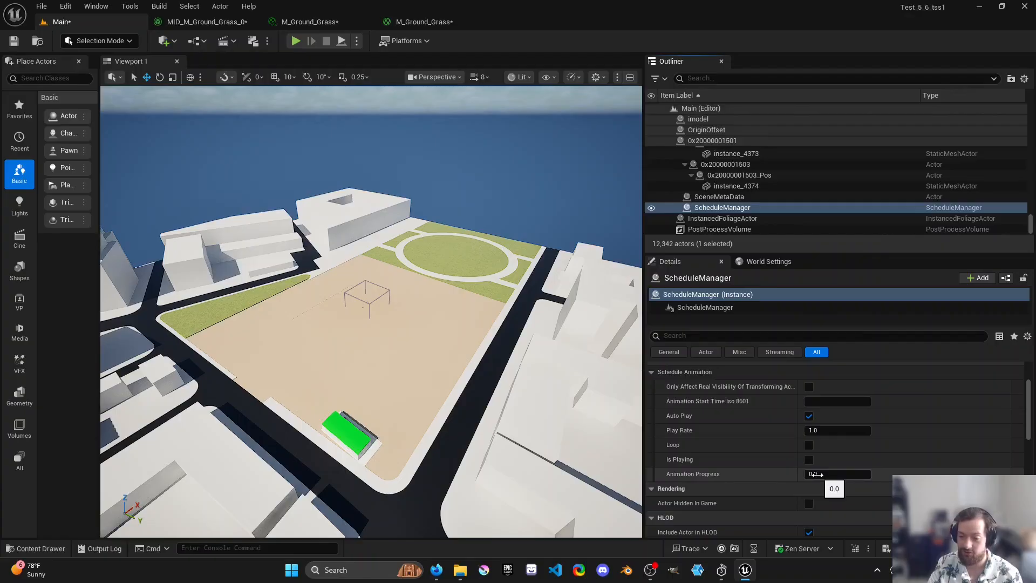
- Preview the schedule by scrubbing Animation Progress to about 0.79 and back to 0.0, and turn off Auto Play
{"action": "left_click_drag", "start_coordinate": [831, 473], "coordinate": [858, 474]}
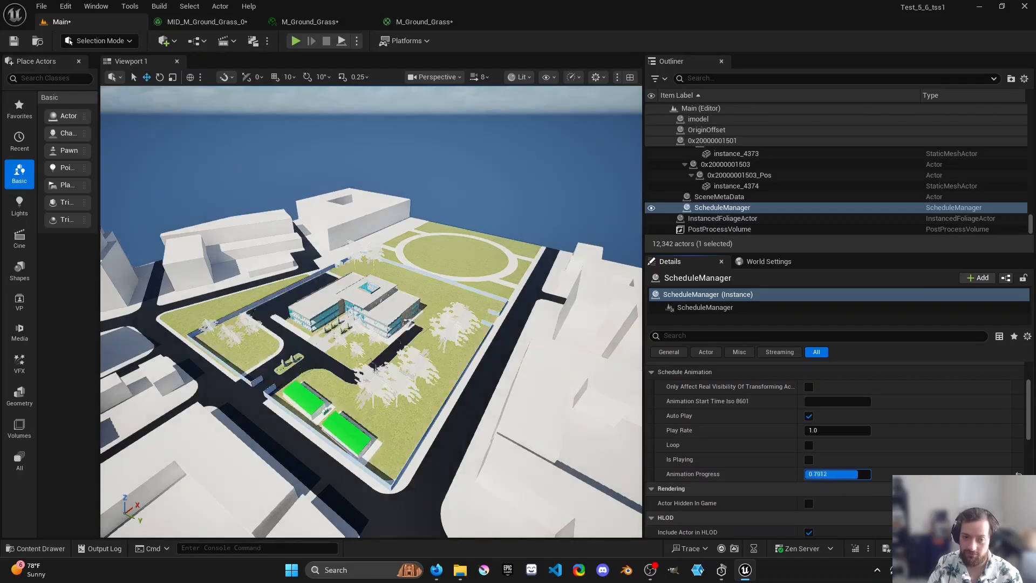
{"action": "left_click_drag", "start_coordinate": [859, 473], "coordinate": [805, 473]}
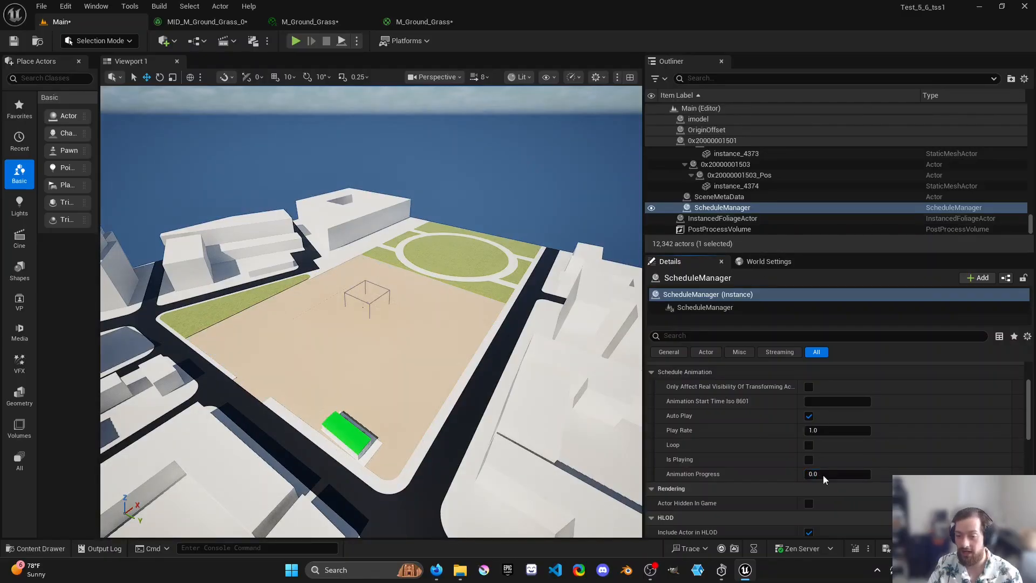
{"action": "left_click", "coordinate": [808, 416]}
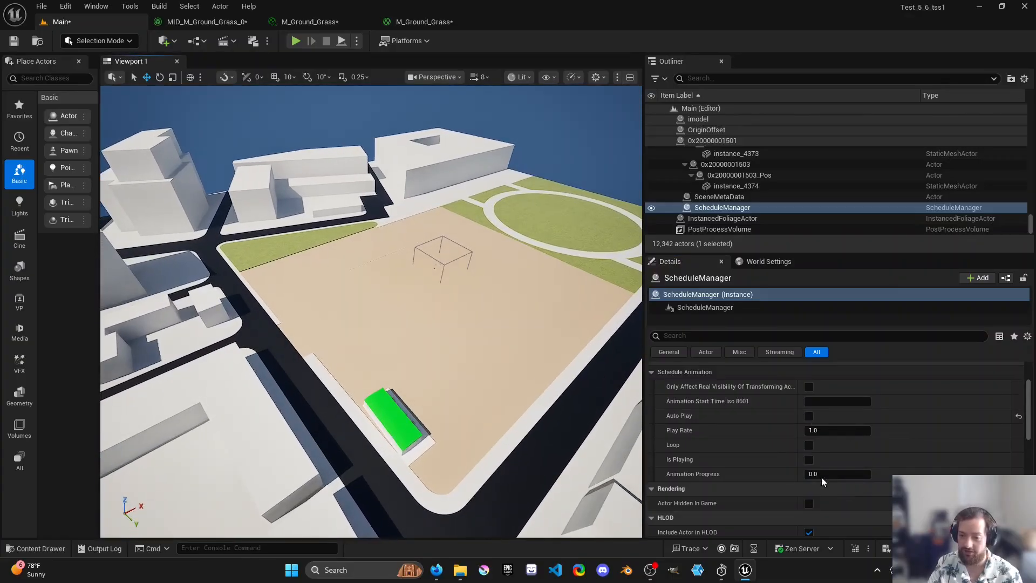
{"action": "right_click_drag", "start_coordinate": [518, 345], "coordinate": [588, 341]}
{"action": "key", "text": "w"}
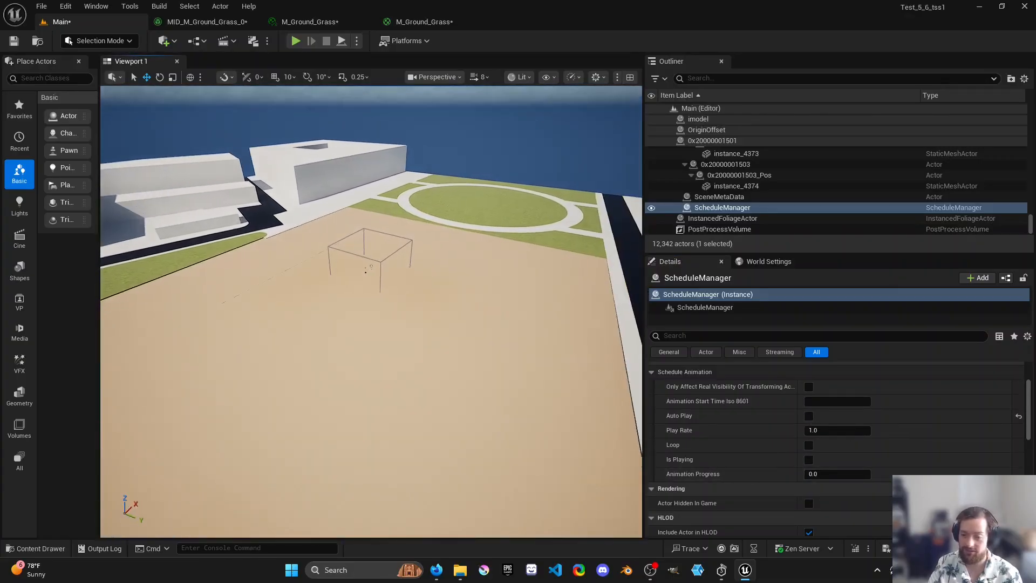
{"action": "key", "text": "s"}
{"action": "right_click_drag", "start_coordinate": [403, 365], "coordinate": [391, 350]}
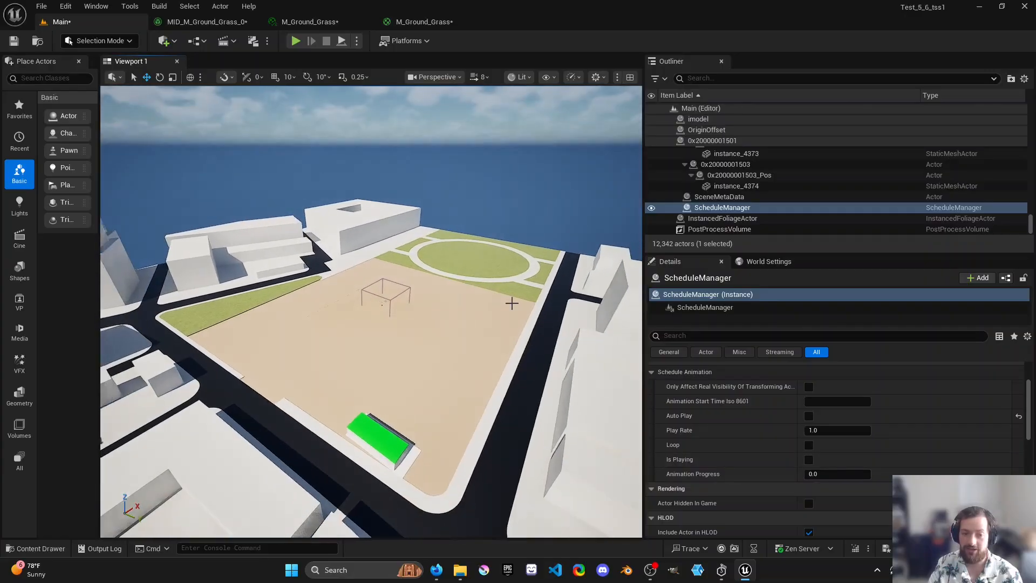
{"action": "right_click_drag", "start_coordinate": [465, 225], "coordinate": [464, 234]}
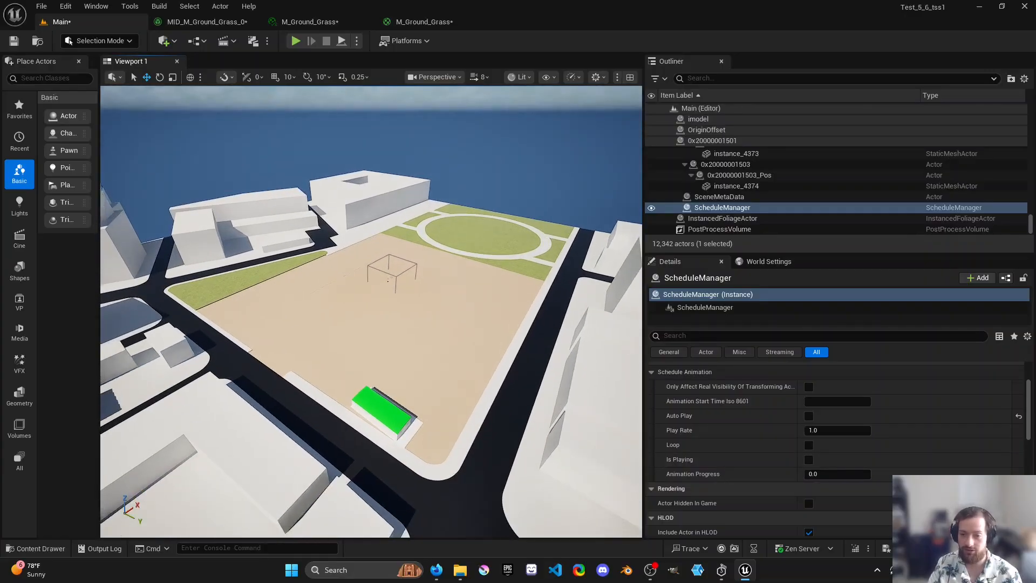
- Keep the ScheduleManager actor selected and open the Main level's Level Blueprint
{"action": "left_click", "coordinate": [726, 210]}
{"action": "right_click", "coordinate": [726, 210]}
{"action": "left_click", "coordinate": [708, 211]}
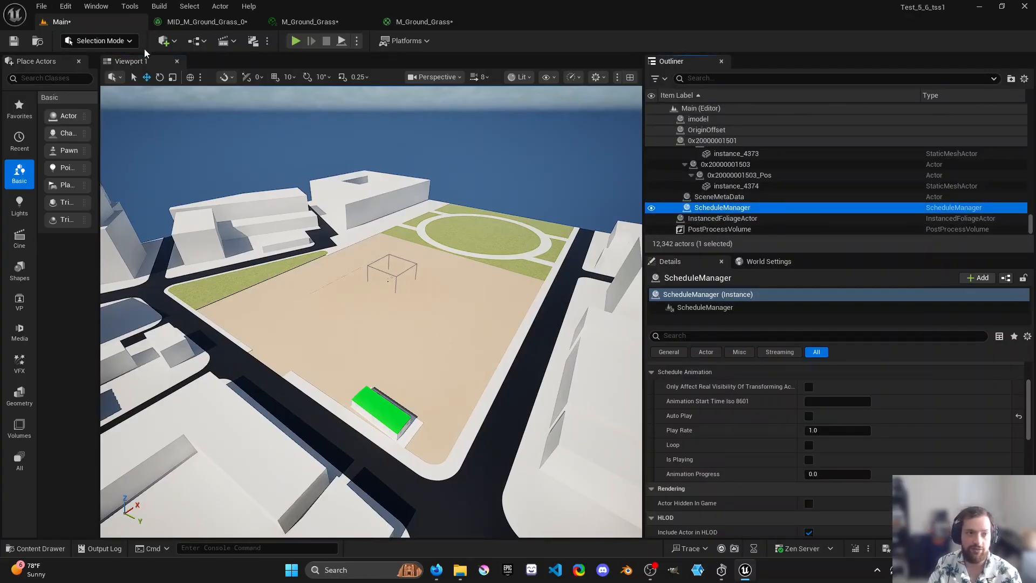
{"action": "left_click", "coordinate": [198, 44]}
{"action": "left_click", "coordinate": [233, 116]}
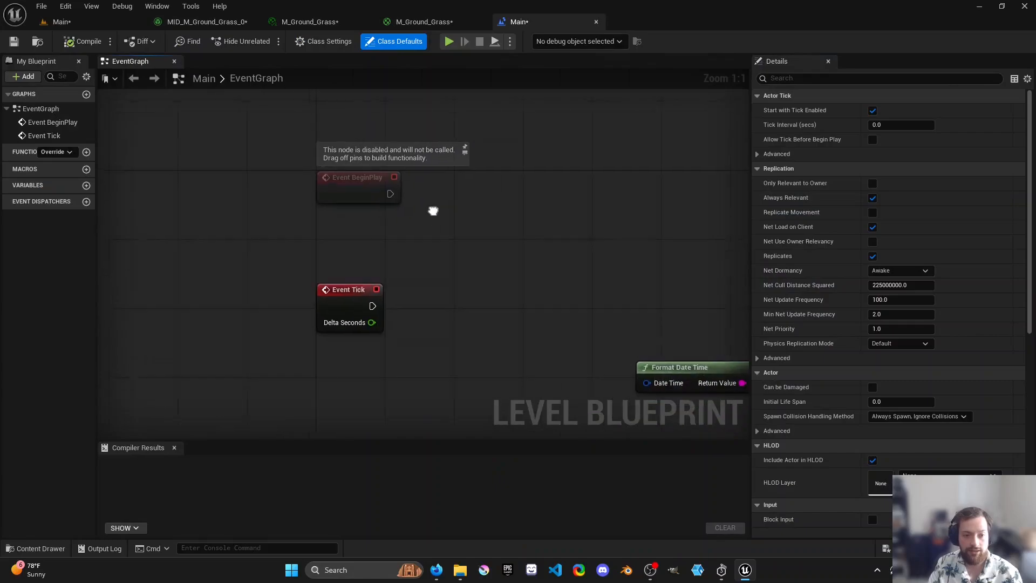
- Delete the existing nodes around Format Date Time in the EventGraph, keeping Event BeginPlay and Event Tick
{"action": "scroll", "coordinate": [395, 274], "scroll_direction": "down", "scroll_amount": 3}
{"action": "left_click_drag", "start_coordinate": [439, 259], "coordinate": [608, 352]}
{"action": "key", "text": "Delete"}
{"action": "scroll", "coordinate": [338, 294], "scroll_direction": "up", "scroll_amount": 4}
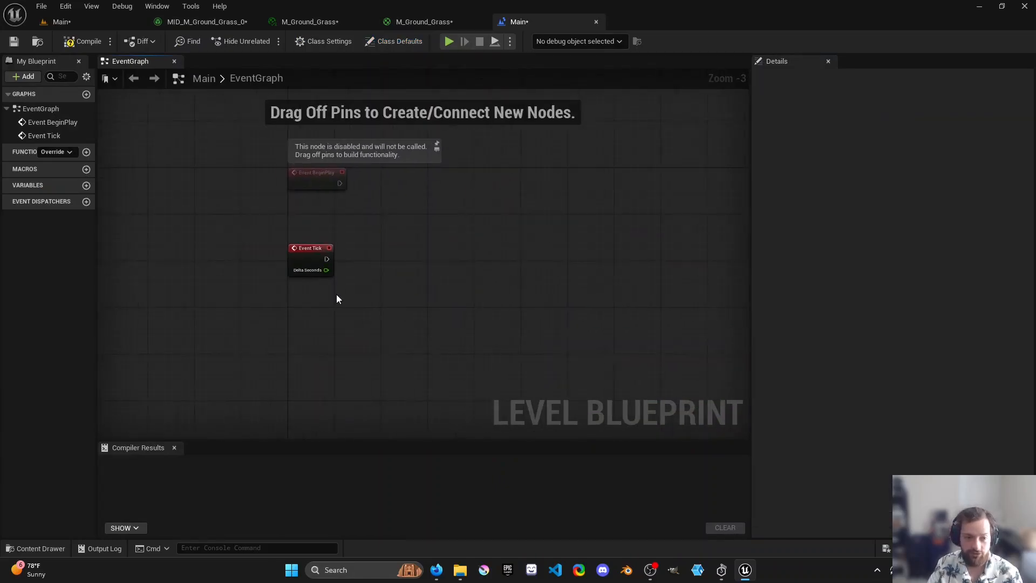
- Add a reference to the ScheduleManager actor below Event Tick in the EventGraph
{"action": "right_click_drag", "start_coordinate": [344, 294], "coordinate": [334, 294]}
{"action": "left_click_drag", "start_coordinate": [299, 250], "coordinate": [397, 255]}
{"action": "left_click", "coordinate": [237, 320]}
{"action": "right_click", "coordinate": [237, 321]}
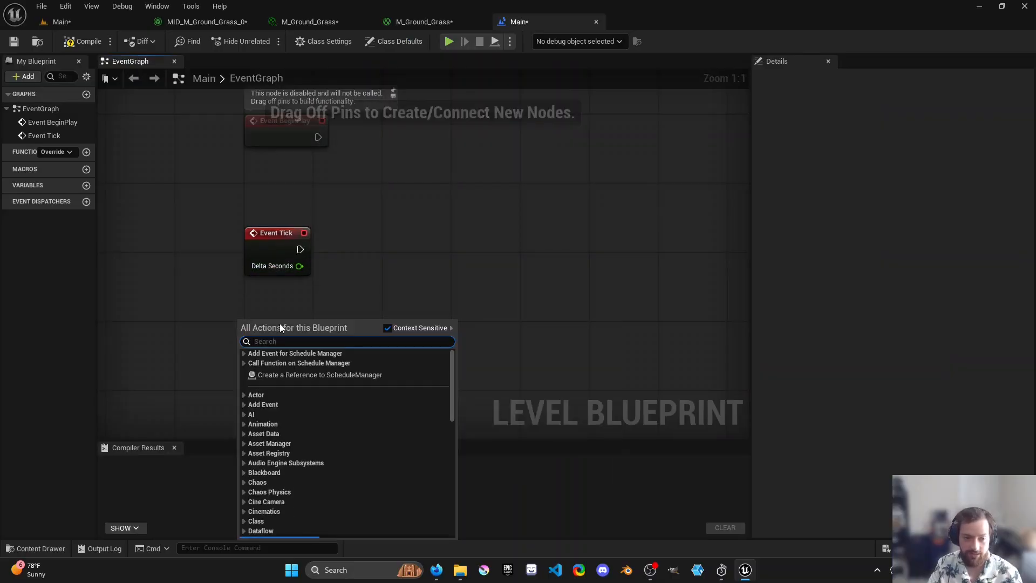
{"action": "left_click", "coordinate": [291, 375]}
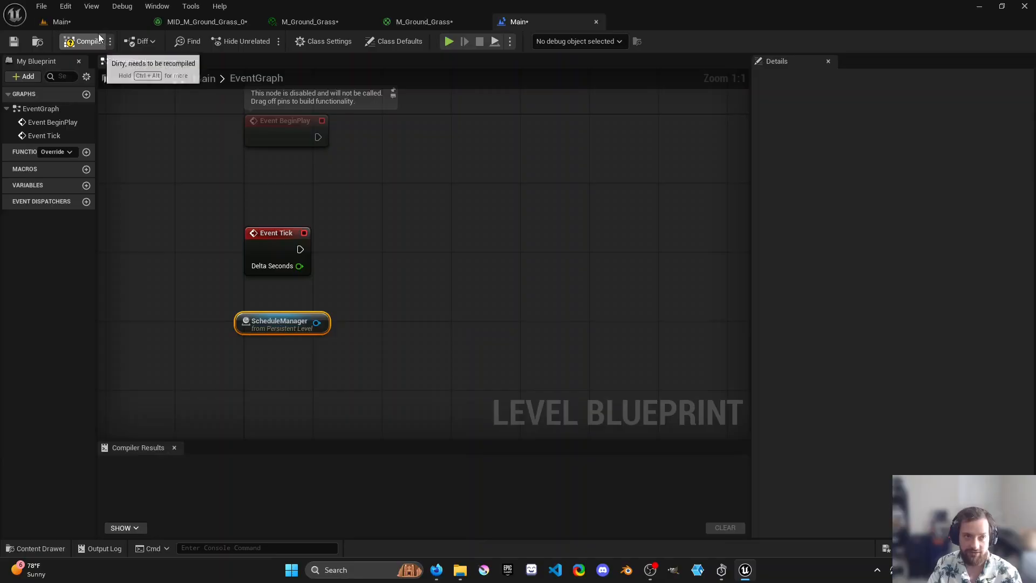
{"action": "left_click", "coordinate": [60, 22]}
{"action": "left_click", "coordinate": [511, 24]}
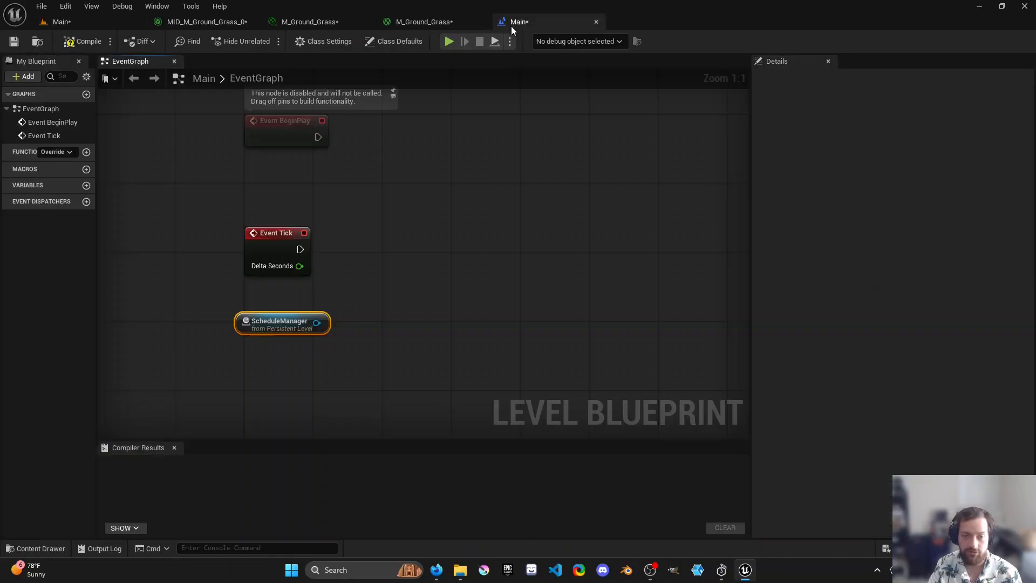
- Add a Get Scene Data node connected to the ScheduleManager reference
{"action": "left_click_drag", "start_coordinate": [317, 323], "coordinate": [383, 280]}
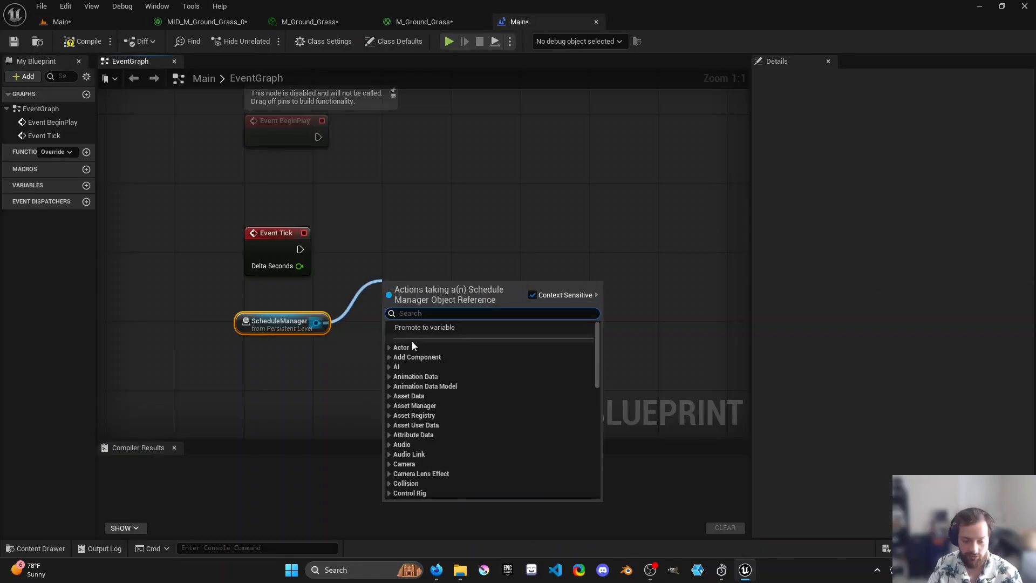
{"action": "type", "text": "scene"}
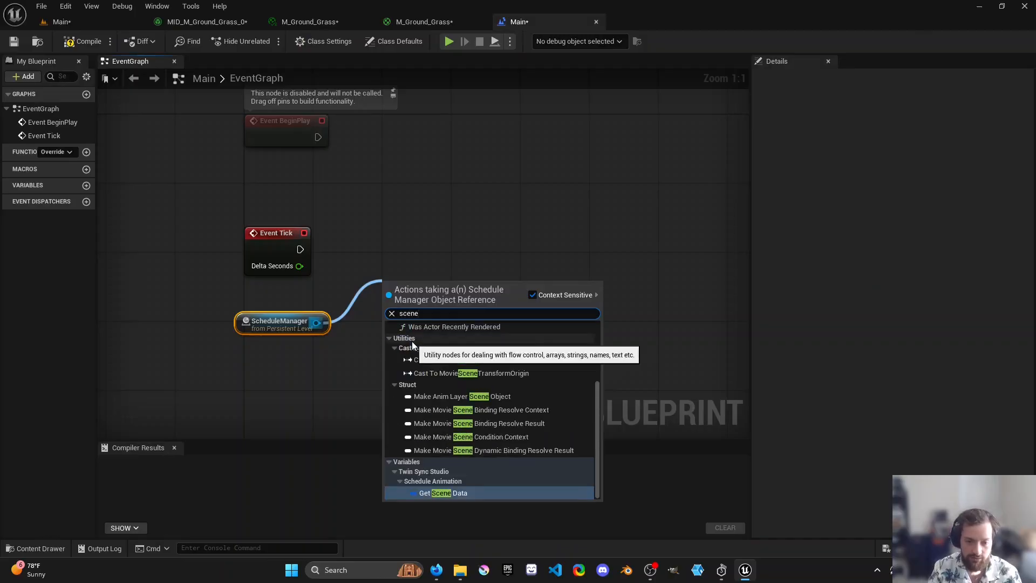
{"action": "key", "text": "Return"}
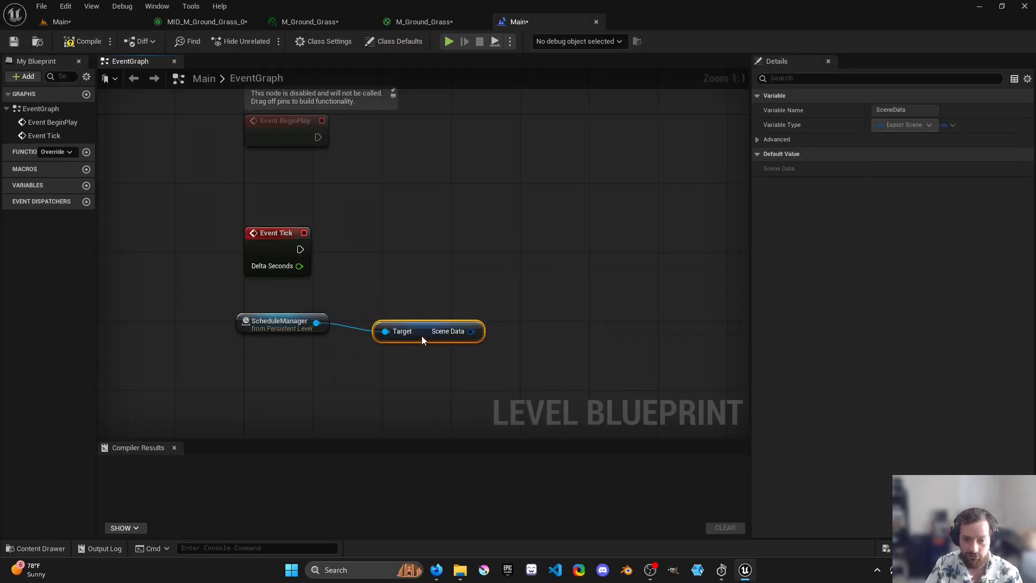
- Add a Break Export Scene Data node from the Scene Data output and expand it to show all its pins
{"action": "left_click_drag", "start_coordinate": [469, 331], "coordinate": [517, 336]}
{"action": "type", "text": "break"}
{"action": "key", "text": "Return"}
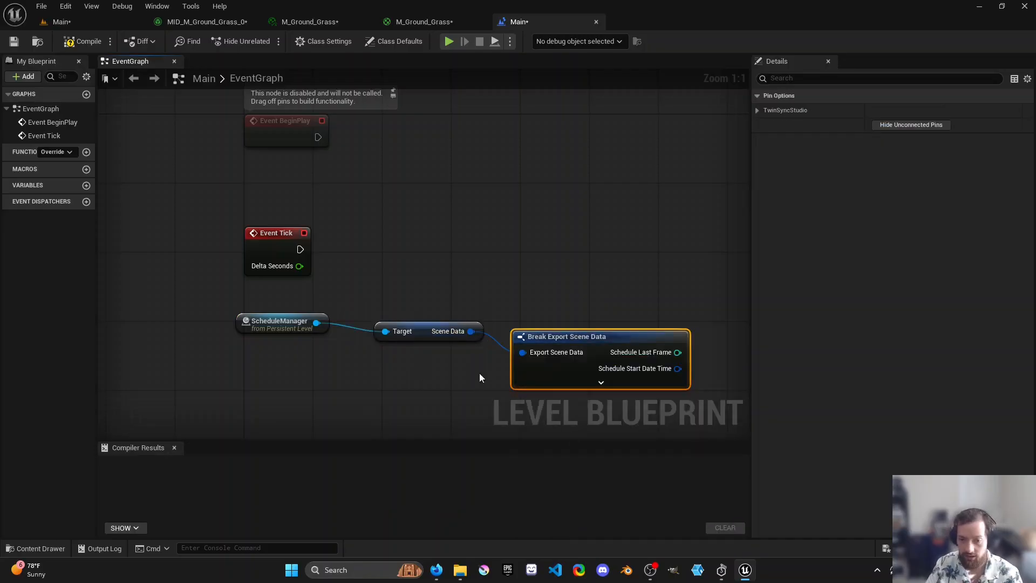
{"action": "left_click", "coordinate": [582, 382]}
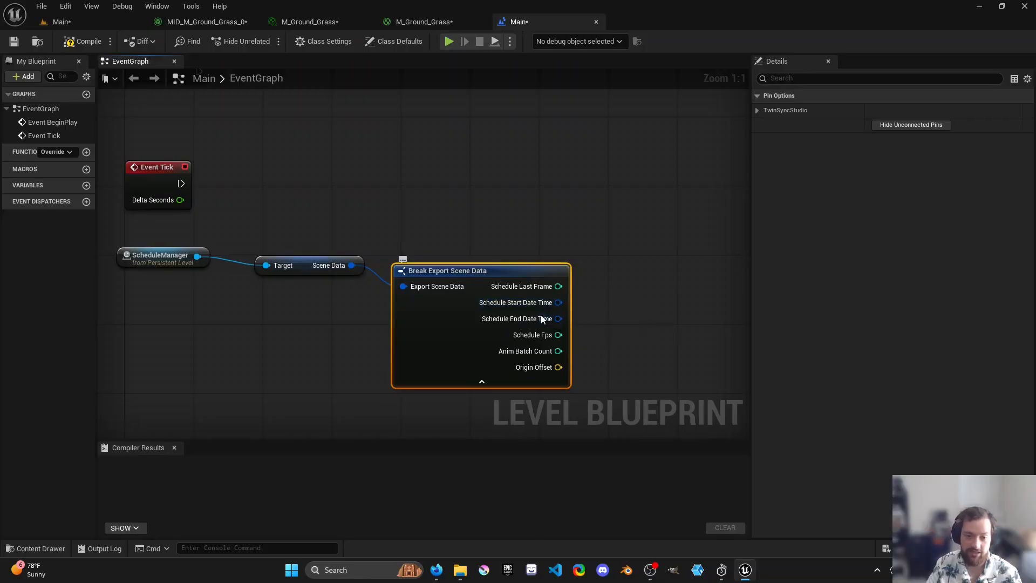
{"action": "right_click_drag", "start_coordinate": [599, 324], "coordinate": [590, 332]}
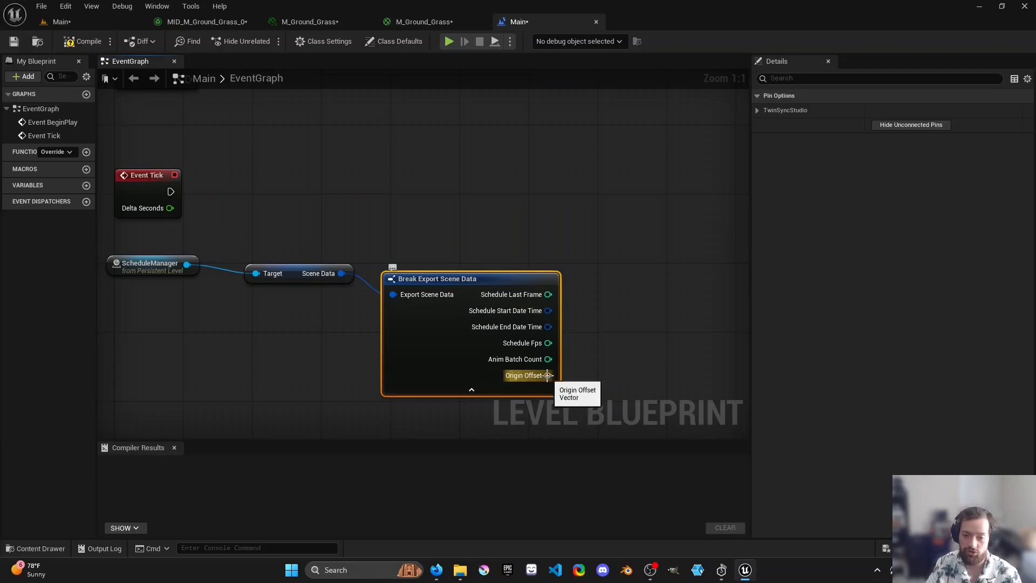
- Try a Get Schedule Date Time from Active Sequence node on the Scene Data output, and delete it
{"action": "right_click_drag", "start_coordinate": [486, 281], "coordinate": [498, 282]}
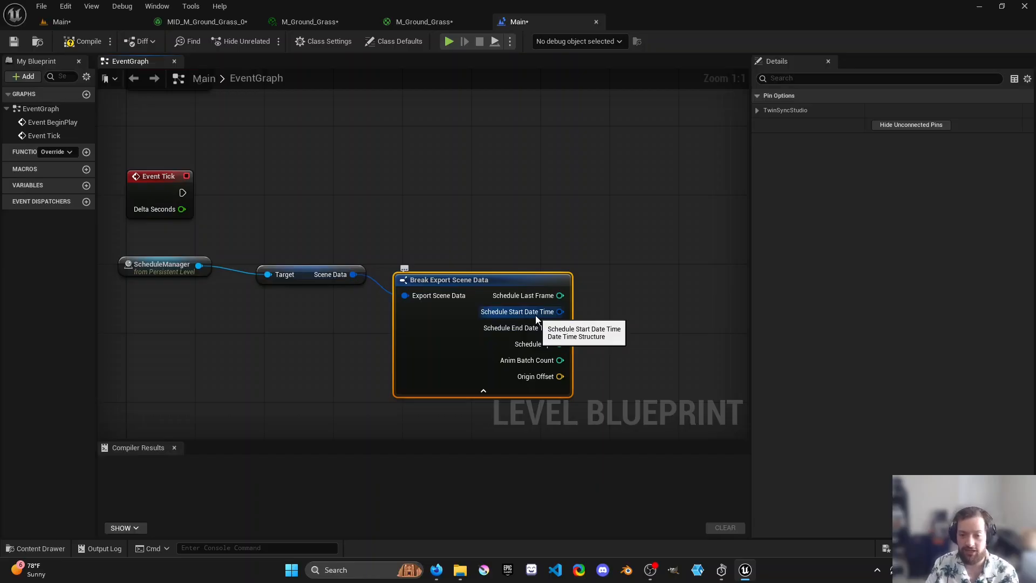
{"action": "right_click_drag", "start_coordinate": [125, 180], "coordinate": [173, 202]}
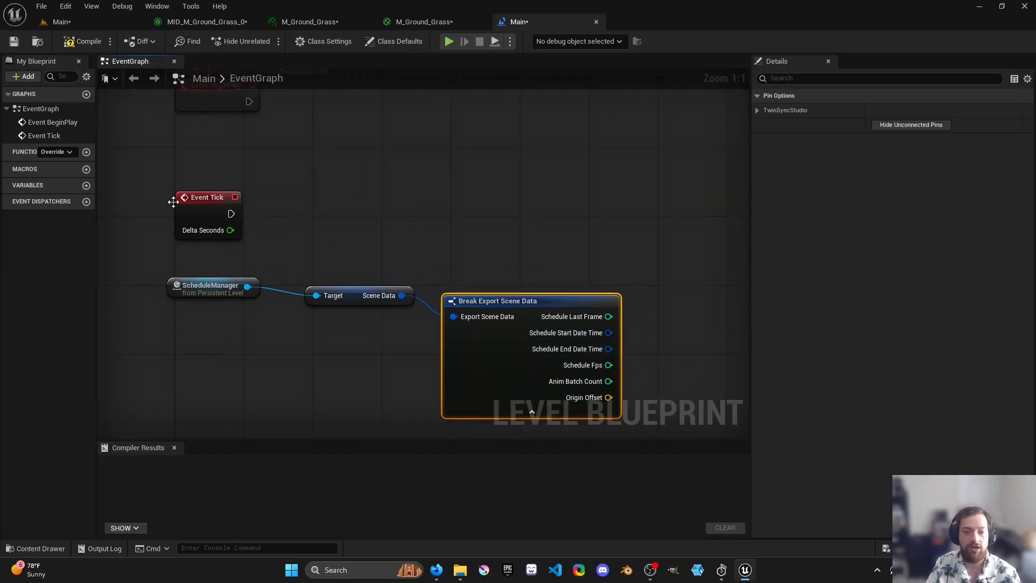
{"action": "left_click_drag", "start_coordinate": [401, 294], "coordinate": [434, 251]}
{"action": "type", "text": "get"}
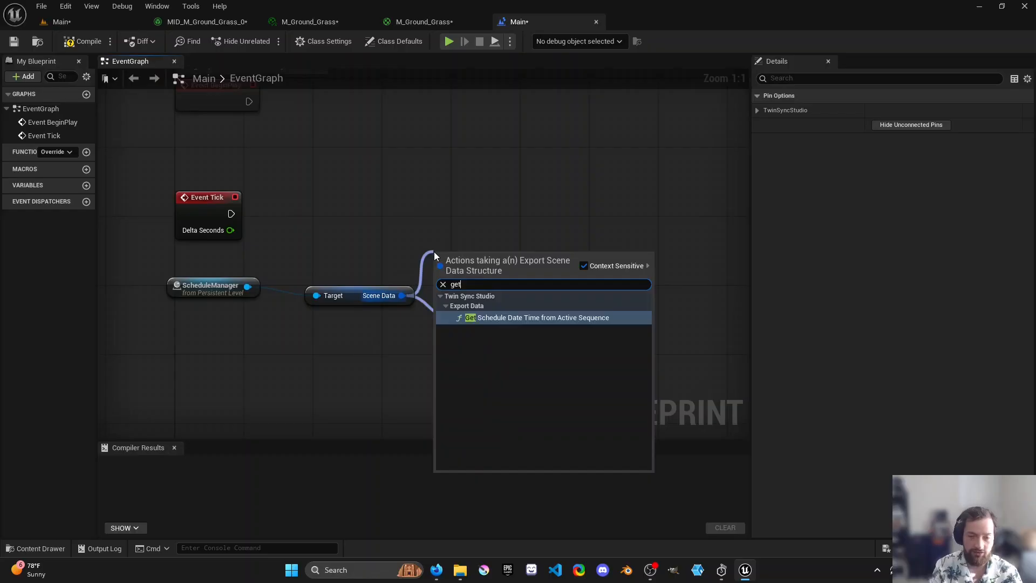
{"action": "key", "text": "Return"}
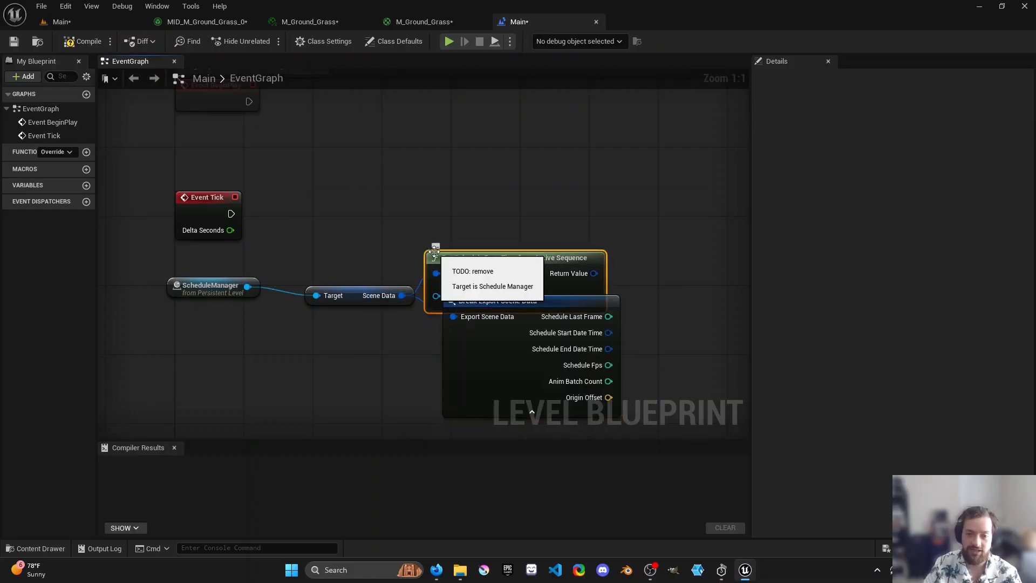
{"action": "left_click_drag", "start_coordinate": [495, 283], "coordinate": [549, 223]}
{"action": "key", "text": "Delete"}
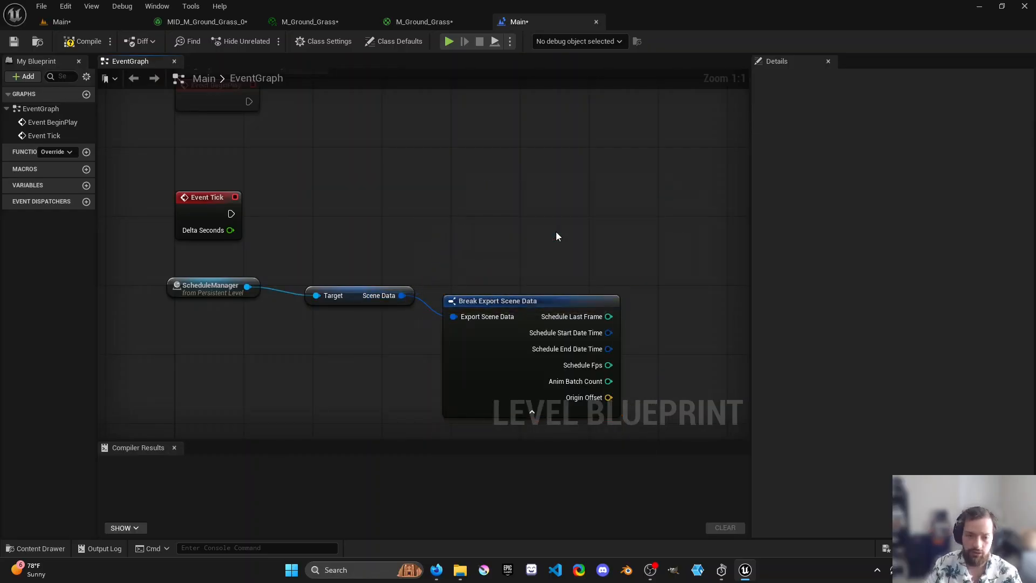
- Search the Scene Data output's actions for current, schedule, date and time functions, trying and removing the active-sequence date time node
{"action": "left_click_drag", "start_coordinate": [401, 295], "coordinate": [432, 232]}
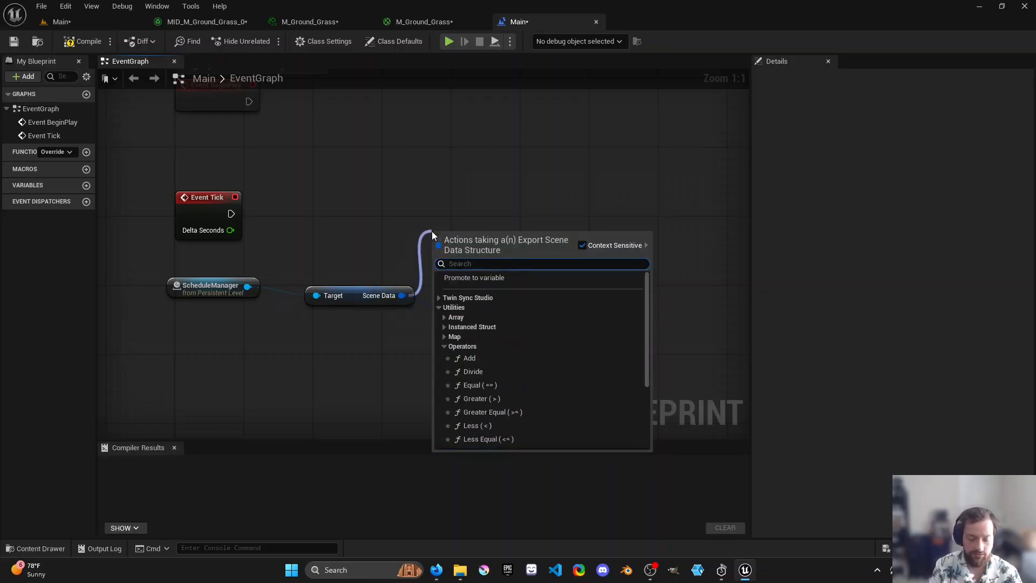
{"action": "type", "text": "curre"}
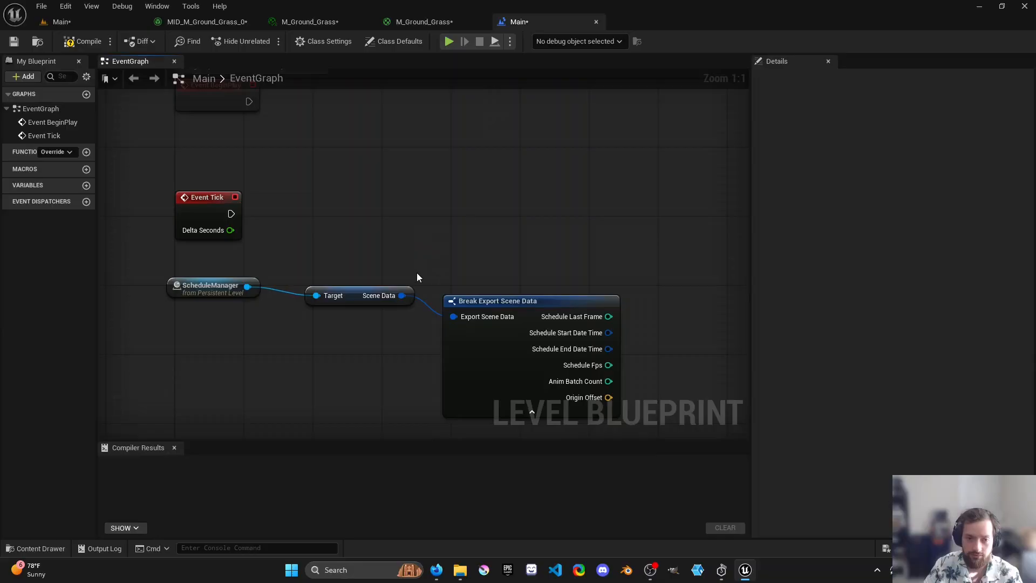
{"action": "key", "text": "ctrl+z"}
{"action": "left_click_drag", "start_coordinate": [403, 295], "coordinate": [436, 235]}
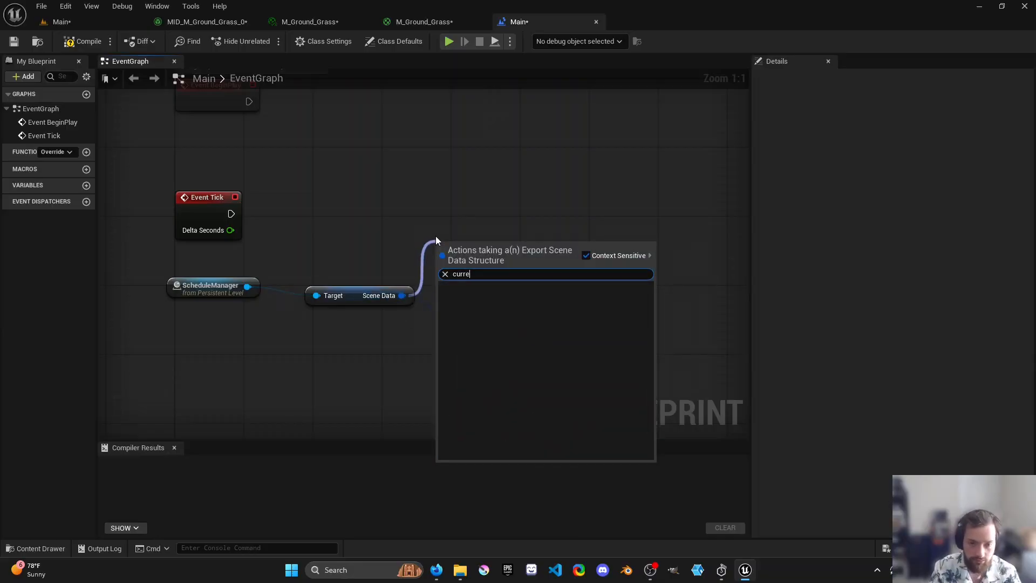
{"action": "type", "text": "schedule"}
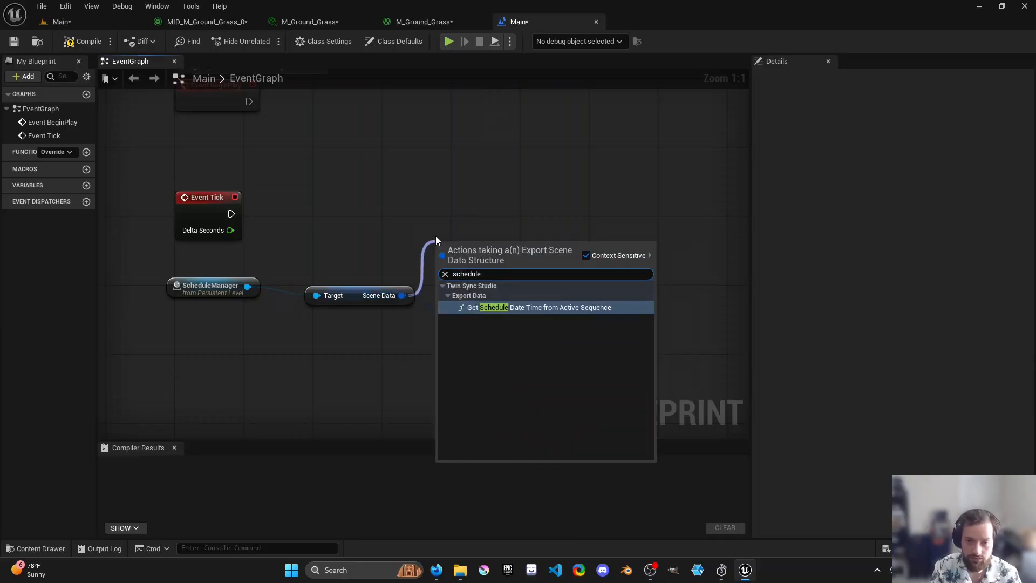
{"action": "key", "text": "ctrl+a"}
{"action": "type", "text": "date"}
{"action": "key", "text": "ctrl+a"}
{"action": "type", "text": "time"}
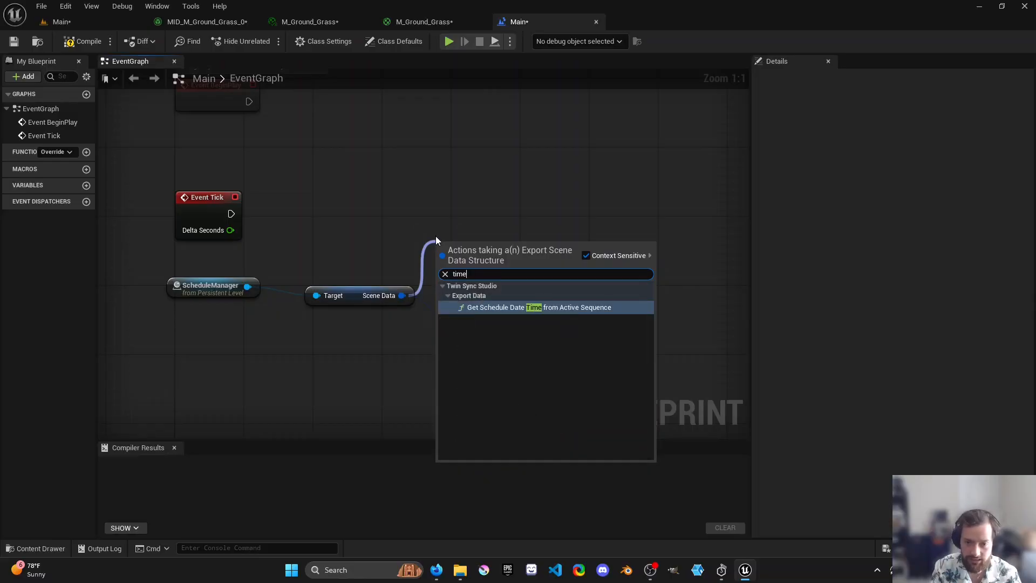
{"action": "left_click", "coordinate": [500, 308]}
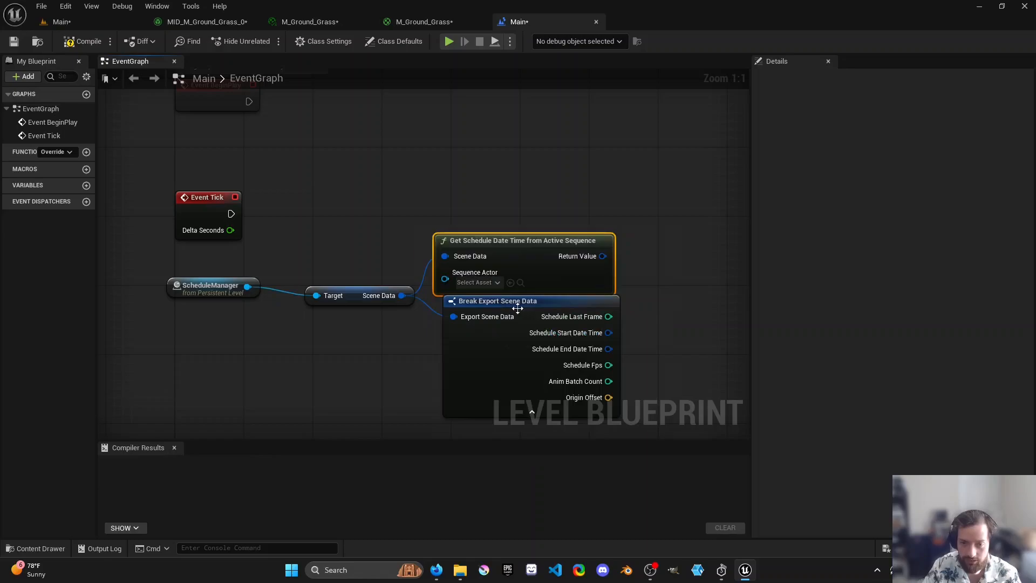
{"action": "right_click_drag", "start_coordinate": [407, 233], "coordinate": [430, 252]}
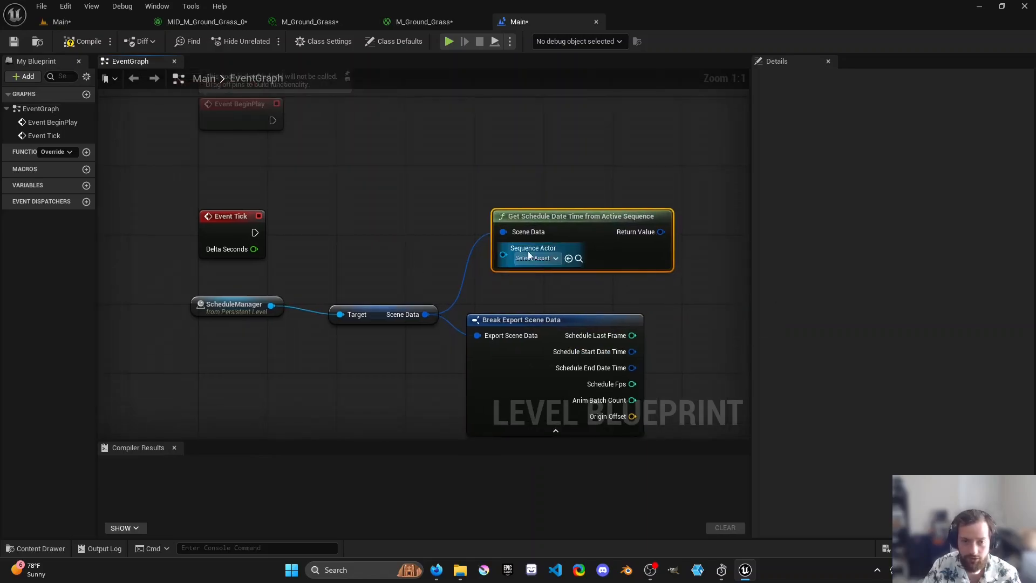
{"action": "key", "text": "Delete"}
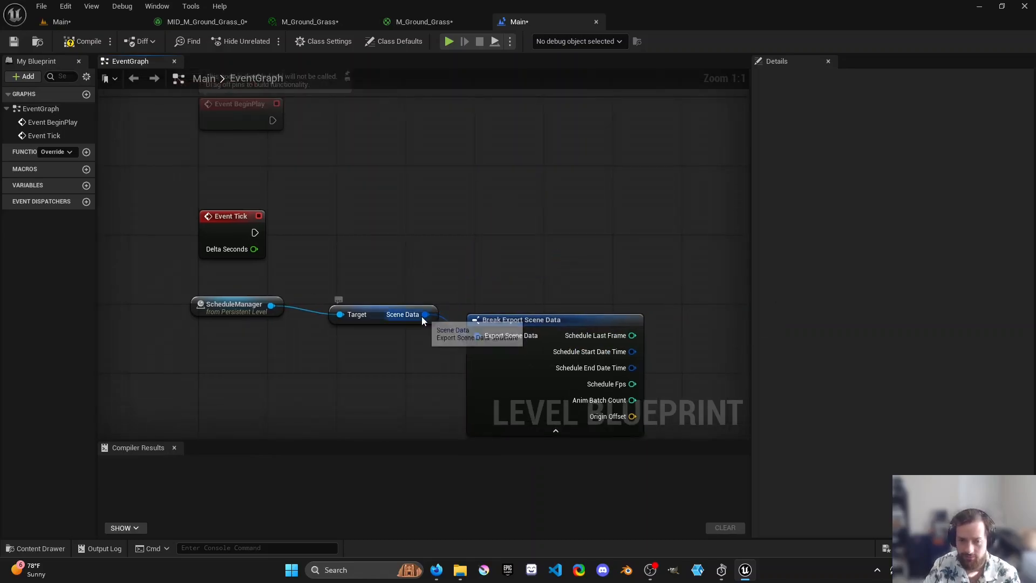
{"action": "left_click_drag", "start_coordinate": [426, 314], "coordinate": [503, 198]}
{"action": "right_click_drag", "start_coordinate": [411, 237], "coordinate": [384, 249]}
{"action": "left_click_drag", "start_coordinate": [227, 246], "coordinate": [569, 246]}
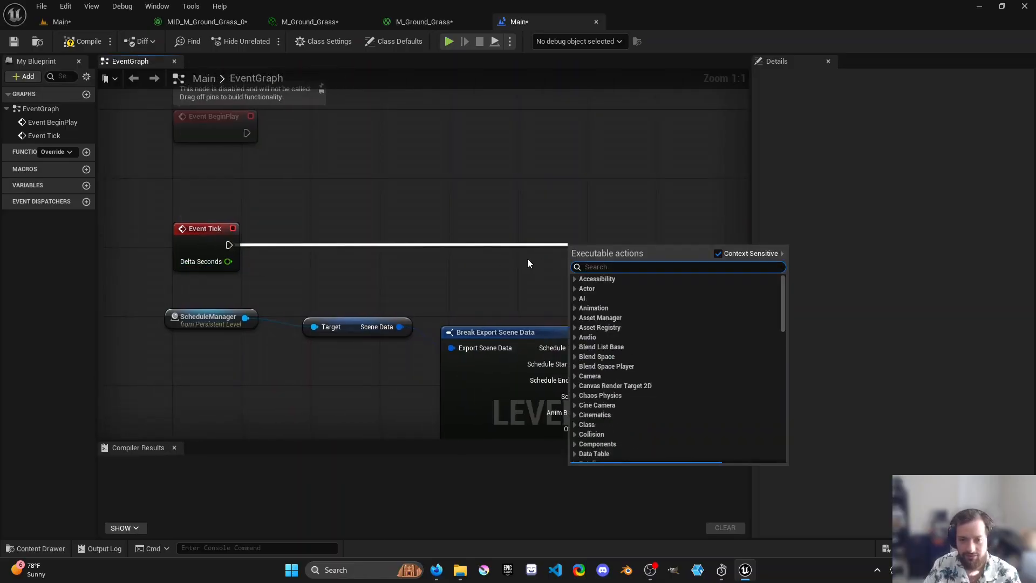
{"action": "left_click", "coordinate": [526, 259]}
{"action": "right_click_drag", "start_coordinate": [488, 327], "coordinate": [437, 301]}
{"action": "left_click_drag", "start_coordinate": [437, 302], "coordinate": [446, 353]}
{"action": "right_click_drag", "start_coordinate": [386, 247], "coordinate": [410, 280]}
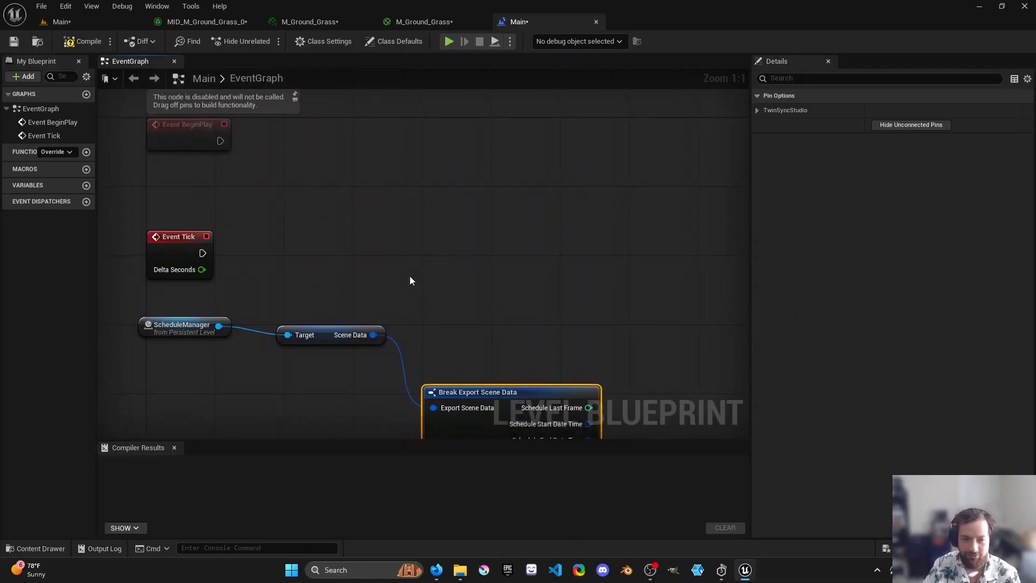
{"action": "left_click_drag", "start_coordinate": [202, 253], "coordinate": [538, 252]}
{"action": "left_click", "coordinate": [427, 294]}
- Search the Scene Data output's actions for "date", add the resulting function node, and delete it
{"action": "left_click_drag", "start_coordinate": [368, 341], "coordinate": [449, 299]}
{"action": "type", "text": "s"}
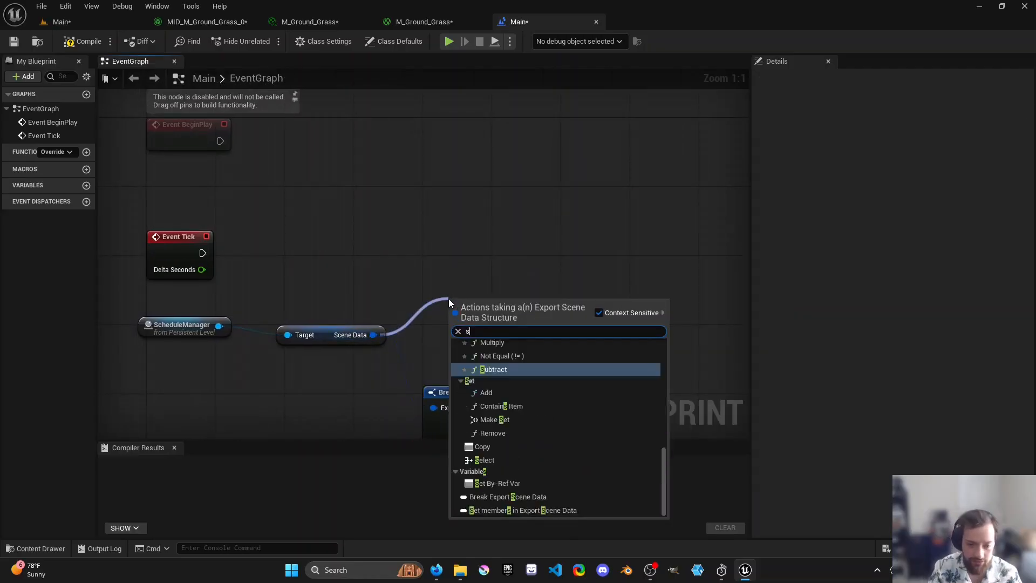
{"action": "key", "text": "BackSpace"}
{"action": "type", "text": "date"}
{"action": "key", "text": "Return"}
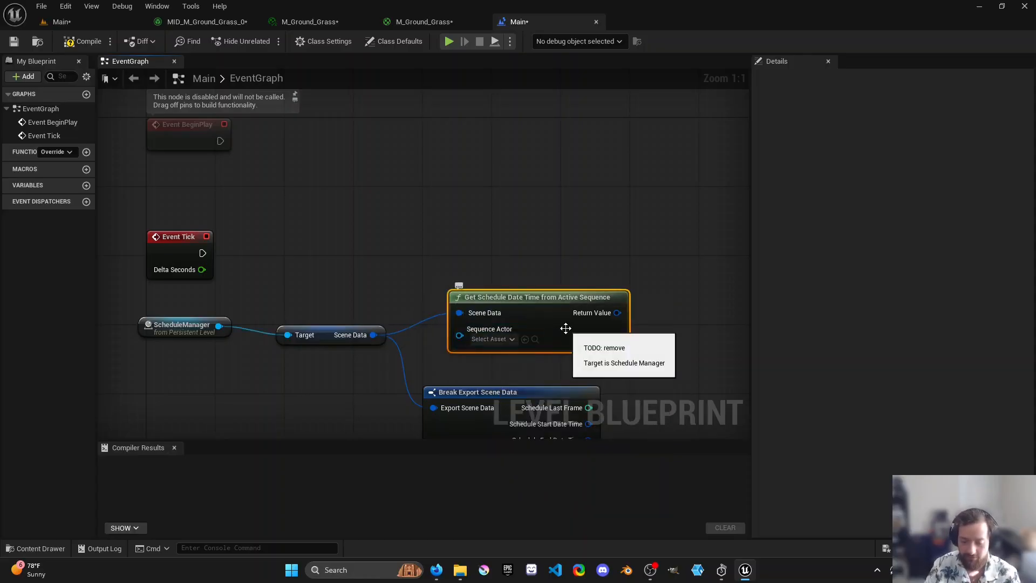
{"action": "key", "text": "Delete"}
- Delete the Get Scene Data and Break Export Scene Data nodes, keeping the ScheduleManager reference
{"action": "right_click_drag", "start_coordinate": [316, 304], "coordinate": [300, 322]}
{"action": "mouse_move", "coordinate": [358, 353]}
{"action": "left_mouse_down"}
{"action": "mouse_move", "coordinate": [383, 310]}
{"action": "mouse_move", "coordinate": [372, 345]}
{"action": "mouse_move", "coordinate": [393, 356]}
{"action": "mouse_move", "coordinate": [359, 354]}
{"action": "left_mouse_up"}
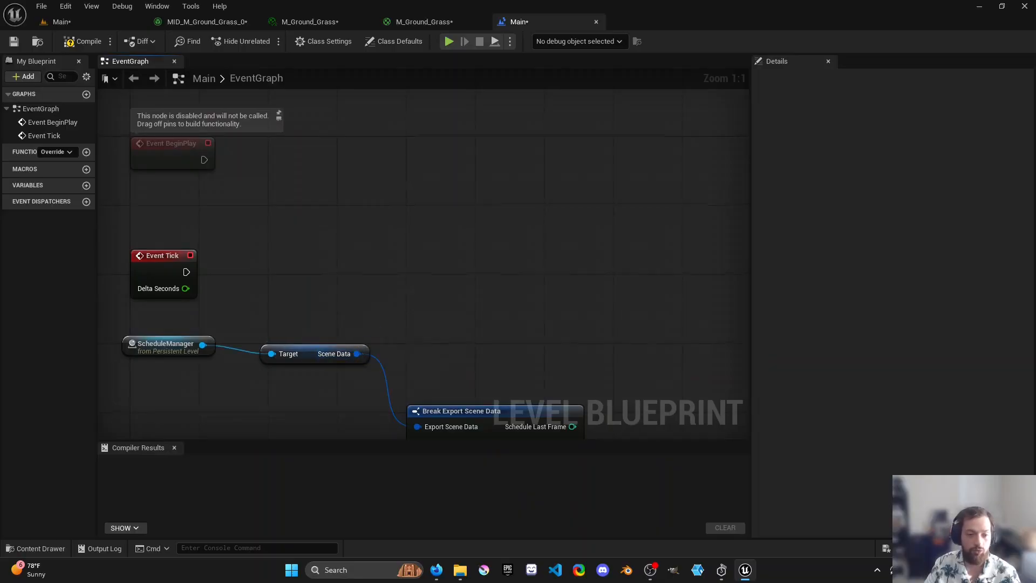
{"action": "right_click_drag", "start_coordinate": [312, 323], "coordinate": [388, 305]}
{"action": "left_click_drag", "start_coordinate": [375, 313], "coordinate": [493, 393]}
{"action": "key", "text": "Delete"}
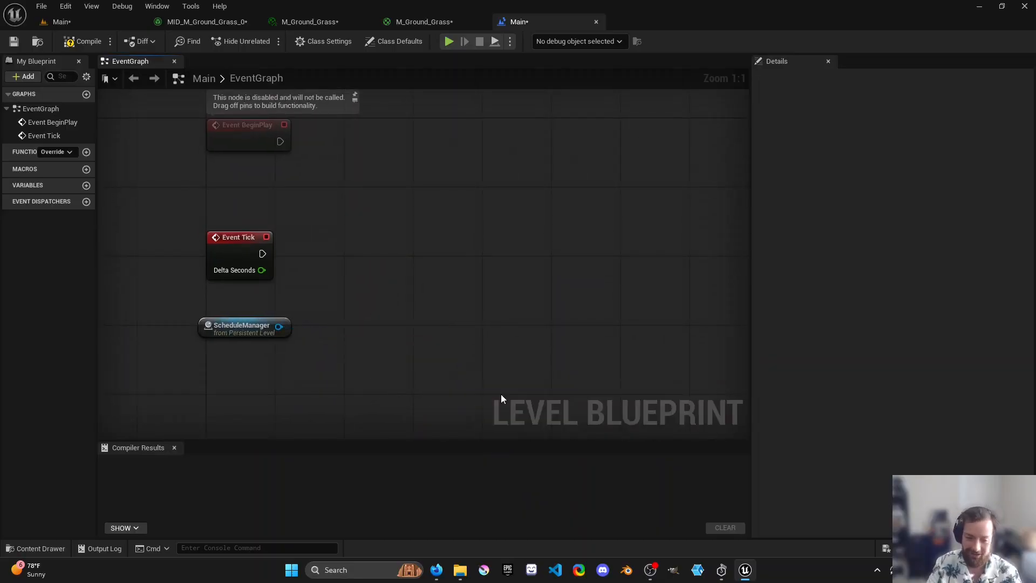
- Add a Get Schedule Current Date Time node from the ScheduleManager reference and place it beside the reference
{"action": "left_click_drag", "start_coordinate": [277, 328], "coordinate": [429, 290]}
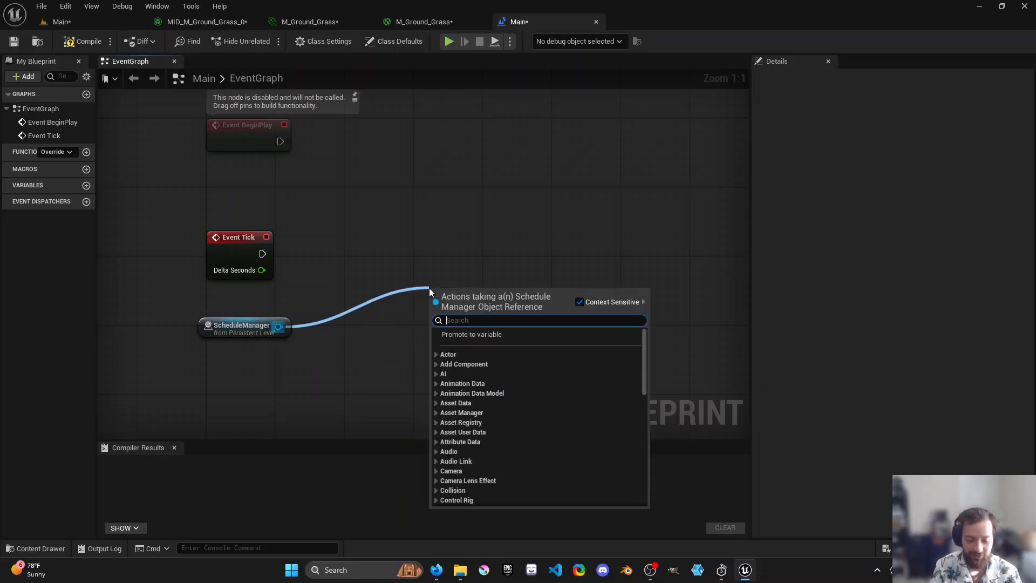
{"action": "type", "text": "curren"}
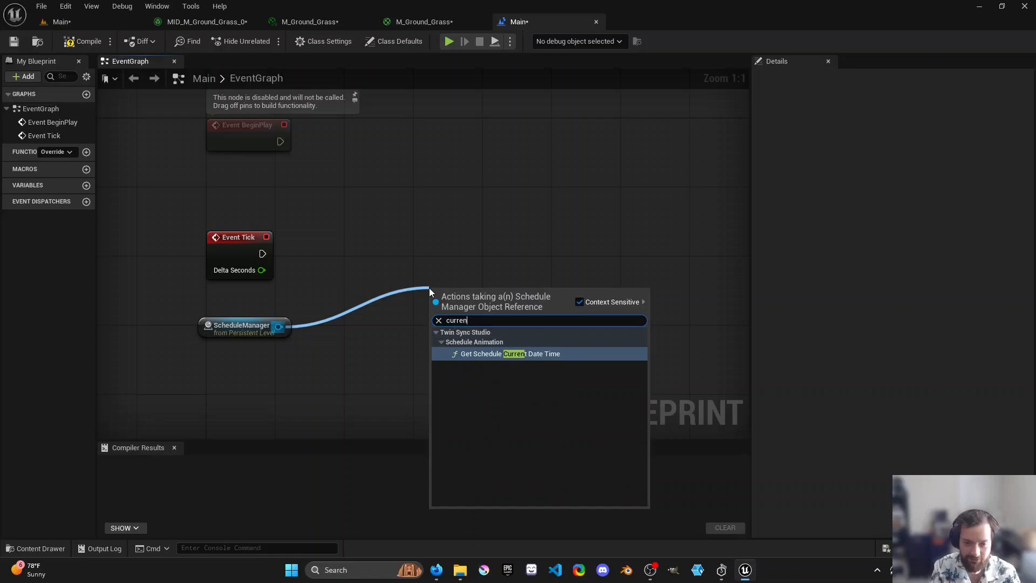
{"action": "type", "text": "t"}
{"action": "left_click", "coordinate": [504, 354]}
{"action": "left_click_drag", "start_coordinate": [502, 294], "coordinate": [406, 312]}
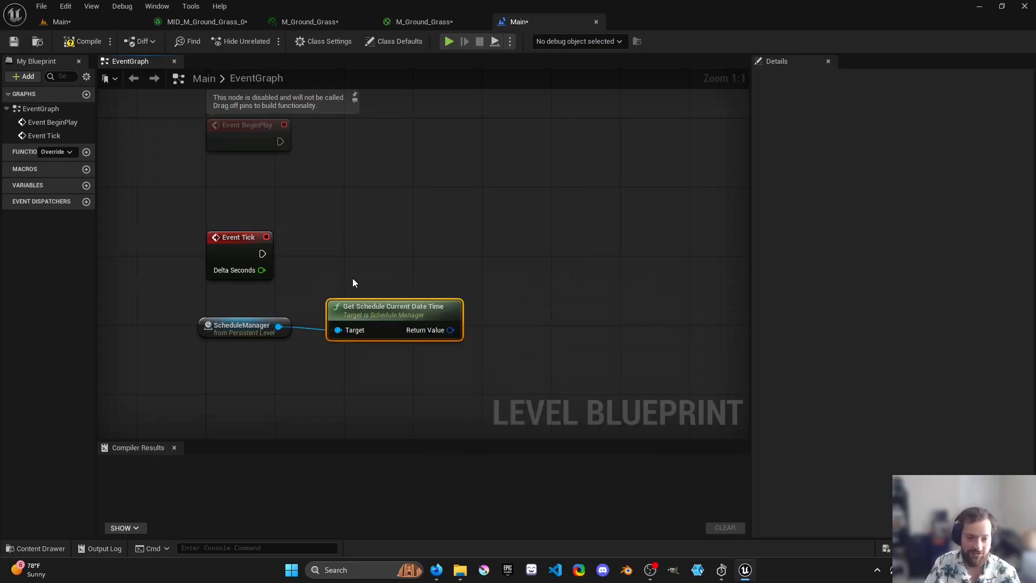
{"action": "right_click_drag", "start_coordinate": [261, 253], "coordinate": [294, 251]}
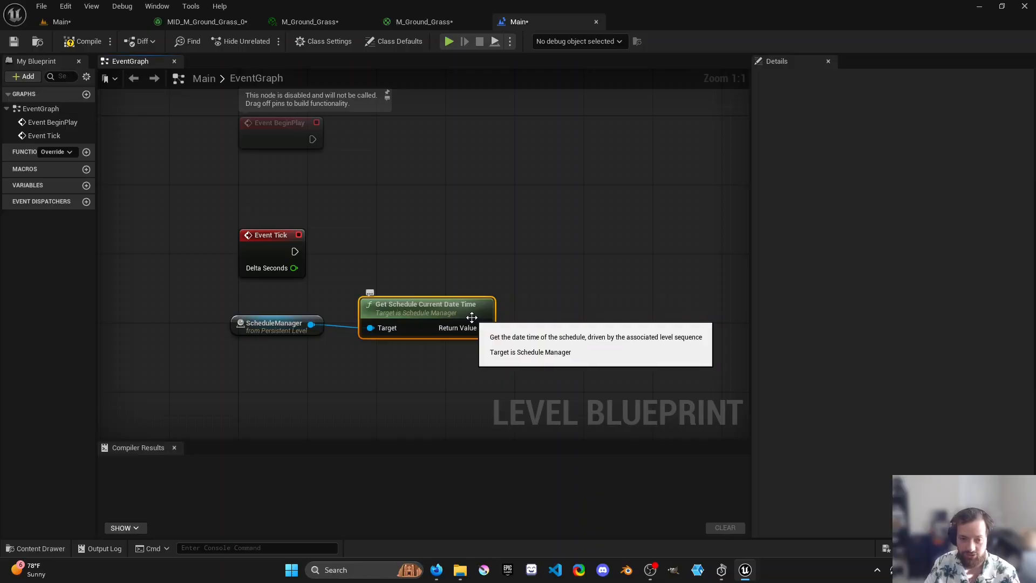
{"action": "mouse_move", "coordinate": [294, 252]}
{"action": "left_mouse_down"}
{"action": "mouse_move", "coordinate": [520, 251]}
{"action": "mouse_move", "coordinate": [296, 252]}
{"action": "left_mouse_up"}
{"action": "left_click_drag", "start_coordinate": [483, 328], "coordinate": [604, 258]}
{"action": "type", "text": "print"}
{"action": "key", "text": "BackSpace"}
{"action": "key", "text": "BackSpace"}
{"action": "key", "text": "BackSpace"}
{"action": "key", "text": "BackSpace"}
{"action": "key", "text": "BackSpace"}
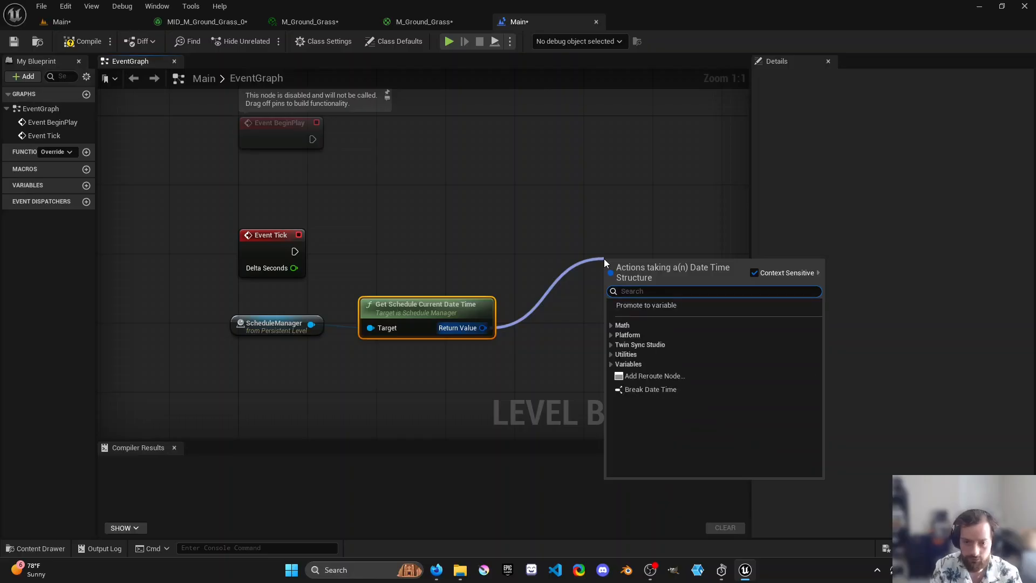
{"action": "left_click", "coordinate": [298, 245]}
- Add a Print String node driven by Event Tick's execution output
{"action": "left_click_drag", "start_coordinate": [295, 251], "coordinate": [673, 227]}
{"action": "type", "text": "print"}
{"action": "key", "text": "Return"}
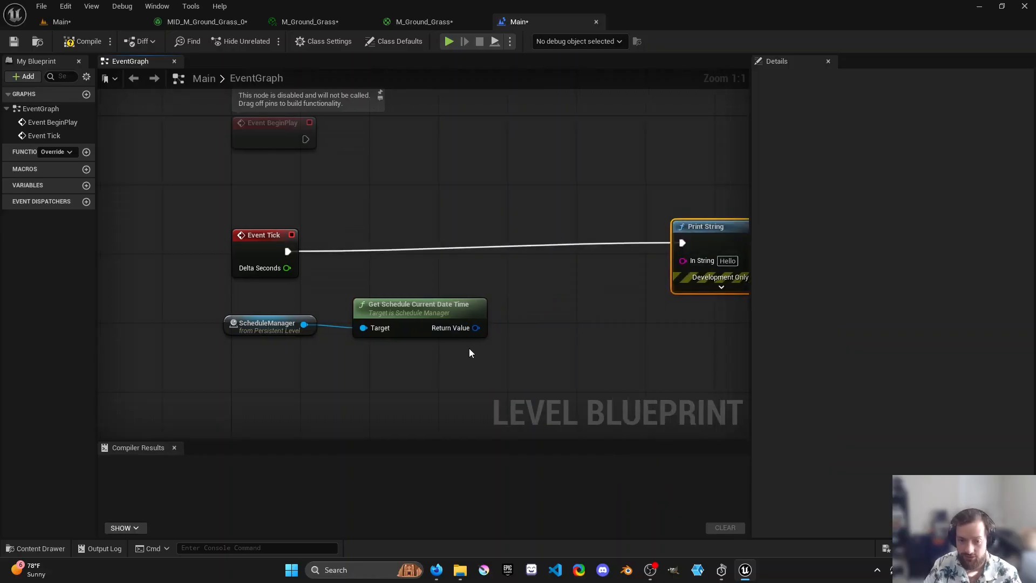
- Add a Format Date Time node for the schedule's current date time and connect its result to Print String's In String
{"action": "left_click_drag", "start_coordinate": [471, 333], "coordinate": [684, 262]}
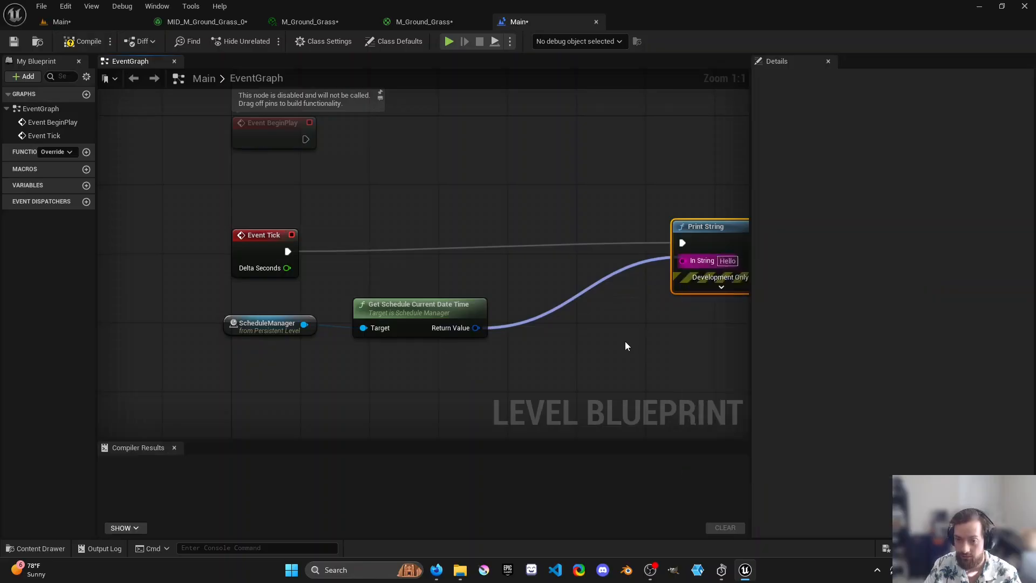
{"action": "right_click_drag", "start_coordinate": [625, 341], "coordinate": [546, 334]}
{"action": "left_click_drag", "start_coordinate": [397, 321], "coordinate": [505, 319]}
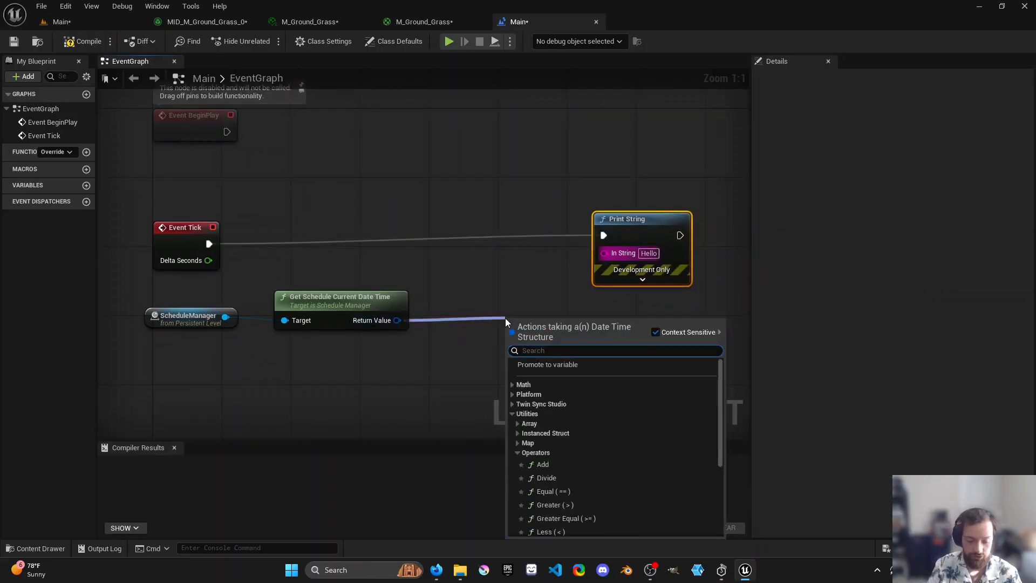
{"action": "type", "text": "format"}
{"action": "key", "text": "Return"}
{"action": "left_click_drag", "start_coordinate": [542, 337], "coordinate": [490, 274]}
{"action": "left_click_drag", "start_coordinate": [553, 277], "coordinate": [635, 249]}
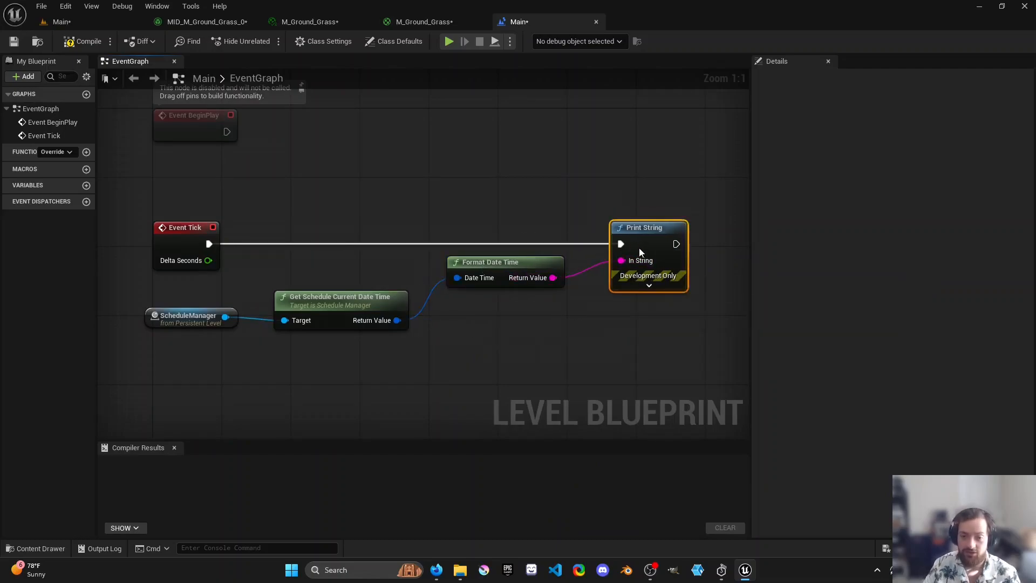
{"action": "left_click_drag", "start_coordinate": [491, 278], "coordinate": [488, 309]}
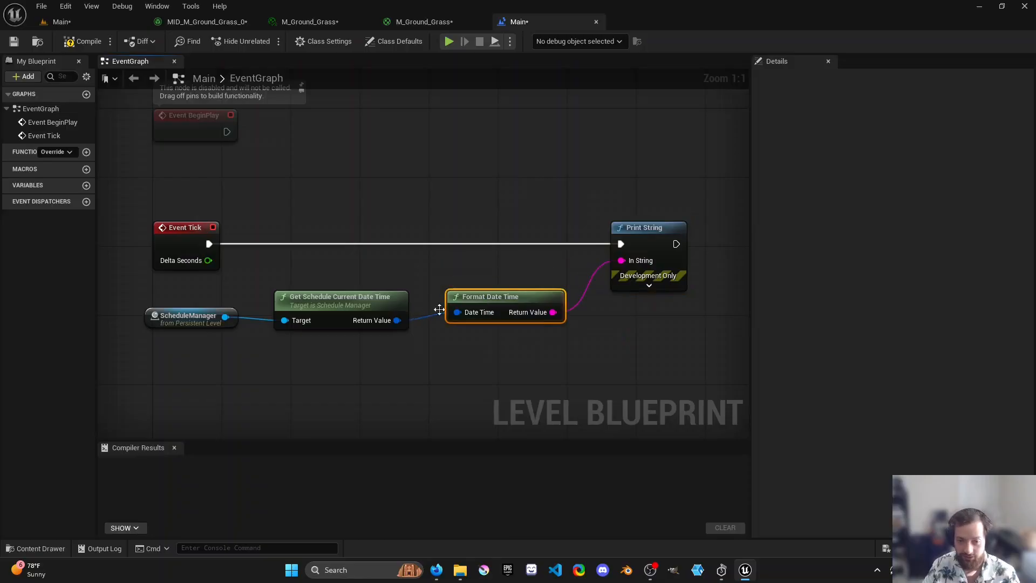
- Connect Event Tick's Delta Seconds to Print String's Duration, collapse the node's advanced pins and shift it slightly away from Format Date Time
{"action": "left_click", "coordinate": [667, 285]}
{"action": "left_click_drag", "start_coordinate": [208, 260], "coordinate": [627, 335]}
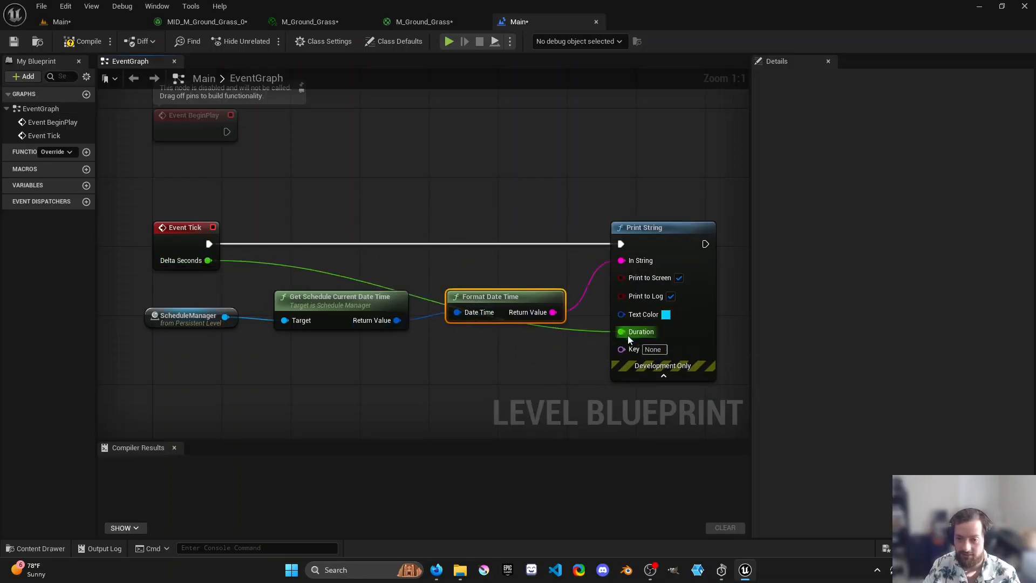
{"action": "left_click", "coordinate": [663, 375]}
{"action": "left_click_drag", "start_coordinate": [647, 229], "coordinate": [667, 227]}
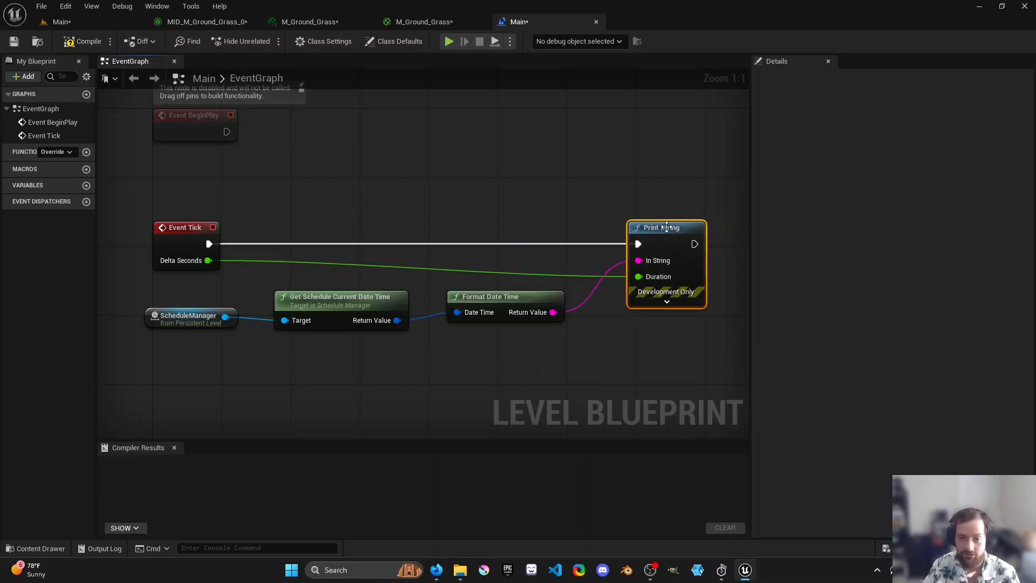
- Add a Format Text node to the event graph and place it below Format Date Time
{"action": "right_click_drag", "start_coordinate": [372, 345], "coordinate": [391, 313]}
{"action": "right_click", "coordinate": [364, 303]}
{"action": "type", "text": "f"}
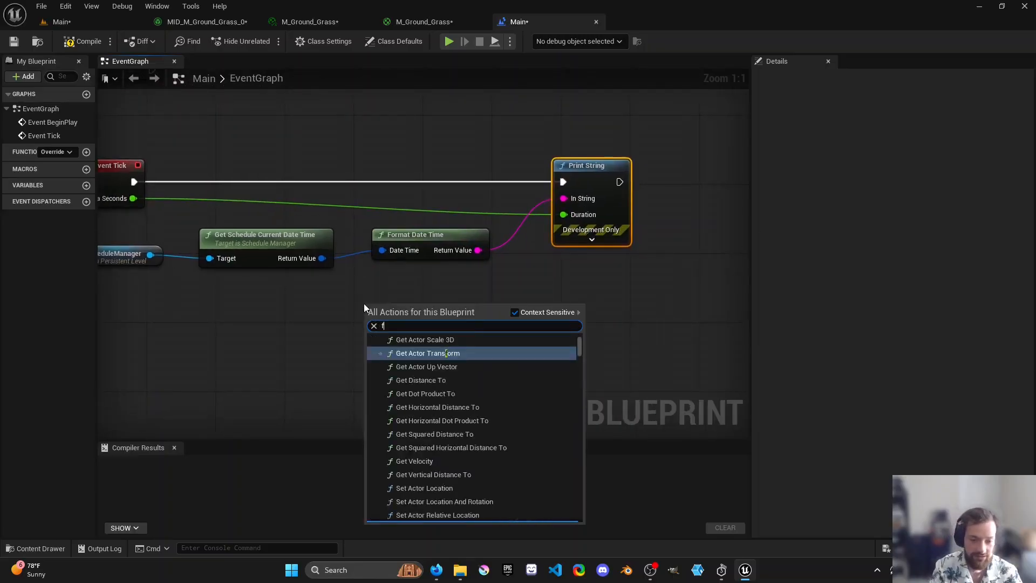
{"action": "type", "text": "ormat text"}
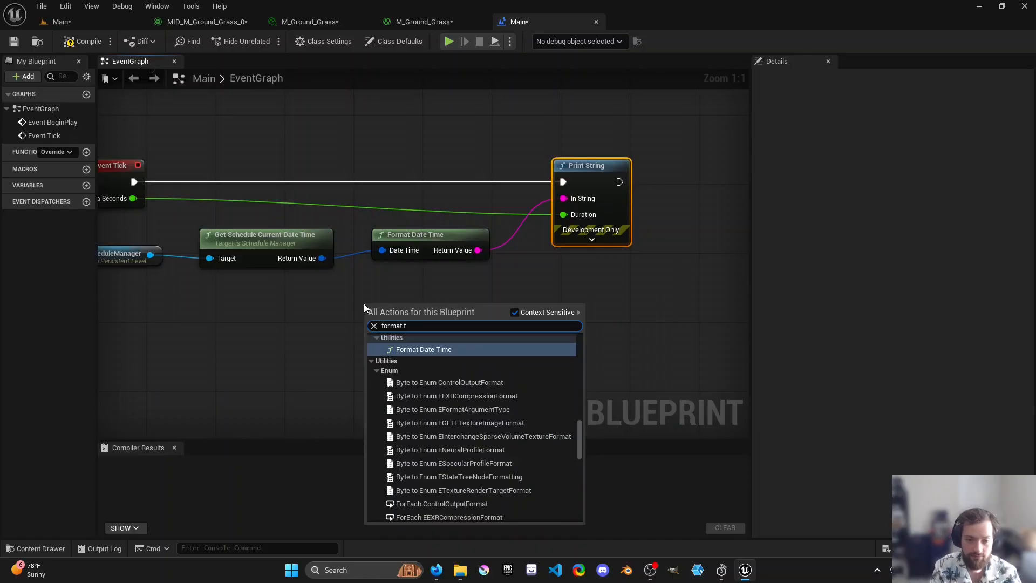
{"action": "key", "text": "Return"}
{"action": "left_click_drag", "start_coordinate": [434, 305], "coordinate": [452, 305]}
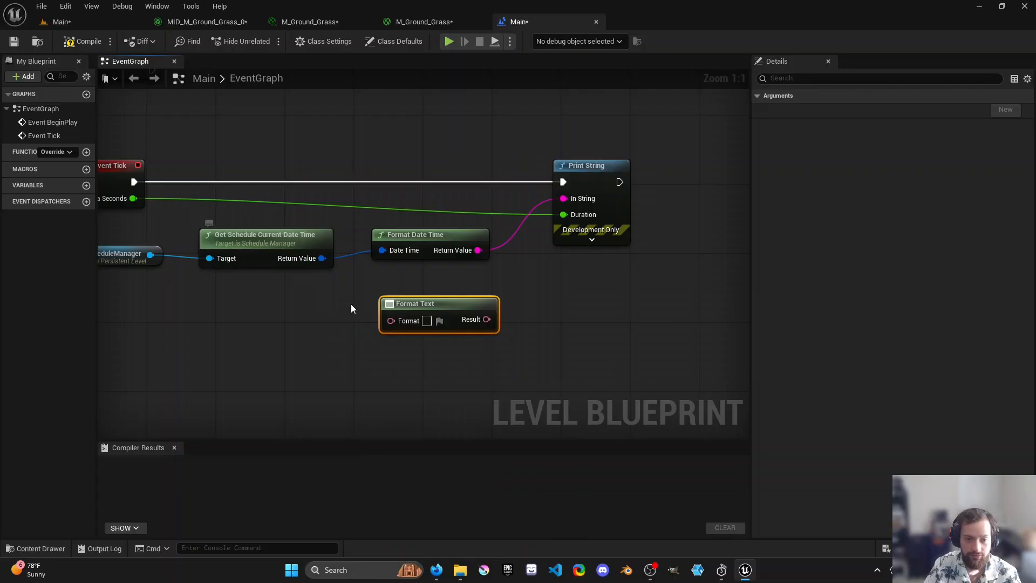
- Set the Format Text node's format to "hello {month}" so it gets a month argument
{"action": "left_click", "coordinate": [426, 321]}
{"action": "type", "text": "hel"}
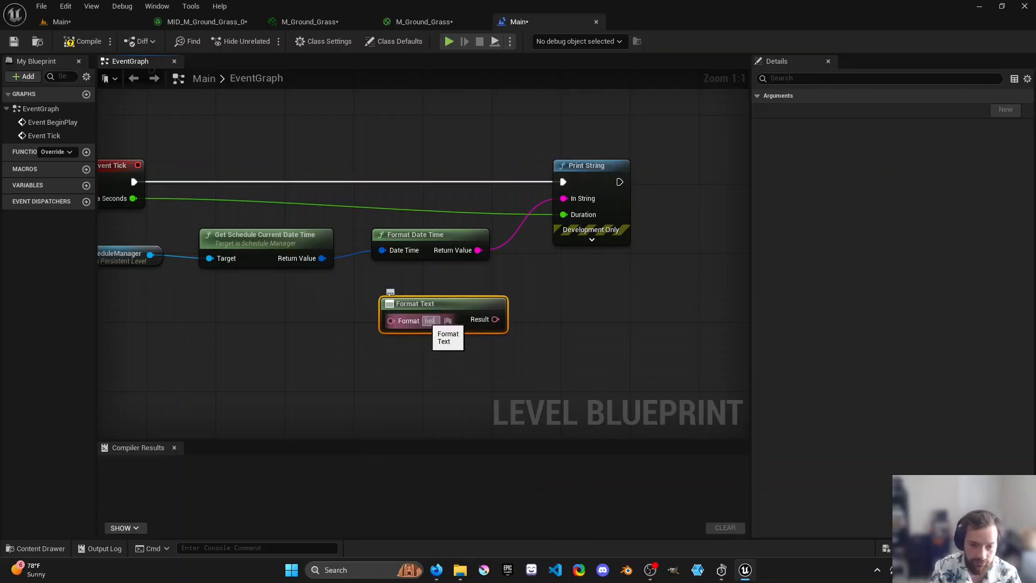
{"action": "type", "text": "lo {mo"}
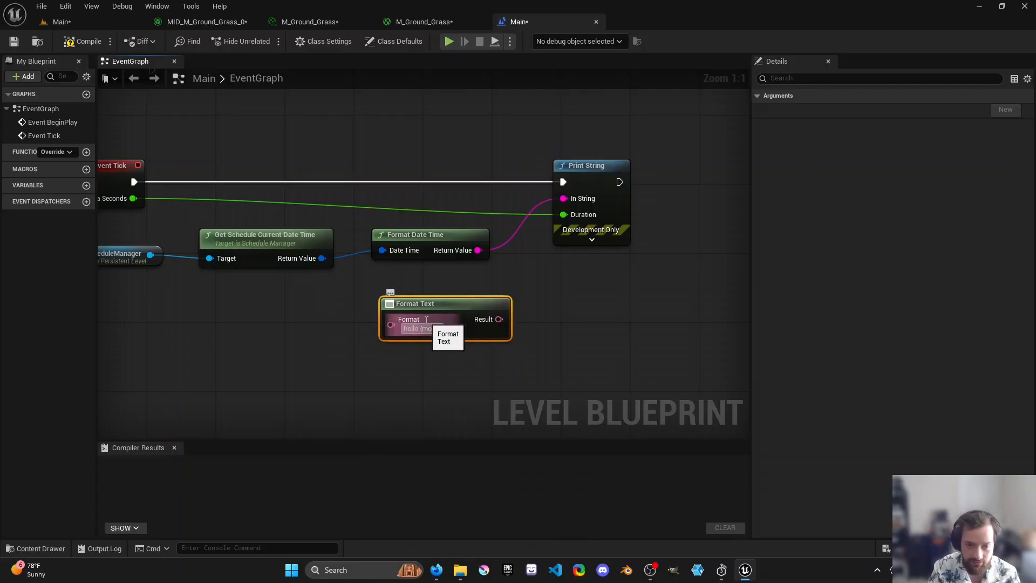
{"action": "type", "text": "nt}"}
{"action": "left_click", "coordinate": [477, 356]}
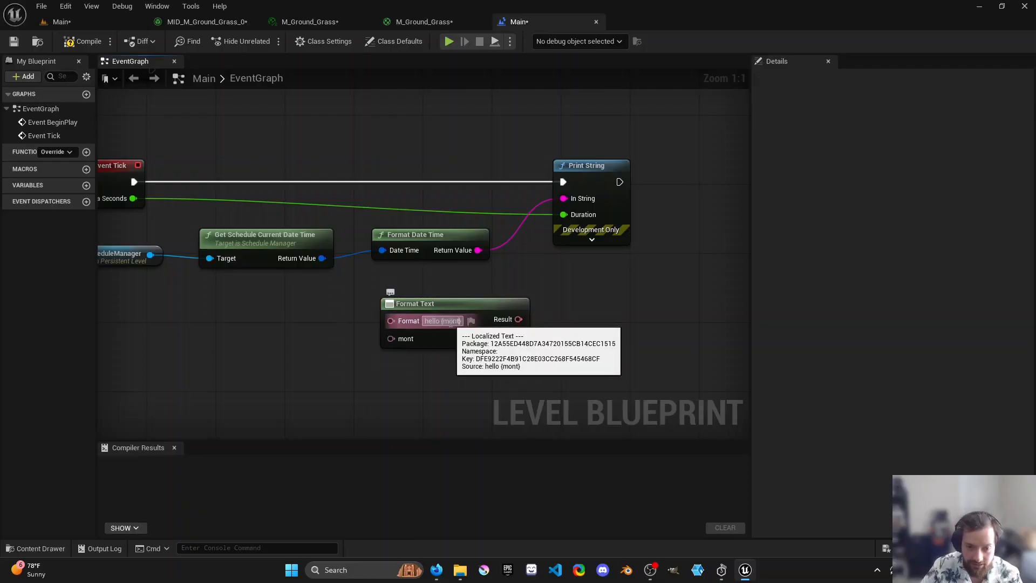
{"action": "double_click", "coordinate": [450, 321]}
{"action": "type", "text": "month"}
{"action": "key", "text": "Return"}
- Add a Break Date Time node from the schedule's current date time, show all its outputs and shift Format Text aside to make room
{"action": "right_click_drag", "start_coordinate": [357, 331], "coordinate": [475, 299]}
{"action": "left_click_drag", "start_coordinate": [433, 227], "coordinate": [433, 271]}
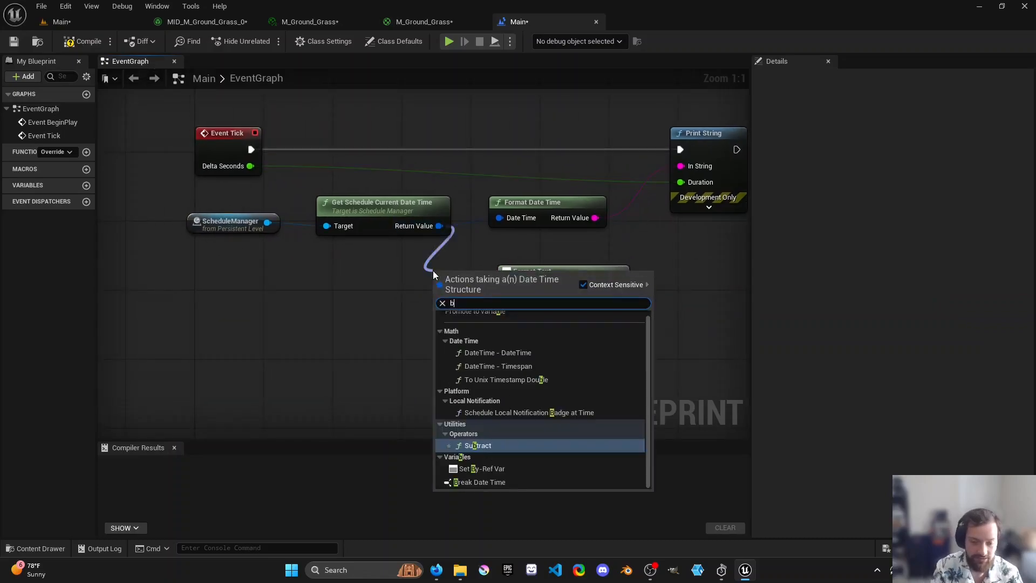
{"action": "type", "text": "break"}
{"action": "key", "text": "Return"}
{"action": "mouse_move", "coordinate": [619, 287]}
{"action": "left_mouse_down"}
{"action": "mouse_move", "coordinate": [649, 286]}
{"action": "mouse_move", "coordinate": [617, 285]}
{"action": "left_mouse_up"}
{"action": "mouse_move", "coordinate": [616, 281]}
{"action": "left_mouse_down"}
{"action": "mouse_move", "coordinate": [590, 273]}
{"action": "mouse_move", "coordinate": [675, 303]}
{"action": "mouse_move", "coordinate": [581, 291]}
{"action": "mouse_move", "coordinate": [678, 277]}
{"action": "left_mouse_up"}
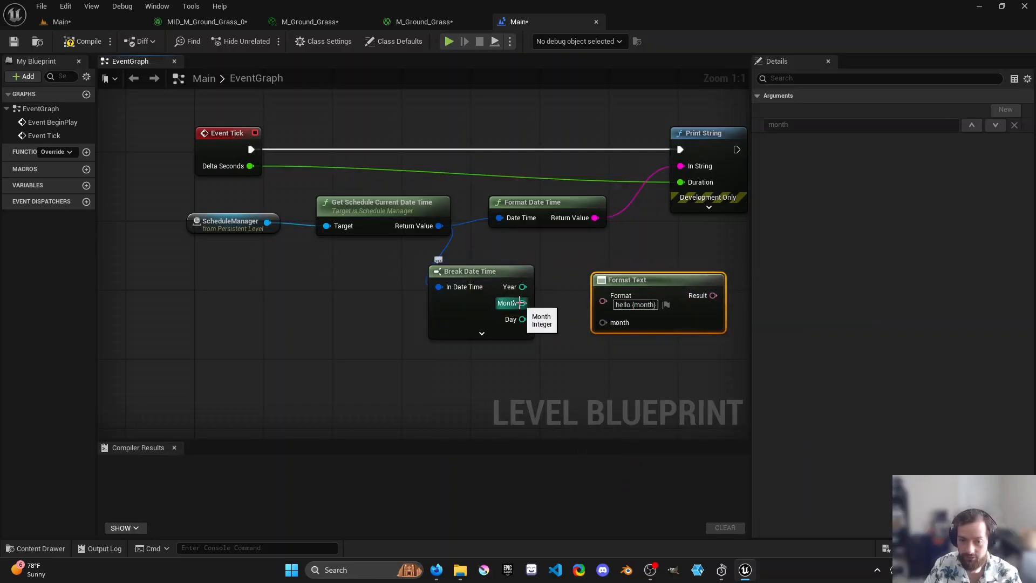
{"action": "left_click", "coordinate": [483, 332]}
{"action": "right_click_drag", "start_coordinate": [493, 331], "coordinate": [338, 319]}
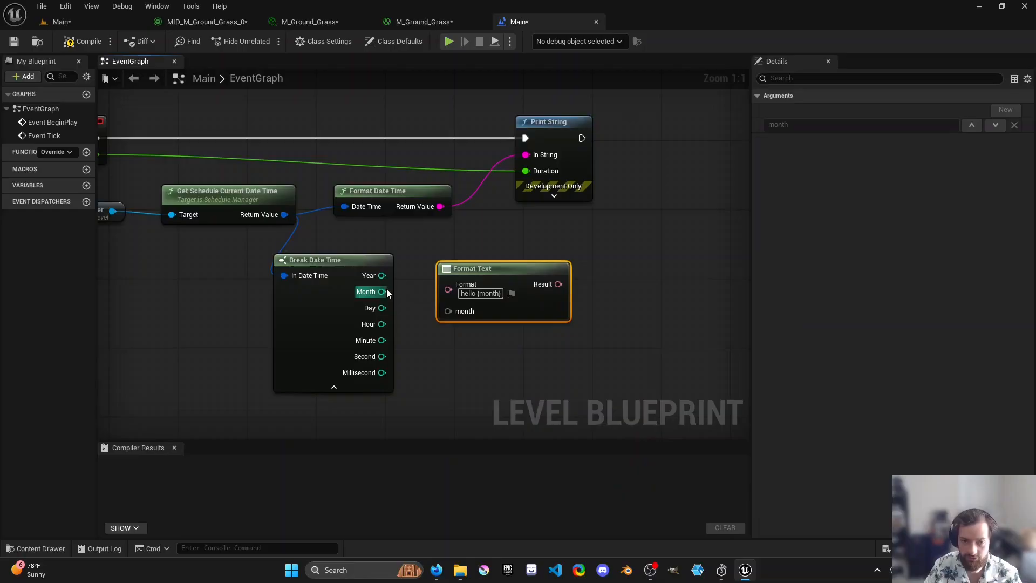
- Add a Select node indexed by Break Date Time's Month output and give it a third option pin
{"action": "left_click_drag", "start_coordinate": [382, 292], "coordinate": [434, 353]}
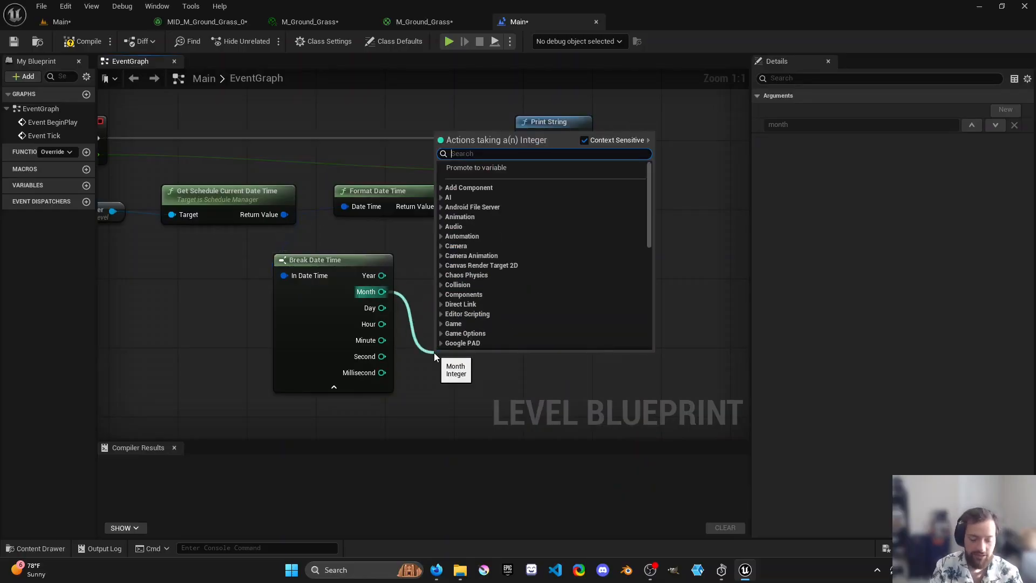
{"action": "type", "text": "select"}
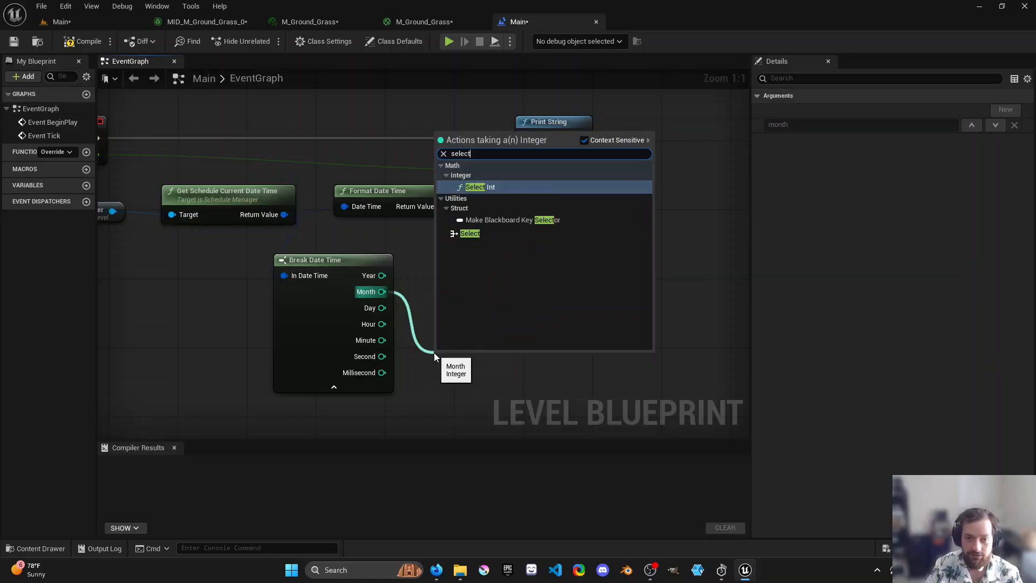
{"action": "key", "text": "Down"}
{"action": "key", "text": "Down"}
{"action": "key", "text": "Return"}
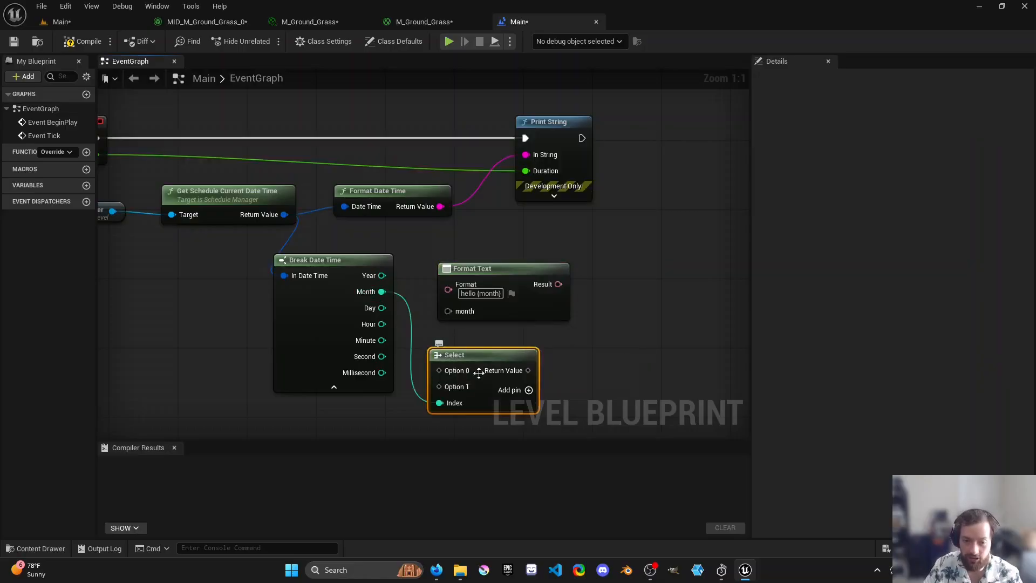
{"action": "left_click", "coordinate": [520, 391]}
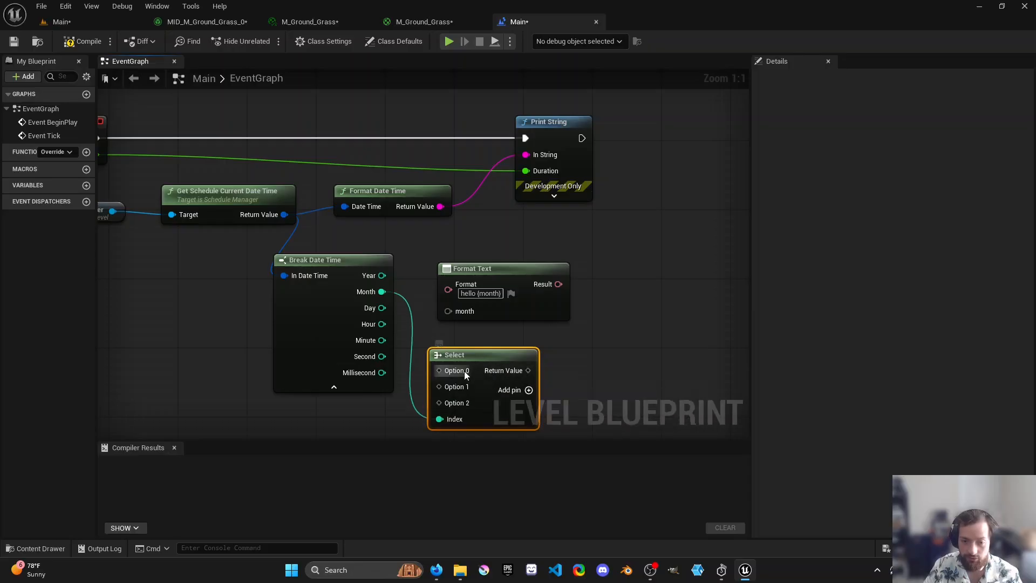
- Feed the Select node's Option 0 from a Make Literal String node with the value January, placed below Break Date Time
{"action": "right_click_drag", "start_coordinate": [445, 372], "coordinate": [580, 277]}
{"action": "left_click_drag", "start_coordinate": [579, 276], "coordinate": [468, 364]}
{"action": "type", "text": "string"}
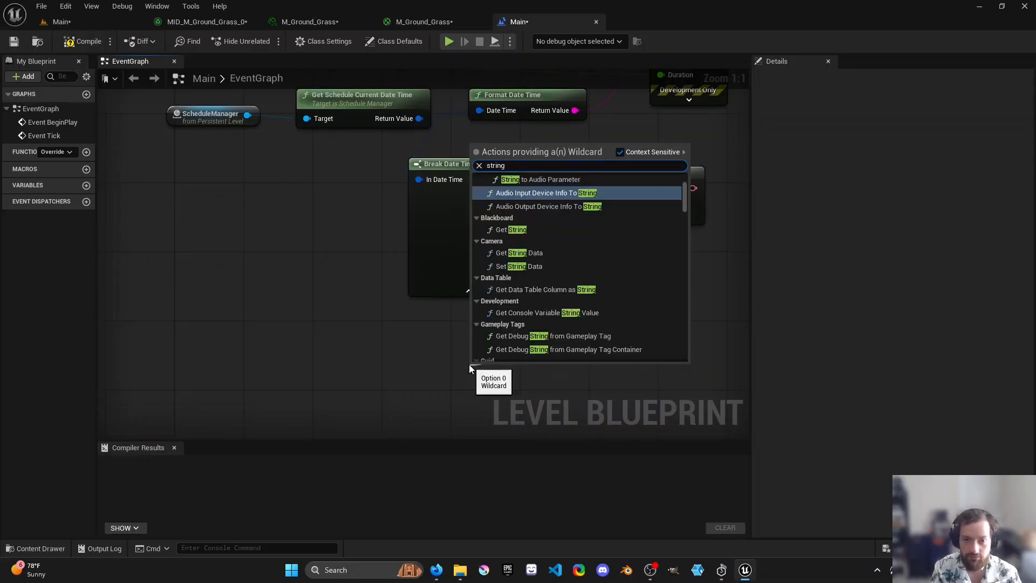
{"action": "type", "text": "literal string"}
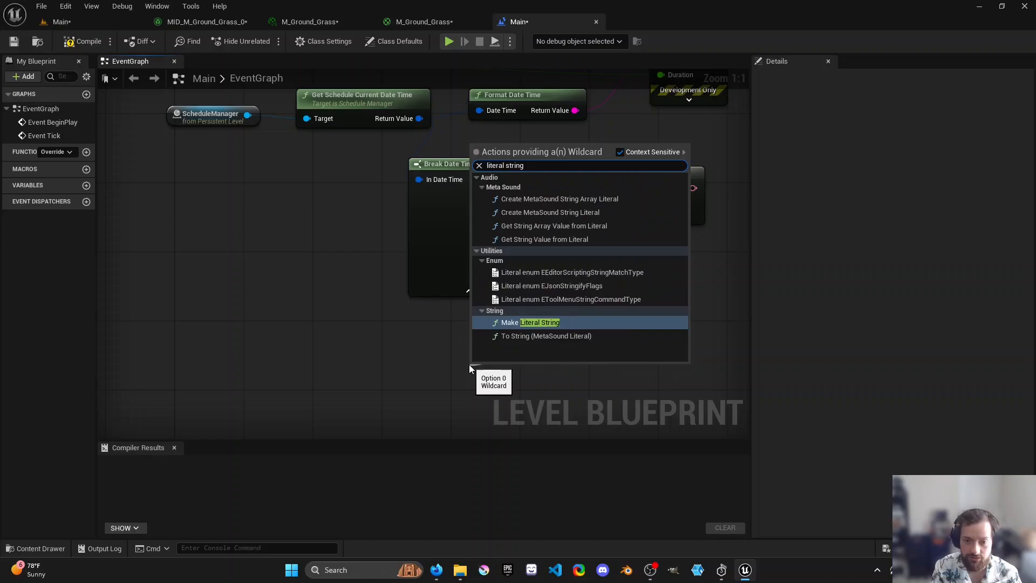
{"action": "key", "text": "Return"}
{"action": "left_click_drag", "start_coordinate": [518, 374], "coordinate": [406, 331]}
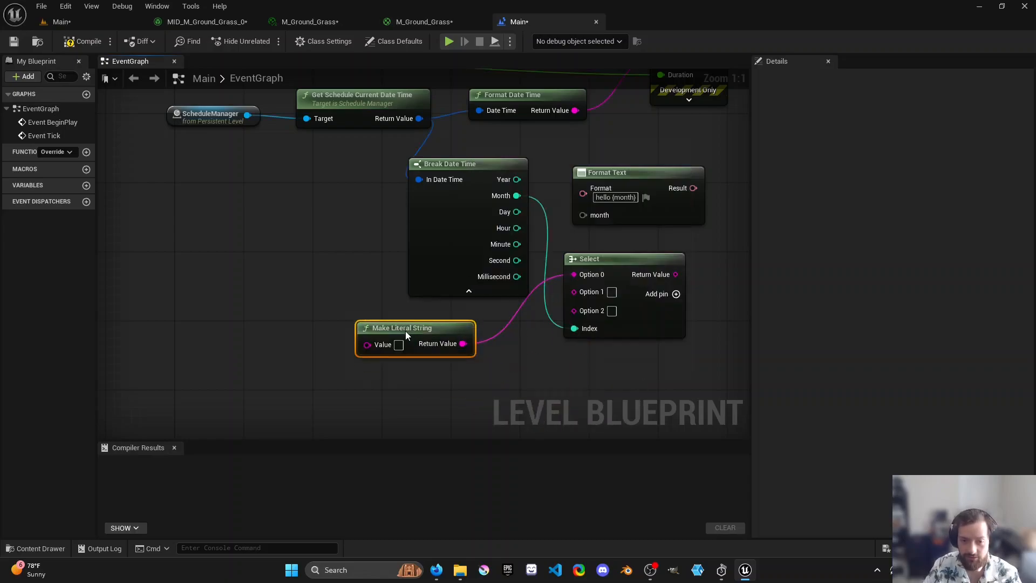
{"action": "left_click", "coordinate": [400, 344]}
{"action": "type", "text": "January"}
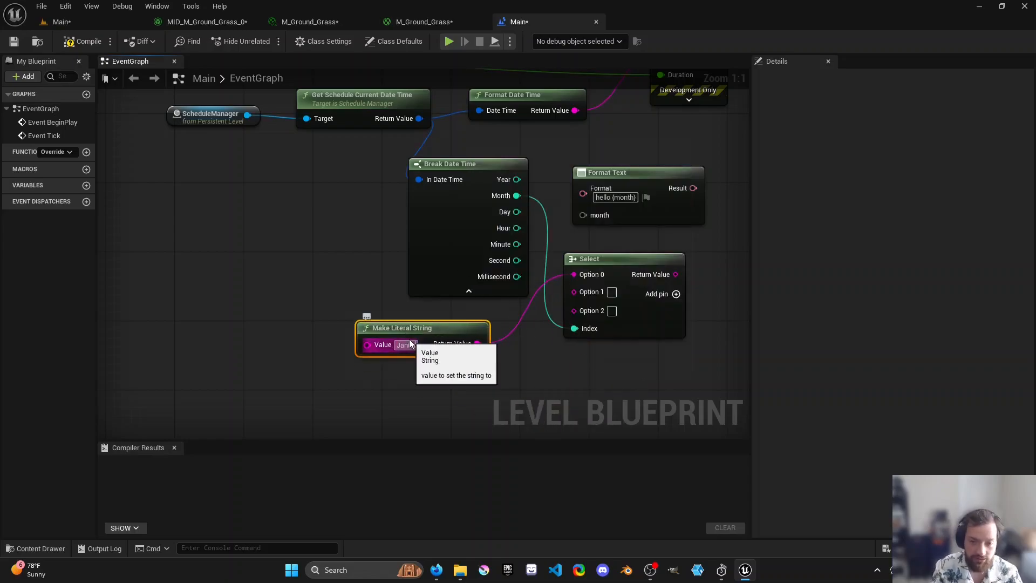
- Connect the Select node's Return Value to Format Text's month input and move Format Text slightly away from Break Date Time
{"action": "right_click_drag", "start_coordinate": [708, 290], "coordinate": [551, 324]}
{"action": "left_click_drag", "start_coordinate": [548, 312], "coordinate": [456, 253]}
{"action": "right_click_drag", "start_coordinate": [507, 263], "coordinate": [480, 289]}
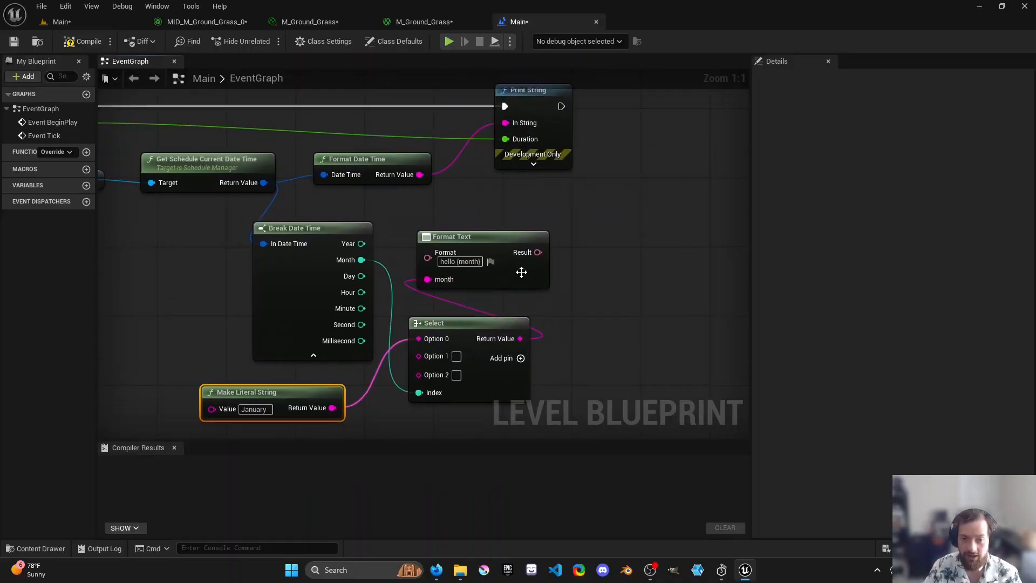
{"action": "left_click", "coordinate": [570, 229]}
{"action": "right_click_drag", "start_coordinate": [569, 121], "coordinate": [555, 156]}
{"action": "right_click_drag", "start_coordinate": [543, 296], "coordinate": [618, 269]}
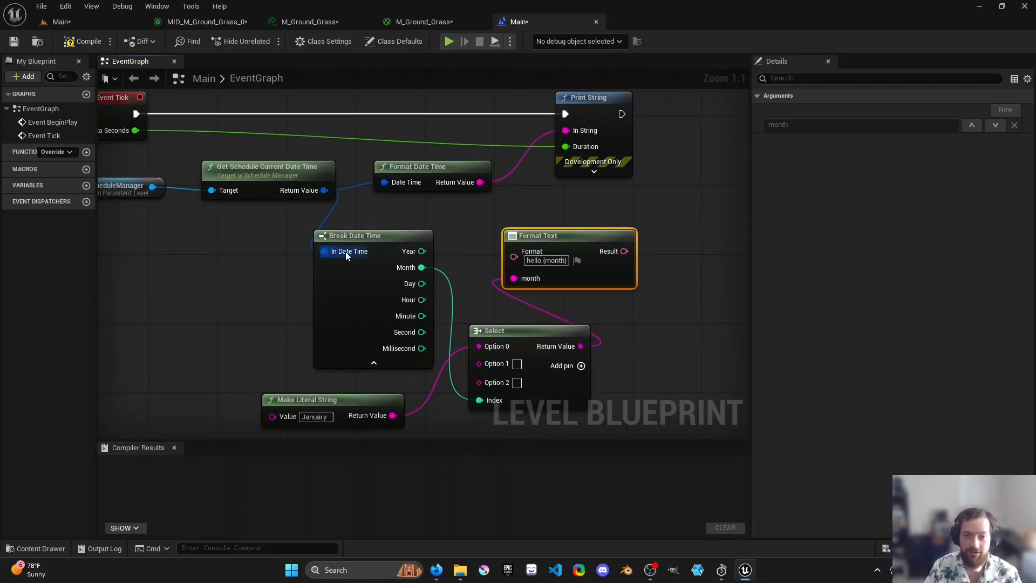
- Compile the level Blueprint and review the node chain from the ScheduleManager reference through the date nodes to Print String and Format Text
{"action": "right_click_drag", "start_coordinate": [337, 322], "coordinate": [325, 335]}
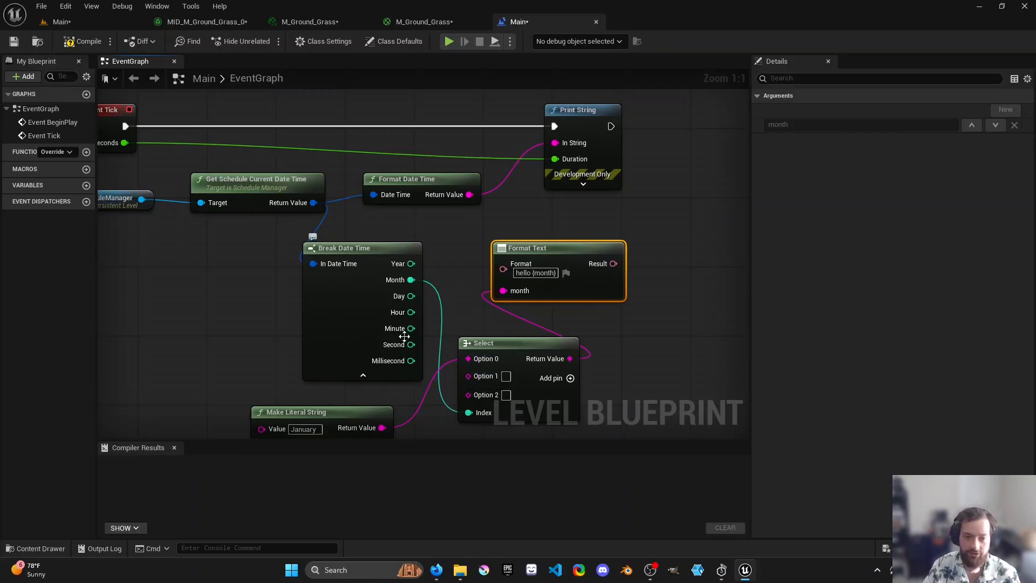
{"action": "right_click_drag", "start_coordinate": [225, 287], "coordinate": [276, 315]}
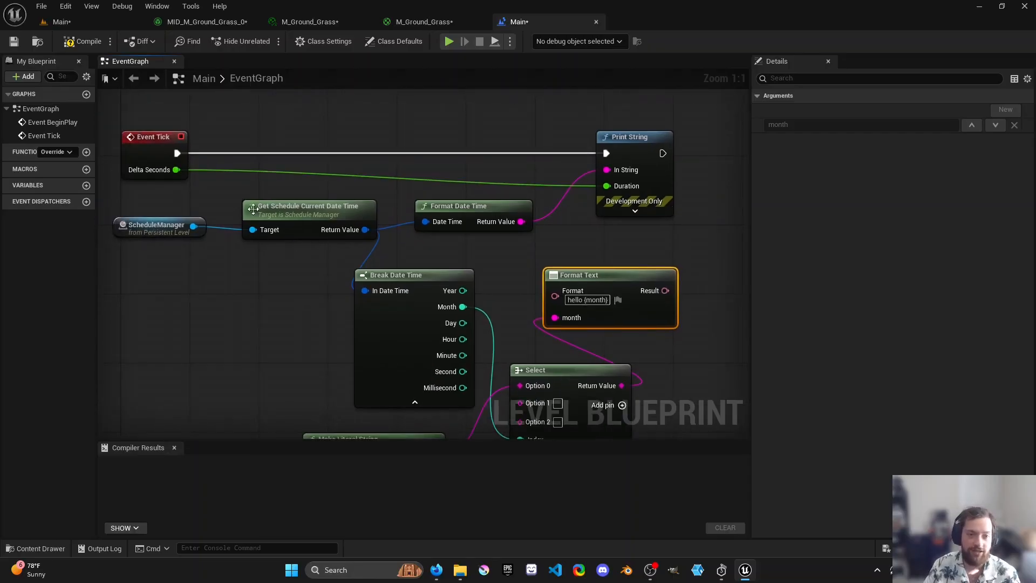
{"action": "right_click_drag", "start_coordinate": [234, 244], "coordinate": [218, 270]}
{"action": "right_click_drag", "start_coordinate": [285, 210], "coordinate": [284, 242]}
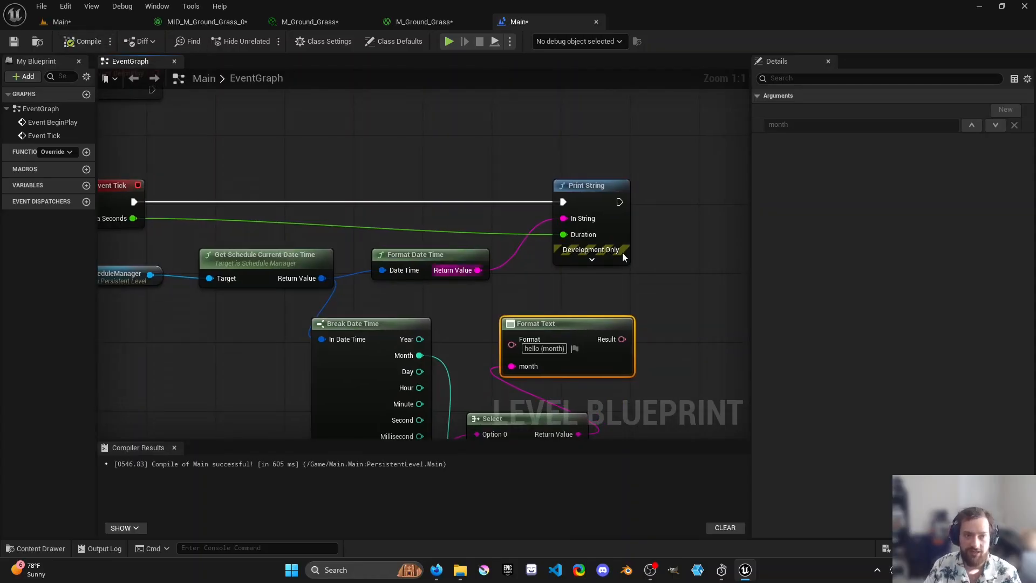
{"action": "right_click_drag", "start_coordinate": [502, 280], "coordinate": [563, 303]}
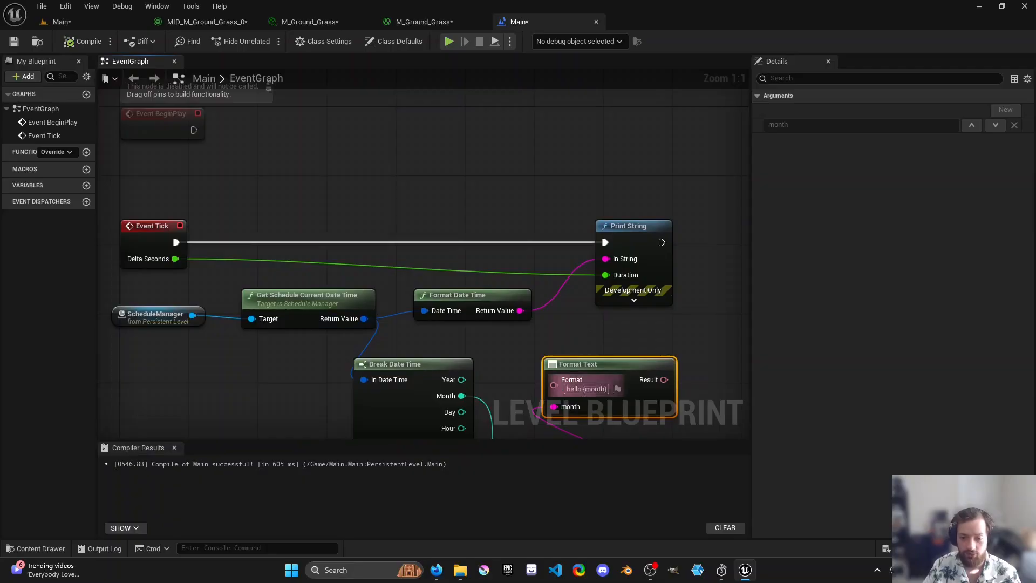
{"action": "right_click_drag", "start_coordinate": [500, 350], "coordinate": [597, 329]}
{"action": "right_click_drag", "start_coordinate": [554, 286], "coordinate": [575, 290]}
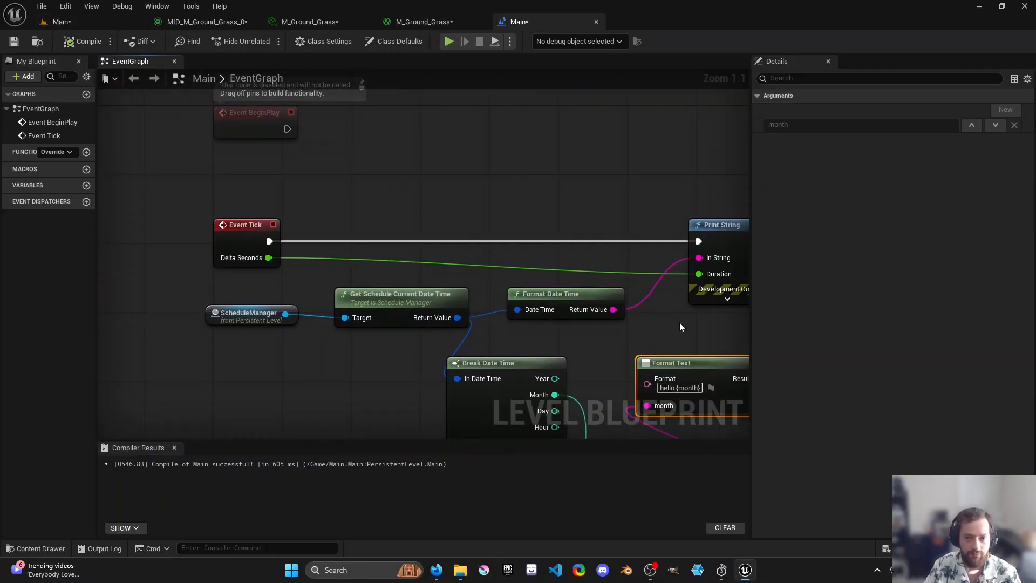
{"action": "right_click_drag", "start_coordinate": [680, 323], "coordinate": [547, 251]}
{"action": "right_click_drag", "start_coordinate": [561, 401], "coordinate": [558, 293]}
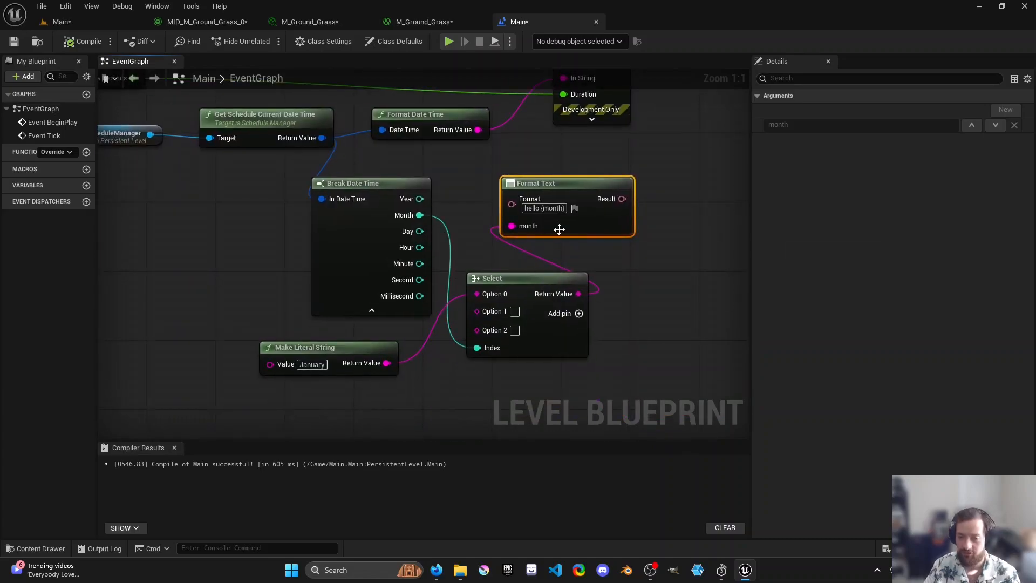
{"action": "right_click_drag", "start_coordinate": [577, 239], "coordinate": [576, 263]}
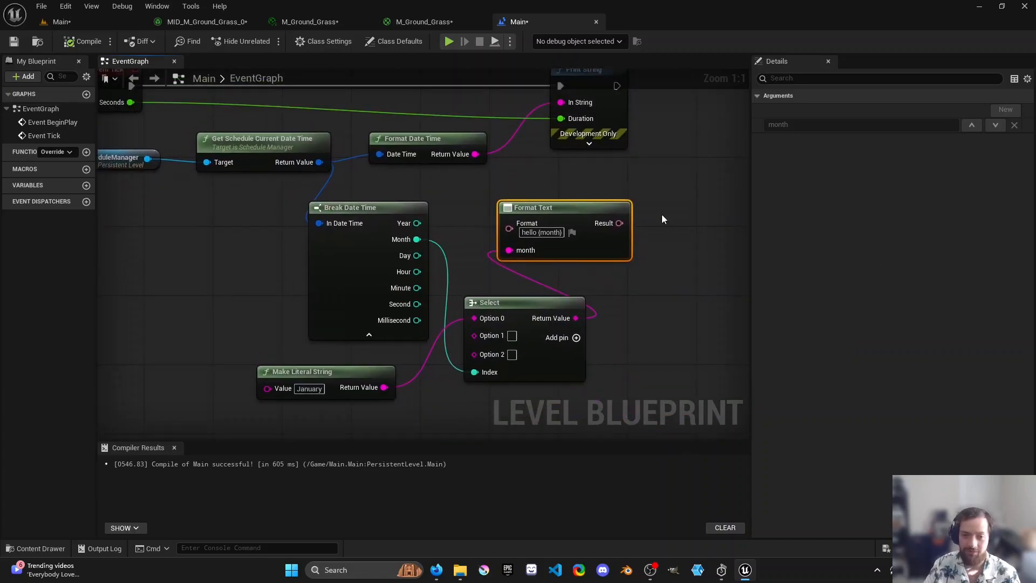
{"action": "right_click_drag", "start_coordinate": [350, 184], "coordinate": [415, 292]}
{"action": "right_click_drag", "start_coordinate": [400, 151], "coordinate": [380, 167]}
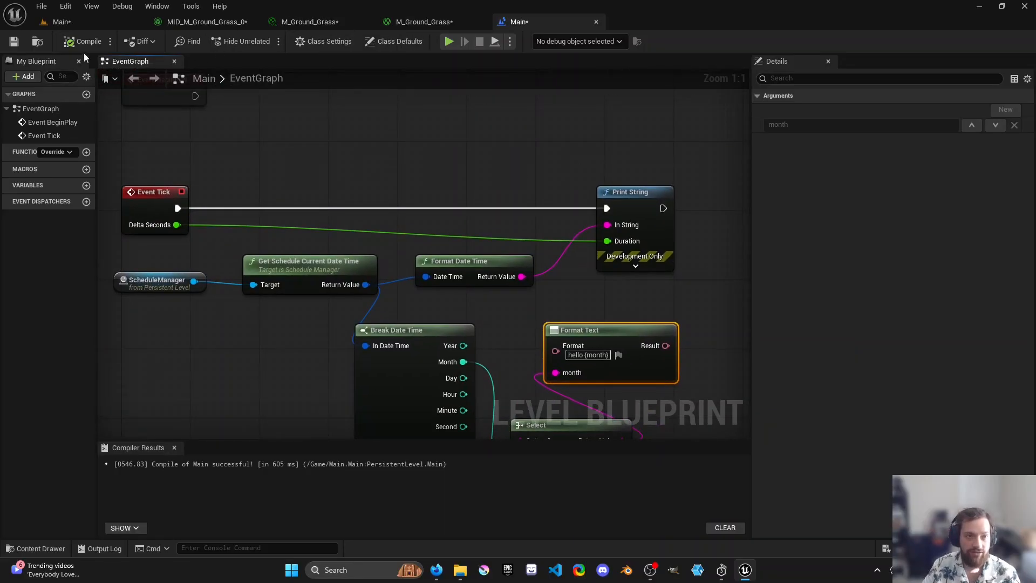
- Enable Auto Play on the ScheduleManager actor in the Main level, play the level to watch the printed date time, and stop the simulation
{"action": "left_click", "coordinate": [82, 21]}
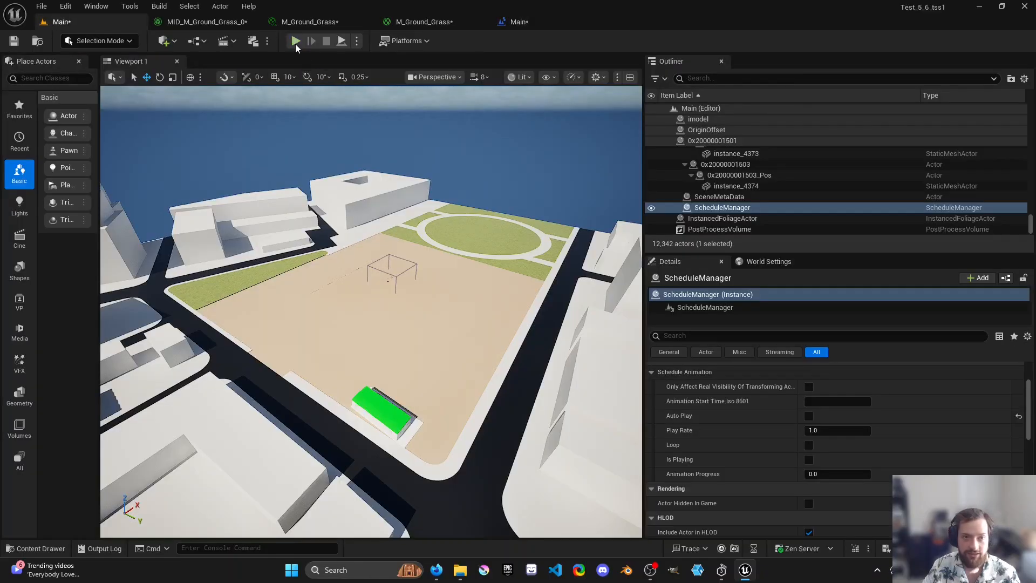
{"action": "right_click_drag", "start_coordinate": [466, 143], "coordinate": [466, 151]}
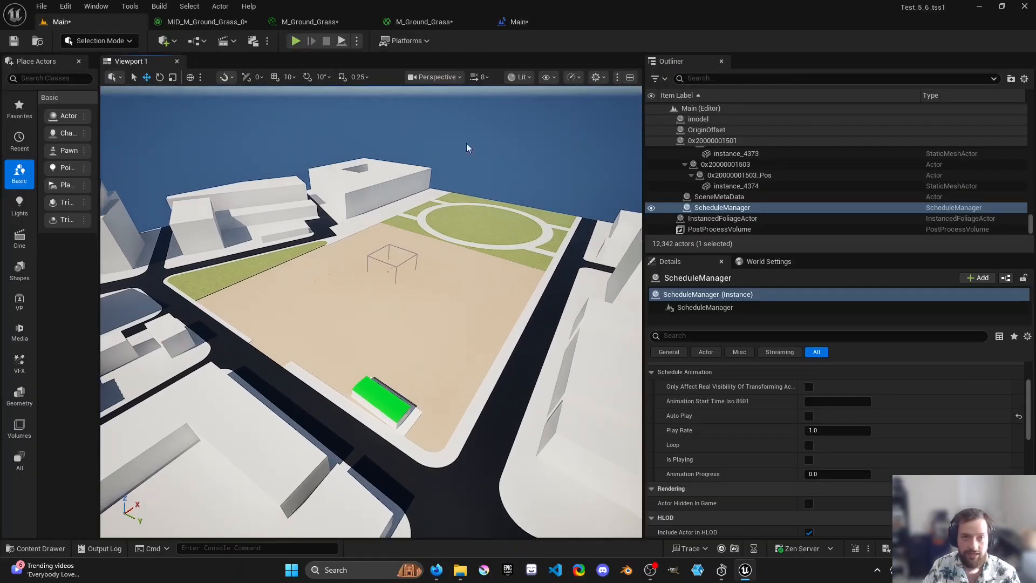
{"action": "left_click", "coordinate": [501, 22]}
{"action": "left_click", "coordinate": [80, 27]}
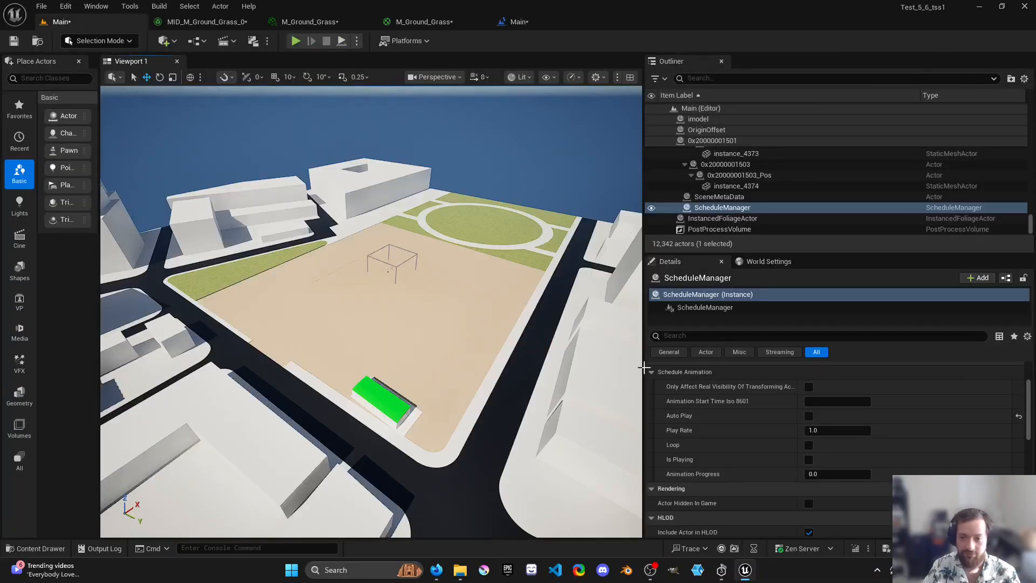
{"action": "left_click", "coordinate": [743, 211]}
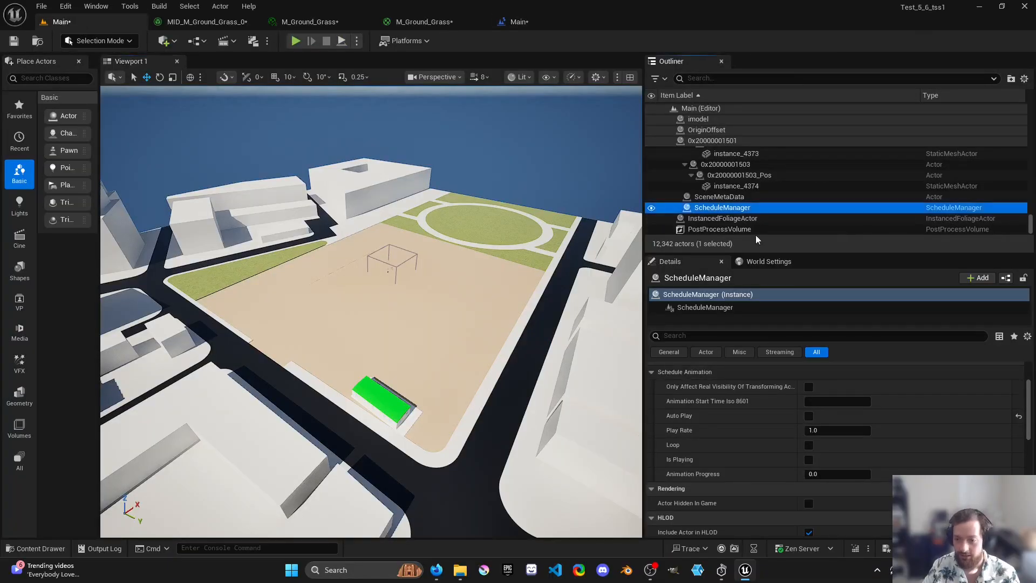
{"action": "left_click", "coordinate": [808, 415]}
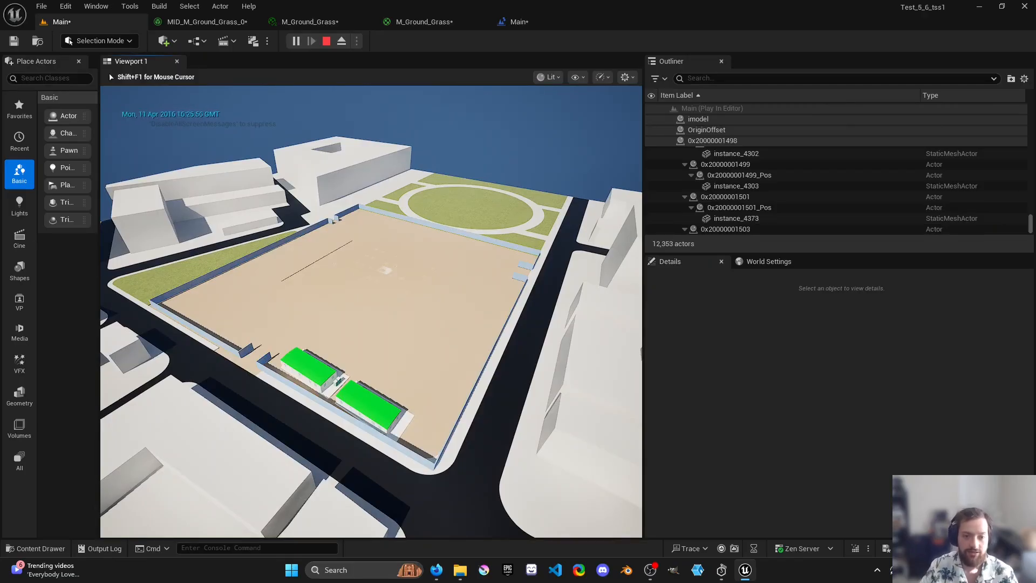
{"action": "key", "text": "Escape"}
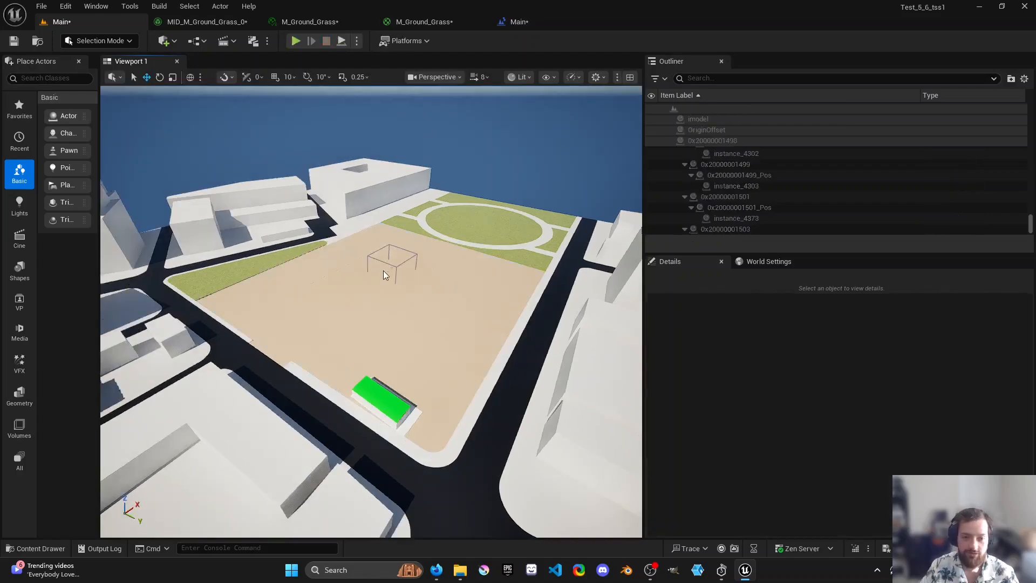
- Create a new Level Sequence asset in the imodel content folder
{"action": "left_click", "coordinate": [36, 548]}
{"action": "right_click", "coordinate": [401, 479]}
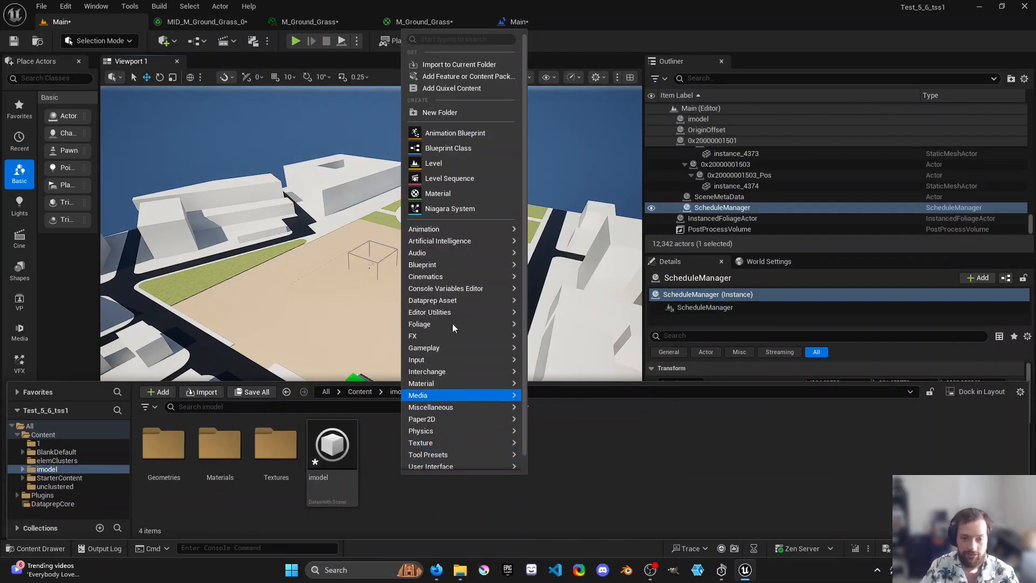
{"action": "left_click", "coordinate": [451, 178]}
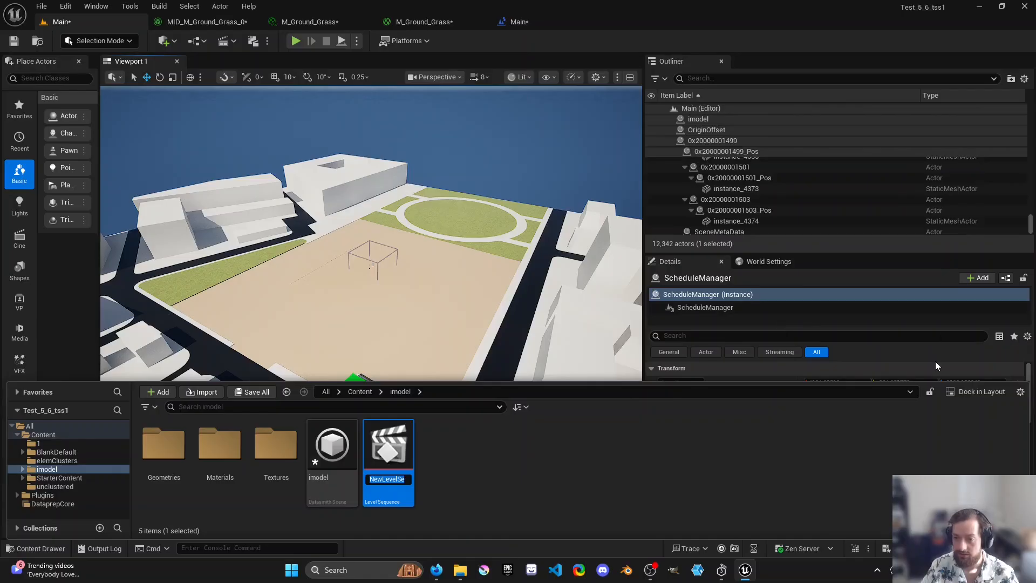
- Turn off Auto Play on the ScheduleManager actor and give the Outliner more height above the actor properties
{"action": "left_click_drag", "start_coordinate": [885, 254], "coordinate": [885, 199]}
{"action": "left_click", "coordinate": [808, 443]}
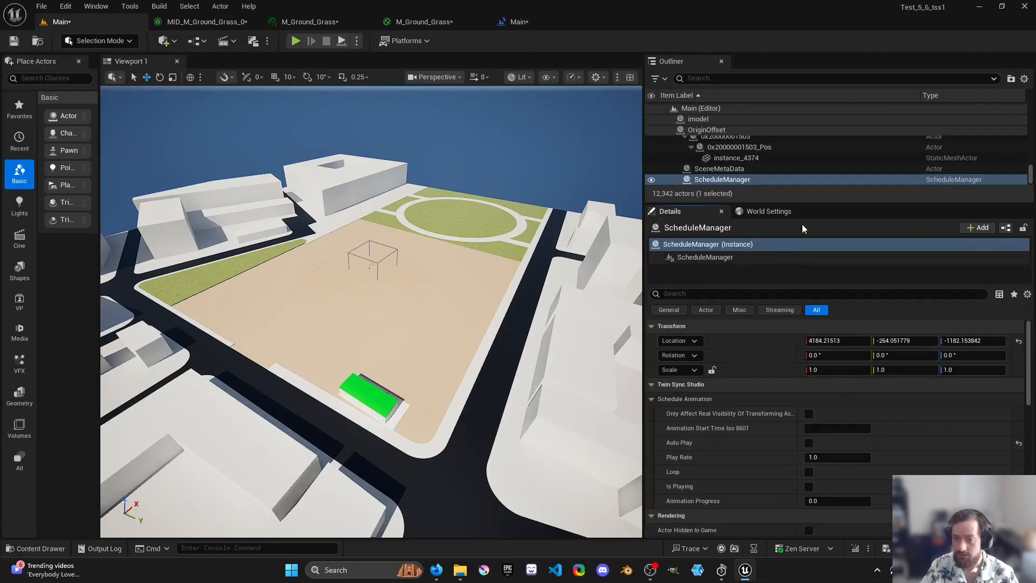
{"action": "left_click_drag", "start_coordinate": [771, 211], "coordinate": [815, 323]}
{"action": "left_click_drag", "start_coordinate": [816, 226], "coordinate": [825, 349]}
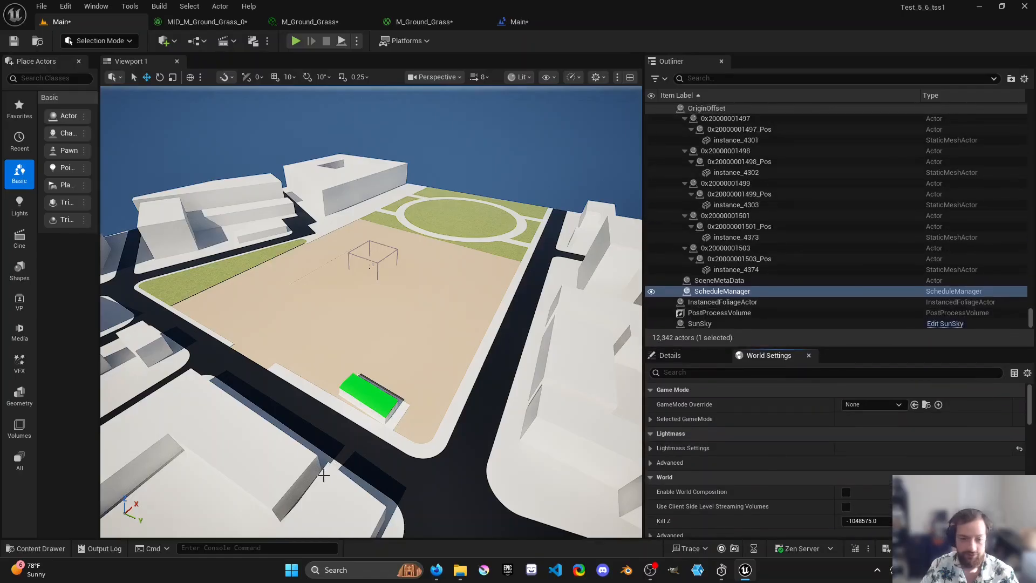
- Place the NewLevelSequence asset from the imodel folder into the Main level, beyond the park
{"action": "left_click", "coordinate": [54, 551]}
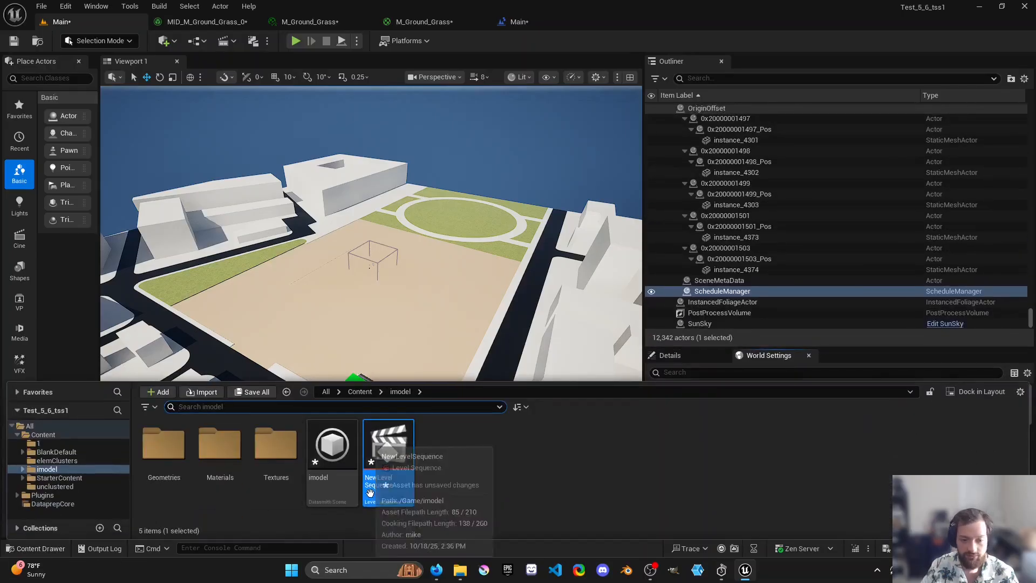
{"action": "right_click", "coordinate": [387, 460]}
{"action": "left_click", "coordinate": [542, 456]}
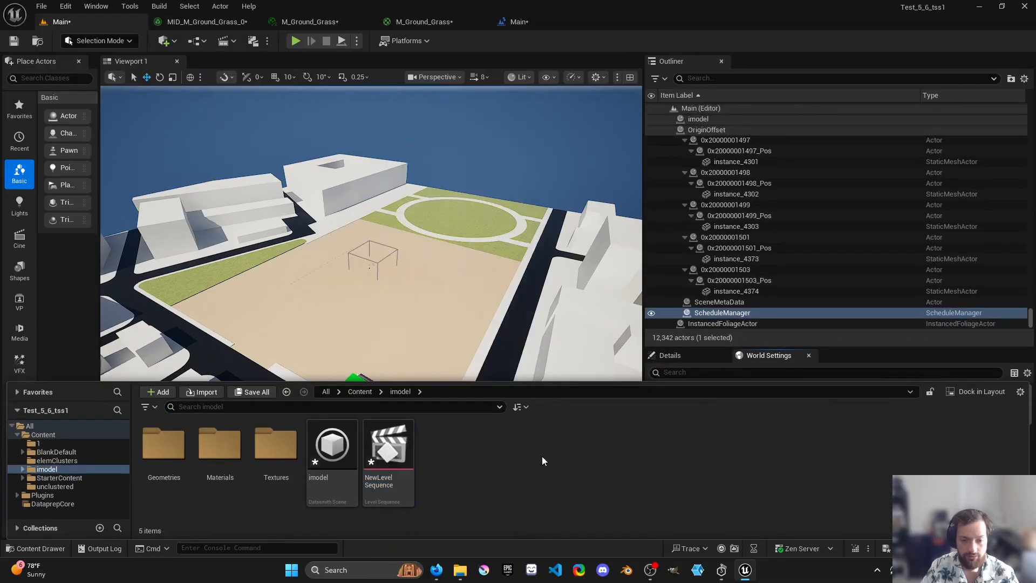
{"action": "left_click", "coordinate": [389, 448]}
{"action": "left_click_drag", "start_coordinate": [385, 264], "coordinate": [479, 146]}
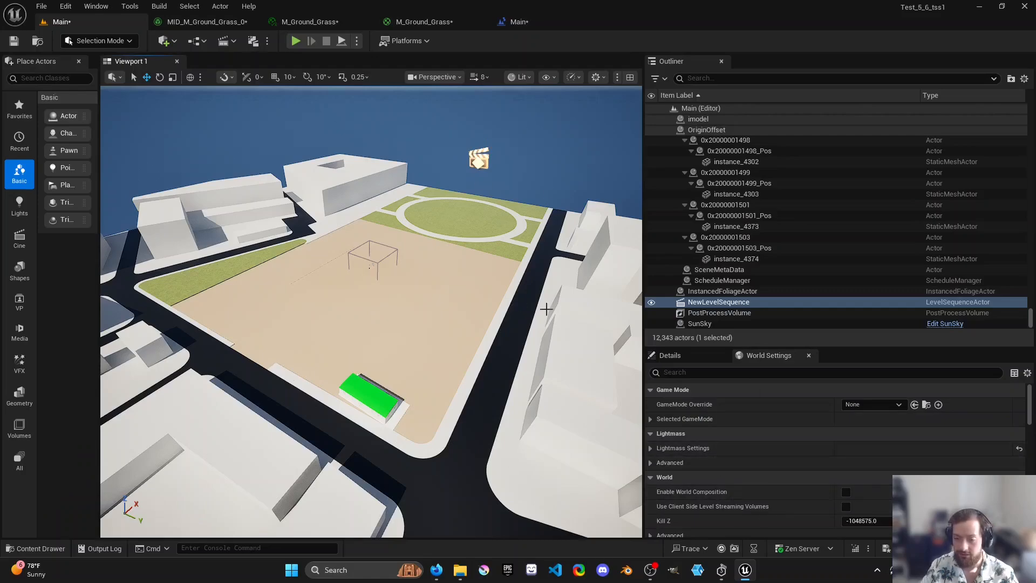
- Enable Auto Play on the placed NewLevelSequence actor and review its other playback options
{"action": "scroll", "coordinate": [763, 482], "scroll_direction": "down", "scroll_amount": 3}
{"action": "mouse_move", "coordinate": [1028, 430]}
{"action": "left_mouse_down"}
{"action": "mouse_move", "coordinate": [1029, 445]}
{"action": "mouse_move", "coordinate": [1029, 416]}
{"action": "left_mouse_up"}
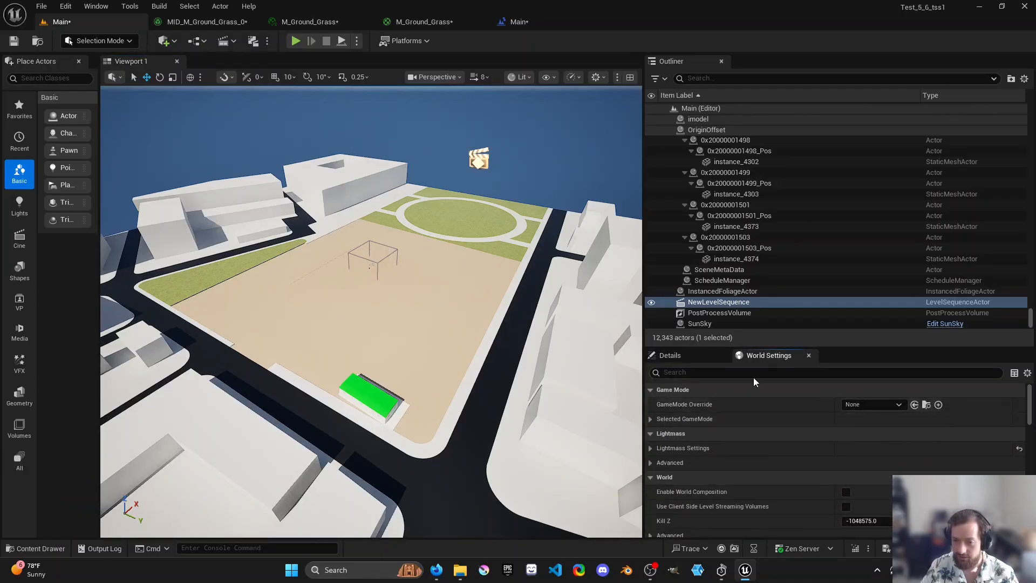
{"action": "left_click", "coordinate": [670, 355]}
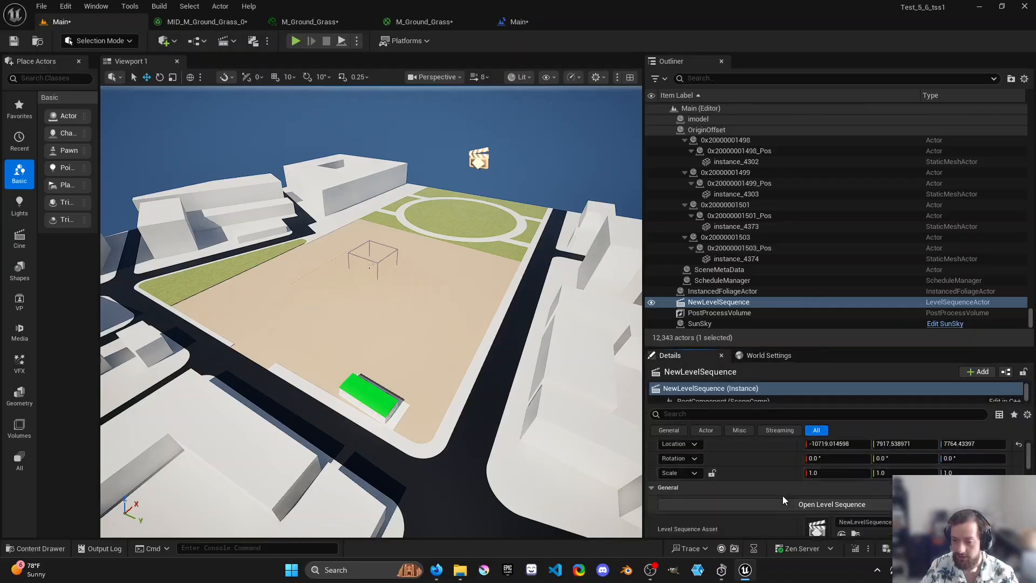
{"action": "scroll", "coordinate": [785, 500], "scroll_direction": "down", "scroll_amount": 5}
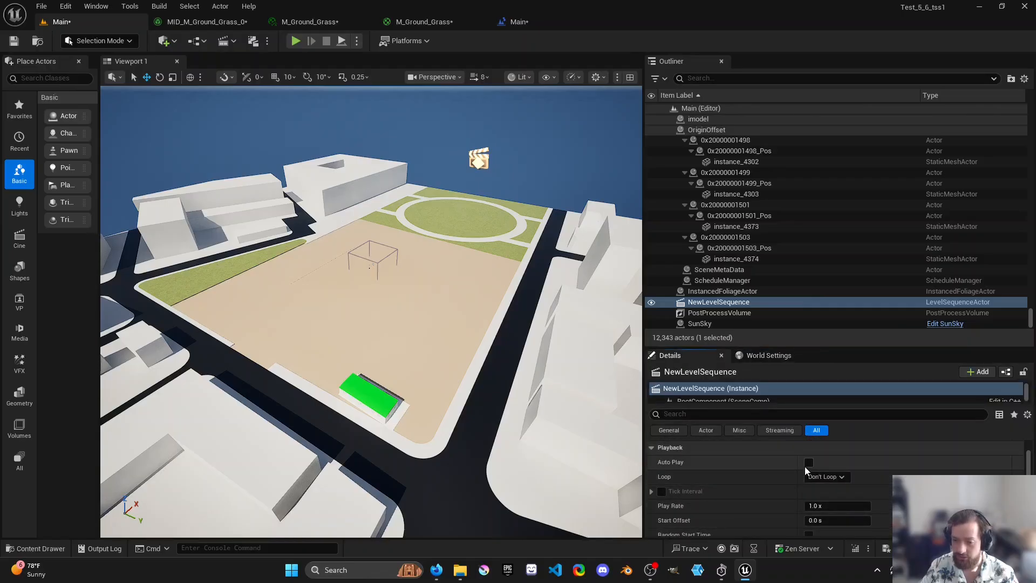
{"action": "left_click", "coordinate": [808, 463]}
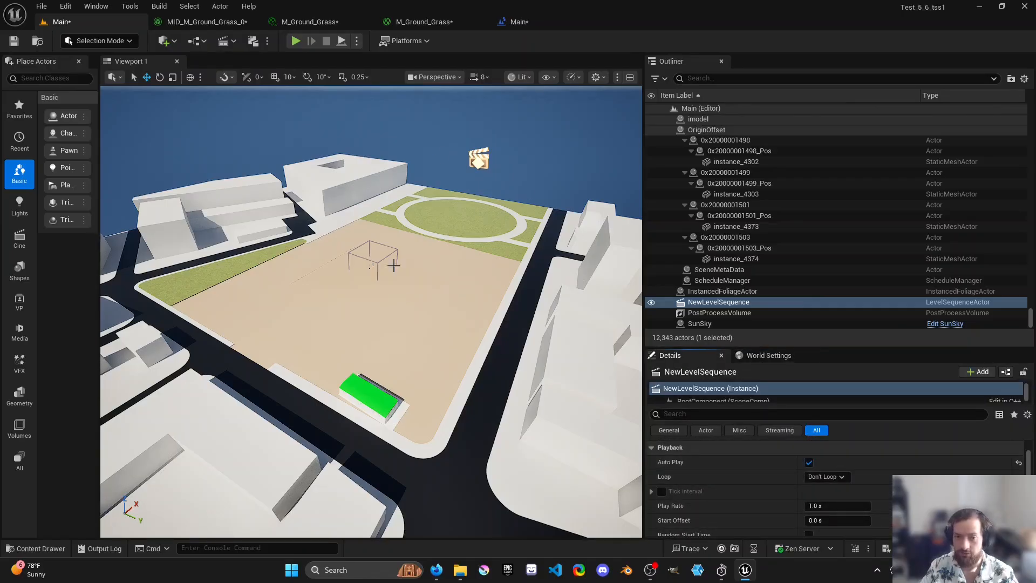
{"action": "scroll", "coordinate": [791, 519], "scroll_direction": "down", "scroll_amount": 2}
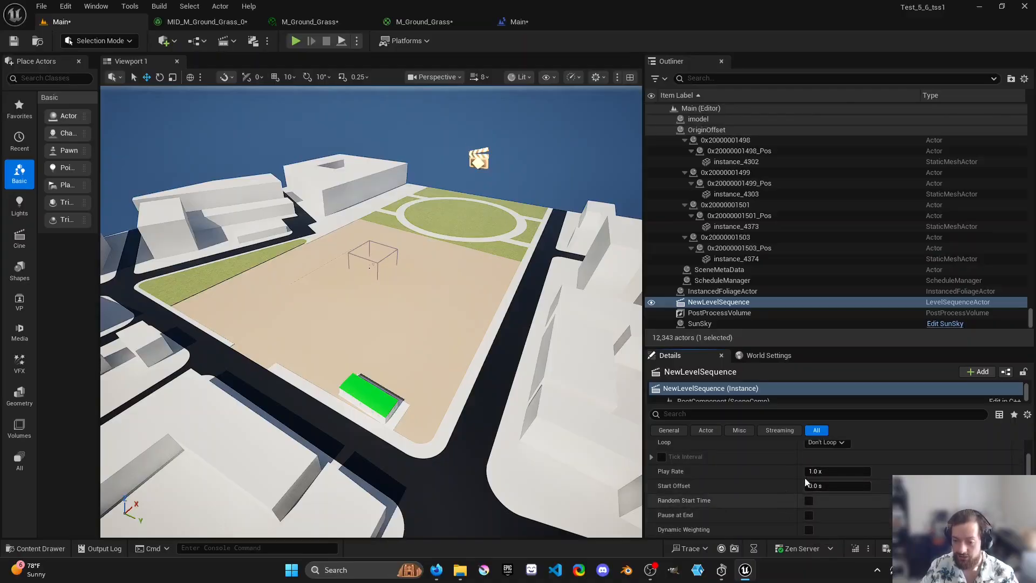
{"action": "scroll", "coordinate": [793, 471], "scroll_direction": "up", "scroll_amount": 1}
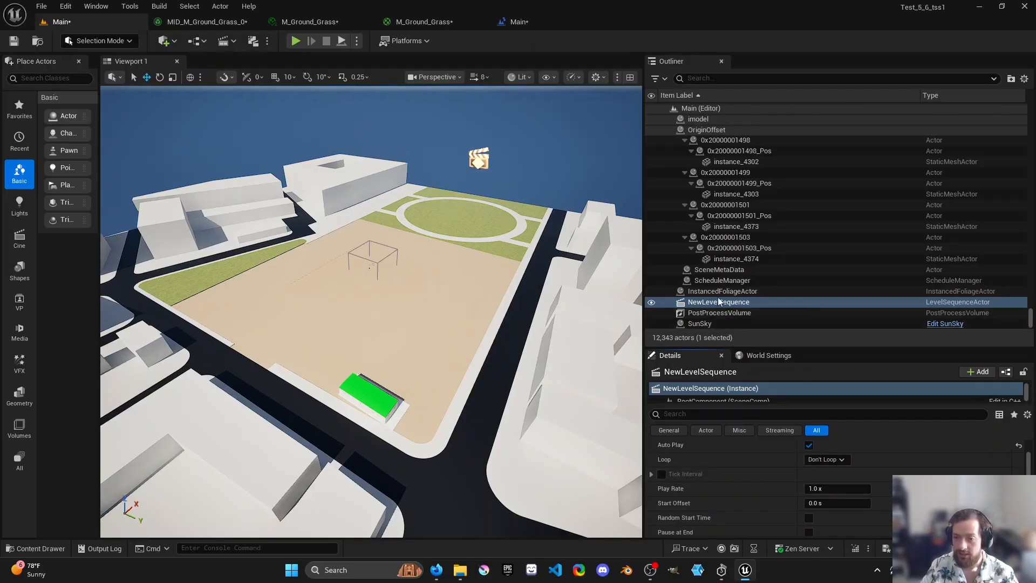
- Compare with the ScheduleManager's settings, then focus on the NewLevelSequence actor and open its sequence in Sequencer
{"action": "left_click", "coordinate": [719, 280]}
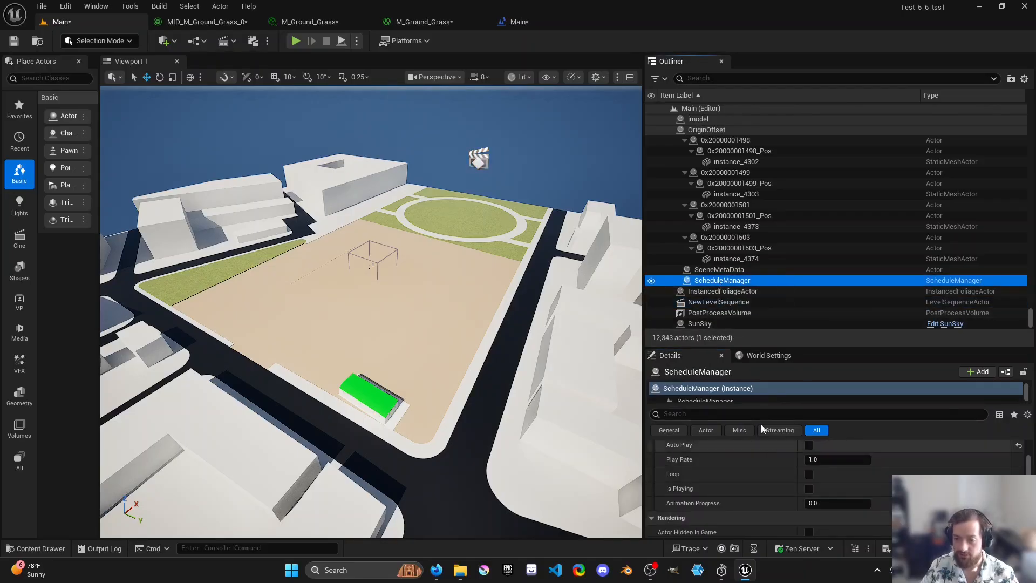
{"action": "double_click", "coordinate": [717, 303]}
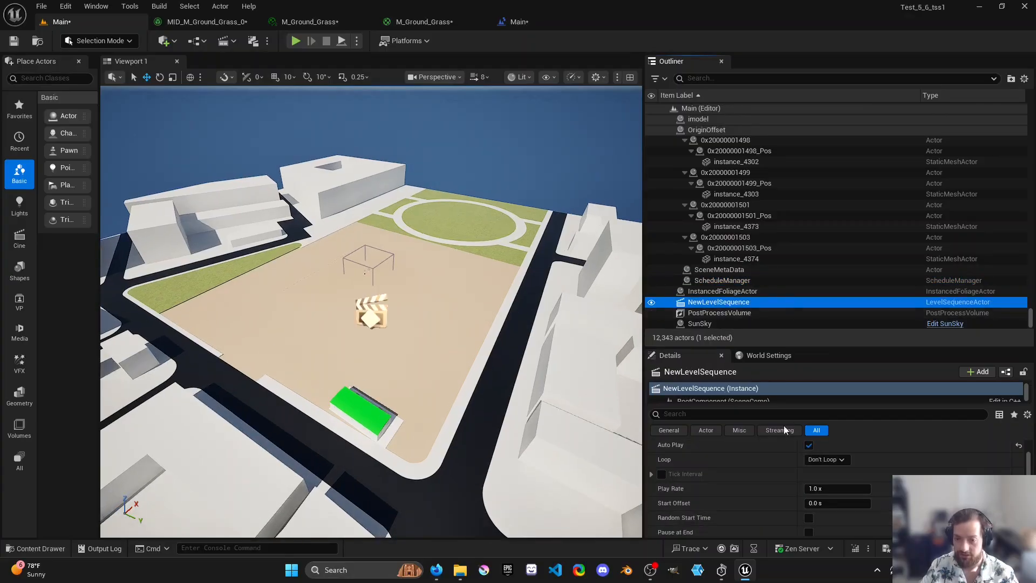
{"action": "scroll", "coordinate": [788, 458], "scroll_direction": "up", "scroll_amount": 3}
{"action": "left_click", "coordinate": [819, 470]}
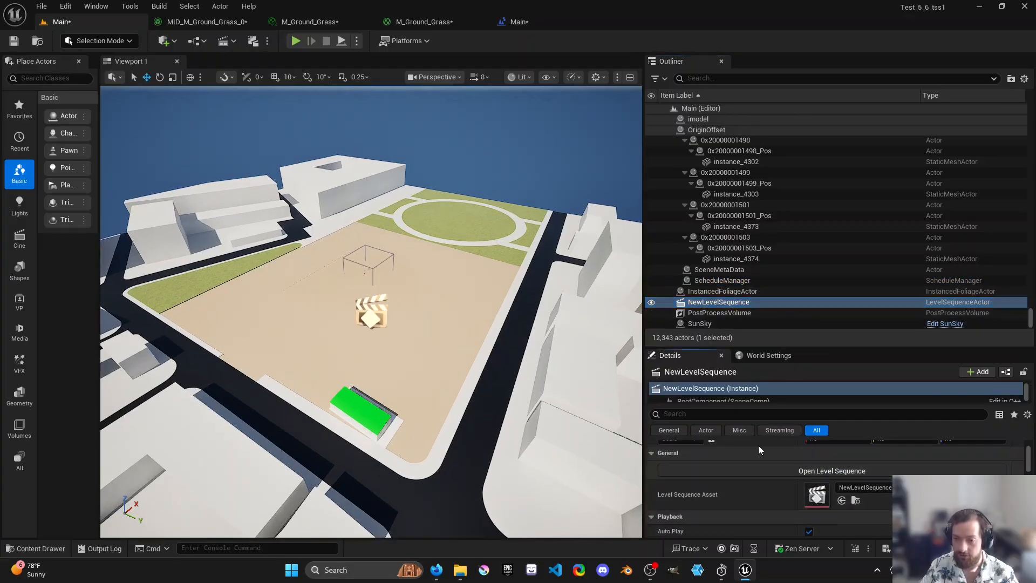
{"action": "left_click", "coordinate": [31, 550]}
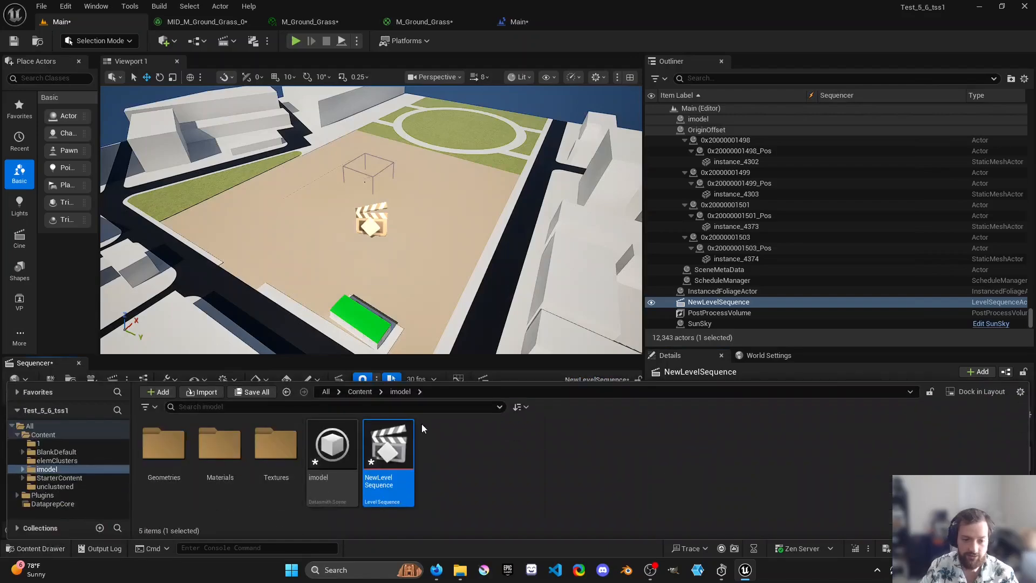
{"action": "left_click", "coordinate": [30, 550]}
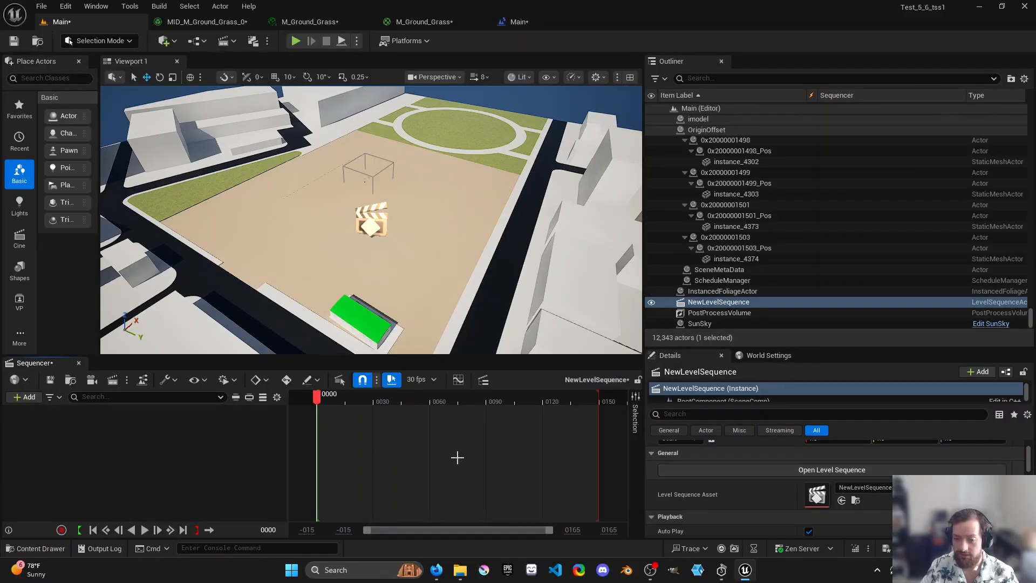
- Add the ScheduleManager actor to the level sequence as an actor track
{"action": "left_click", "coordinate": [716, 279]}
{"action": "left_click", "coordinate": [20, 397]}
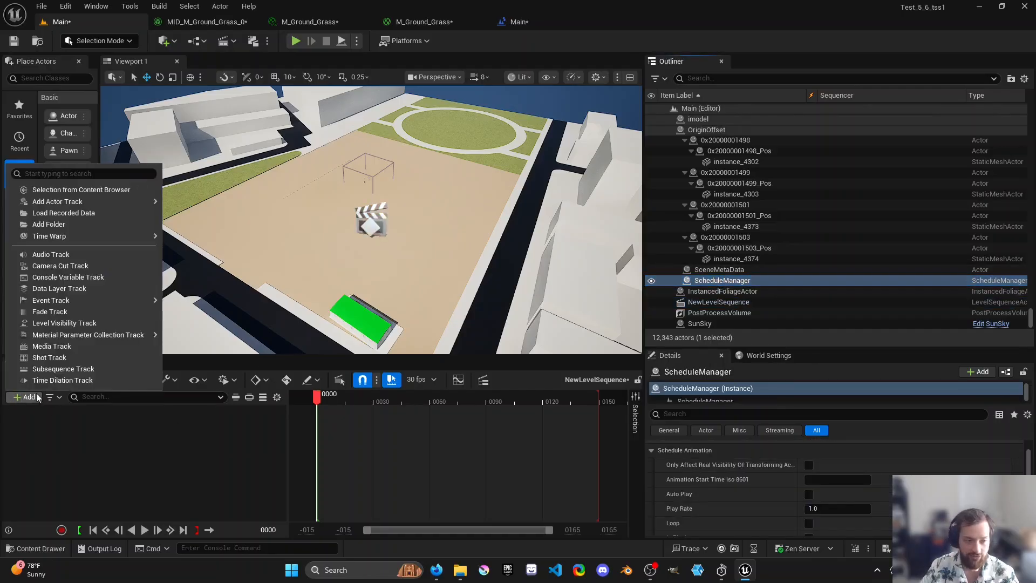
{"action": "mouse_move", "coordinate": [108, 202]}
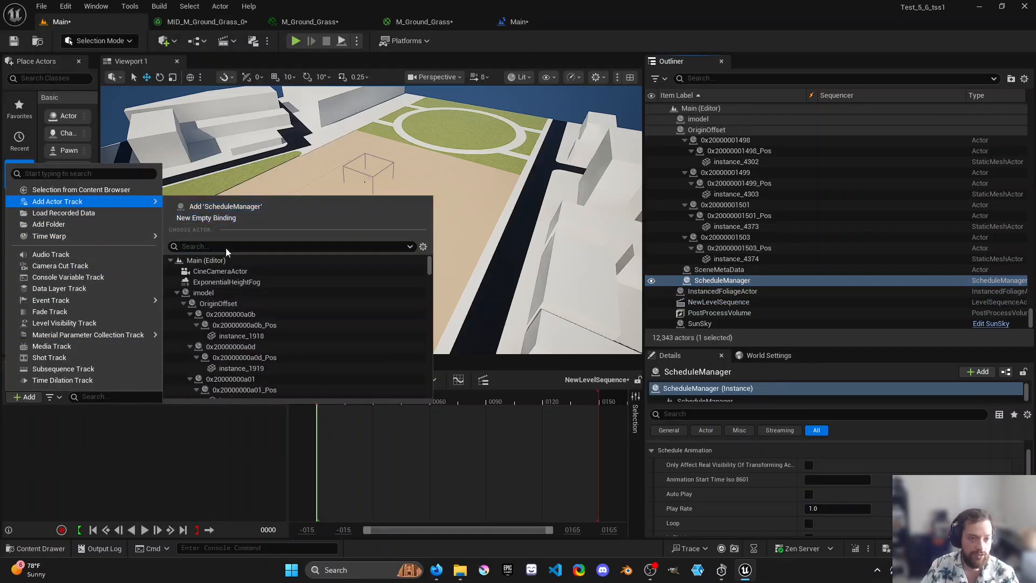
{"action": "left_click_drag", "start_coordinate": [429, 266], "coordinate": [405, 268]}
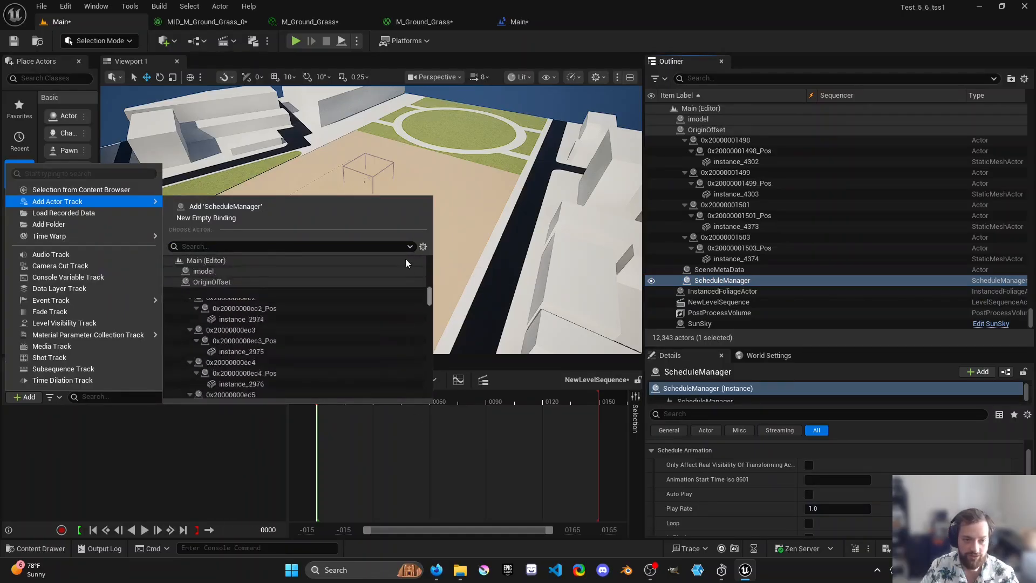
{"action": "left_click", "coordinate": [215, 206]}
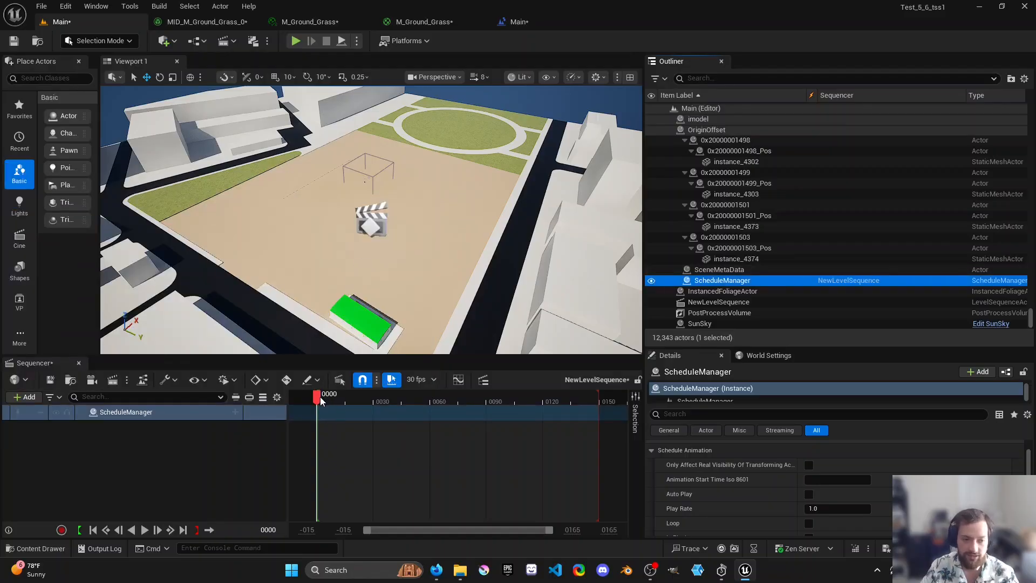
- Add an Animation Progress track to ScheduleManager and key it at 0.0 on frame 0
{"action": "left_click", "coordinate": [235, 412]}
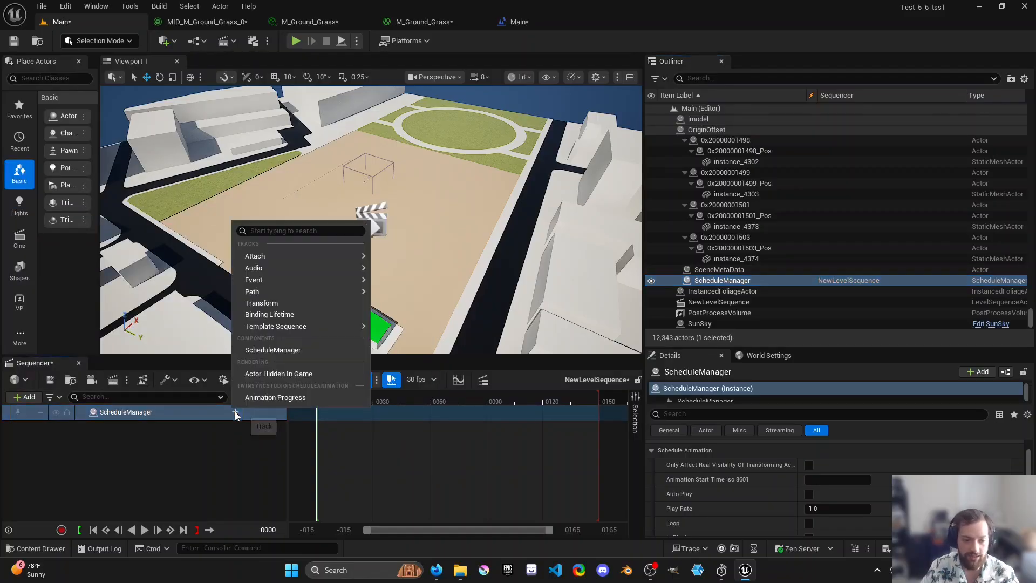
{"action": "left_click", "coordinate": [275, 398]}
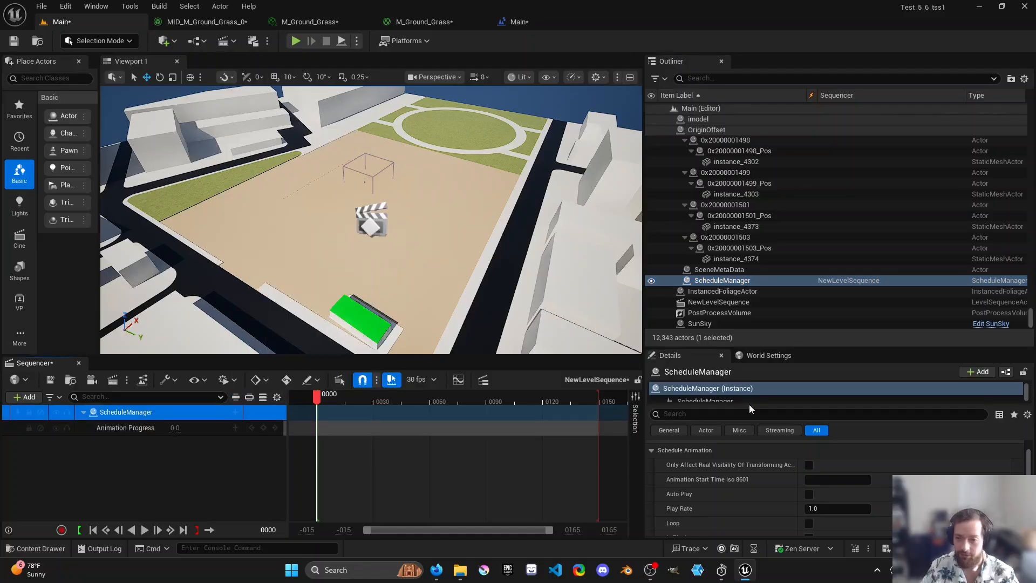
{"action": "scroll", "coordinate": [838, 475], "scroll_direction": "down", "scroll_amount": 3}
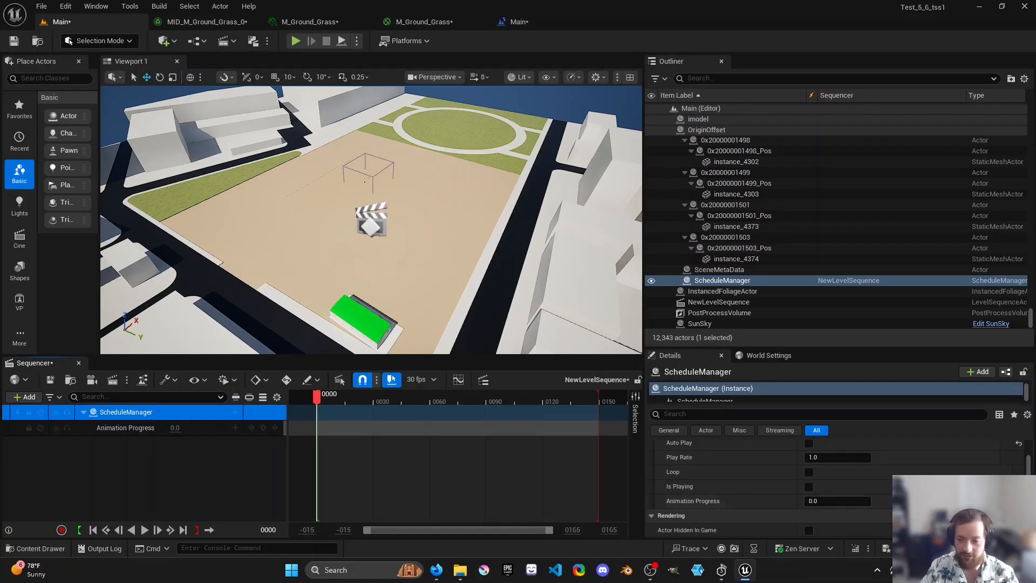
{"action": "left_click", "coordinate": [1006, 501]}
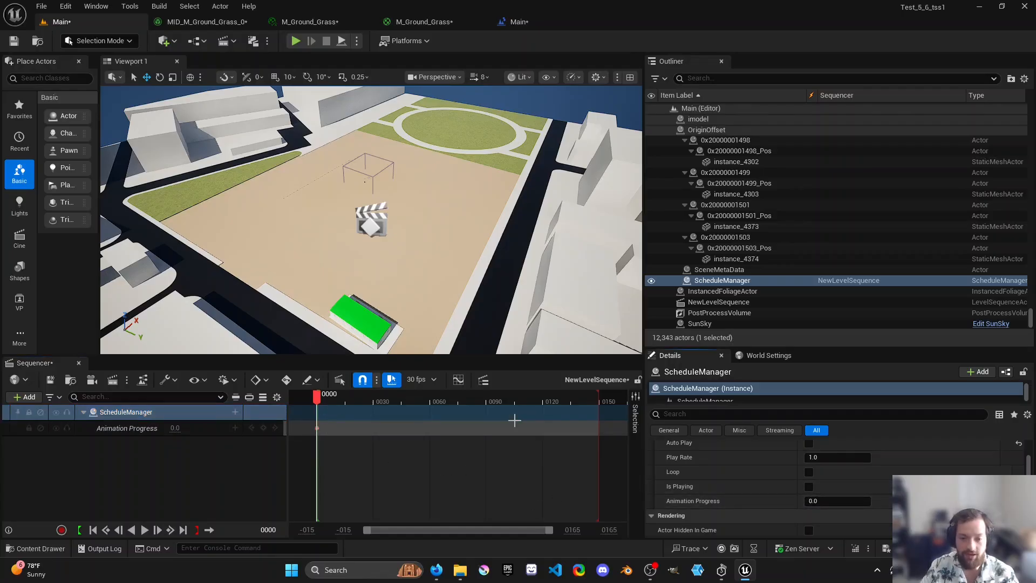
- Extend the sequence's playback range to about frame 626 and place the playhead there
{"action": "scroll", "coordinate": [372, 417], "scroll_direction": "down", "scroll_amount": 5, "text": "ctrl"}
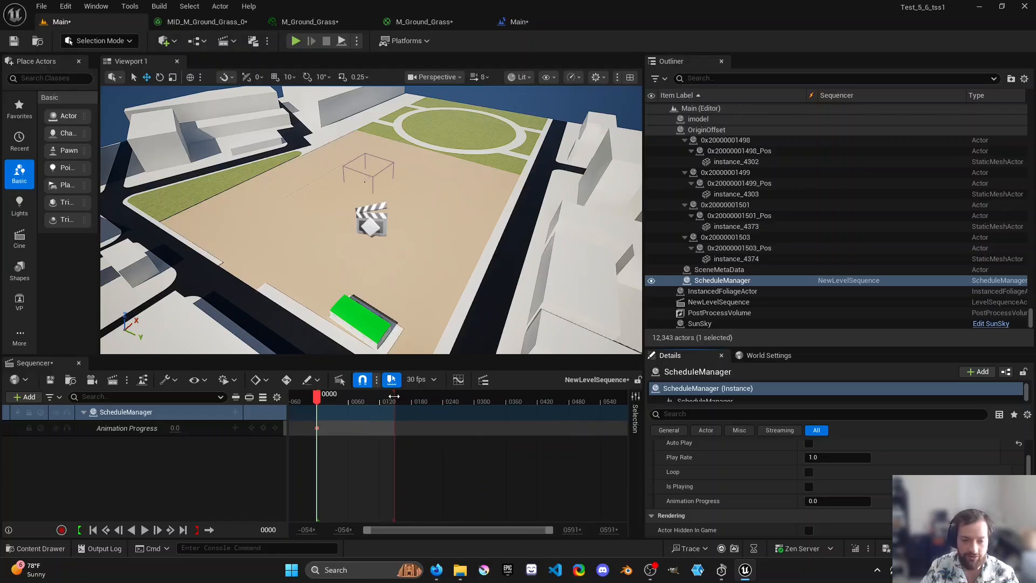
{"action": "left_click_drag", "start_coordinate": [442, 401], "coordinate": [614, 411]}
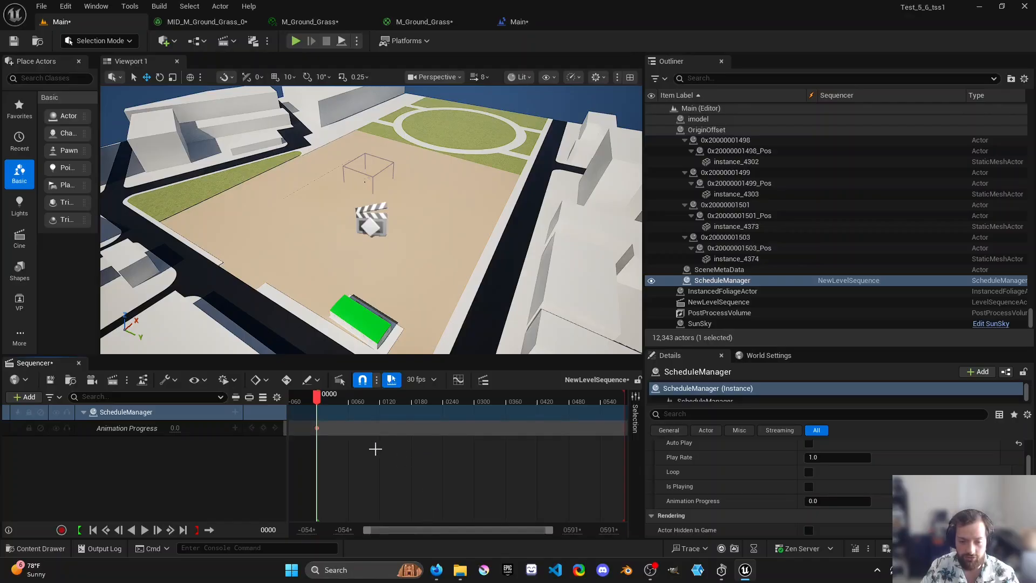
{"action": "scroll", "coordinate": [376, 449], "scroll_direction": "down", "scroll_amount": 2, "text": "ctrl"}
{"action": "left_click_drag", "start_coordinate": [532, 400], "coordinate": [543, 401]}
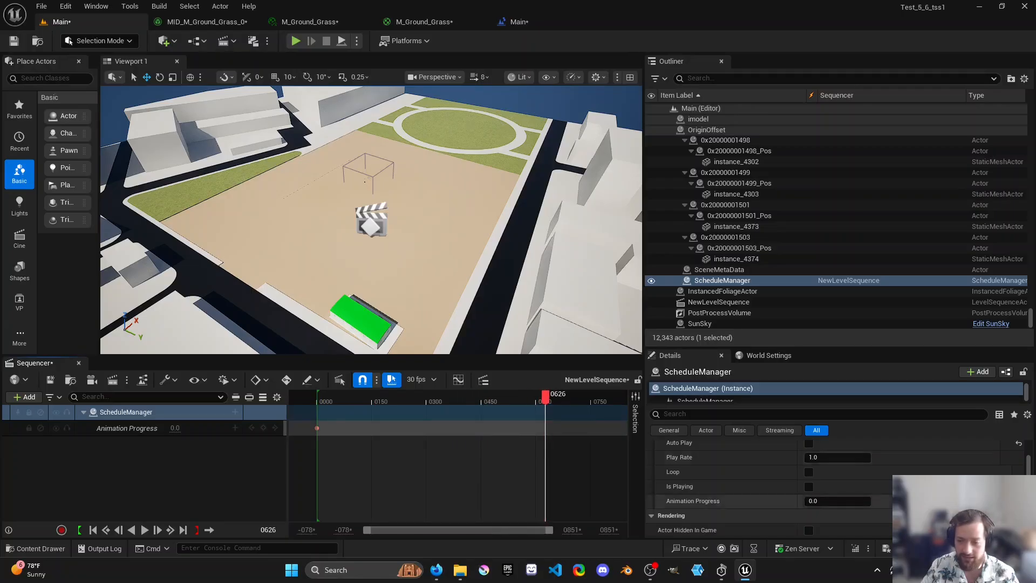
- Set ScheduleManager's Animation Progress to 1 and key it at frame 626
{"action": "type", "text": "1"}
{"action": "key", "text": "Return"}
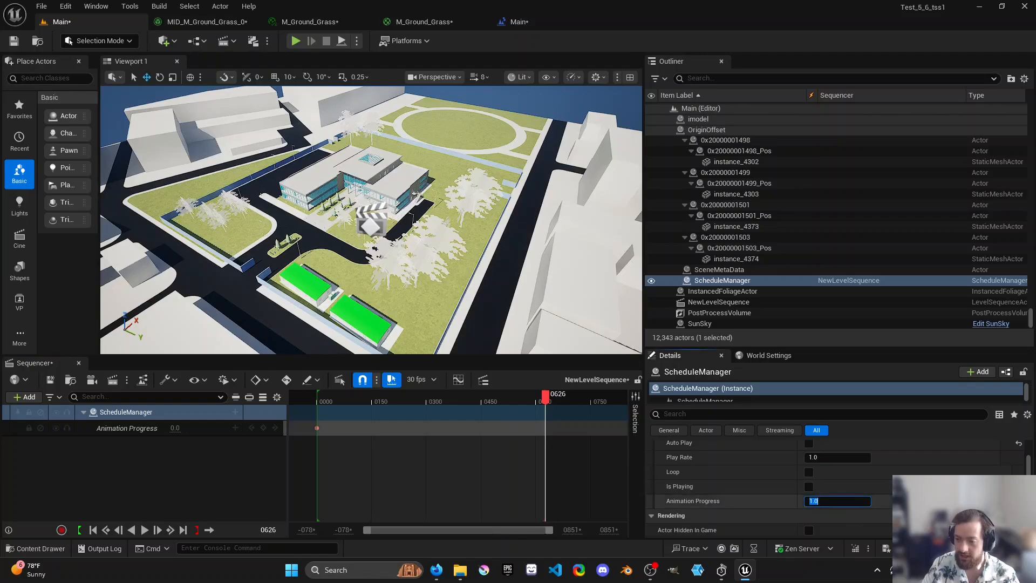
{"action": "key", "text": "Return"}
- Scrub the sequence to frame 200 and examine the construction site up close
{"action": "left_click_drag", "start_coordinate": [545, 397], "coordinate": [389, 413]}
{"action": "right_click_drag", "start_coordinate": [372, 302], "coordinate": [302, 253]}
{"action": "key", "text": "w"}
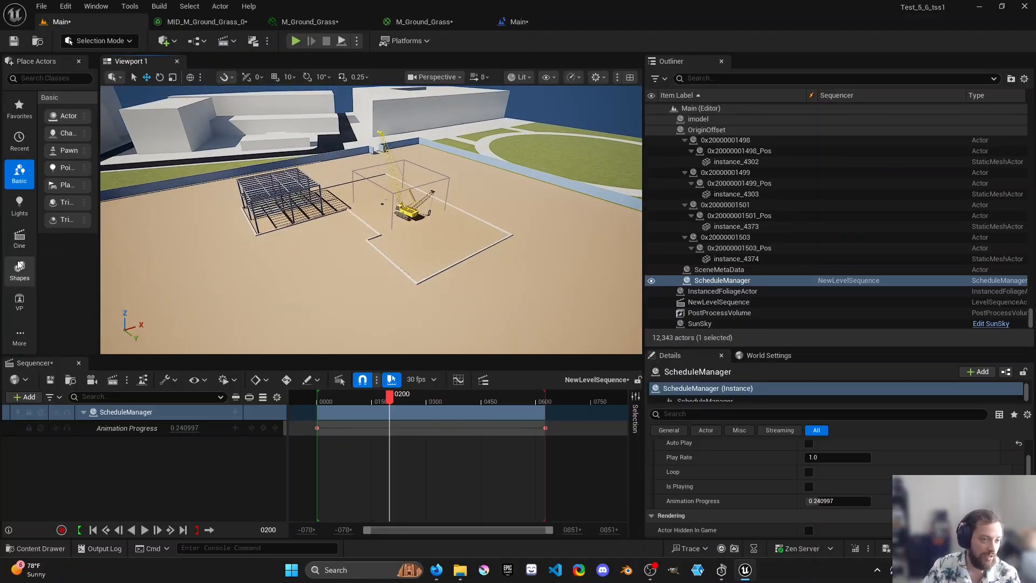
- Place a Cube on the sand in front of the foundation outline and add it to the sequence as an actor track
{"action": "left_click", "coordinate": [19, 267]}
{"action": "left_click_drag", "start_coordinate": [216, 211], "coordinate": [342, 288]}
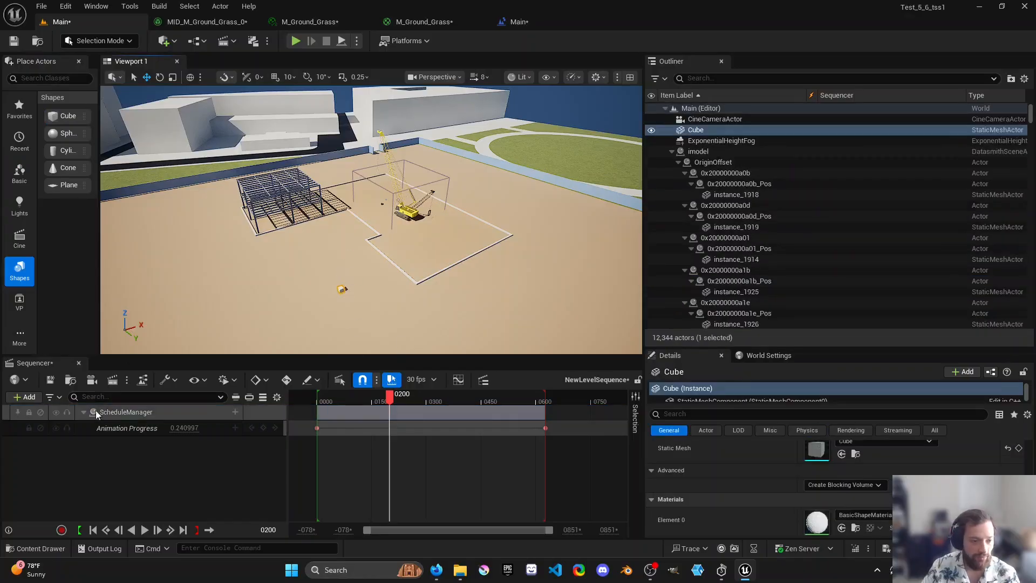
{"action": "left_click", "coordinate": [21, 398]}
{"action": "mouse_move", "coordinate": [137, 201]}
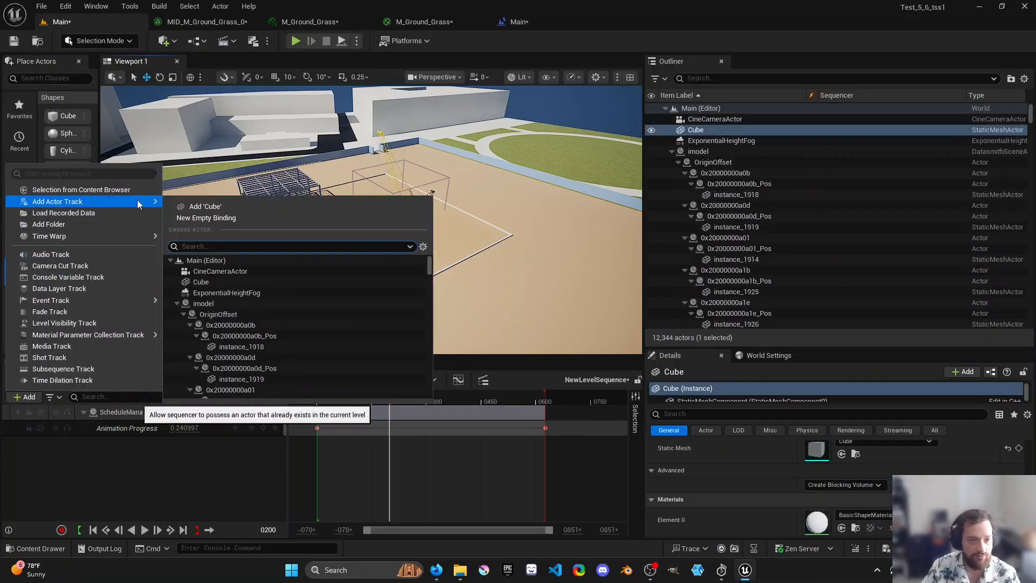
{"action": "left_click", "coordinate": [211, 205]}
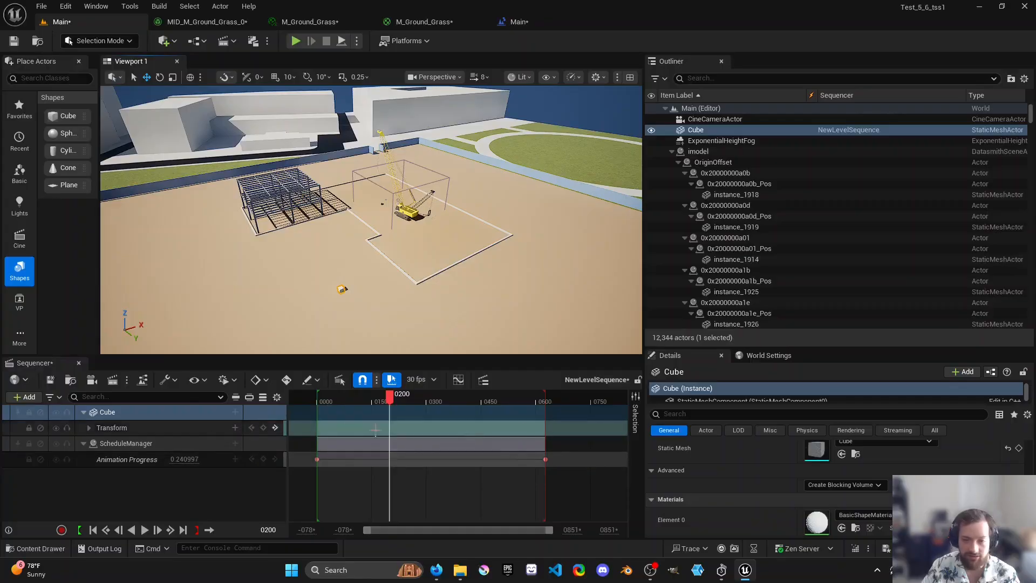
- Scale the Cube uniformly to 5 and raise its Z location to 700
{"action": "scroll", "coordinate": [868, 490], "scroll_direction": "up", "scroll_amount": 3}
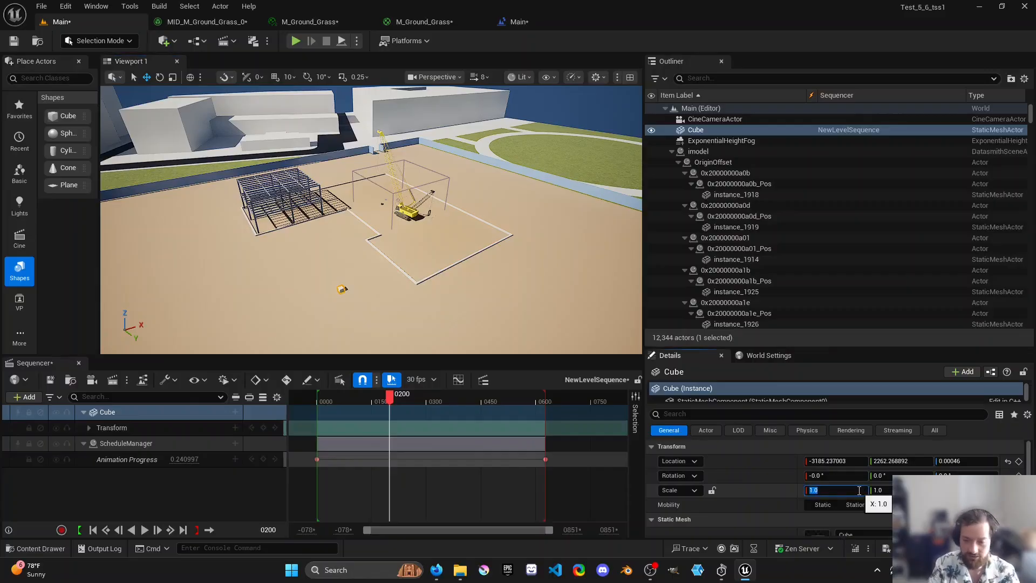
{"action": "type", "text": "5"}
{"action": "key", "text": "Return"}
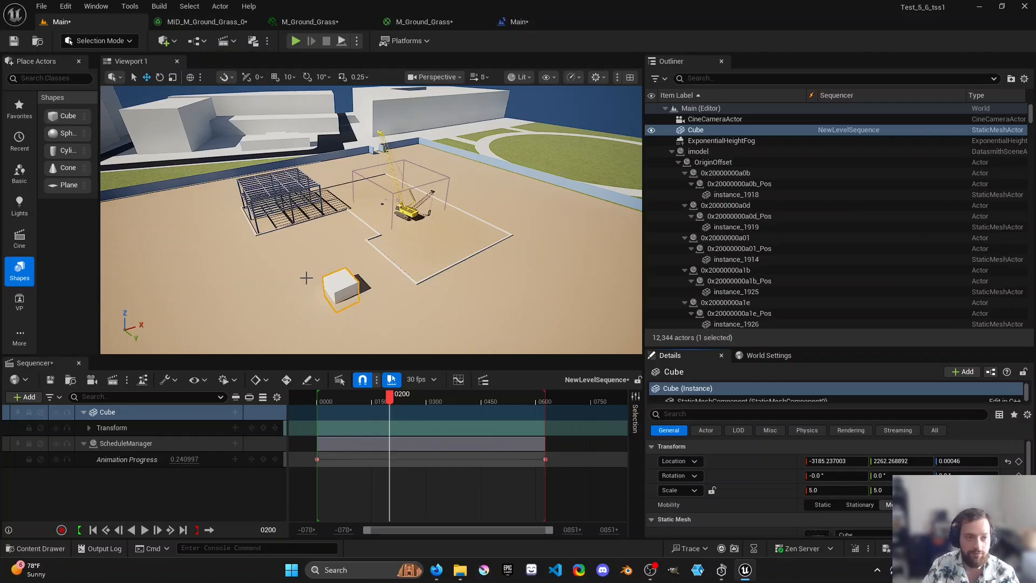
{"action": "left_click_drag", "start_coordinate": [958, 463], "coordinate": [1014, 464]}
- Key the Cube's location and rotation at frame 146 and expand its Transform track
{"action": "right_click_drag", "start_coordinate": [507, 257], "coordinate": [466, 246]}
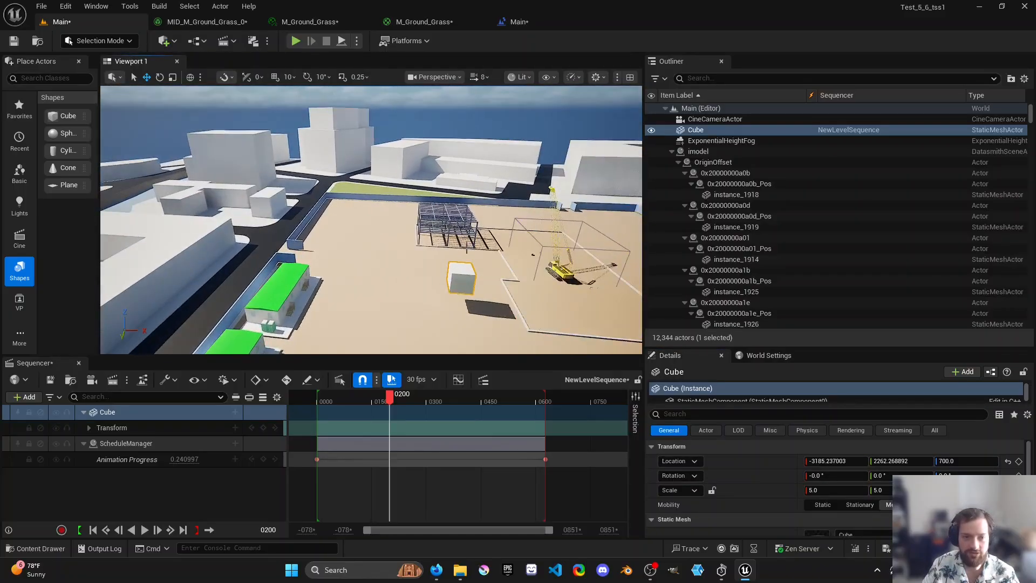
{"action": "left_click", "coordinate": [371, 164]}
{"action": "right_click_drag", "start_coordinate": [361, 170], "coordinate": [299, 133]}
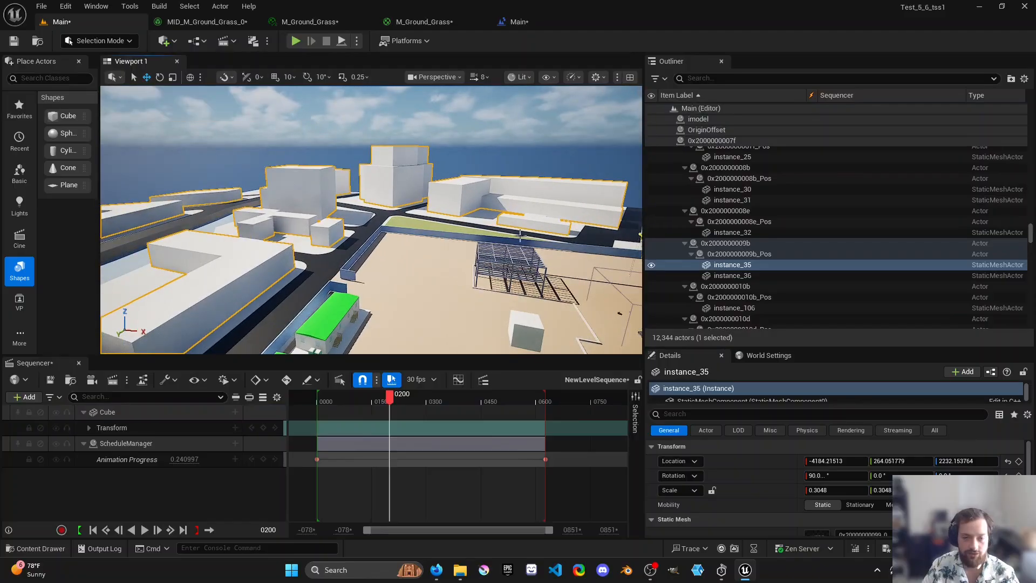
{"action": "right_click_drag", "start_coordinate": [515, 230], "coordinate": [593, 256]}
{"action": "key", "text": "w"}
{"action": "right_click_drag", "start_coordinate": [515, 231], "coordinate": [322, 240]}
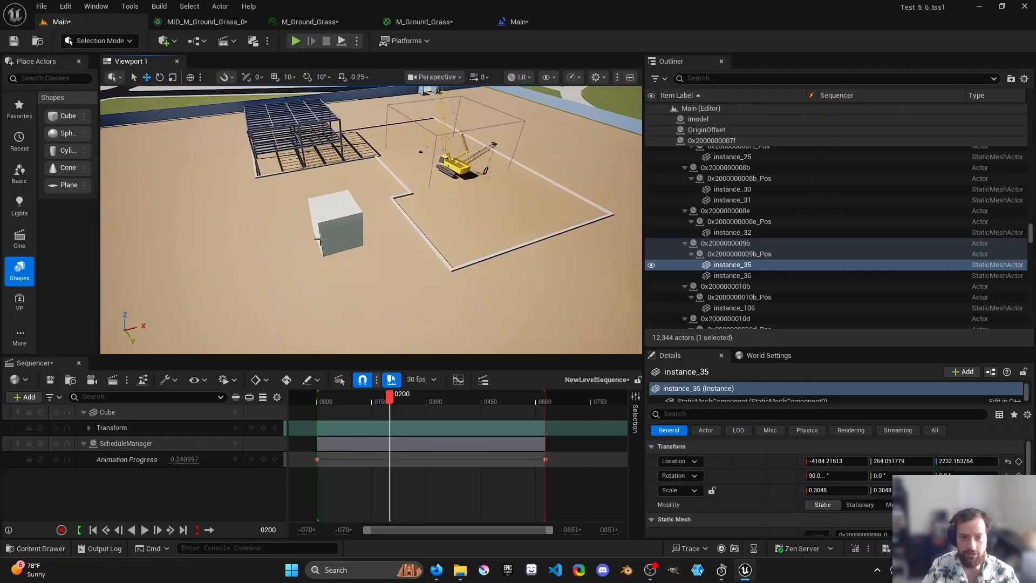
{"action": "left_click", "coordinate": [322, 240]}
{"action": "scroll", "coordinate": [363, 221], "scroll_direction": "down", "scroll_amount": 6}
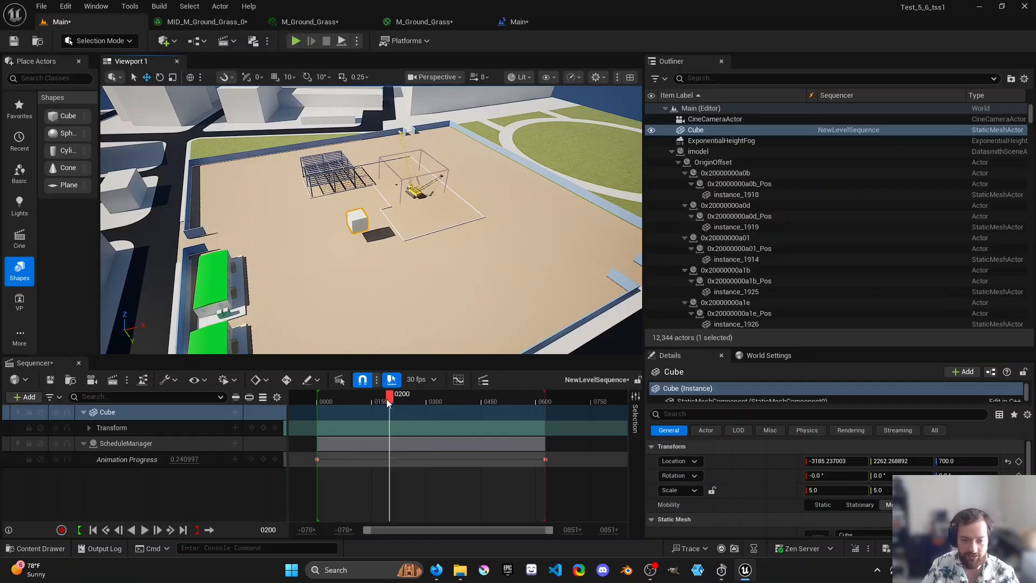
{"action": "mouse_move", "coordinate": [371, 397]}
{"action": "left_mouse_down"}
{"action": "mouse_move", "coordinate": [429, 401]}
{"action": "mouse_move", "coordinate": [371, 400]}
{"action": "left_mouse_up"}
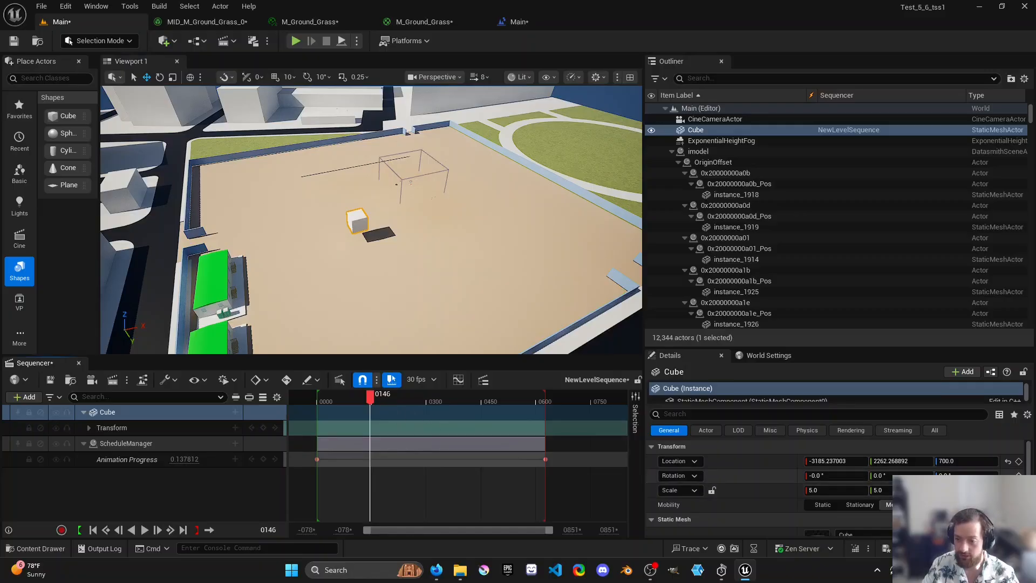
{"action": "left_click", "coordinate": [1019, 462]}
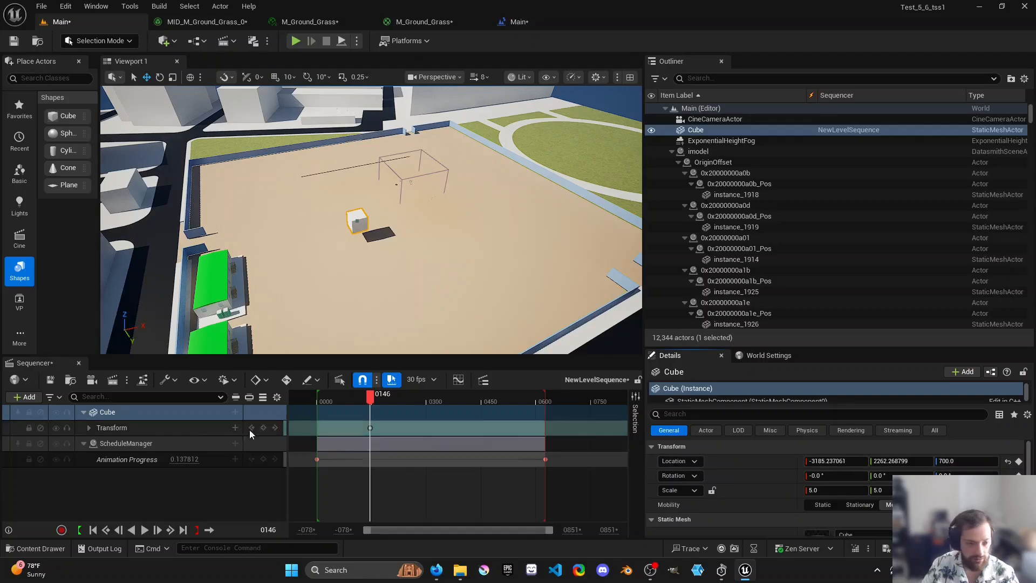
{"action": "left_click", "coordinate": [89, 428]}
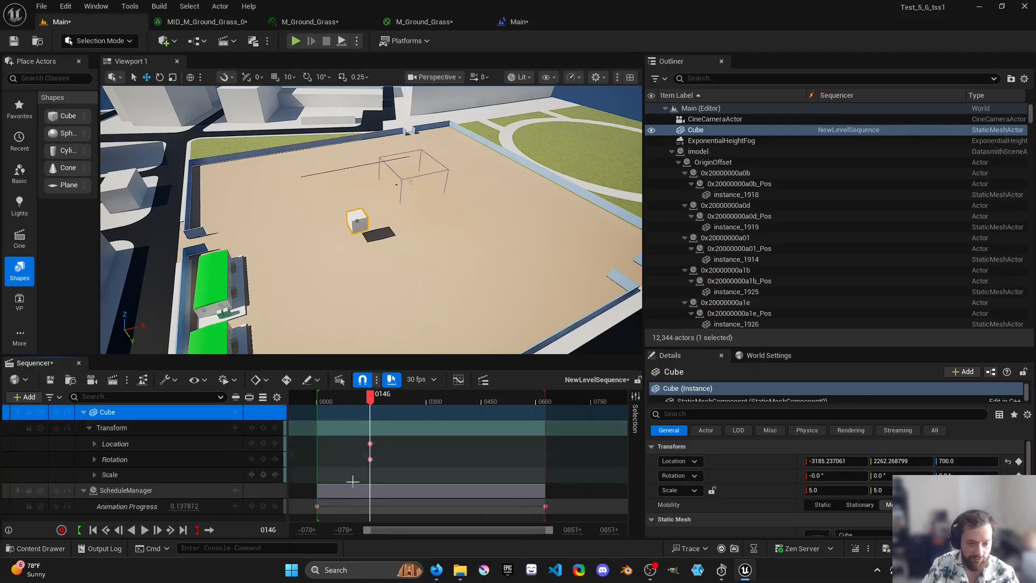
- At frame 361, turn the Cube to a Y rotation of 527° and key its rotation and location
{"action": "left_click_drag", "start_coordinate": [375, 404], "coordinate": [448, 402]}
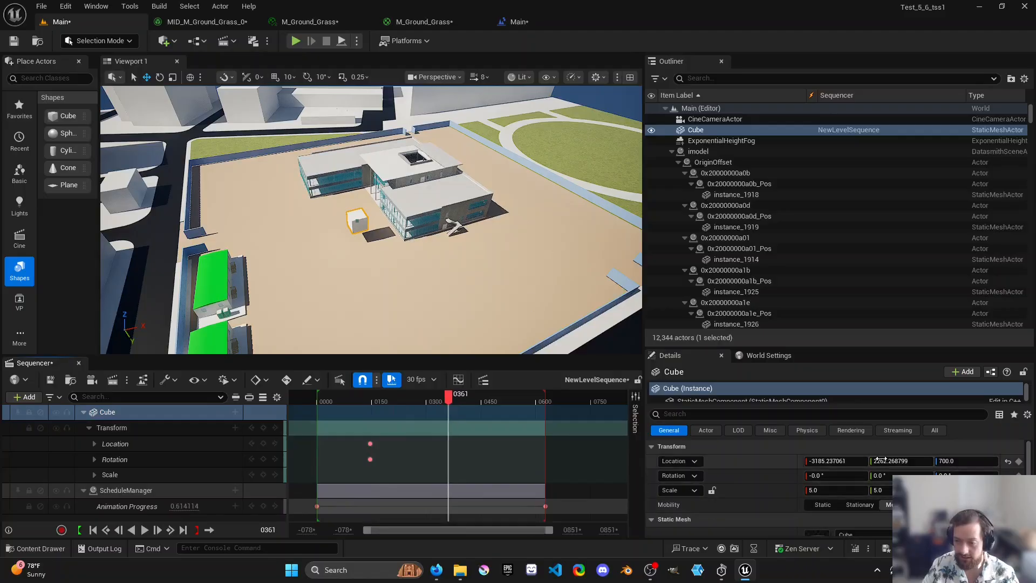
{"action": "left_click_drag", "start_coordinate": [890, 463], "coordinate": [917, 475]}
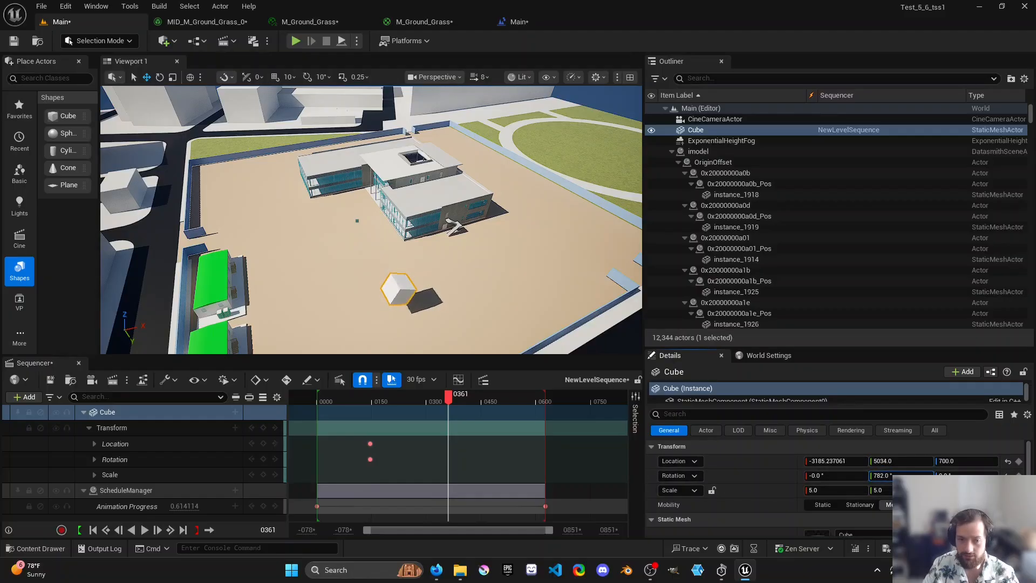
{"action": "left_click_drag", "start_coordinate": [917, 475], "coordinate": [910, 475]}
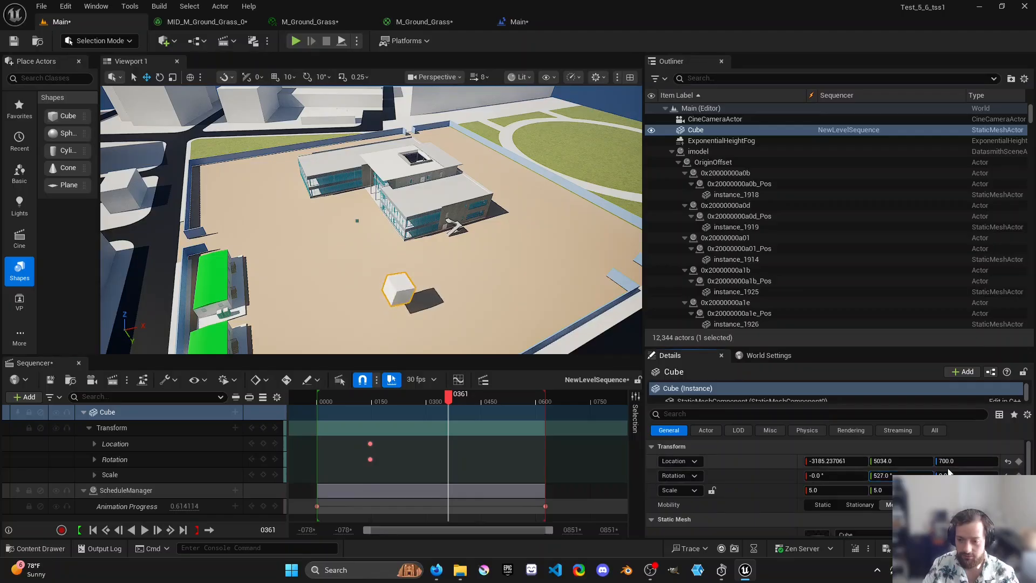
{"action": "left_click", "coordinate": [1018, 475]}
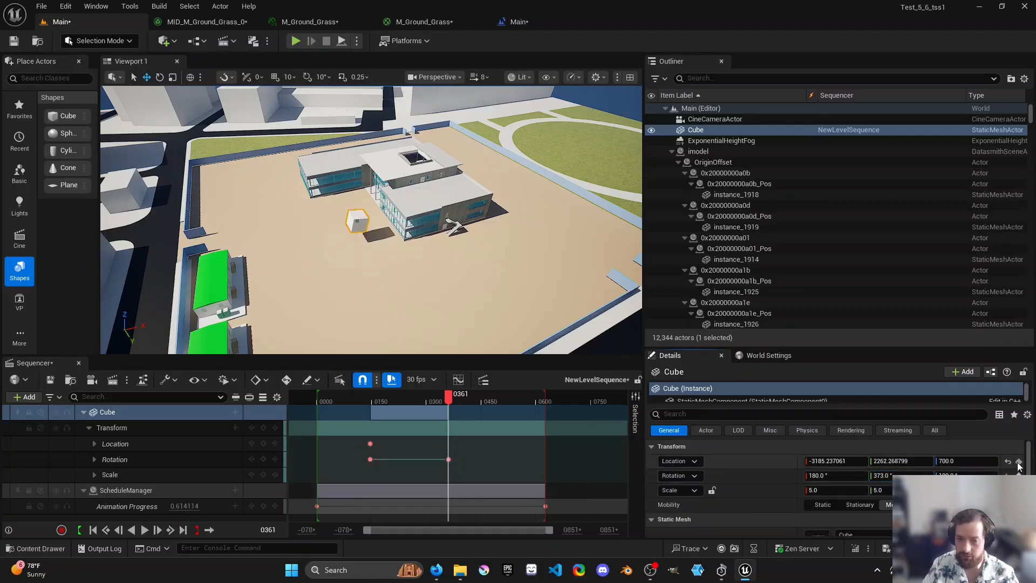
{"action": "left_click", "coordinate": [1018, 461]}
- With the playhead on the keys at frame 361, set the Cube's location to Z 1355 and Y 4301
{"action": "left_click_drag", "start_coordinate": [448, 397], "coordinate": [448, 428]}
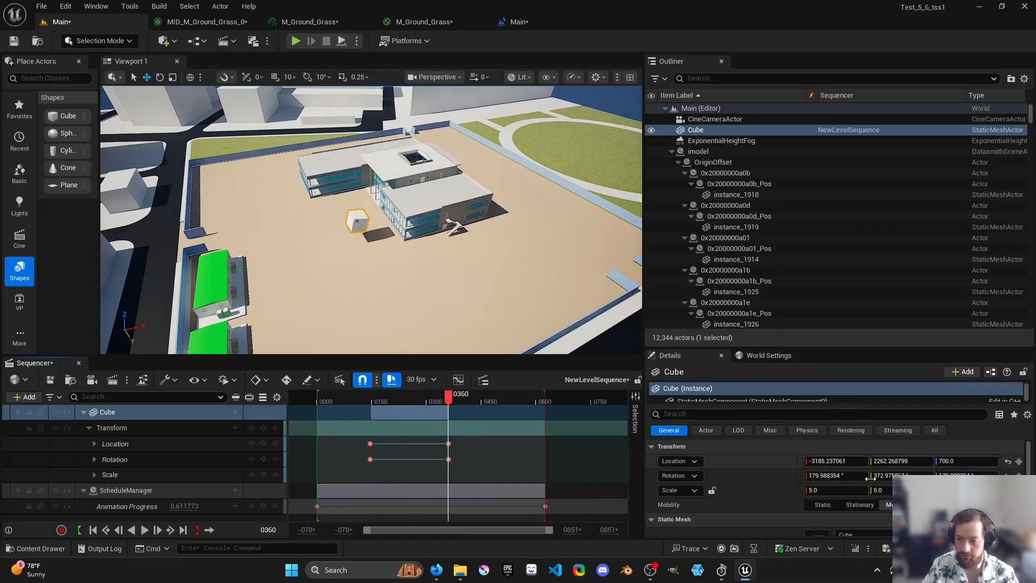
{"action": "left_click", "coordinate": [450, 462]}
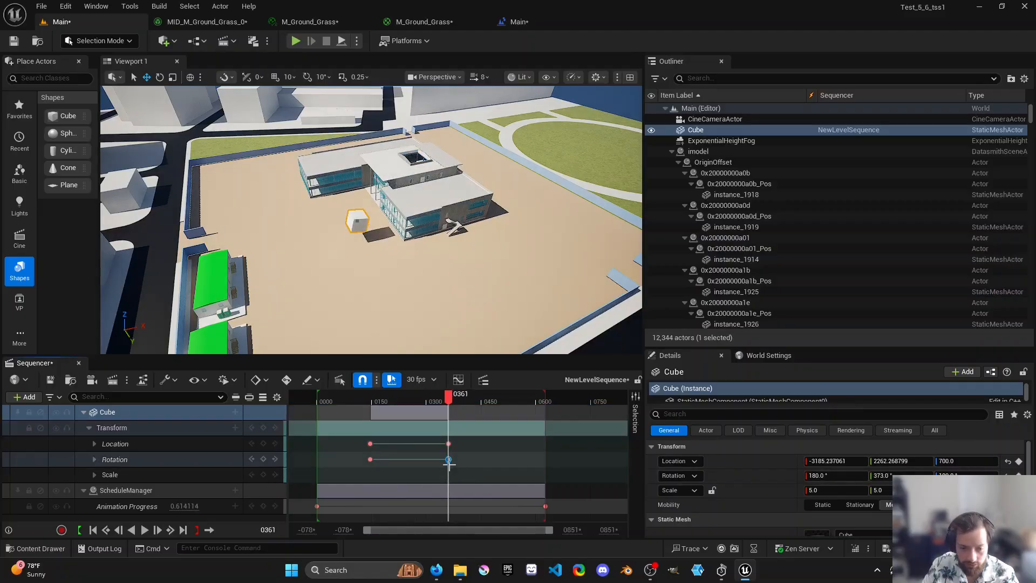
{"action": "left_click", "coordinate": [447, 450]}
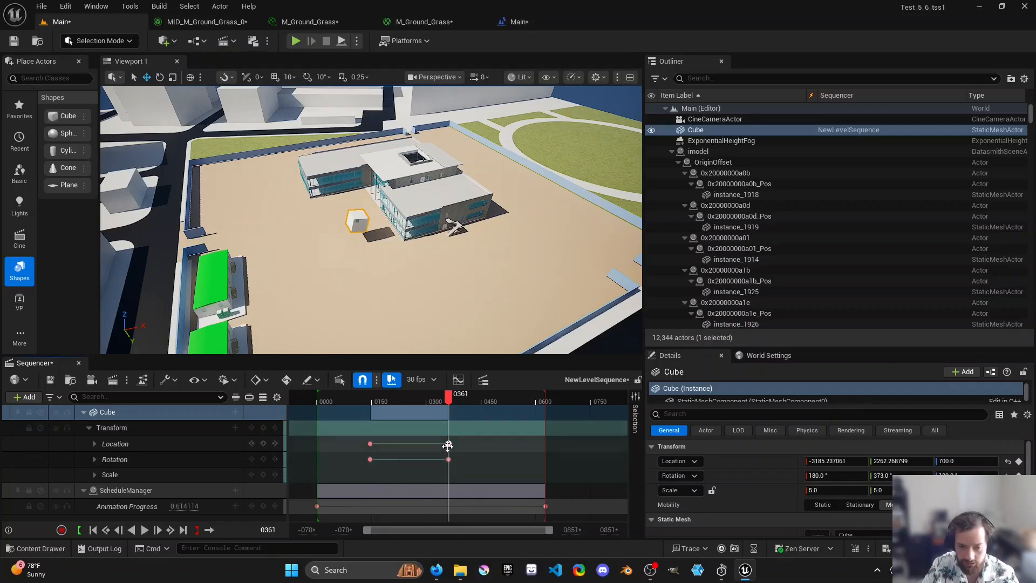
{"action": "mouse_move", "coordinate": [966, 461]}
{"action": "left_mouse_down"}
{"action": "mouse_move", "coordinate": [987, 460]}
{"action": "mouse_move", "coordinate": [974, 461]}
{"action": "left_mouse_up"}
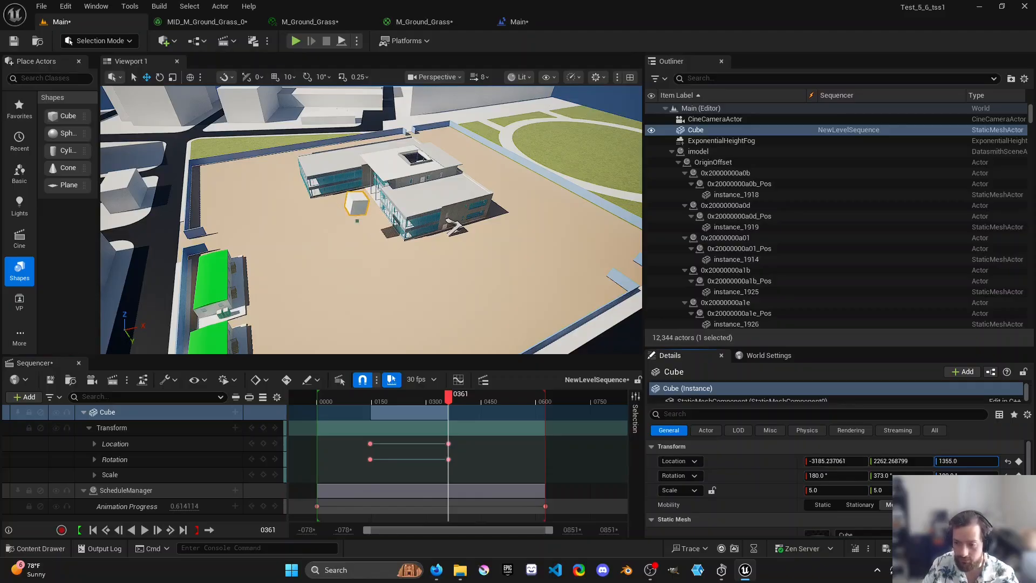
{"action": "left_click", "coordinate": [1006, 461]}
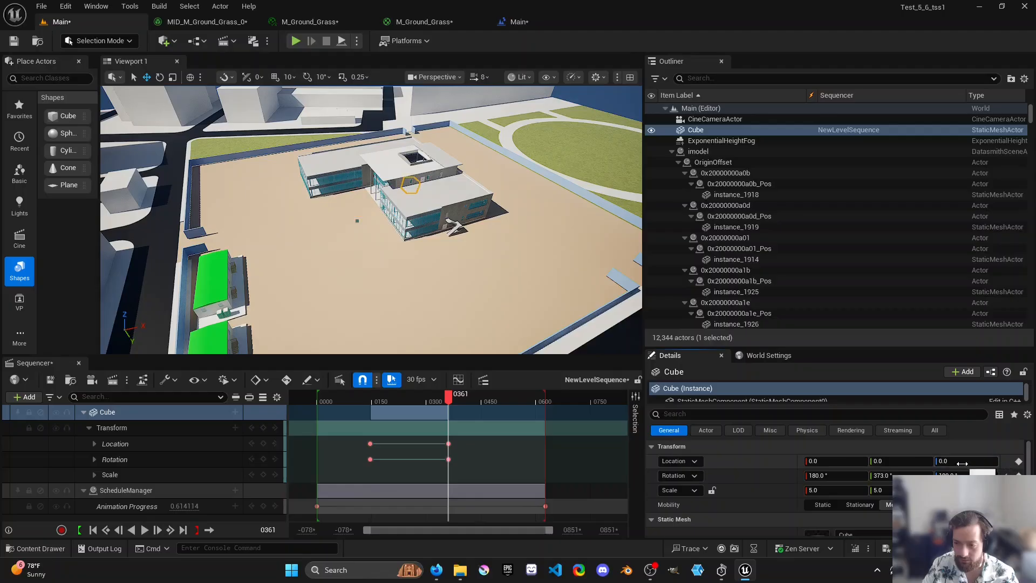
{"action": "key", "text": "ctrl+z"}
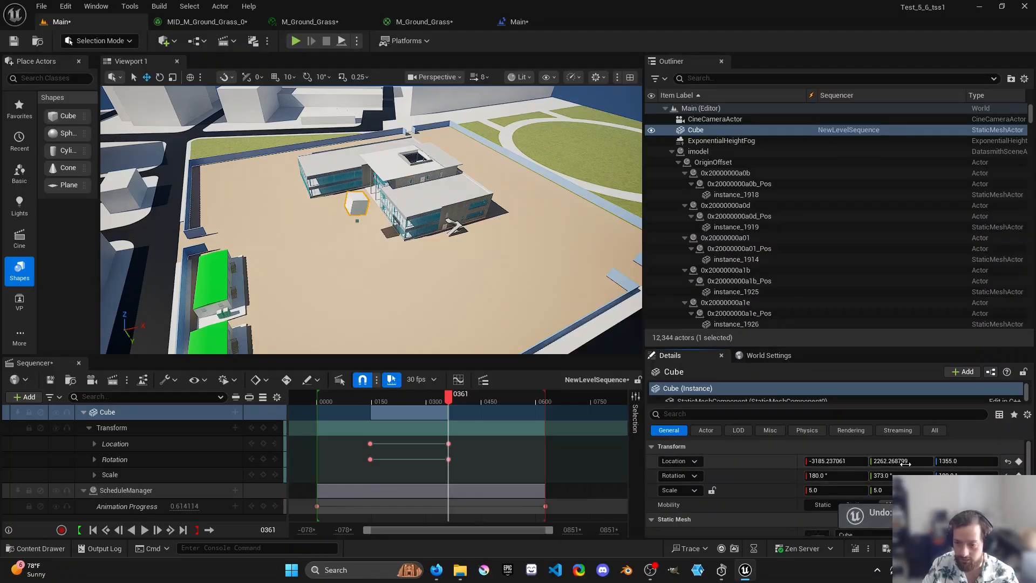
{"action": "left_click_drag", "start_coordinate": [898, 461], "coordinate": [921, 461]}
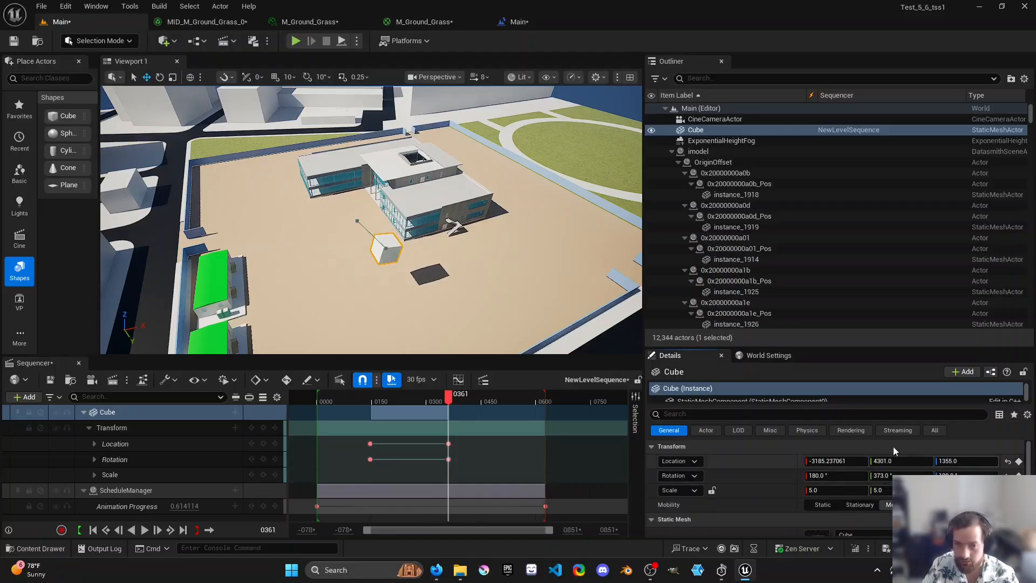
- Scrub between the Cube's keys and examine its motion up close alongside the building's construction, ending at frame 199
{"action": "left_click_drag", "start_coordinate": [451, 404], "coordinate": [385, 429]}
{"action": "left_click_drag", "start_coordinate": [427, 428], "coordinate": [376, 436]}
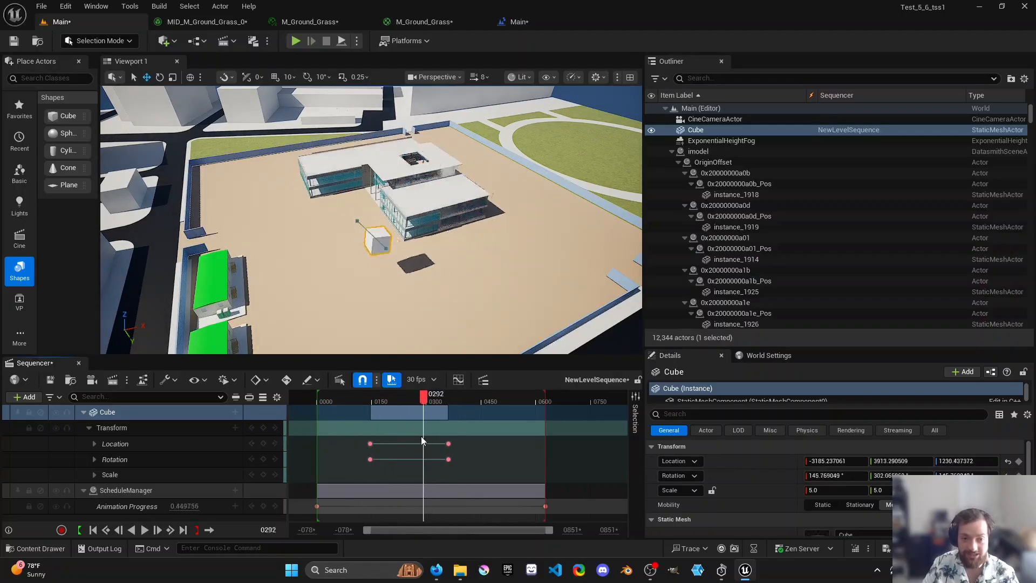
{"action": "left_click_drag", "start_coordinate": [380, 427], "coordinate": [446, 432]}
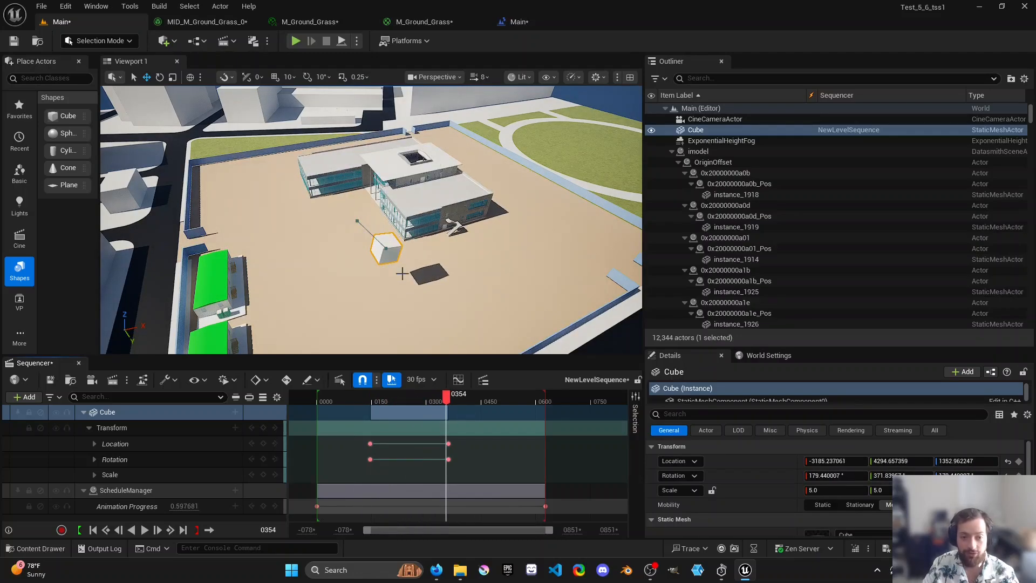
{"action": "scroll", "coordinate": [371, 220], "scroll_direction": "up", "scroll_amount": 3}
{"action": "scroll", "coordinate": [372, 220], "scroll_direction": "up", "scroll_amount": 5}
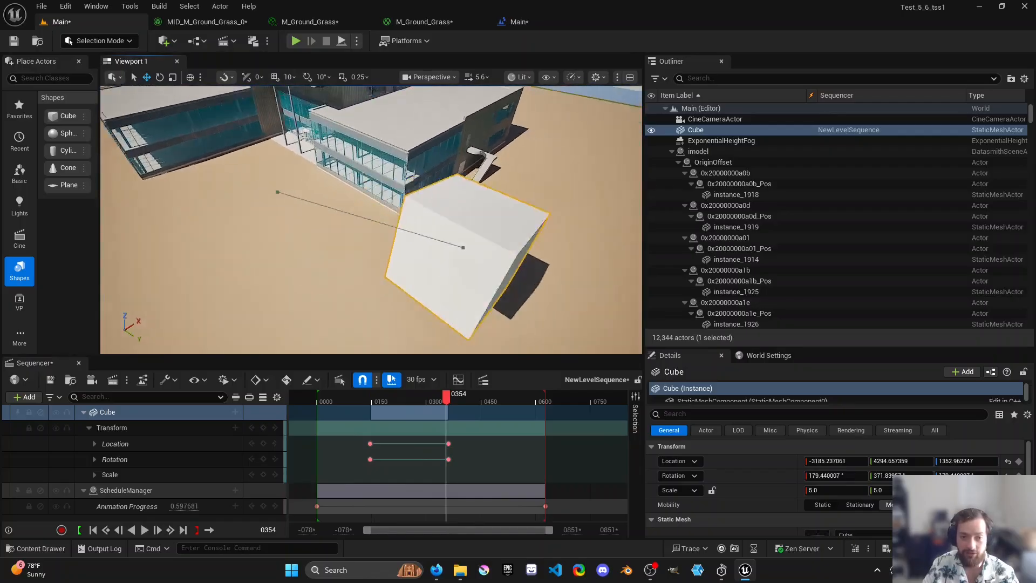
{"action": "key", "text": "d"}
{"action": "right_click_drag", "start_coordinate": [371, 220], "coordinate": [343, 215]}
{"action": "left_click_drag", "start_coordinate": [430, 400], "coordinate": [391, 399]}
{"action": "right_click_drag", "start_coordinate": [393, 300], "coordinate": [405, 301]}
{"action": "left_click_drag", "start_coordinate": [391, 399], "coordinate": [389, 400]}
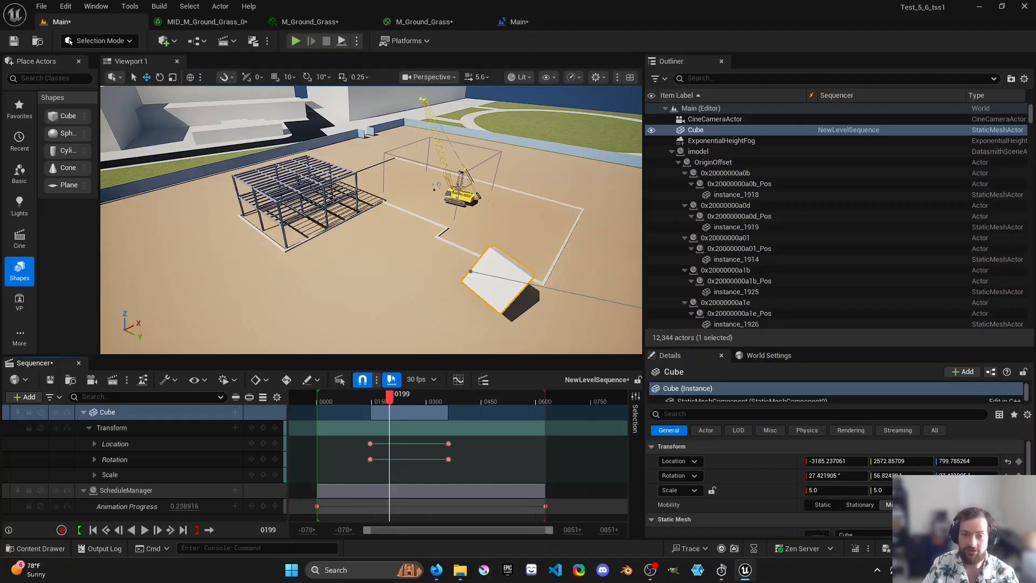
- Try to delete the yellow crane by removing its parent actor 0x200000000d2 together with all its child instances
{"action": "left_click", "coordinate": [467, 199]}
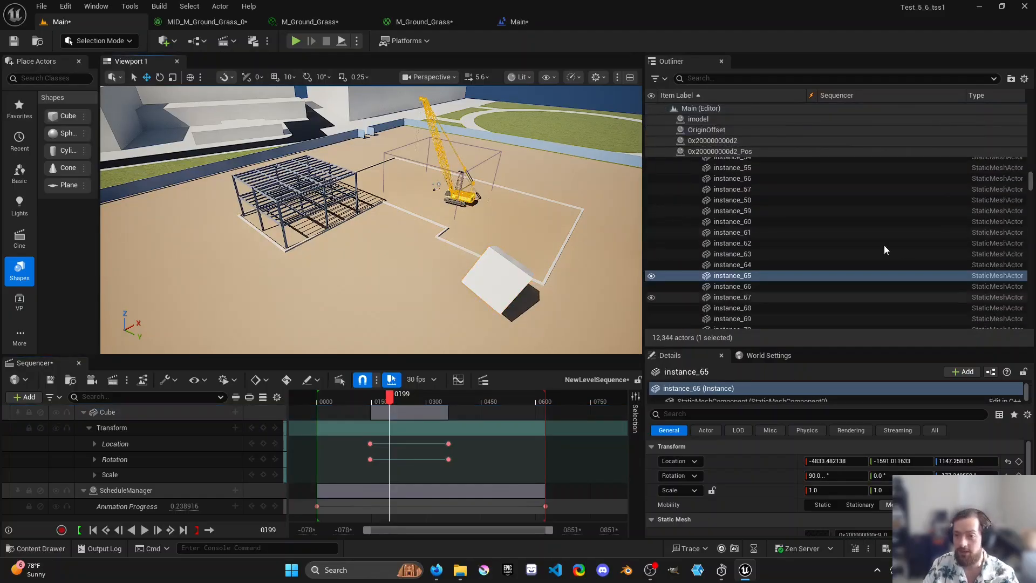
{"action": "scroll", "coordinate": [830, 227], "scroll_direction": "up", "scroll_amount": 2}
{"action": "left_click", "coordinate": [722, 165]}
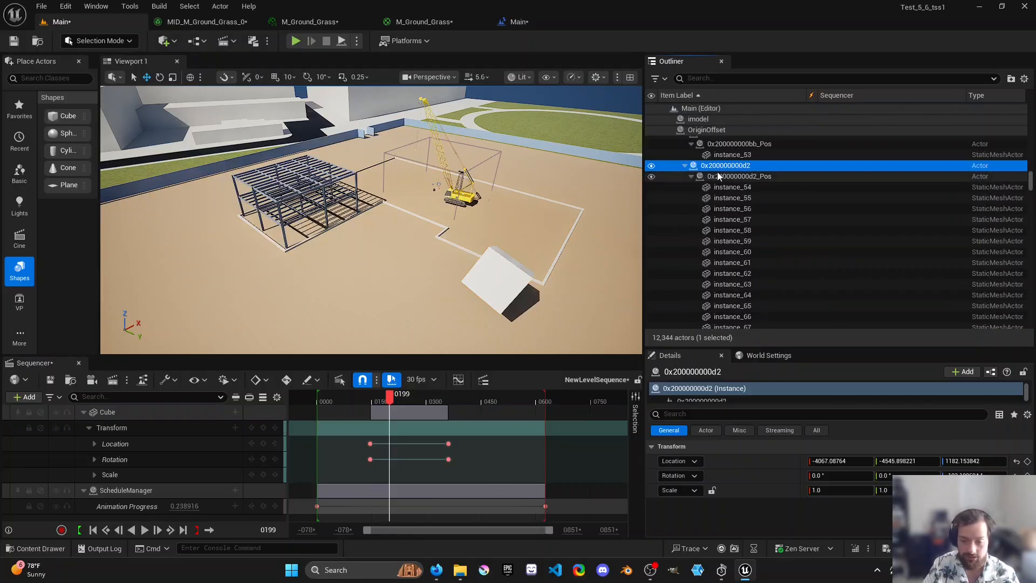
{"action": "key", "text": "ctrl+shift+d"}
{"action": "scroll", "coordinate": [743, 209], "scroll_direction": "down", "scroll_amount": 6}
{"action": "scroll", "coordinate": [745, 222], "scroll_direction": "up", "scroll_amount": 8}
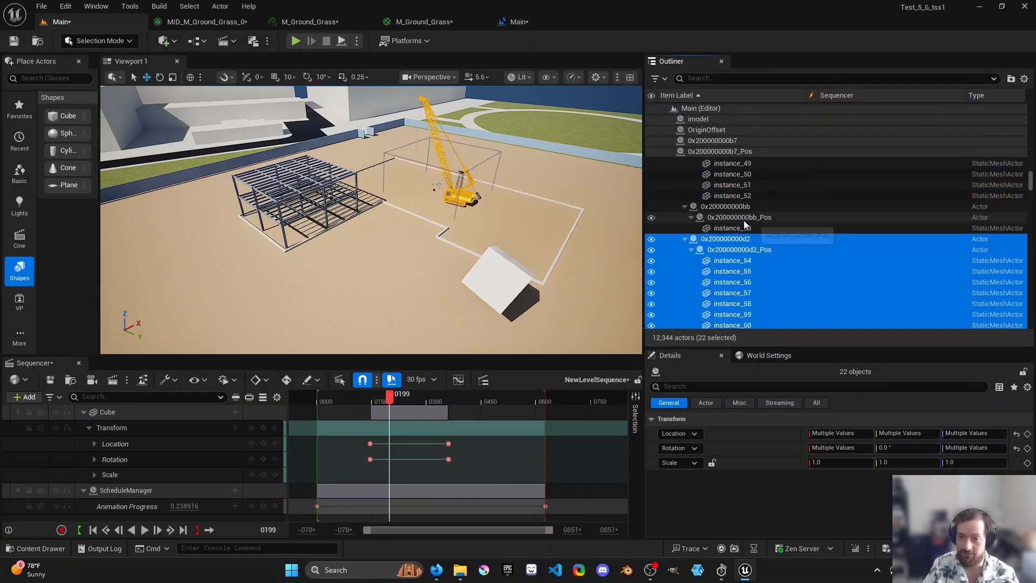
{"action": "key", "text": "Delete"}
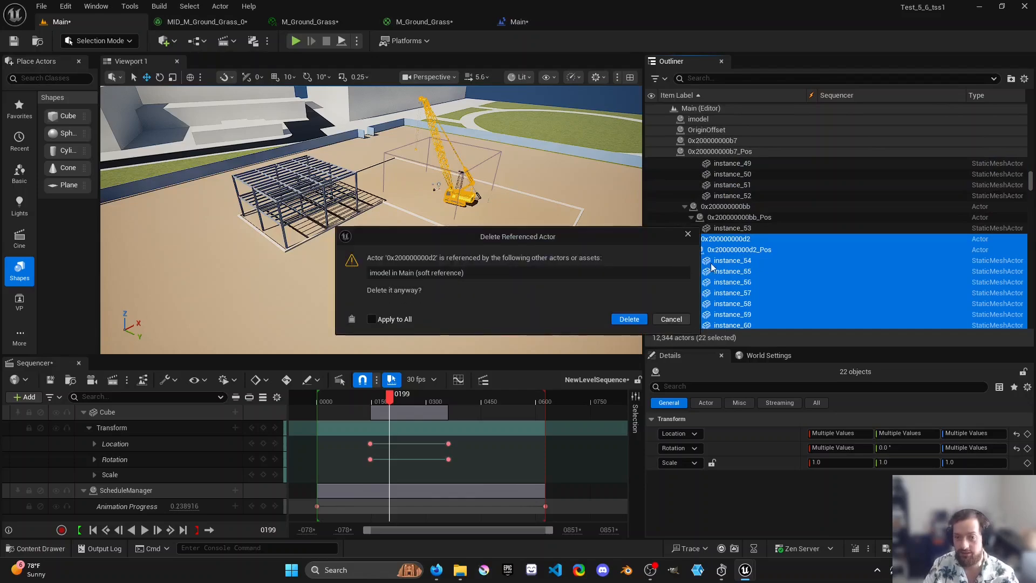
{"action": "left_click", "coordinate": [640, 317]}
{"action": "left_click", "coordinate": [679, 320]}
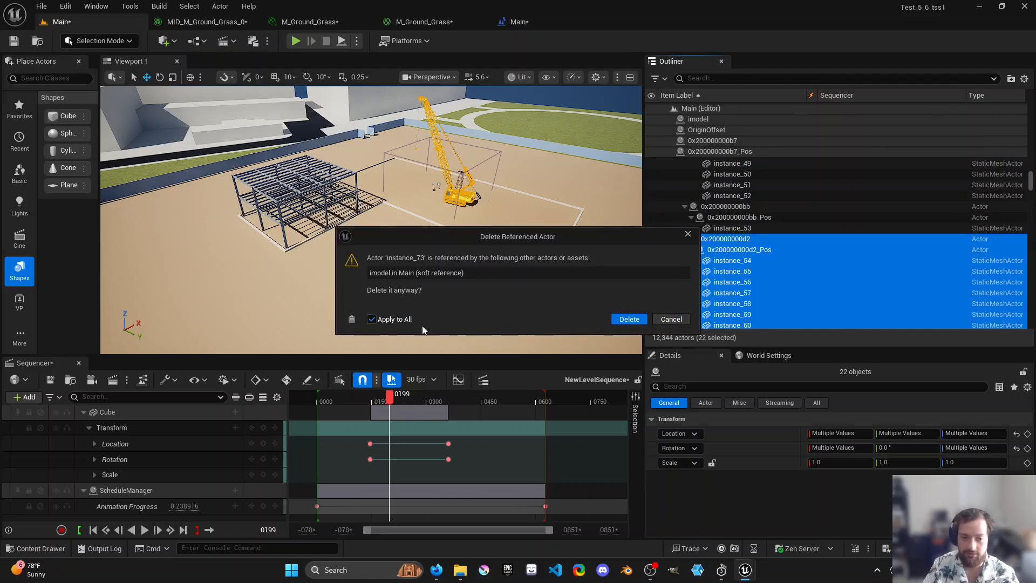
{"action": "left_click", "coordinate": [660, 318]}
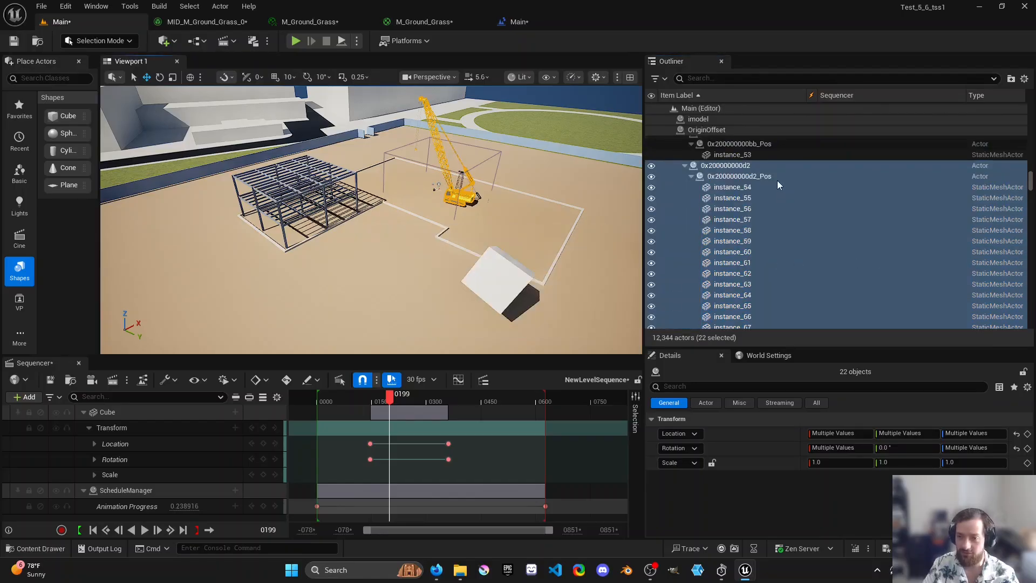
{"action": "left_click", "coordinate": [779, 184]}
- Scrub the sequence forward to check the construction and Cube animation, and return the playhead to frame 16
{"action": "right_click_drag", "start_coordinate": [621, 189], "coordinate": [594, 194]}
{"action": "scroll", "coordinate": [431, 341], "scroll_direction": "down", "scroll_amount": 4}
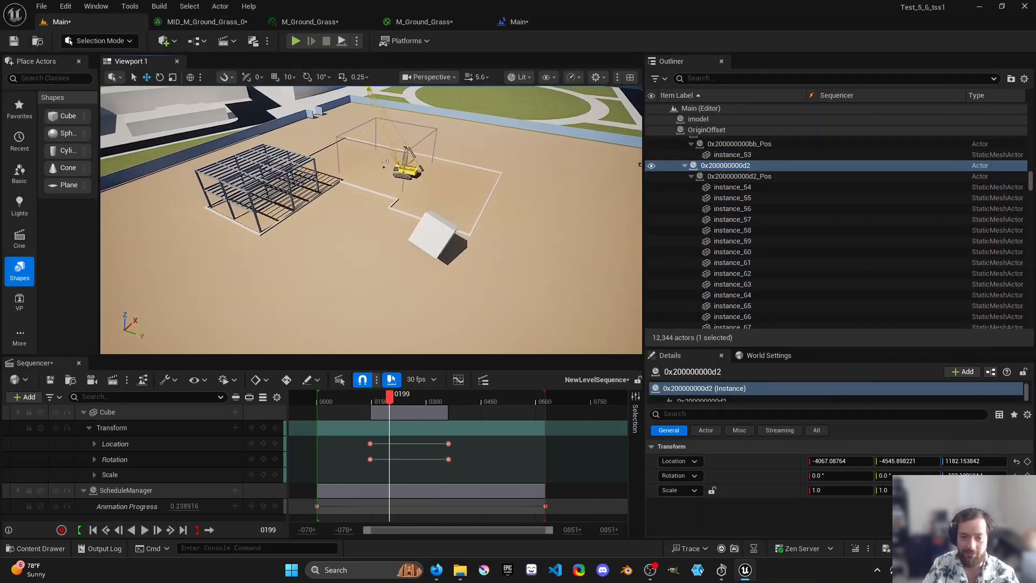
{"action": "left_click_drag", "start_coordinate": [379, 399], "coordinate": [511, 402]}
{"action": "left_click", "coordinate": [323, 405]}
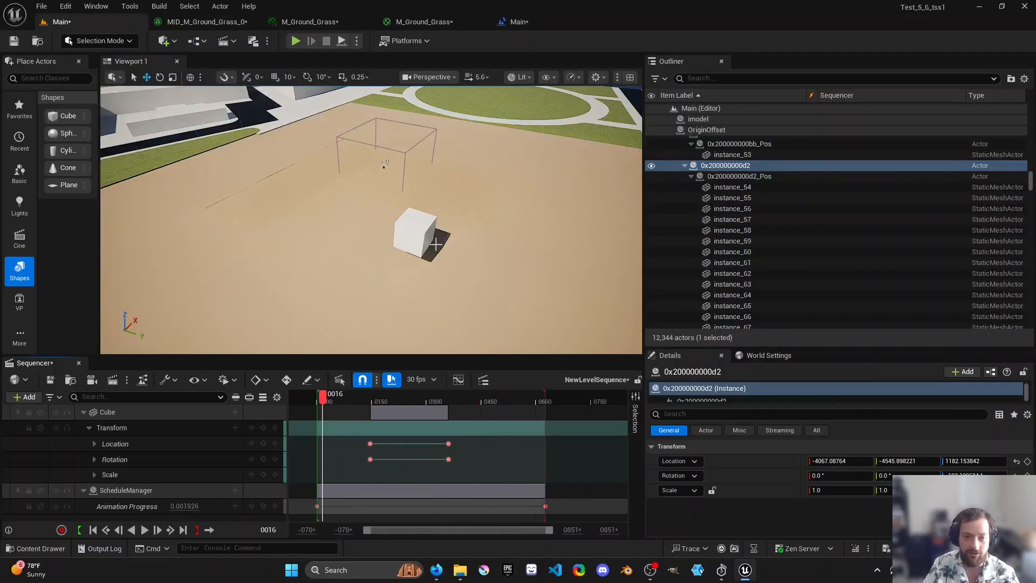
- Play the level to watch the construction schedule and the Cube animate together, and stop the simulation
{"action": "right_click_drag", "start_coordinate": [435, 244], "coordinate": [435, 231]}
{"action": "scroll", "coordinate": [435, 244], "scroll_direction": "down", "scroll_amount": 2}
{"action": "left_click", "coordinate": [293, 41]}
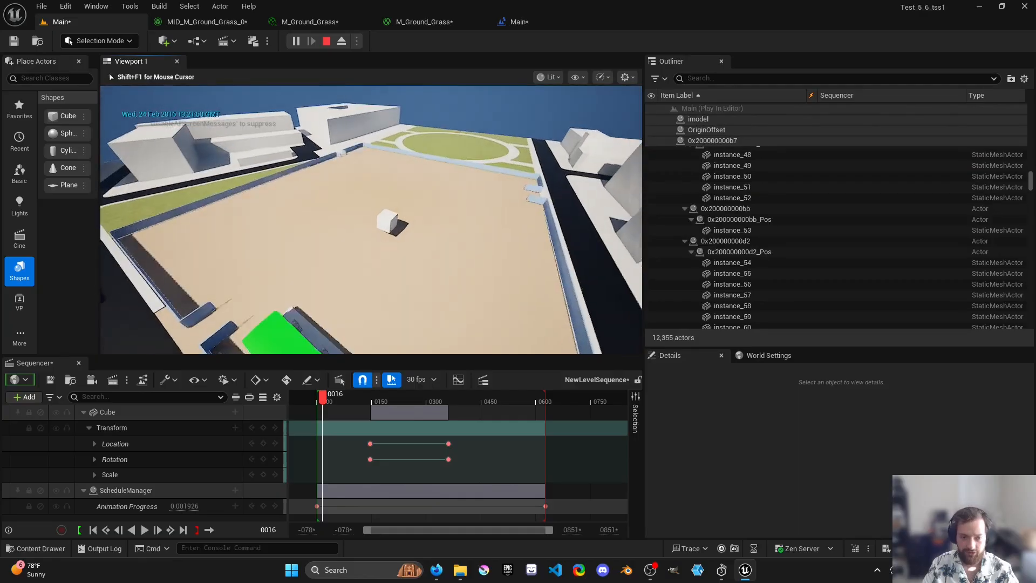
{"action": "key", "text": "d"}
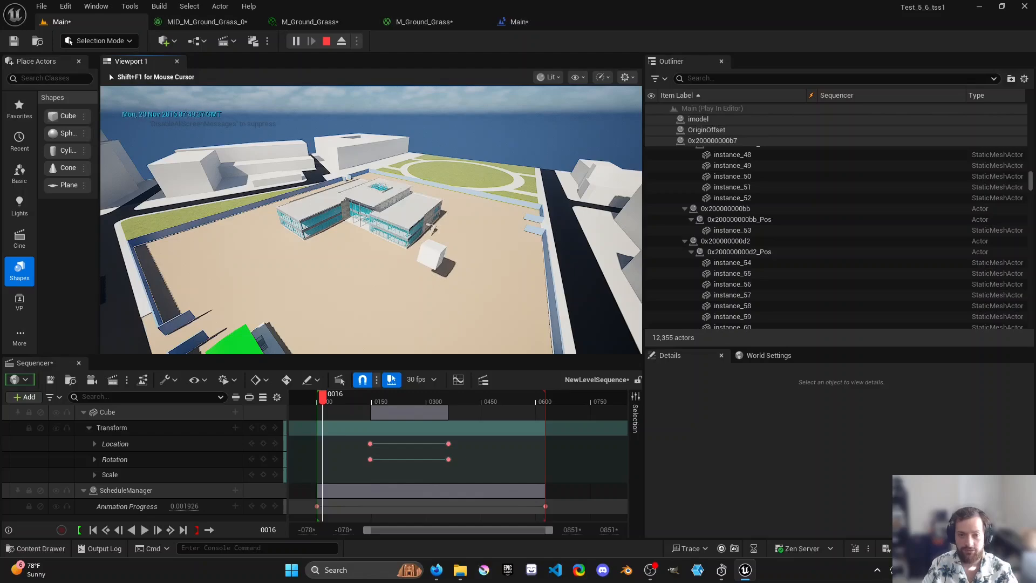
{"action": "key", "text": "Escape"}
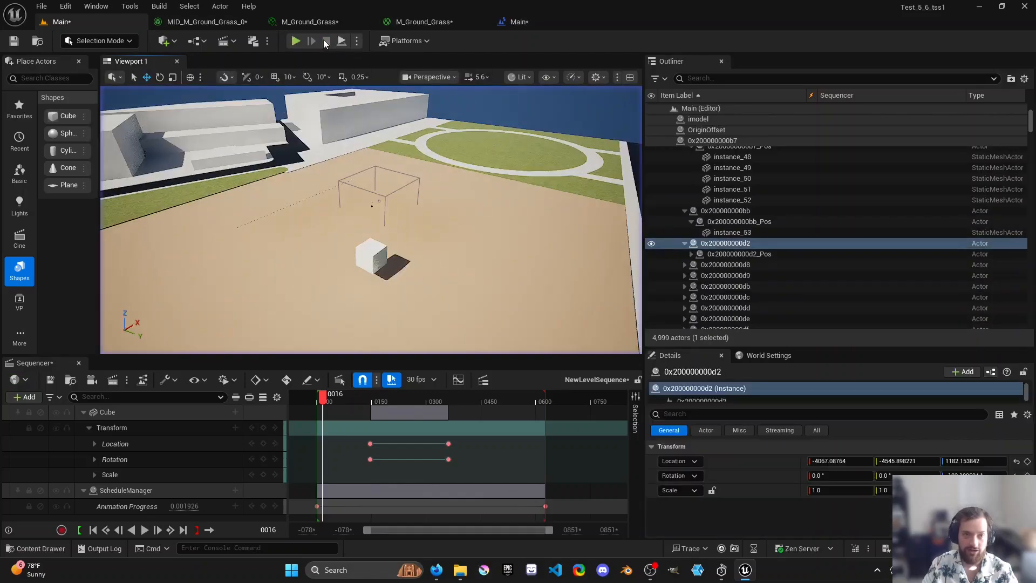
- Scrub the sequence forward to frame 243 and examine the construction site and the Cube from a wider angle
{"action": "key", "text": "s"}
{"action": "right_click_drag", "start_coordinate": [474, 164], "coordinate": [431, 218]}
{"action": "right_click_drag", "start_coordinate": [467, 302], "coordinate": [466, 273]}
{"action": "key", "text": "w"}
{"action": "key", "text": "d"}
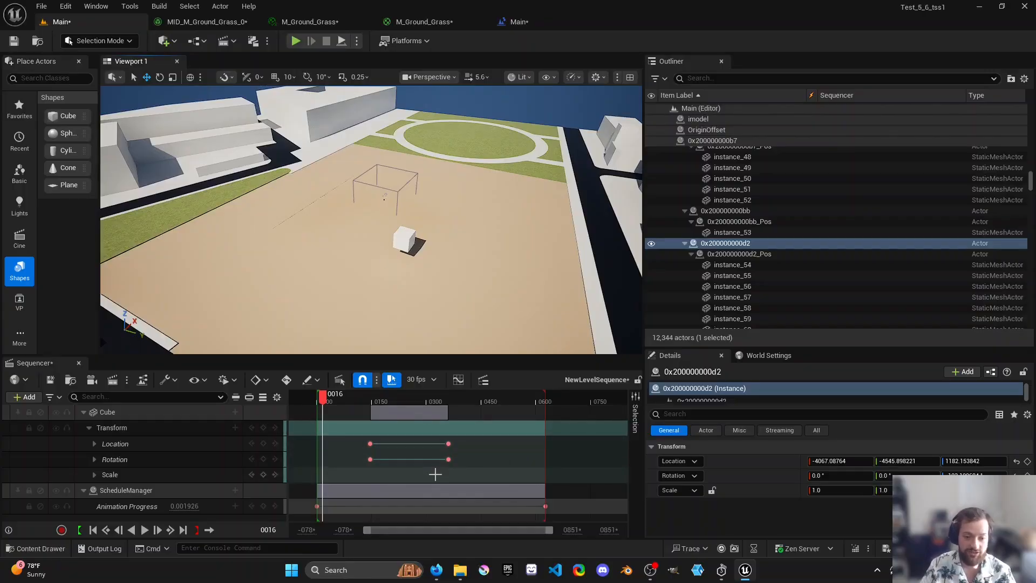
{"action": "left_click_drag", "start_coordinate": [324, 407], "coordinate": [408, 405]}
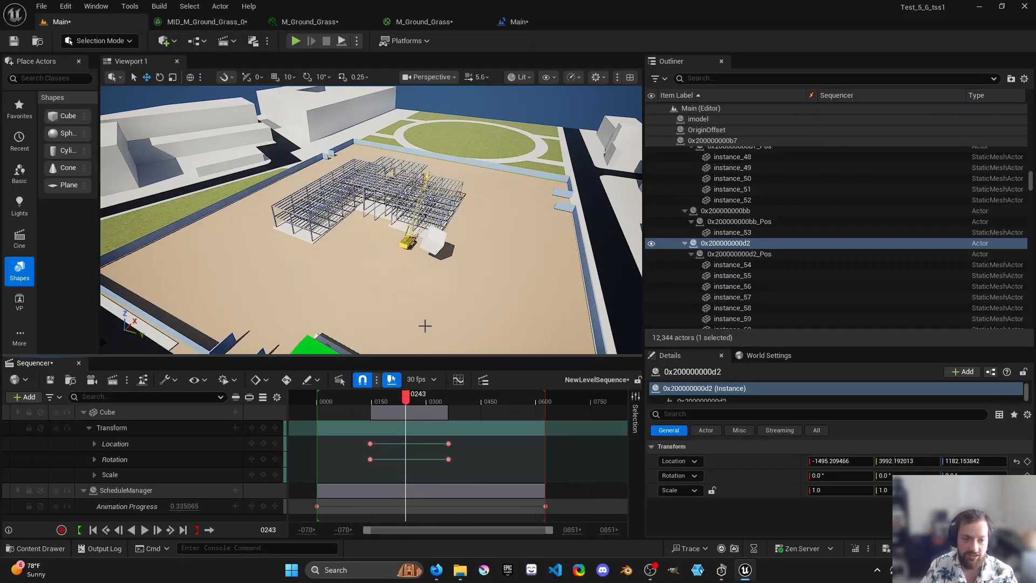
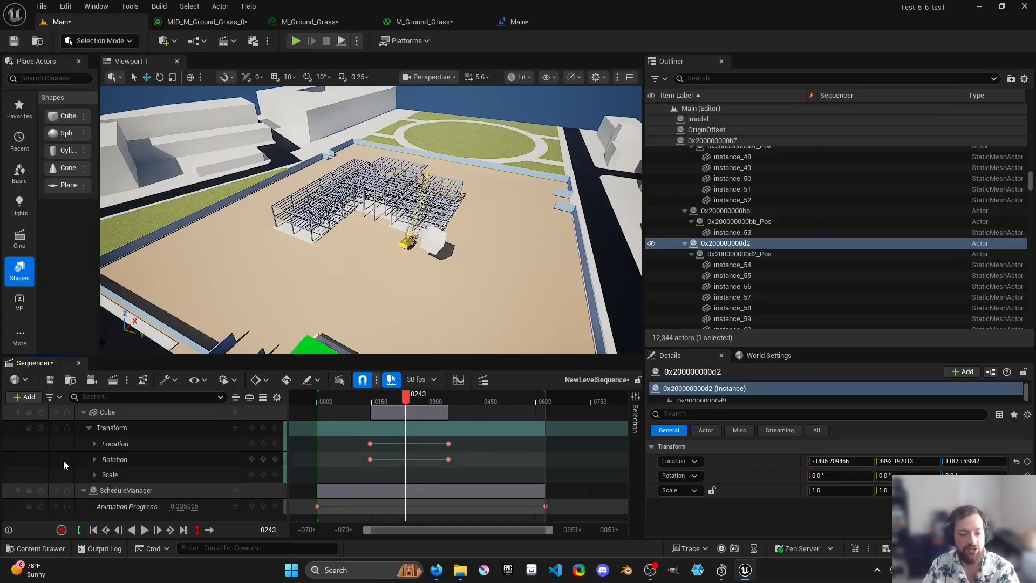
- Search the asset types that can be created in the imodel folder for "hud" and "gamem"
{"action": "left_click", "coordinate": [36, 548]}
{"action": "right_click", "coordinate": [486, 464]}
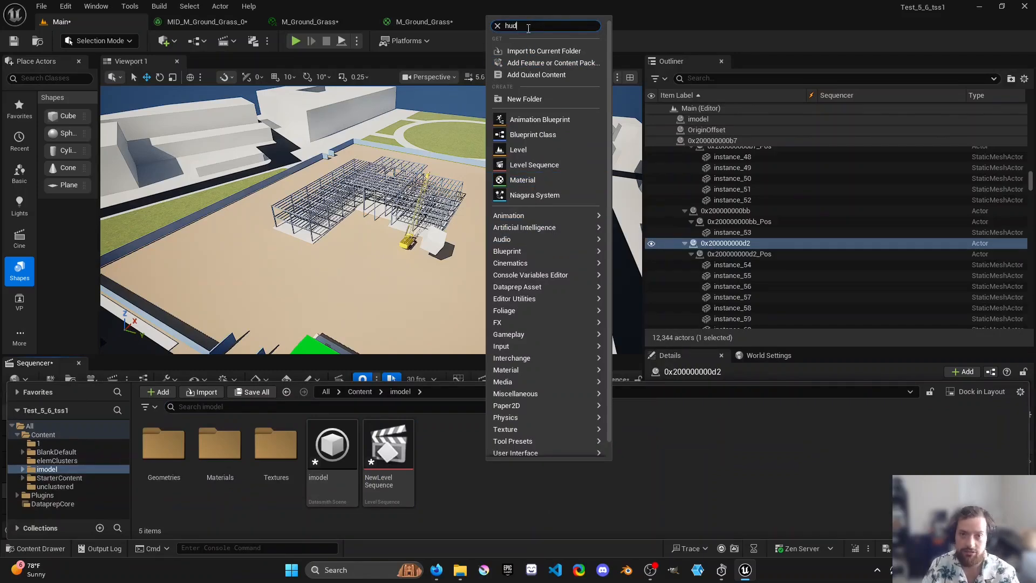
{"action": "right_click", "coordinate": [499, 442]}
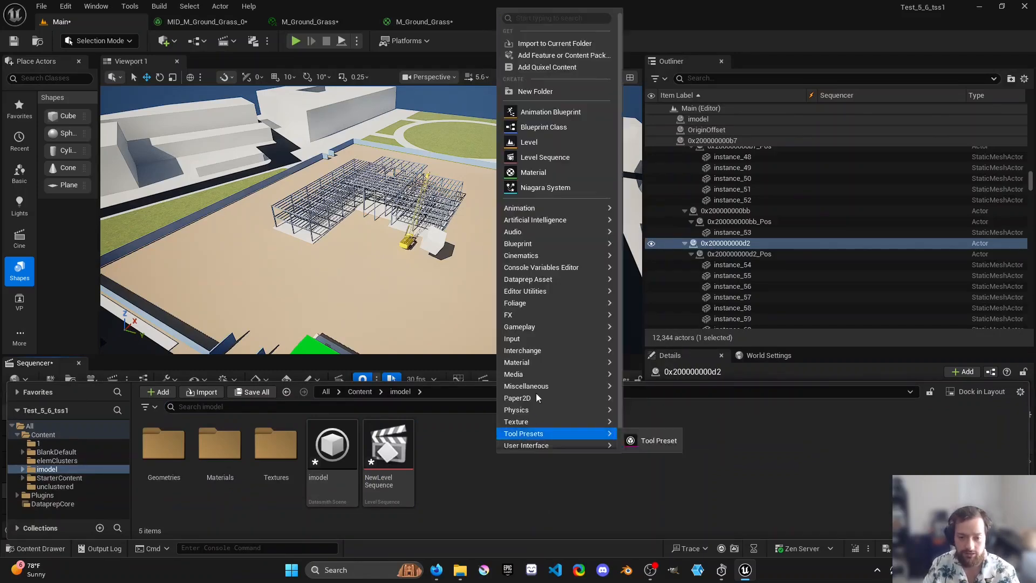
{"action": "mouse_move", "coordinate": [568, 433]}
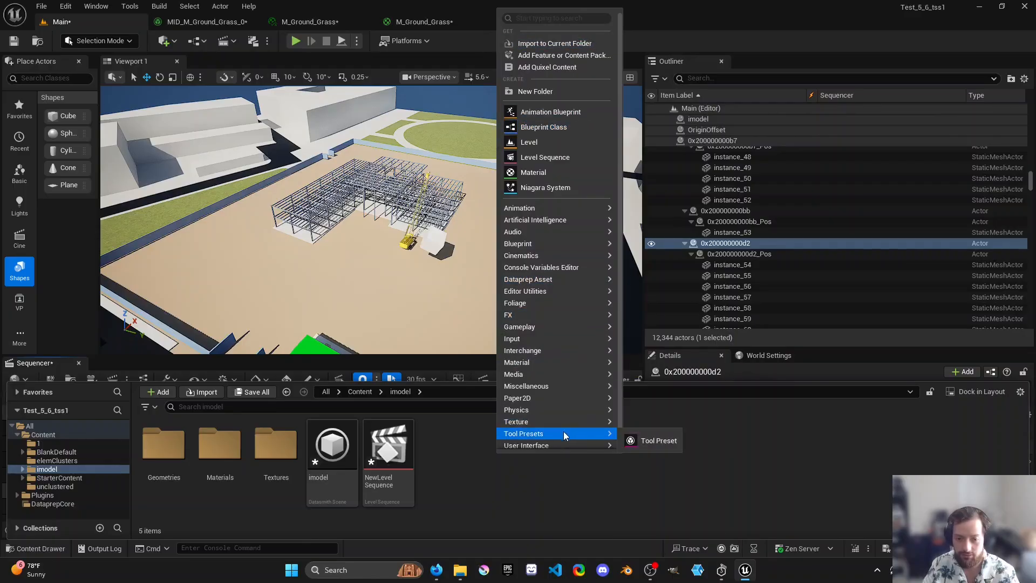
{"action": "mouse_move", "coordinate": [550, 402]}
{"action": "type", "text": "gamem"}
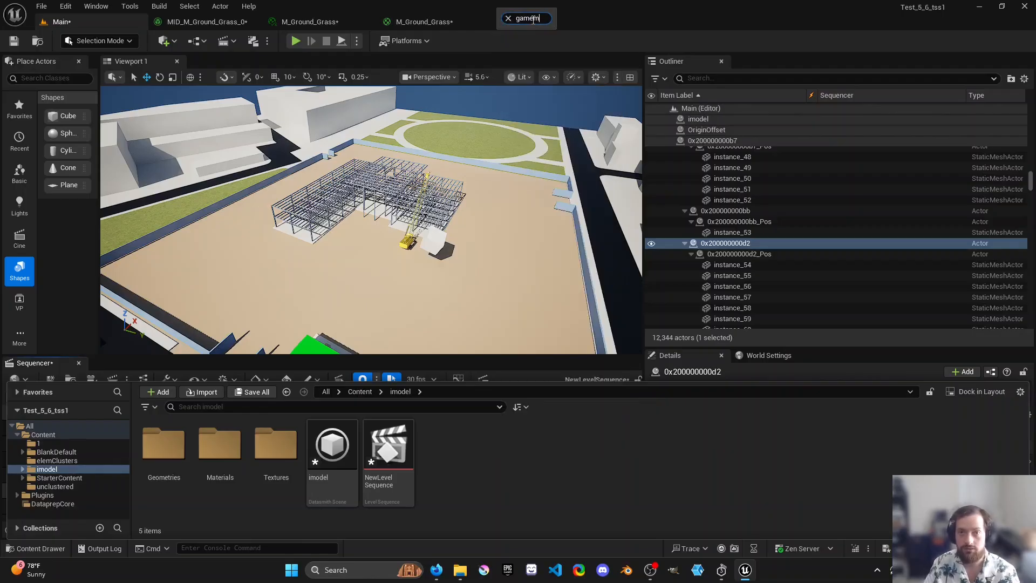
{"action": "key", "text": "BackSpace"}
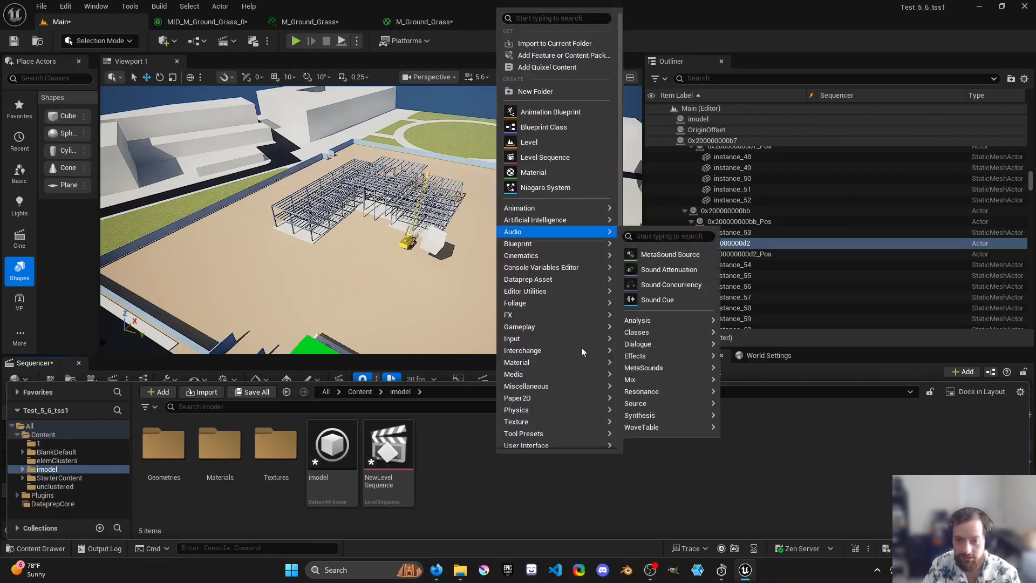
- Create a Blueprint class based on Game Mode Base in the imodel folder and name it MyGameMode
{"action": "mouse_move", "coordinate": [569, 245]}
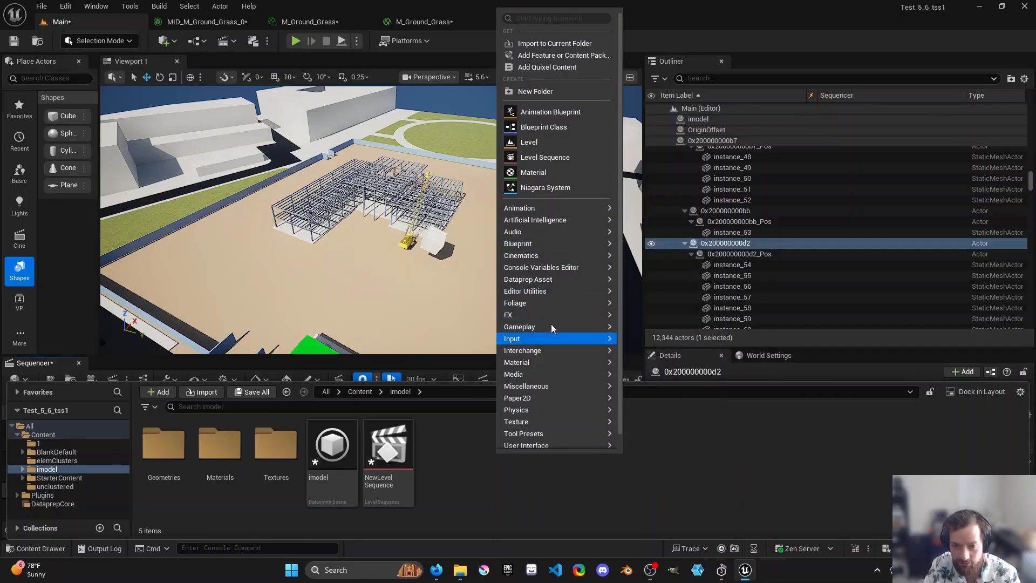
{"action": "scroll", "coordinate": [558, 335], "scroll_direction": "down", "scroll_amount": 1}
{"action": "mouse_move", "coordinate": [558, 338]}
{"action": "mouse_move", "coordinate": [558, 314]}
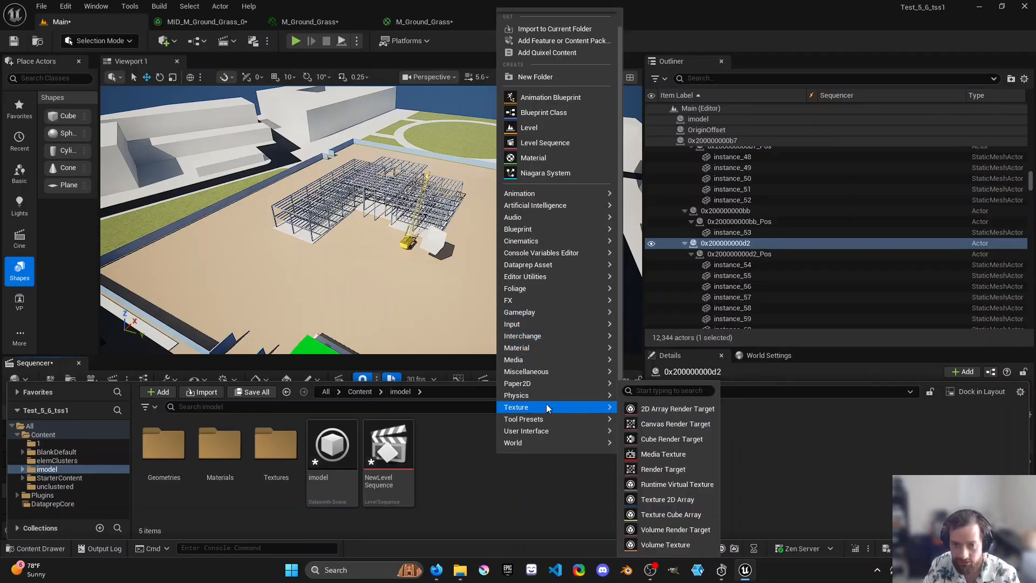
{"action": "mouse_move", "coordinate": [543, 233]}
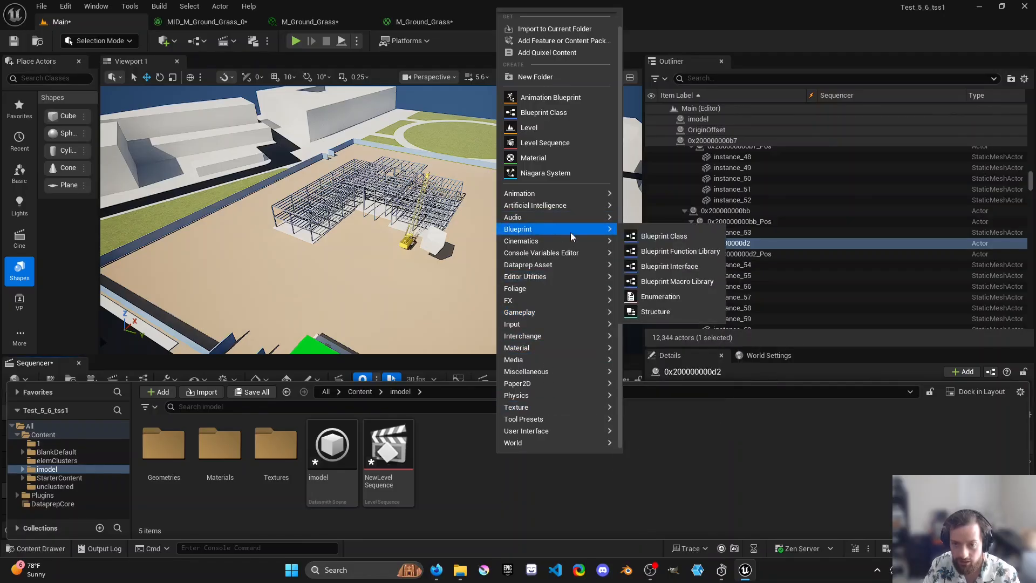
{"action": "left_click", "coordinate": [656, 236]}
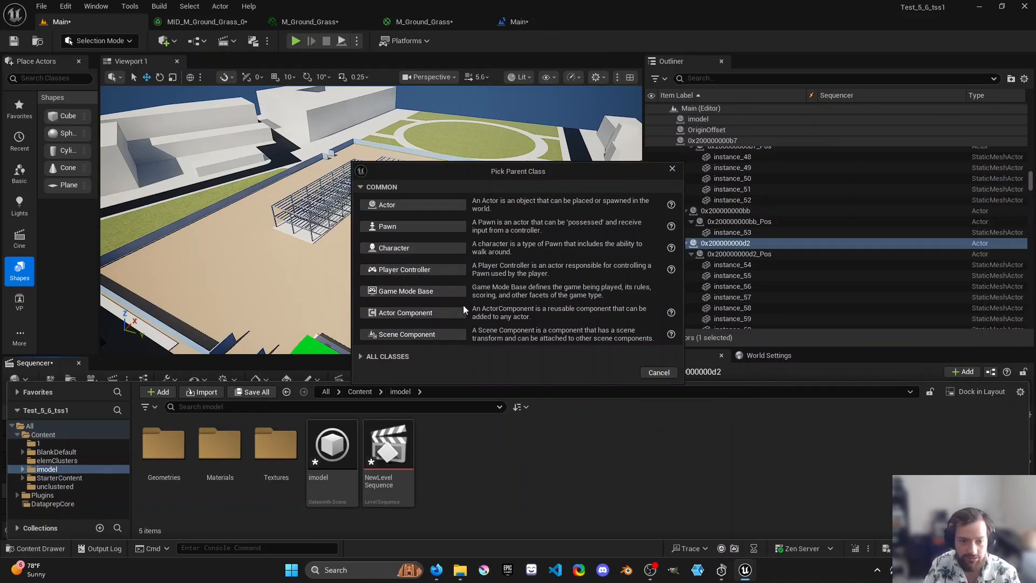
{"action": "left_click", "coordinate": [397, 293]}
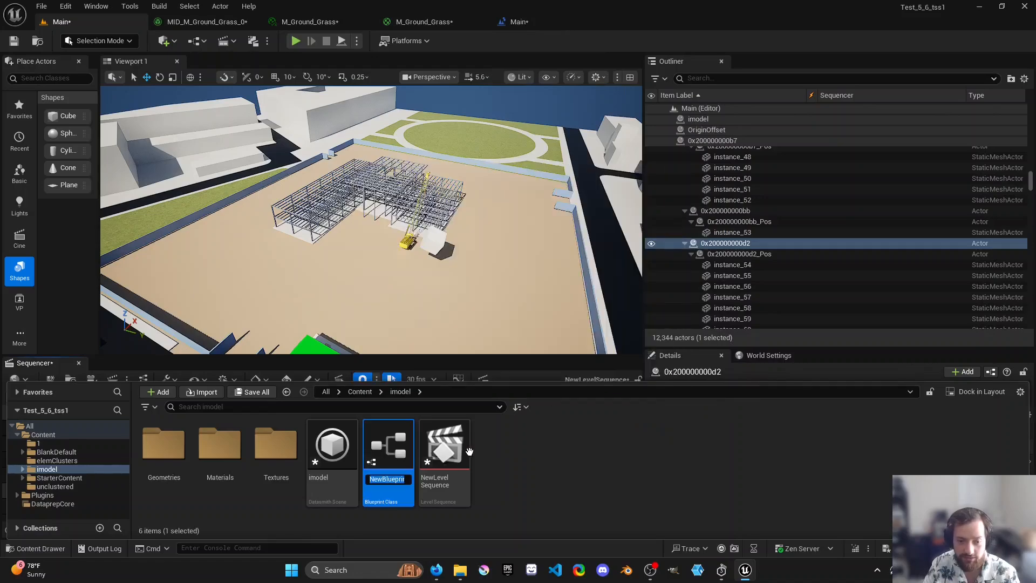
{"action": "type", "text": "MyGameM"}
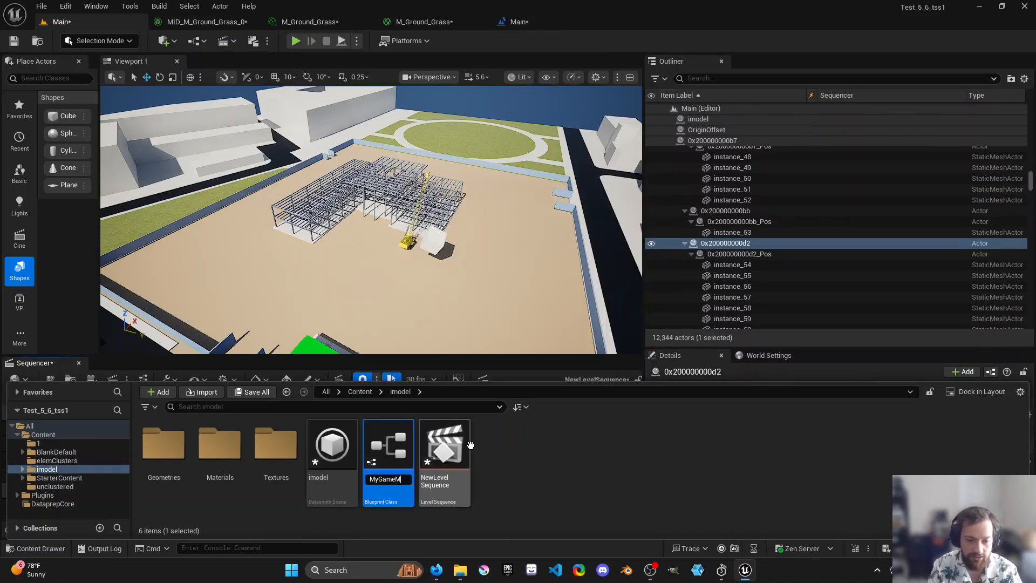
{"action": "type", "text": "ode"}
{"action": "key", "text": "Return"}
- Create another Blueprint class in the imodel folder with HUD as its parent class
{"action": "right_click", "coordinate": [519, 448]}
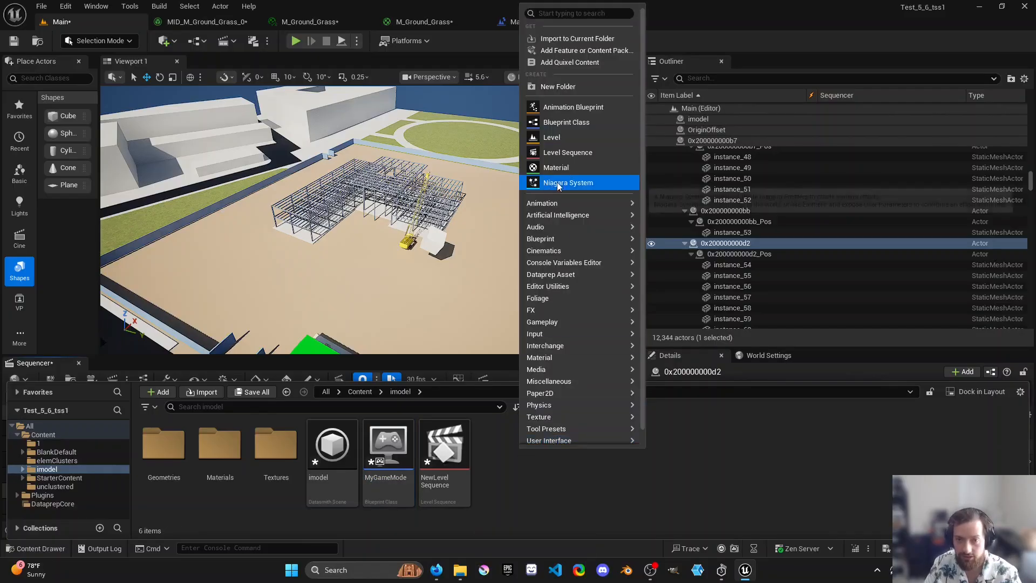
{"action": "left_click", "coordinate": [561, 122]}
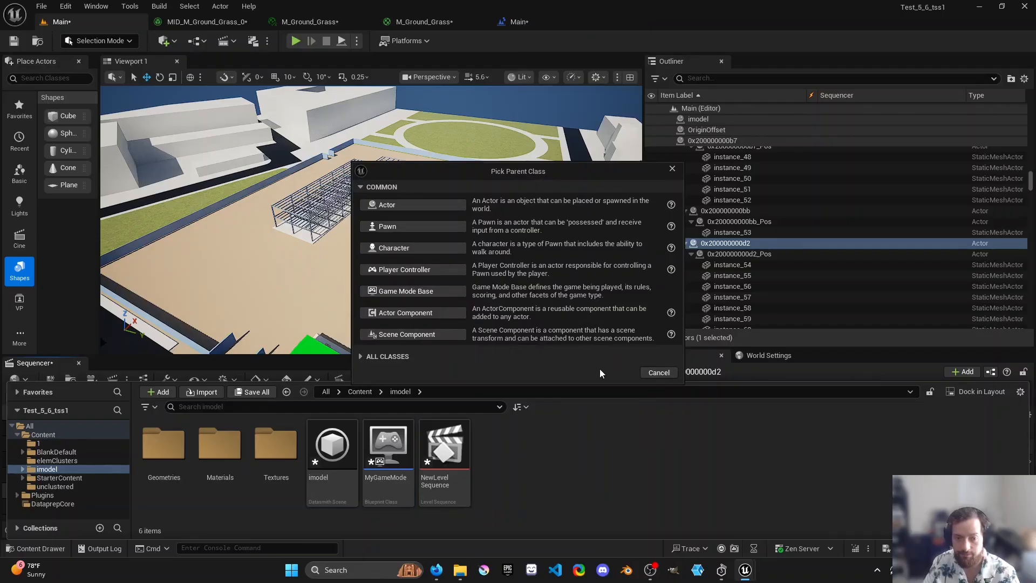
{"action": "left_click", "coordinate": [395, 355]}
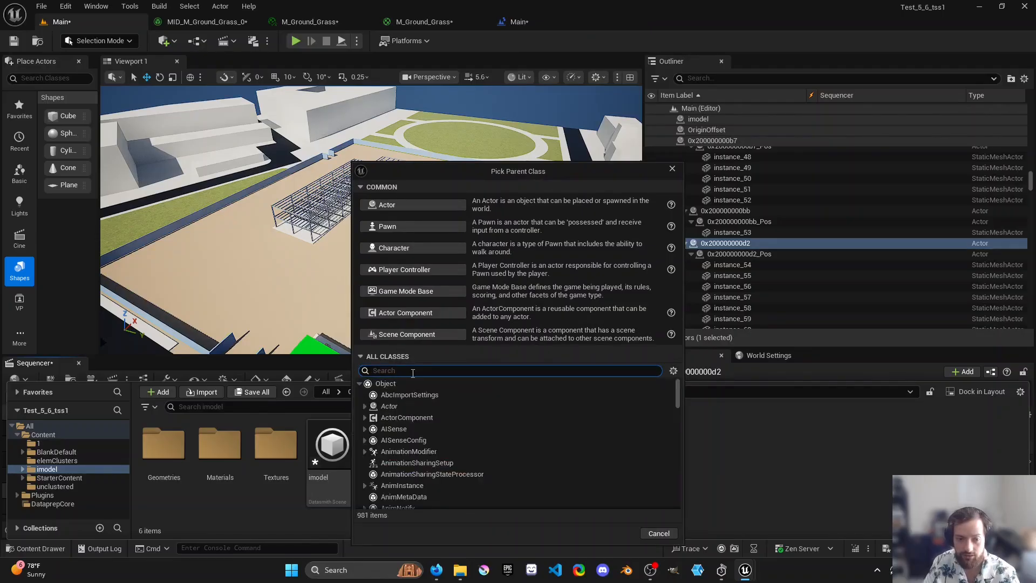
{"action": "type", "text": "Hud"}
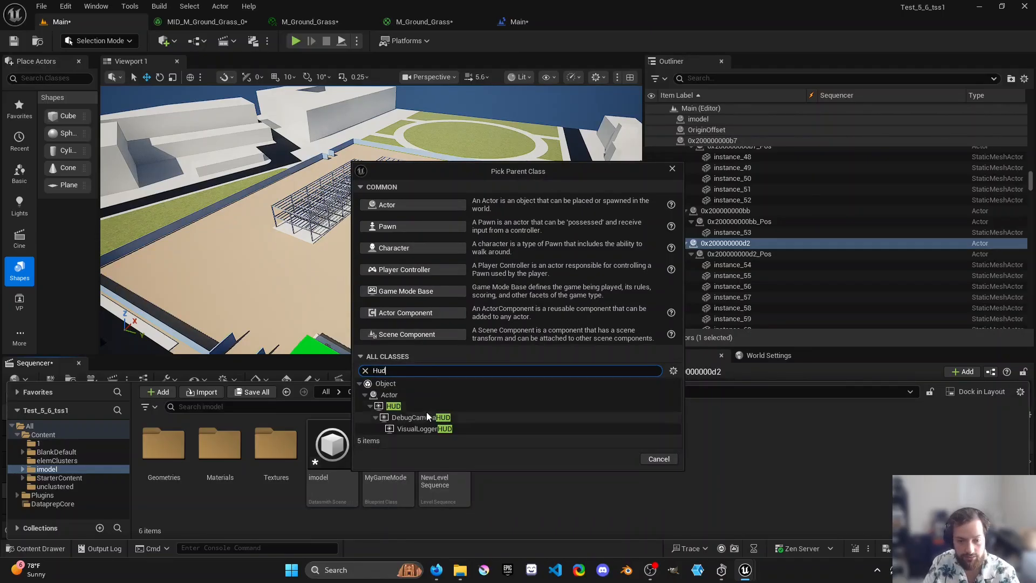
{"action": "left_click", "coordinate": [393, 406]}
{"action": "left_click", "coordinate": [616, 435]}
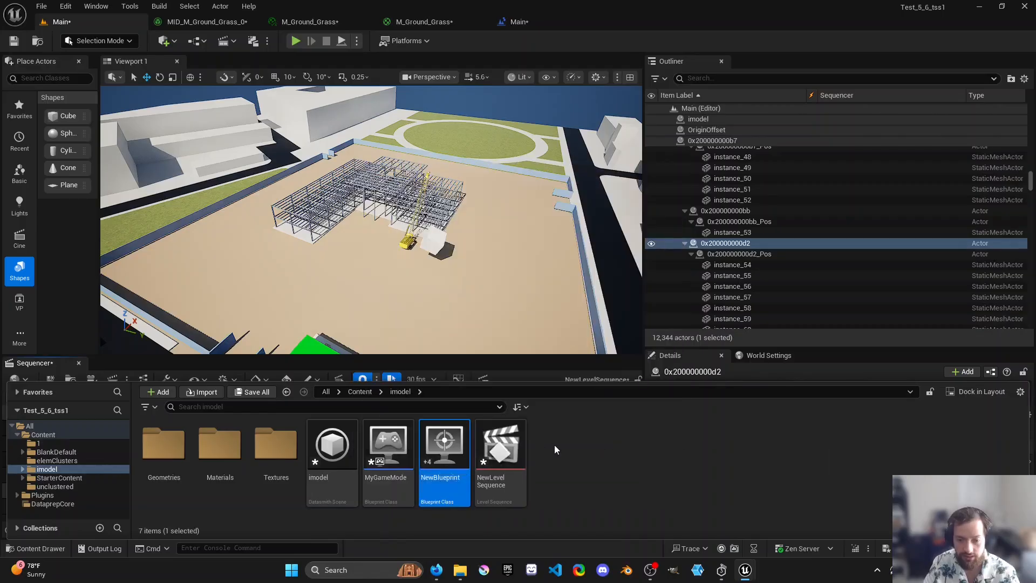
- Create a Widget Blueprint based on User Widget in the imodel folder and name it ScheduleWidget
{"action": "right_click", "coordinate": [582, 439]}
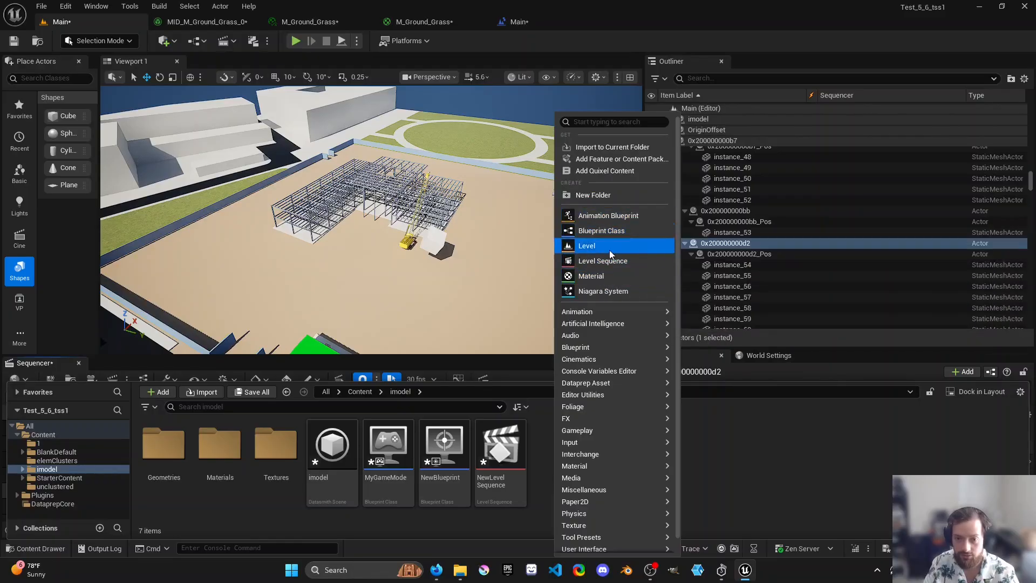
{"action": "mouse_move", "coordinate": [613, 523]}
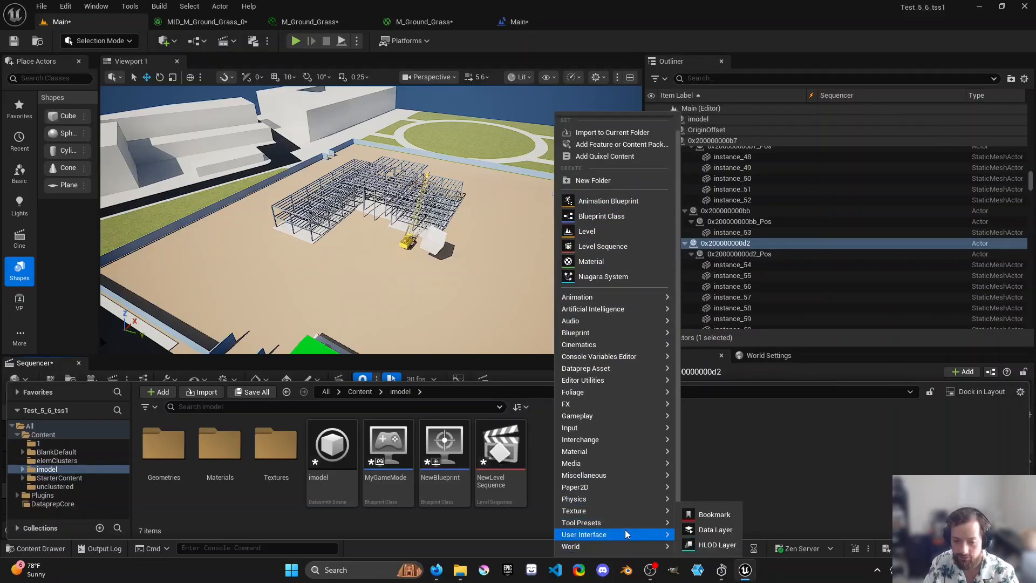
{"action": "left_click", "coordinate": [722, 529]}
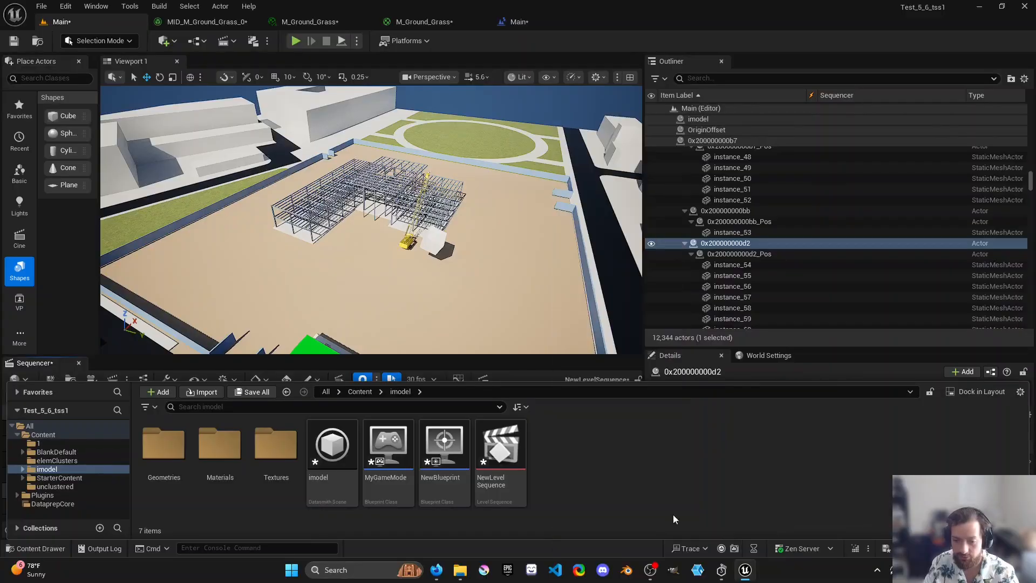
{"action": "left_click", "coordinate": [416, 248]}
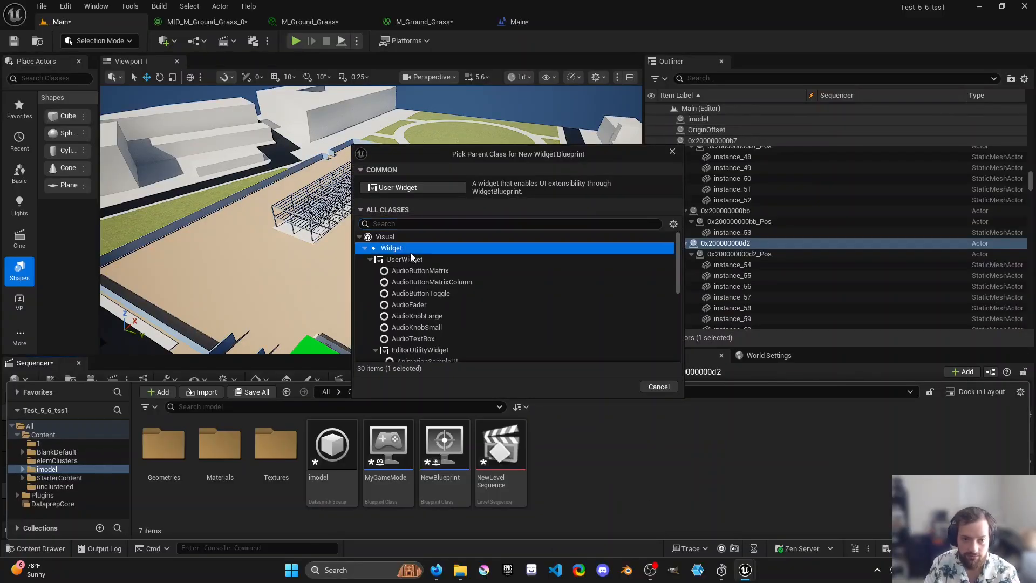
{"action": "scroll", "coordinate": [461, 301], "scroll_direction": "down", "scroll_amount": 5}
{"action": "scroll", "coordinate": [462, 301], "scroll_direction": "up", "scroll_amount": 6}
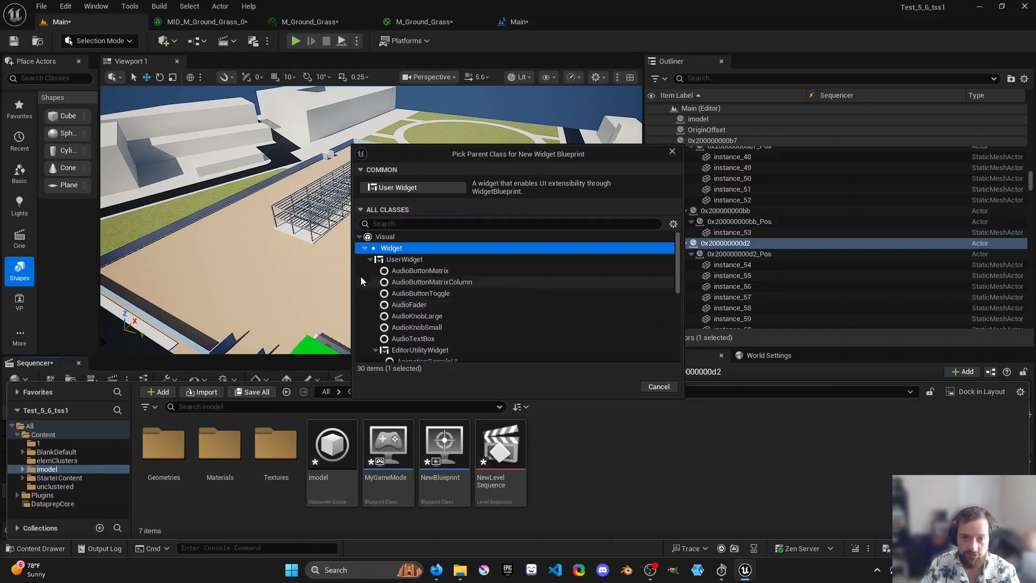
{"action": "left_click", "coordinate": [416, 187]}
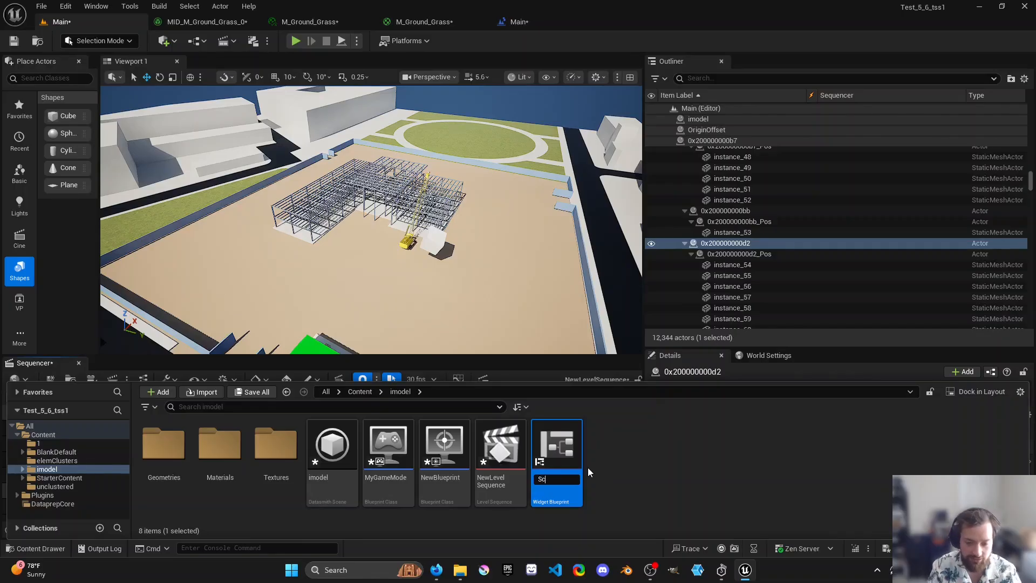
{"action": "type", "text": "ScheduleWidg"}
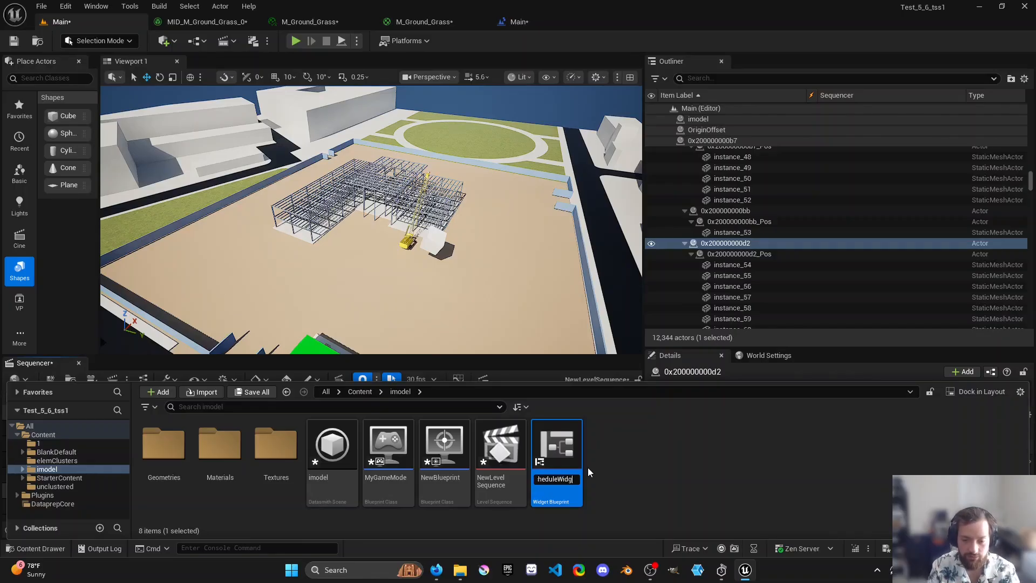
{"action": "type", "text": "et"}
{"action": "key", "text": "Return"}
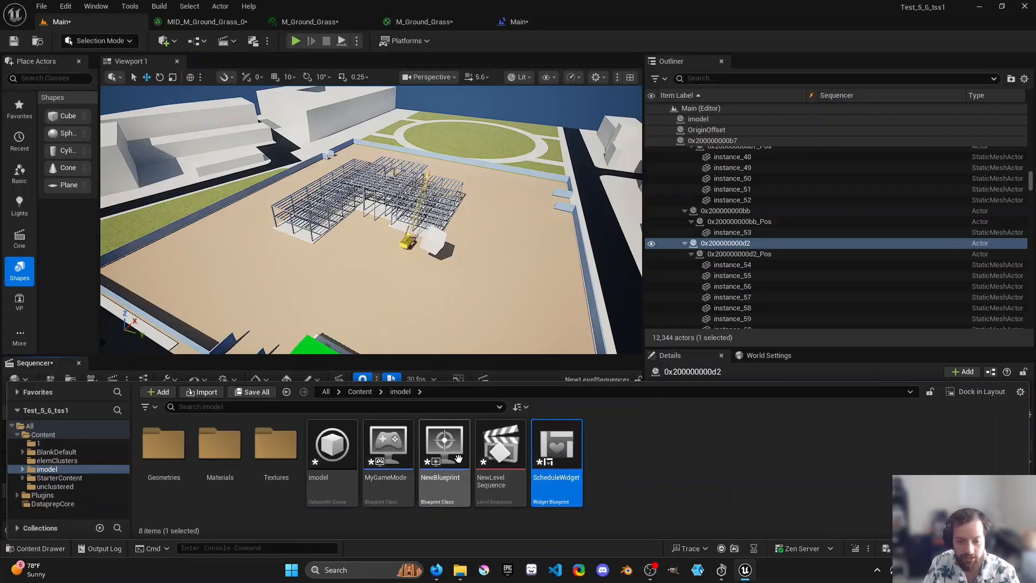
- Rename the new HUD Blueprint as MyHud
{"action": "left_click", "coordinate": [456, 458]}
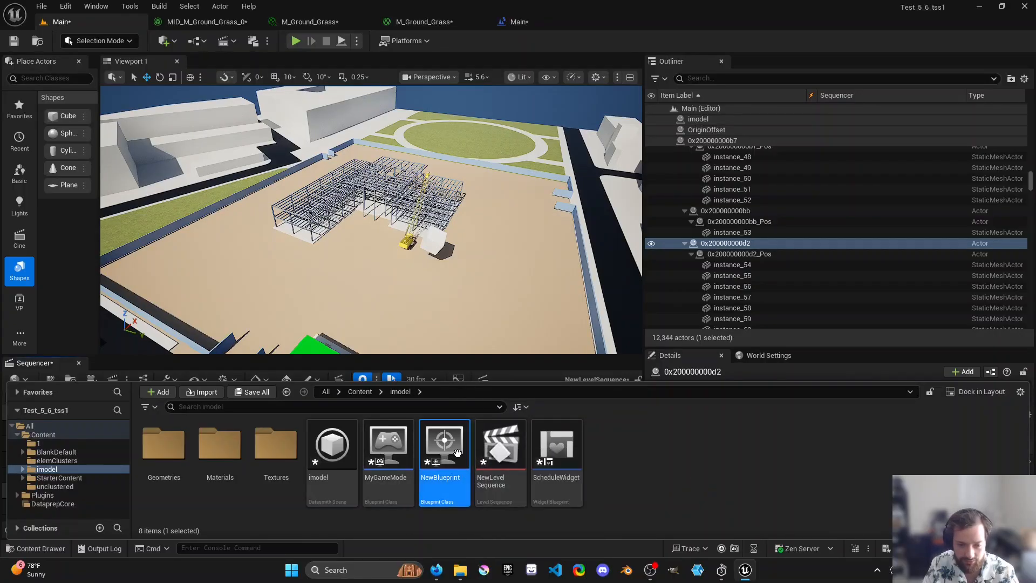
{"action": "key", "text": "F2"}
{"action": "type", "text": "H"}
{"action": "key", "text": "BackSpace"}
{"action": "type", "text": "MyHud"}
{"action": "key", "text": "Return"}
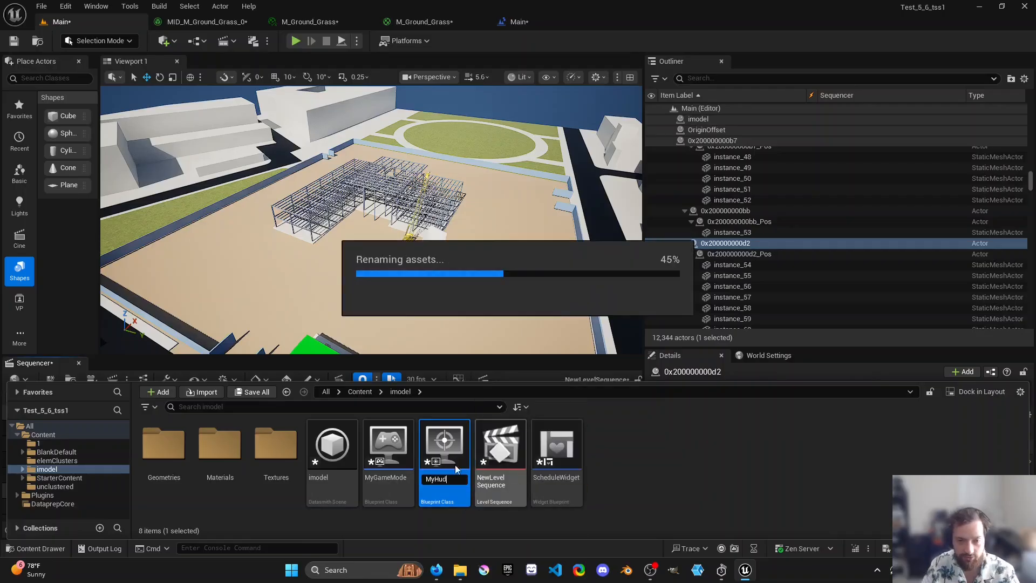
- Open the MyGameMode Blueprint and set its HUD Class to MyHud
{"action": "left_click", "coordinate": [403, 456]}
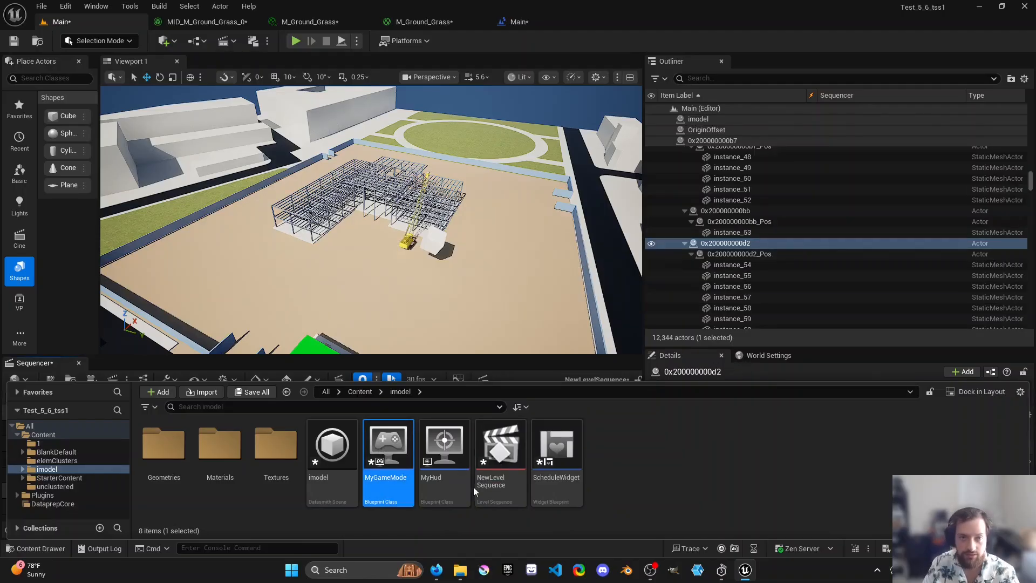
{"action": "double_click", "coordinate": [388, 447]}
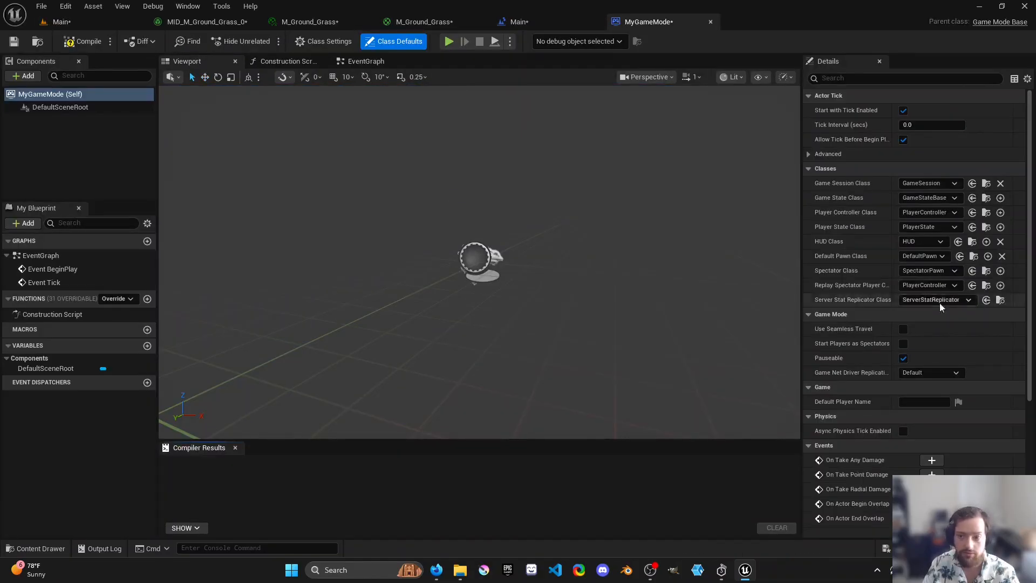
{"action": "left_click", "coordinate": [919, 242]}
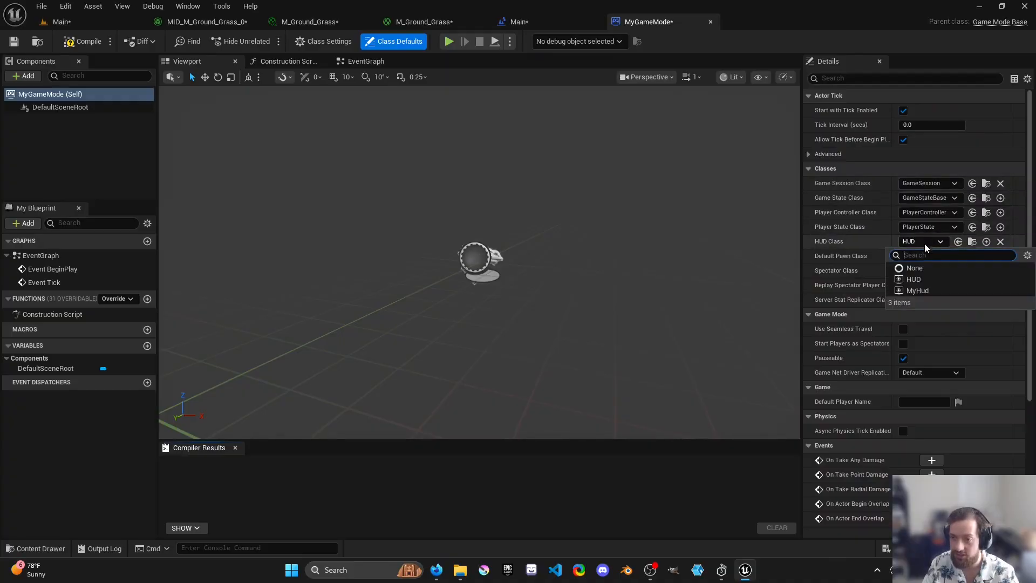
{"action": "left_click", "coordinate": [924, 289]}
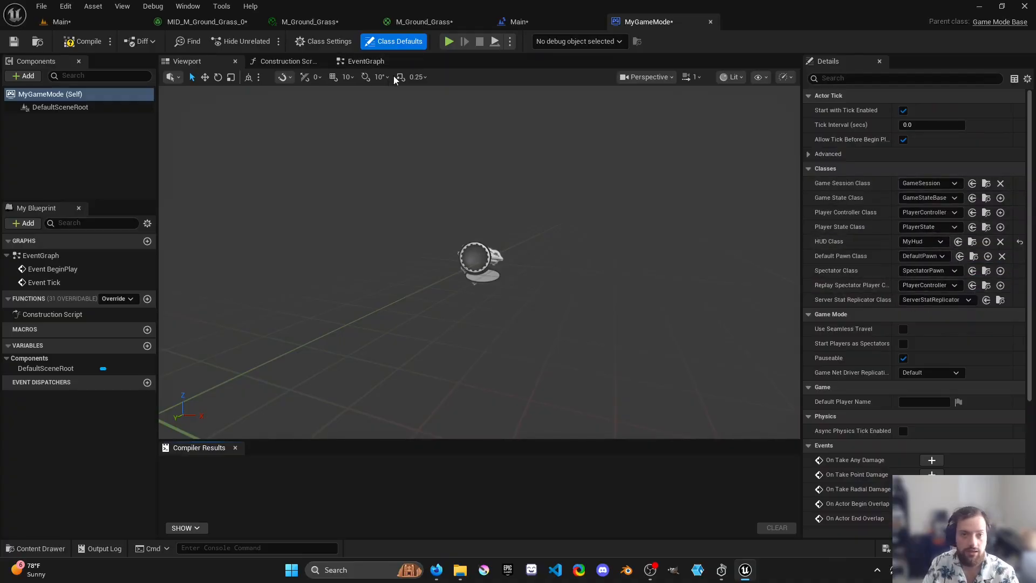
- Close the MID_M_Ground_Grass_0 editor and both M_Ground_Grass material editors
{"action": "left_click", "coordinate": [545, 25]}
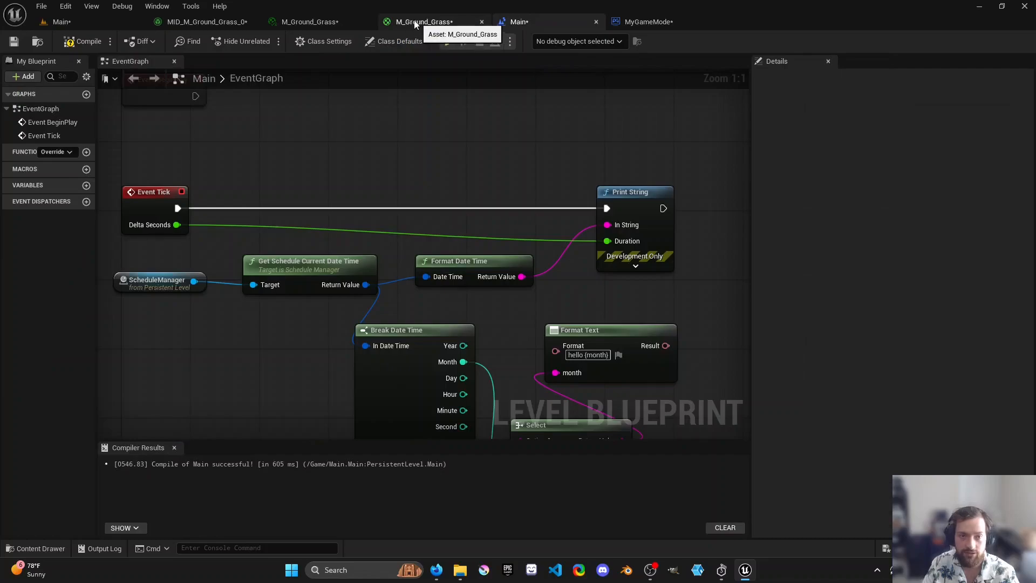
{"action": "left_click", "coordinate": [327, 19]}
{"action": "left_click", "coordinate": [227, 22]}
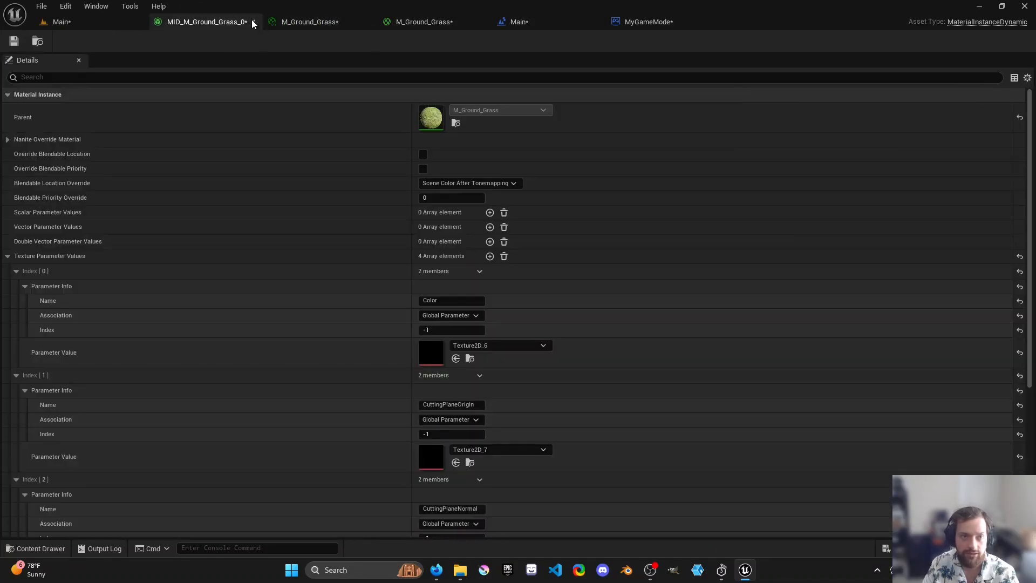
{"action": "left_click", "coordinate": [253, 21]}
{"action": "left_click", "coordinate": [253, 22]}
{"action": "left_click", "coordinate": [253, 22]}
{"action": "left_click", "coordinate": [203, 25]}
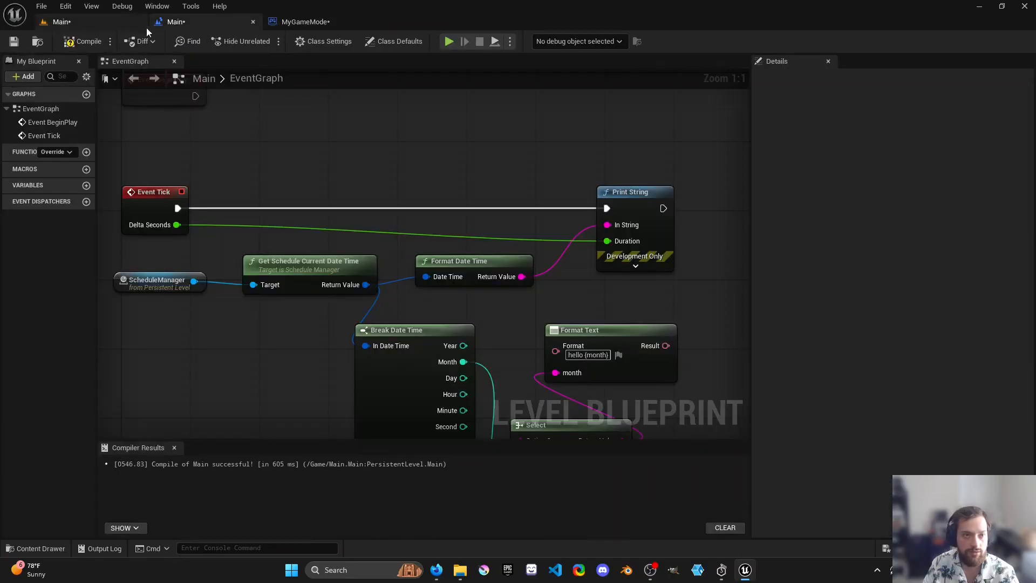
- Set the Main level's GameMode Override to MyGameMode in its World Settings
{"action": "left_click", "coordinate": [144, 25]}
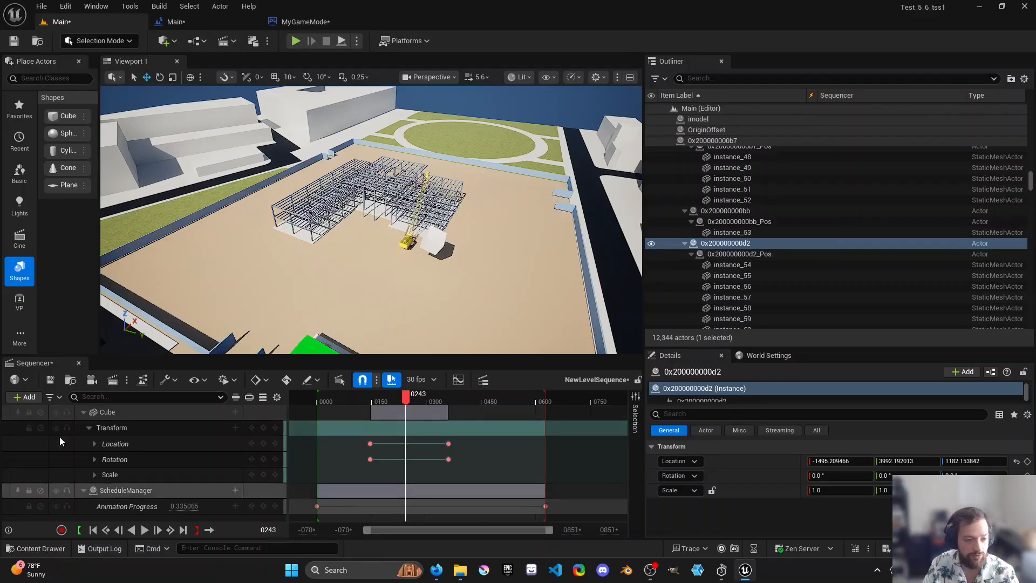
{"action": "left_click", "coordinate": [36, 549]}
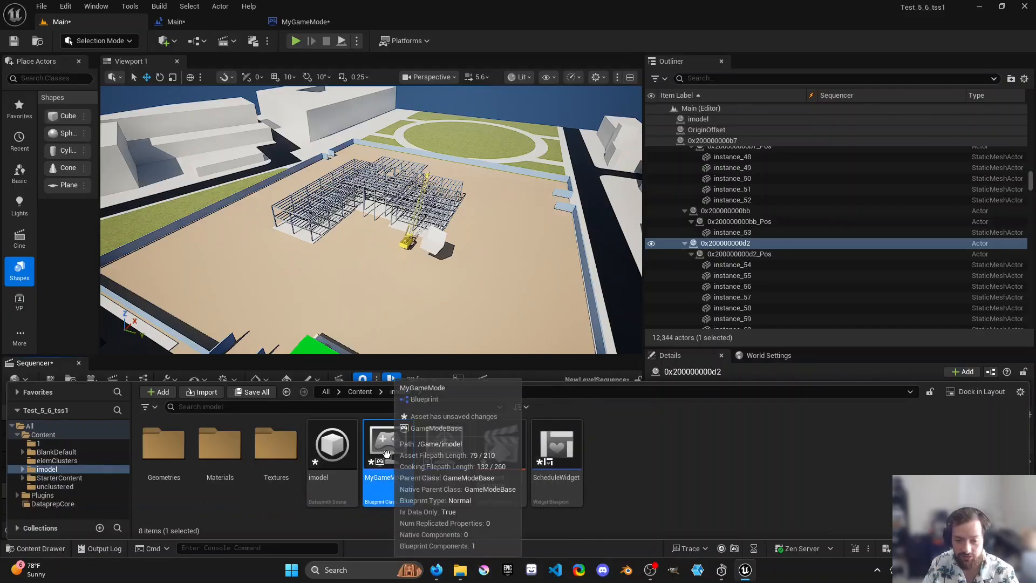
{"action": "left_click", "coordinate": [769, 355]}
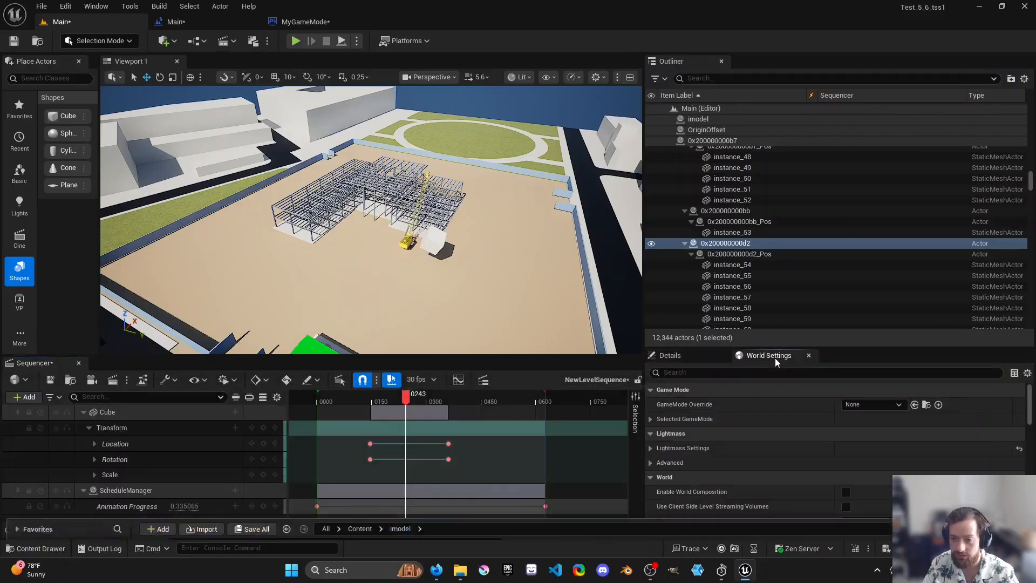
{"action": "left_click", "coordinate": [889, 405]}
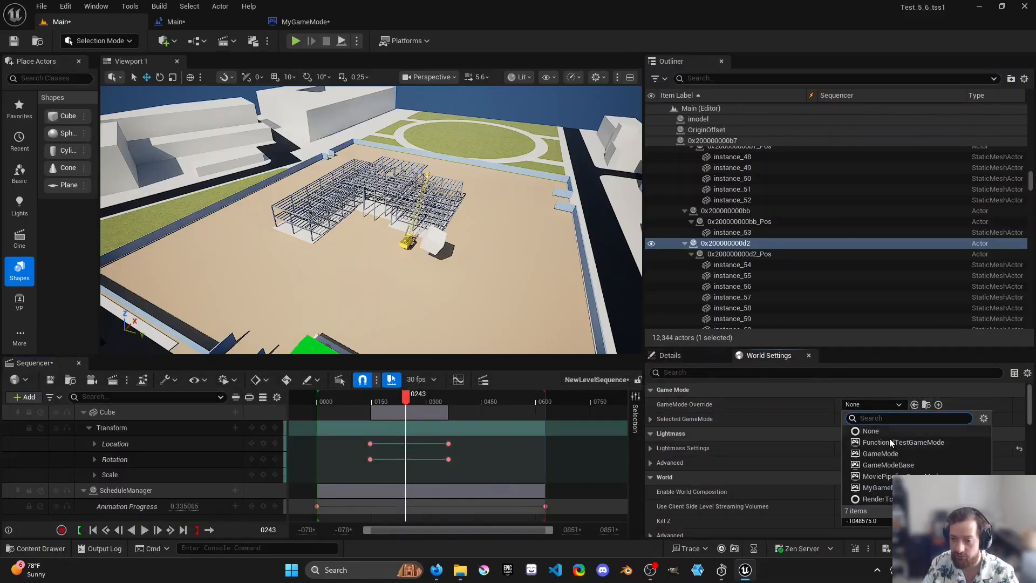
{"action": "left_click", "coordinate": [901, 489]}
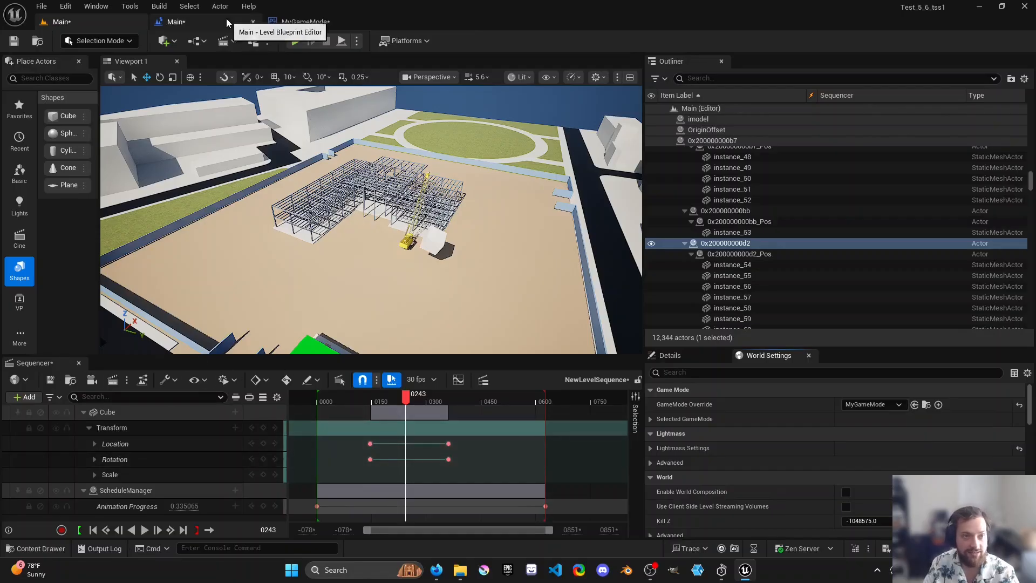
- Open the MyHud Blueprint and add a Create Widget node driven by Event BeginPlay, aligned beside it
{"action": "left_click", "coordinate": [54, 549]}
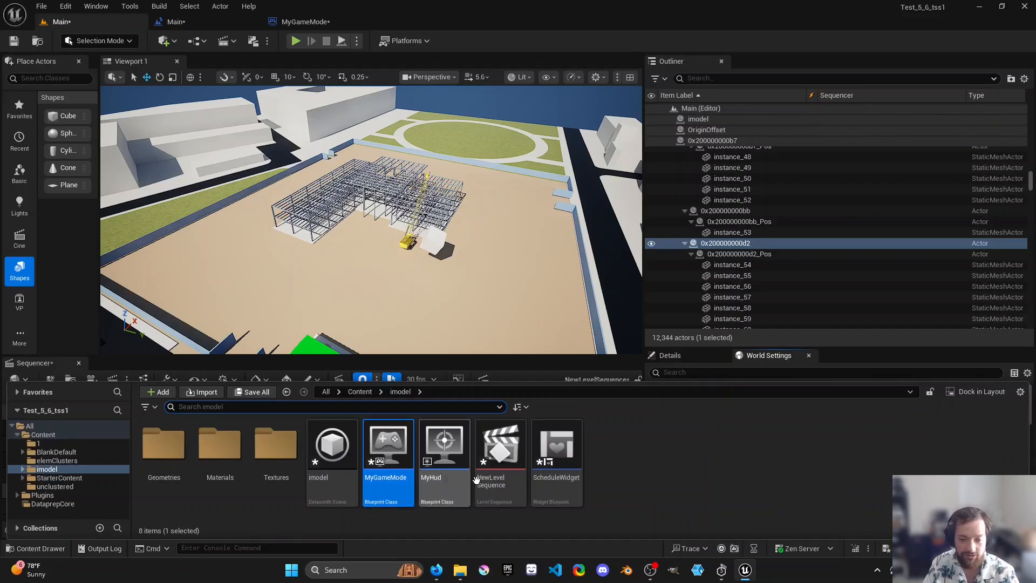
{"action": "double_click", "coordinate": [434, 451]}
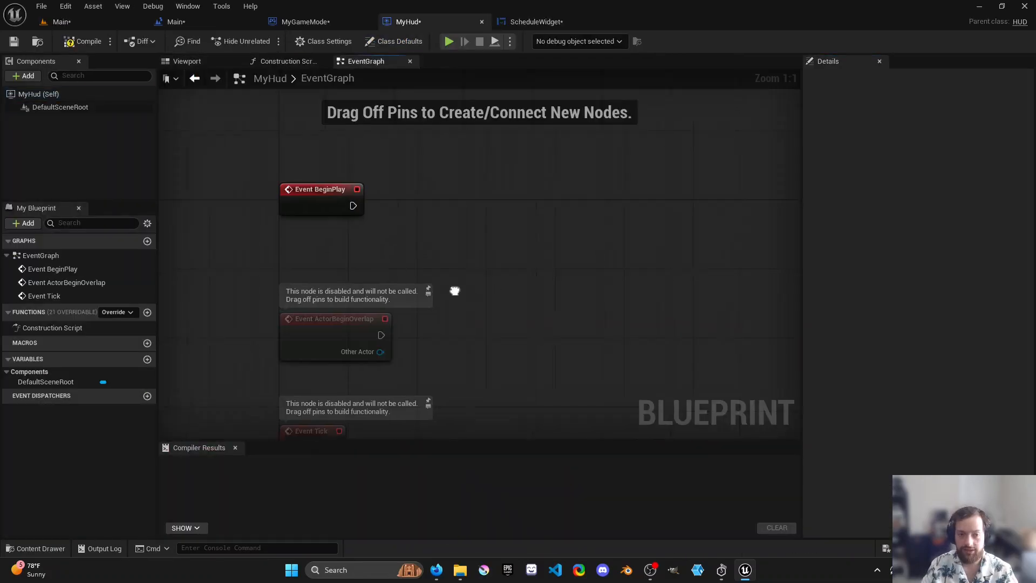
{"action": "right_click_drag", "start_coordinate": [455, 291], "coordinate": [431, 240]}
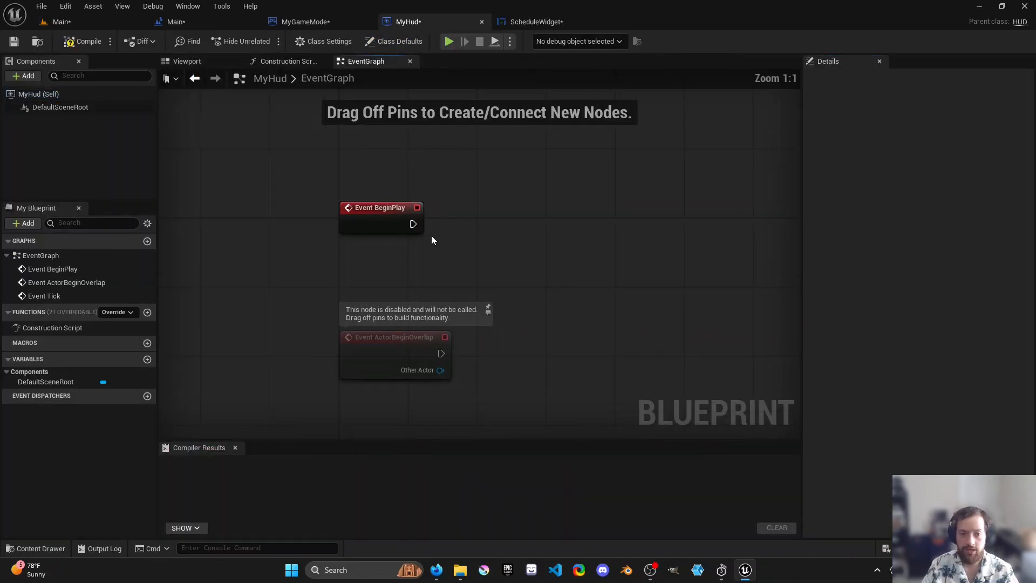
{"action": "left_click_drag", "start_coordinate": [412, 224], "coordinate": [548, 225]}
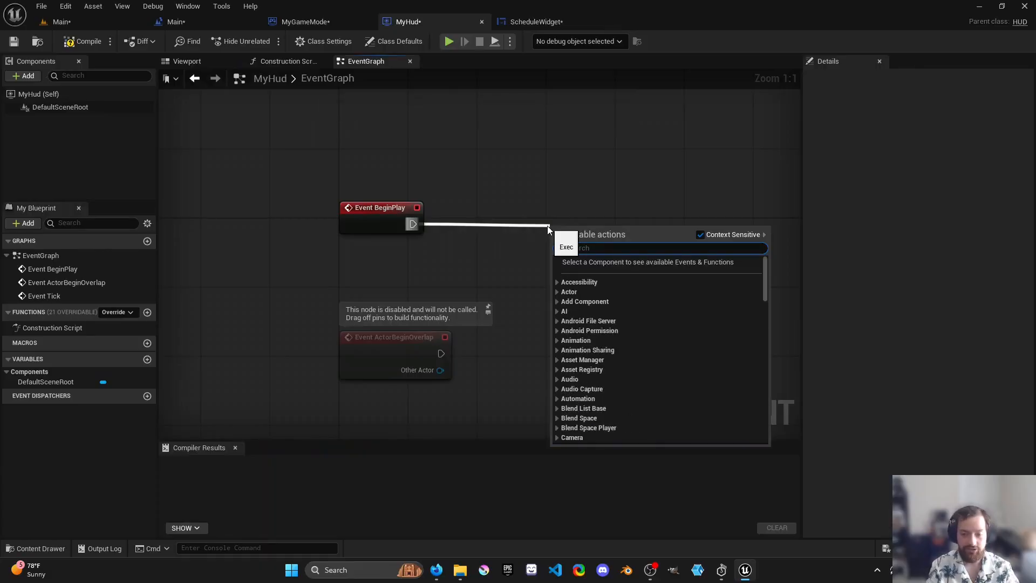
{"action": "type", "text": "create wid"}
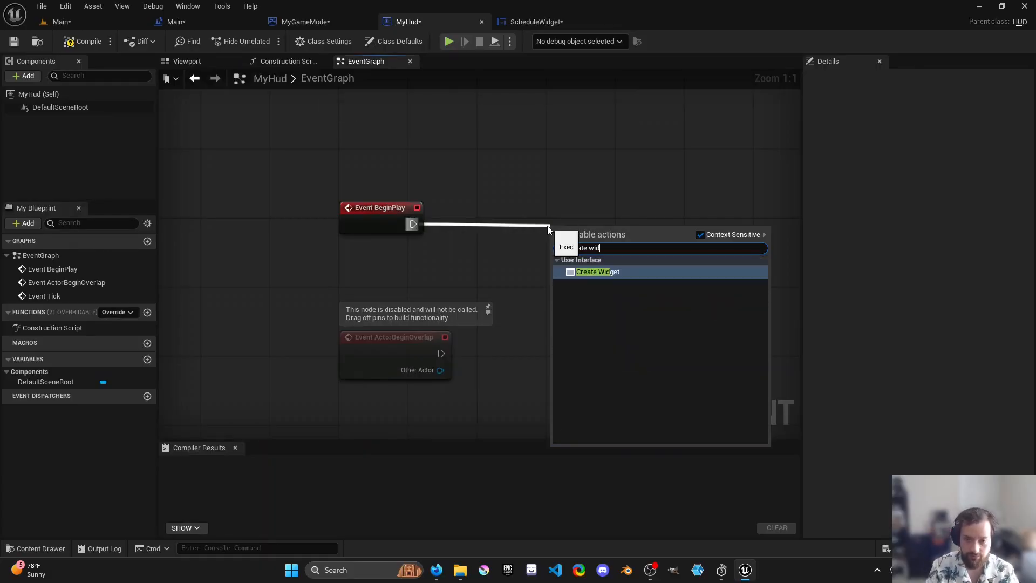
{"action": "key", "text": "Return"}
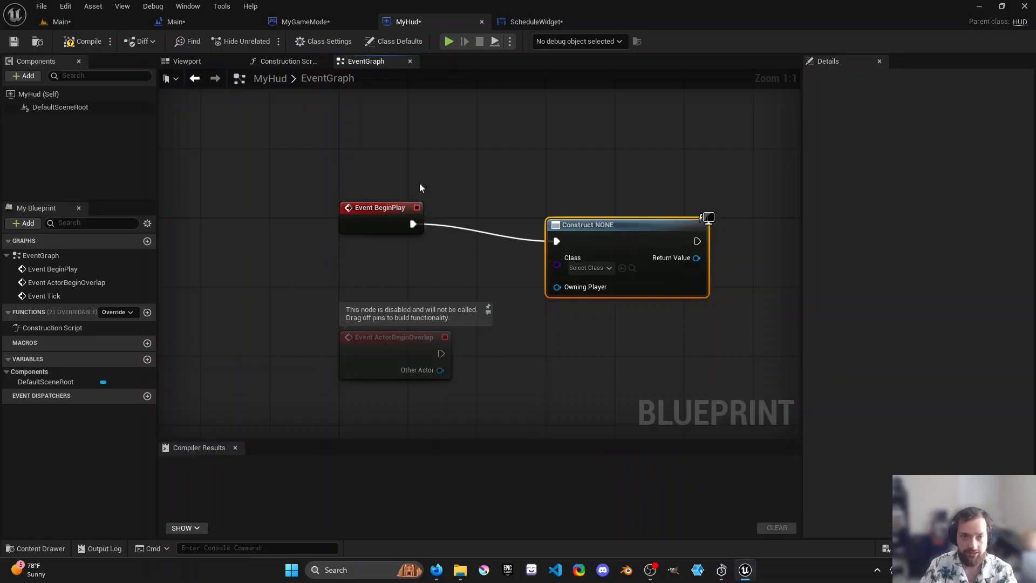
{"action": "left_click_drag", "start_coordinate": [565, 231], "coordinate": [530, 213]}
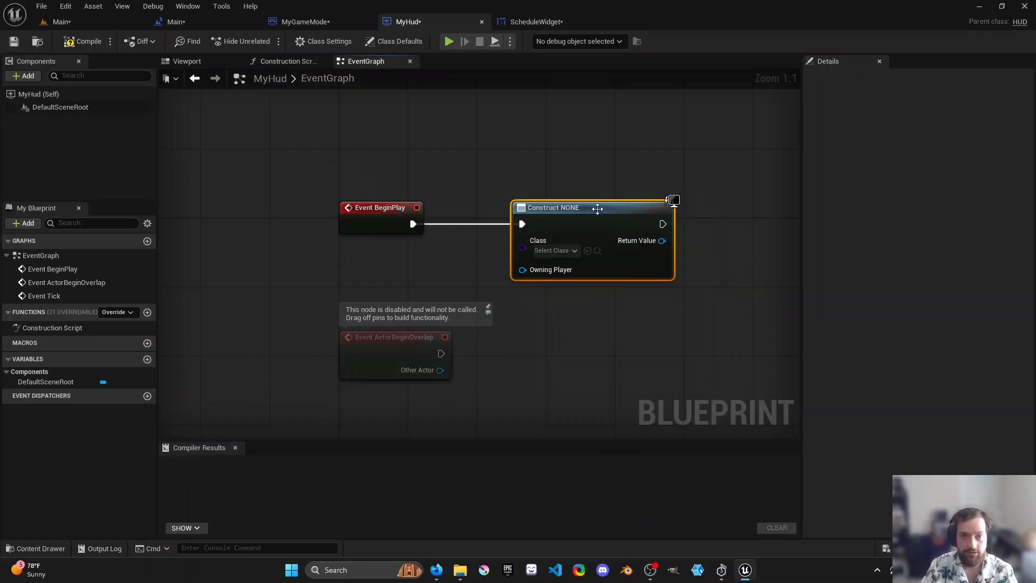
- Set the Create Widget node's Class to ScheduleWidget
{"action": "right_click_drag", "start_coordinate": [564, 245], "coordinate": [469, 248]}
{"action": "left_click", "coordinate": [458, 253]}
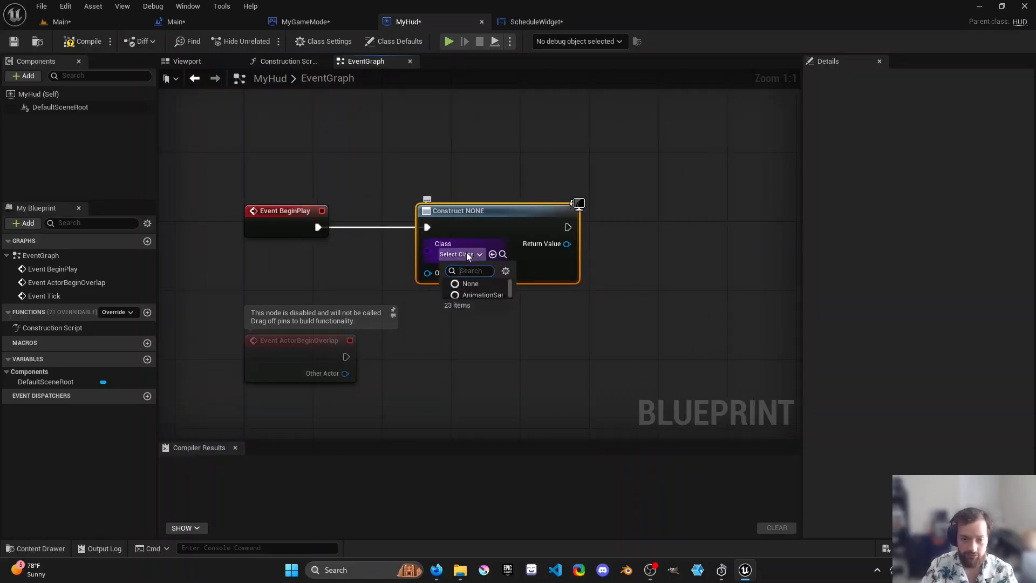
{"action": "type", "text": "schedule wid"}
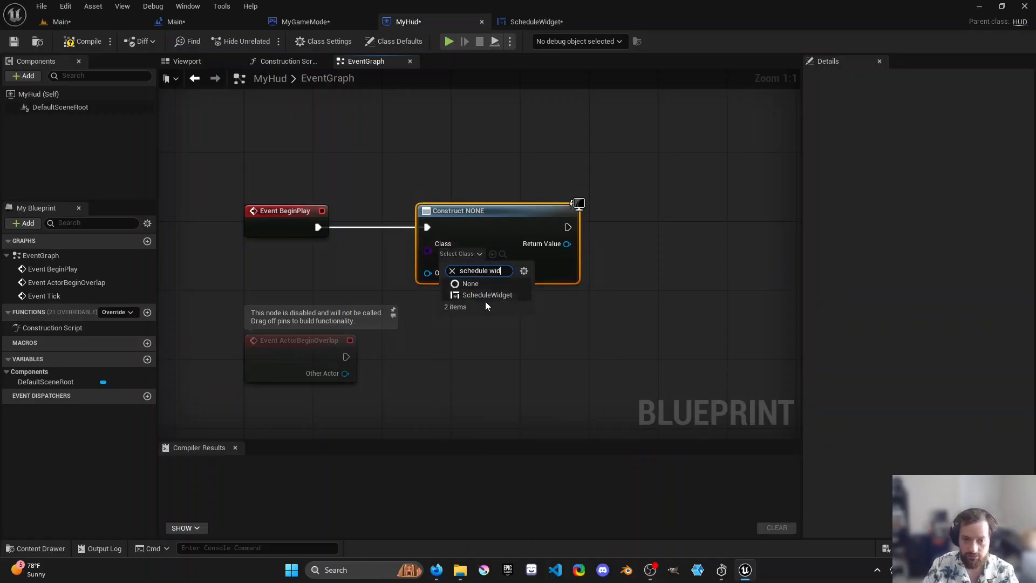
{"action": "left_click", "coordinate": [488, 295]}
- Add an Add to Viewport node after the Create Widget node and connect the widget's Return Value to its Target
{"action": "right_click_drag", "start_coordinate": [565, 307], "coordinate": [475, 322]}
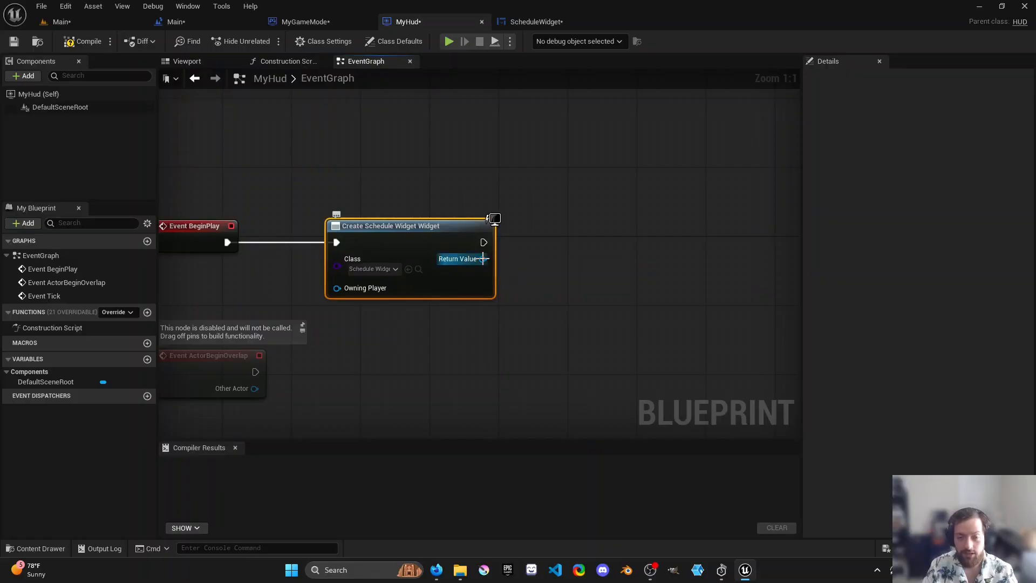
{"action": "left_click_drag", "start_coordinate": [484, 242], "coordinate": [650, 244]}
{"action": "type", "text": "add to view"}
{"action": "key", "text": "Return"}
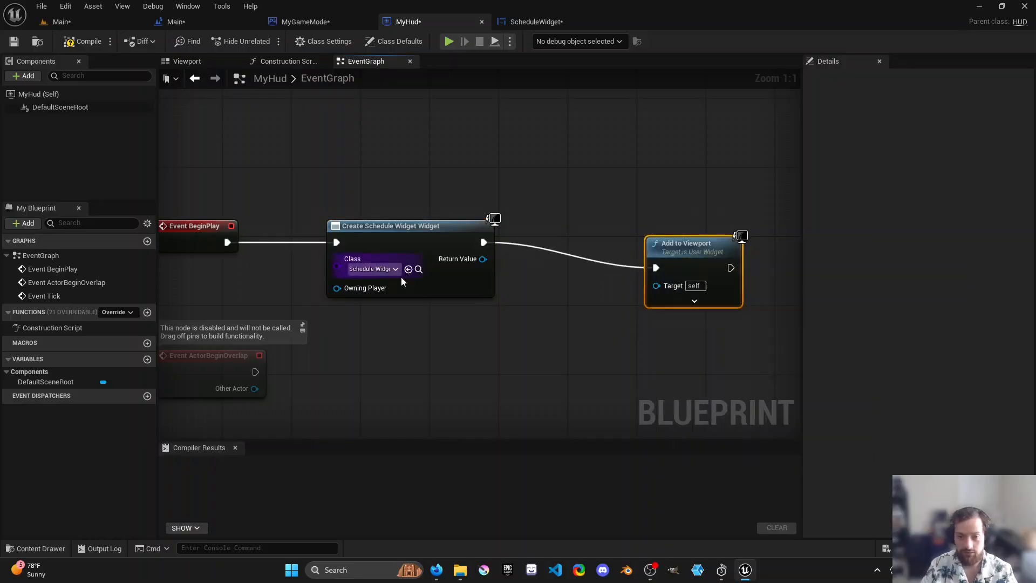
{"action": "left_click_drag", "start_coordinate": [483, 259], "coordinate": [656, 284]}
{"action": "left_click_drag", "start_coordinate": [691, 248], "coordinate": [621, 223]}
{"action": "key", "text": "Home"}
- Compile MyHud, delete the classless Construct node from the Construction Script, and recompile the Blueprint
{"action": "left_click", "coordinate": [82, 41]}
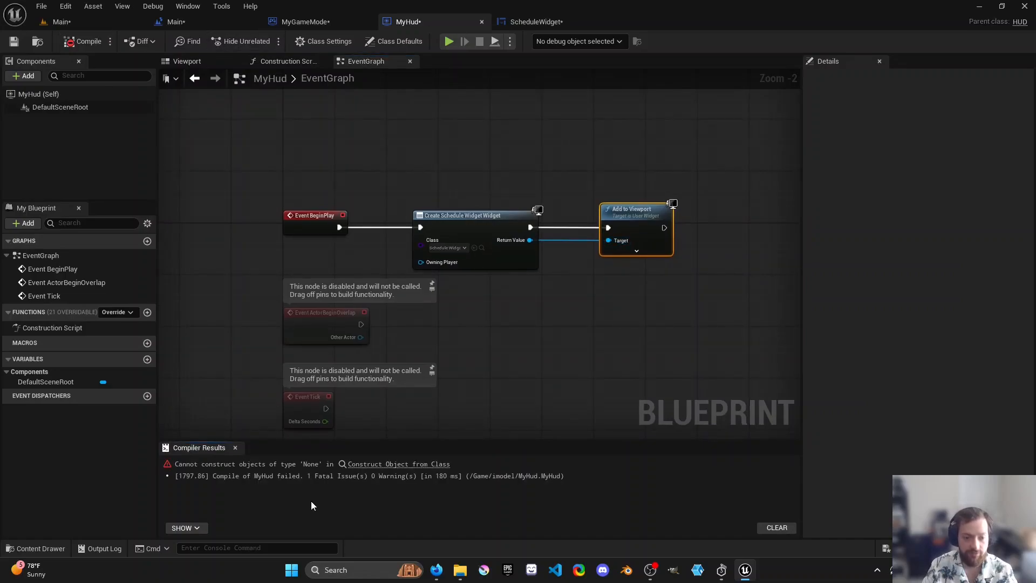
{"action": "left_click", "coordinate": [366, 465]}
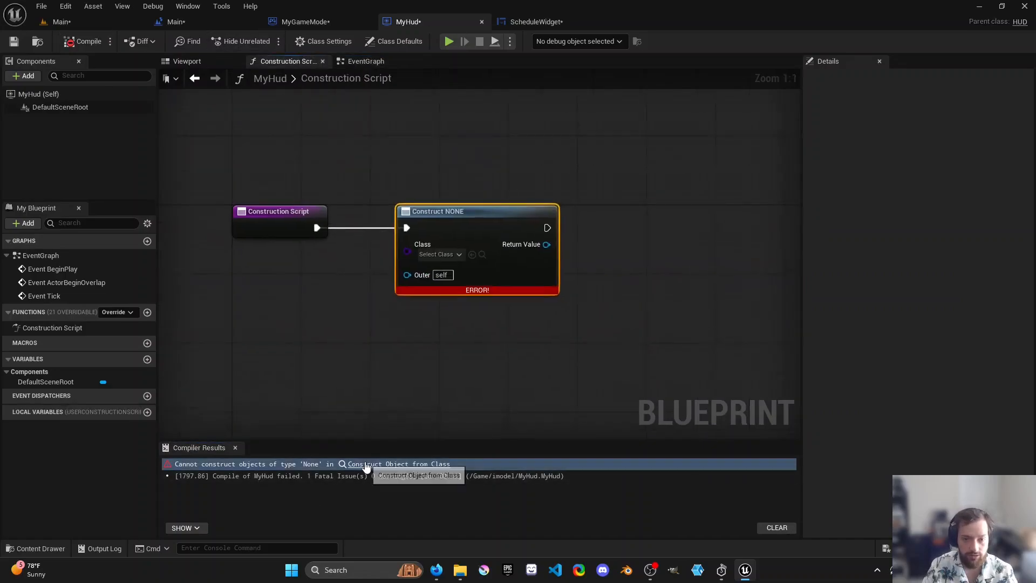
{"action": "left_click_drag", "start_coordinate": [466, 272], "coordinate": [489, 289]}
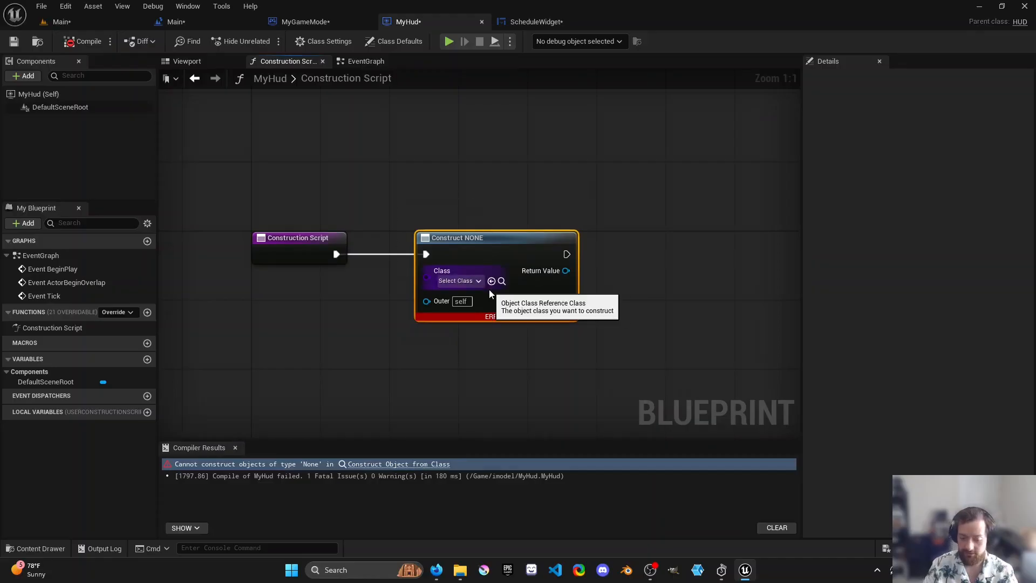
{"action": "key", "text": "Delete"}
{"action": "left_click", "coordinate": [82, 41]}
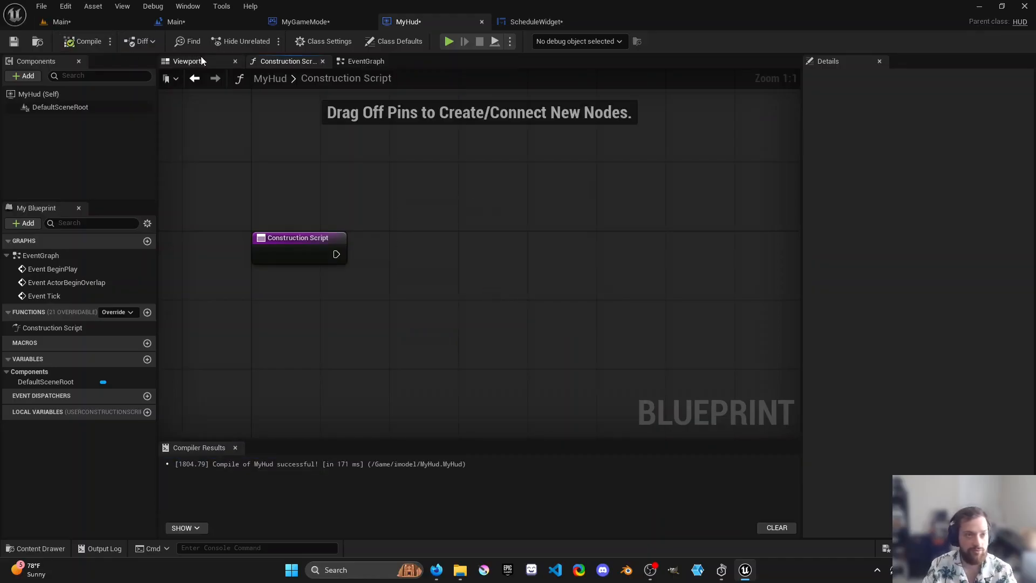
{"action": "left_click", "coordinate": [366, 61]}
- Return to the Main level and open the ScheduleWidget Widget Blueprint from the imodel folder
{"action": "left_click", "coordinate": [118, 24]}
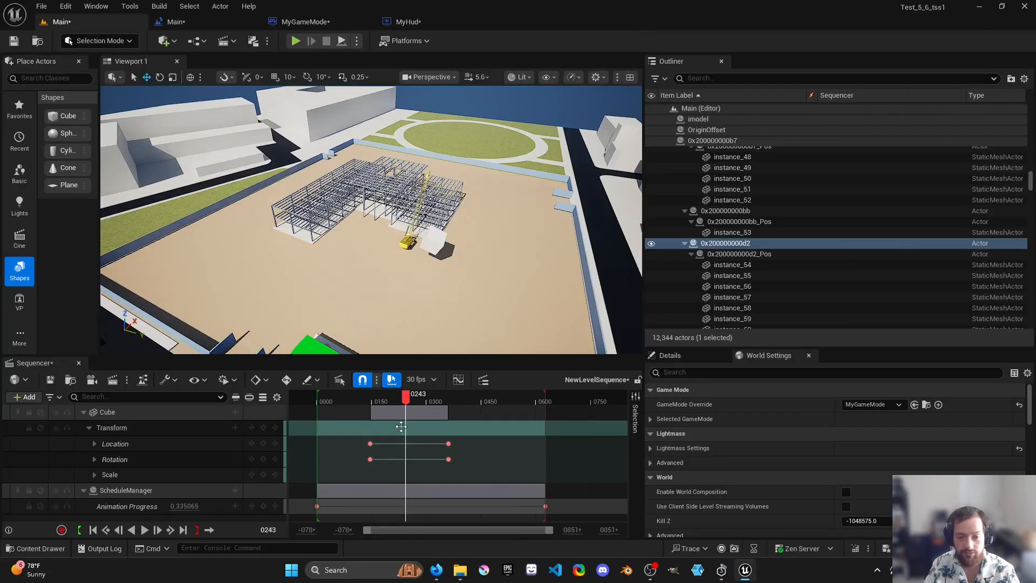
{"action": "left_click", "coordinate": [36, 549]}
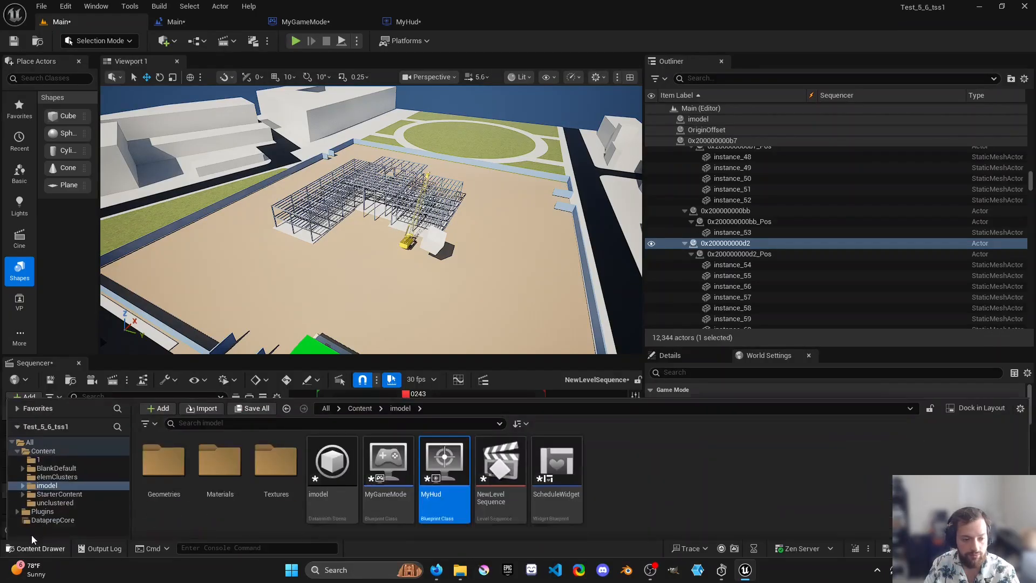
{"action": "left_click", "coordinate": [556, 458]}
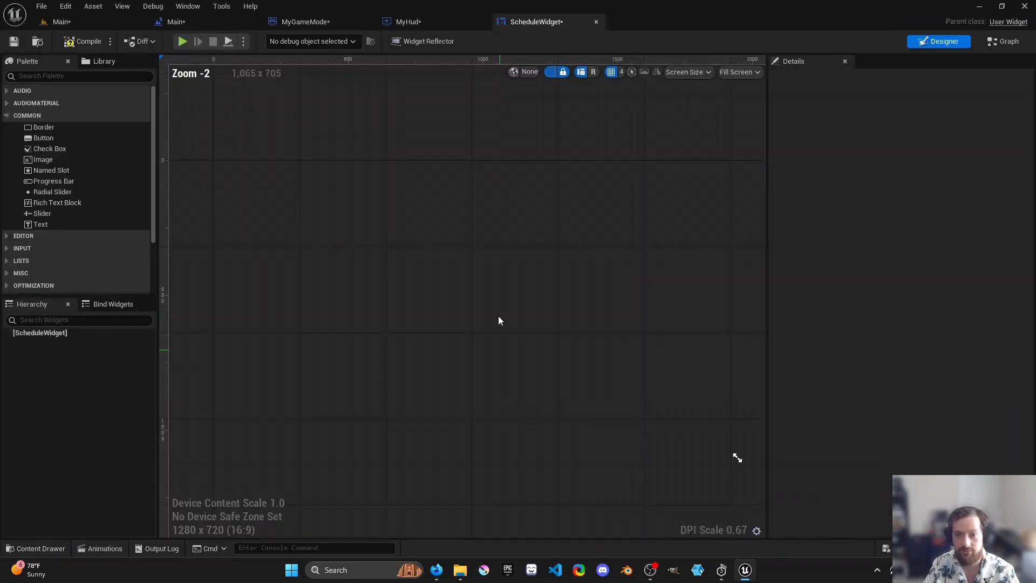
{"action": "scroll", "coordinate": [410, 222], "scroll_direction": "down", "scroll_amount": 6}
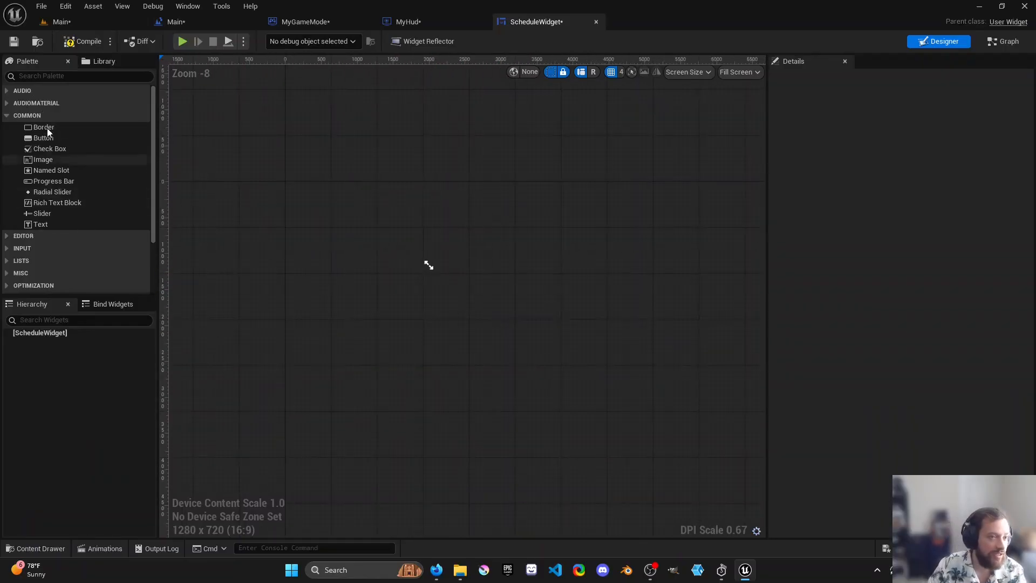
- Examine the widget palette's Editor, Input and Lists categories for a control suited to the schedule
{"action": "left_click", "coordinate": [23, 236]}
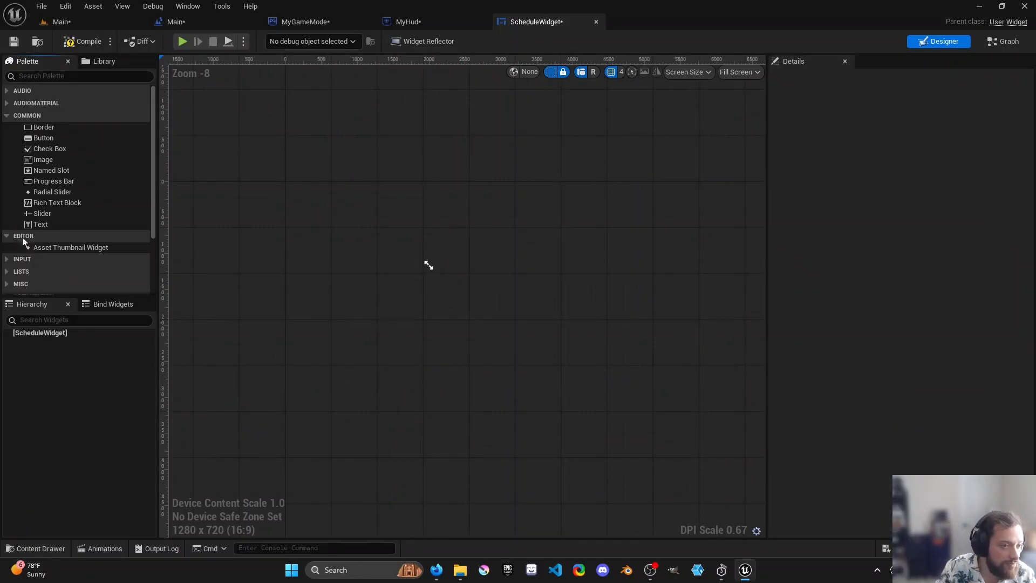
{"action": "left_click", "coordinate": [22, 259]}
{"action": "scroll", "coordinate": [27, 253], "scroll_direction": "down", "scroll_amount": 3}
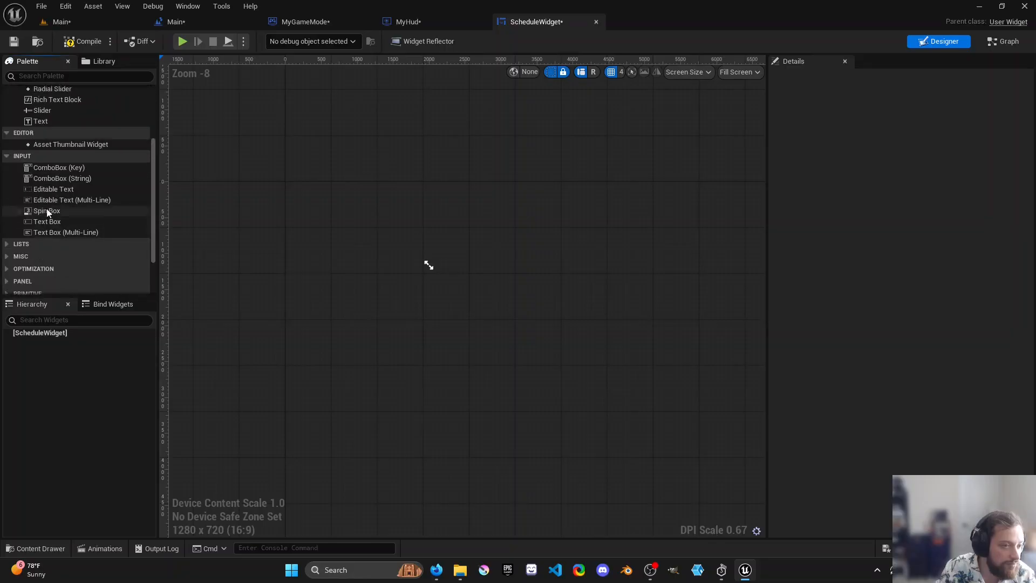
{"action": "left_click", "coordinate": [24, 244]}
{"action": "scroll", "coordinate": [25, 259], "scroll_direction": "down", "scroll_amount": 3}
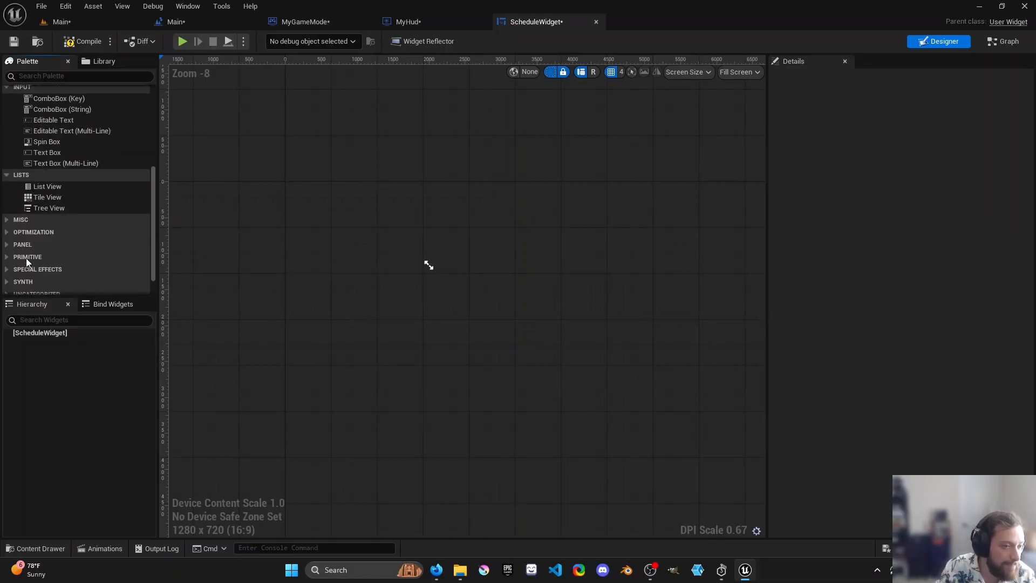
{"action": "scroll", "coordinate": [27, 231], "scroll_direction": "up", "scroll_amount": 5}
{"action": "scroll", "coordinate": [59, 135], "scroll_direction": "up", "scroll_amount": 3}
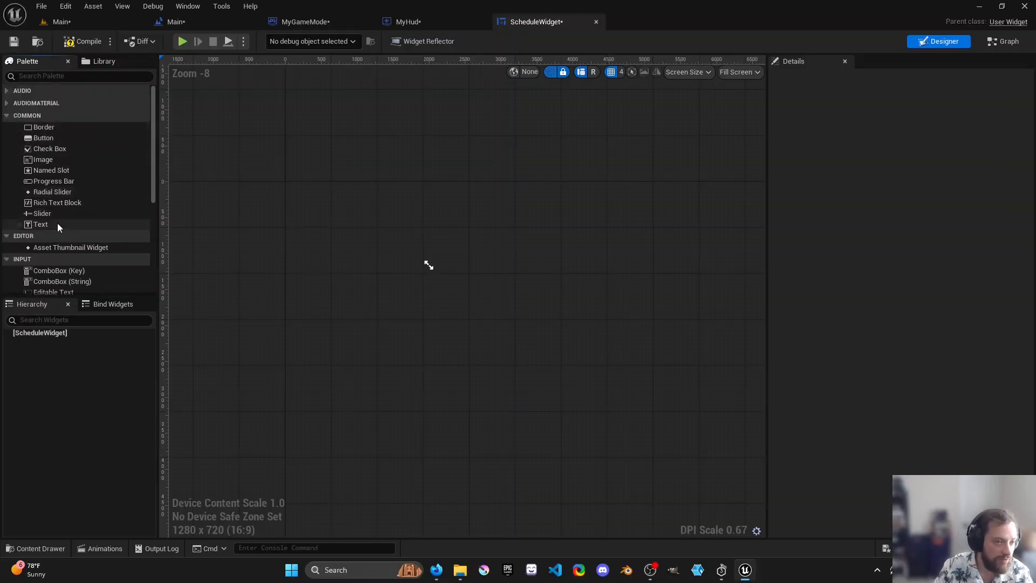
{"action": "left_click", "coordinate": [97, 215]}
{"action": "left_click_drag", "start_coordinate": [469, 300], "coordinate": [500, 321]}
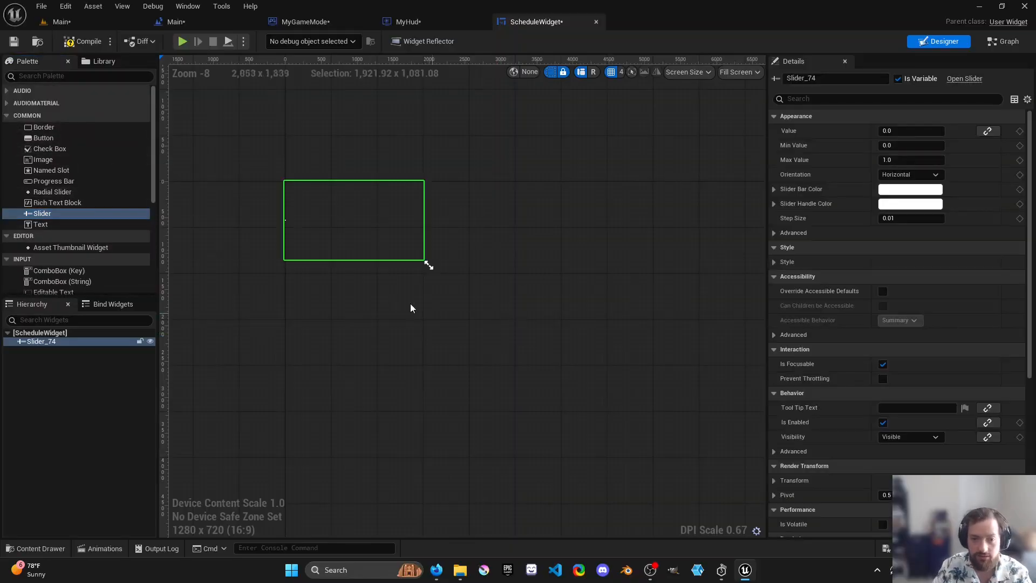
{"action": "scroll", "coordinate": [351, 264], "scroll_direction": "up", "scroll_amount": 1}
{"action": "scroll", "coordinate": [351, 264], "scroll_direction": "up", "scroll_amount": 4}
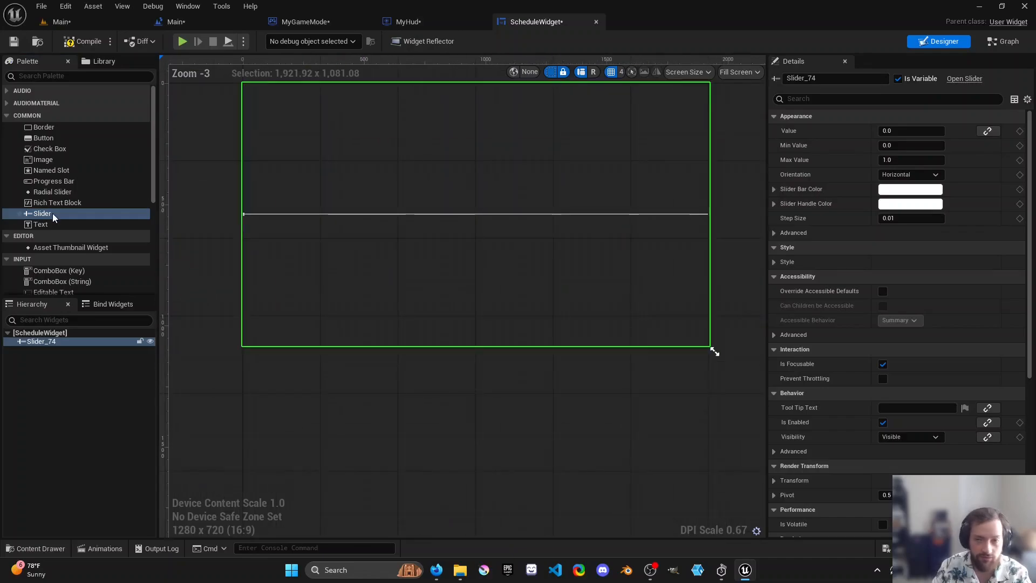
{"action": "key", "text": "ctrl+z"}
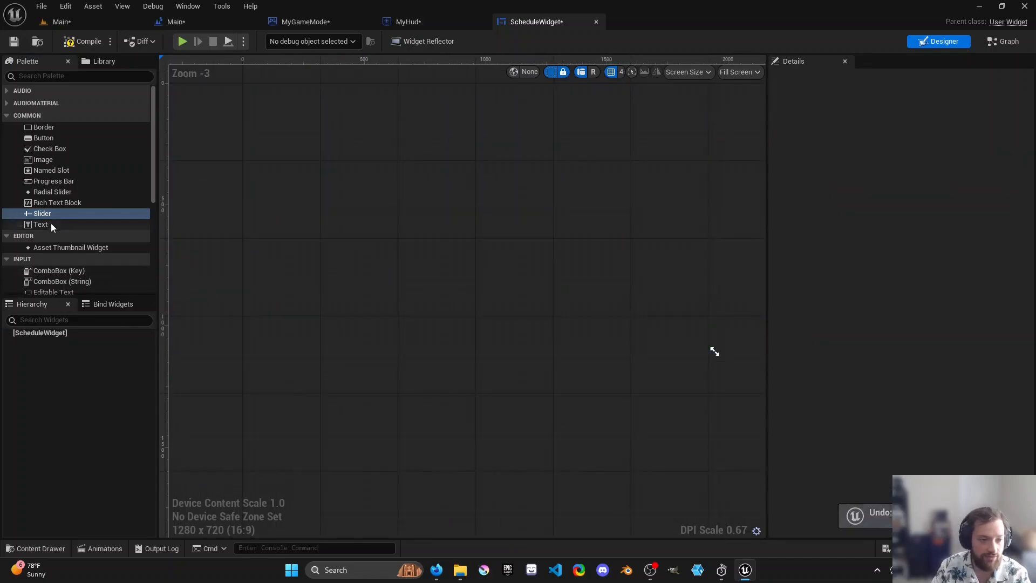
- Add a Slider widget directly under the ScheduleWidget root
{"action": "left_click_drag", "start_coordinate": [45, 217], "coordinate": [400, 329]}
{"action": "scroll", "coordinate": [401, 329], "scroll_direction": "down", "scroll_amount": 3}
{"action": "scroll", "coordinate": [405, 330], "scroll_direction": "up", "scroll_amount": 5}
{"action": "scroll", "coordinate": [393, 324], "scroll_direction": "down", "scroll_amount": 2}
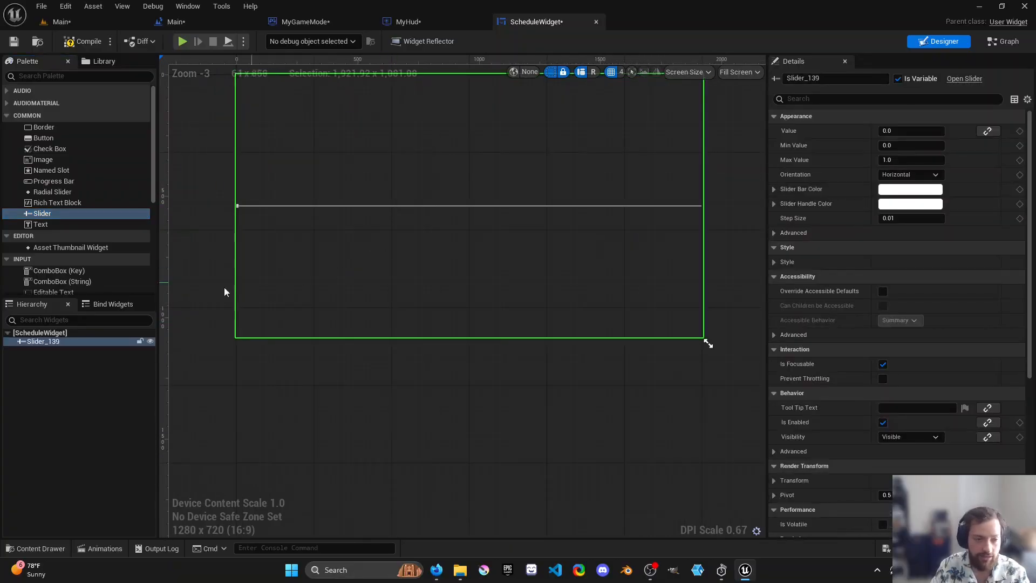
- Try to add a Text widget and a Button alongside the root-level slider
{"action": "left_click_drag", "start_coordinate": [48, 225], "coordinate": [126, 218]}
{"action": "left_click_drag", "start_coordinate": [239, 212], "coordinate": [240, 218]}
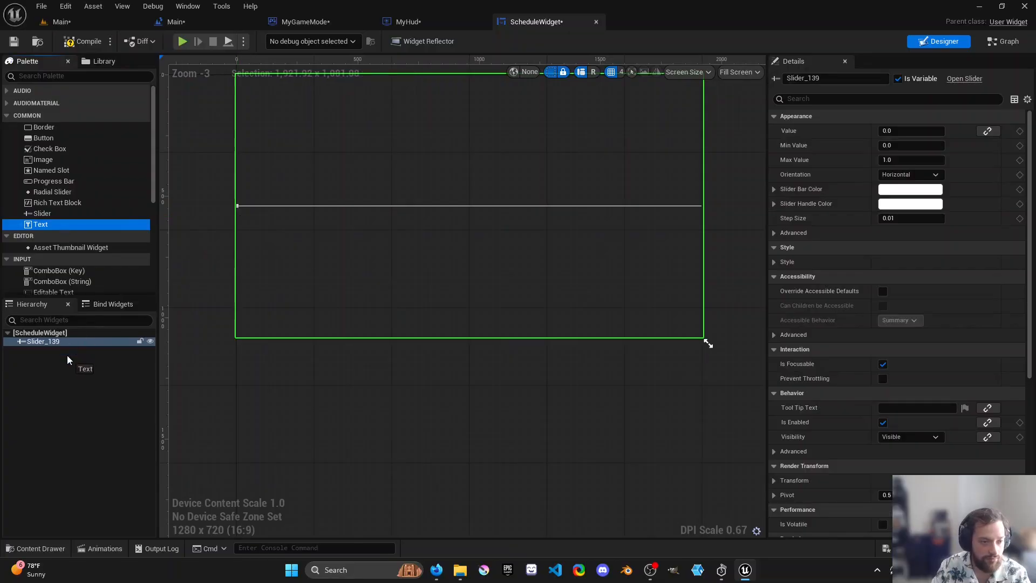
{"action": "left_click", "coordinate": [59, 139]}
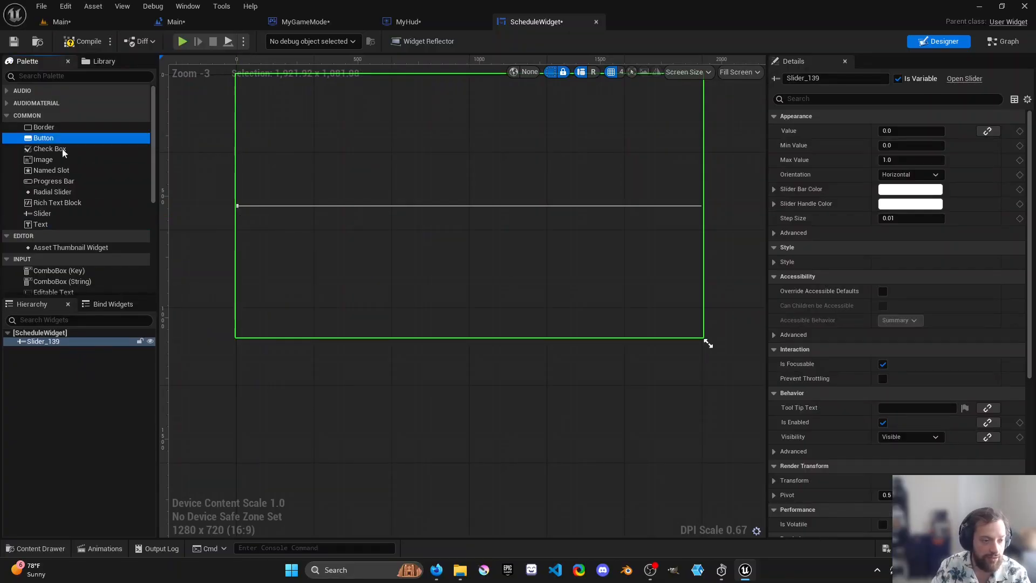
{"action": "mouse_move", "coordinate": [76, 352]}
{"action": "left_mouse_down"}
{"action": "mouse_move", "coordinate": [290, 191]}
{"action": "mouse_move", "coordinate": [72, 351]}
{"action": "left_mouse_up"}
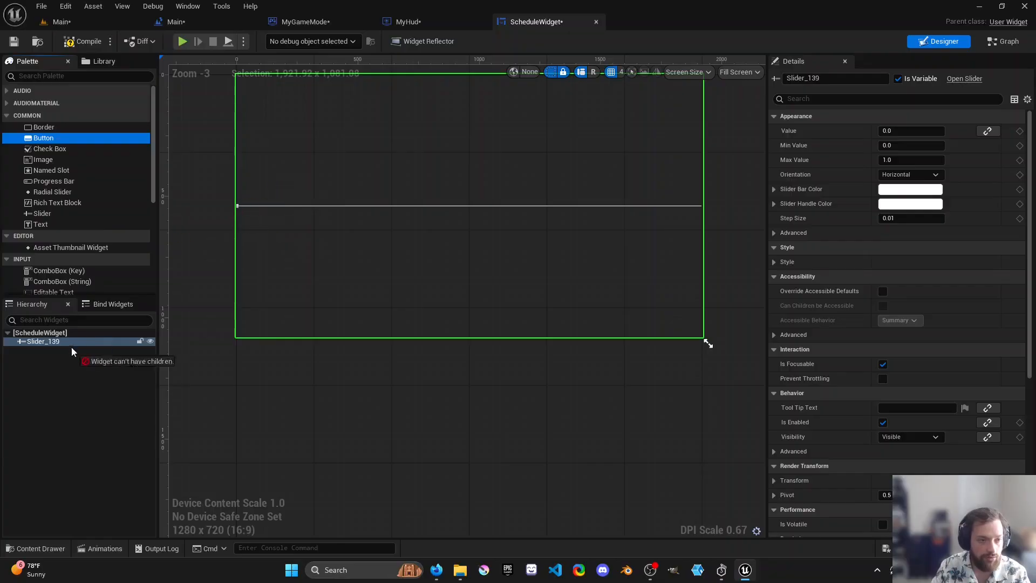
- Undo the root-level slider and add a Canvas Panel as the root of ScheduleWidget
{"action": "key", "text": "ctrl+z"}
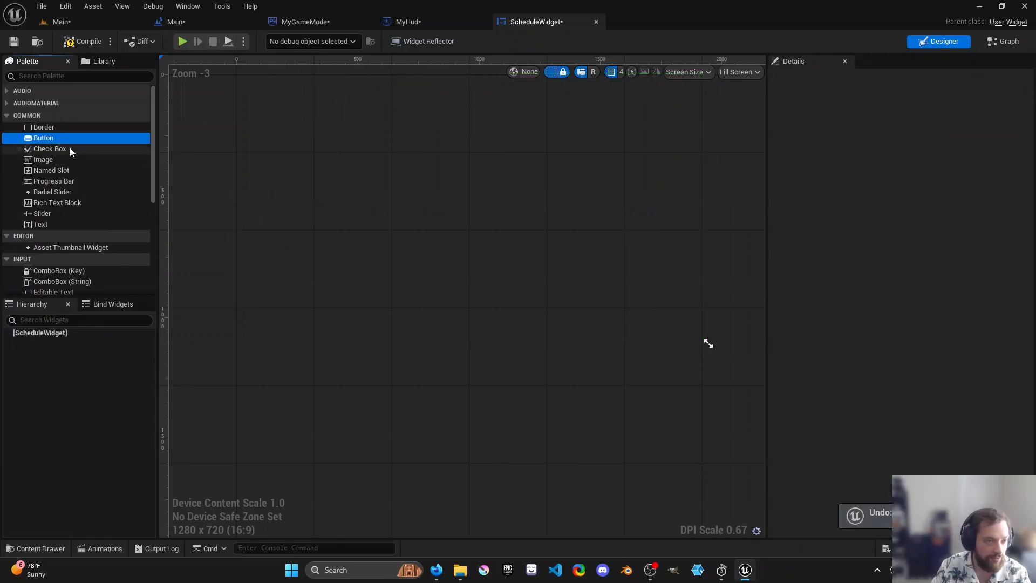
{"action": "scroll", "coordinate": [64, 188], "scroll_direction": "down", "scroll_amount": 2}
{"action": "scroll", "coordinate": [68, 187], "scroll_direction": "up", "scroll_amount": 2}
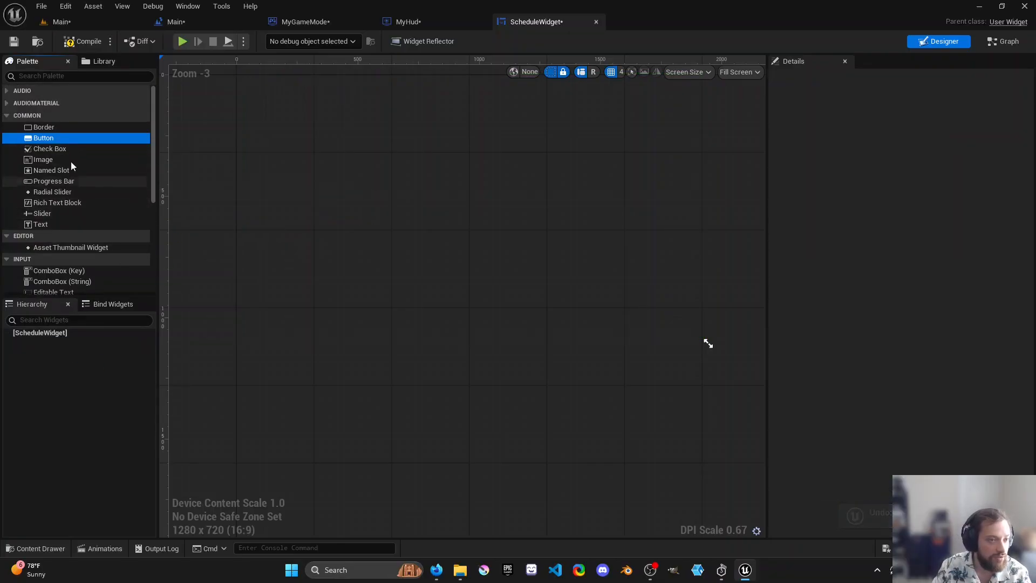
{"action": "scroll", "coordinate": [53, 249], "scroll_direction": "down", "scroll_amount": 5}
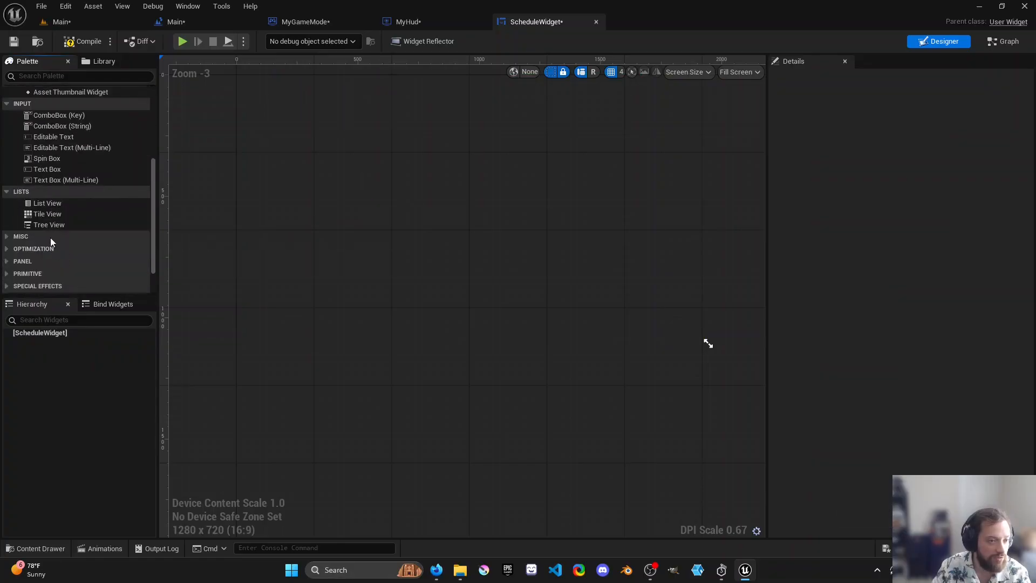
{"action": "left_click", "coordinate": [28, 261]}
{"action": "scroll", "coordinate": [44, 250], "scroll_direction": "down", "scroll_amount": 2}
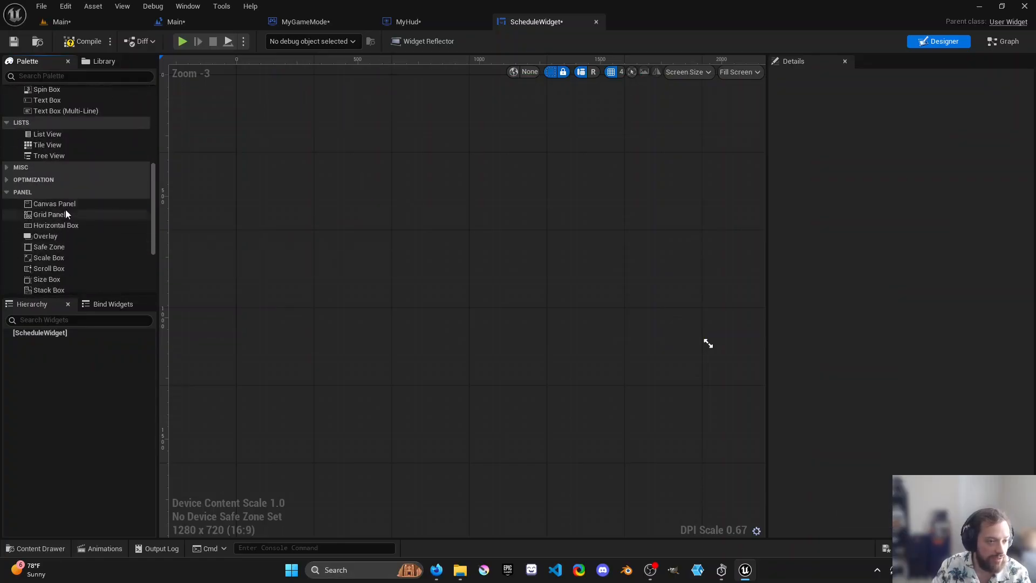
{"action": "left_click", "coordinate": [66, 204]}
{"action": "left_click_drag", "start_coordinate": [291, 208], "coordinate": [294, 210]}
{"action": "scroll", "coordinate": [207, 270], "scroll_direction": "up", "scroll_amount": 2}
{"action": "scroll", "coordinate": [321, 228], "scroll_direction": "down", "scroll_amount": 3}
{"action": "right_click_drag", "start_coordinate": [328, 176], "coordinate": [288, 263]}
- Add a Slider inside the Canvas Panel and place two Text widgets near the canvas's lower-left and lower-right corners
{"action": "scroll", "coordinate": [66, 222], "scroll_direction": "up", "scroll_amount": 5}
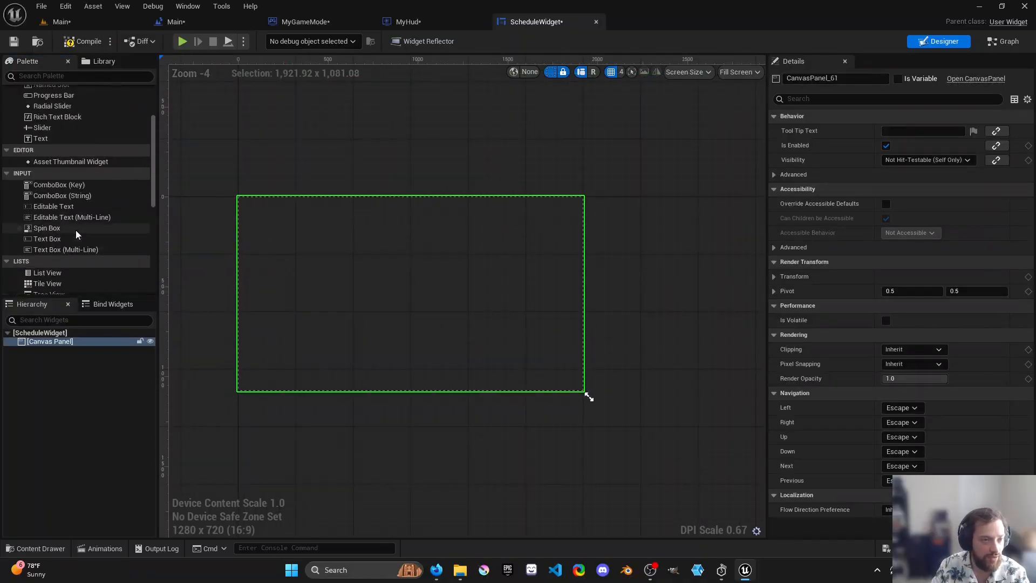
{"action": "left_click_drag", "start_coordinate": [184, 326], "coordinate": [82, 343]}
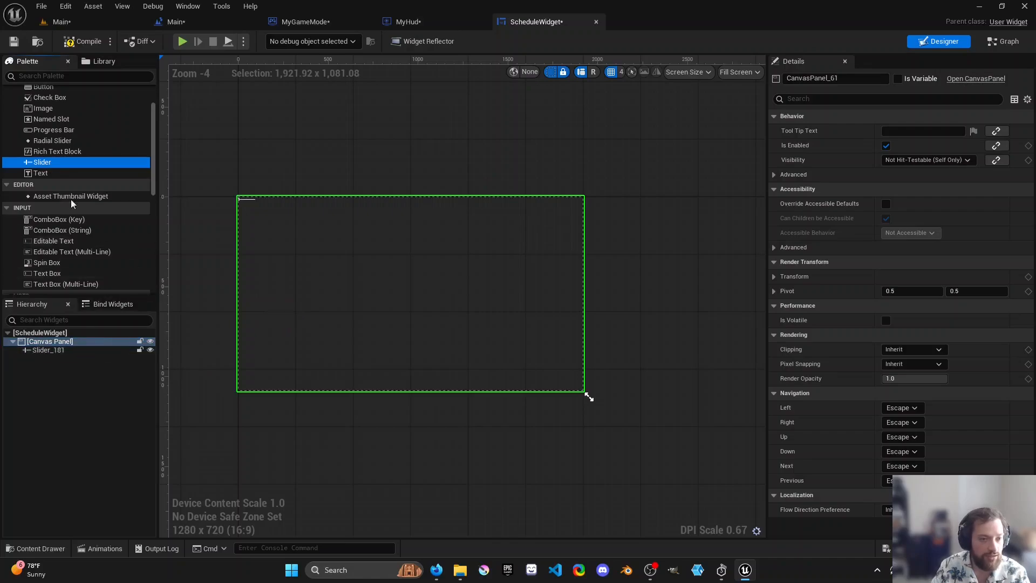
{"action": "left_click", "coordinate": [42, 174]}
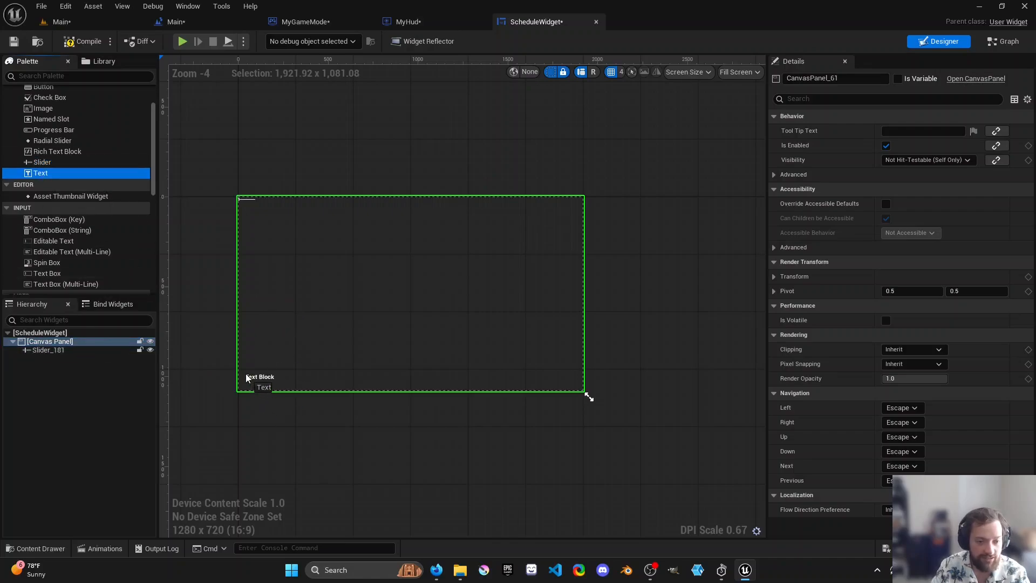
{"action": "left_click_drag", "start_coordinate": [232, 362], "coordinate": [232, 361]}
{"action": "left_click_drag", "start_coordinate": [47, 174], "coordinate": [464, 376]}
{"action": "left_click_drag", "start_coordinate": [546, 378], "coordinate": [547, 378]}
- Rename the lower-left text block Start and the lower-right text block End
{"action": "double_click", "coordinate": [72, 359]}
{"action": "type", "text": "Start"}
{"action": "key", "text": "Return"}
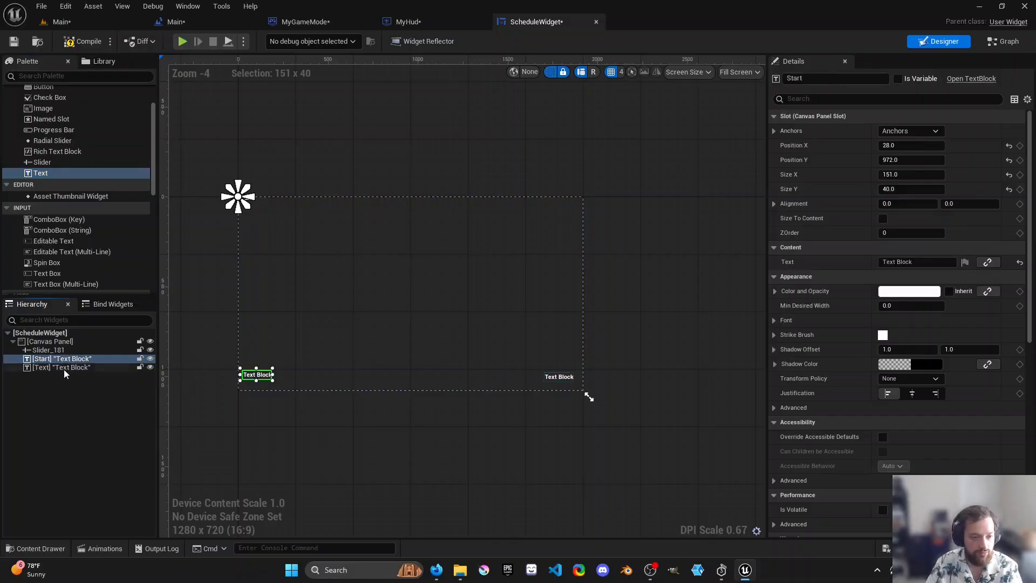
{"action": "double_click", "coordinate": [62, 368]}
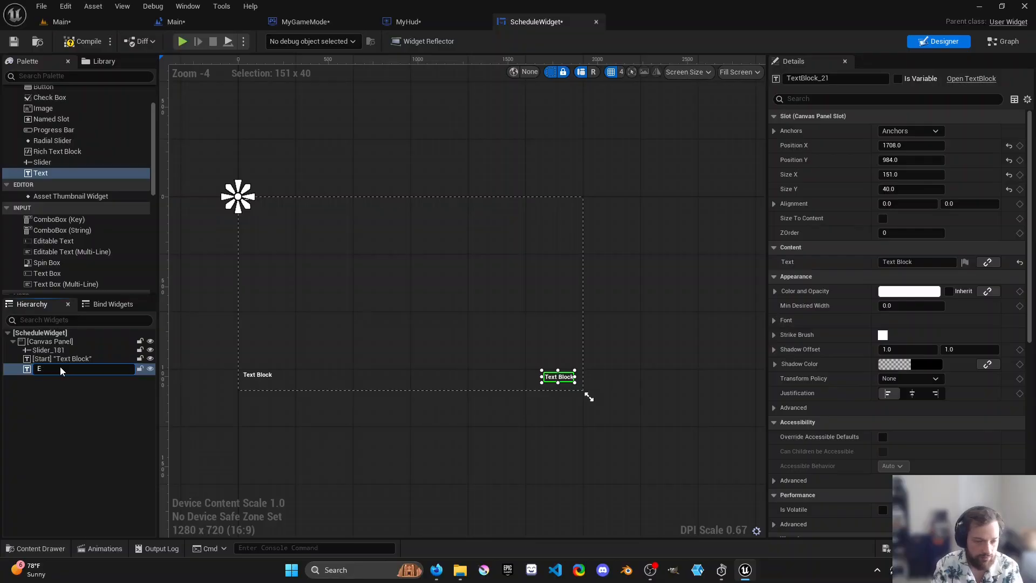
{"action": "type", "text": "End"}
{"action": "key", "text": "Return"}
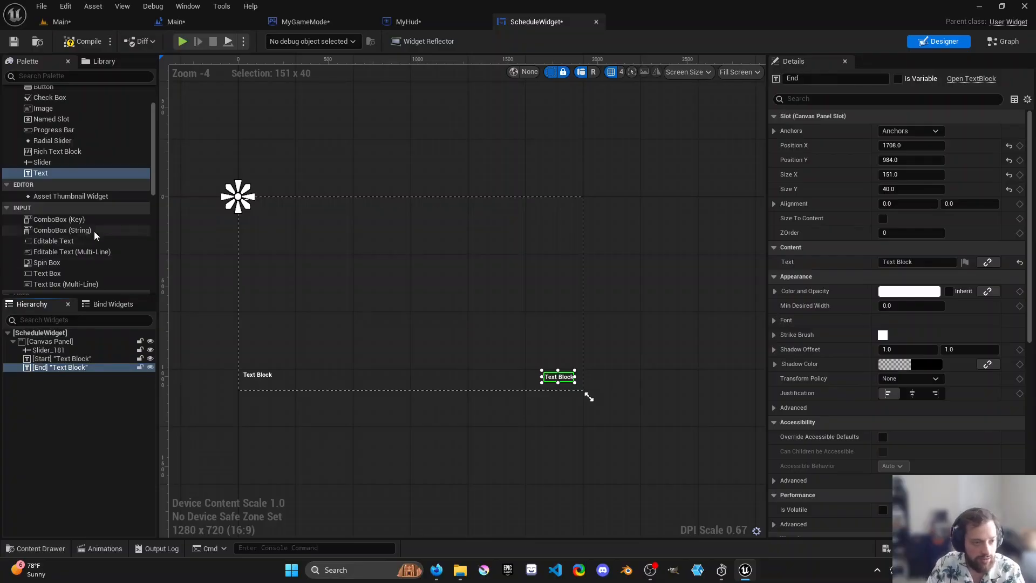
- Place a third Text widget near the canvas's lower centre at about X 868, Y 876 and rename it Current
{"action": "left_click_drag", "start_coordinate": [52, 171], "coordinate": [394, 355]}
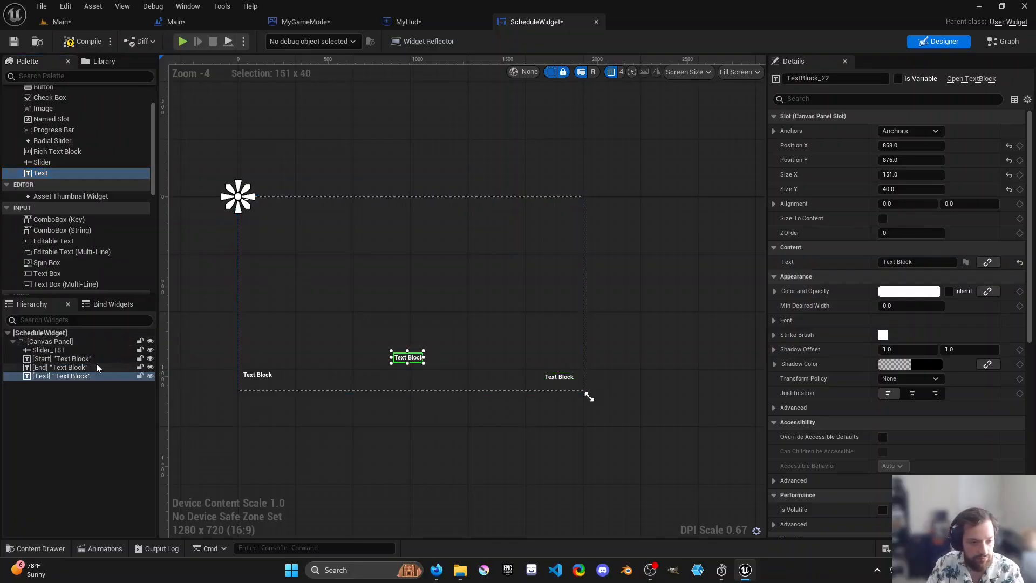
{"action": "double_click", "coordinate": [70, 377]}
{"action": "type", "text": "Curre"}
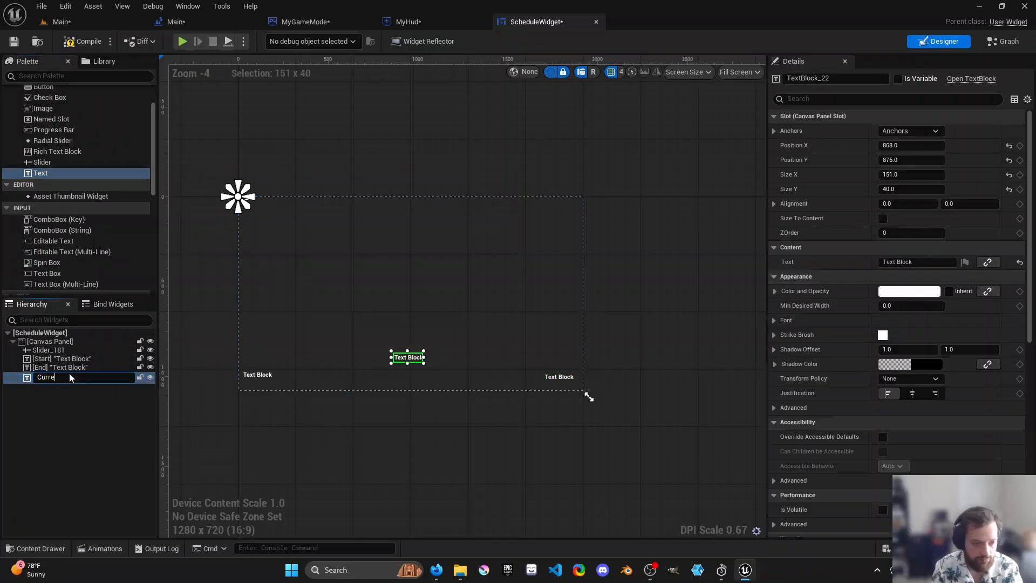
{"action": "type", "text": "nt"}
{"action": "key", "text": "Return"}
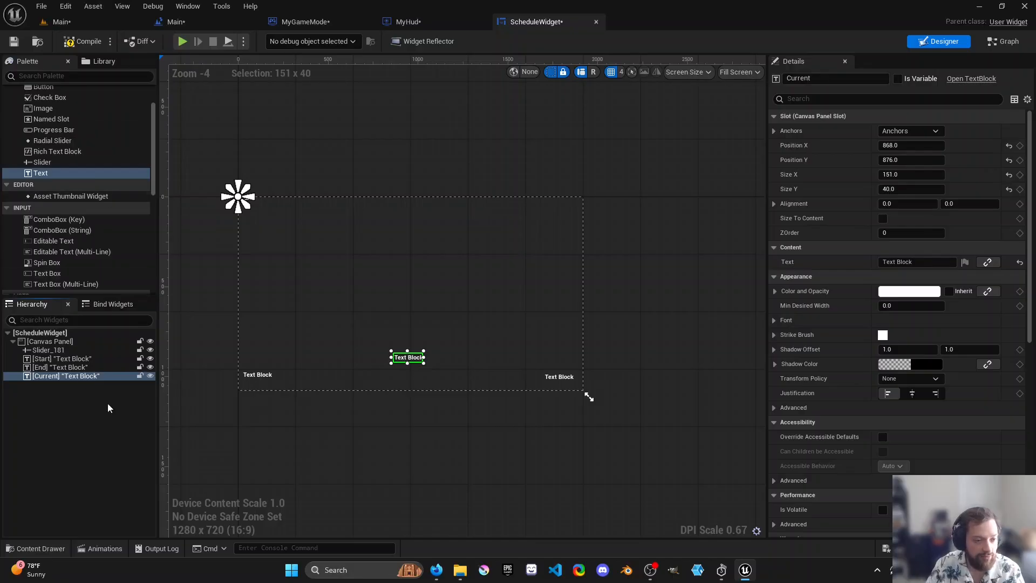
- Move the slider to about X 216, Y 976 and stretch it between the Start and End text blocks, about 1456 wide
{"action": "left_click", "coordinate": [72, 351]}
{"action": "left_click_drag", "start_coordinate": [244, 197], "coordinate": [561, 477]}
{"action": "scroll", "coordinate": [315, 233], "scroll_direction": "up", "scroll_amount": 3}
{"action": "key", "text": "ctrl+z"}
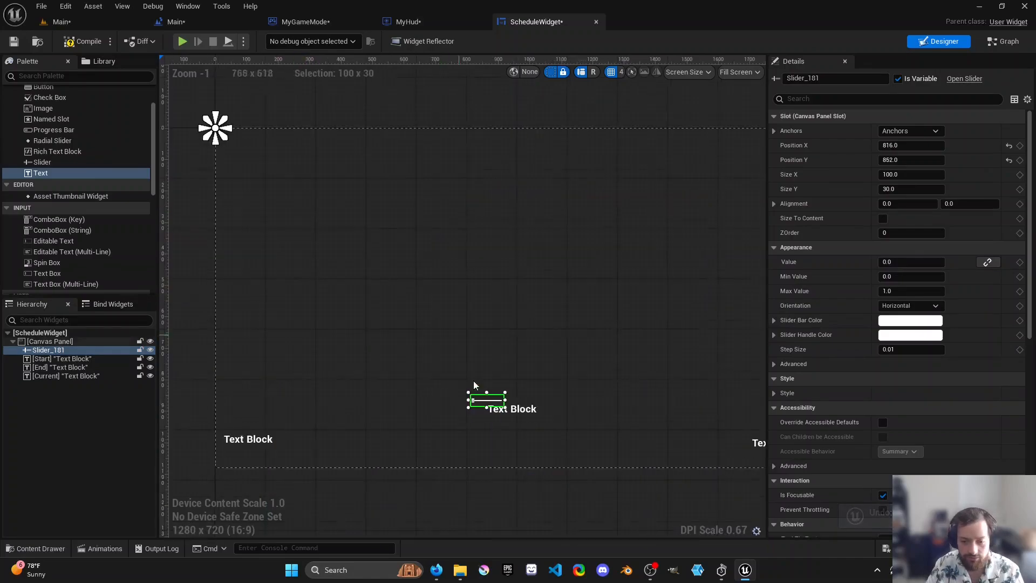
{"action": "left_click_drag", "start_coordinate": [489, 403], "coordinate": [715, 462]}
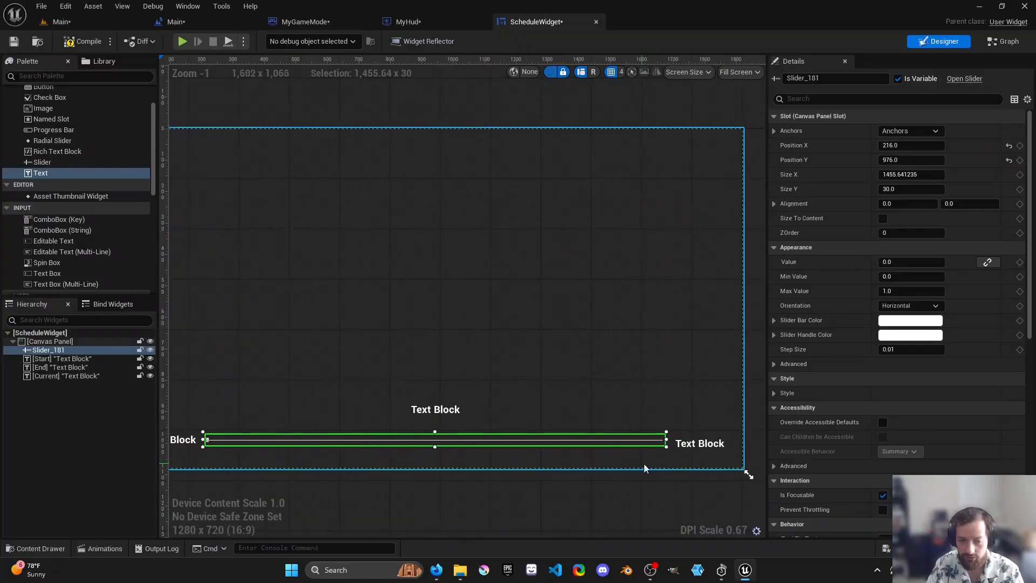
- Move the End text block to about X 1692, Y 972 and the Current text block to about X 876, Y 912
{"action": "left_click", "coordinate": [692, 438]}
{"action": "left_click_drag", "start_coordinate": [691, 441], "coordinate": [693, 444]}
{"action": "right_click_drag", "start_coordinate": [396, 347], "coordinate": [456, 336]}
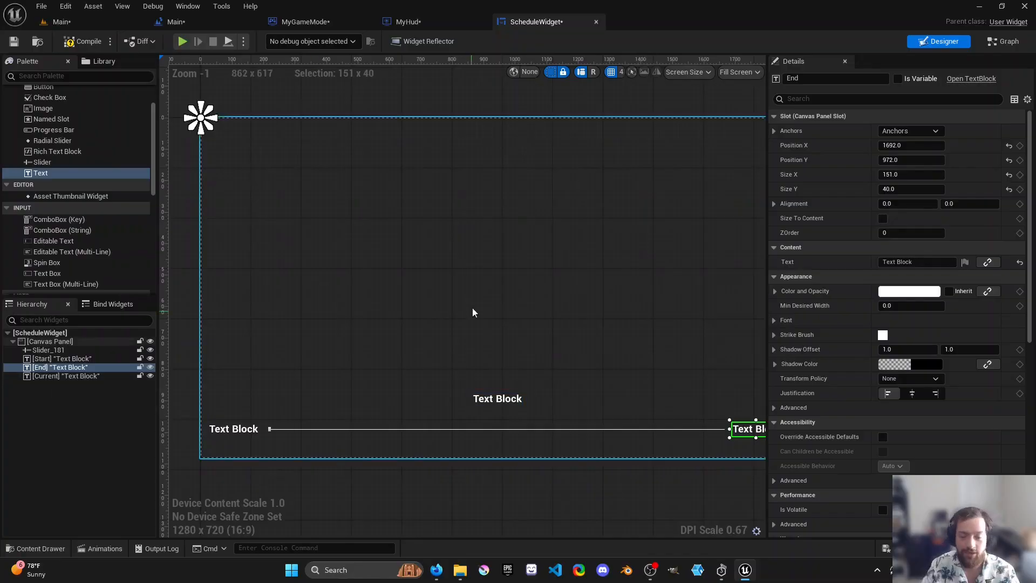
{"action": "right_click_drag", "start_coordinate": [473, 308], "coordinate": [465, 322]}
{"action": "left_click_drag", "start_coordinate": [491, 411], "coordinate": [489, 426]}
- Place a Button before the Current text at about X 728, Y 912, and nest a Text widget reading "Play" inside it
{"action": "scroll", "coordinate": [49, 162], "scroll_direction": "up", "scroll_amount": 3}
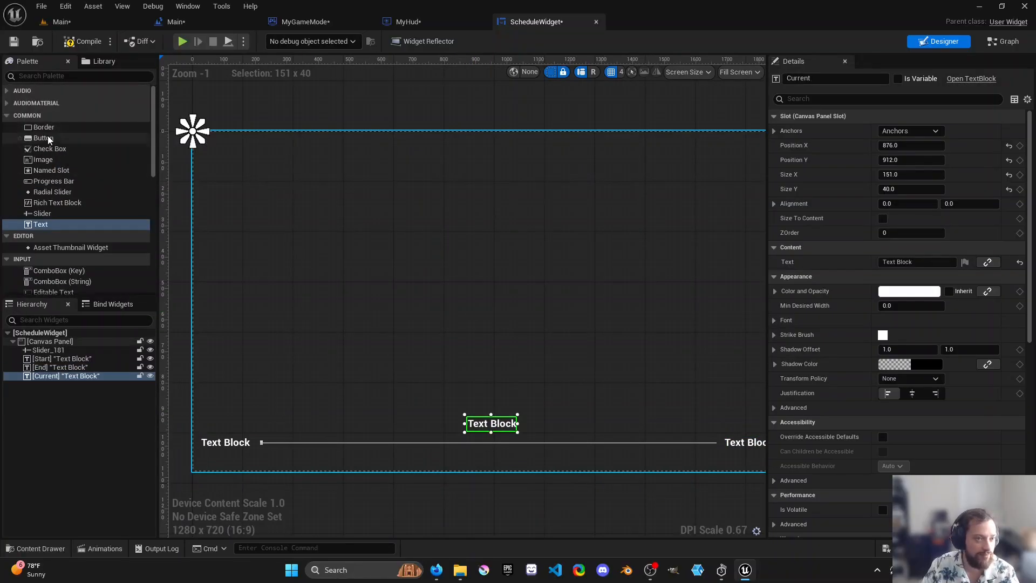
{"action": "left_click_drag", "start_coordinate": [48, 139], "coordinate": [343, 406]}
{"action": "left_click_drag", "start_coordinate": [422, 419], "coordinate": [424, 425]}
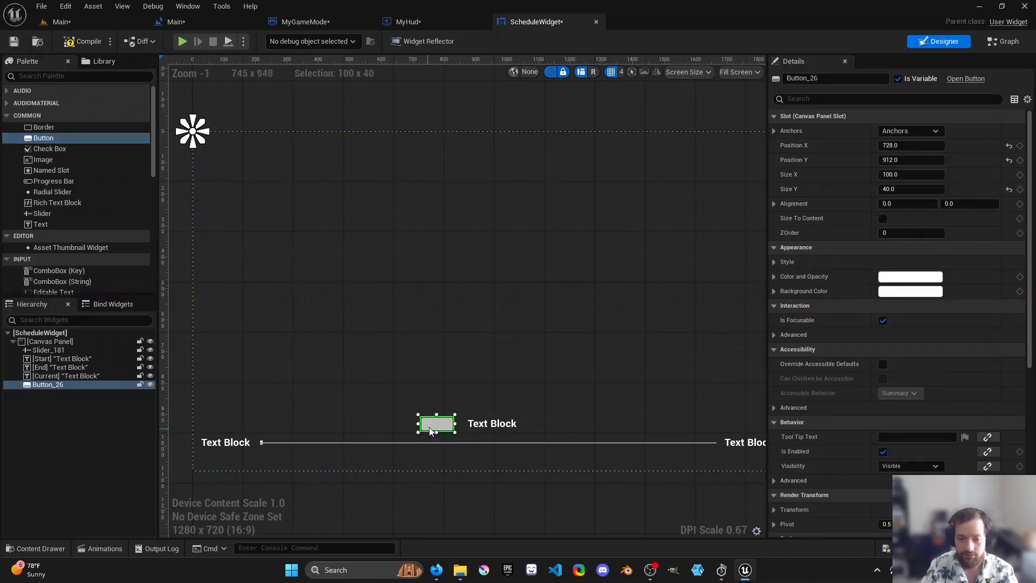
{"action": "left_click_drag", "start_coordinate": [41, 223], "coordinate": [422, 430]}
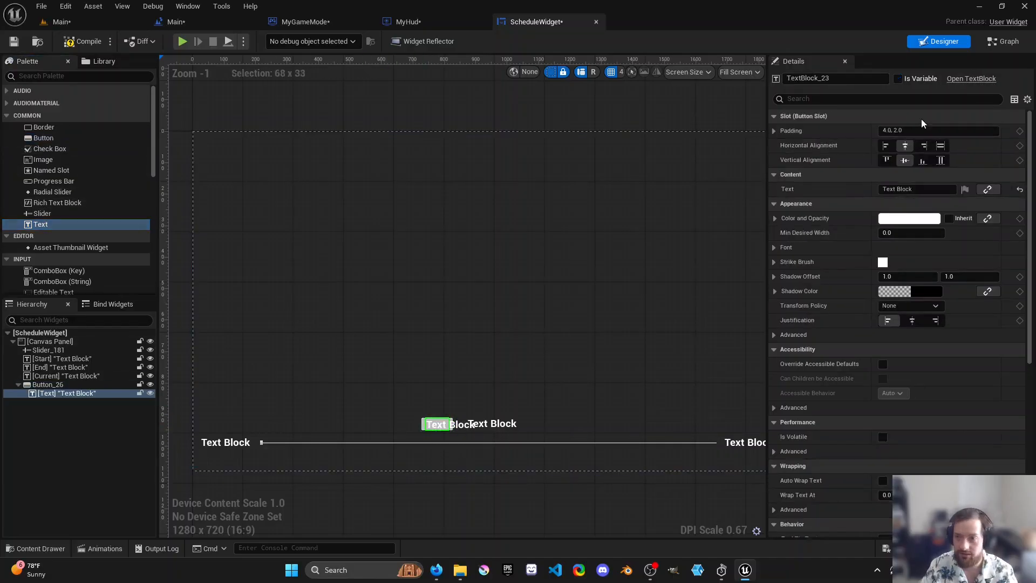
{"action": "left_click", "coordinate": [913, 189]}
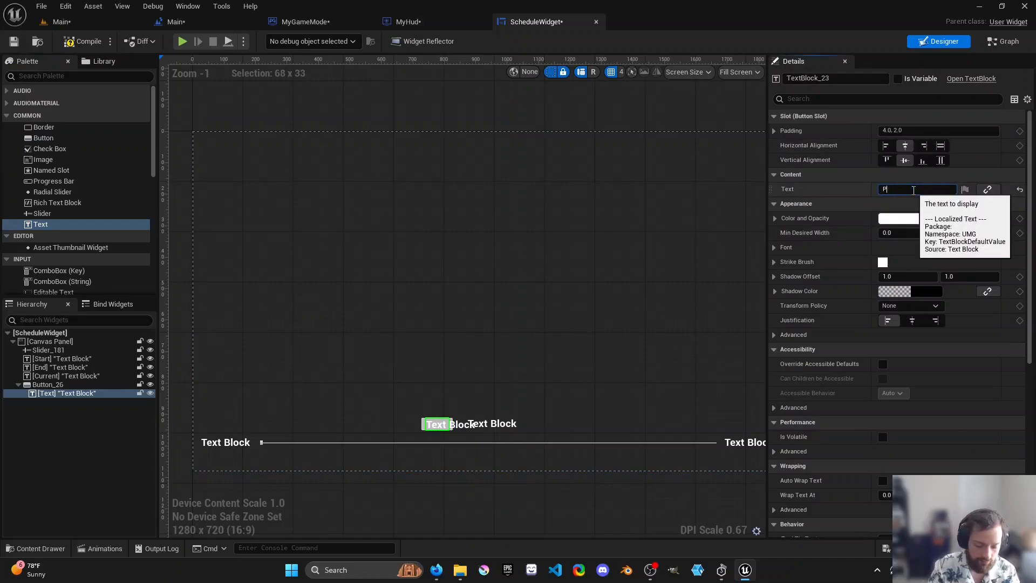
{"action": "type", "text": "Play"}
{"action": "left_click", "coordinate": [709, 212]}
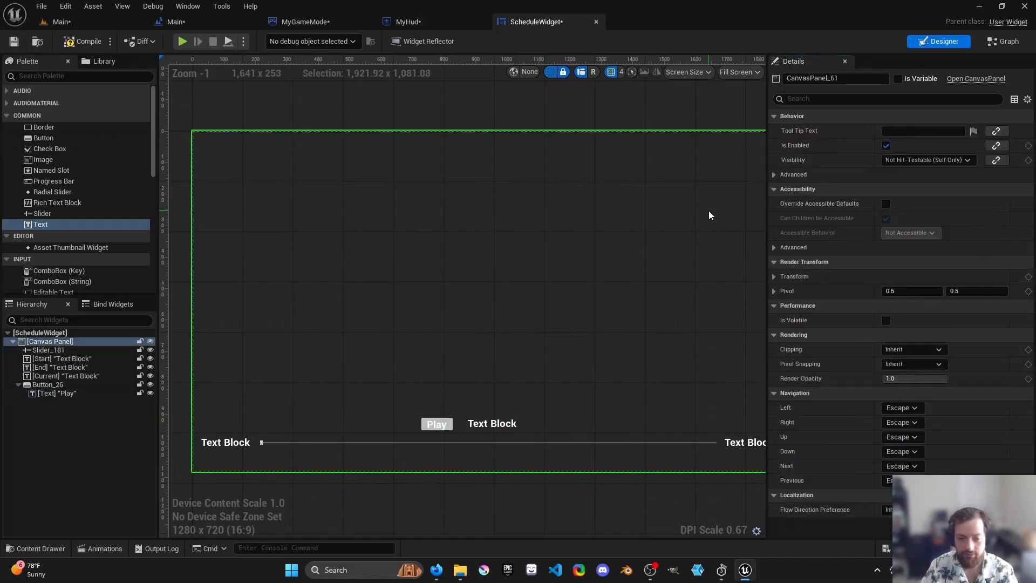
- Rename the Play text's parent button PlayButton
{"action": "left_click", "coordinate": [475, 422]}
{"action": "left_click", "coordinate": [130, 393]}
{"action": "double_click", "coordinate": [69, 385]}
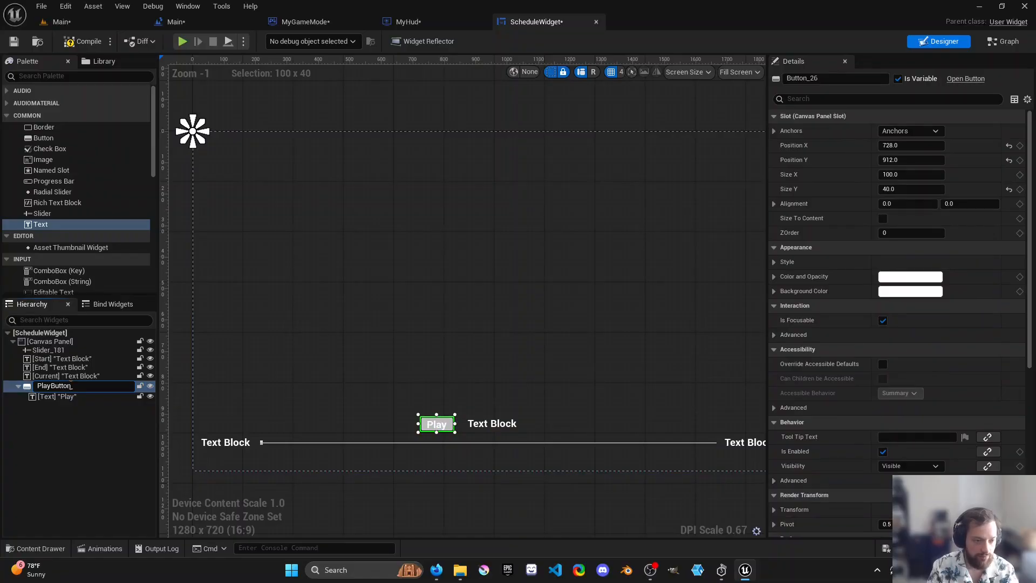
{"action": "key", "text": "Return"}
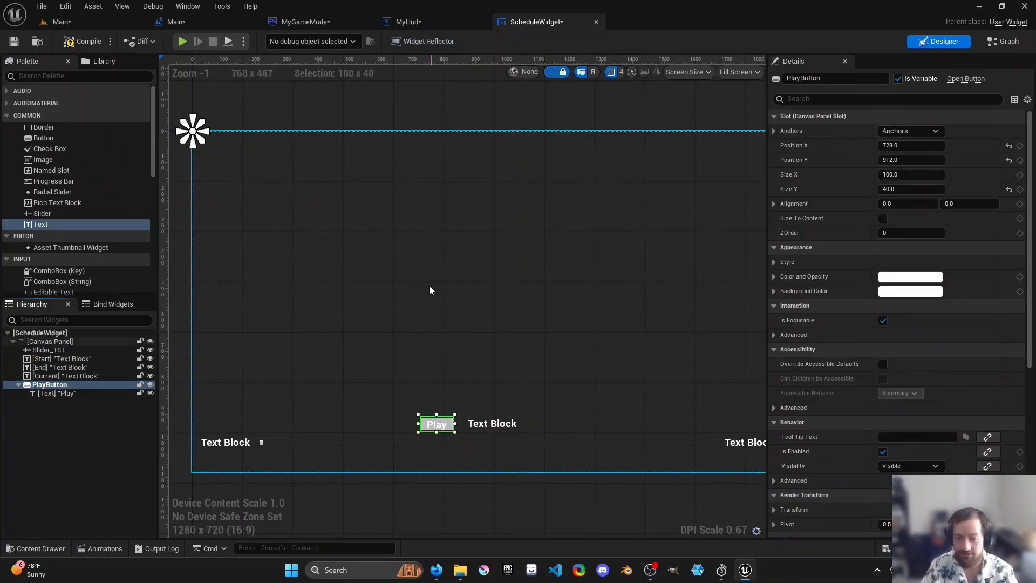
- Open ScheduleWidget's event graph and move the Event Tick node further below Event Construct
{"action": "right_click_drag", "start_coordinate": [426, 299], "coordinate": [437, 298]}
{"action": "left_click", "coordinate": [49, 351]}
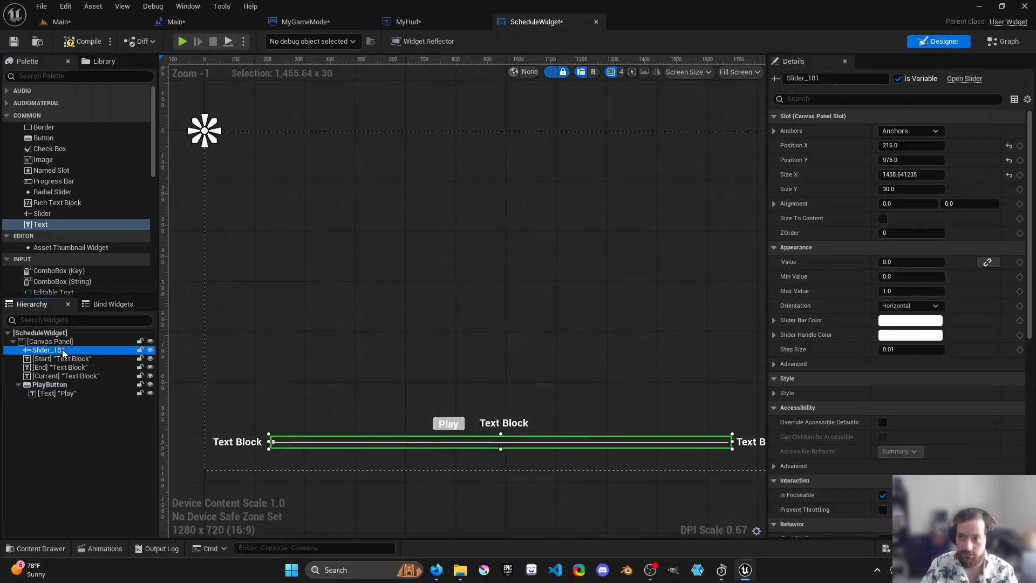
{"action": "right_click_drag", "start_coordinate": [497, 336], "coordinate": [477, 340]}
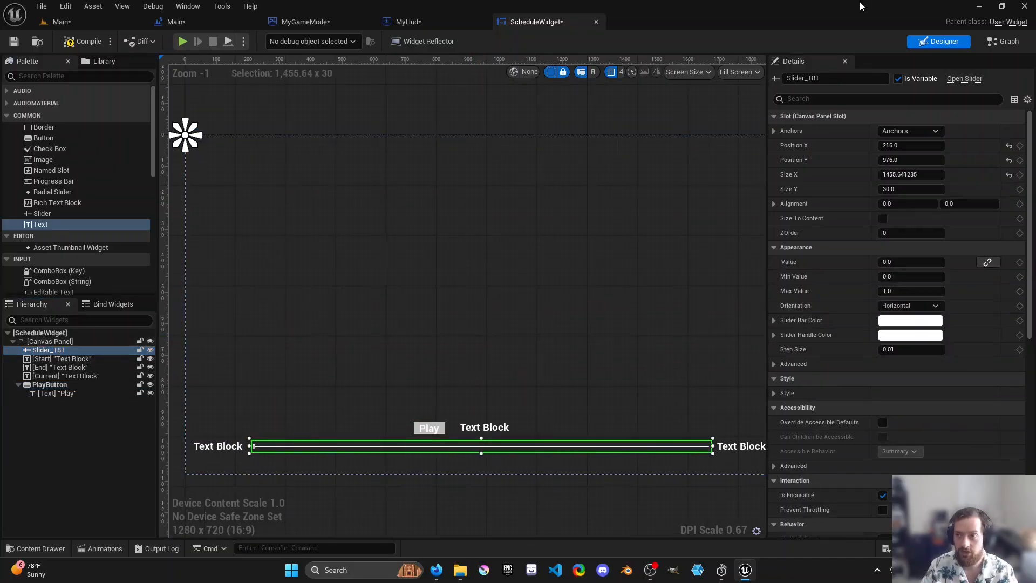
{"action": "left_click", "coordinate": [1003, 41]}
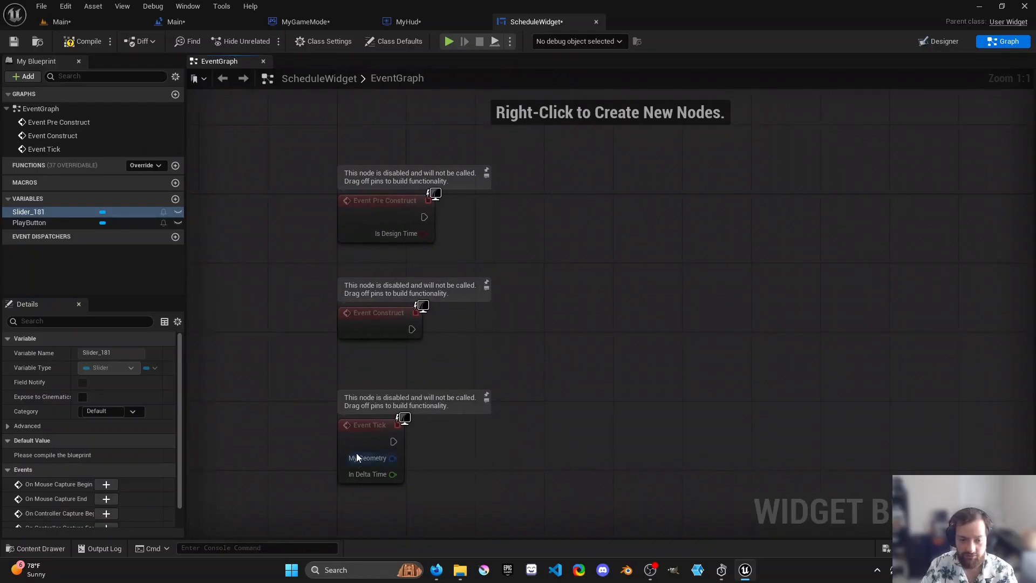
{"action": "left_click_drag", "start_coordinate": [356, 458], "coordinate": [356, 483]}
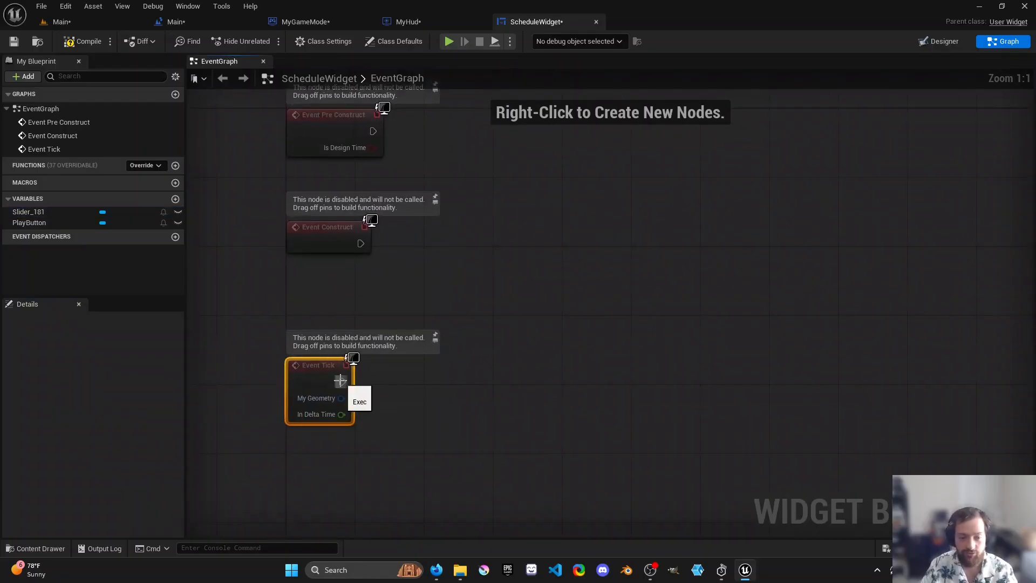
{"action": "right_click_drag", "start_coordinate": [341, 378], "coordinate": [338, 409]}
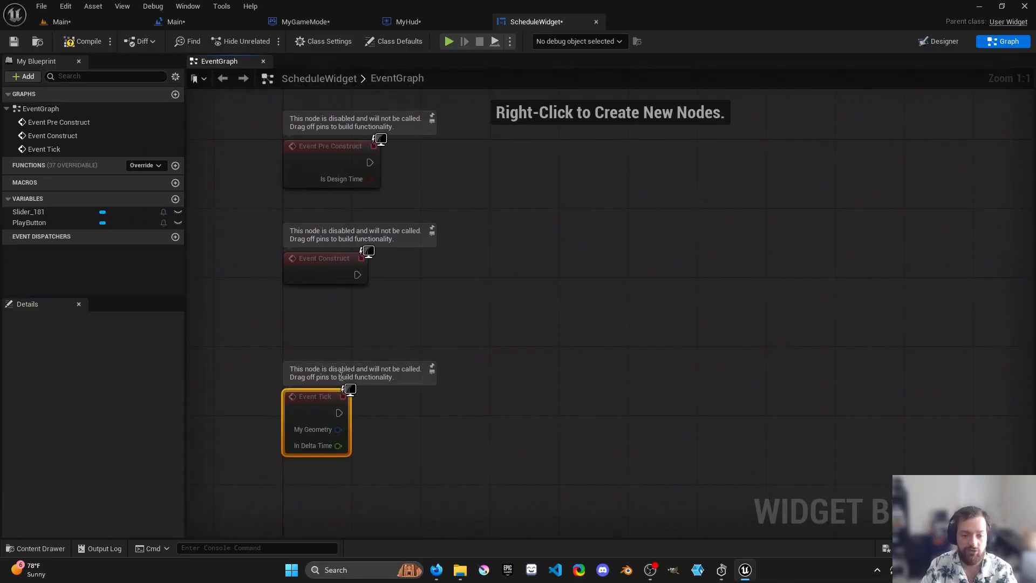
{"action": "left_click_drag", "start_coordinate": [328, 396], "coordinate": [326, 431]}
{"action": "right_click_drag", "start_coordinate": [356, 428], "coordinate": [349, 454]}
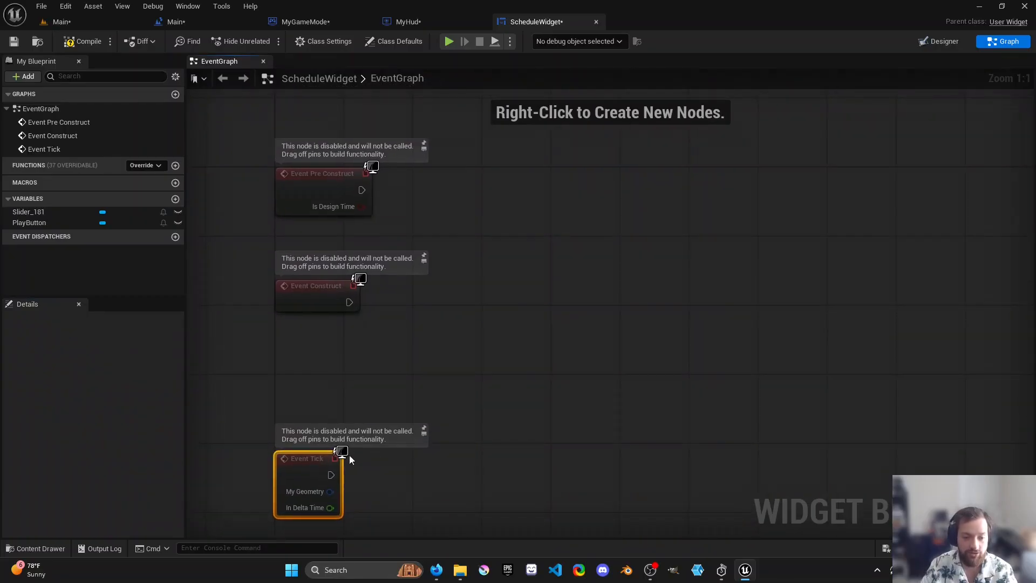
{"action": "right_click_drag", "start_coordinate": [417, 408], "coordinate": [393, 384]}
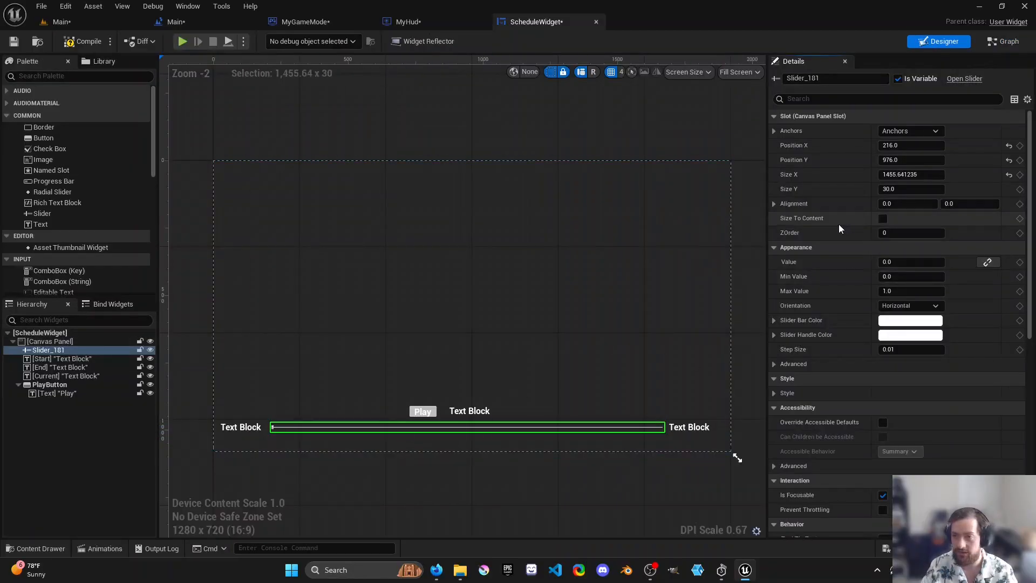
- Return to the widget designer and expose the Start text block as a variable
{"action": "left_click", "coordinate": [49, 358]}
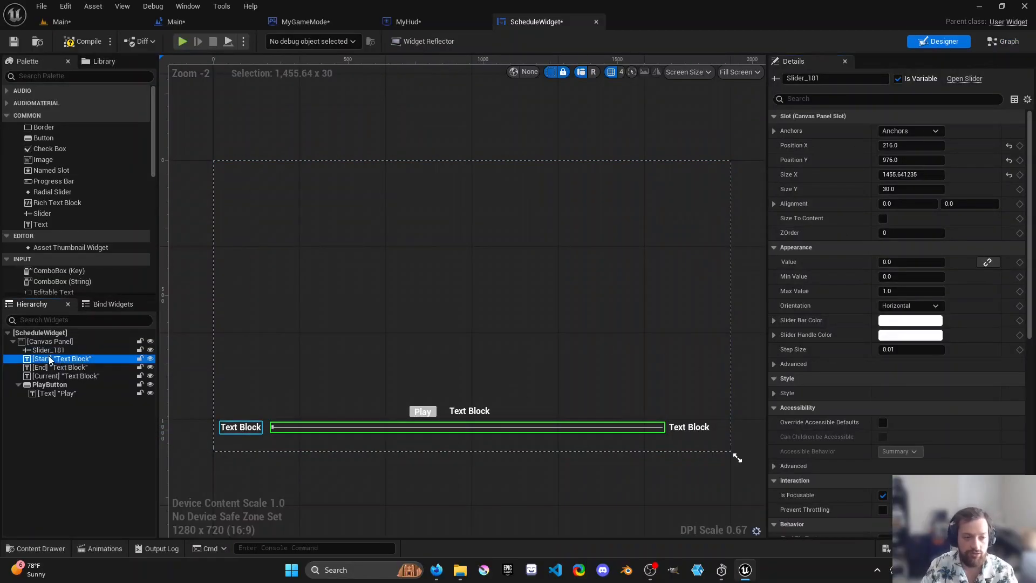
{"action": "left_click", "coordinate": [904, 78]}
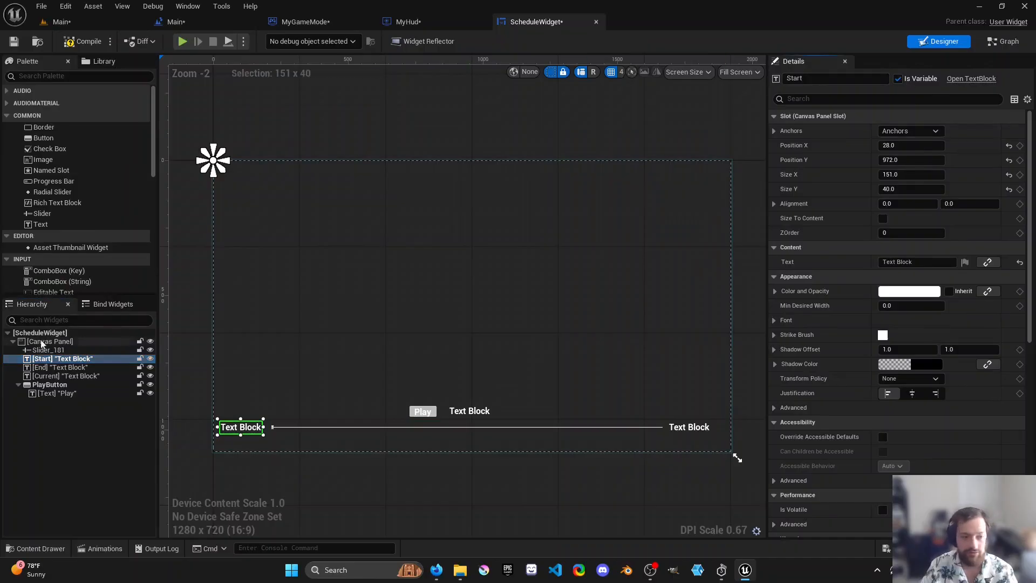
- Expose the End and Current text blocks as variables
{"action": "left_click", "coordinate": [59, 367]}
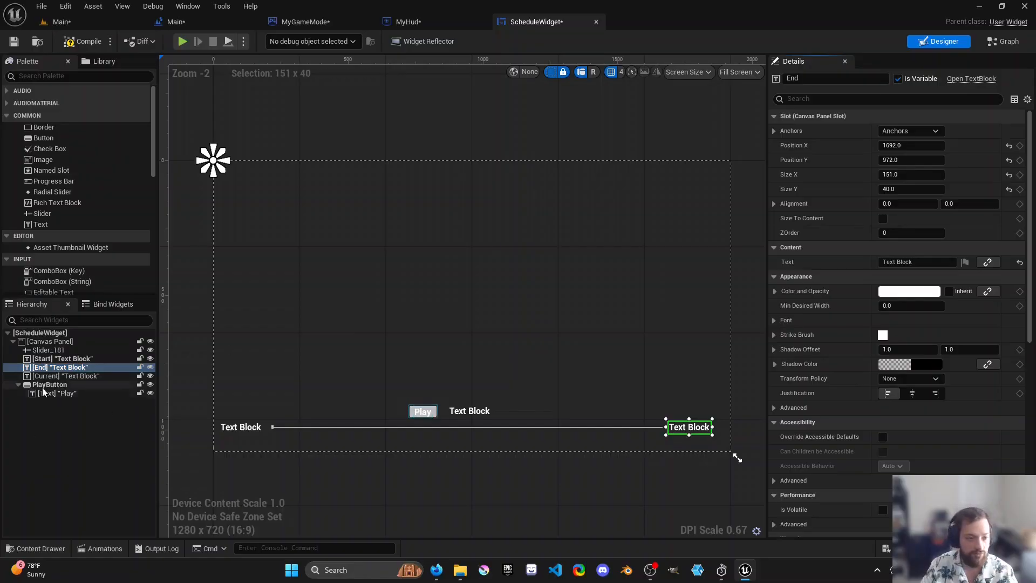
{"action": "left_click", "coordinate": [59, 375]}
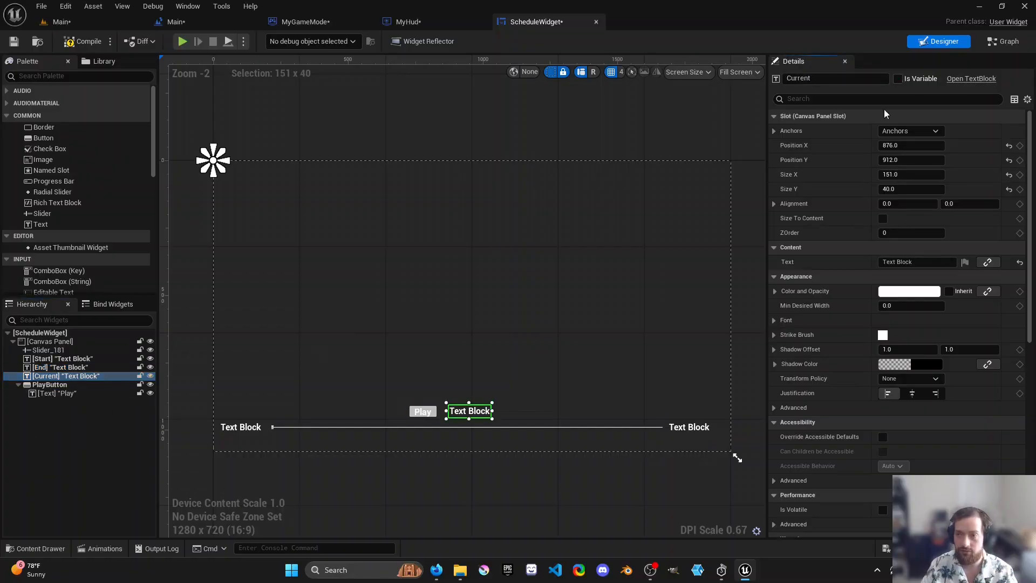
{"action": "left_click", "coordinate": [897, 79]}
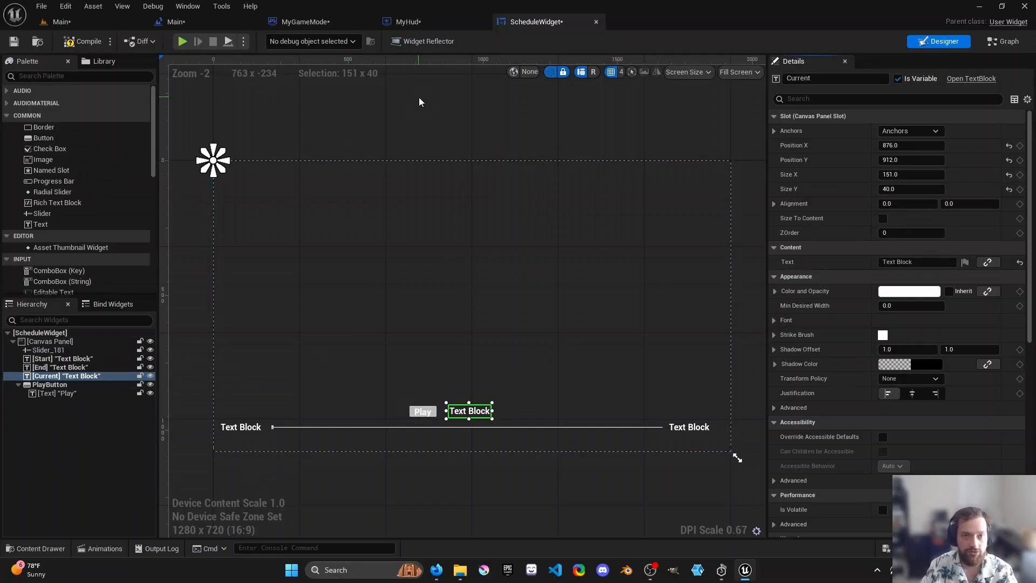
{"action": "left_click", "coordinate": [175, 21]}
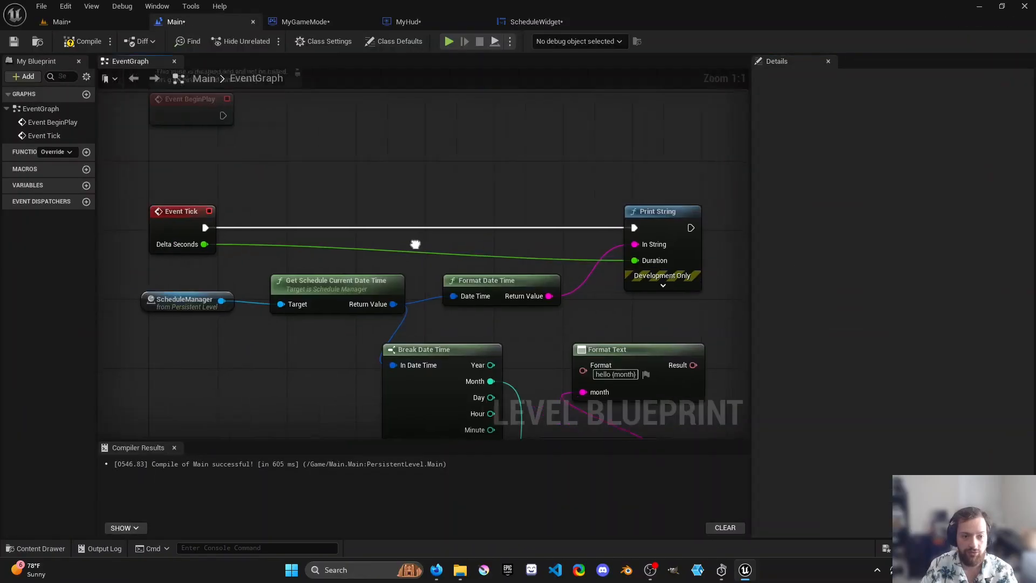
{"action": "left_click", "coordinate": [61, 22]}
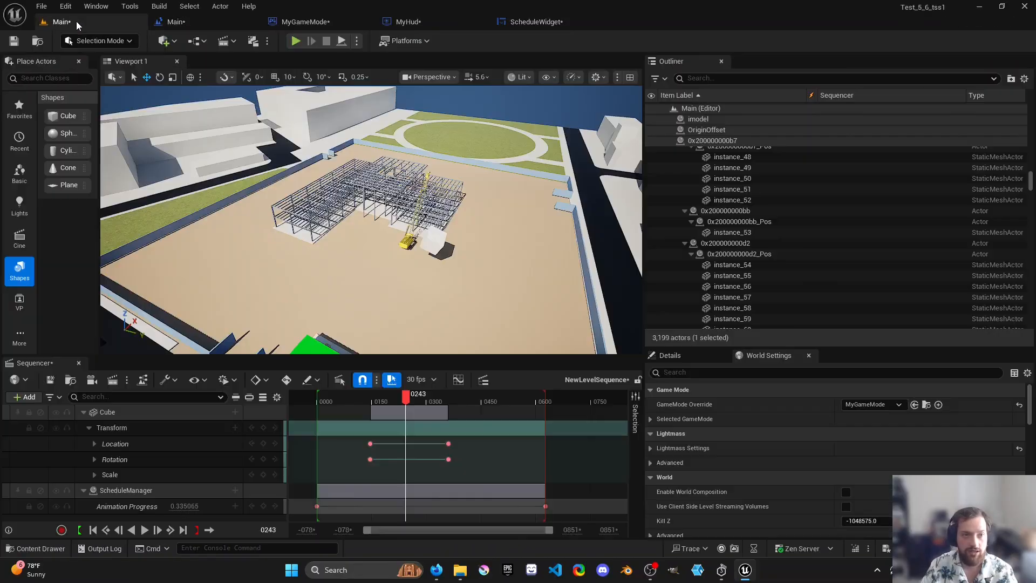
{"action": "left_click", "coordinate": [408, 21]}
{"action": "left_click", "coordinate": [536, 21]}
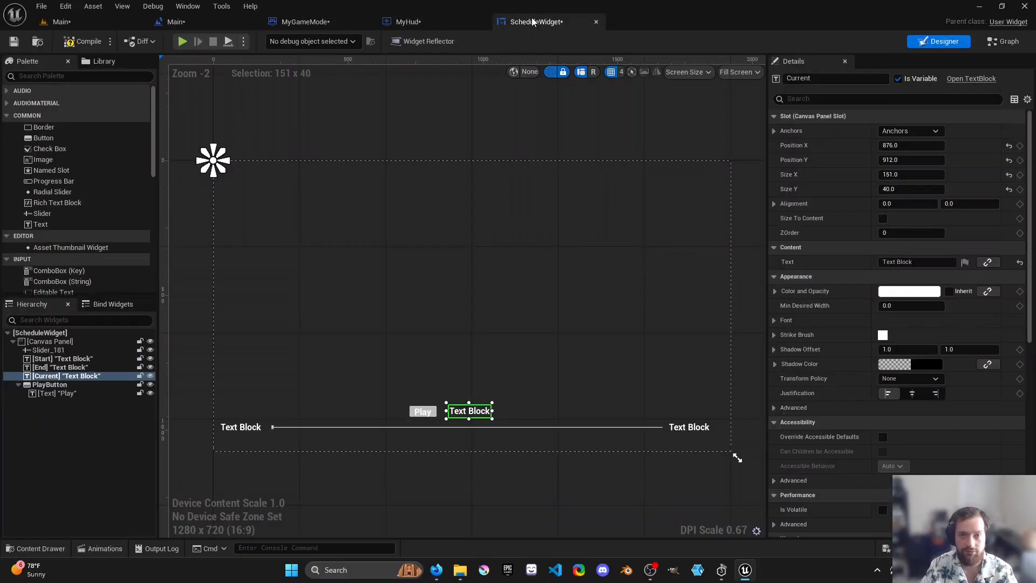
{"action": "right_click_drag", "start_coordinate": [291, 293], "coordinate": [332, 263]}
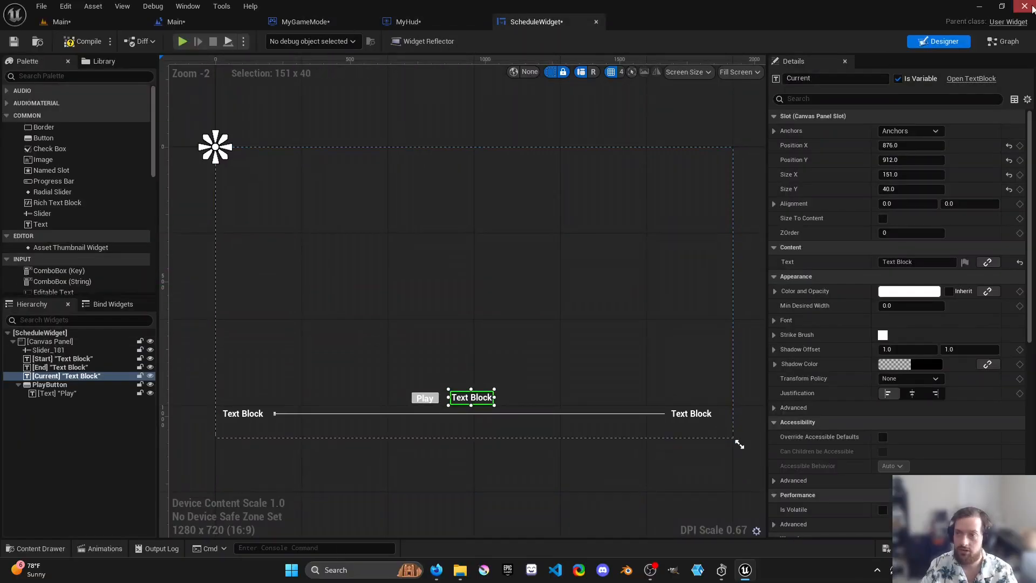
- In ScheduleWidget's event graph, run Get All Actors Of Class from Event Construct with class Schedule Manager, and align the node with the event
{"action": "left_click", "coordinate": [1003, 41]}
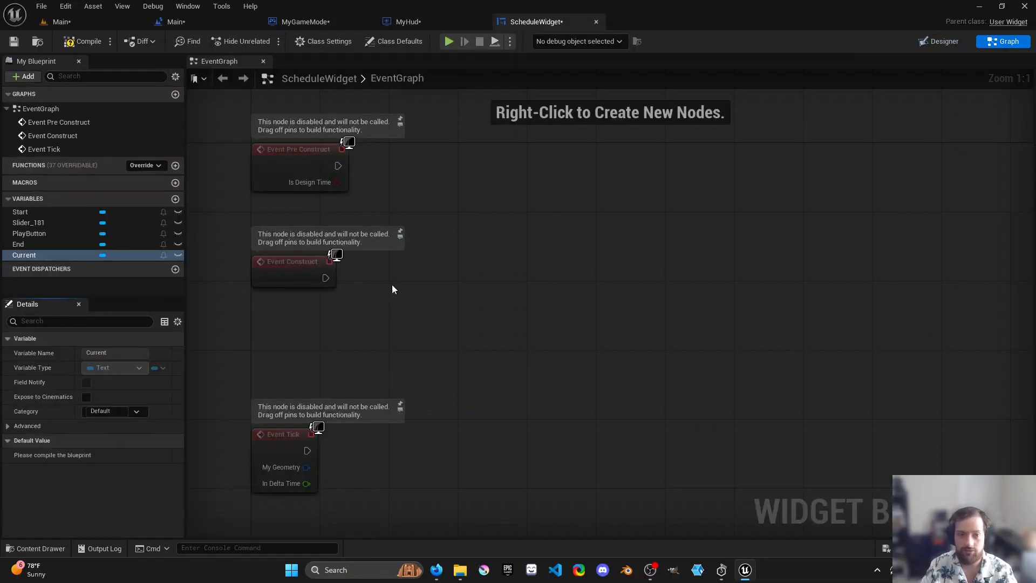
{"action": "left_click_drag", "start_coordinate": [386, 309], "coordinate": [387, 308]}
{"action": "type", "text": "get all actors"}
{"action": "key", "text": "Return"}
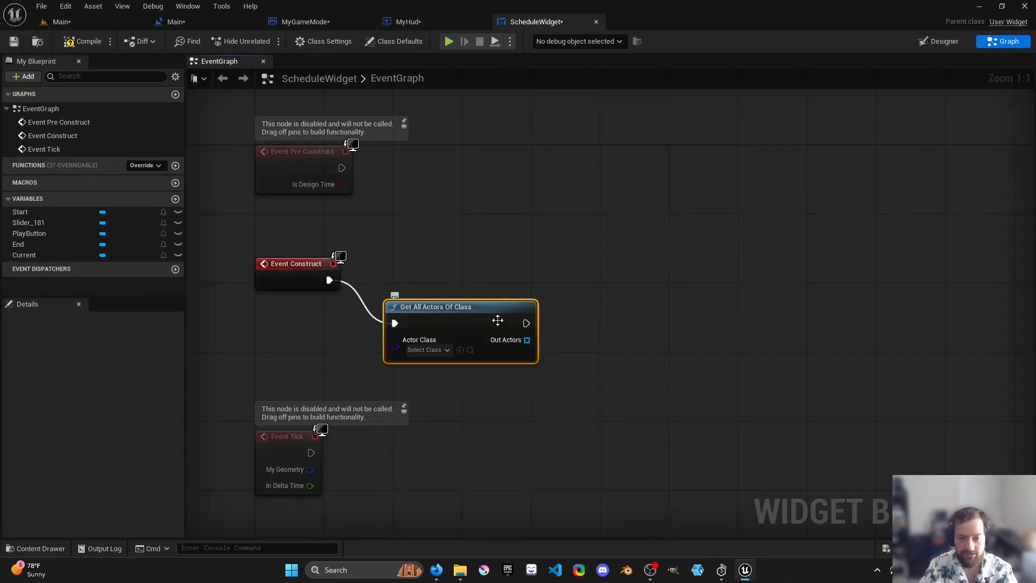
{"action": "left_click", "coordinate": [424, 351]}
{"action": "type", "text": "scheduyl"}
{"action": "key", "text": "BackSpace"}
{"action": "key", "text": "BackSpace"}
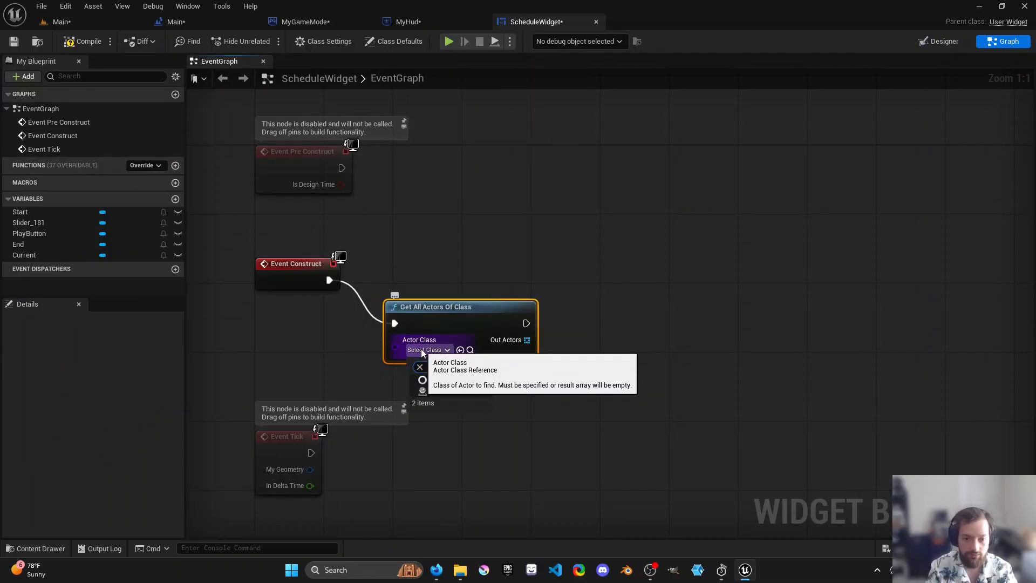
{"action": "left_click", "coordinate": [450, 389]}
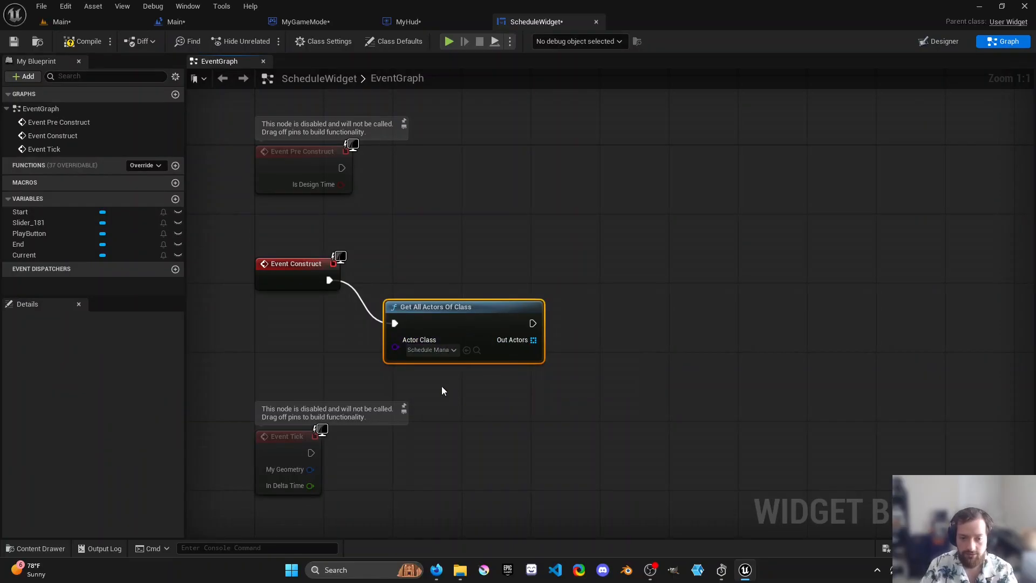
{"action": "left_click_drag", "start_coordinate": [467, 323], "coordinate": [467, 280]}
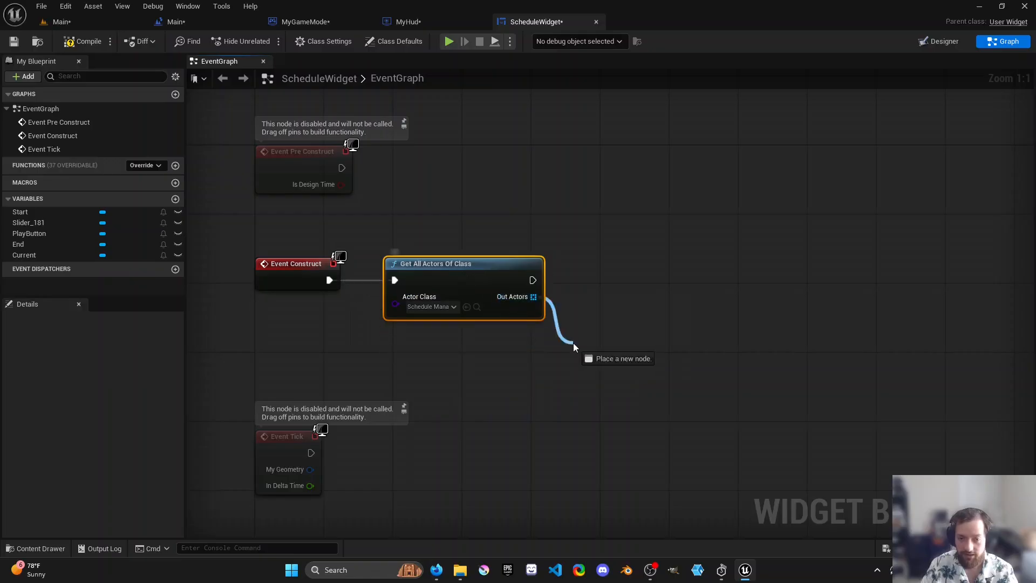
- Get the element at index 0 of the Out Actors array and place the node just below Get All Actors Of Class
{"action": "left_click_drag", "start_coordinate": [563, 338], "coordinate": [574, 342]}
{"action": "type", "text": "get"}
{"action": "left_click", "coordinate": [629, 244]}
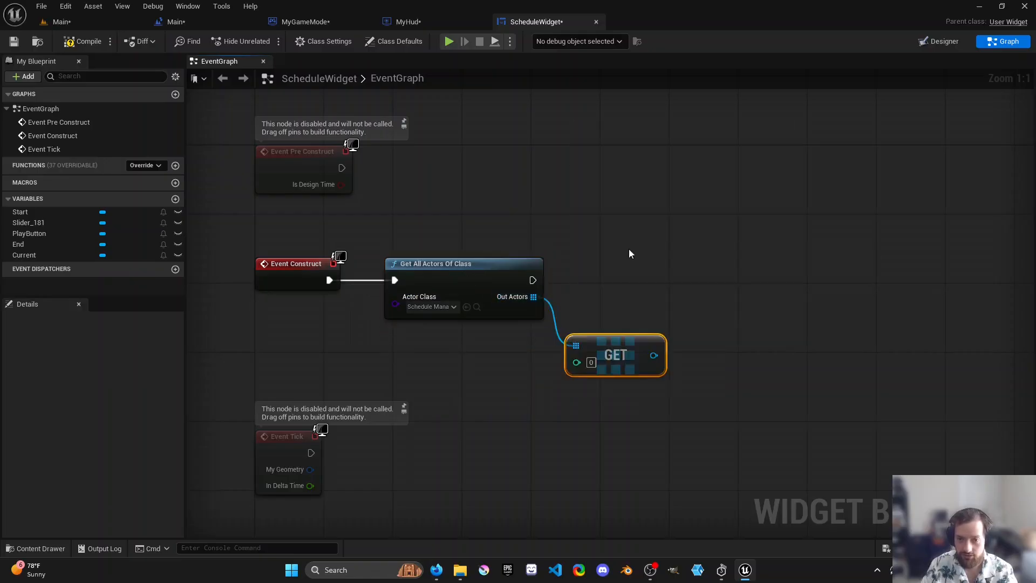
{"action": "left_click_drag", "start_coordinate": [598, 360], "coordinate": [597, 342]}
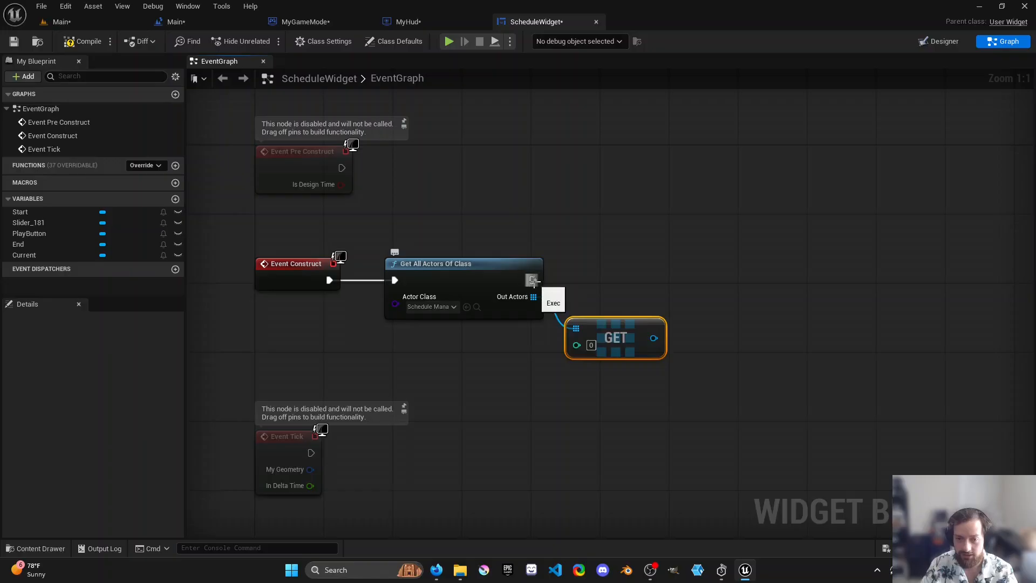
{"action": "left_click_drag", "start_coordinate": [522, 283], "coordinate": [474, 280]}
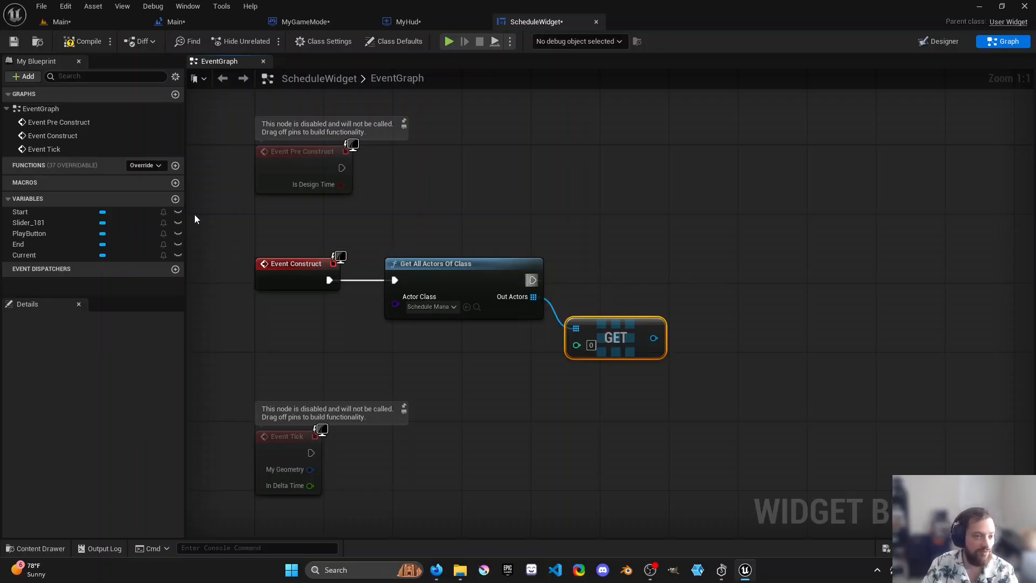
- Add a variable named ScheduleManager with the type Schedule Manager object reference
{"action": "left_click", "coordinate": [176, 198]}
{"action": "type", "text": "ScheduleManager"}
{"action": "key", "text": "Return"}
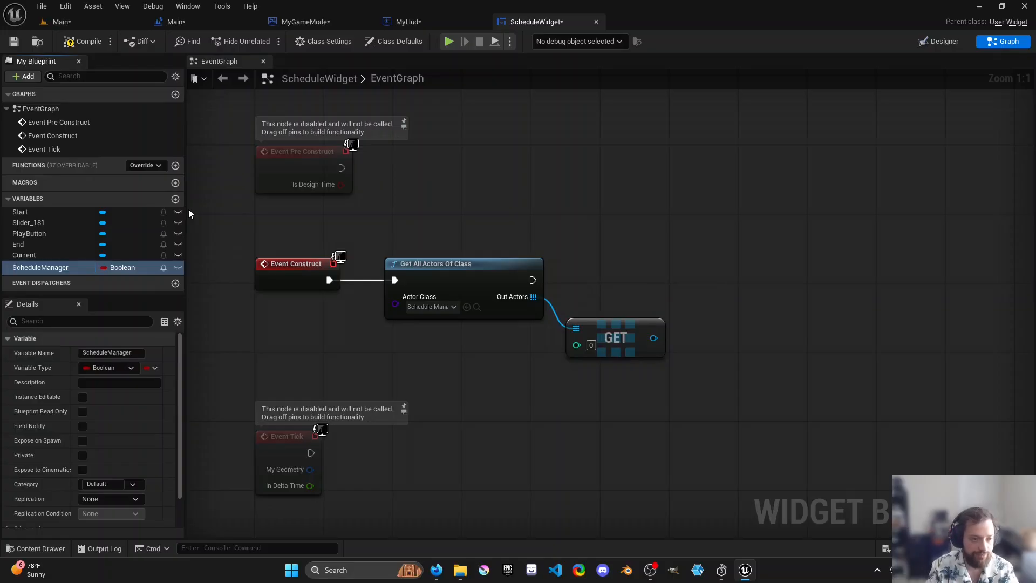
{"action": "left_click", "coordinate": [124, 267]}
{"action": "type", "text": "ScheduleMan"}
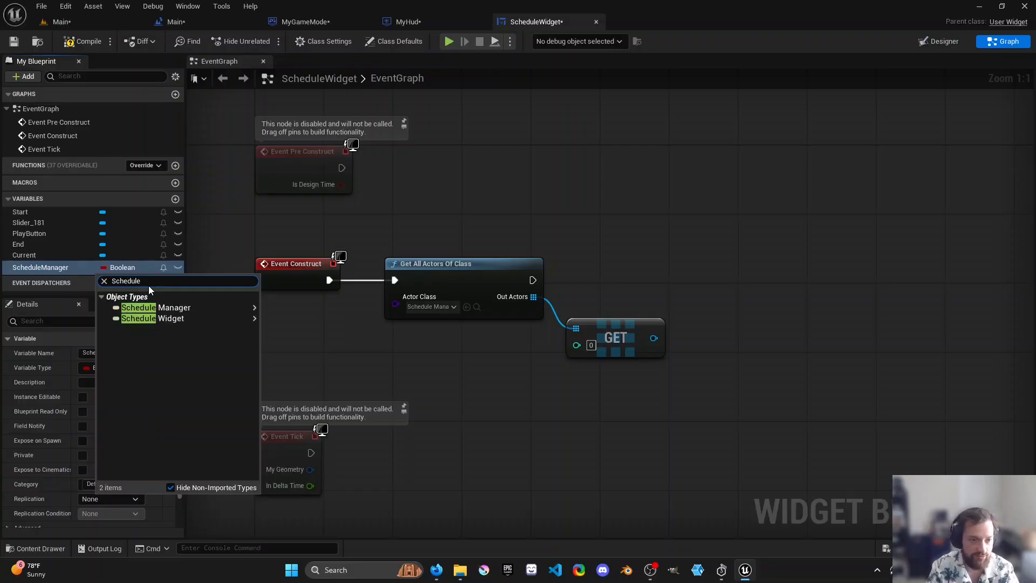
{"action": "mouse_move", "coordinate": [154, 307]}
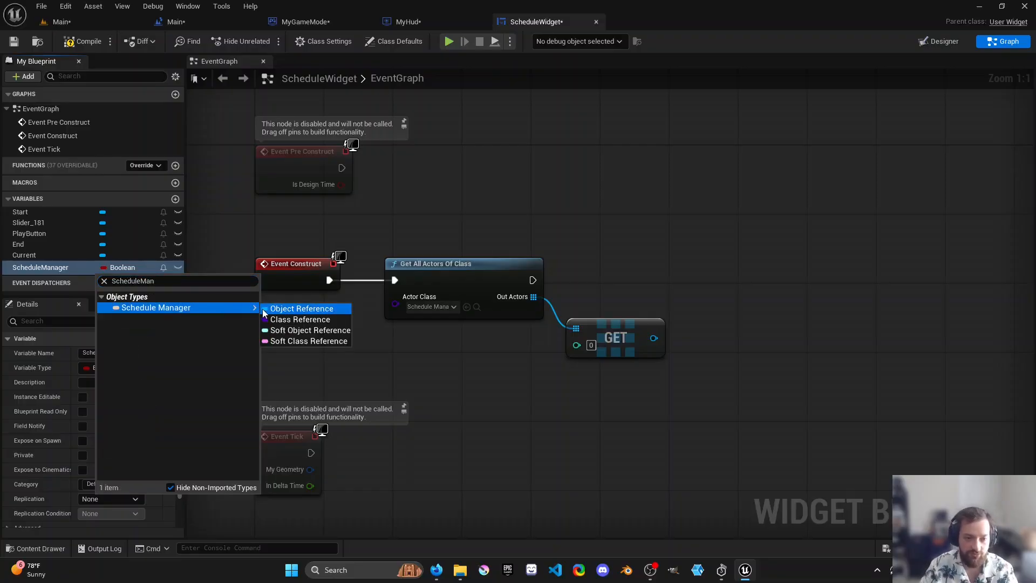
{"action": "left_click", "coordinate": [301, 309]}
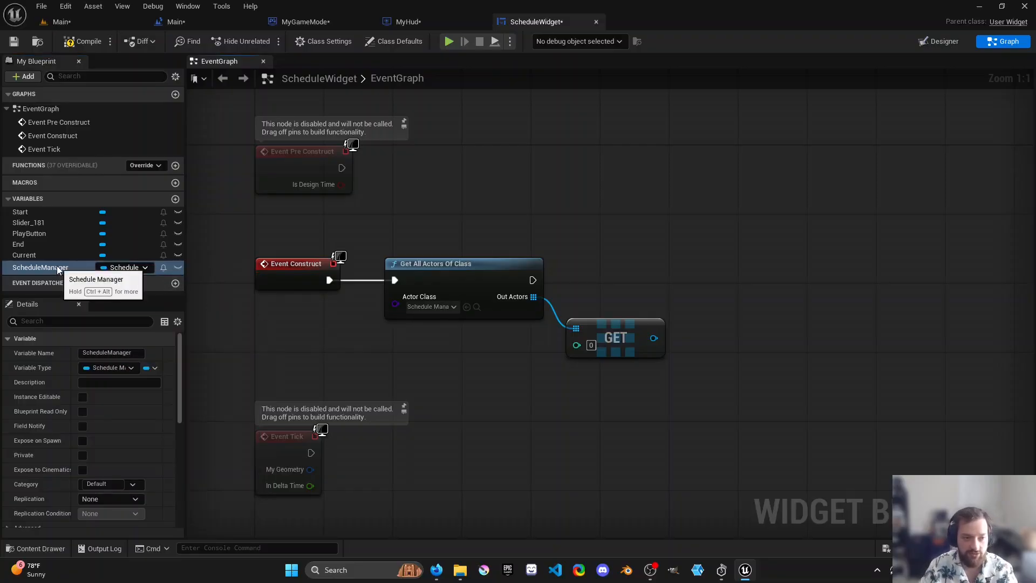
- Place a Set node for ScheduleManager, run it after Get All Actors Of Class, and feed it the retrieved array element
{"action": "left_click_drag", "start_coordinate": [53, 273], "coordinate": [750, 304]}
{"action": "left_click", "coordinate": [787, 332]}
{"action": "left_click_drag", "start_coordinate": [532, 280], "coordinate": [758, 306]}
{"action": "left_click_drag", "start_coordinate": [653, 338], "coordinate": [726, 287]}
- Get Scene Data from the Set node's Schedule Manager output and place the node just below it
{"action": "right_click_drag", "start_coordinate": [789, 350], "coordinate": [583, 365]}
{"action": "left_click_drag", "start_coordinate": [576, 311], "coordinate": [660, 386]}
{"action": "type", "text": "scene data"}
{"action": "key", "text": "Return"}
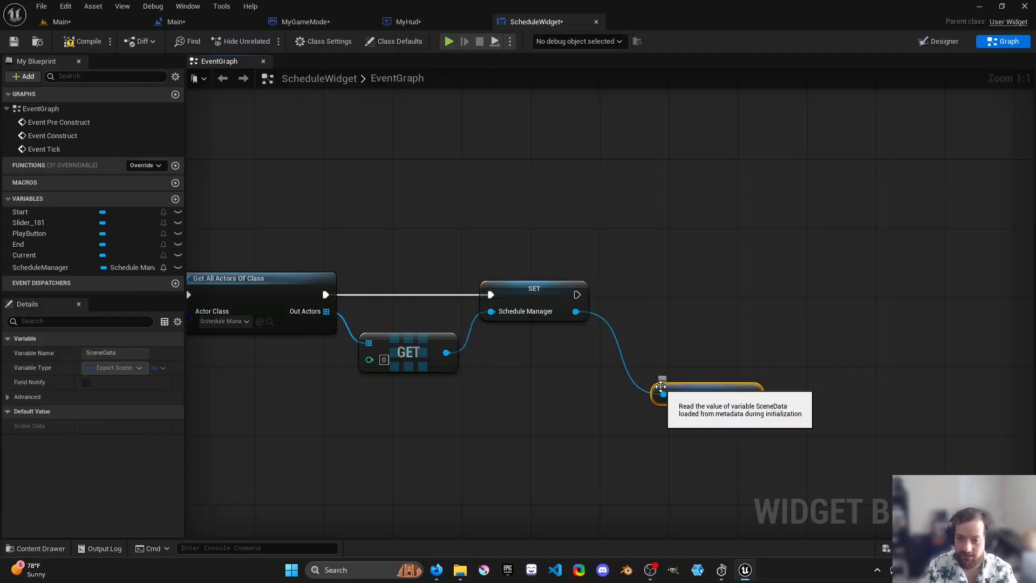
{"action": "left_click_drag", "start_coordinate": [661, 386], "coordinate": [604, 352]}
{"action": "right_click_drag", "start_coordinate": [702, 357], "coordinate": [641, 354]}
{"action": "left_click_drag", "start_coordinate": [640, 354], "coordinate": [662, 365]}
{"action": "type", "text": "brea"}
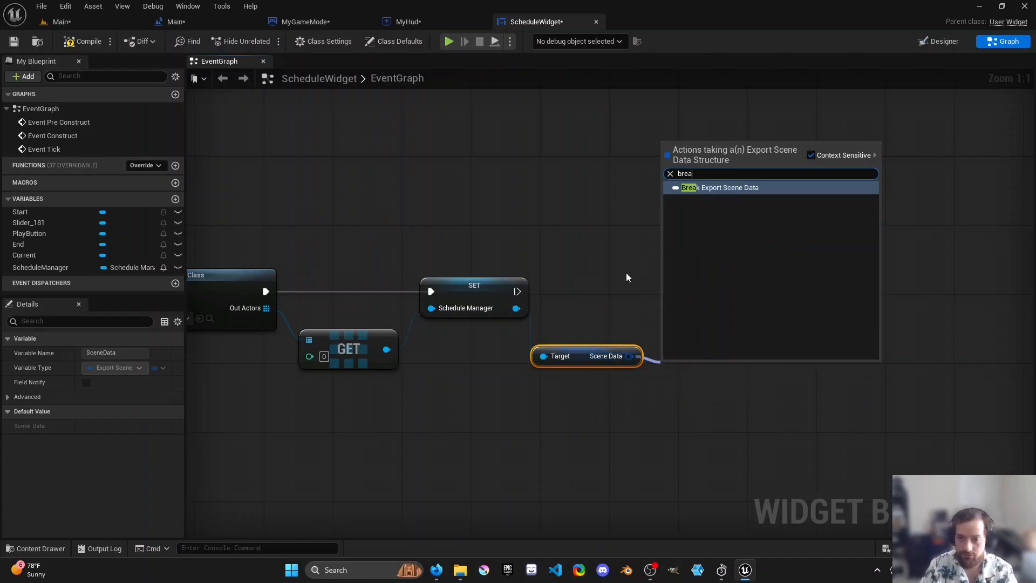
{"action": "left_click", "coordinate": [642, 267]}
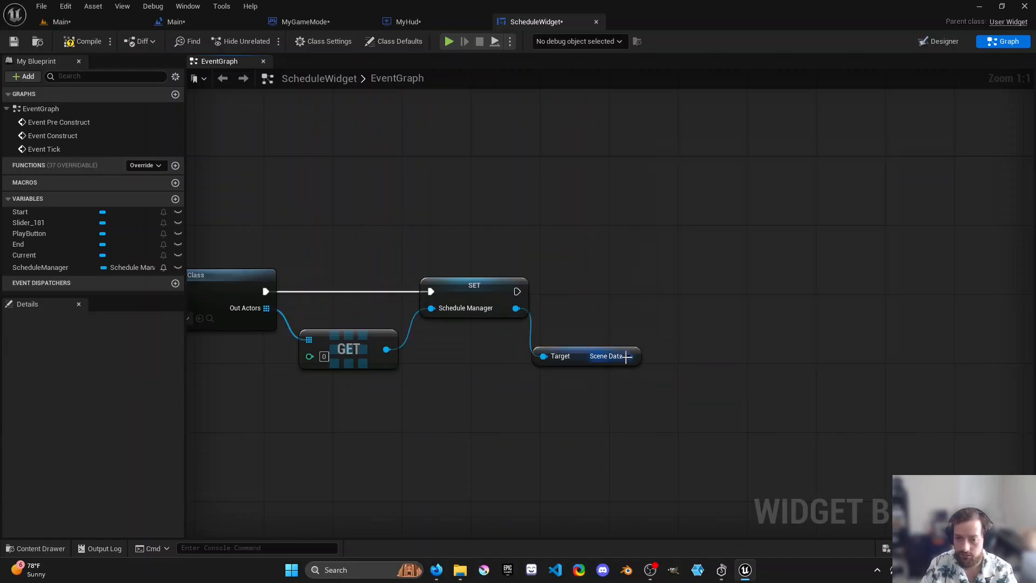
{"action": "left_click_drag", "start_coordinate": [625, 357], "coordinate": [702, 351]}
{"action": "left_click", "coordinate": [732, 245]}
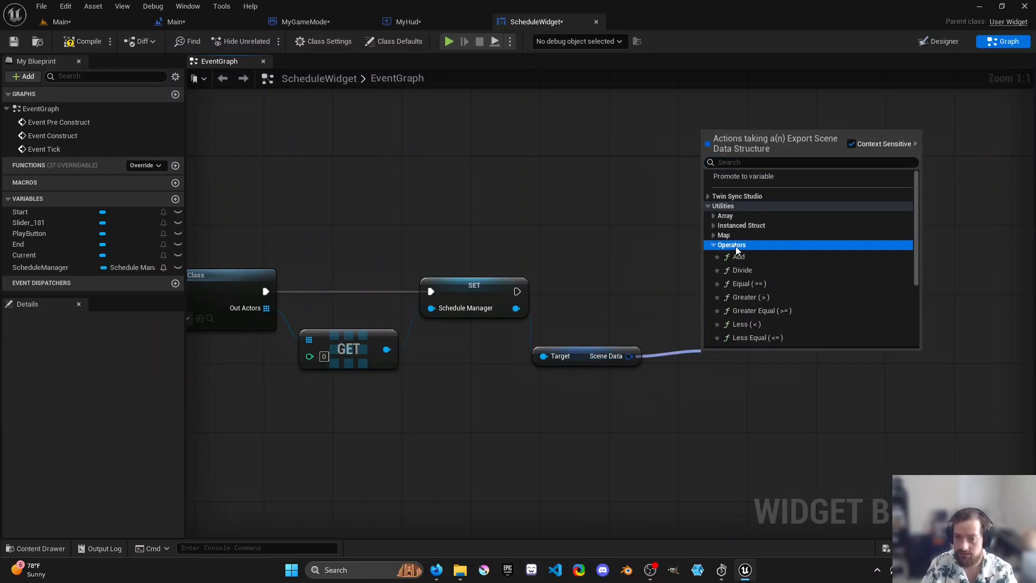
{"action": "left_click", "coordinate": [641, 263]}
{"action": "right_click", "coordinate": [702, 309]}
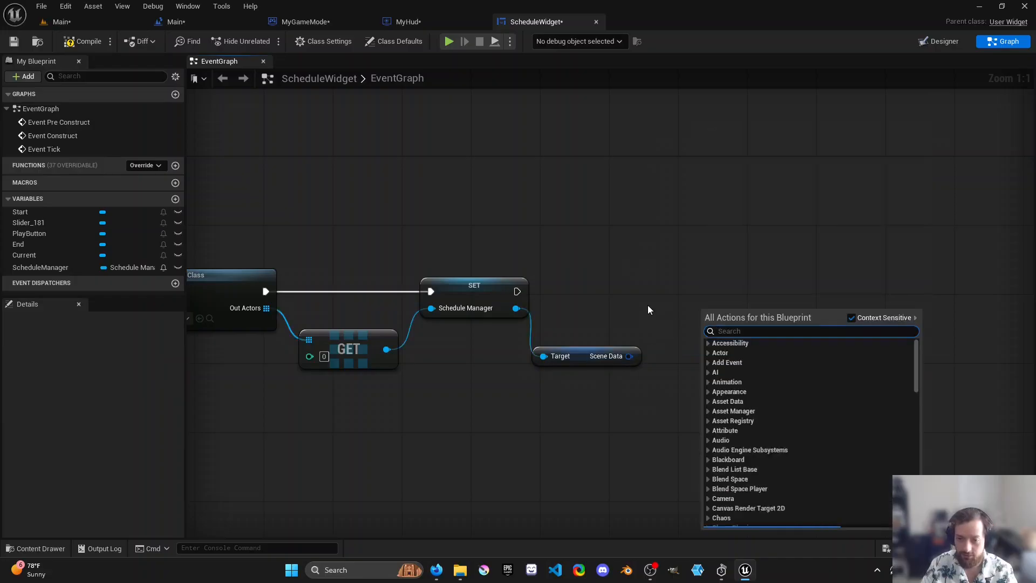
{"action": "left_click", "coordinate": [649, 308]}
- Split Scene Data with a Break Export Scene Data node, place it beside the getter, and expand it to show all outputs
{"action": "left_click_drag", "start_coordinate": [629, 356], "coordinate": [689, 347]}
{"action": "type", "text": "break"}
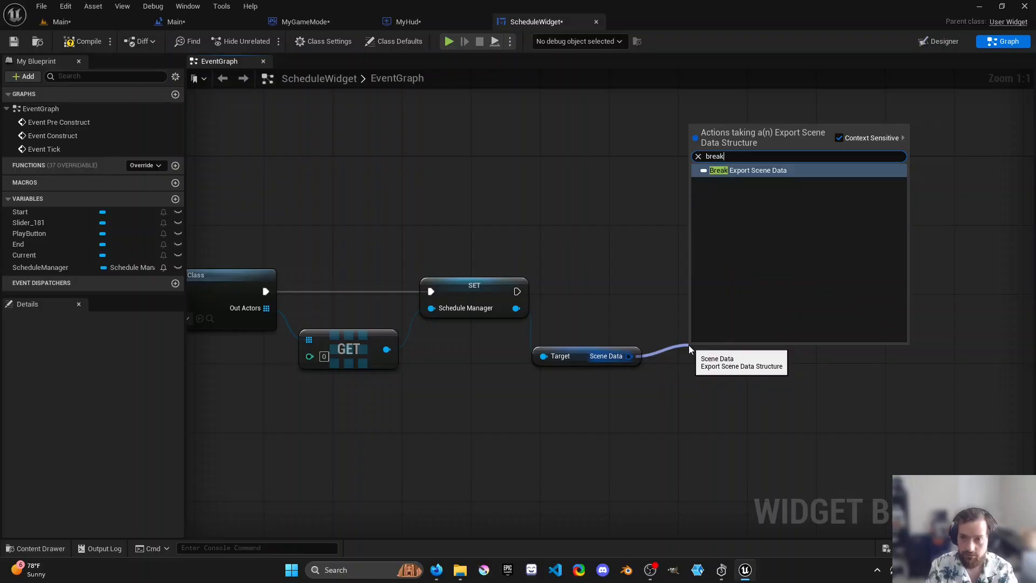
{"action": "key", "text": "Return"}
{"action": "mouse_move", "coordinate": [517, 292]}
{"action": "left_mouse_down"}
{"action": "mouse_move", "coordinate": [688, 334]}
{"action": "mouse_move", "coordinate": [726, 298]}
{"action": "mouse_move", "coordinate": [868, 291]}
{"action": "mouse_move", "coordinate": [517, 293]}
{"action": "left_mouse_up"}
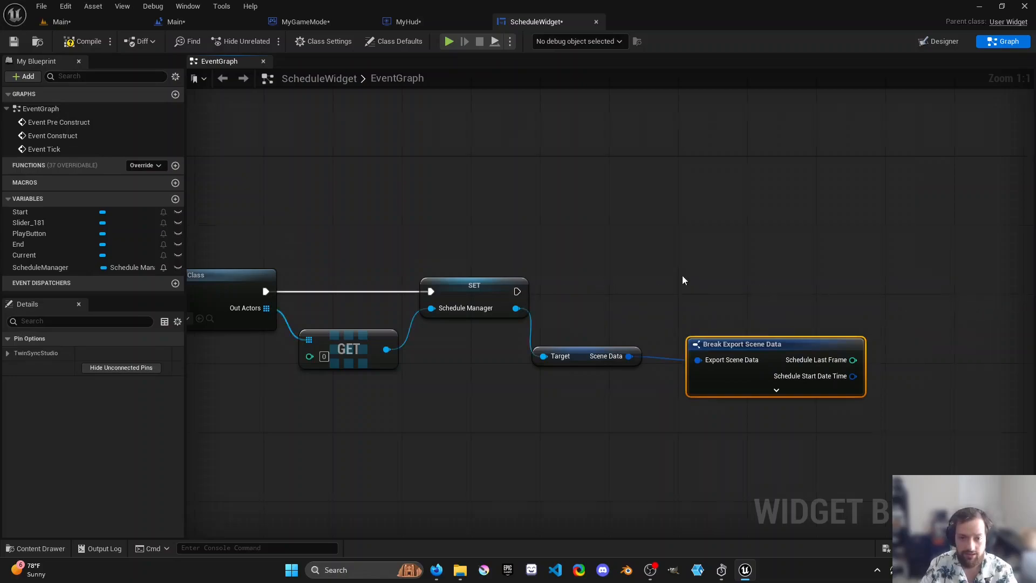
{"action": "right_click_drag", "start_coordinate": [682, 275], "coordinate": [519, 260]}
{"action": "left_click_drag", "start_coordinate": [652, 330], "coordinate": [612, 336]}
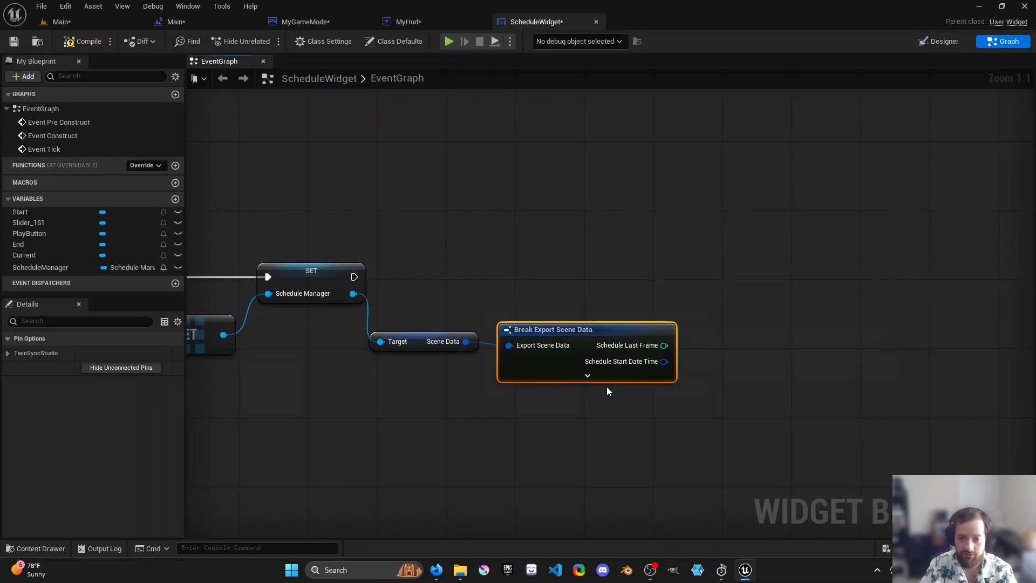
{"action": "left_click", "coordinate": [587, 375]}
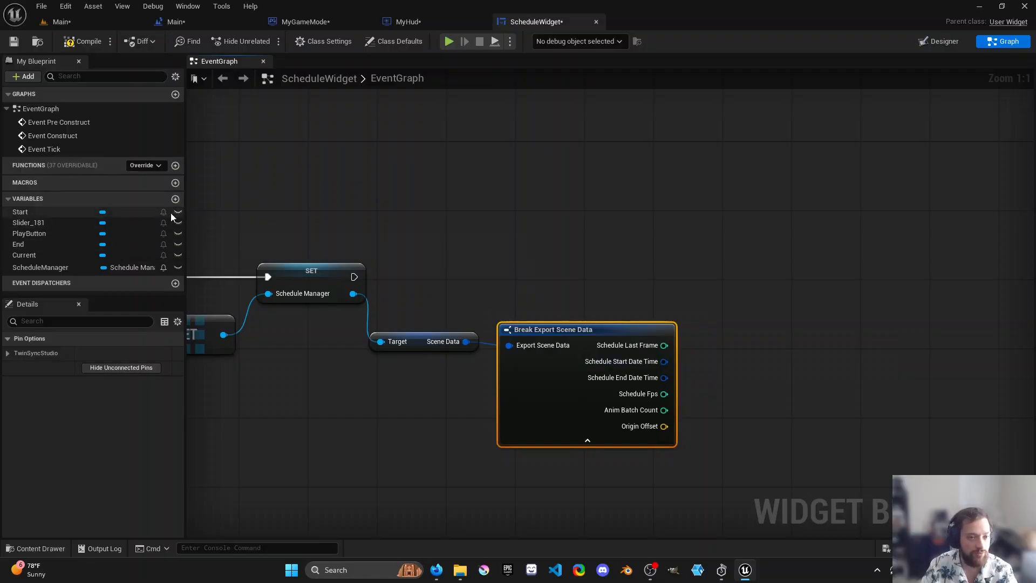
- Place a getter for the Start text block and attach a SetText (Text) node to it
{"action": "left_click", "coordinate": [38, 214]}
{"action": "left_click_drag", "start_coordinate": [38, 212], "coordinate": [582, 217]}
{"action": "left_click", "coordinate": [769, 254]}
{"action": "type", "text": "set tex"}
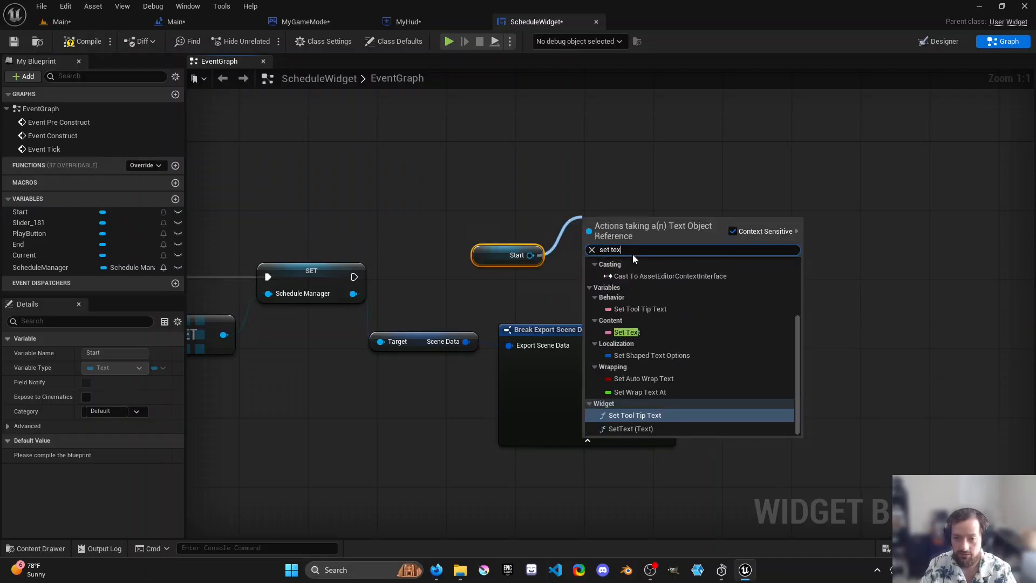
{"action": "left_click", "coordinate": [639, 427]}
{"action": "left_click_drag", "start_coordinate": [617, 216], "coordinate": [798, 208]}
- Add a Format Date Time node on the Schedule Start Date Time output, placed beside the Break Export Scene Data node
{"action": "left_click_drag", "start_coordinate": [660, 366], "coordinate": [694, 283]}
{"action": "type", "text": "sformat"}
{"action": "key", "text": "Return"}
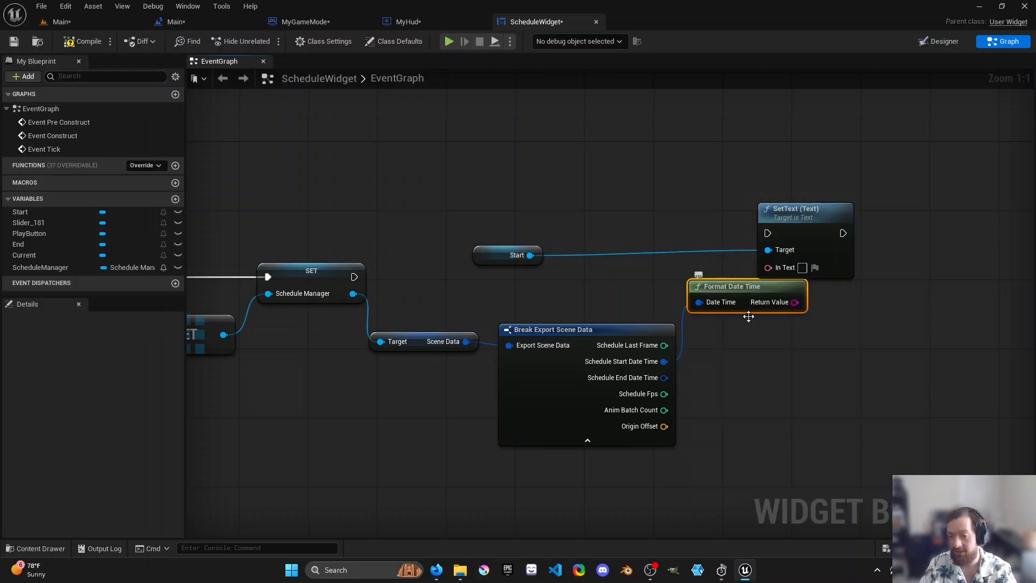
{"action": "right_click_drag", "start_coordinate": [749, 330], "coordinate": [723, 337]}
{"action": "left_click_drag", "start_coordinate": [710, 310], "coordinate": [707, 337]}
- Connect the formatted date to SetText's In Text through a To Text (String) conversion, placed beside Format Date Time
{"action": "left_click_drag", "start_coordinate": [769, 352], "coordinate": [754, 279]}
{"action": "left_click_drag", "start_coordinate": [779, 313], "coordinate": [854, 342]}
{"action": "right_click_drag", "start_coordinate": [868, 292], "coordinate": [745, 298]}
{"action": "left_click_drag", "start_coordinate": [725, 337], "coordinate": [726, 345]}
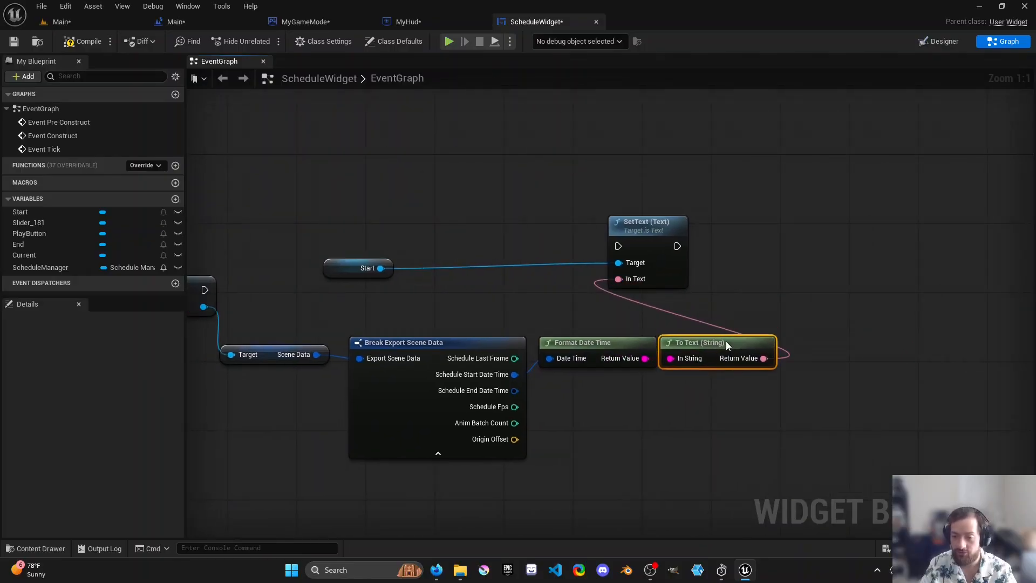
- Run SetText after the ScheduleManager Set node, and arrange SetText and the Start getter beyond the conversion nodes
{"action": "left_click_drag", "start_coordinate": [679, 269], "coordinate": [886, 287]}
{"action": "left_click_drag", "start_coordinate": [355, 261], "coordinate": [618, 299]}
{"action": "left_click_drag", "start_coordinate": [206, 290], "coordinate": [824, 264]}
{"action": "right_click_drag", "start_coordinate": [873, 286], "coordinate": [850, 268]}
{"action": "left_click_drag", "start_coordinate": [850, 268], "coordinate": [867, 294]}
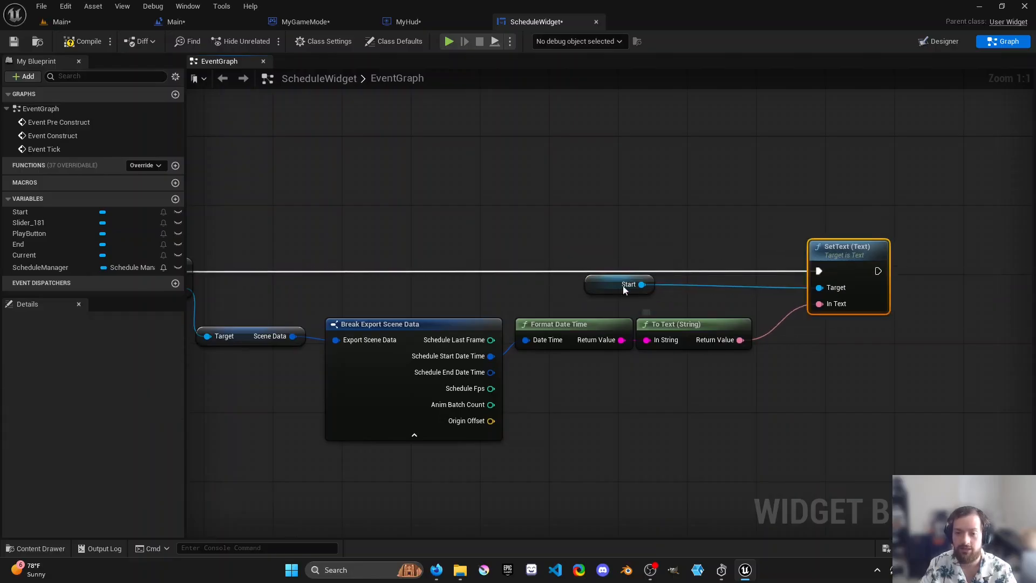
{"action": "left_click_drag", "start_coordinate": [609, 282], "coordinate": [718, 251]}
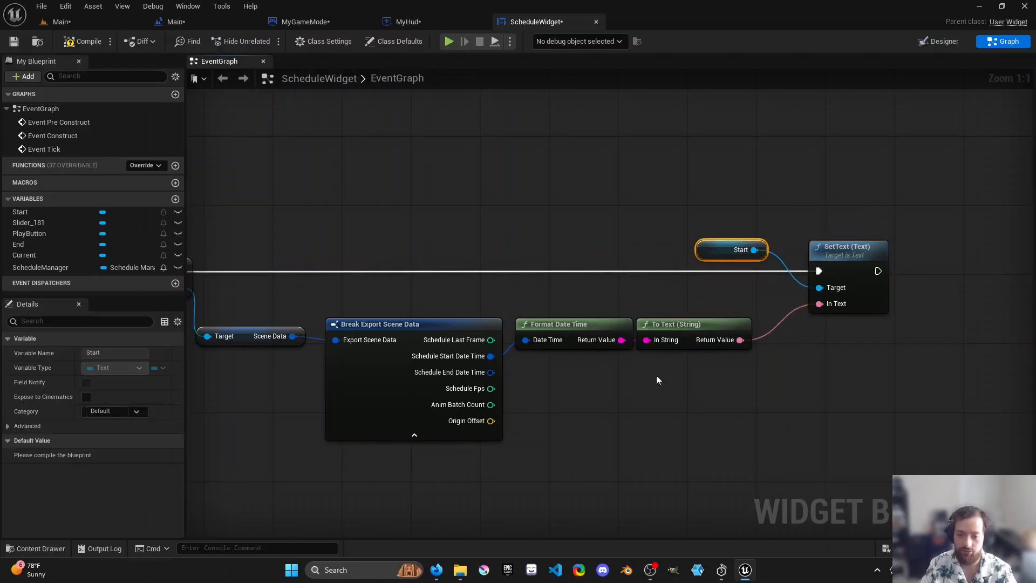
- Try a Break Date Time node on the Schedule Start Date Time output, and delete that node again
{"action": "left_click_drag", "start_coordinate": [489, 356], "coordinate": [584, 387]}
{"action": "left_click", "coordinate": [610, 457]}
{"action": "type", "text": "brea"}
{"action": "left_click", "coordinate": [600, 245]}
{"action": "left_click", "coordinate": [586, 455]}
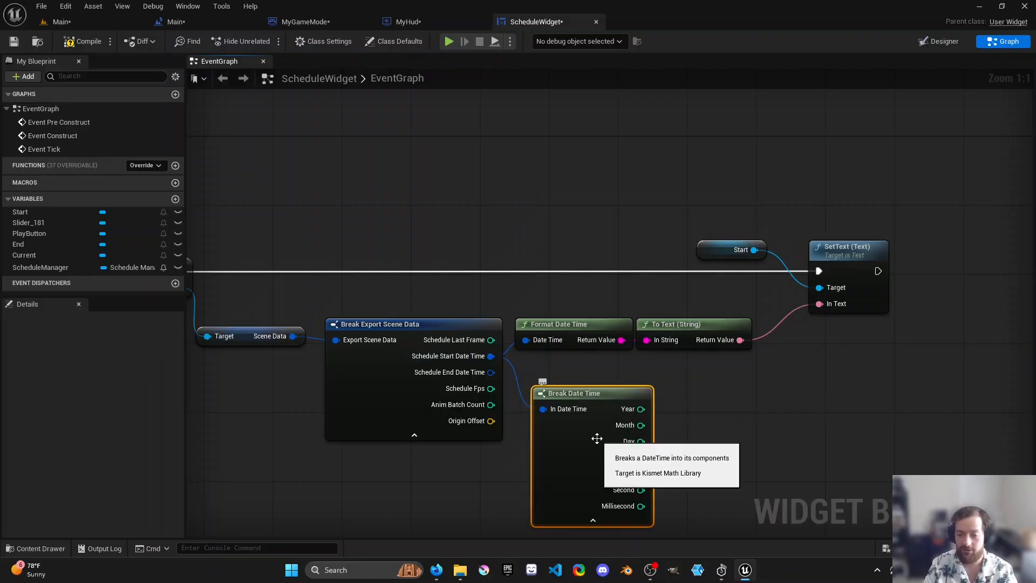
{"action": "key", "text": "Delete"}
{"action": "right_click_drag", "start_coordinate": [597, 438], "coordinate": [683, 414]}
{"action": "right_click_drag", "start_coordinate": [828, 206], "coordinate": [798, 200]}
{"action": "mouse_move", "coordinate": [658, 238]}
{"action": "right_mouse_down"}
{"action": "mouse_move", "coordinate": [691, 246]}
{"action": "mouse_move", "coordinate": [656, 248]}
{"action": "right_mouse_up"}
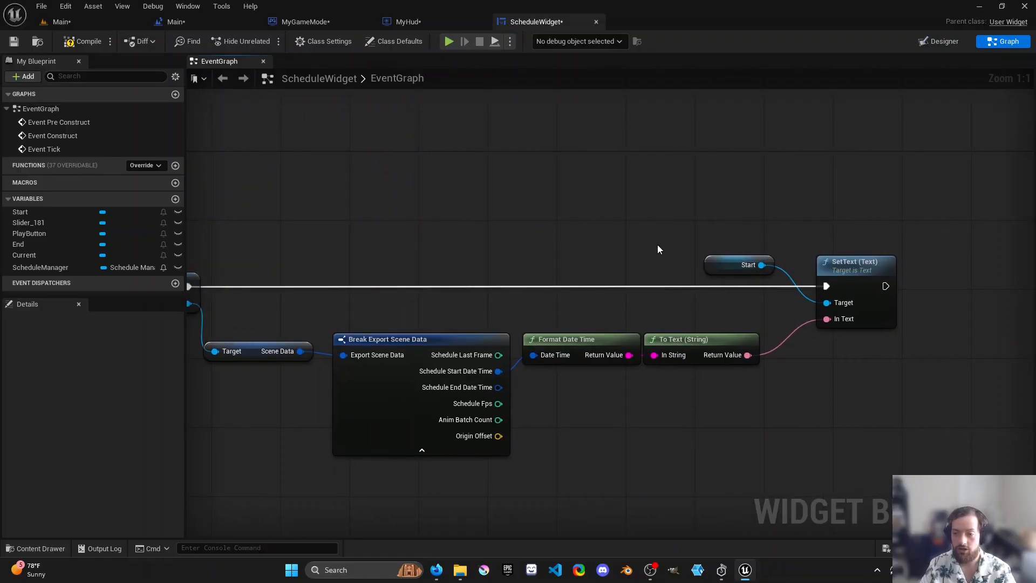
- Add an End getter beyond the Start SetText node, and run a duplicate SetText after that node, placed beside the getter
{"action": "scroll", "coordinate": [659, 289], "scroll_direction": "down", "scroll_amount": 3}
{"action": "right_click_drag", "start_coordinate": [659, 289], "coordinate": [494, 287]}
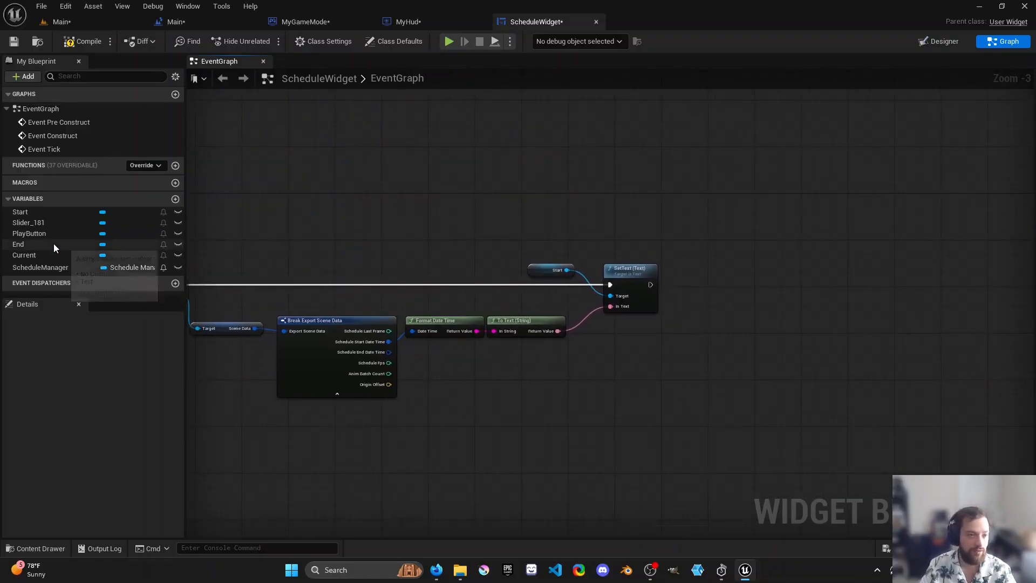
{"action": "left_click_drag", "start_coordinate": [53, 244], "coordinate": [783, 278]}
{"action": "left_click_drag", "start_coordinate": [694, 322], "coordinate": [694, 322]}
{"action": "left_click", "coordinate": [726, 343]}
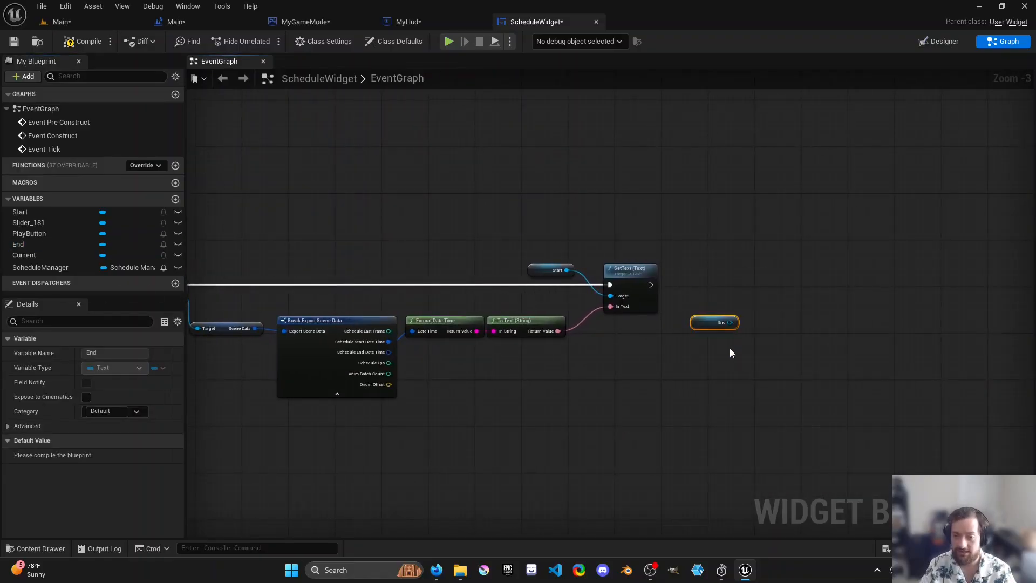
{"action": "left_click", "coordinate": [642, 296]}
{"action": "key", "text": "ctrl+c"}
{"action": "key", "text": "ctrl+v"}
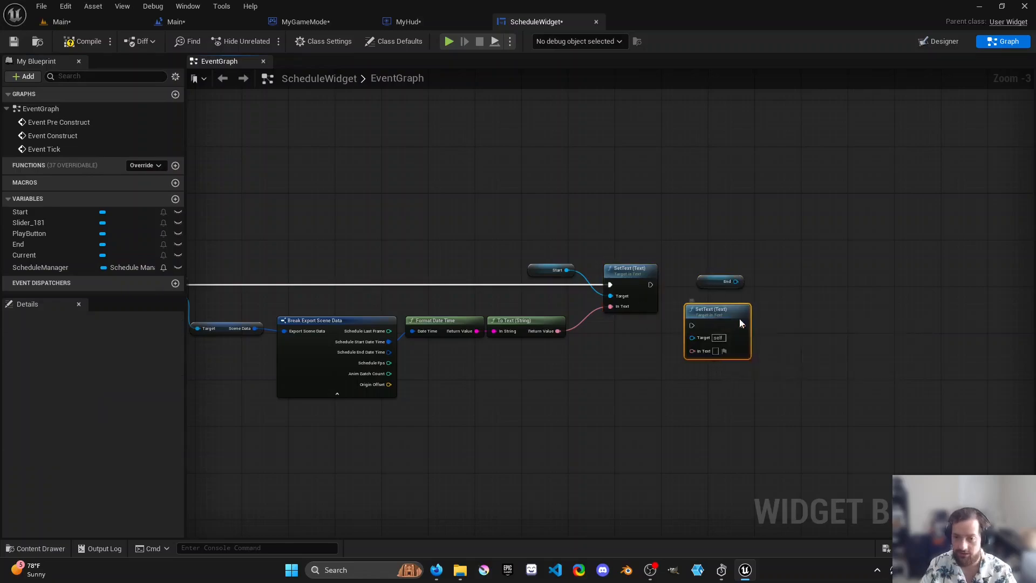
{"action": "left_click_drag", "start_coordinate": [711, 318], "coordinate": [801, 292]}
{"action": "left_click_drag", "start_coordinate": [654, 285], "coordinate": [715, 269]}
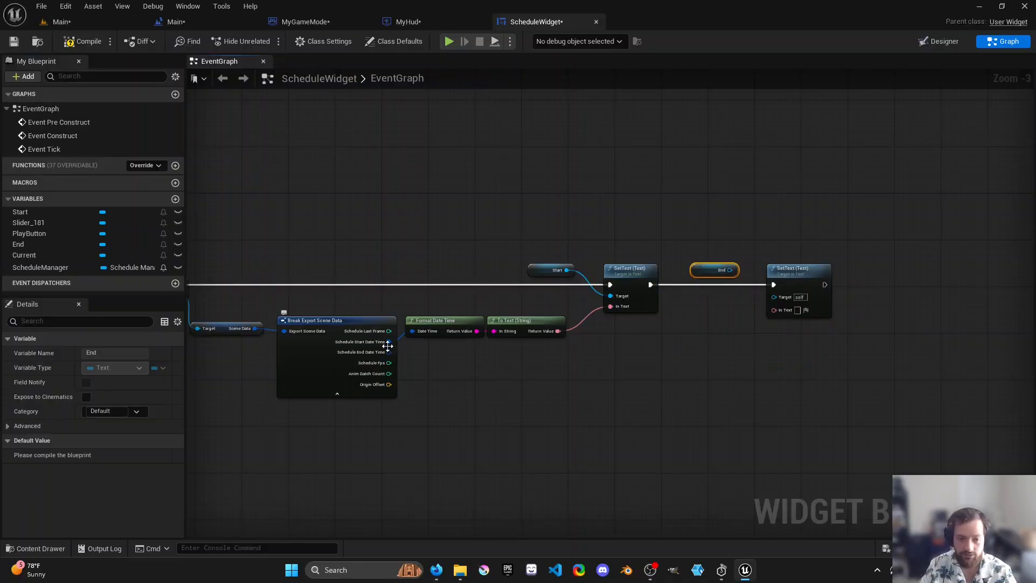
- Duplicate Format Date Time and To Text to feed Schedule End Date Time into the second SetText's In Text, with End as its target
{"action": "left_click_drag", "start_coordinate": [516, 327], "coordinate": [513, 372]}
{"action": "key", "text": "ctrl+c"}
{"action": "key", "text": "ctrl+v"}
{"action": "left_click_drag", "start_coordinate": [388, 352], "coordinate": [485, 372]}
{"action": "right_click_drag", "start_coordinate": [485, 371], "coordinate": [328, 371]}
{"action": "scroll", "coordinate": [477, 372], "scroll_direction": "up", "scroll_amount": 1}
{"action": "left_click_drag", "start_coordinate": [470, 371], "coordinate": [581, 259]}
- Duplicate the chain from the ScheduleManager Set node through the Start SetText, and place the copy below the original near Event Tick
{"action": "right_click_drag", "start_coordinate": [565, 349], "coordinate": [664, 332]}
{"action": "scroll", "coordinate": [655, 336], "scroll_direction": "down", "scroll_amount": 3}
{"action": "right_click_drag", "start_coordinate": [612, 357], "coordinate": [712, 330]}
{"action": "right_click_drag", "start_coordinate": [435, 354], "coordinate": [510, 344]}
{"action": "scroll", "coordinate": [663, 341], "scroll_direction": "up", "scroll_amount": 1}
{"action": "right_click_drag", "start_coordinate": [547, 253], "coordinate": [475, 262]}
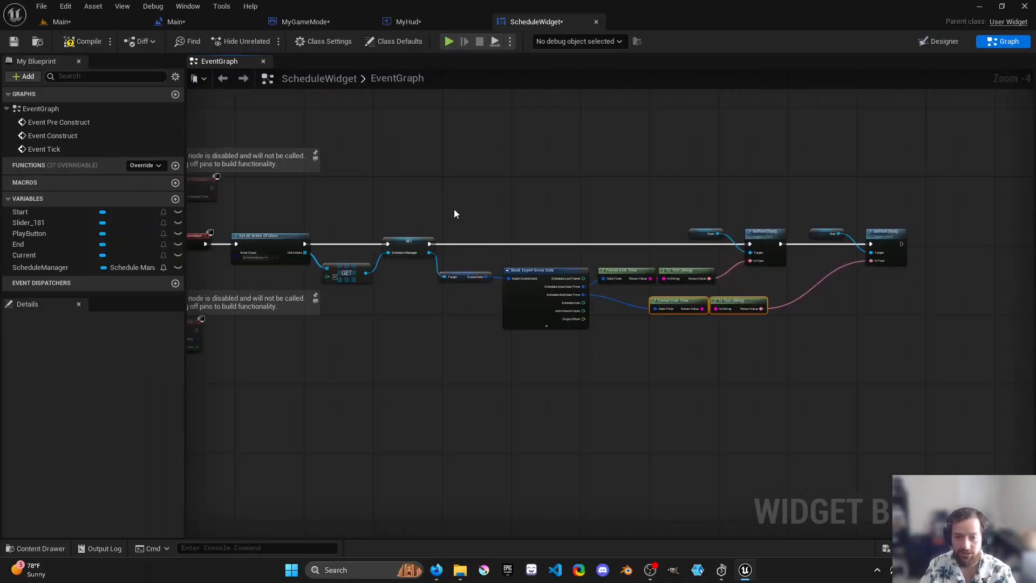
{"action": "left_click_drag", "start_coordinate": [420, 186], "coordinate": [759, 411]}
{"action": "key", "text": "ctrl+c"}
{"action": "right_click_drag", "start_coordinate": [558, 407], "coordinate": [714, 354]}
{"action": "key", "text": "ctrl+v"}
{"action": "left_click_drag", "start_coordinate": [460, 356], "coordinate": [576, 391]}
- Move the Event Tick node in front of the copied Set node
{"action": "left_click", "coordinate": [334, 314]}
{"action": "right_click_drag", "start_coordinate": [335, 314], "coordinate": [379, 274]}
{"action": "left_click_drag", "start_coordinate": [376, 249], "coordinate": [380, 304]}
{"action": "scroll", "coordinate": [402, 309], "scroll_direction": "up", "scroll_amount": 3}
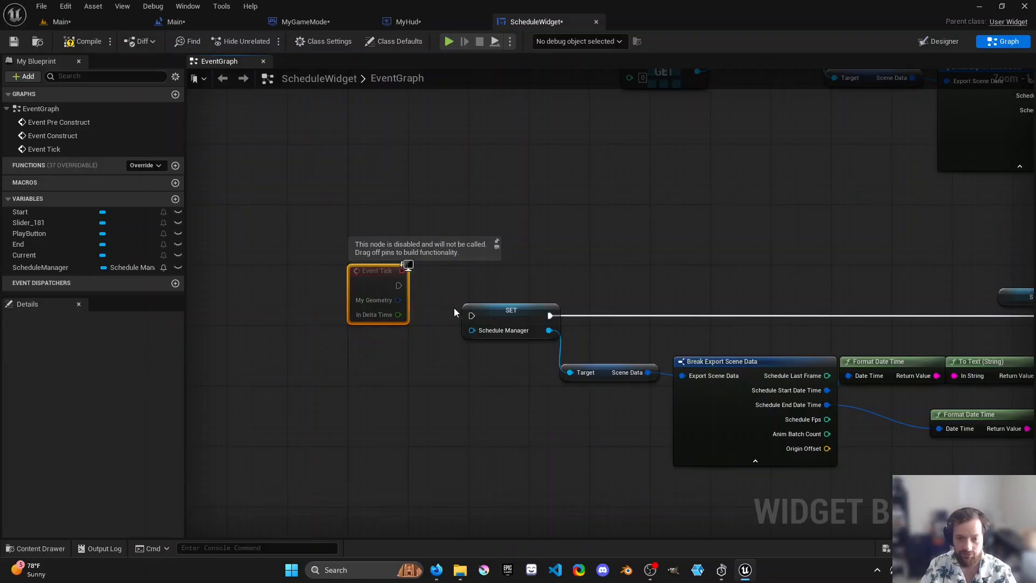
- Feed the copied Scene Data node's Target from a new ScheduleManager getter, and delete the copied Set node
{"action": "right_click", "coordinate": [451, 365]}
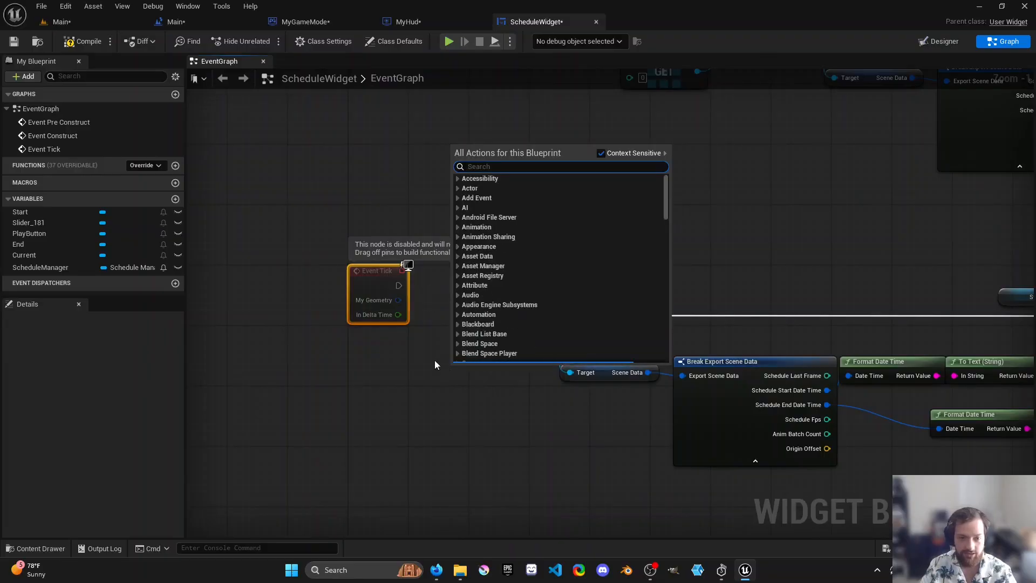
{"action": "left_click", "coordinate": [246, 317]}
{"action": "left_click_drag", "start_coordinate": [77, 267], "coordinate": [411, 369]}
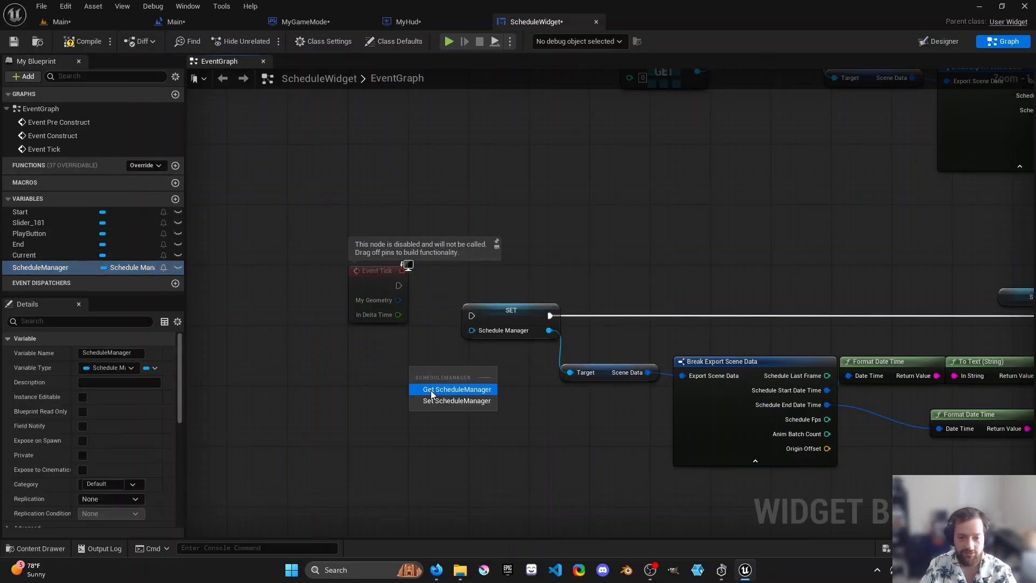
{"action": "left_click", "coordinate": [432, 393]}
{"action": "left_click_drag", "start_coordinate": [473, 373], "coordinate": [571, 372]}
{"action": "key", "text": "Delete"}
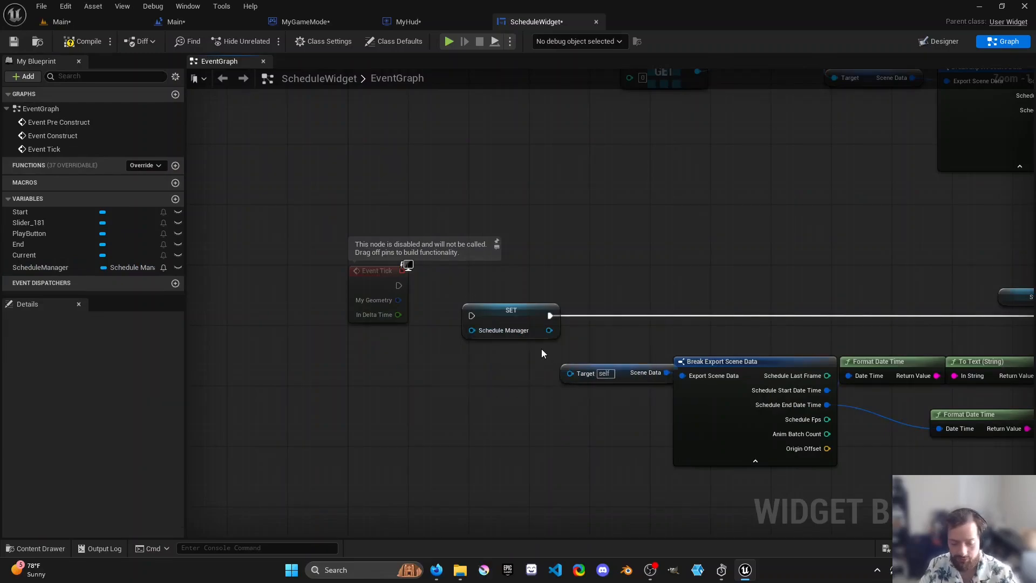
{"action": "key", "text": "ctrl+z"}
{"action": "left_click", "coordinate": [519, 319]}
{"action": "key", "text": "Delete"}
- Run the copied SetText from Event Tick, and replace its Start getter with a Current getter connected to Target
{"action": "left_click_drag", "start_coordinate": [384, 271], "coordinate": [962, 316]}
{"action": "left_click_drag", "start_coordinate": [210, 306], "coordinate": [774, 296]}
{"action": "left_click", "coordinate": [885, 297]}
{"action": "key", "text": "Delete"}
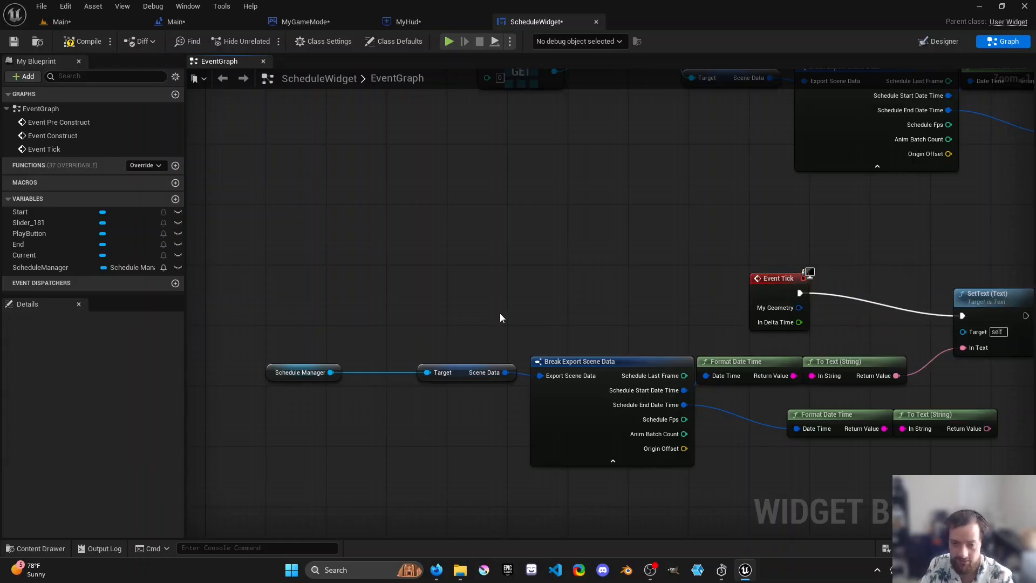
{"action": "left_click_drag", "start_coordinate": [40, 257], "coordinate": [1000, 318]}
{"action": "left_click_drag", "start_coordinate": [859, 276], "coordinate": [960, 328]}
{"action": "left_click", "coordinate": [884, 298]}
- Delete the copied End date conversion nodes and the copied Break Export Scene Data and Scene Data nodes
{"action": "right_click_drag", "start_coordinate": [938, 432], "coordinate": [759, 428]}
{"action": "left_click_drag", "start_coordinate": [569, 386], "coordinate": [805, 468]}
{"action": "key", "text": "Delete"}
{"action": "left_click", "coordinate": [531, 380]}
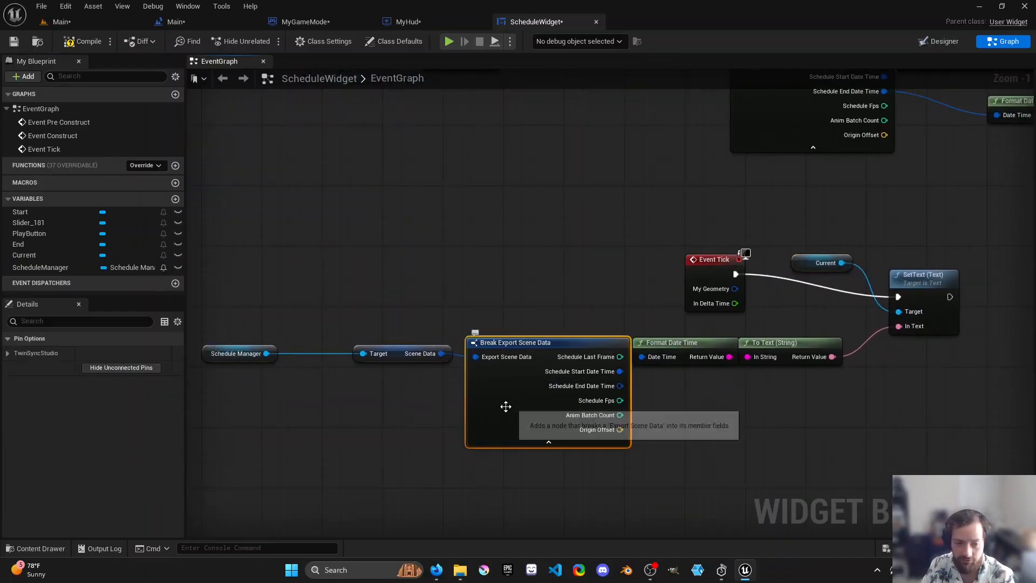
{"action": "key", "text": "Delete"}
{"action": "left_click", "coordinate": [372, 354]}
{"action": "key", "text": "Delete"}
- Add a Get Schedule Current Date Time node on the ScheduleManager getter, feed it into Format Date Time, and space the conversion nodes apart
{"action": "left_click_drag", "start_coordinate": [268, 353], "coordinate": [319, 354]}
{"action": "type", "text": "current d"}
{"action": "key", "text": "Return"}
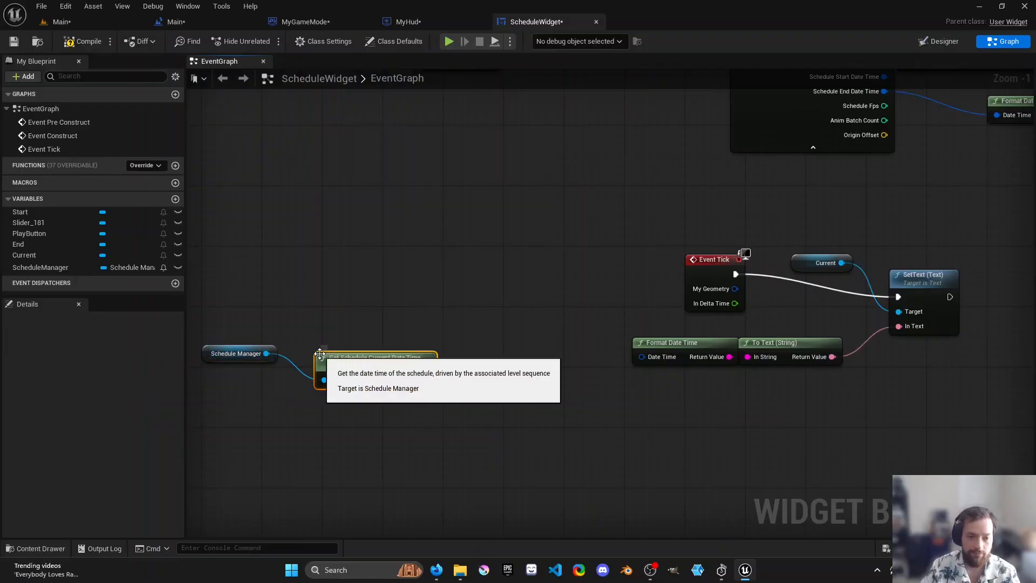
{"action": "left_click_drag", "start_coordinate": [218, 300], "coordinate": [642, 357]}
{"action": "right_click_drag", "start_coordinate": [717, 381], "coordinate": [635, 386]}
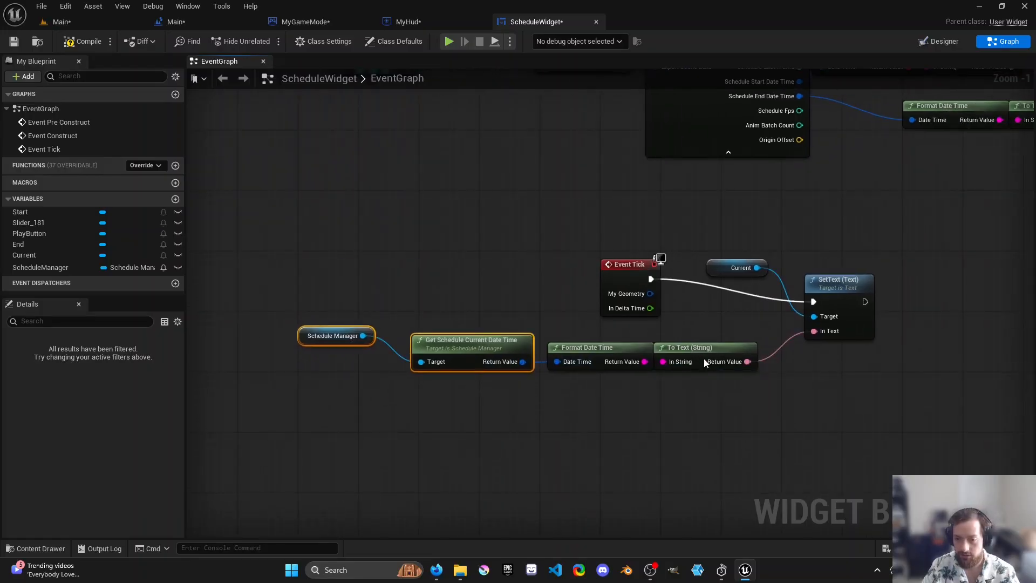
{"action": "left_click_drag", "start_coordinate": [722, 368], "coordinate": [737, 369]}
{"action": "right_click_drag", "start_coordinate": [737, 368], "coordinate": [675, 404]}
- Look through the MyHud and MyGameMode blueprints, and return to ScheduleWidget in its Designer view
{"action": "left_click", "coordinate": [557, 307]}
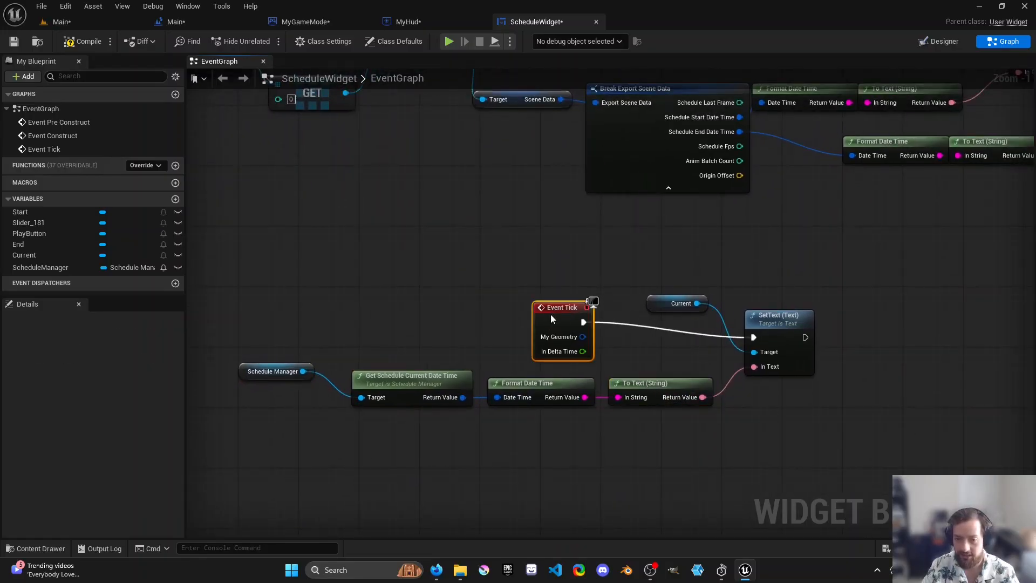
{"action": "scroll", "coordinate": [551, 314], "scroll_direction": "down", "scroll_amount": 2}
{"action": "right_click_drag", "start_coordinate": [568, 309], "coordinate": [720, 186]}
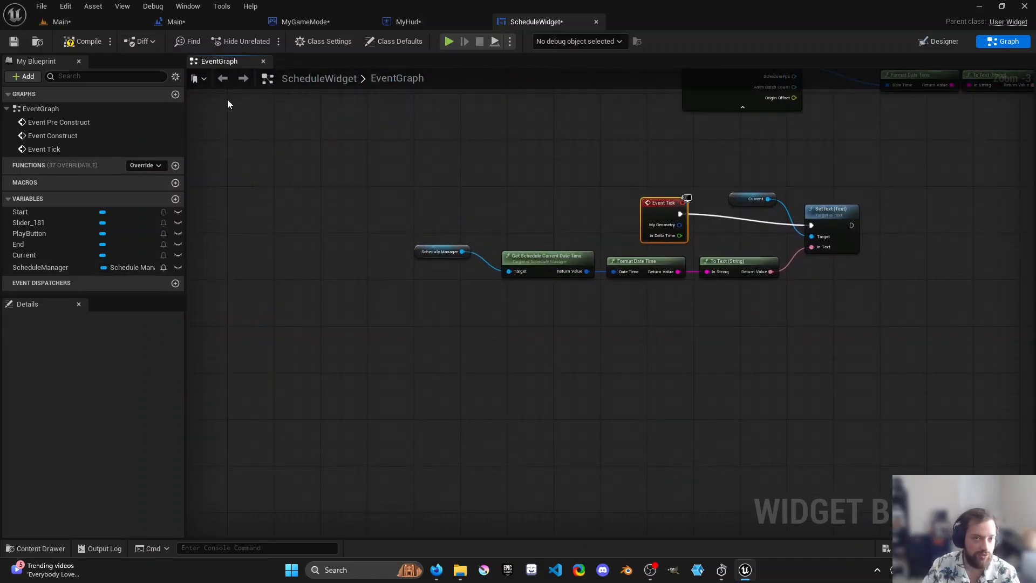
{"action": "left_click", "coordinate": [407, 24]}
{"action": "left_click", "coordinate": [502, 24]}
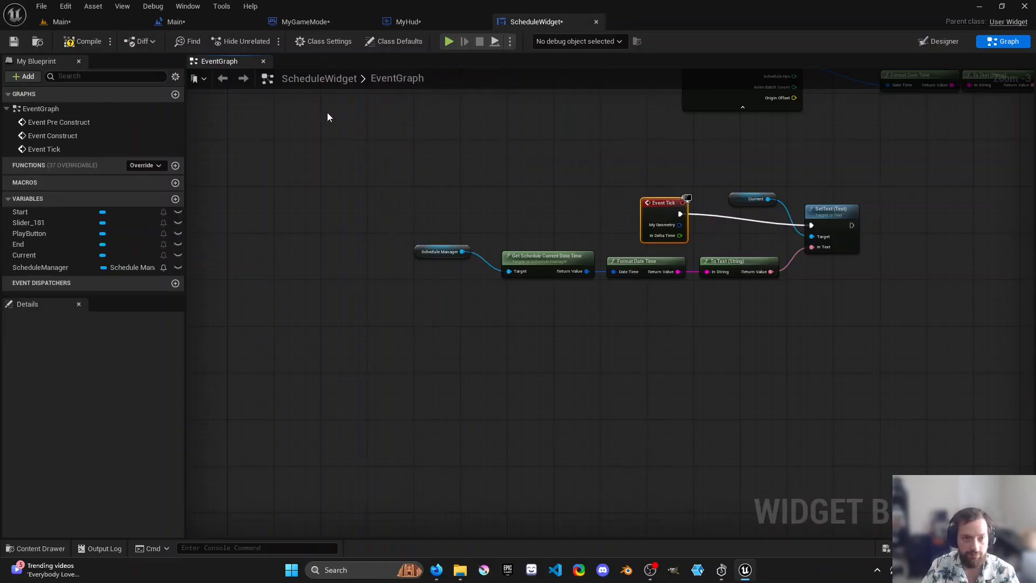
{"action": "left_click", "coordinate": [316, 24]}
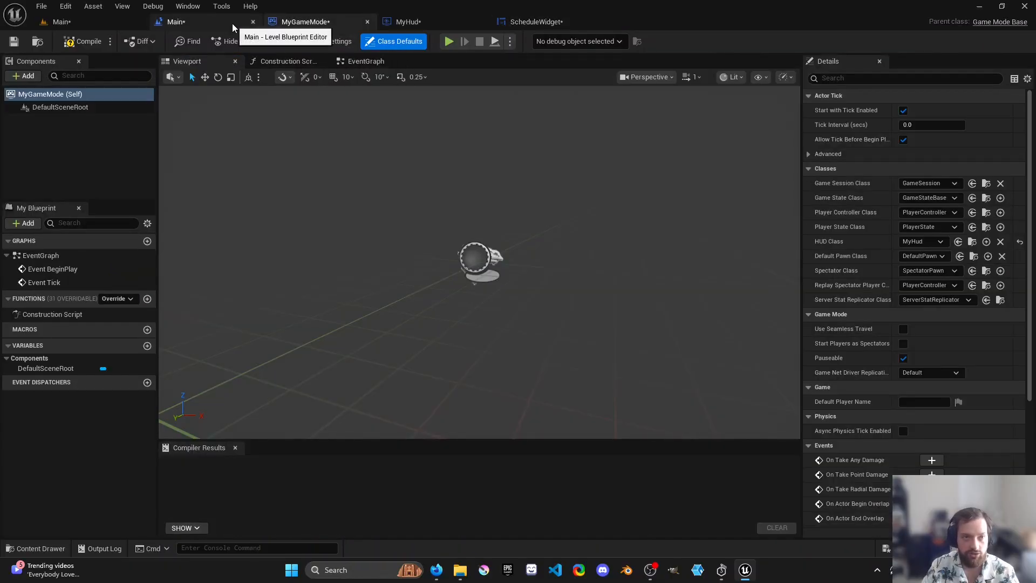
{"action": "left_click", "coordinate": [545, 25]}
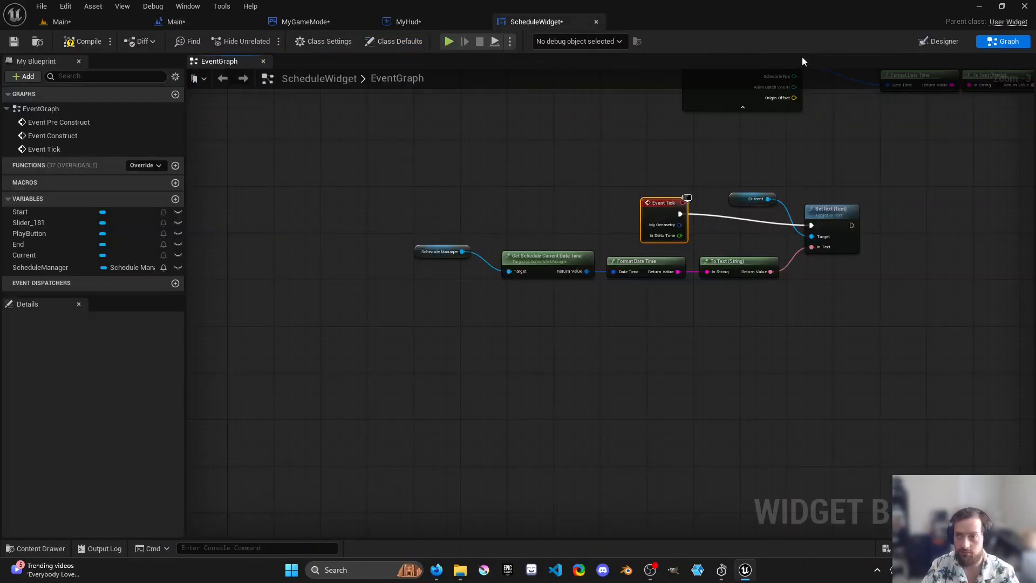
{"action": "left_click", "coordinate": [939, 42]}
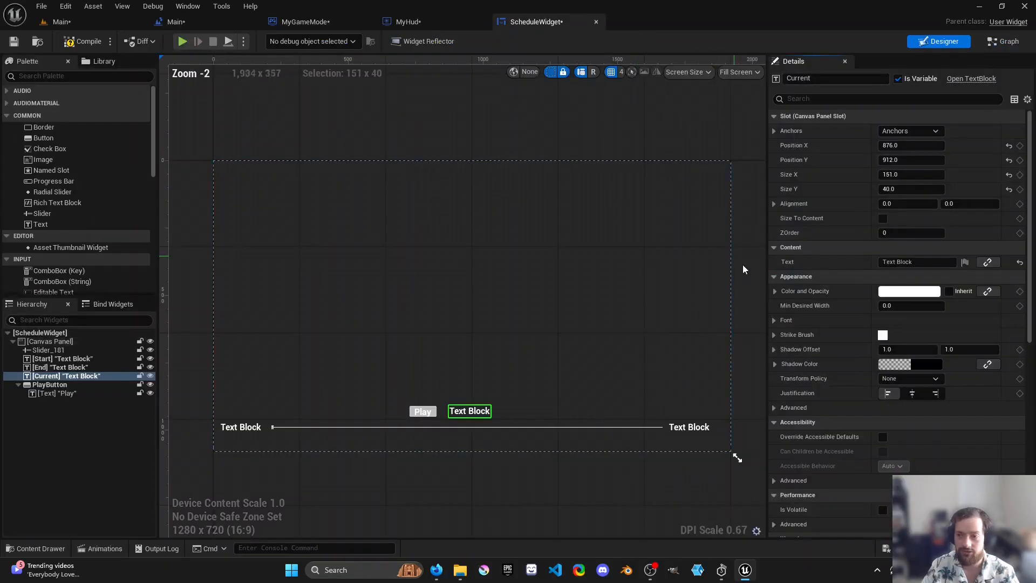
- Add an On Clicked event for the PlayButton widget
{"action": "left_click", "coordinate": [54, 386]}
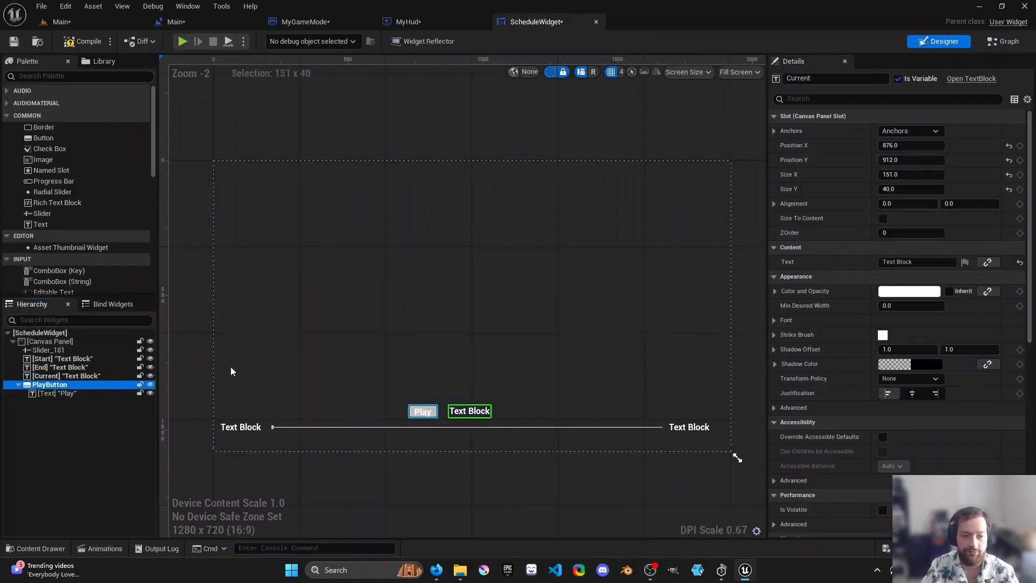
{"action": "scroll", "coordinate": [846, 426], "scroll_direction": "down", "scroll_amount": 10}
{"action": "left_click", "coordinate": [907, 471]}
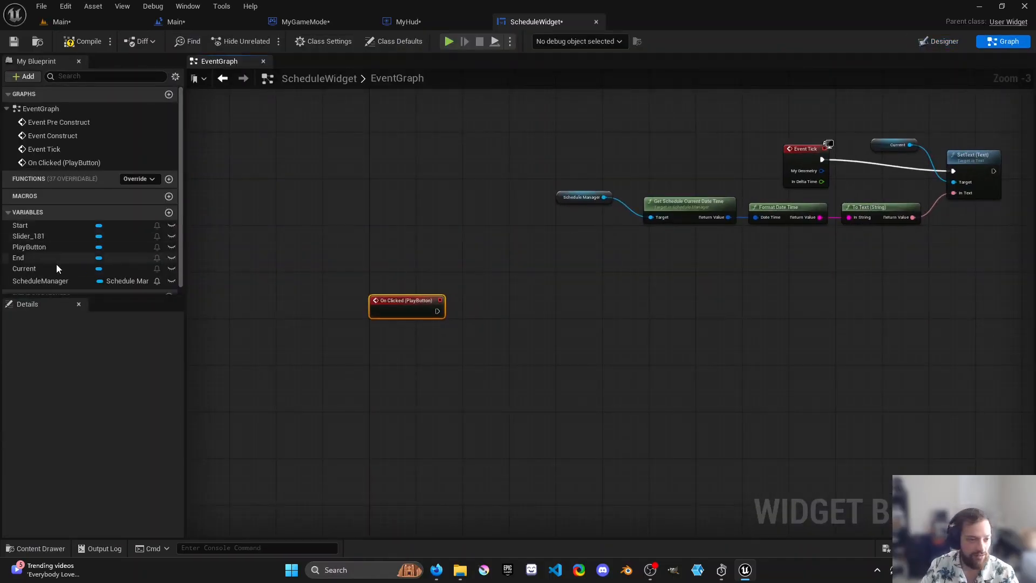
- Place a Schedule Manager getter below the On Clicked event and add a Set Is Playing node from it
{"action": "left_click_drag", "start_coordinate": [54, 281], "coordinate": [356, 353]}
{"action": "left_click", "coordinate": [421, 416]}
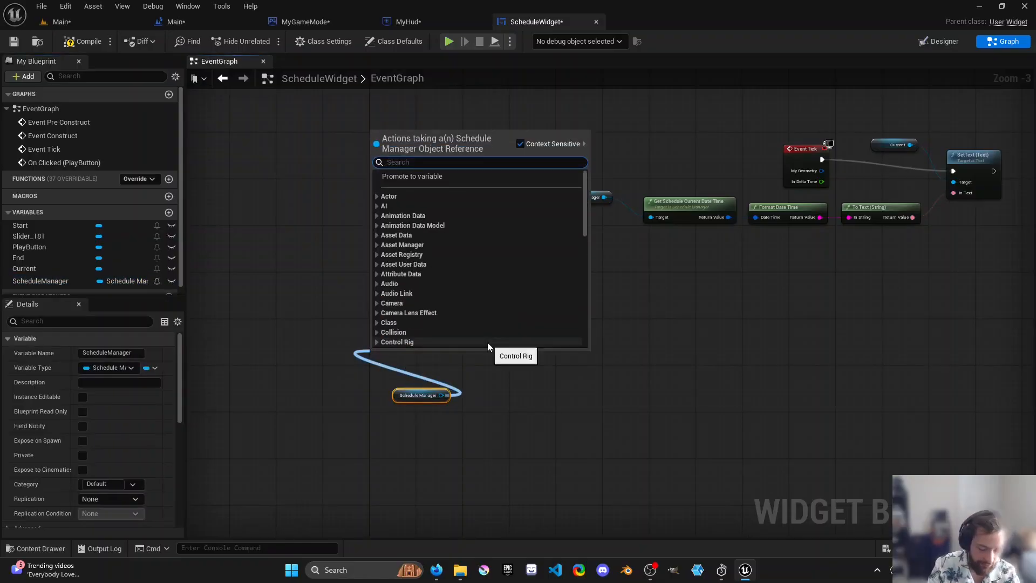
{"action": "type", "text": "play"}
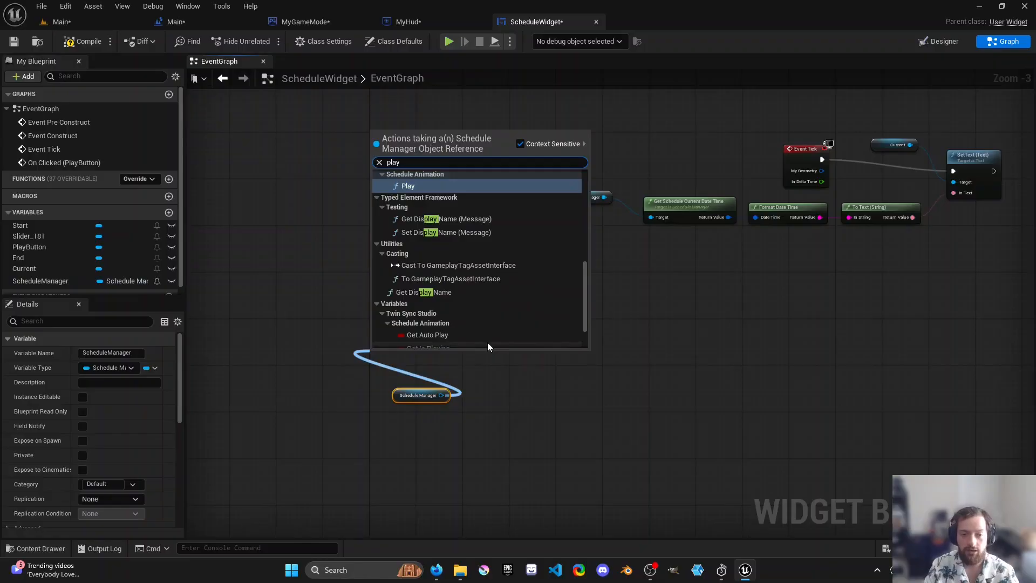
{"action": "type", "text": "isplay"}
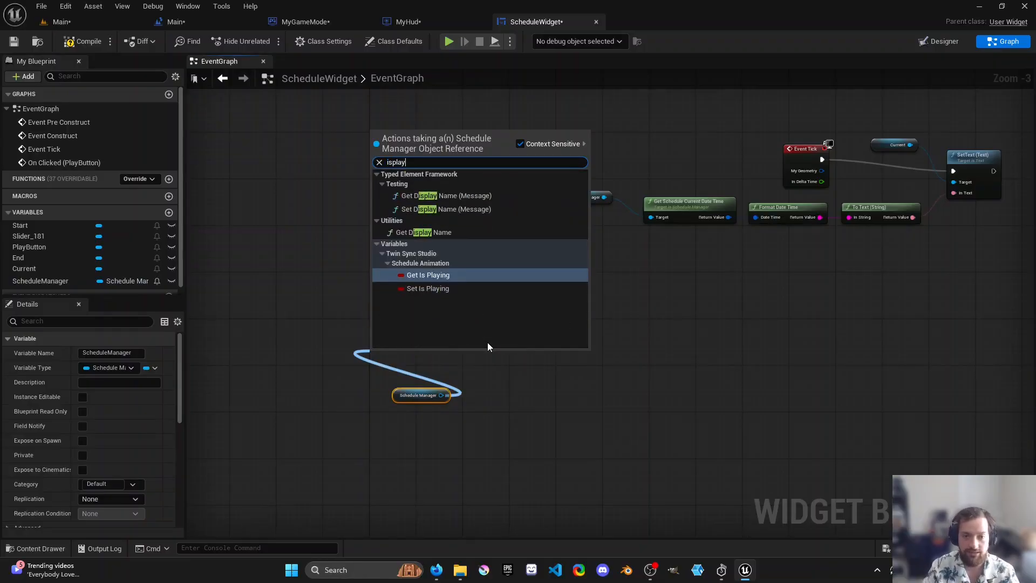
{"action": "key", "text": "Down"}
{"action": "key", "text": "Return"}
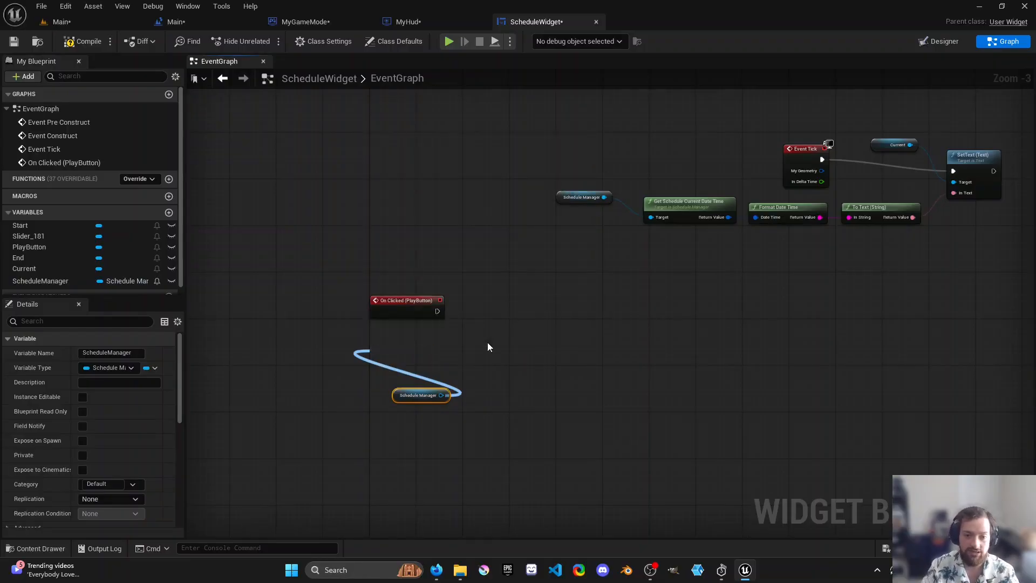
- Connect the PlayButton's On Clicked event to the Set Is Playing node and align the two nodes
{"action": "scroll", "coordinate": [410, 346], "scroll_direction": "up", "scroll_amount": 2}
{"action": "left_click_drag", "start_coordinate": [410, 345], "coordinate": [666, 325]}
{"action": "left_click_drag", "start_coordinate": [380, 319], "coordinate": [613, 336]}
{"action": "left_click_drag", "start_coordinate": [432, 337], "coordinate": [439, 314]}
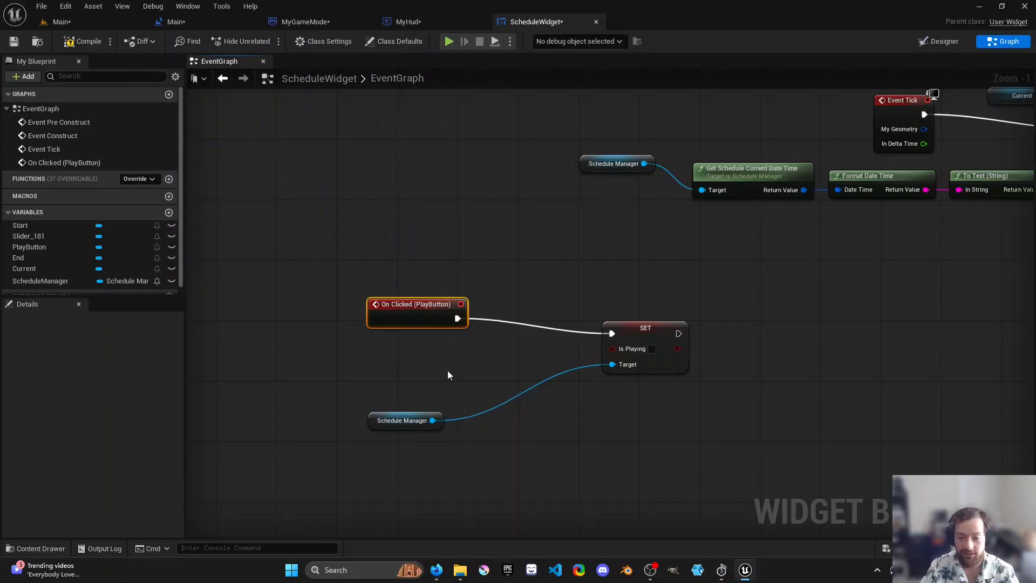
{"action": "left_click_drag", "start_coordinate": [433, 420], "coordinate": [465, 371]}
{"action": "type", "text": "is p"}
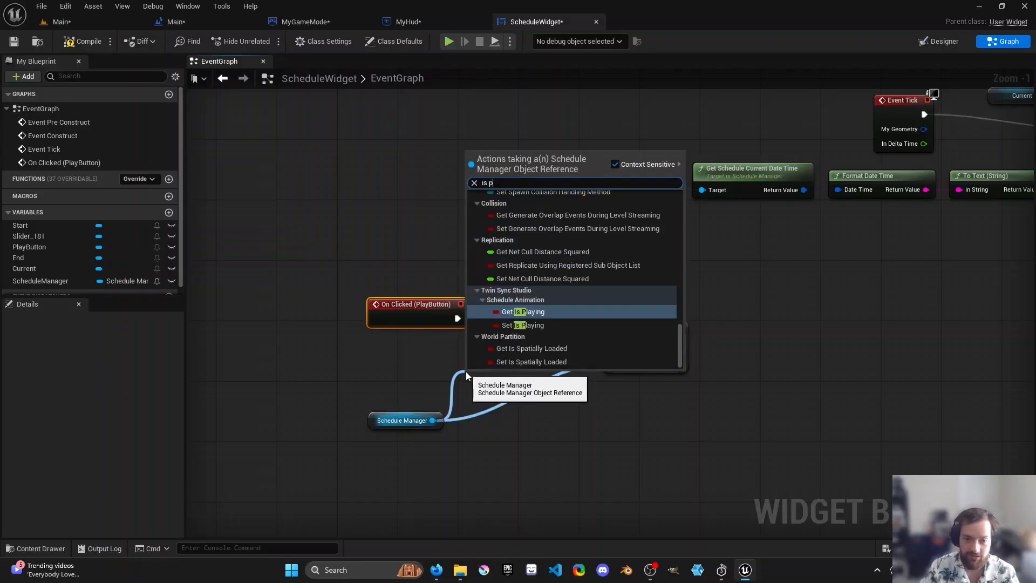
{"action": "key", "text": "Escape"}
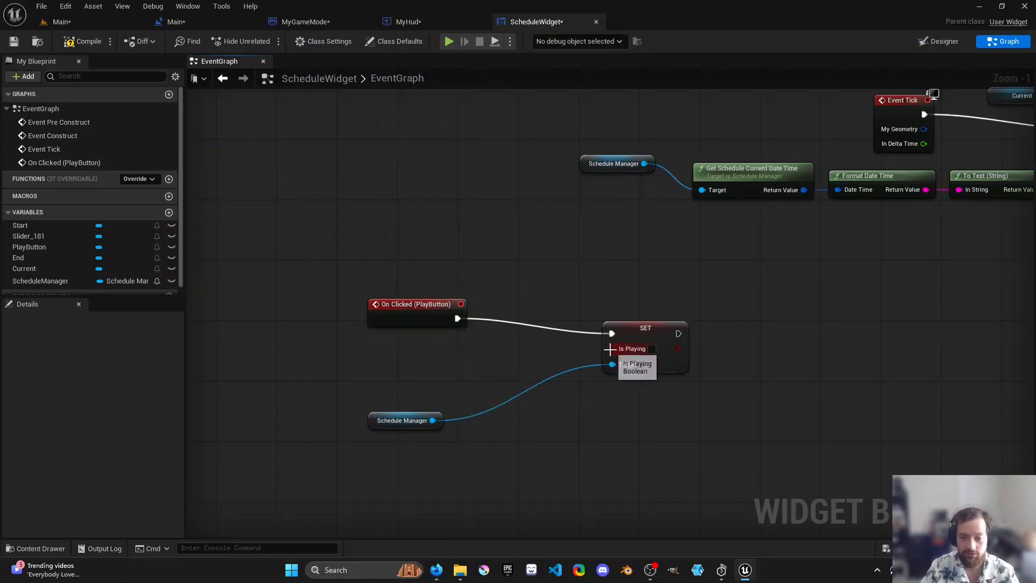
- Add a Get Is Playing node from the Schedule Manager reference
{"action": "left_click_drag", "start_coordinate": [432, 420], "coordinate": [443, 367]}
{"action": "type", "text": "is play"}
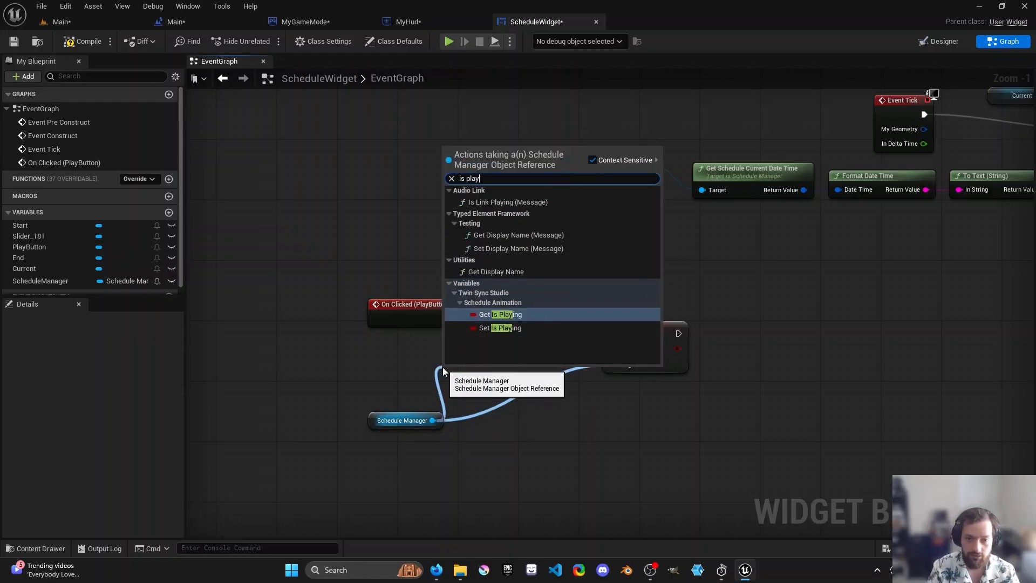
{"action": "key", "text": "Return"}
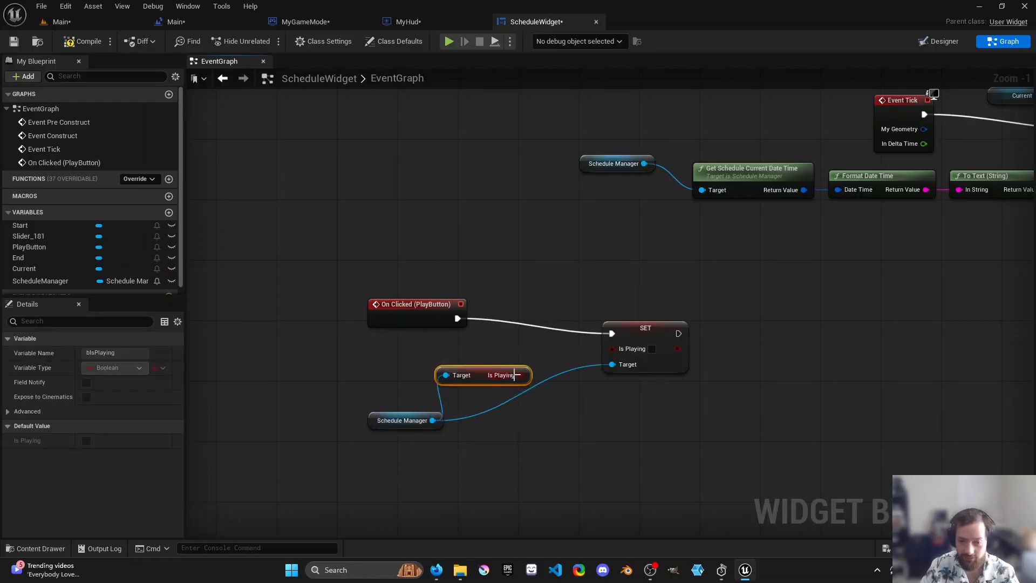
- Invert the Is Playing value with a NOT Boolean node and feed the result into the Set node's Is Playing input
{"action": "left_click_drag", "start_coordinate": [526, 375], "coordinate": [550, 357]}
{"action": "type", "text": "not"}
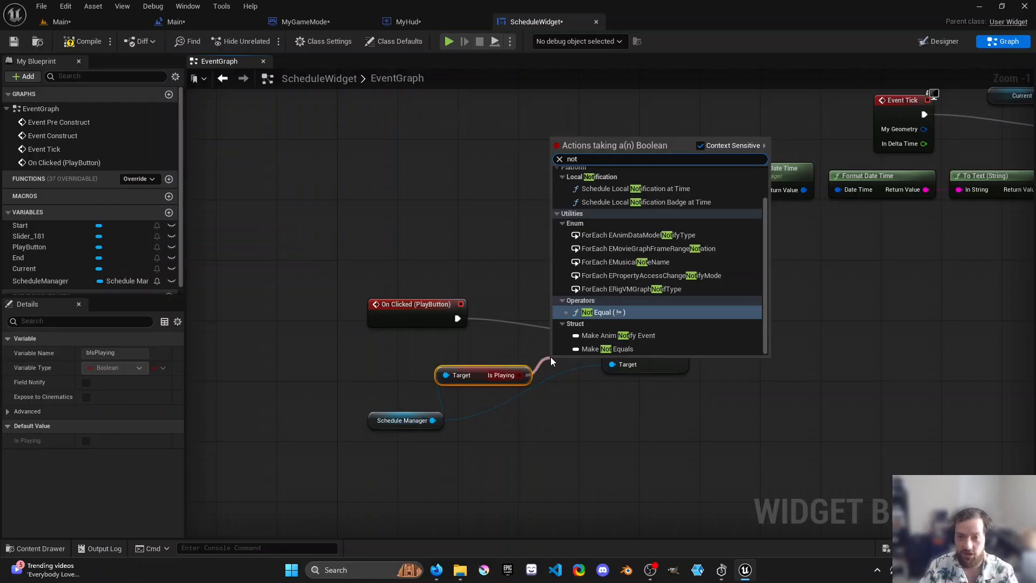
{"action": "scroll", "coordinate": [626, 292], "scroll_direction": "up", "scroll_amount": 2}
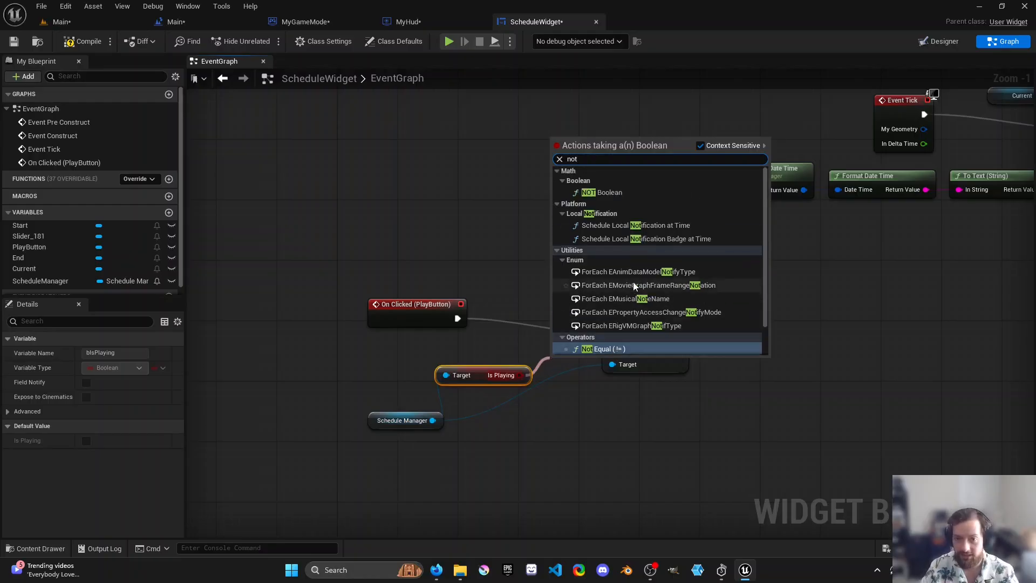
{"action": "left_click", "coordinate": [618, 193]}
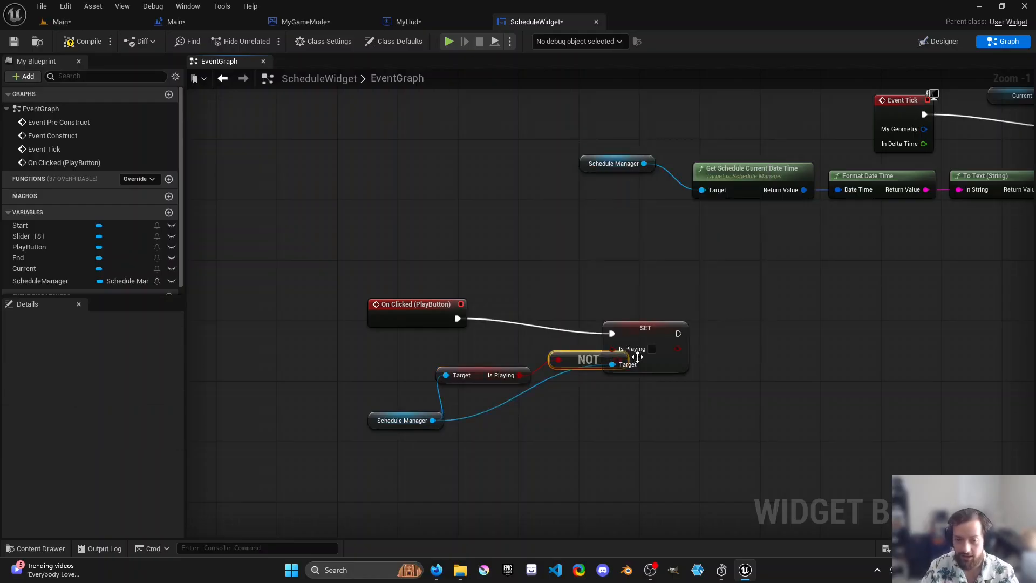
{"action": "left_click_drag", "start_coordinate": [663, 360], "coordinate": [708, 353]}
{"action": "left_click_drag", "start_coordinate": [616, 363], "coordinate": [697, 330]}
- Tidy the play toggle graph by repositioning the Get Is Playing and Schedule Manager nodes beneath the On Clicked event
{"action": "left_click_drag", "start_coordinate": [480, 370], "coordinate": [479, 355]}
{"action": "left_click_drag", "start_coordinate": [403, 426], "coordinate": [353, 336]}
{"action": "right_click_drag", "start_coordinate": [629, 423], "coordinate": [615, 440]}
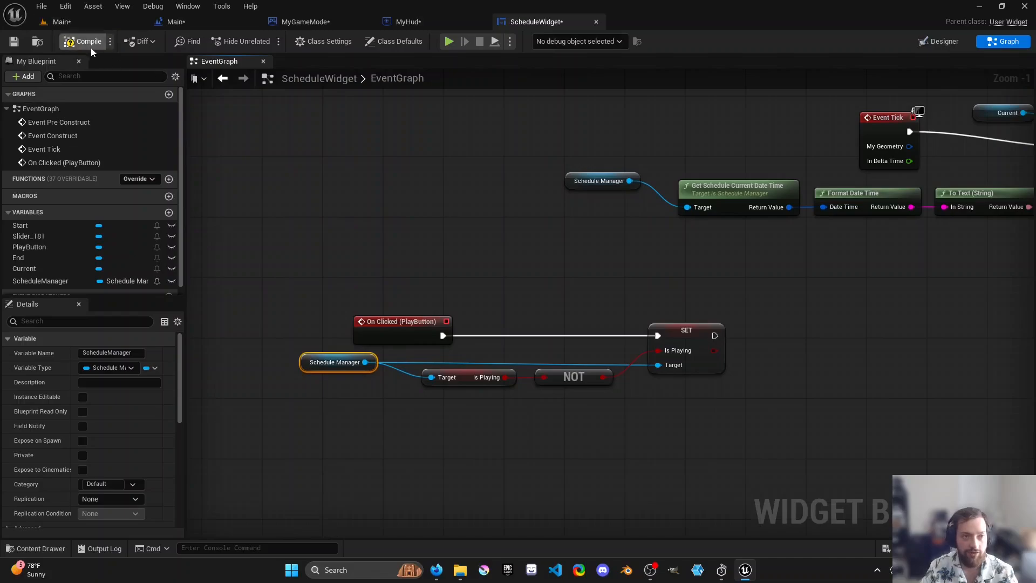
- Save the ScheduleWidget, MyHud and MyGameMode blueprints
{"action": "left_click", "coordinate": [408, 21]}
{"action": "left_click", "coordinate": [529, 20]}
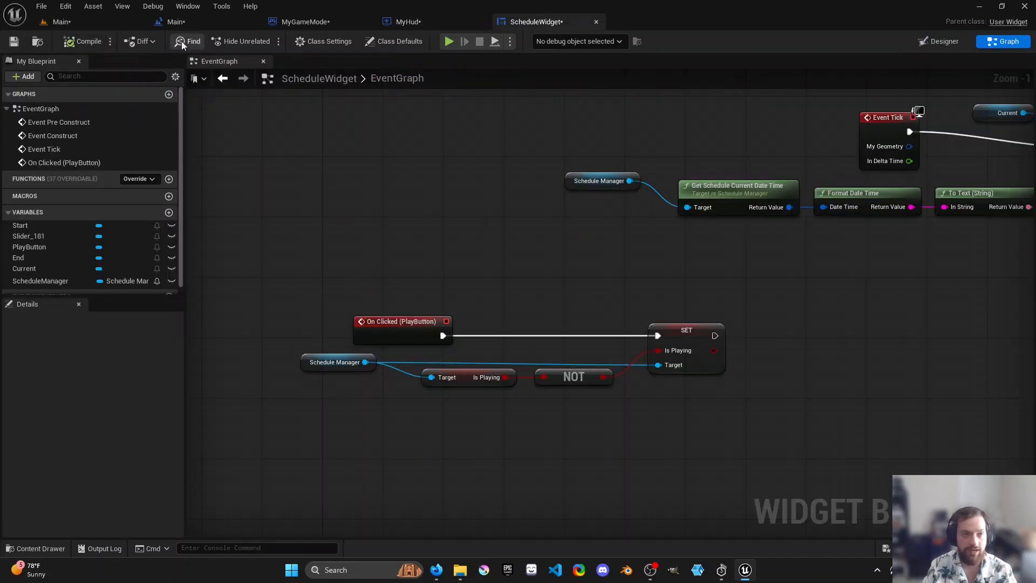
{"action": "left_click", "coordinate": [14, 41]}
{"action": "left_click", "coordinate": [408, 22]}
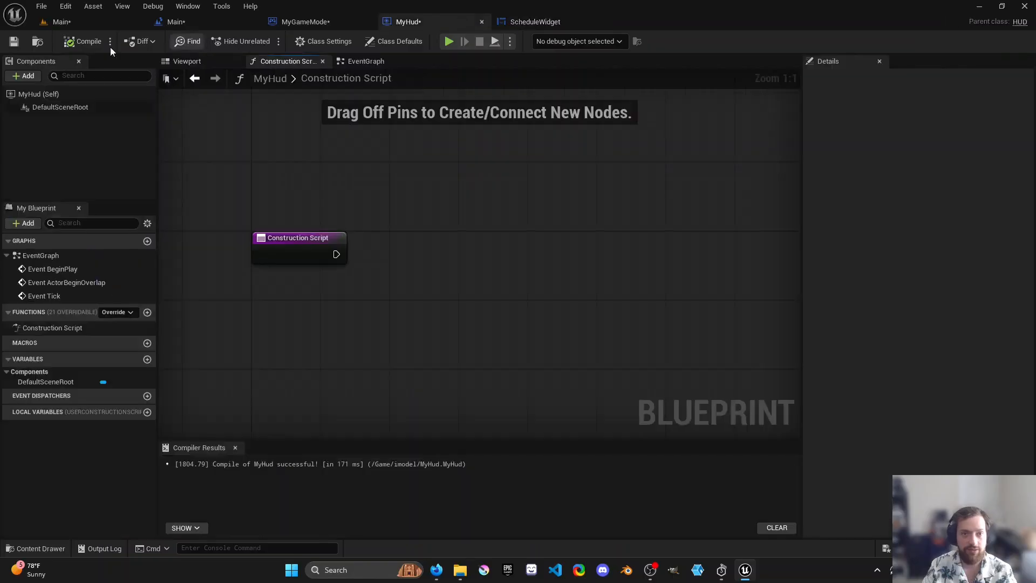
{"action": "left_click", "coordinate": [13, 42]}
{"action": "left_click", "coordinate": [348, 21]}
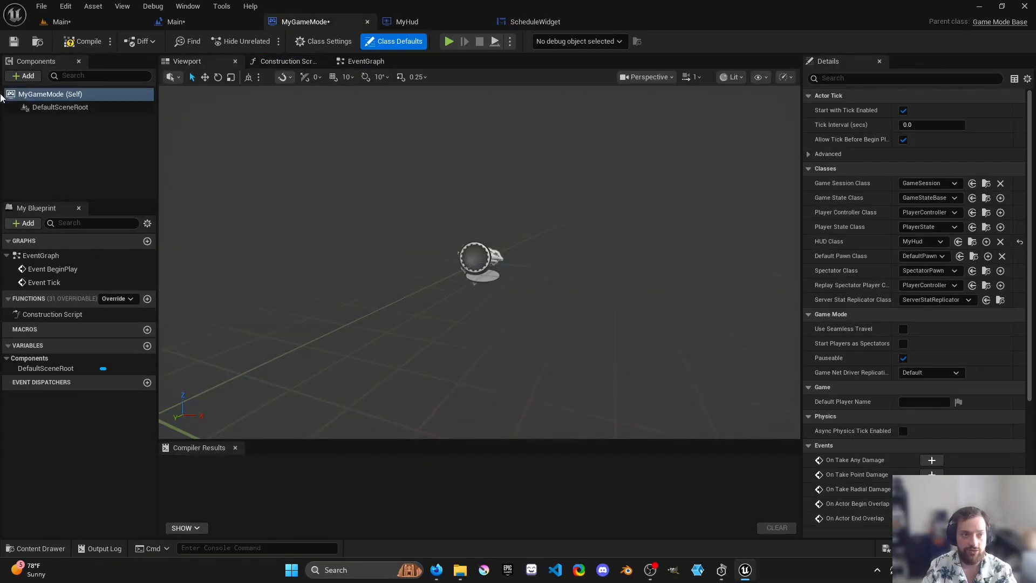
{"action": "left_click", "coordinate": [13, 41]}
- Select Slider_181 in the ScheduleWidget layout and add an On Value Changed event for it
{"action": "left_click", "coordinate": [532, 22]}
{"action": "scroll", "coordinate": [578, 332], "scroll_direction": "down", "scroll_amount": 2}
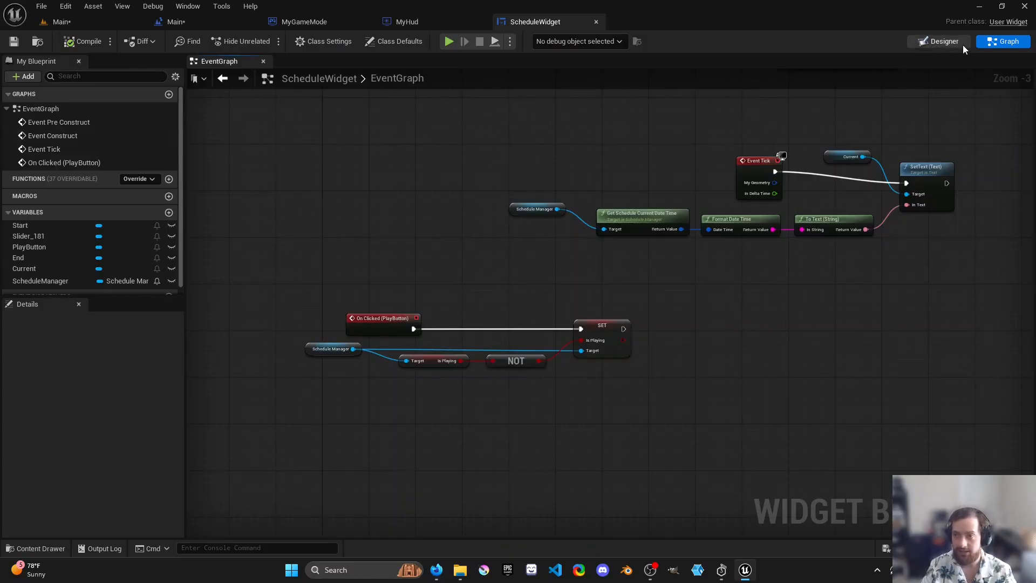
{"action": "left_click", "coordinate": [939, 41]}
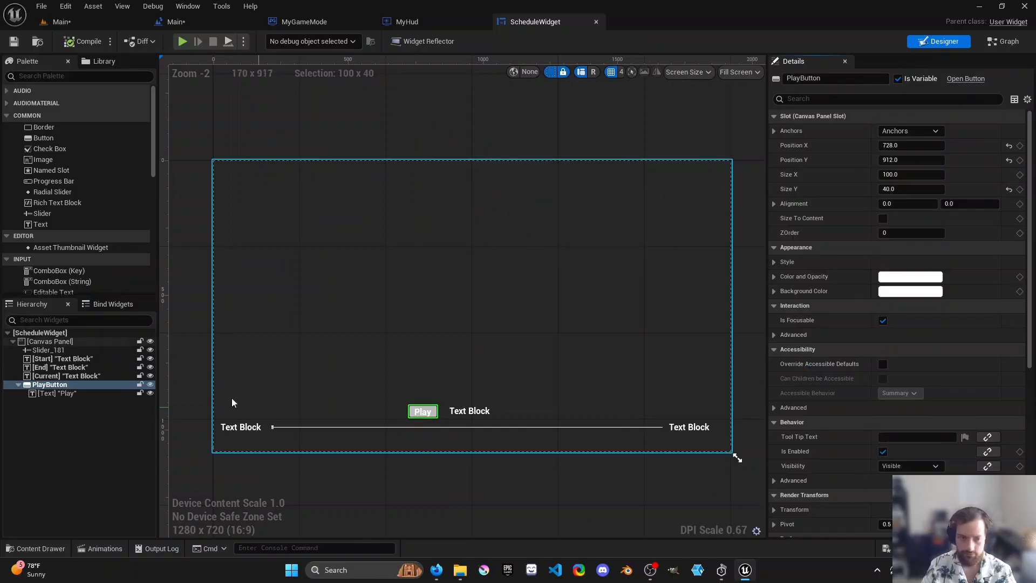
{"action": "left_click", "coordinate": [463, 427]}
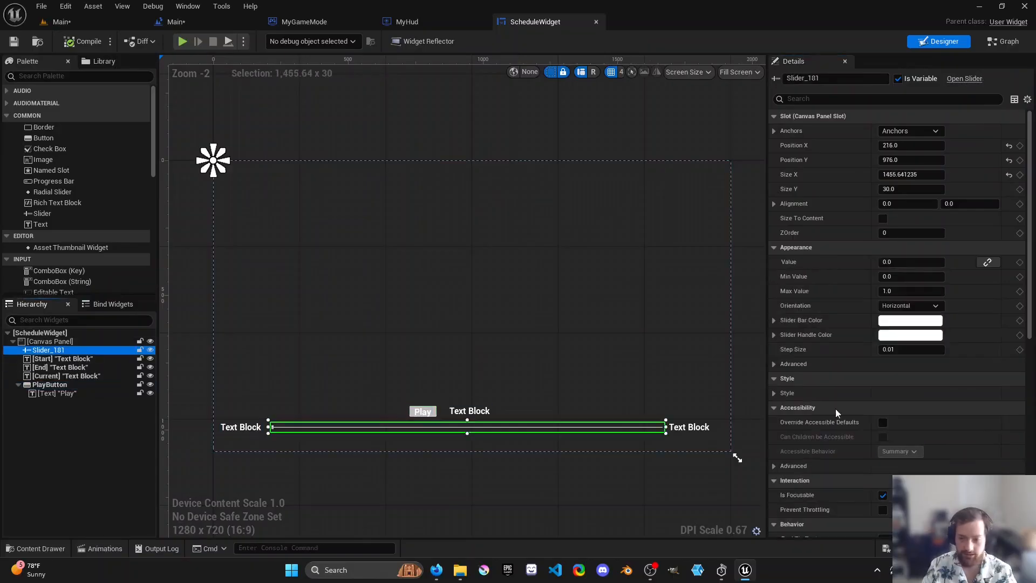
{"action": "scroll", "coordinate": [953, 449], "scroll_direction": "down", "scroll_amount": 10}
{"action": "scroll", "coordinate": [951, 452], "scroll_direction": "down", "scroll_amount": 1}
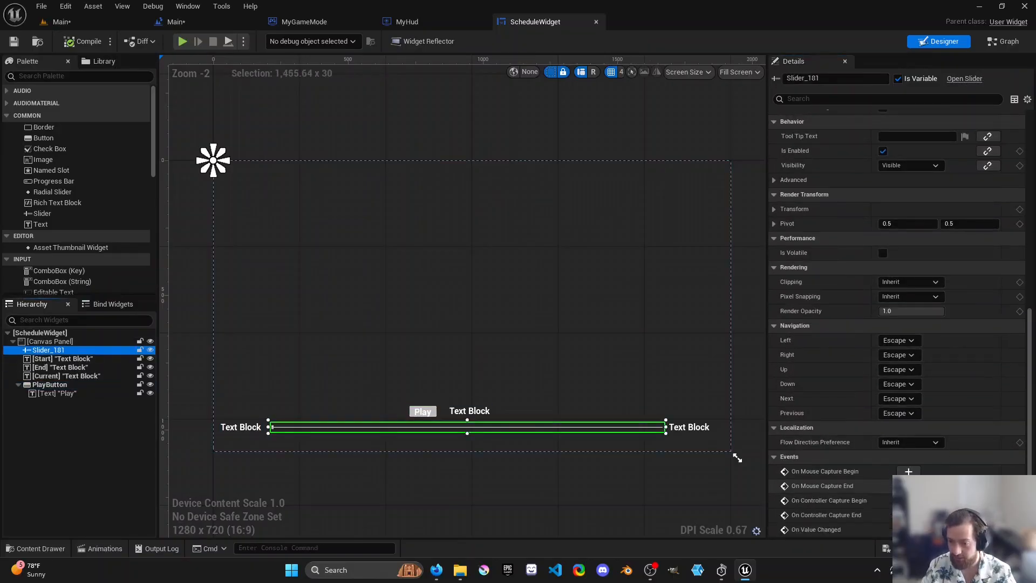
{"action": "left_click", "coordinate": [908, 530]}
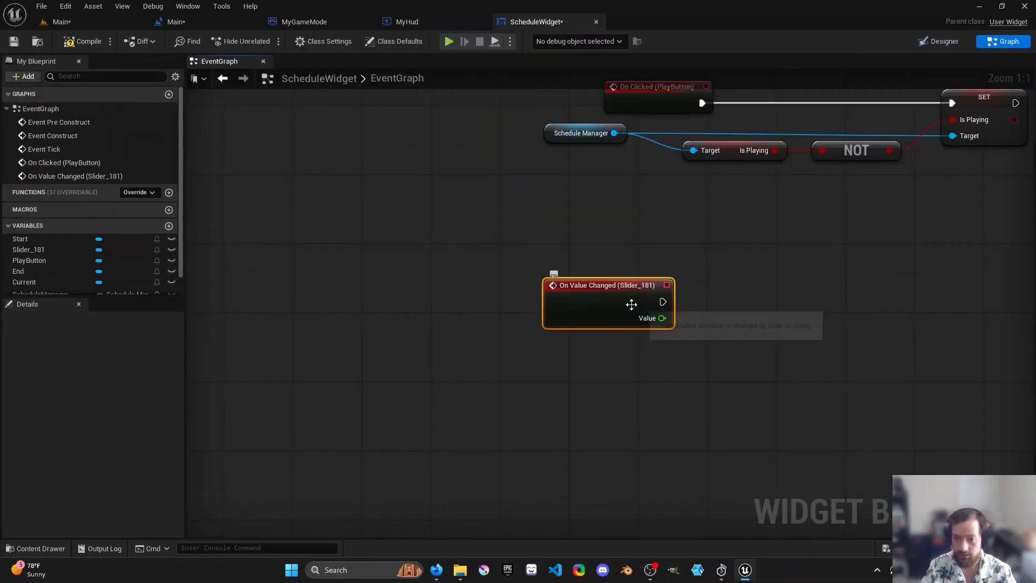
- Duplicate the Schedule Manager getter for use with the slider's On Value Changed event
{"action": "right_click_drag", "start_coordinate": [700, 305], "coordinate": [473, 303]}
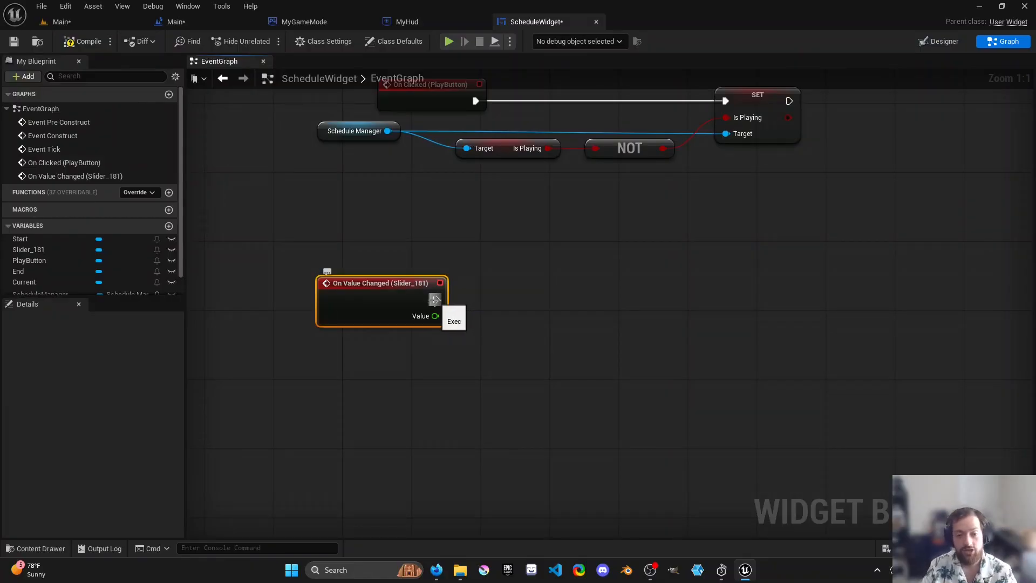
{"action": "right_click_drag", "start_coordinate": [424, 206], "coordinate": [414, 231]}
{"action": "left_click_drag", "start_coordinate": [343, 171], "coordinate": [350, 157]}
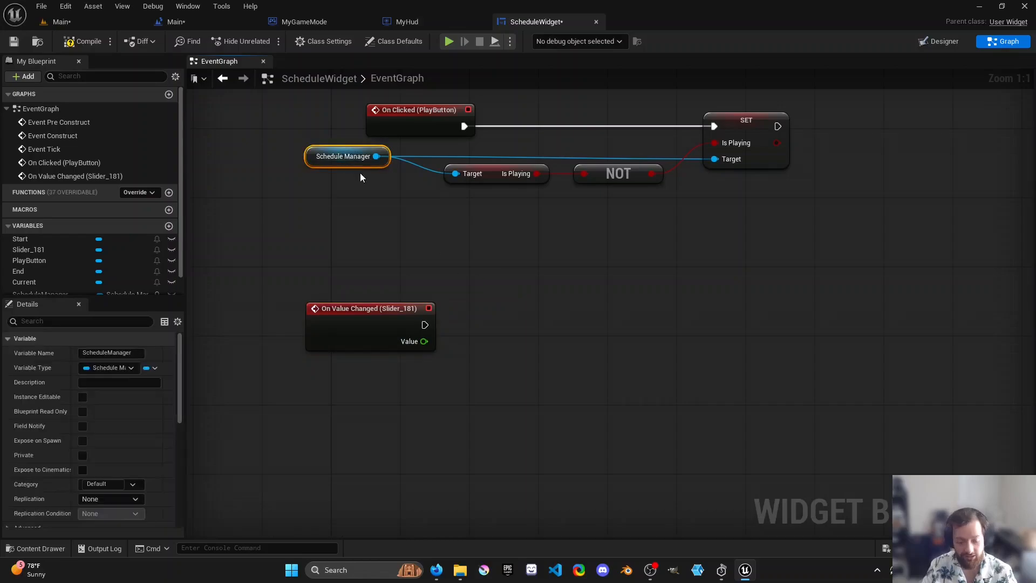
{"action": "key", "text": "ctrl+c"}
{"action": "key", "text": "ctrl+v"}
- Add a Set Animation Progress node from the copied Schedule Manager reference
{"action": "left_click_drag", "start_coordinate": [488, 290], "coordinate": [531, 358]}
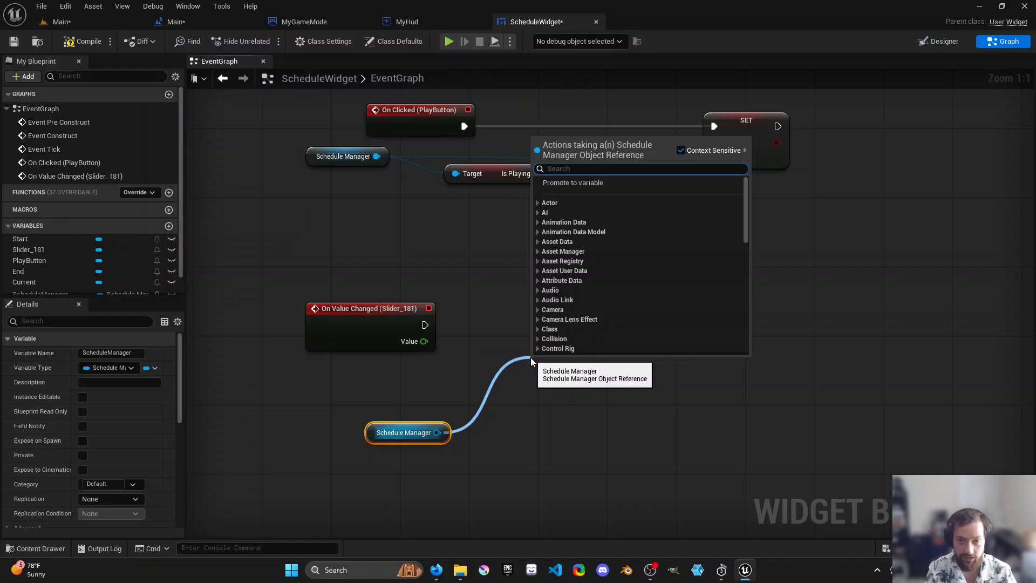
{"action": "type", "text": "anima"}
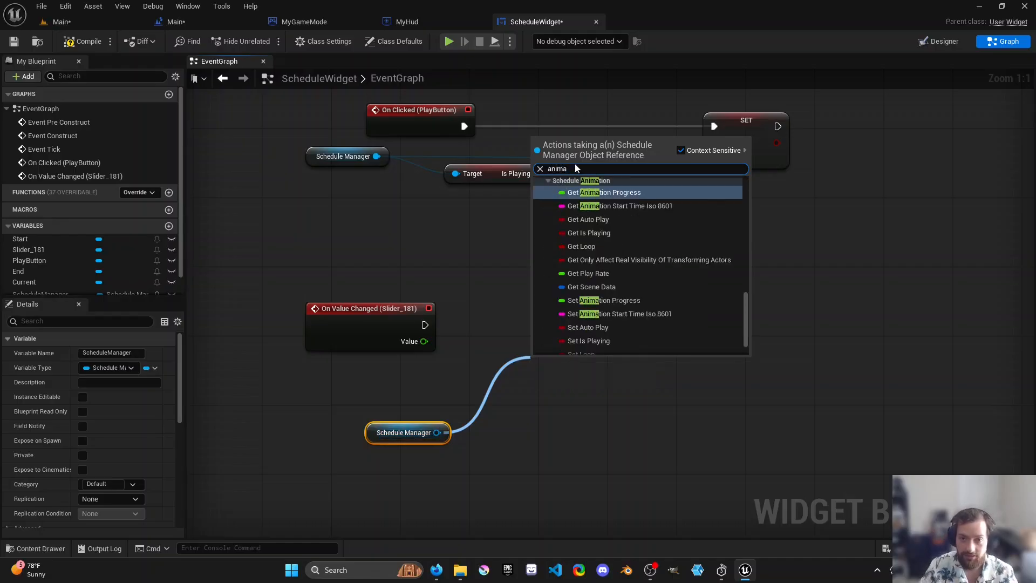
{"action": "type", "text": "tion"}
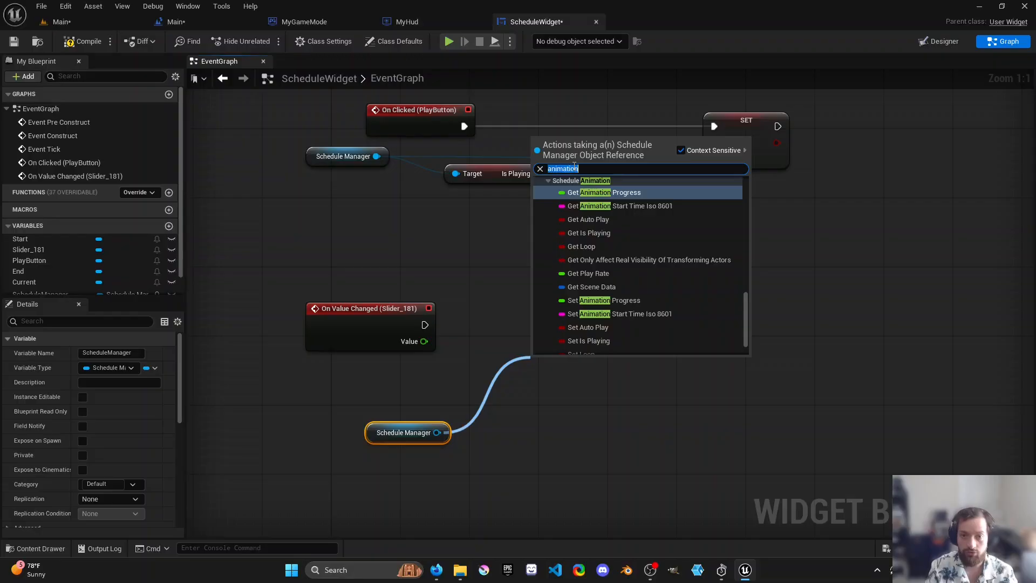
{"action": "key", "text": "BackSpace"}
{"action": "type", "text": "animation"}
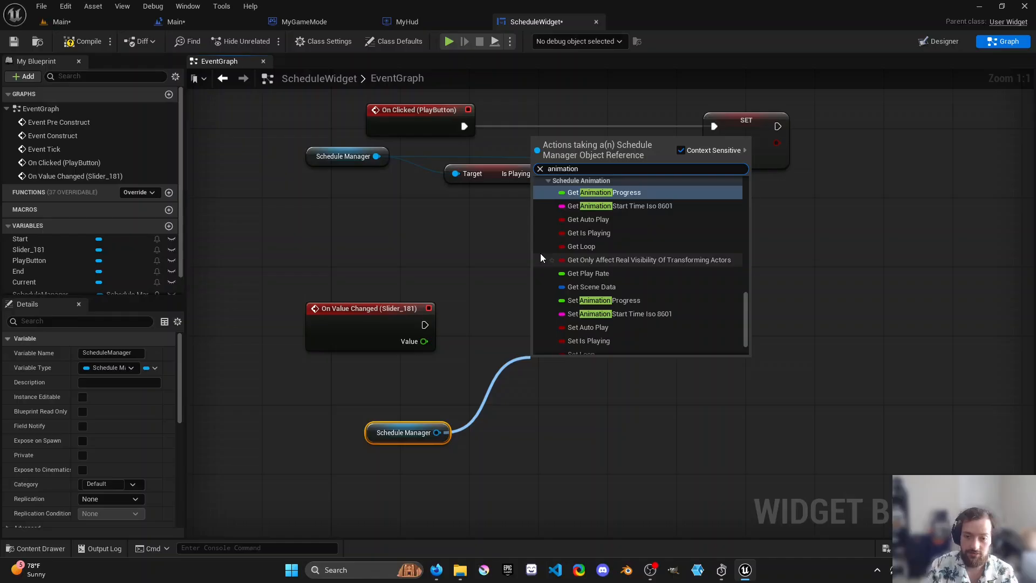
{"action": "left_click", "coordinate": [601, 298]}
- Connect On Value Changed's execution and Value outputs to the Set Animation Progress node and compile the widget
{"action": "left_click_drag", "start_coordinate": [425, 324], "coordinate": [542, 368]}
{"action": "left_click_drag", "start_coordinate": [425, 342], "coordinate": [605, 329]}
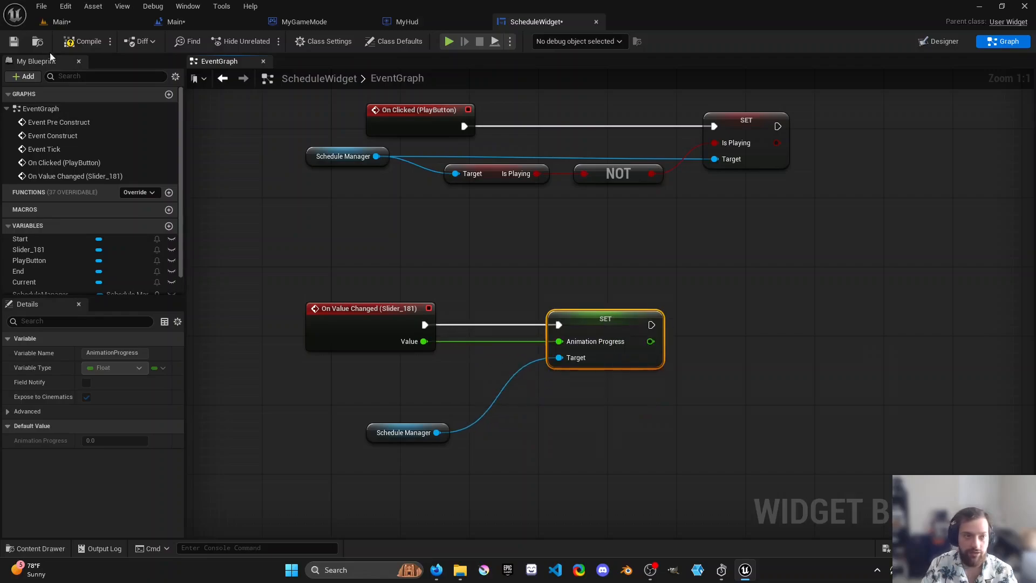
{"action": "left_click", "coordinate": [76, 46]}
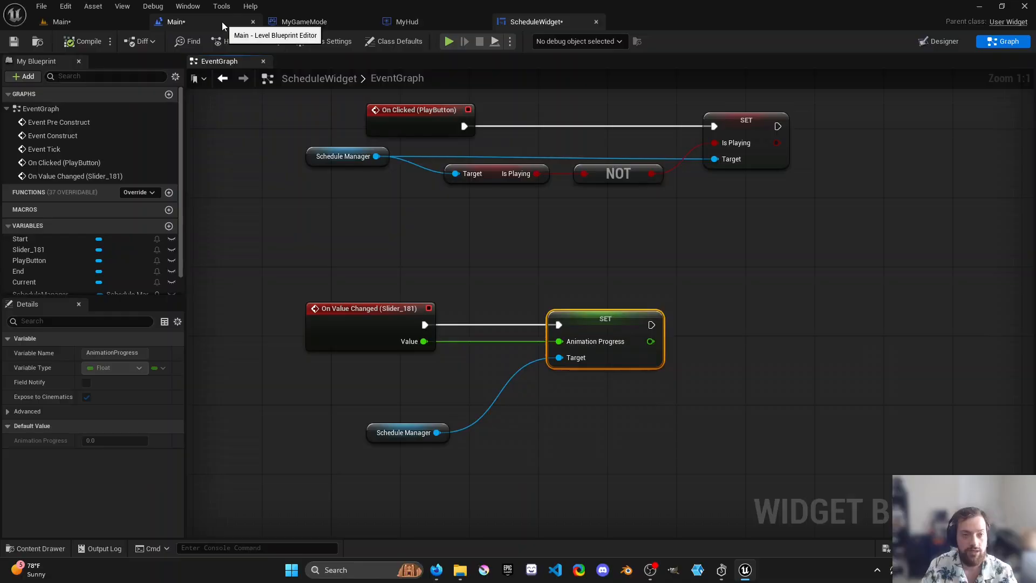
- Return to the Main level, select the NewLevelSequence actor, and turn off Auto Play in its playback settings
{"action": "left_click", "coordinate": [221, 21]}
{"action": "left_click", "coordinate": [98, 18]}
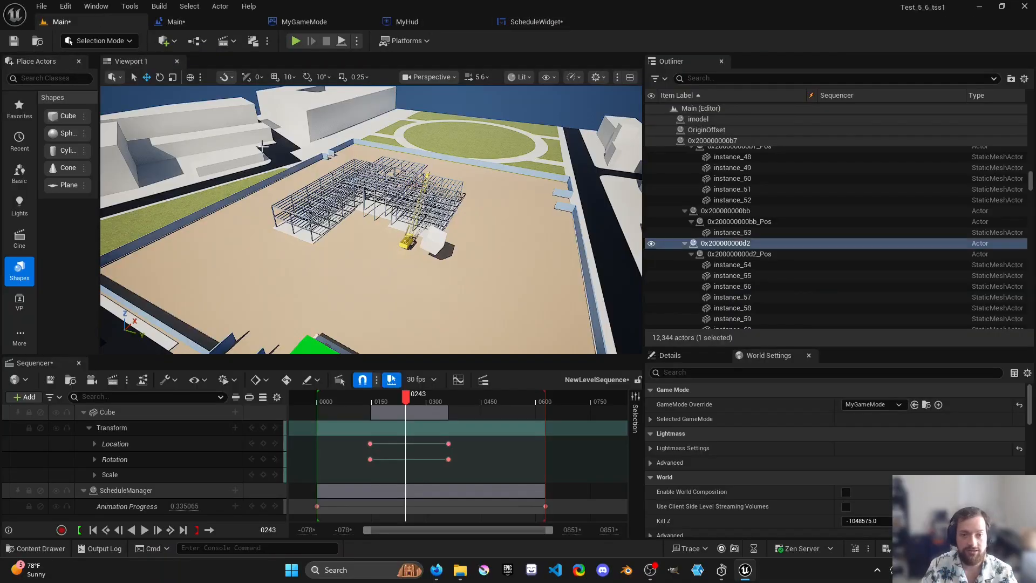
{"action": "scroll", "coordinate": [747, 301], "scroll_direction": "down", "scroll_amount": 6}
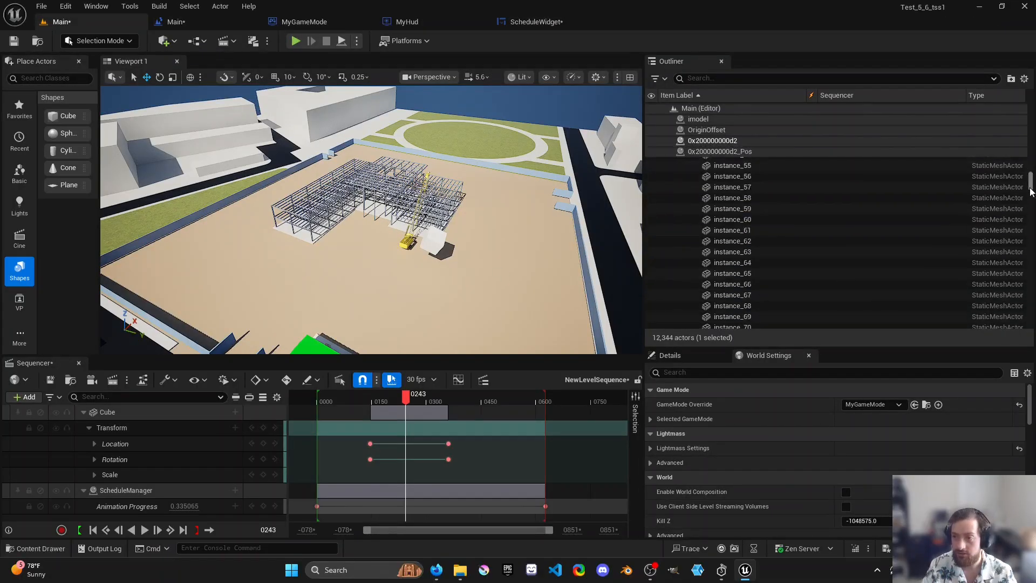
{"action": "left_click_drag", "start_coordinate": [1031, 186], "coordinate": [1030, 321]}
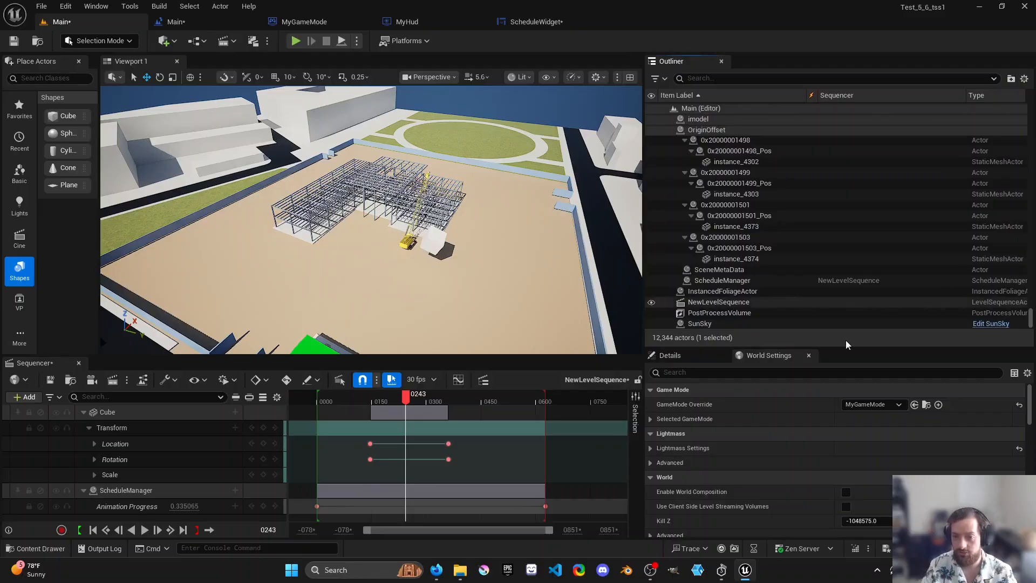
{"action": "left_click", "coordinate": [743, 303]}
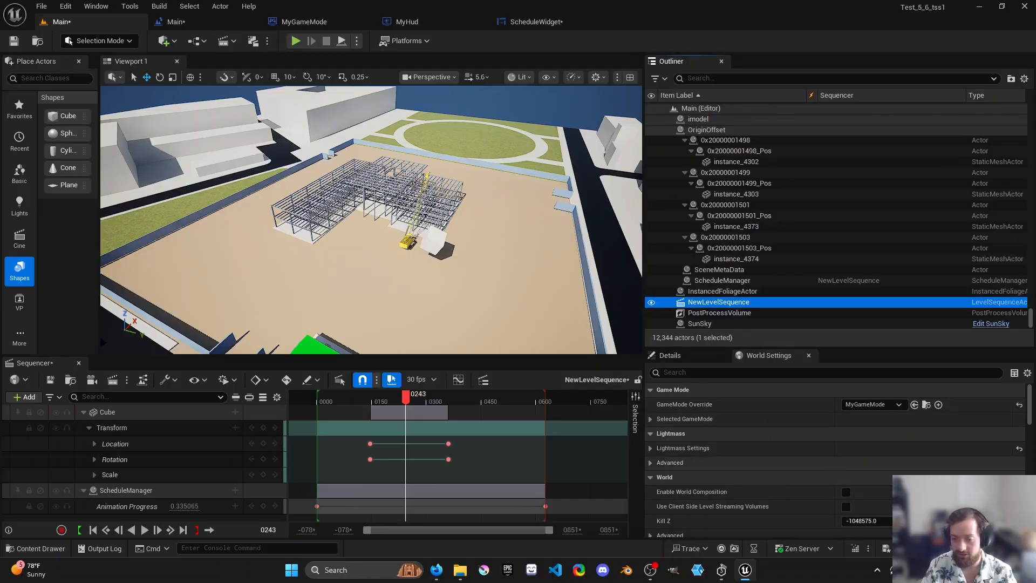
{"action": "scroll", "coordinate": [858, 473], "scroll_direction": "down", "scroll_amount": 2}
{"action": "scroll", "coordinate": [819, 480], "scroll_direction": "up", "scroll_amount": 2}
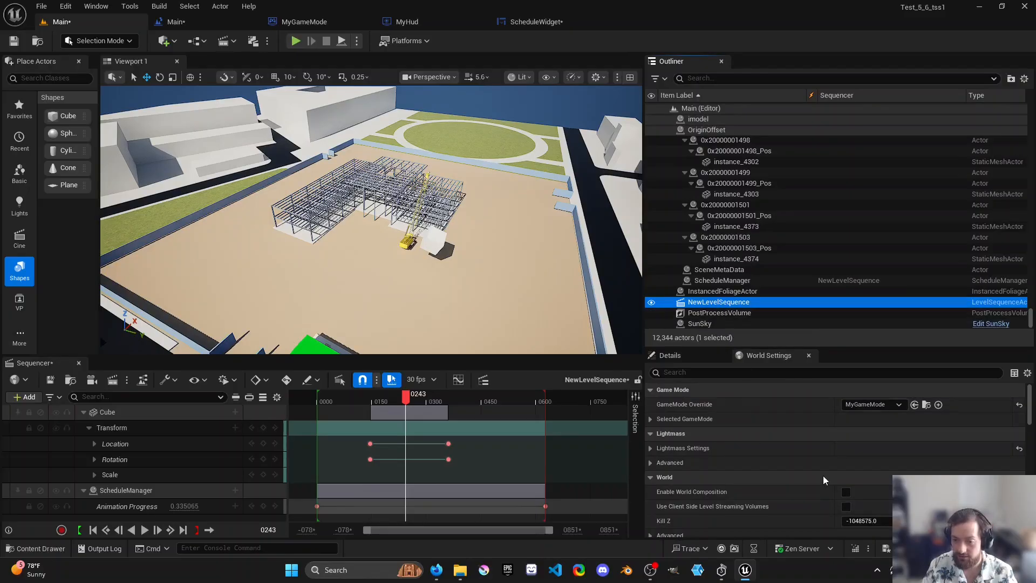
{"action": "scroll", "coordinate": [824, 480], "scroll_direction": "down", "scroll_amount": 1}
{"action": "scroll", "coordinate": [823, 479], "scroll_direction": "down", "scroll_amount": 5}
{"action": "scroll", "coordinate": [809, 458], "scroll_direction": "up", "scroll_amount": 5}
{"action": "left_click", "coordinate": [668, 356]}
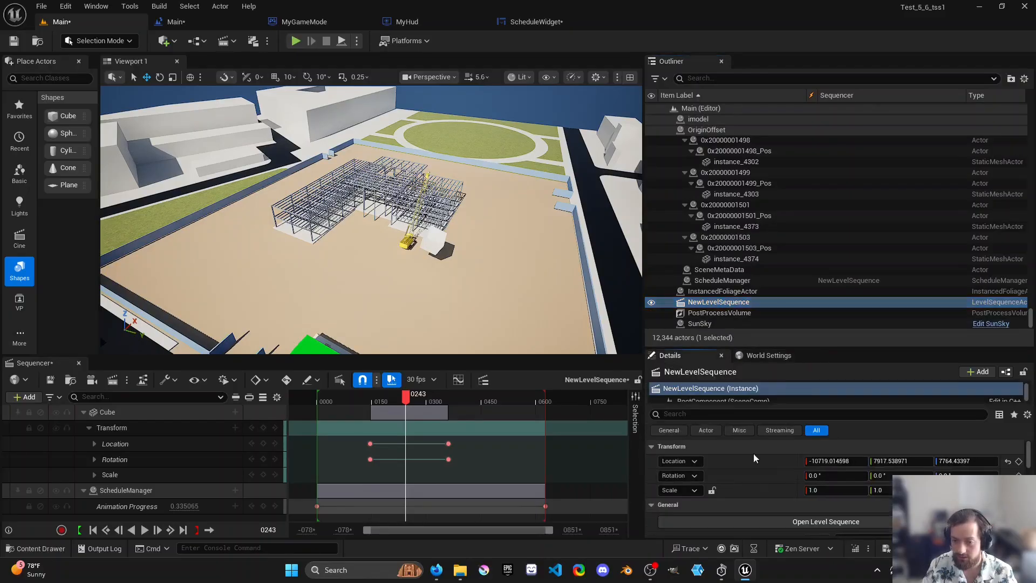
{"action": "scroll", "coordinate": [788, 478], "scroll_direction": "down", "scroll_amount": 4}
{"action": "left_click", "coordinate": [808, 513]}
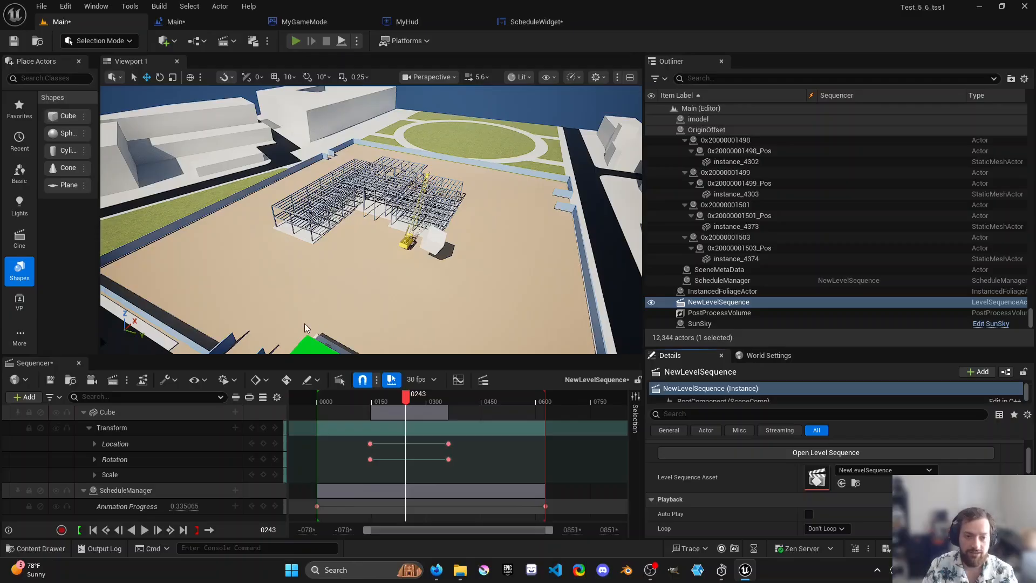
- Play the level, test the schedule widget by scrubbing its slider and toggling its Play button, and end the session
{"action": "key", "text": "alt+p"}
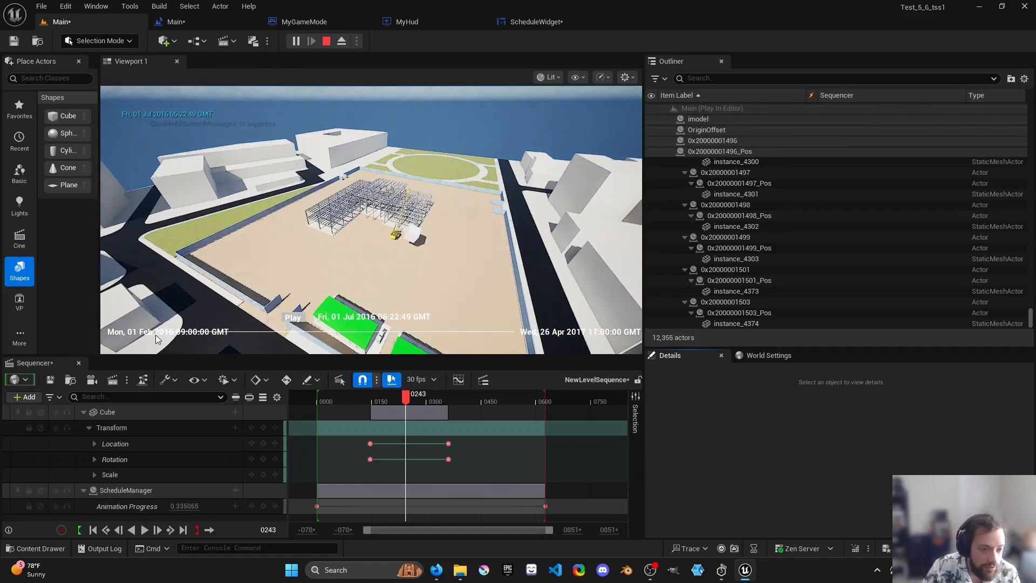
{"action": "left_click_drag", "start_coordinate": [155, 335], "coordinate": [413, 338]}
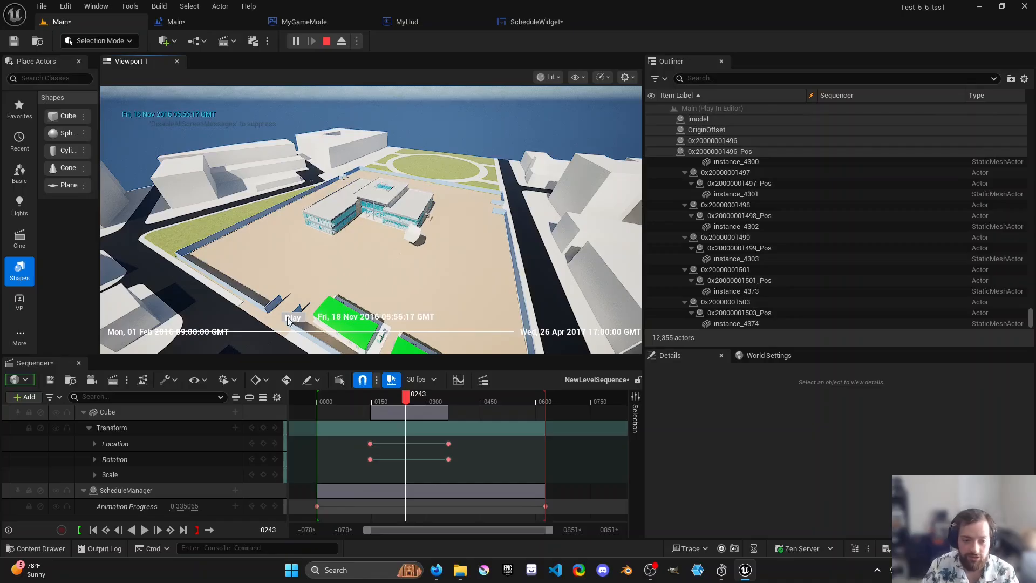
{"action": "left_click", "coordinate": [291, 317]}
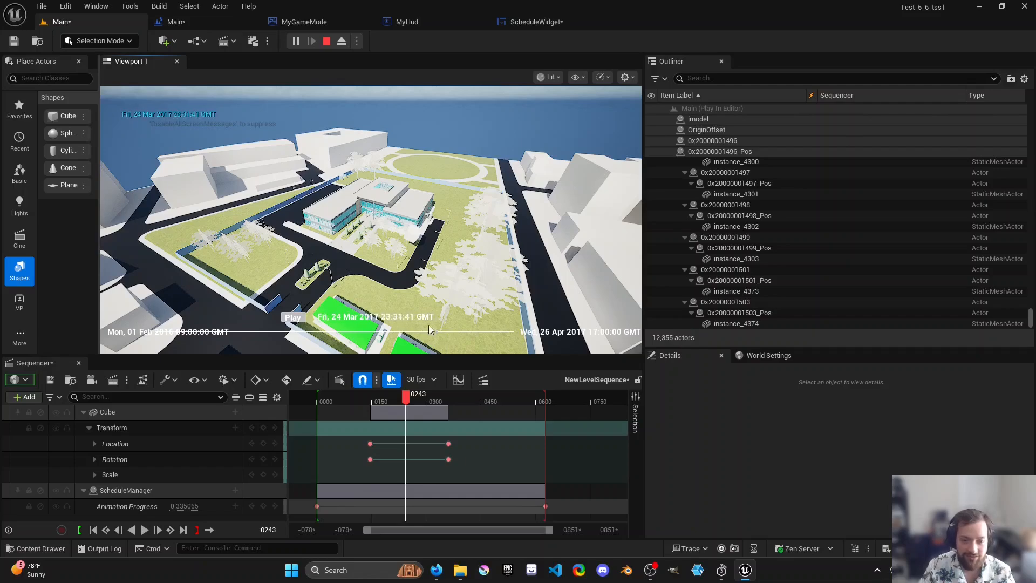
{"action": "left_click_drag", "start_coordinate": [438, 331], "coordinate": [366, 333]}
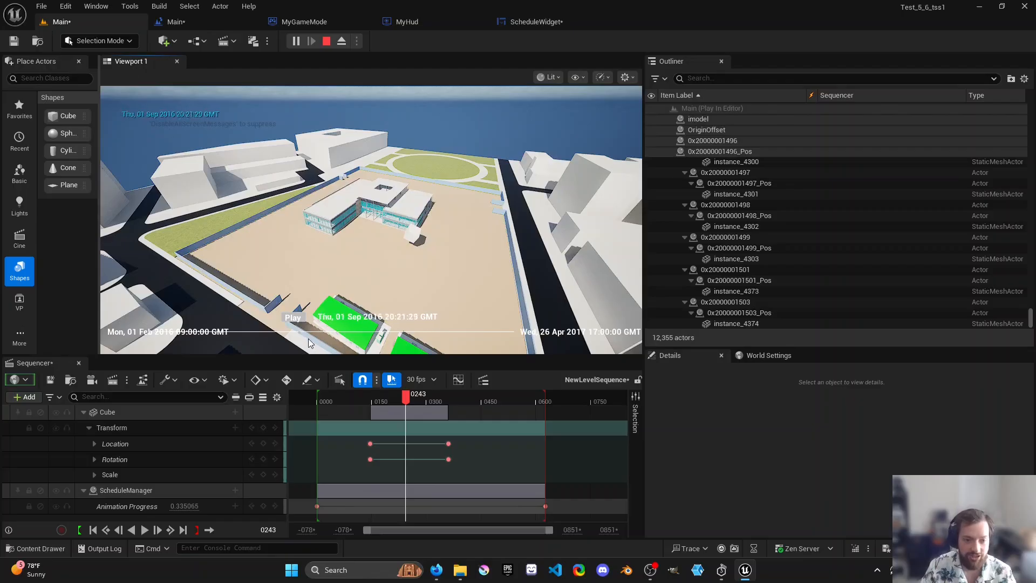
{"action": "left_click_drag", "start_coordinate": [301, 334], "coordinate": [233, 344]}
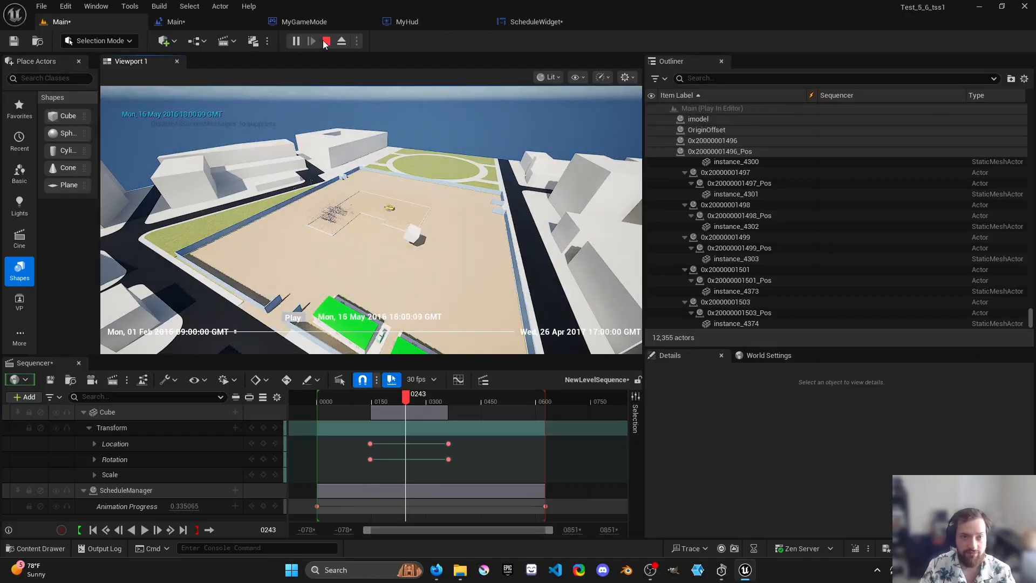
{"action": "key", "text": "Escape"}
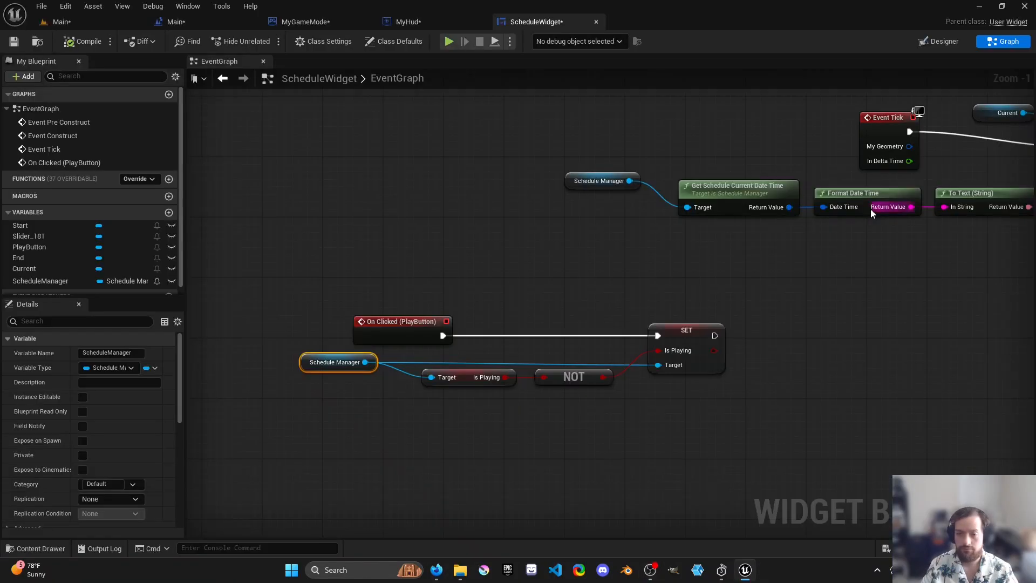
- In MyHud's event graph, add a Create Widget node driven by Event BeginPlay and align it with the event
{"action": "left_click", "coordinate": [442, 22]}
{"action": "right_click_drag", "start_coordinate": [512, 307], "coordinate": [514, 309]}
{"action": "left_click_drag", "start_coordinate": [412, 223], "coordinate": [547, 226]}
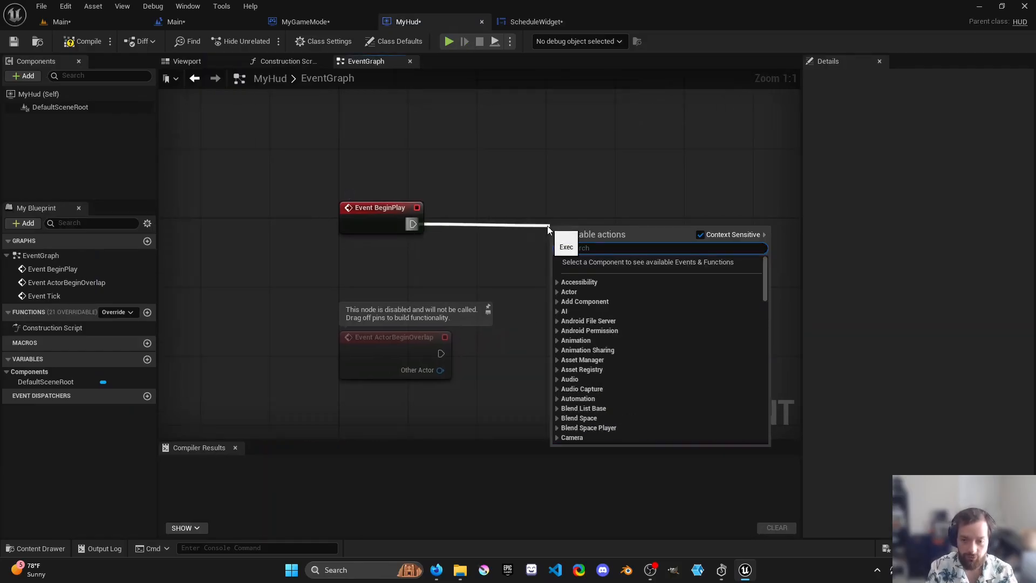
{"action": "type", "text": "create wid"}
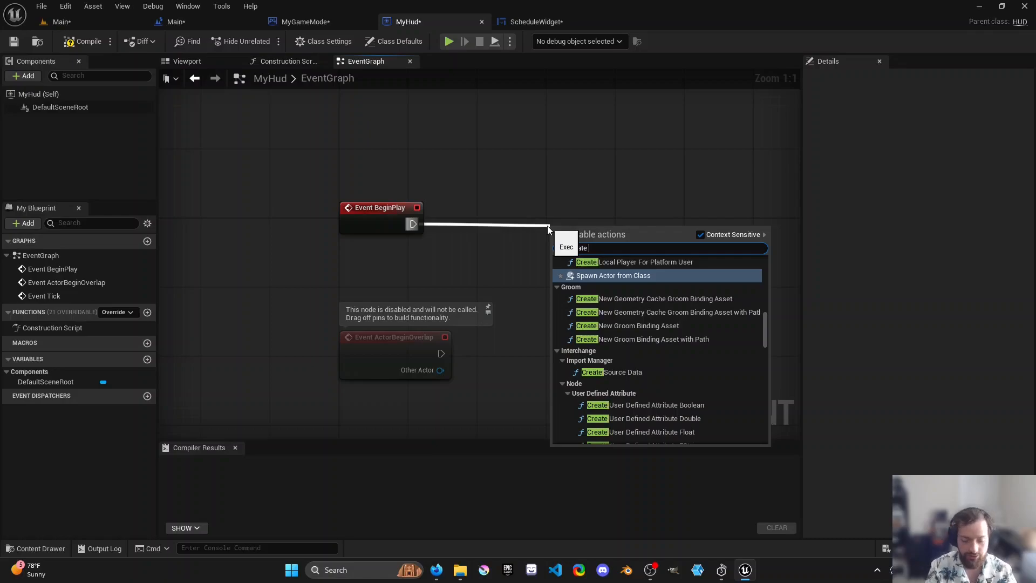
{"action": "key", "text": "Return"}
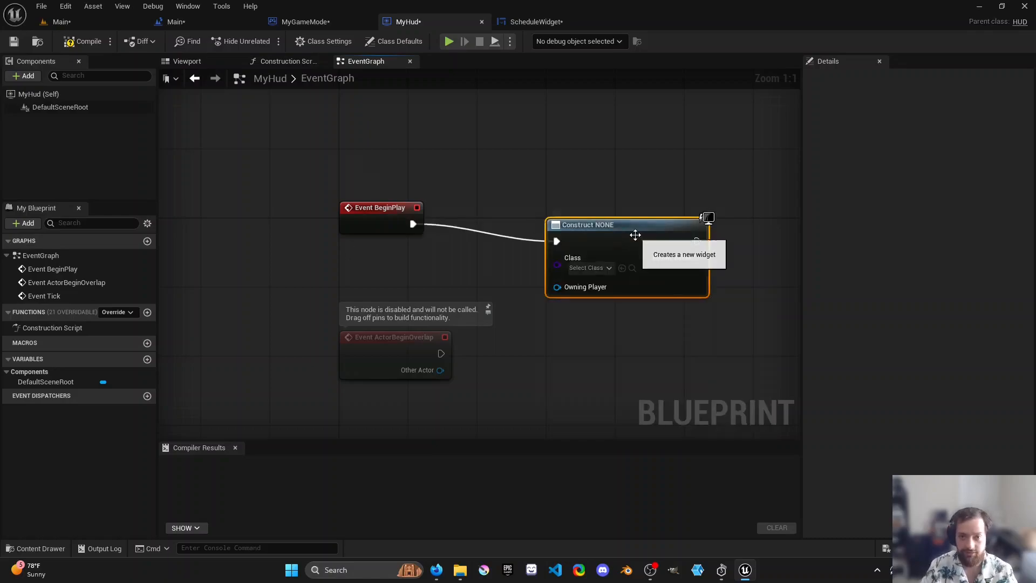
{"action": "left_click_drag", "start_coordinate": [635, 231], "coordinate": [604, 219]}
- Set the Create Widget node's class to ScheduleWidget
{"action": "right_click_drag", "start_coordinate": [523, 218], "coordinate": [427, 221]}
{"action": "left_click", "coordinate": [466, 254]}
{"action": "type", "text": "sc"}
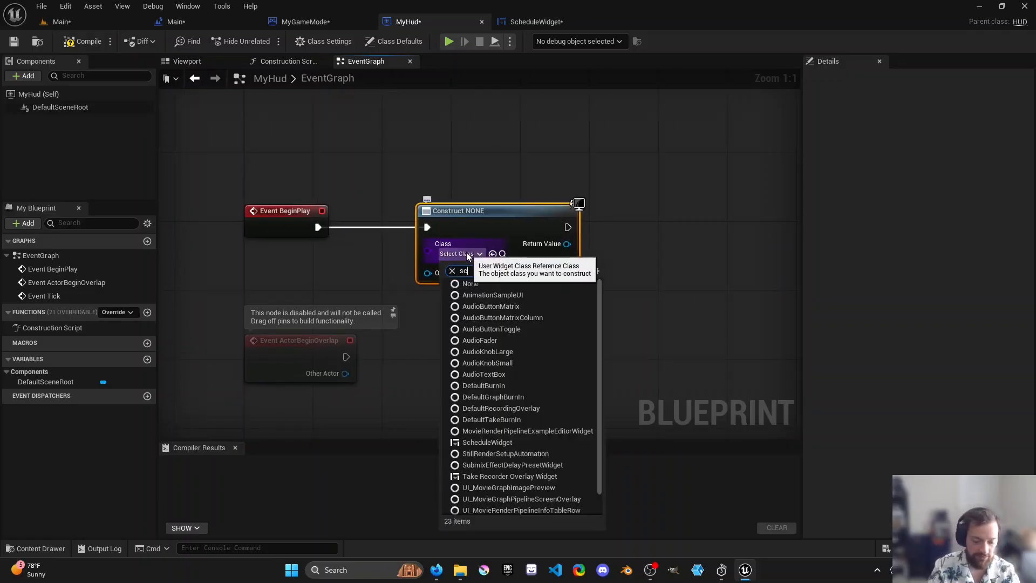
{"action": "type", "text": "hedule wid"}
{"action": "left_click", "coordinate": [484, 295]}
{"action": "right_click_drag", "start_coordinate": [564, 305], "coordinate": [485, 271]}
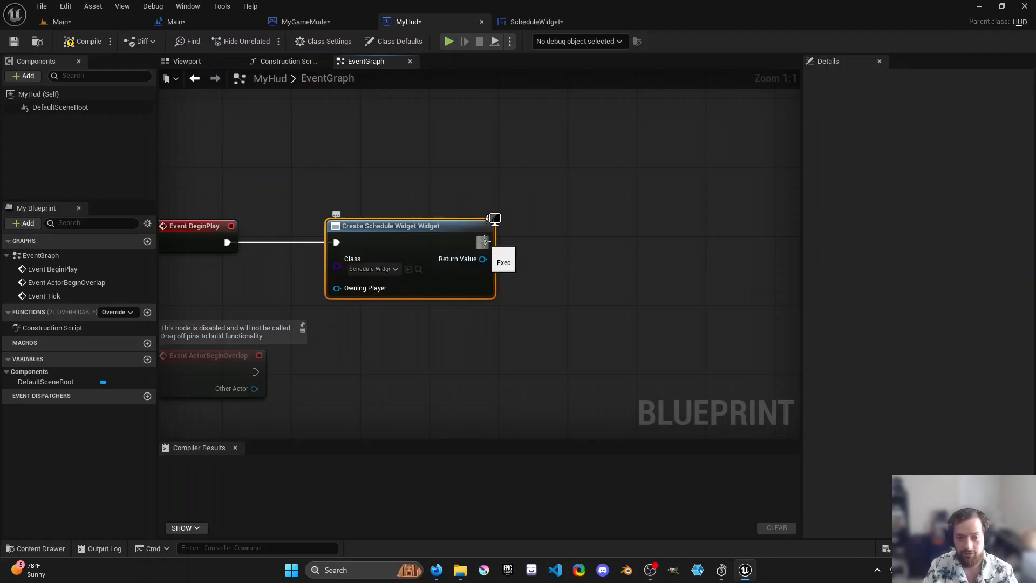
- Add an Add to Viewport node after Create Schedule Widget, connect Return Value to its Target, and align it
{"action": "left_click_drag", "start_coordinate": [484, 242], "coordinate": [650, 244]}
{"action": "type", "text": "add to view"}
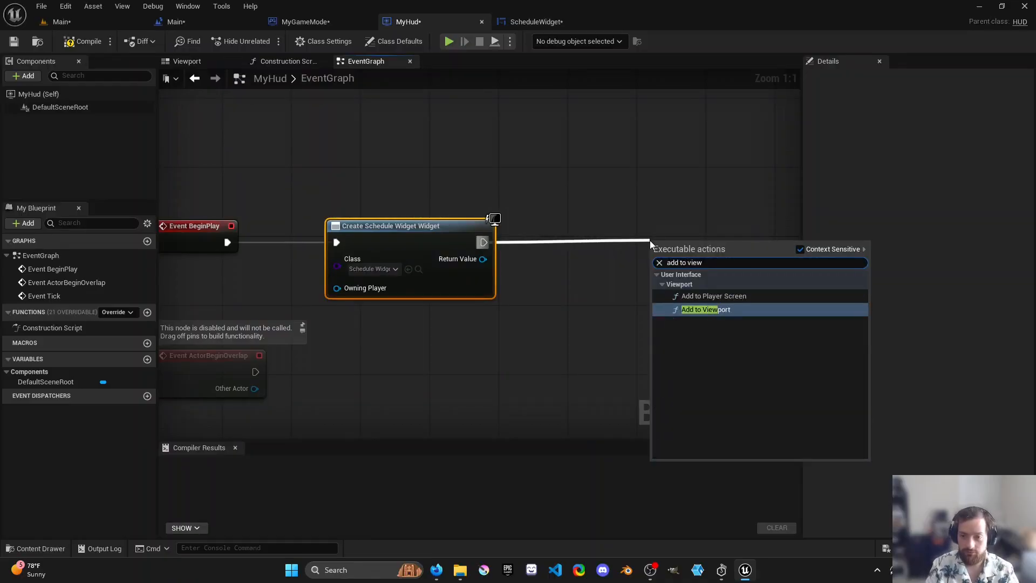
{"action": "key", "text": "Return"}
{"action": "left_click_drag", "start_coordinate": [483, 259], "coordinate": [655, 282]}
{"action": "left_click_drag", "start_coordinate": [681, 246], "coordinate": [620, 225]}
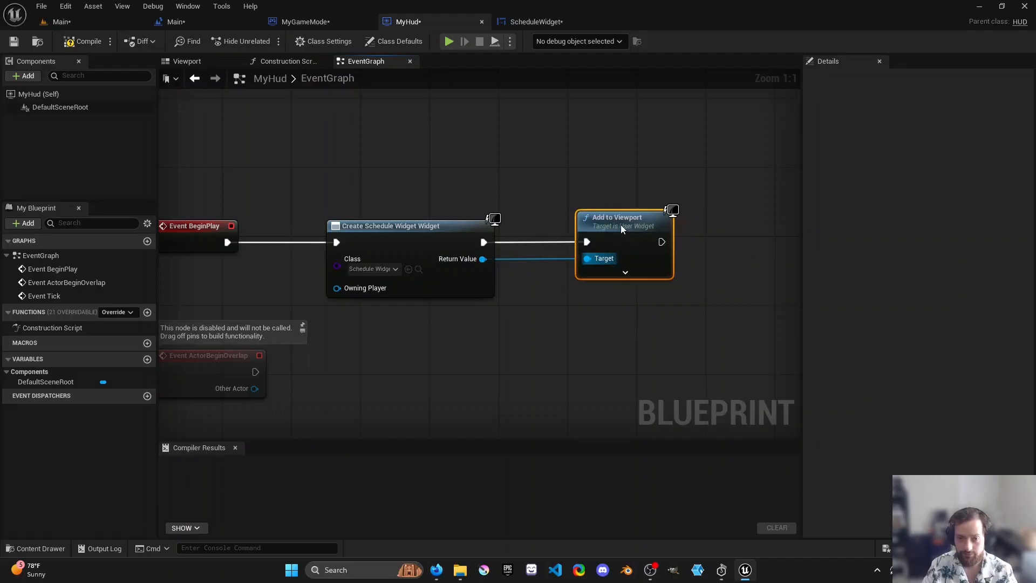
{"action": "scroll", "coordinate": [474, 171], "scroll_direction": "down", "scroll_amount": 2}
- Compile MyHud, delete the faulty Construct NONE node from its Construction Script, and recompile
{"action": "left_click", "coordinate": [82, 41]}
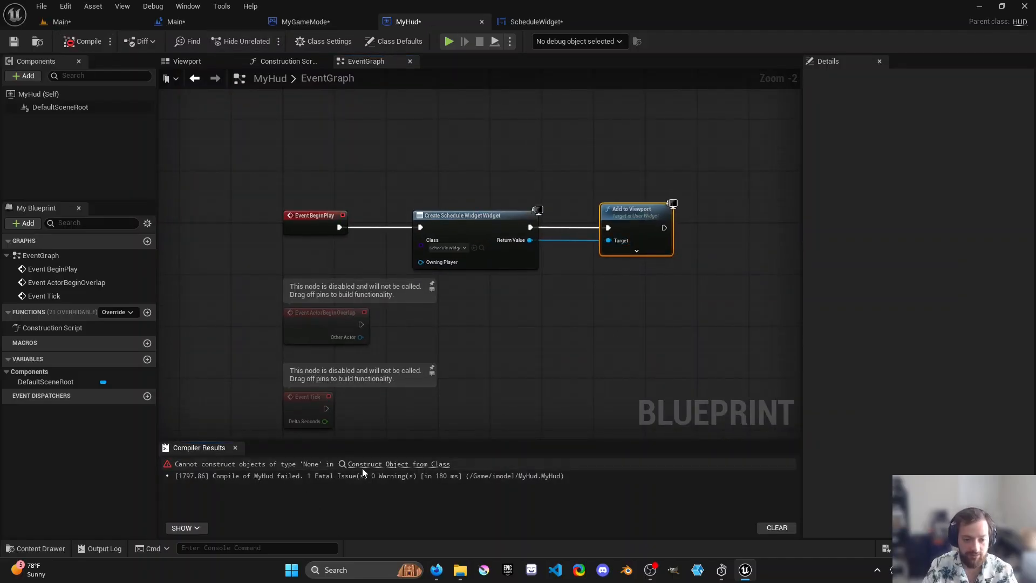
{"action": "left_click", "coordinate": [366, 465]}
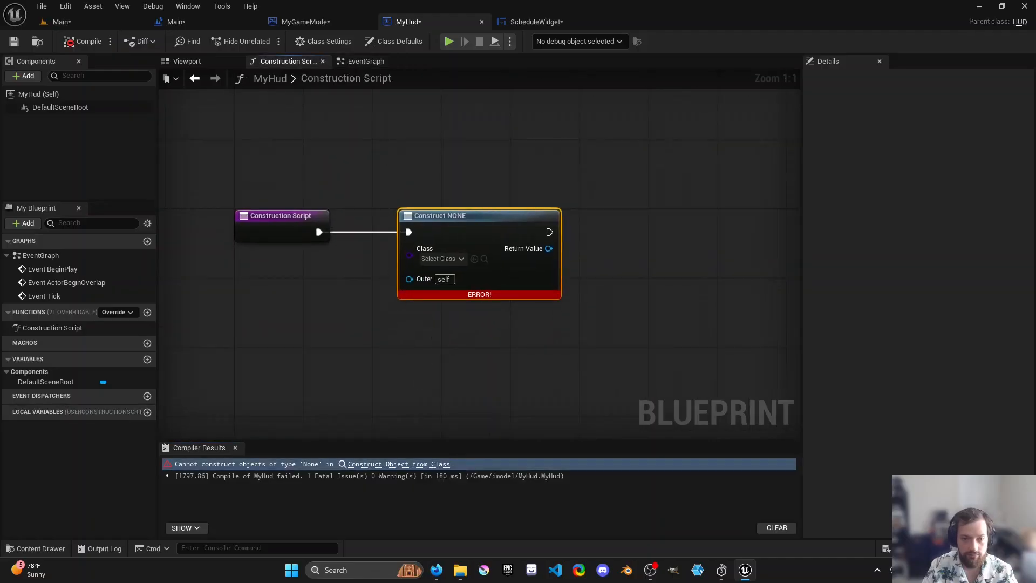
{"action": "left_click_drag", "start_coordinate": [398, 195], "coordinate": [488, 289]}
{"action": "key", "text": "Delete"}
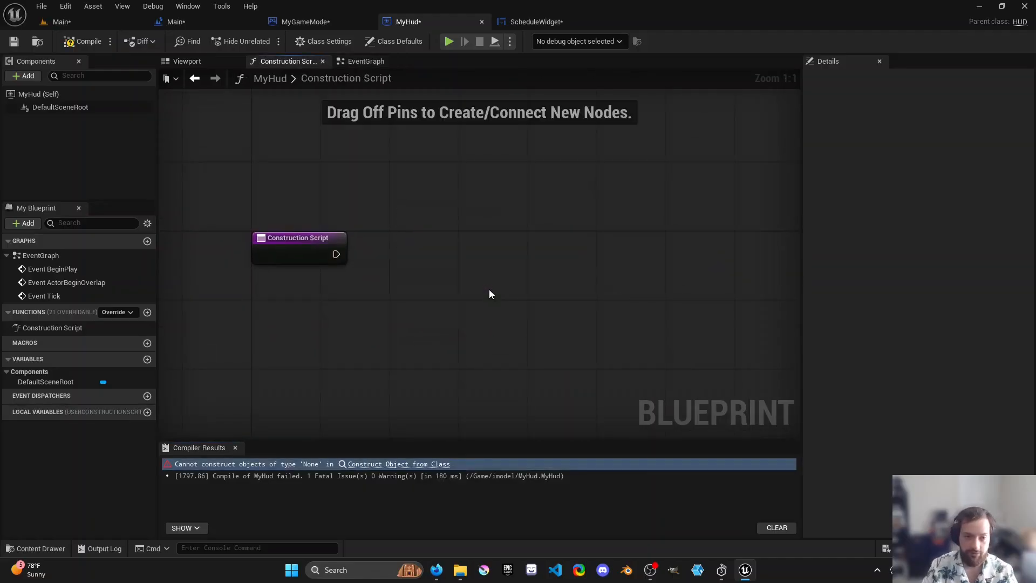
{"action": "left_click", "coordinate": [82, 41]}
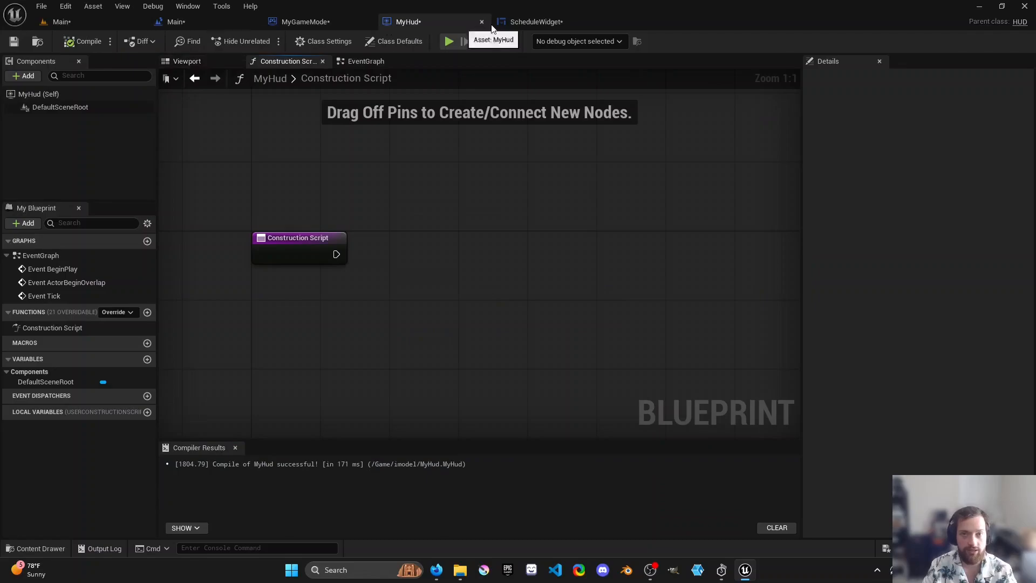
- Save the ScheduleWidget, MyHud and MyGameMode blueprints
{"action": "left_click", "coordinate": [530, 22]}
{"action": "left_click", "coordinate": [14, 41]}
{"action": "left_click", "coordinate": [409, 21]}
{"action": "left_click", "coordinate": [12, 42]}
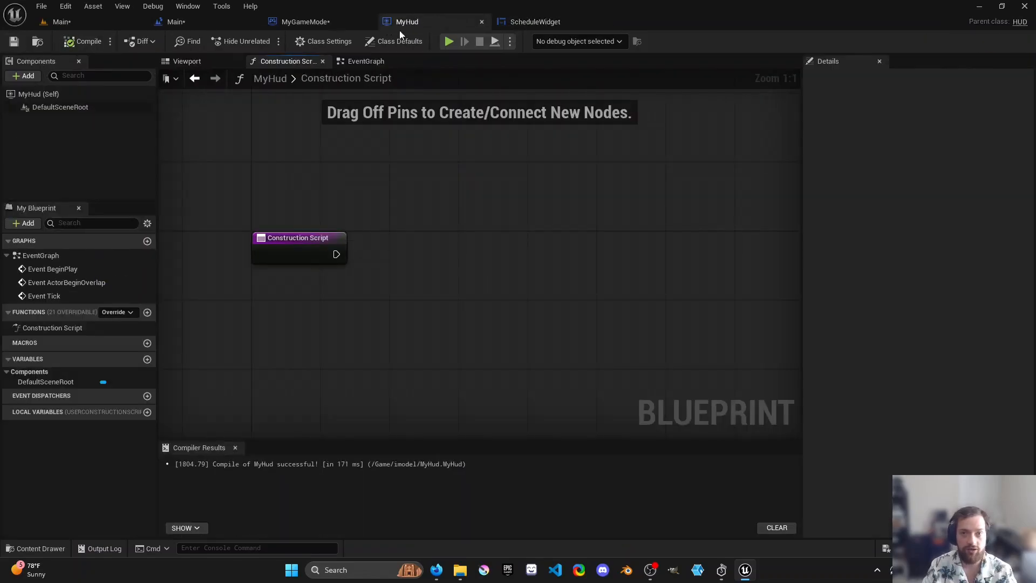
{"action": "left_click", "coordinate": [351, 21]}
{"action": "left_click", "coordinate": [14, 43]}
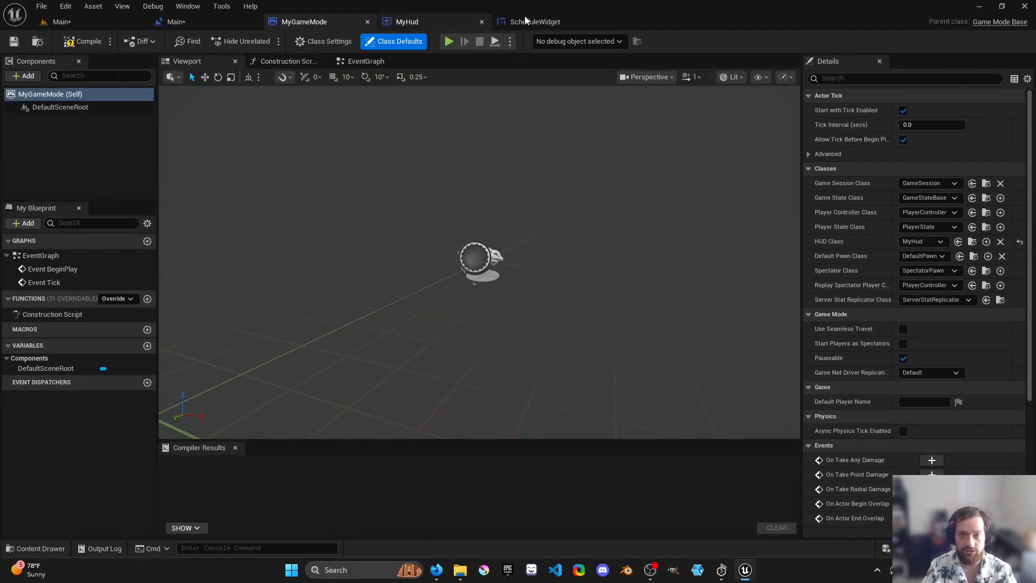
- Select Slider_181 in the ScheduleWidget layout and create its On Value Changed event
{"action": "left_click", "coordinate": [526, 19]}
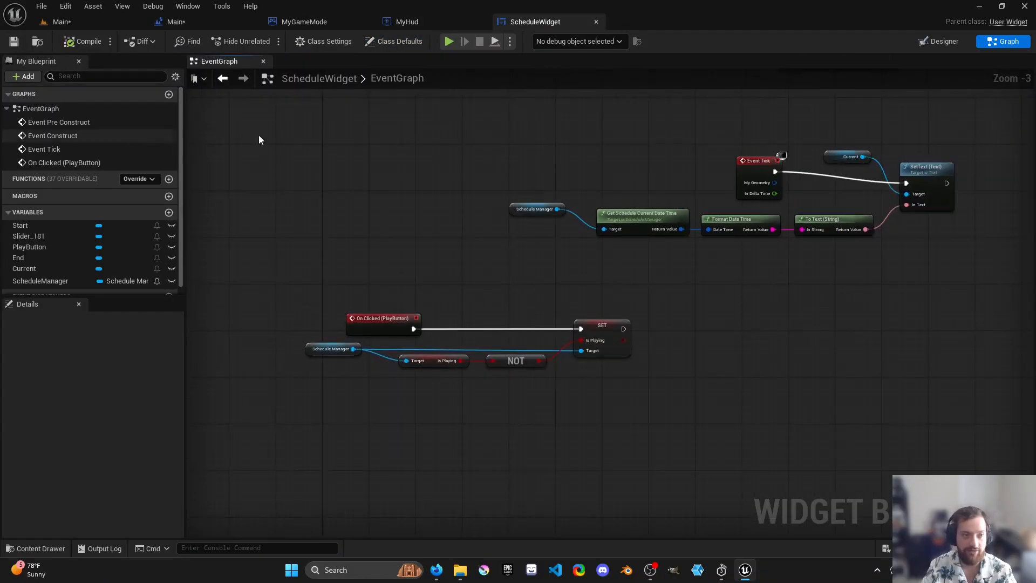
{"action": "left_click", "coordinate": [938, 41]}
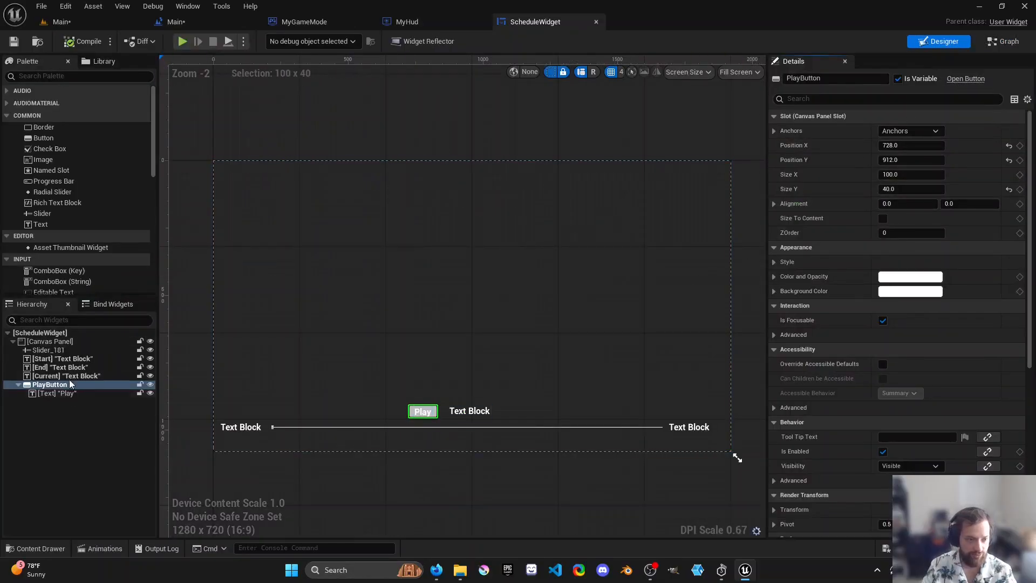
{"action": "left_click", "coordinate": [49, 350]}
{"action": "scroll", "coordinate": [953, 449], "scroll_direction": "down", "scroll_amount": 10}
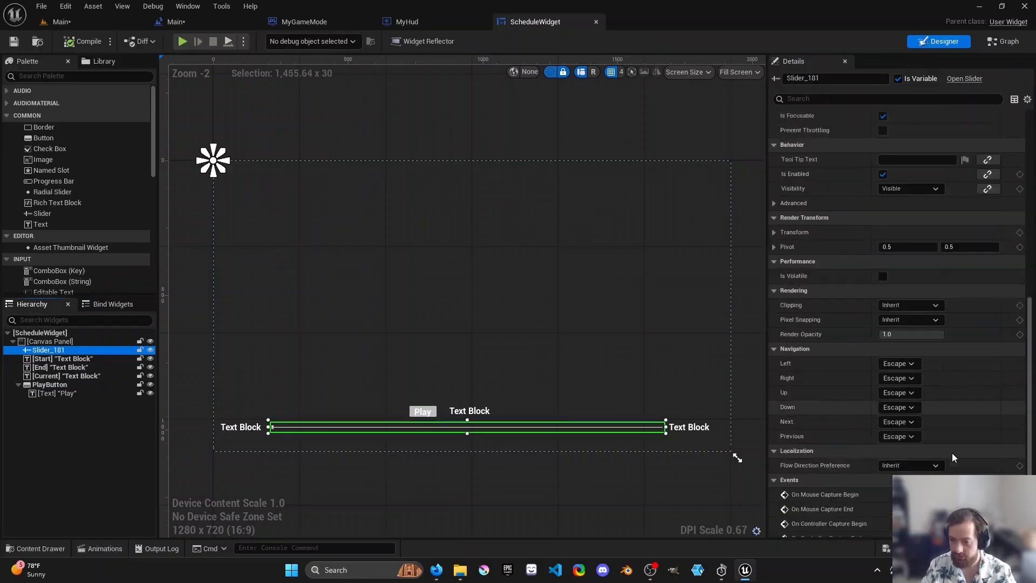
{"action": "scroll", "coordinate": [952, 454], "scroll_direction": "down", "scroll_amount": 2}
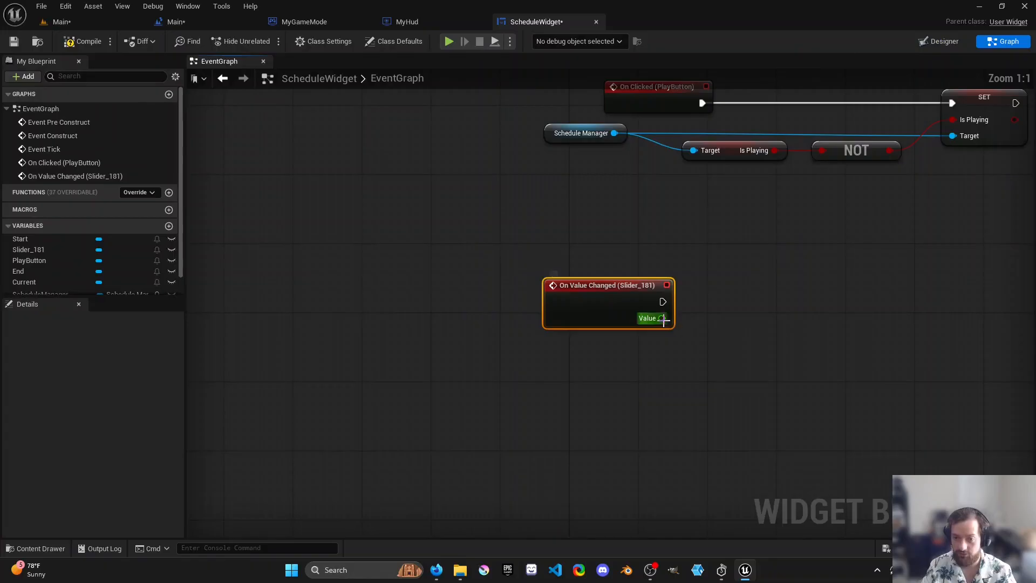
- Copy the Schedule Manager getter and paste the duplicate near the On Value Changed (Slider_181) event
{"action": "right_click_drag", "start_coordinate": [701, 303], "coordinate": [474, 301]}
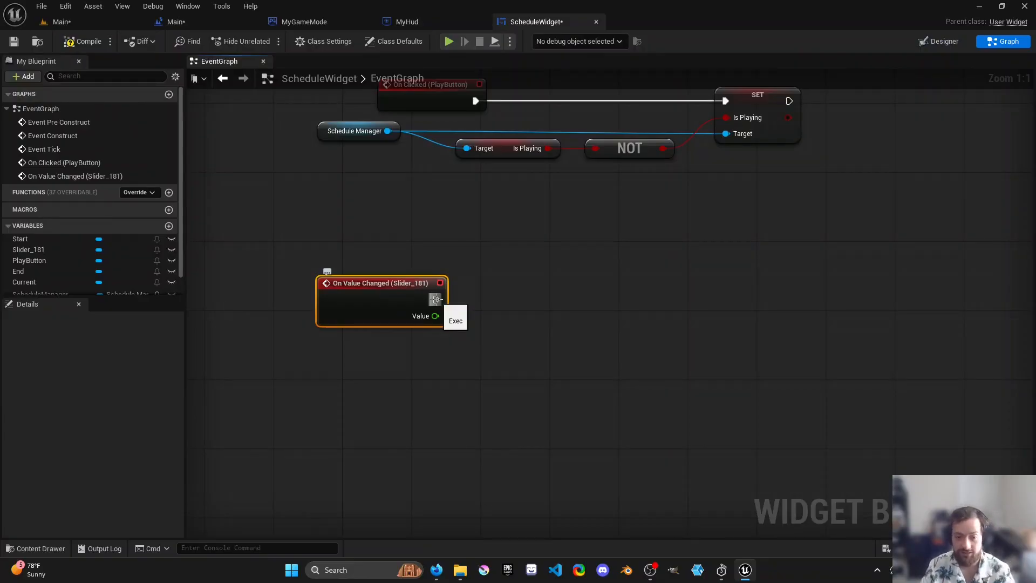
{"action": "right_click_drag", "start_coordinate": [435, 298], "coordinate": [424, 325]}
{"action": "left_click", "coordinate": [348, 158]}
{"action": "key", "text": "ctrl+c"}
{"action": "key", "text": "ctrl+v"}
- Add a Set Animation Progress node from the pasted Schedule Manager getter below the slider event
{"action": "left_click_drag", "start_coordinate": [483, 285], "coordinate": [531, 359]}
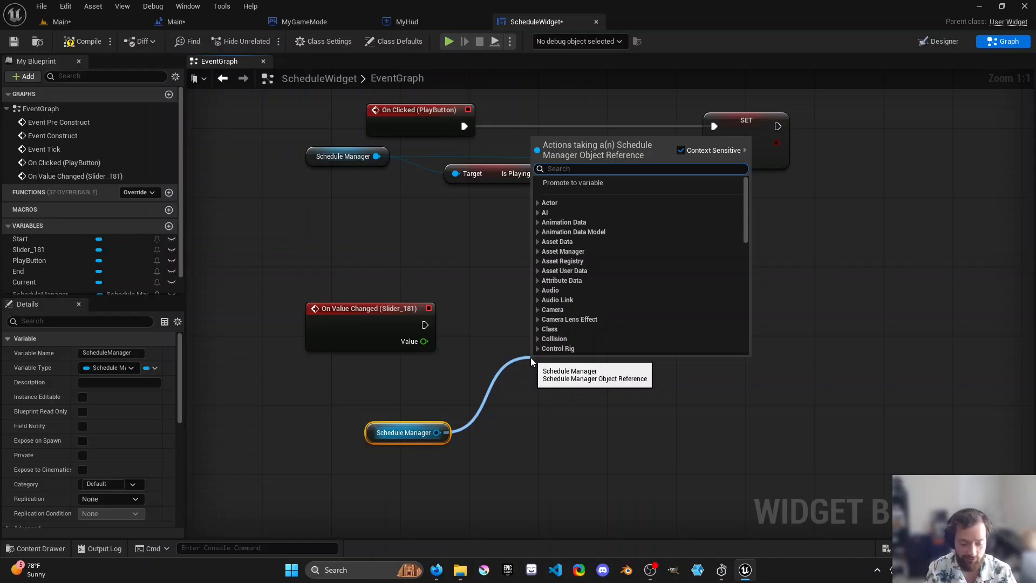
{"action": "type", "text": "anima"}
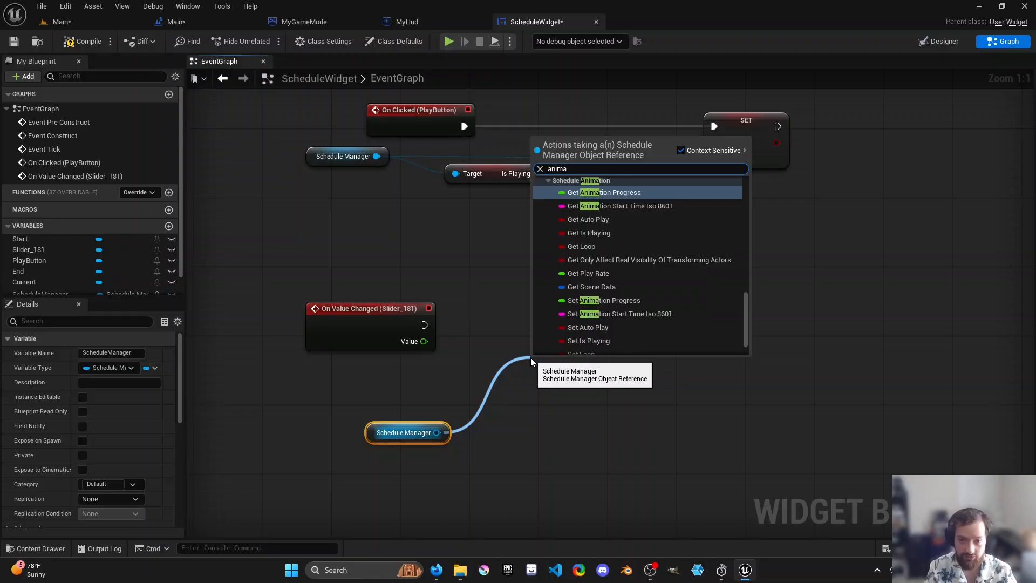
{"action": "type", "text": "tion"}
{"action": "key", "text": "BackSpace"}
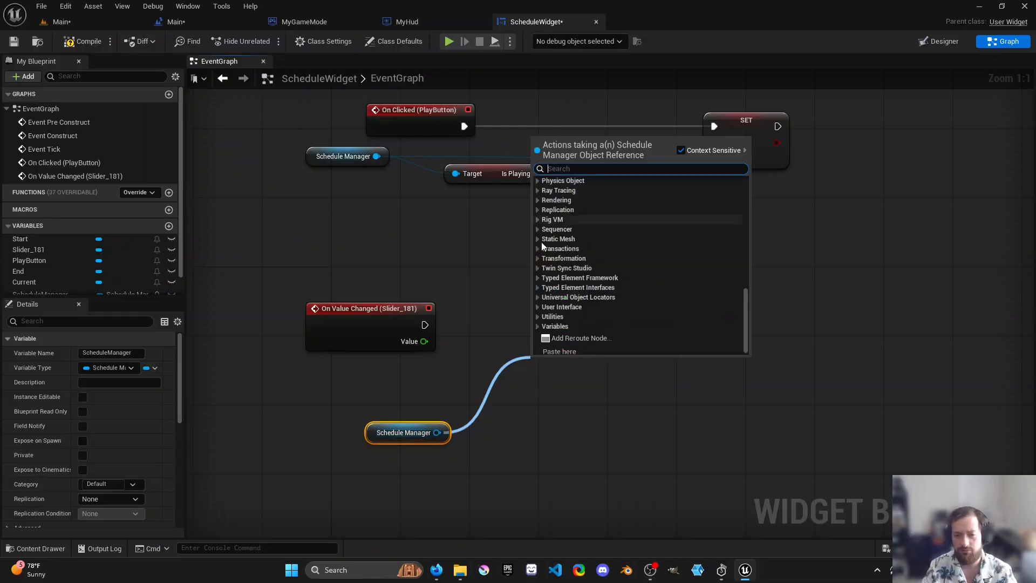
{"action": "type", "text": "animation"}
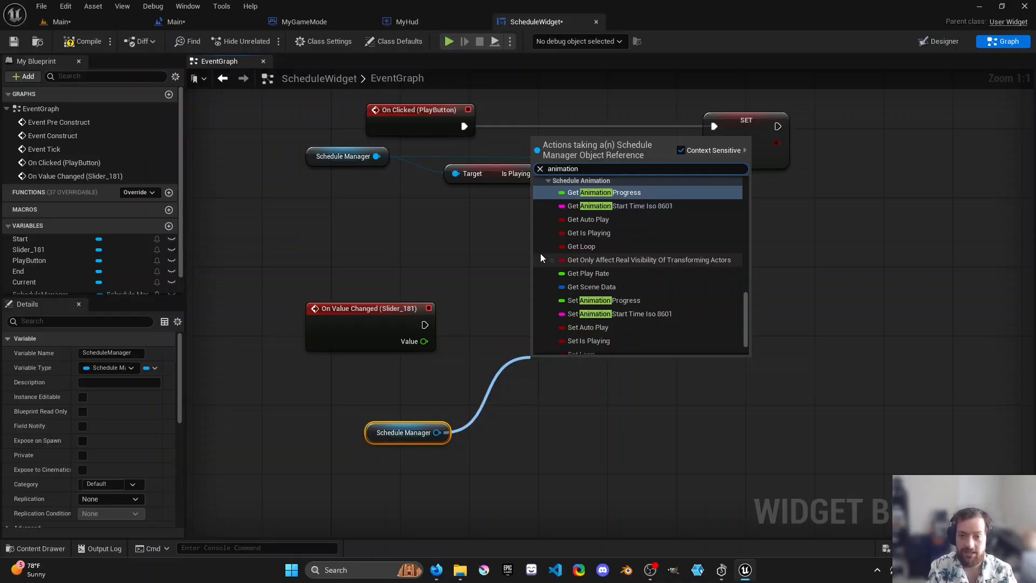
{"action": "left_click", "coordinate": [600, 300]}
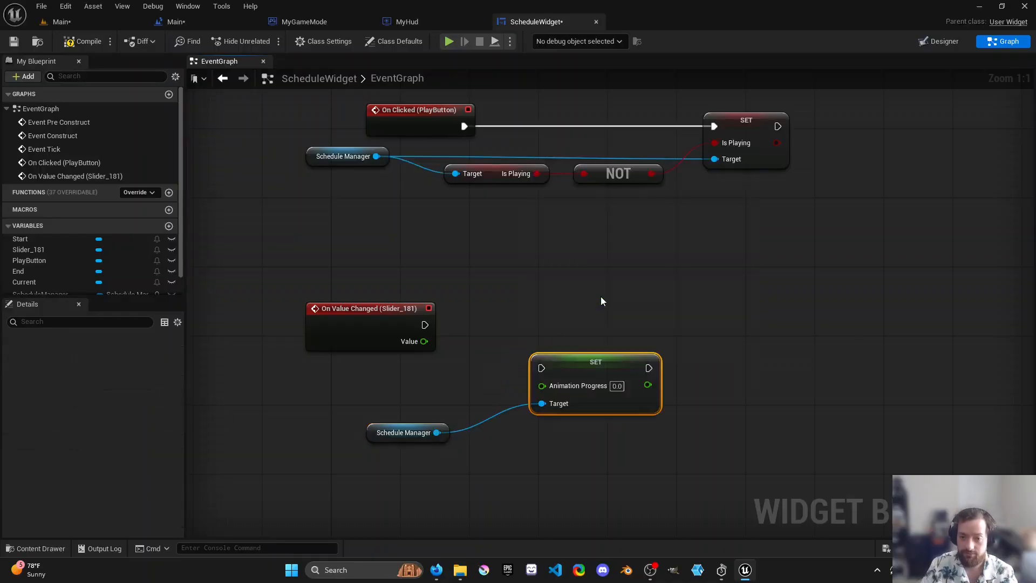
- Wire the On Value Changed (Slider_181) execution and Value outputs into the Set Animation Progress node and align the node with the event
{"action": "left_click_drag", "start_coordinate": [424, 325], "coordinate": [542, 368]}
{"action": "left_click_drag", "start_coordinate": [424, 341], "coordinate": [542, 385]}
{"action": "left_click_drag", "start_coordinate": [593, 361], "coordinate": [604, 325]}
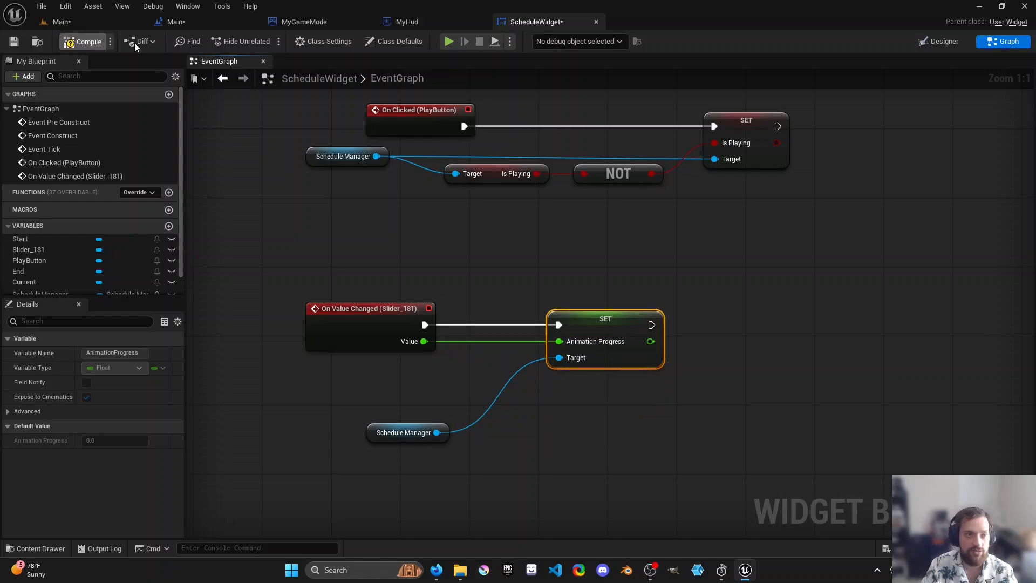
- Select the NewLevelSequence actor in the Main level and turn off its Auto Play option
{"action": "left_click", "coordinate": [222, 22]}
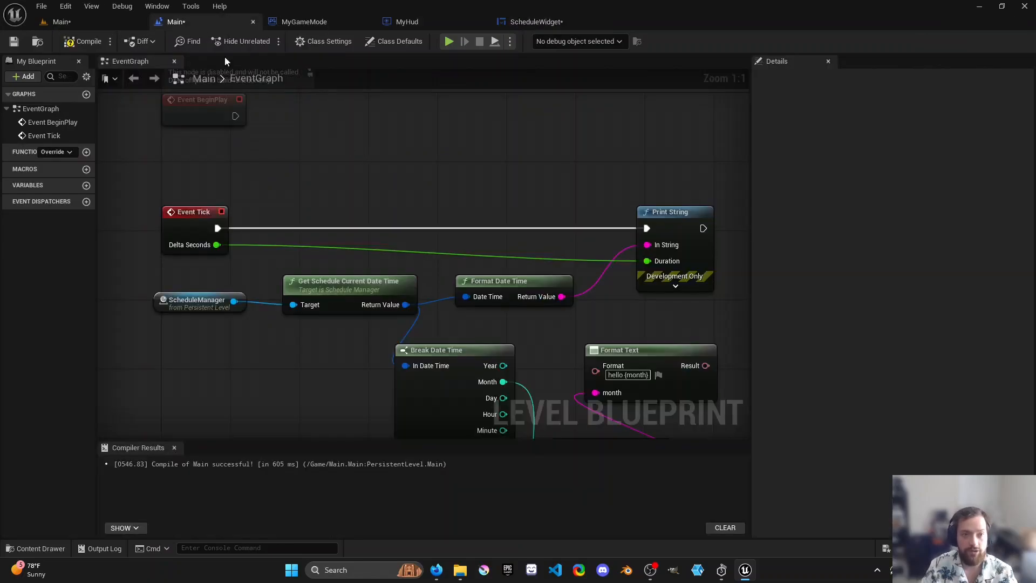
{"action": "left_click", "coordinate": [97, 20]}
{"action": "scroll", "coordinate": [1028, 195], "scroll_direction": "down", "scroll_amount": 3}
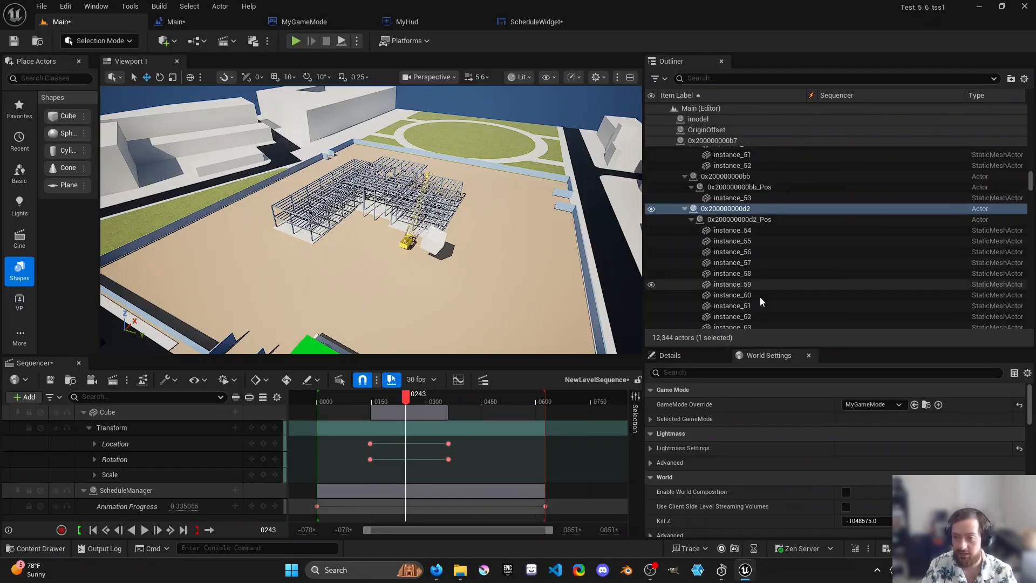
{"action": "left_click_drag", "start_coordinate": [1030, 186], "coordinate": [1031, 323]}
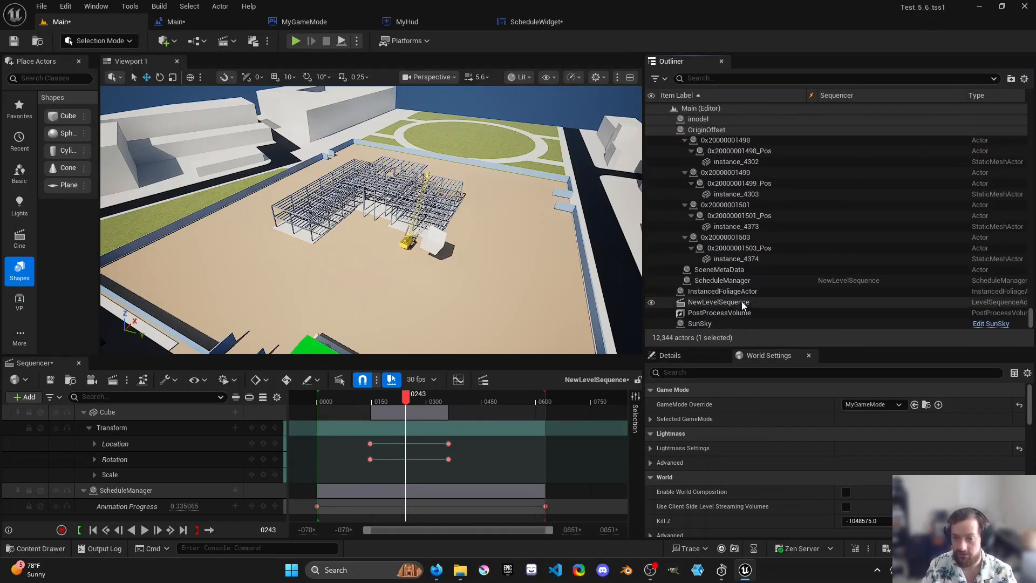
{"action": "left_click", "coordinate": [741, 302]}
{"action": "scroll", "coordinate": [858, 472], "scroll_direction": "down", "scroll_amount": 2}
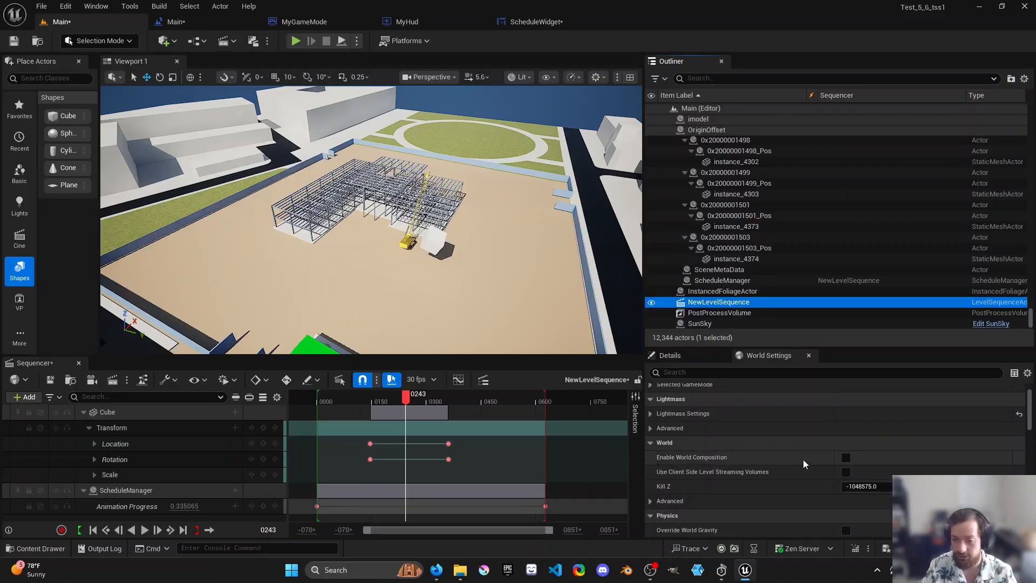
{"action": "scroll", "coordinate": [733, 466], "scroll_direction": "up", "scroll_amount": 2}
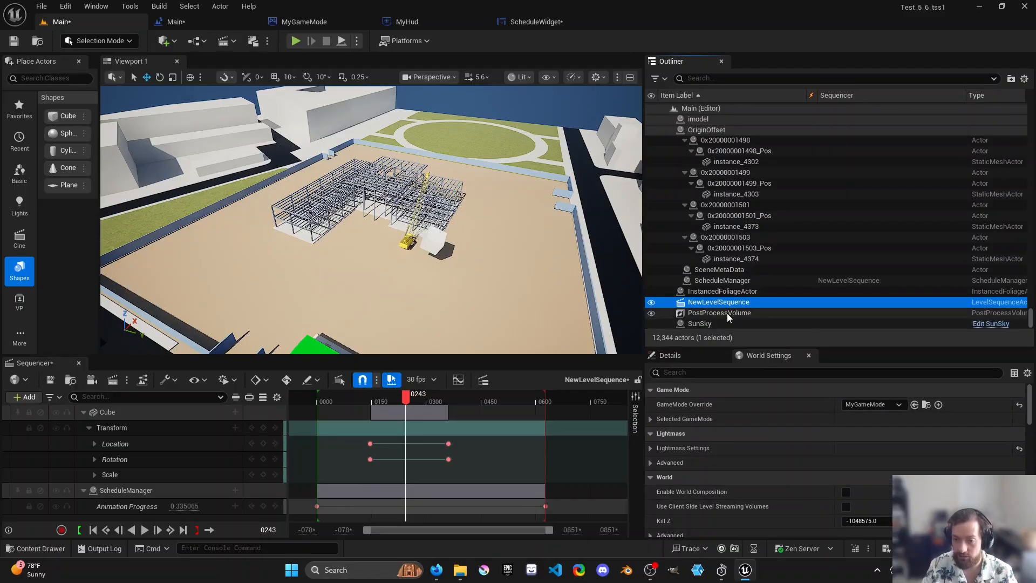
{"action": "scroll", "coordinate": [826, 479], "scroll_direction": "down", "scroll_amount": 1}
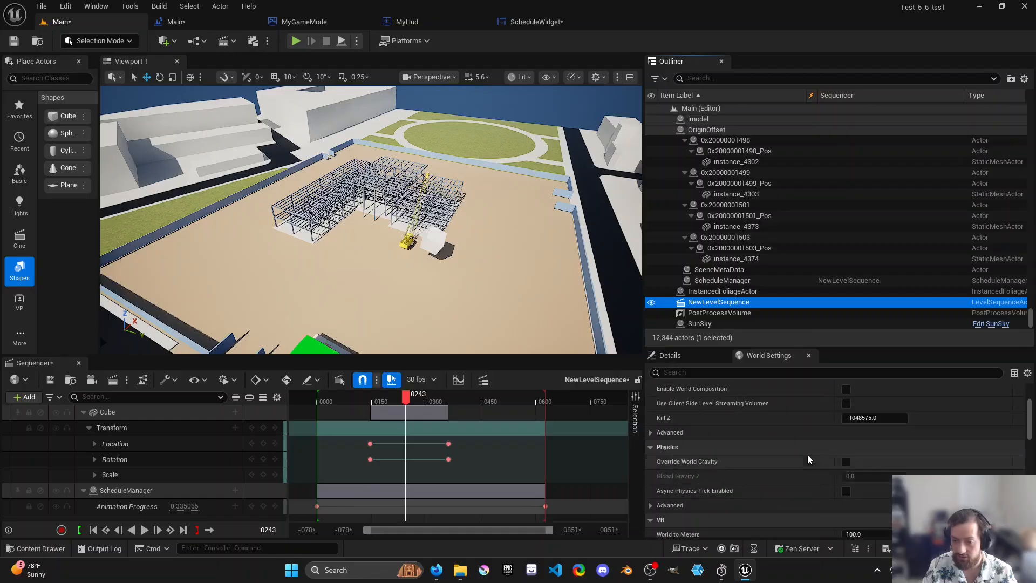
{"action": "left_click", "coordinate": [670, 355]}
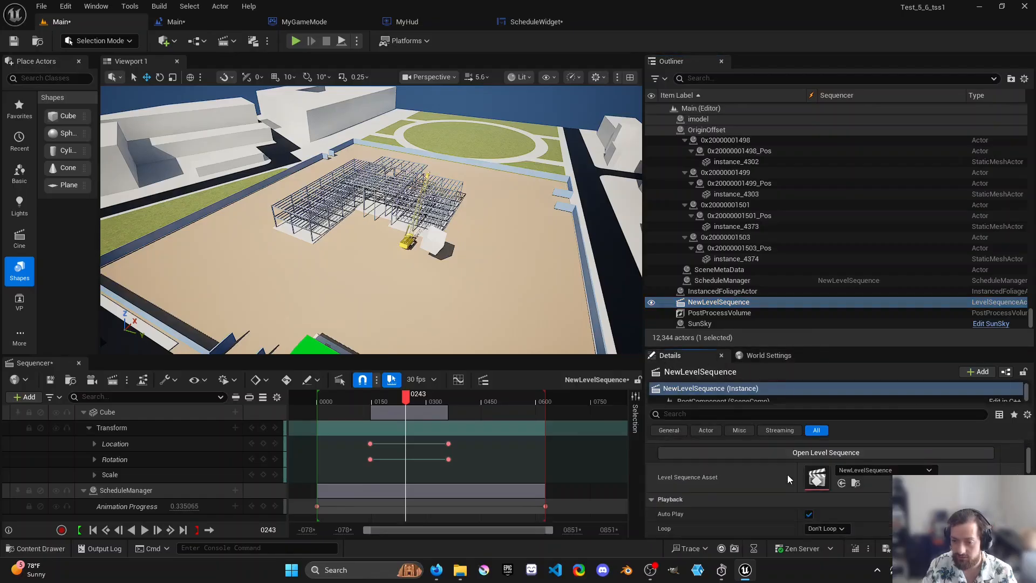
{"action": "left_click", "coordinate": [808, 513]}
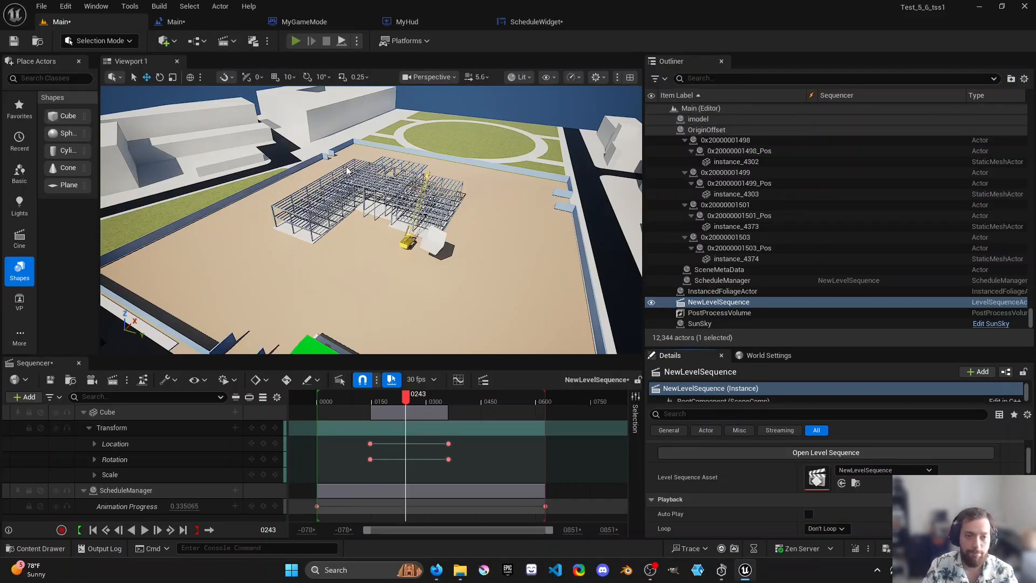
- Run the level in the editor, move the schedule slider forward and start playback with the widget's Play button
{"action": "key", "text": "alt+p"}
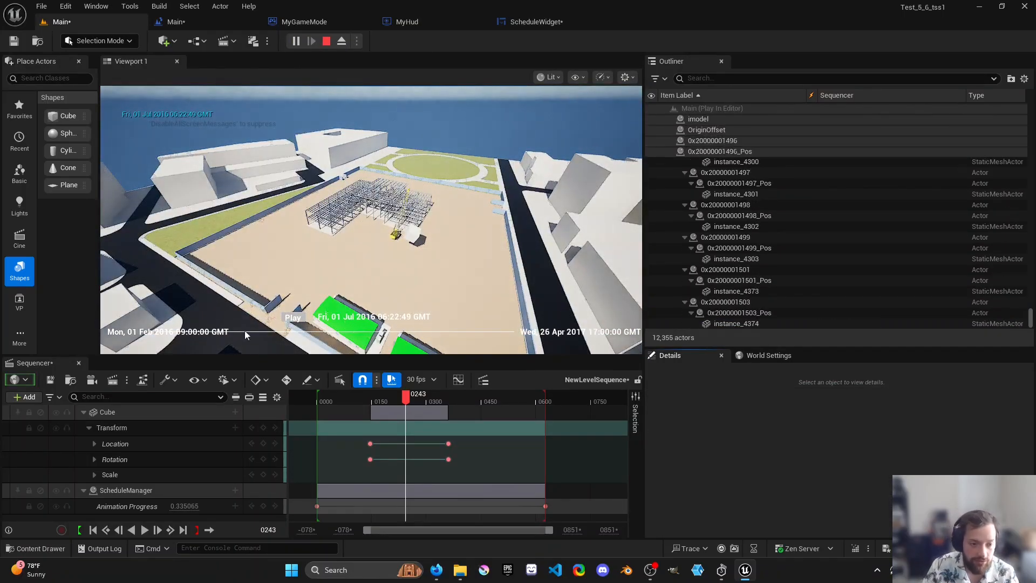
{"action": "left_click_drag", "start_coordinate": [154, 332], "coordinate": [377, 339]}
{"action": "left_click", "coordinate": [292, 318]}
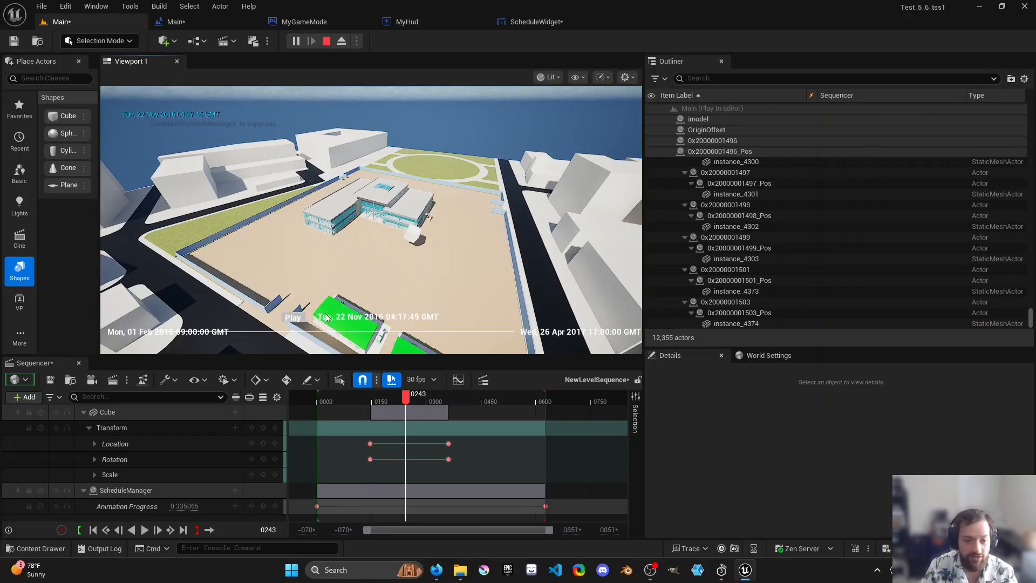
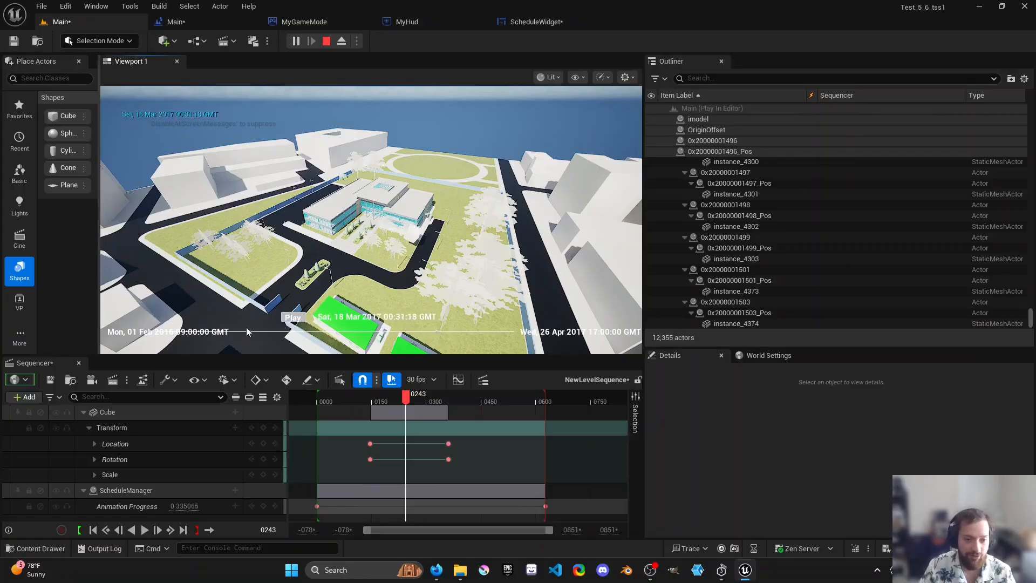
- Test the schedule slider at several positions along its range, and end the play session
{"action": "left_click", "coordinate": [215, 331]}
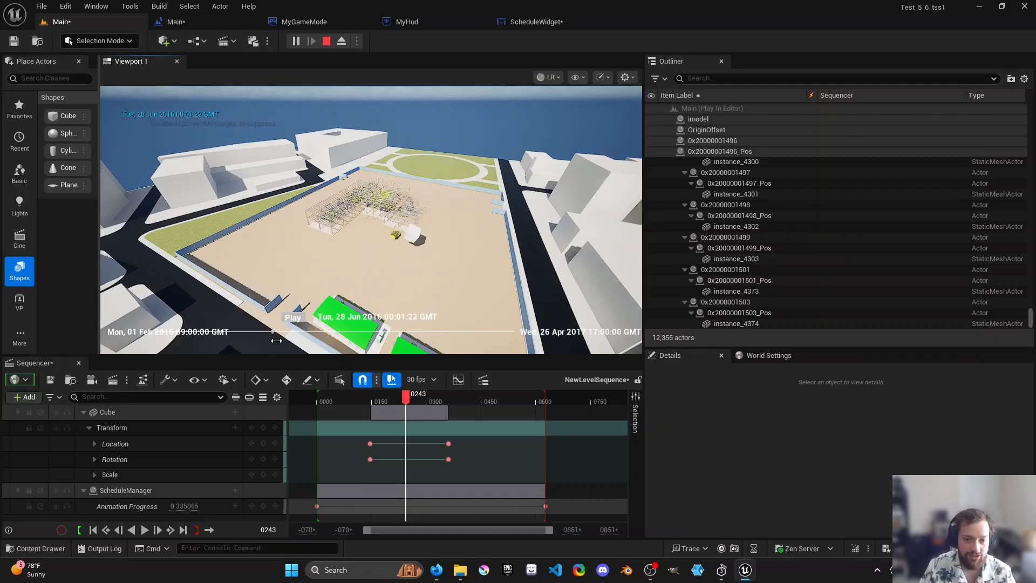
{"action": "left_click", "coordinate": [493, 349]}
{"action": "left_click", "coordinate": [362, 331]}
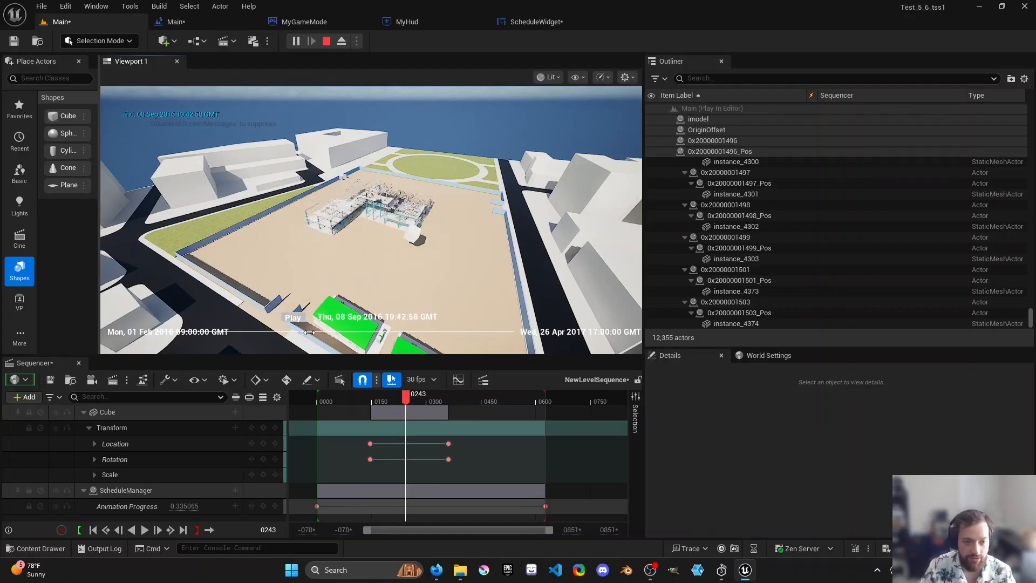
{"action": "left_click", "coordinate": [449, 332]}
{"action": "mouse_move", "coordinate": [449, 335]}
{"action": "left_mouse_down"}
{"action": "mouse_move", "coordinate": [346, 339]}
{"action": "mouse_move", "coordinate": [452, 343]}
{"action": "left_mouse_up"}
{"action": "left_click", "coordinate": [235, 331]}
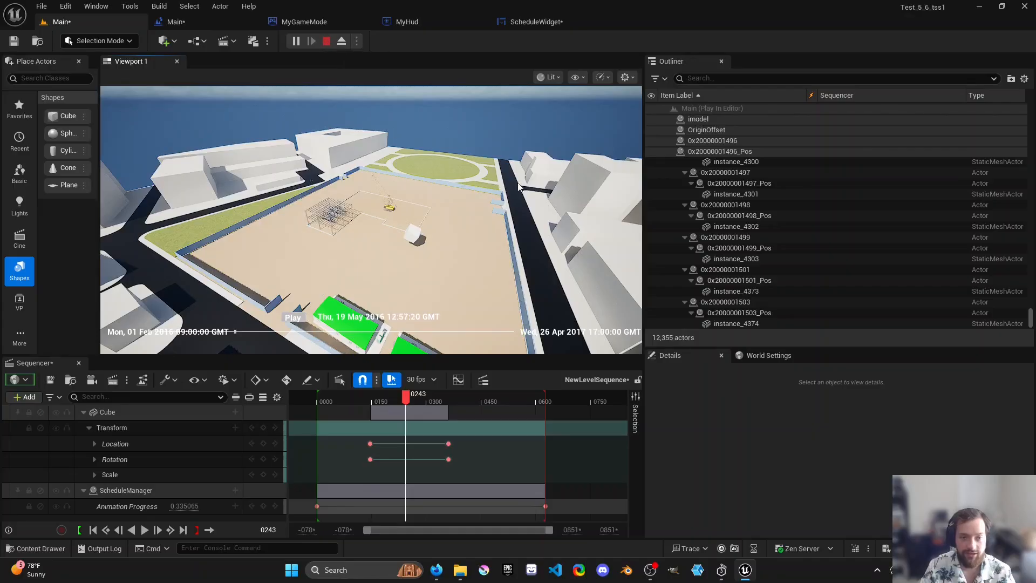
{"action": "key", "text": "Escape"}
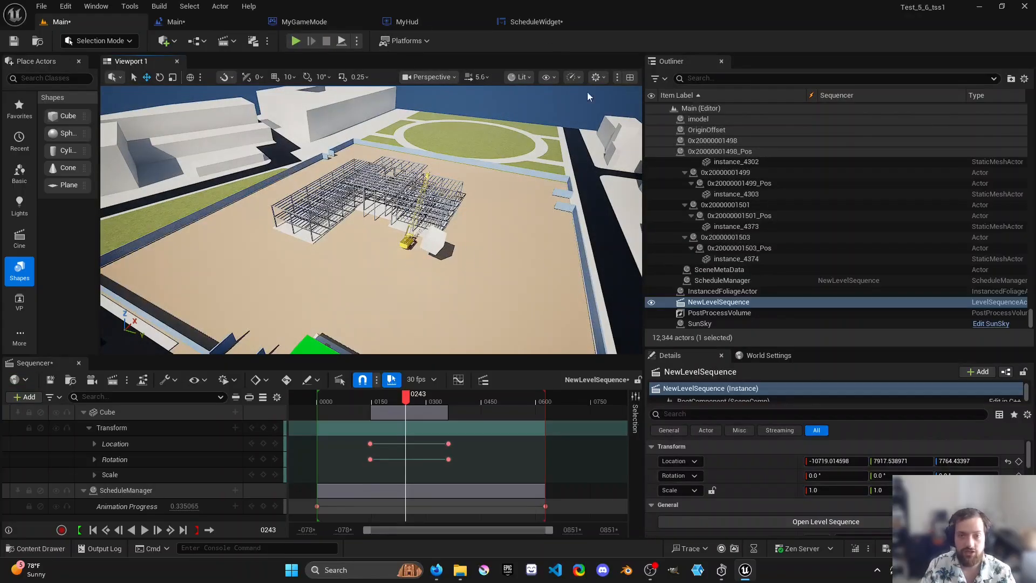
- Duplicate the Get All Actors Of Class and Get nodes in ScheduleWidget's event graph and place the copies below Event Construct
{"action": "left_click", "coordinate": [550, 27]}
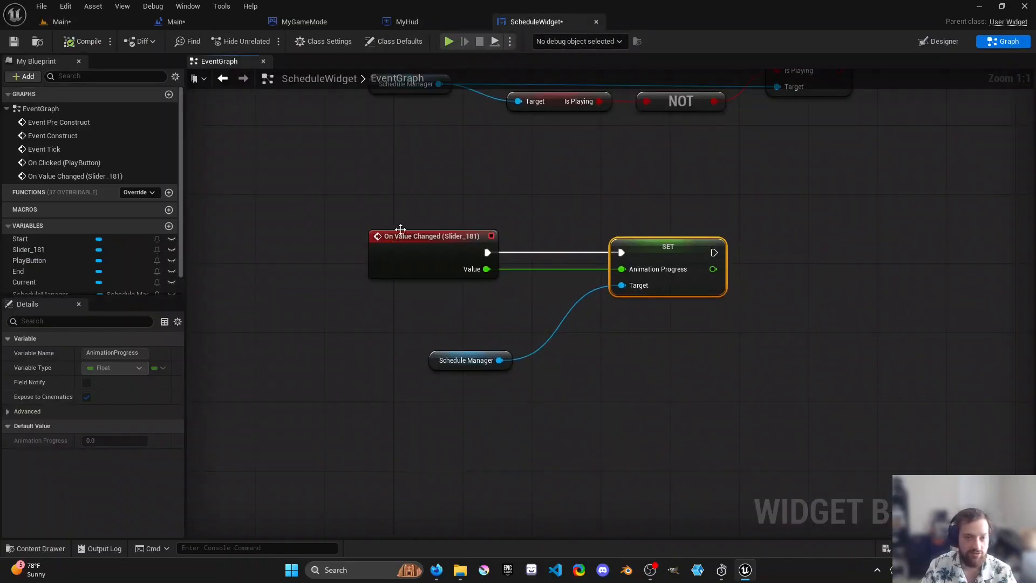
{"action": "scroll", "coordinate": [400, 229], "scroll_direction": "down", "scroll_amount": 5}
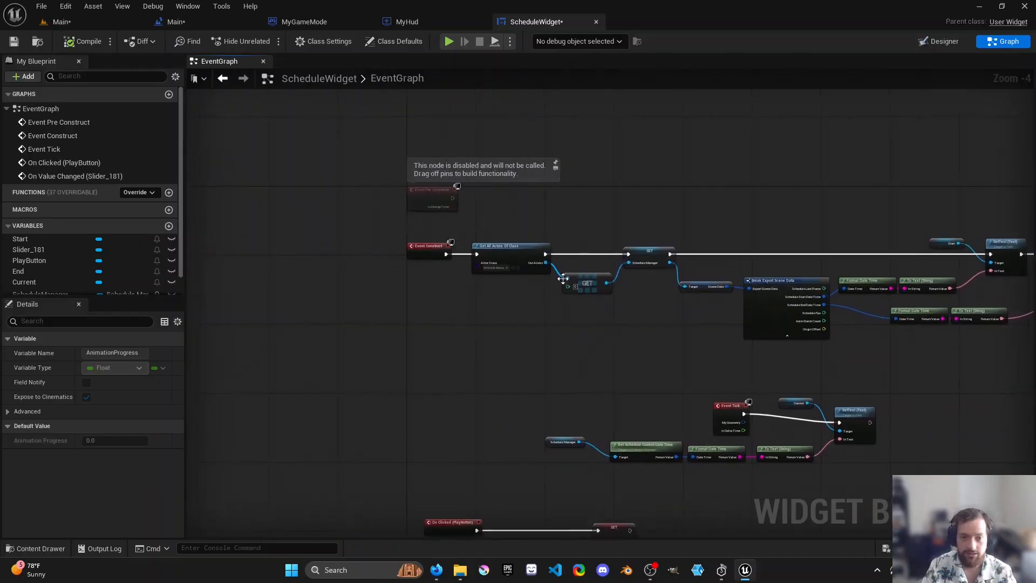
{"action": "scroll", "coordinate": [563, 278], "scroll_direction": "up", "scroll_amount": 2}
{"action": "left_click_drag", "start_coordinate": [308, 216], "coordinate": [692, 345]}
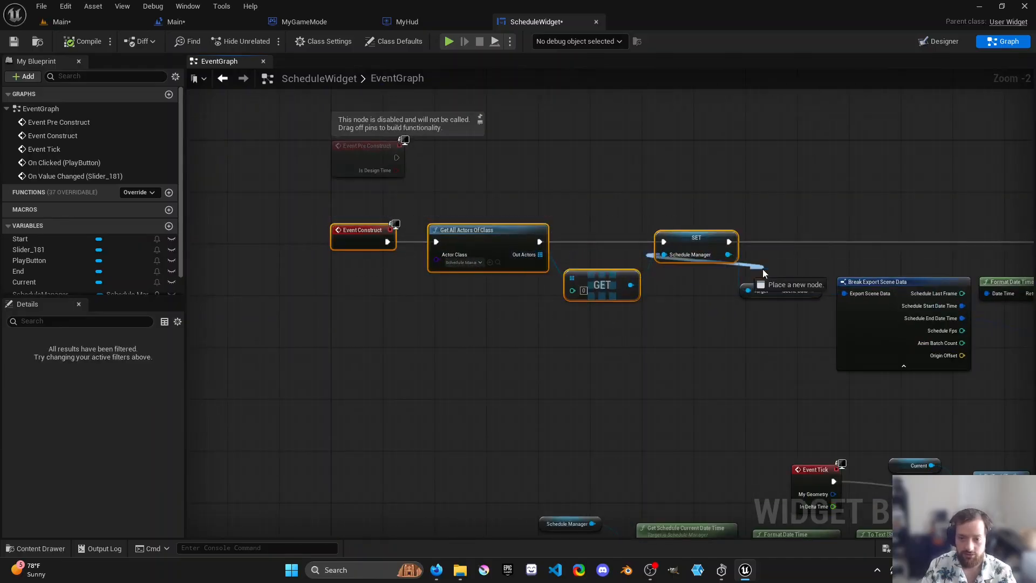
{"action": "left_click", "coordinate": [600, 307]}
{"action": "right_click_drag", "start_coordinate": [409, 308], "coordinate": [492, 310]}
{"action": "left_click_drag", "start_coordinate": [518, 204], "coordinate": [710, 402]}
{"action": "key", "text": "ctrl+c"}
{"action": "key", "text": "ctrl+v"}
{"action": "left_click_drag", "start_coordinate": [686, 368], "coordinate": [466, 317]}
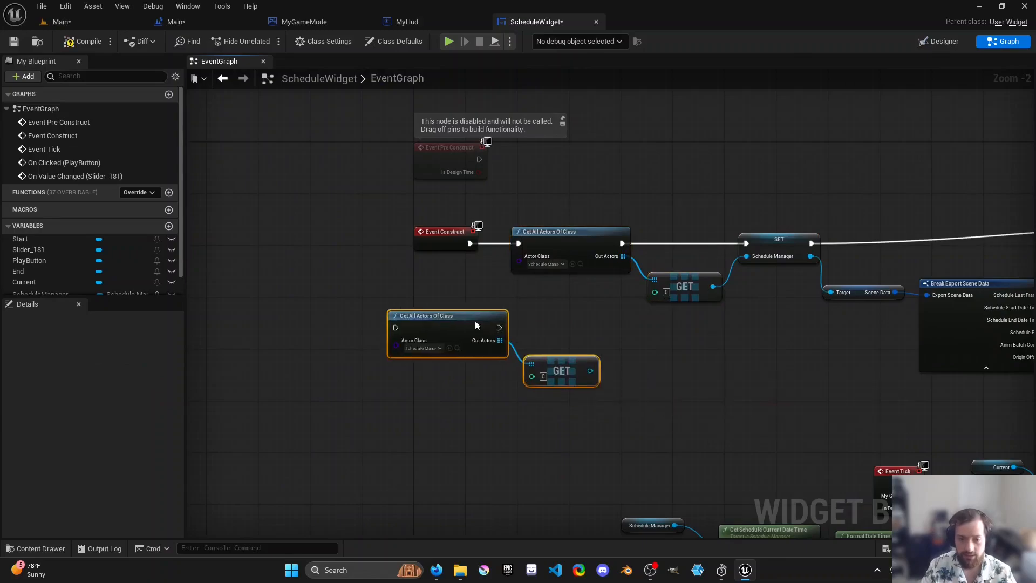
- Set the duplicated Get All Actors Of Class node's Actor Class to Level Sequence Actor
{"action": "left_click", "coordinate": [433, 348]}
{"action": "type", "text": "Le"}
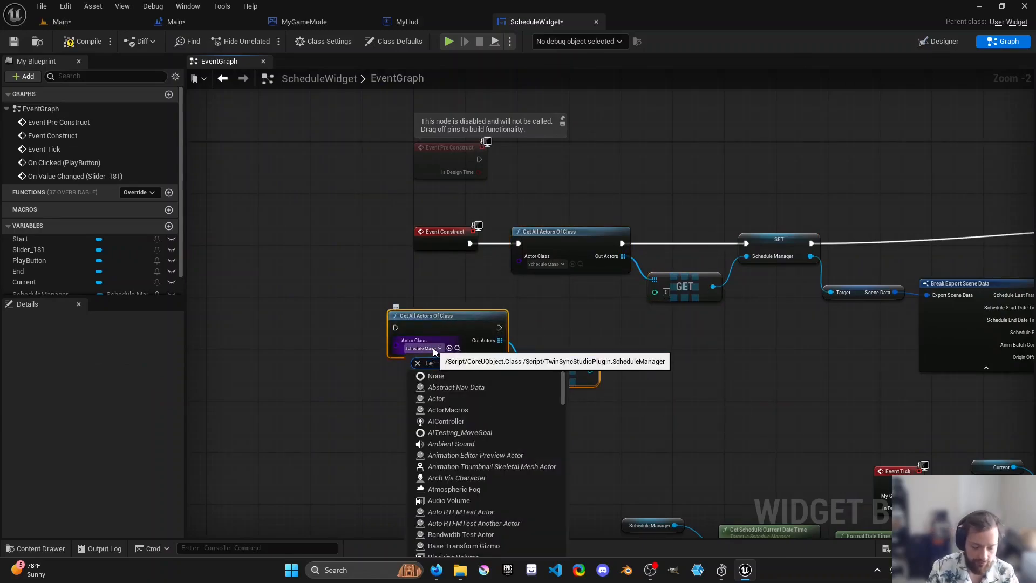
{"action": "type", "text": "velsequenceac"}
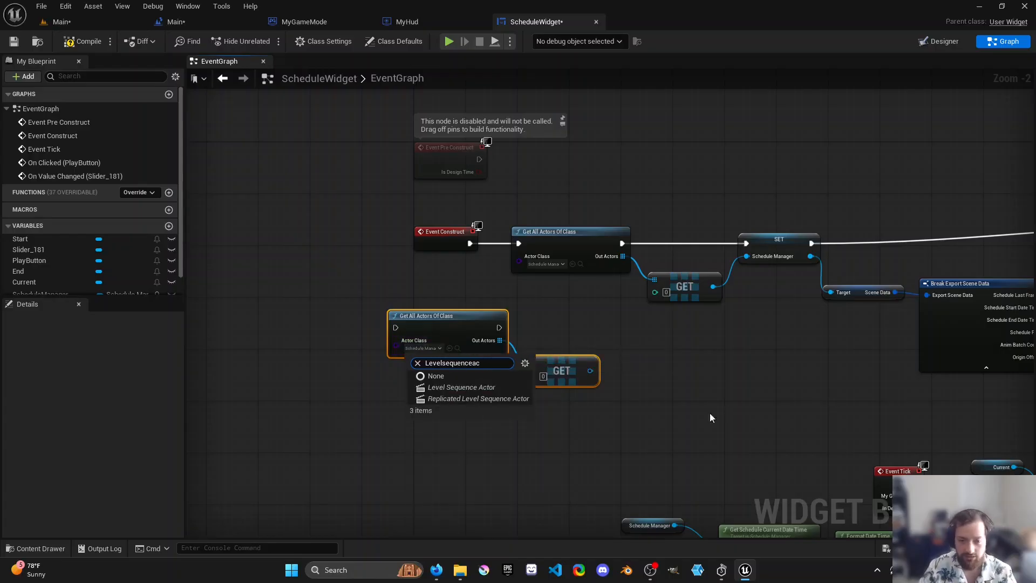
{"action": "left_click", "coordinate": [475, 387]}
- Place the Level Sequence Actor lookup between Event Construct and the Schedule Manager lookup, run it from Event Construct, and arrange the nodes
{"action": "right_click_drag", "start_coordinate": [343, 276], "coordinate": [463, 286]}
{"action": "left_click_drag", "start_coordinate": [558, 242], "coordinate": [497, 254]}
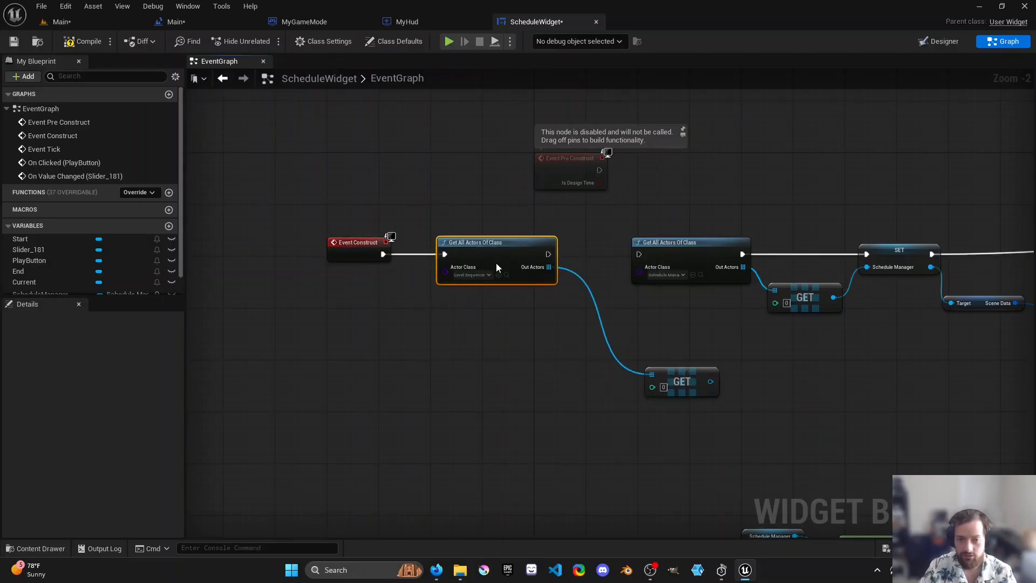
{"action": "left_click_drag", "start_coordinate": [684, 383], "coordinate": [619, 344]}
{"action": "left_click_drag", "start_coordinate": [326, 219], "coordinate": [391, 352]}
{"action": "right_click_drag", "start_coordinate": [390, 277], "coordinate": [470, 282]}
- Promote the duplicated Get node's output to a variable named LevelSeqActor and wire the execution onward to the Schedule Manager lookup
{"action": "left_click_drag", "start_coordinate": [493, 348], "coordinate": [525, 319]}
{"action": "left_click", "coordinate": [555, 361]}
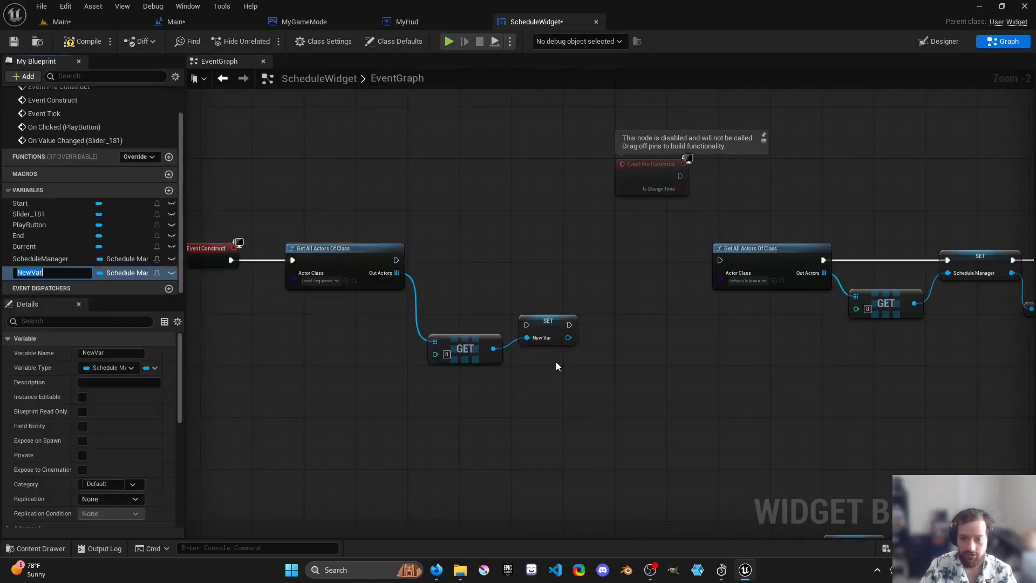
{"action": "type", "text": "LevelSeqActor"}
{"action": "key", "text": "Return"}
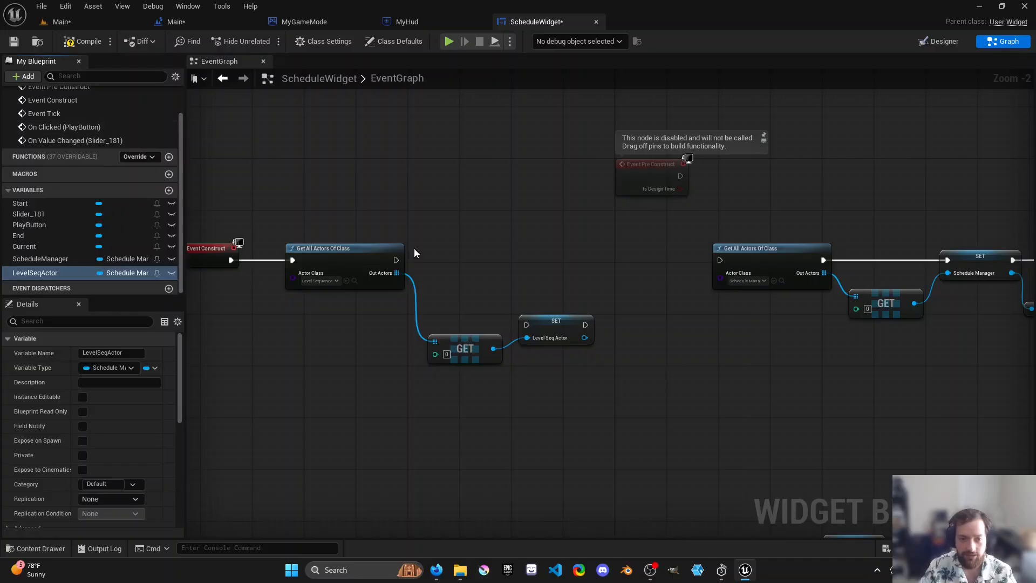
{"action": "left_click_drag", "start_coordinate": [395, 260], "coordinate": [720, 260]}
{"action": "left_click_drag", "start_coordinate": [571, 268], "coordinate": [581, 262]}
- Delete all nodes attached to the On Value Changed (Slider_181) and On Clicked (PlayButton) events, keeping only the two events
{"action": "right_click_drag", "start_coordinate": [645, 429], "coordinate": [529, 311]}
{"action": "scroll", "coordinate": [530, 312], "scroll_direction": "down", "scroll_amount": 4}
{"action": "right_click_drag", "start_coordinate": [636, 375], "coordinate": [559, 324]}
{"action": "scroll", "coordinate": [534, 423], "scroll_direction": "up", "scroll_amount": 4}
{"action": "right_click_drag", "start_coordinate": [533, 424], "coordinate": [701, 439]}
{"action": "right_click_drag", "start_coordinate": [508, 451], "coordinate": [459, 388]}
{"action": "left_click_drag", "start_coordinate": [454, 430], "coordinate": [642, 328]}
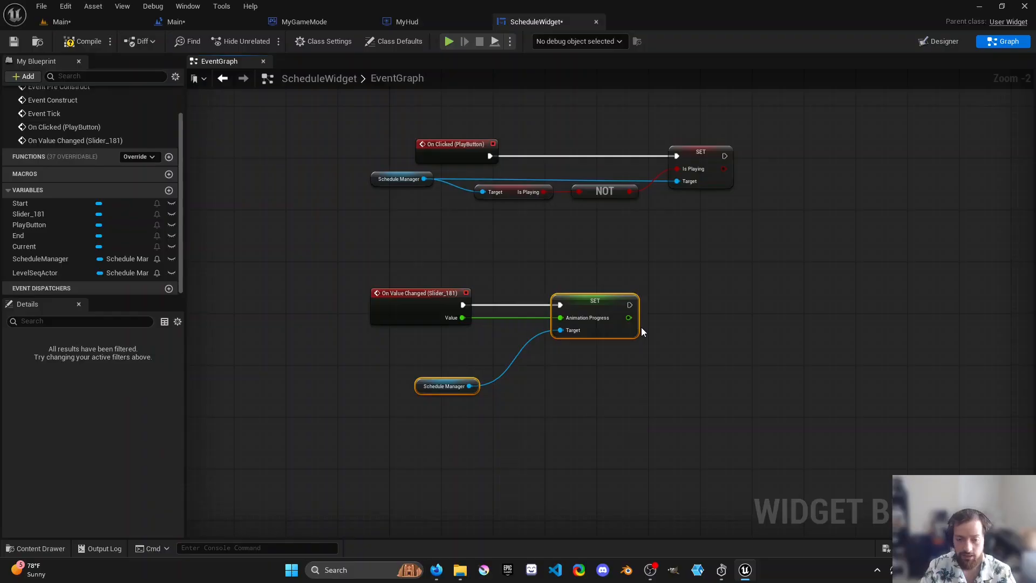
{"action": "key", "text": "Delete"}
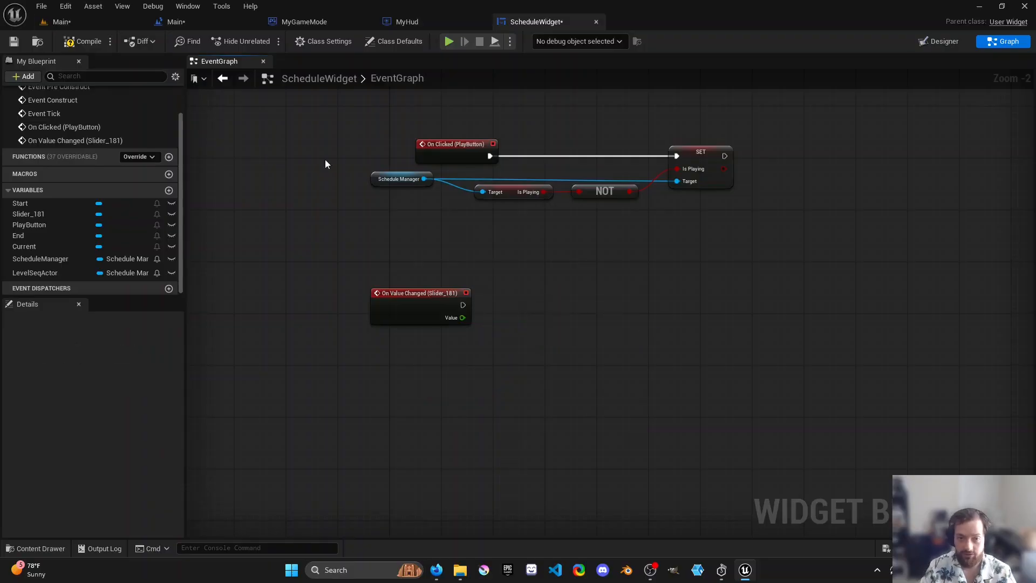
{"action": "left_click_drag", "start_coordinate": [405, 225], "coordinate": [727, 181]}
{"action": "key", "text": "Delete"}
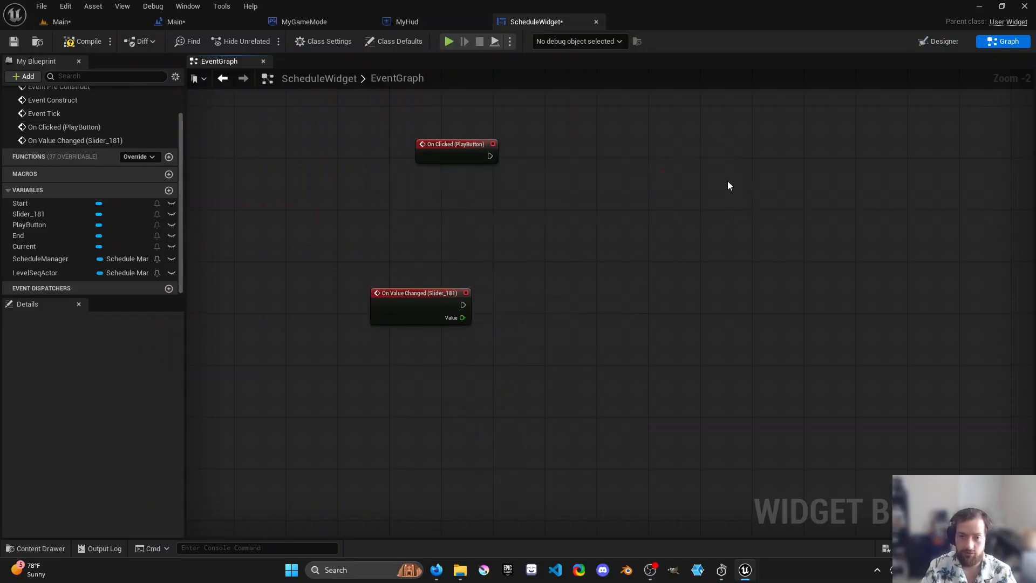
{"action": "right_click", "coordinate": [487, 185]}
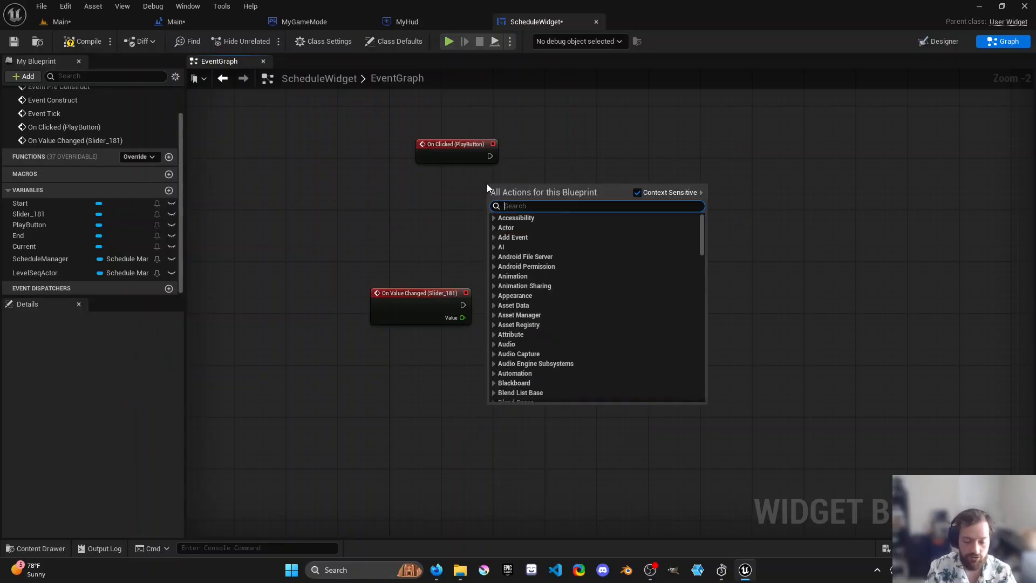
{"action": "type", "text": "level"}
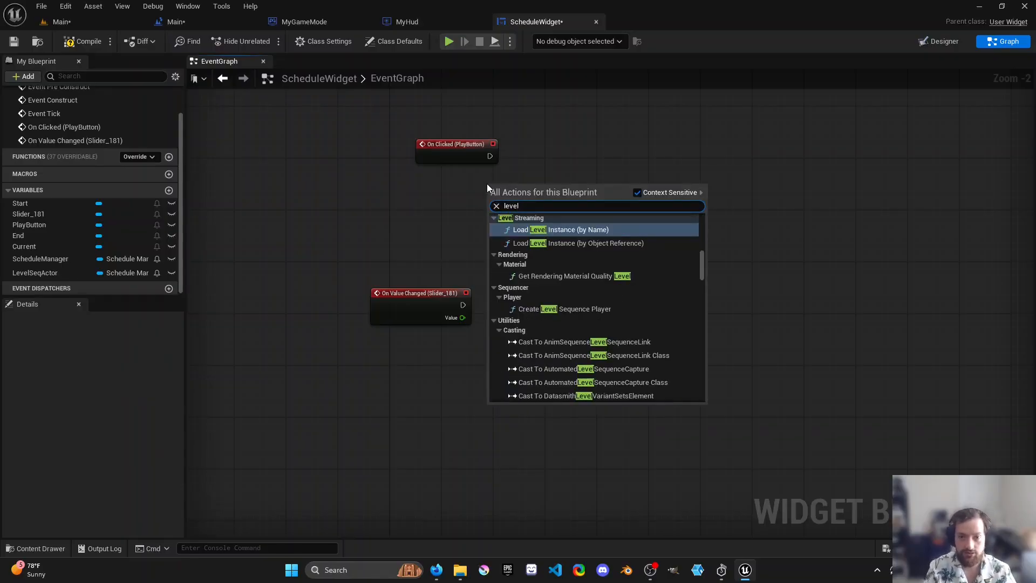
{"action": "type", "text": " seq"}
{"action": "key", "text": "ctrl+a"}
{"action": "key", "text": "BackSpace"}
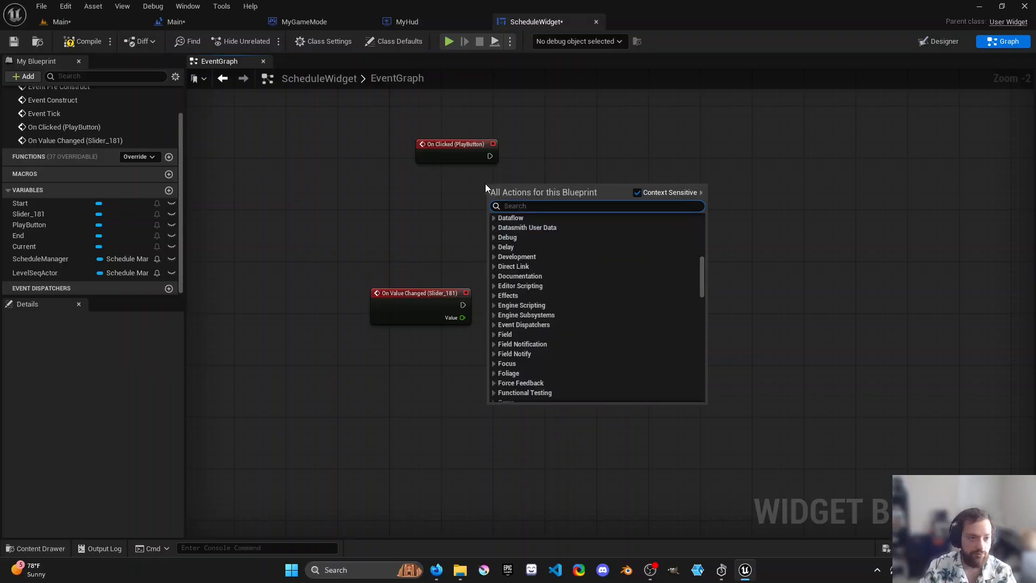
- Place a Get node for the LevelSeqActor variable just below the On Clicked (PlayButton) event
{"action": "left_click", "coordinate": [60, 274]}
{"action": "left_click_drag", "start_coordinate": [59, 273], "coordinate": [570, 181]}
{"action": "left_click", "coordinate": [515, 217]}
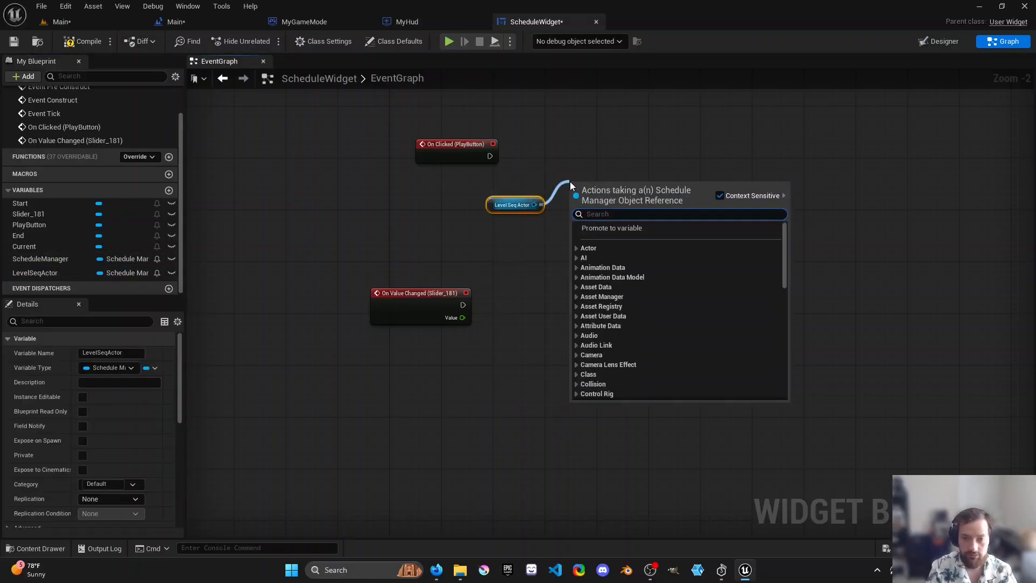
- Add Get Is Playing and Set Is Playing nodes from the Level Seq Actor reference
{"action": "type", "text": "play"}
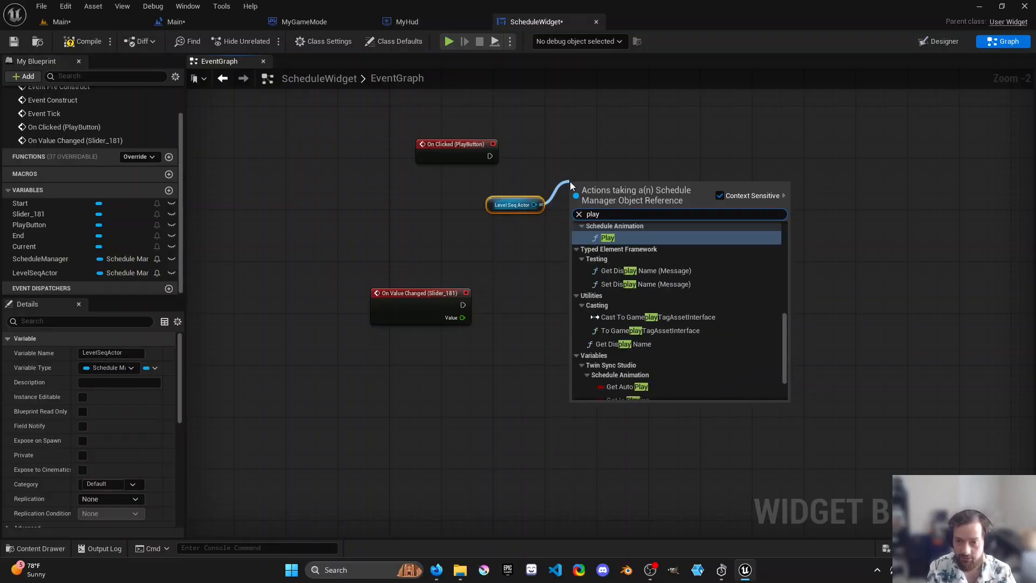
{"action": "scroll", "coordinate": [622, 319], "scroll_direction": "down", "scroll_amount": 2}
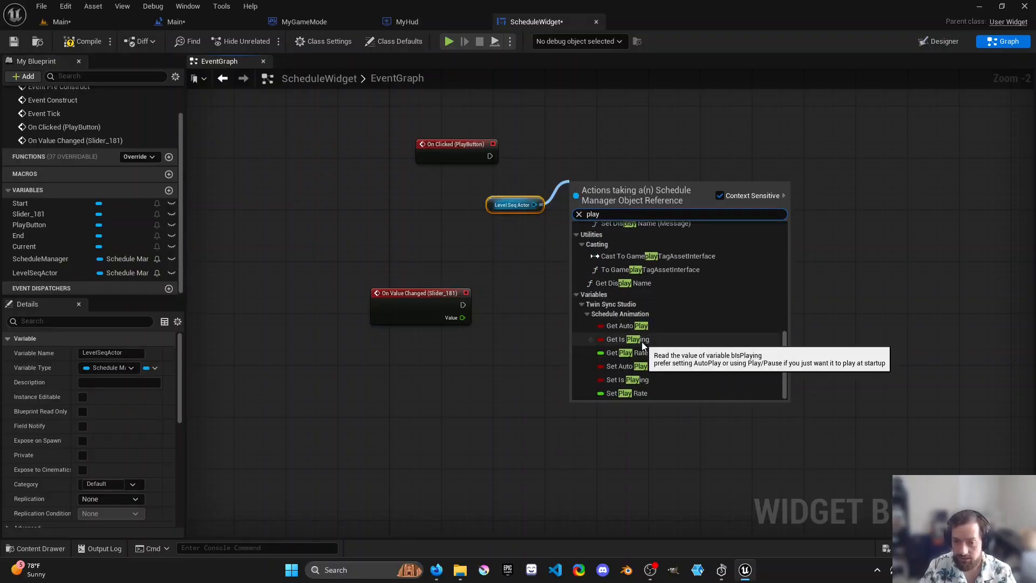
{"action": "left_click", "coordinate": [642, 341]}
{"action": "left_click_drag", "start_coordinate": [536, 204], "coordinate": [569, 145]}
{"action": "type", "text": "set is"}
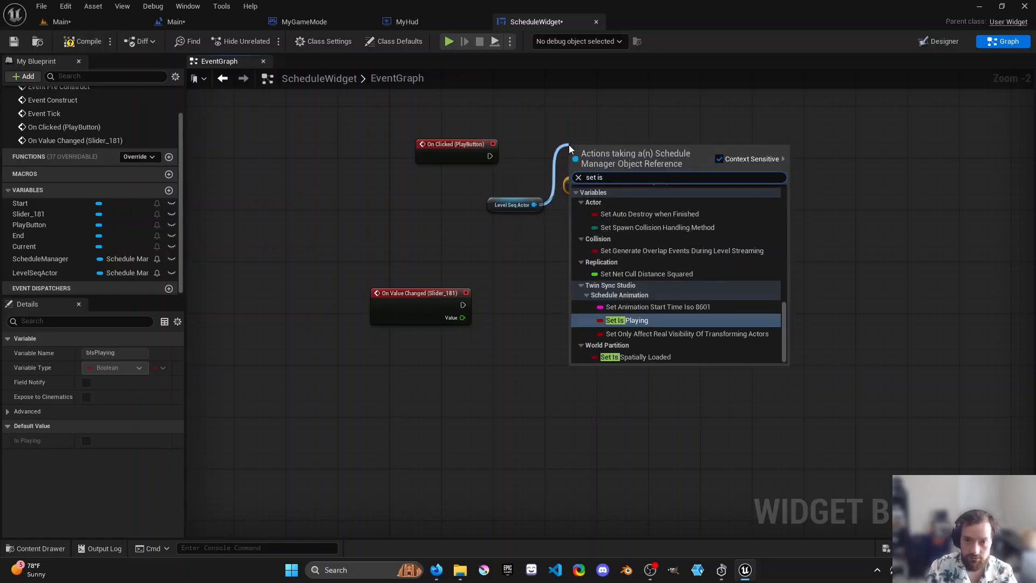
{"action": "key", "text": "Return"}
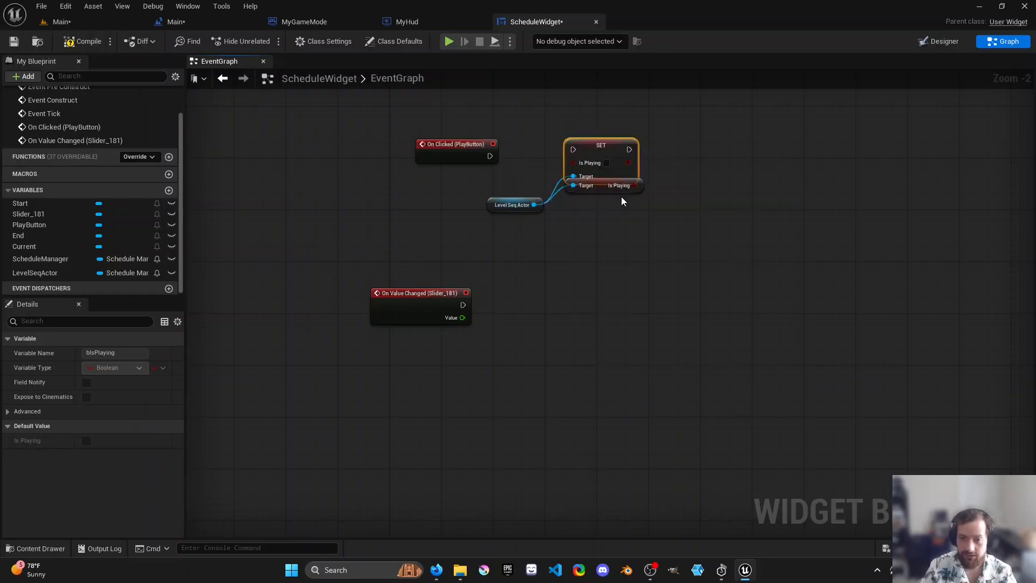
- Space out the Is Playing nodes, feed Is Playing into the Set node, and run the Set node from On Clicked (PlayButton)
{"action": "right_click_drag", "start_coordinate": [616, 190], "coordinate": [613, 228]}
{"action": "left_click_drag", "start_coordinate": [612, 229], "coordinate": [598, 249]}
{"action": "right_click_drag", "start_coordinate": [598, 250], "coordinate": [406, 231]}
{"action": "left_click_drag", "start_coordinate": [496, 220], "coordinate": [643, 220]}
{"action": "left_click_drag", "start_coordinate": [534, 281], "coordinate": [623, 237]}
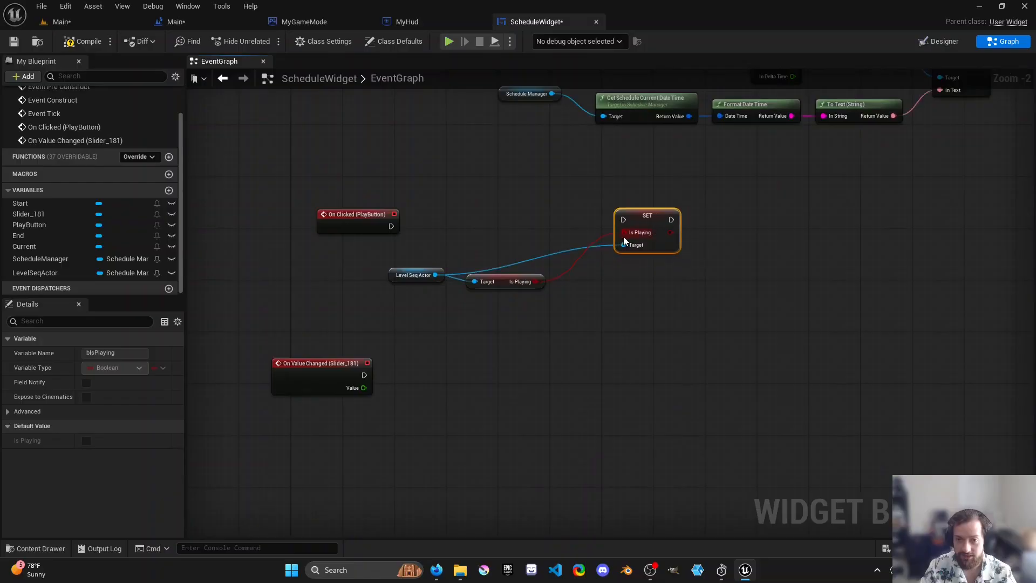
{"action": "left_click_drag", "start_coordinate": [391, 226], "coordinate": [622, 227]}
- Insert a NOT Boolean node between Get Is Playing and Set Is Playing, and line up the play button nodes
{"action": "left_click_drag", "start_coordinate": [535, 281], "coordinate": [542, 238]}
{"action": "type", "text": "not"}
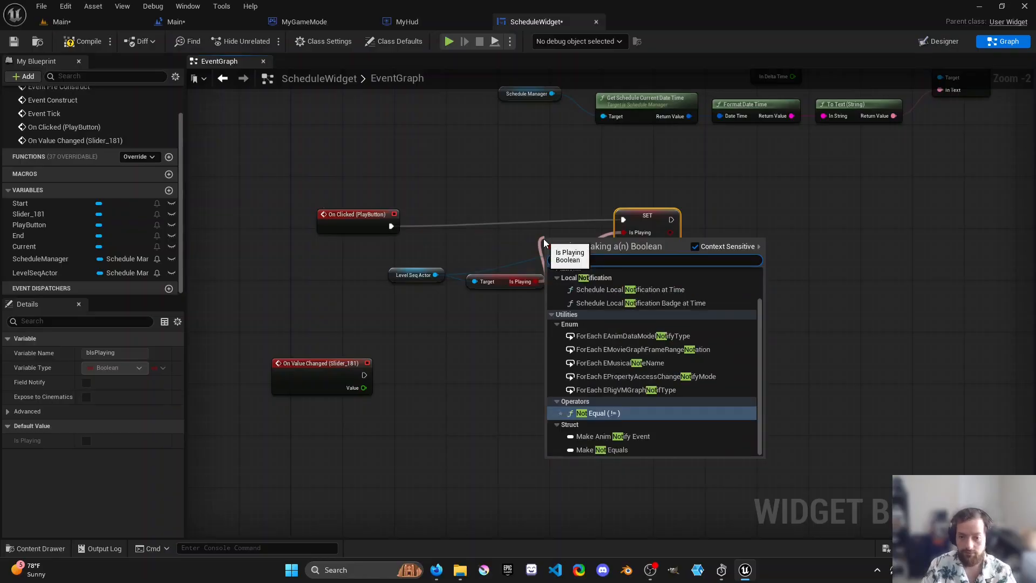
{"action": "scroll", "coordinate": [610, 273], "scroll_direction": "up", "scroll_amount": 2}
{"action": "left_click", "coordinate": [608, 292]}
{"action": "left_click_drag", "start_coordinate": [602, 242], "coordinate": [547, 236]}
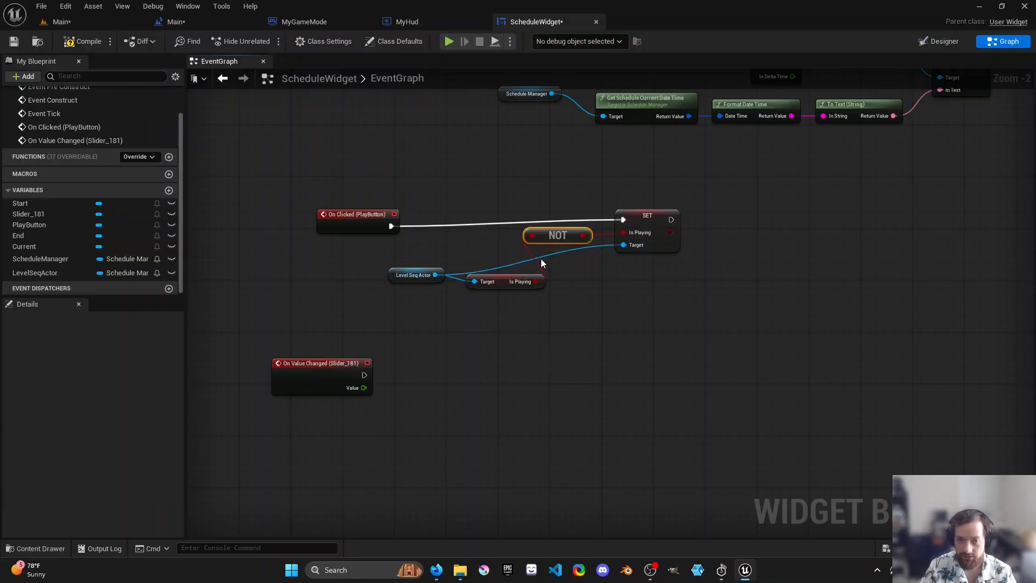
{"action": "left_click_drag", "start_coordinate": [504, 282], "coordinate": [471, 244]}
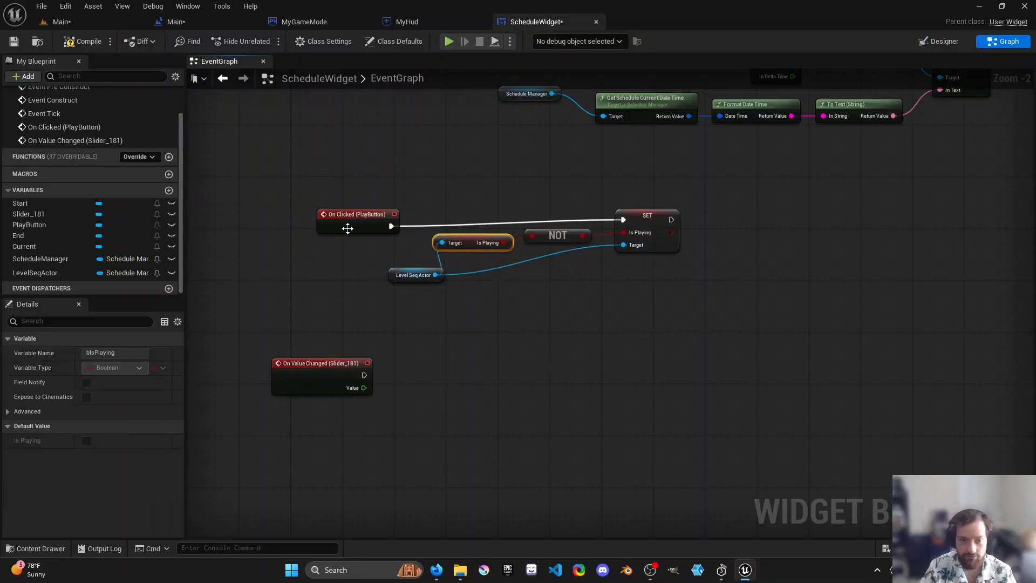
{"action": "left_click_drag", "start_coordinate": [348, 229], "coordinate": [361, 219]}
{"action": "left_click_drag", "start_coordinate": [399, 279], "coordinate": [354, 260]}
{"action": "right_click_drag", "start_coordinate": [514, 331], "coordinate": [565, 322]}
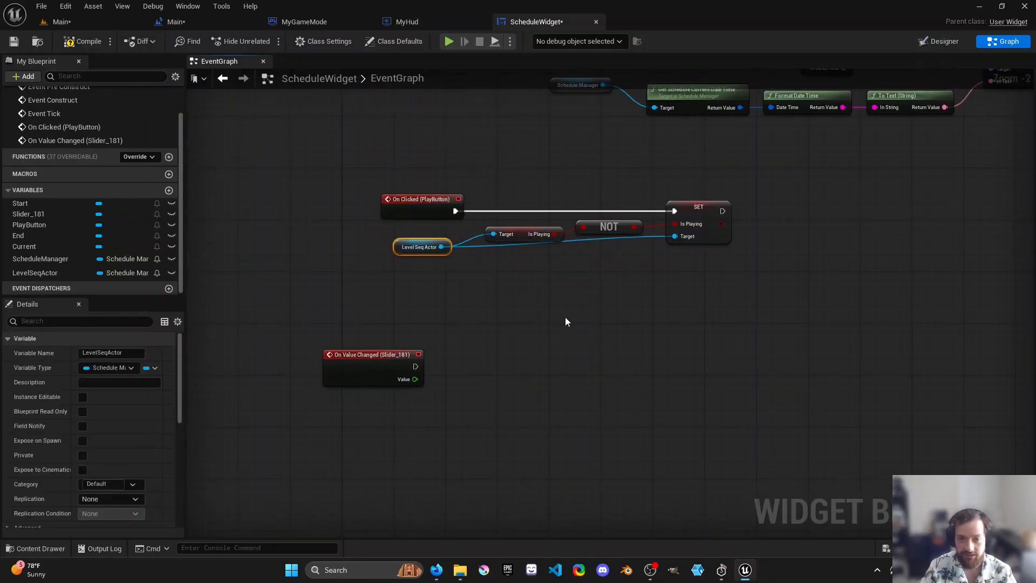
{"action": "scroll", "coordinate": [548, 317], "scroll_direction": "up", "scroll_amount": 2}
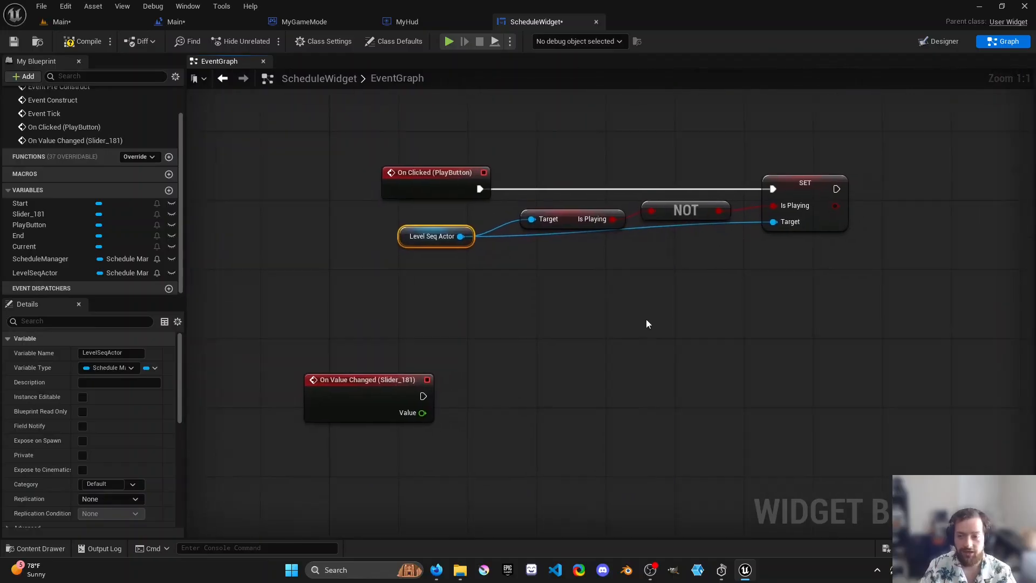
- Reposition the On Value Changed (Slider_181) event and place a copy of the Level Seq Actor Get node beneath it
{"action": "right_click_drag", "start_coordinate": [440, 423], "coordinate": [429, 393]}
{"action": "left_click", "coordinate": [367, 393]}
{"action": "scroll", "coordinate": [494, 378], "scroll_direction": "down", "scroll_amount": 2}
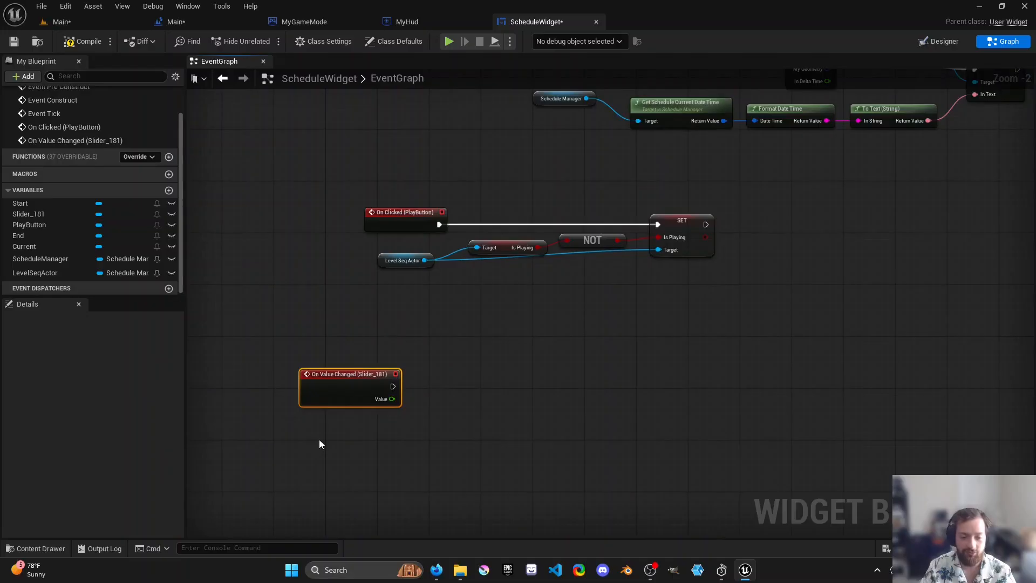
{"action": "left_click_drag", "start_coordinate": [340, 398], "coordinate": [334, 378]}
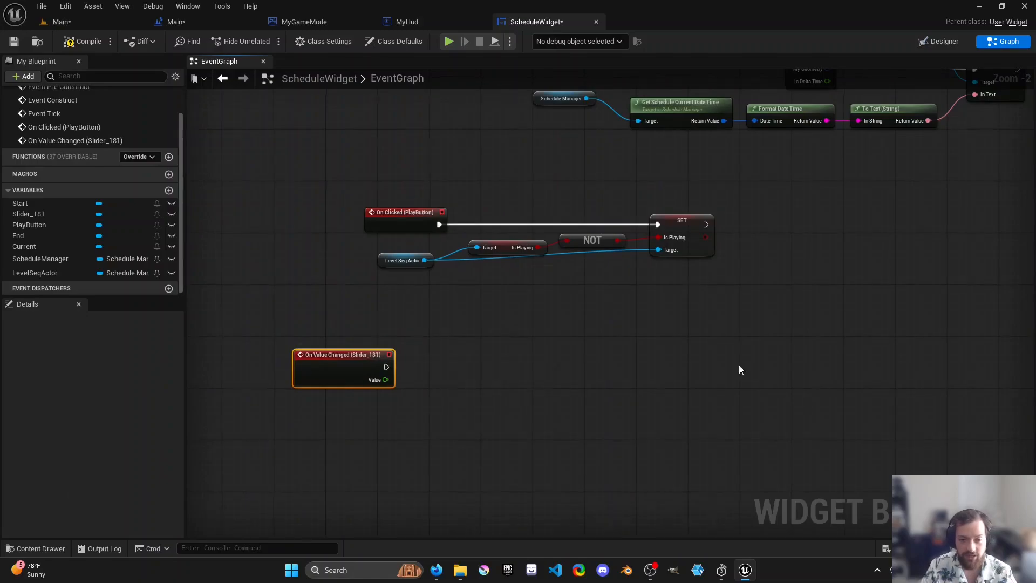
{"action": "right_click_drag", "start_coordinate": [739, 365], "coordinate": [756, 354]}
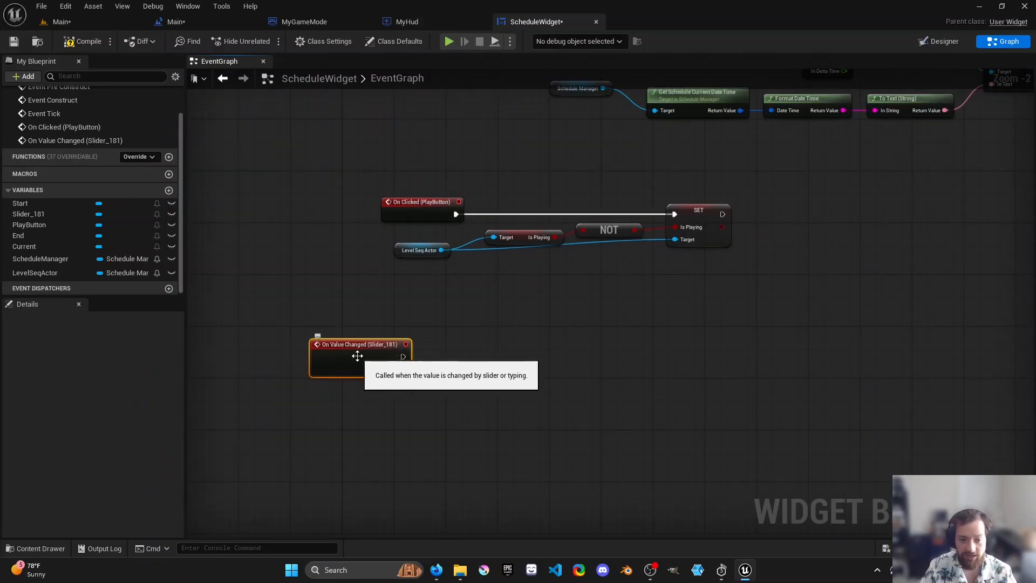
{"action": "left_click_drag", "start_coordinate": [359, 358], "coordinate": [360, 371]}
{"action": "left_click", "coordinate": [419, 250]}
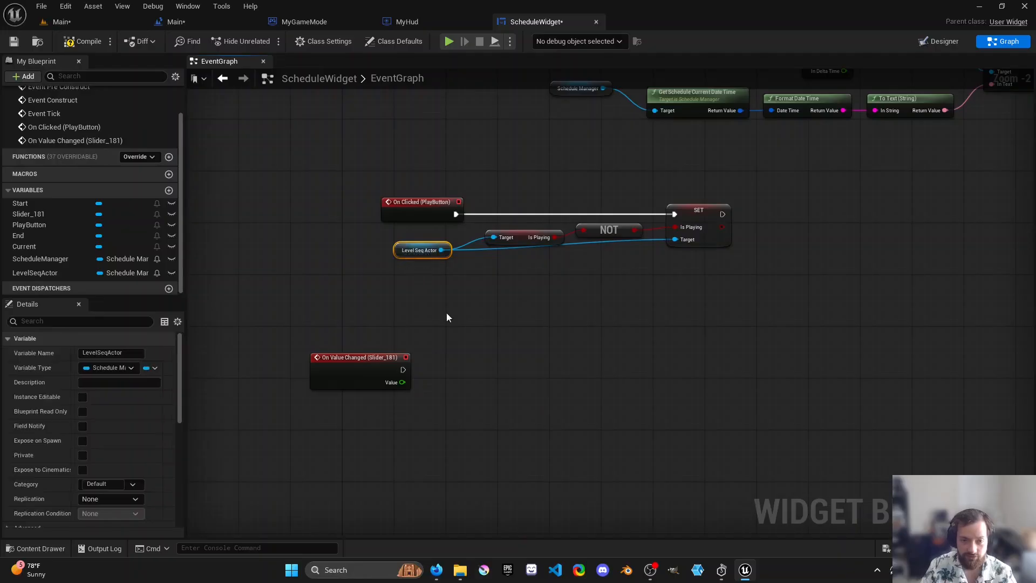
{"action": "key", "text": "ctrl+c"}
{"action": "key", "text": "ctrl+v"}
{"action": "left_click_drag", "start_coordinate": [474, 358], "coordinate": [446, 400]}
{"action": "type", "text": "se"}
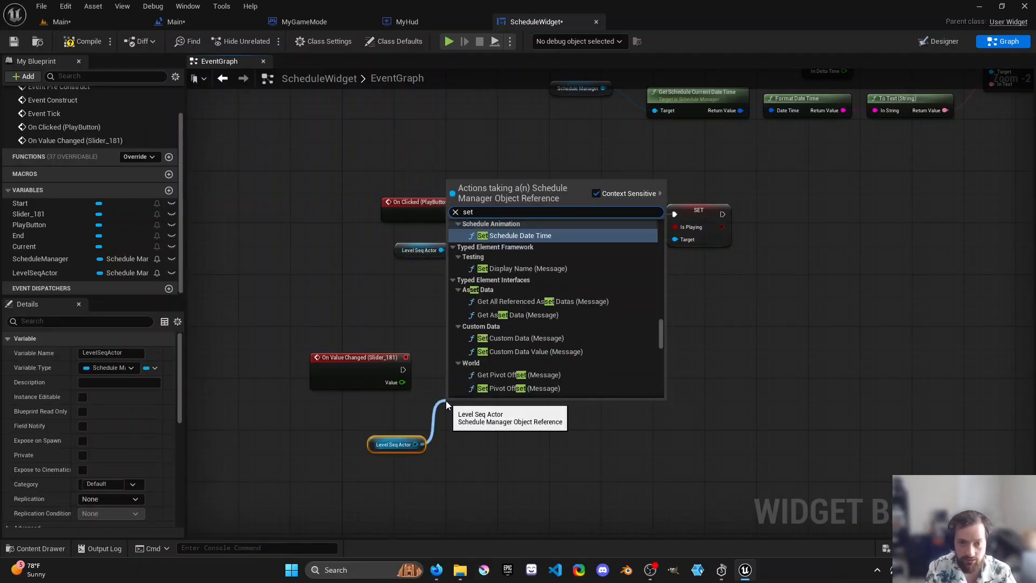
{"action": "key", "text": "BackSpace"}
{"action": "type", "text": "crub"}
{"action": "key", "text": "ctrl+a"}
{"action": "key", "text": "BackSpace"}
{"action": "type", "text": "set"}
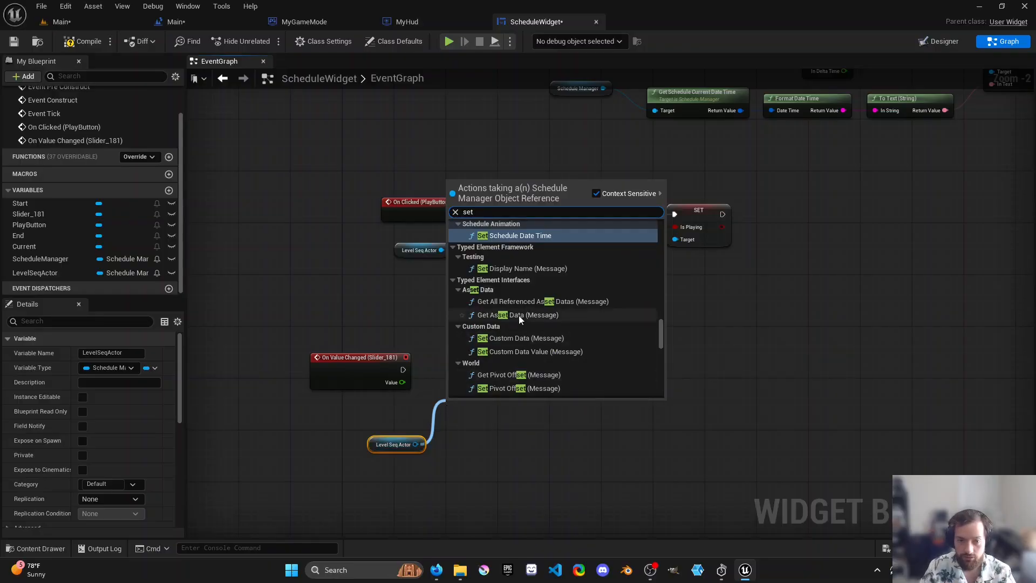
{"action": "left_click", "coordinate": [226, 321]}
- Delete the Get Is Playing, NOT and Set Is Playing nodes from the play button logic
{"action": "right_click_drag", "start_coordinate": [313, 195], "coordinate": [449, 338]}
{"action": "right_click_drag", "start_coordinate": [695, 253], "coordinate": [447, 359]}
{"action": "right_click_drag", "start_coordinate": [643, 204], "coordinate": [614, 323]}
{"action": "scroll", "coordinate": [614, 324], "scroll_direction": "down", "scroll_amount": 3}
{"action": "right_click_drag", "start_coordinate": [478, 470], "coordinate": [484, 347]}
{"action": "scroll", "coordinate": [483, 349], "scroll_direction": "up", "scroll_amount": 3}
{"action": "left_click_drag", "start_coordinate": [484, 350], "coordinate": [671, 318]}
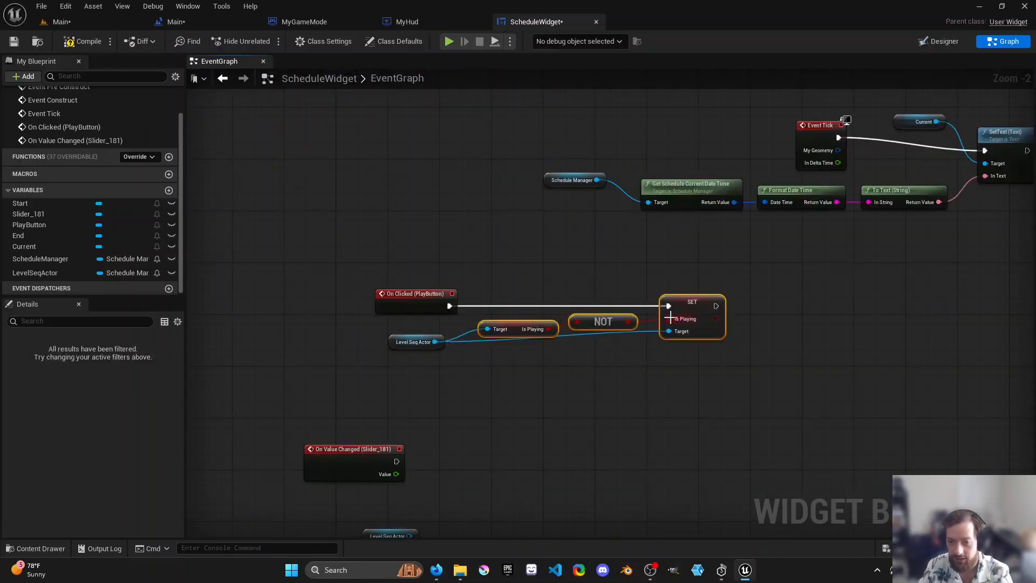
{"action": "key", "text": "Delete"}
- Delete the array Get node between the Level Sequence Actor lookup and the Set Level Seq Actor node
{"action": "right_click_drag", "start_coordinate": [507, 226], "coordinate": [540, 351]}
{"action": "scroll", "coordinate": [458, 133], "scroll_direction": "down", "scroll_amount": 3}
{"action": "right_click_drag", "start_coordinate": [419, 117], "coordinate": [513, 290]}
{"action": "scroll", "coordinate": [410, 259], "scroll_direction": "up", "scroll_amount": 3}
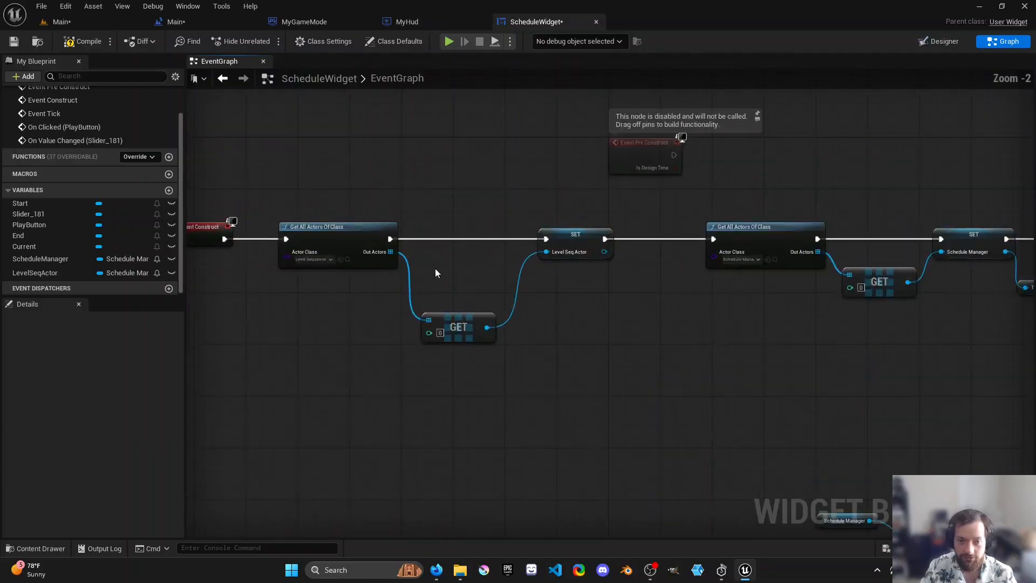
{"action": "scroll", "coordinate": [539, 278], "scroll_direction": "up", "scroll_amount": 3}
{"action": "left_click", "coordinate": [334, 210]}
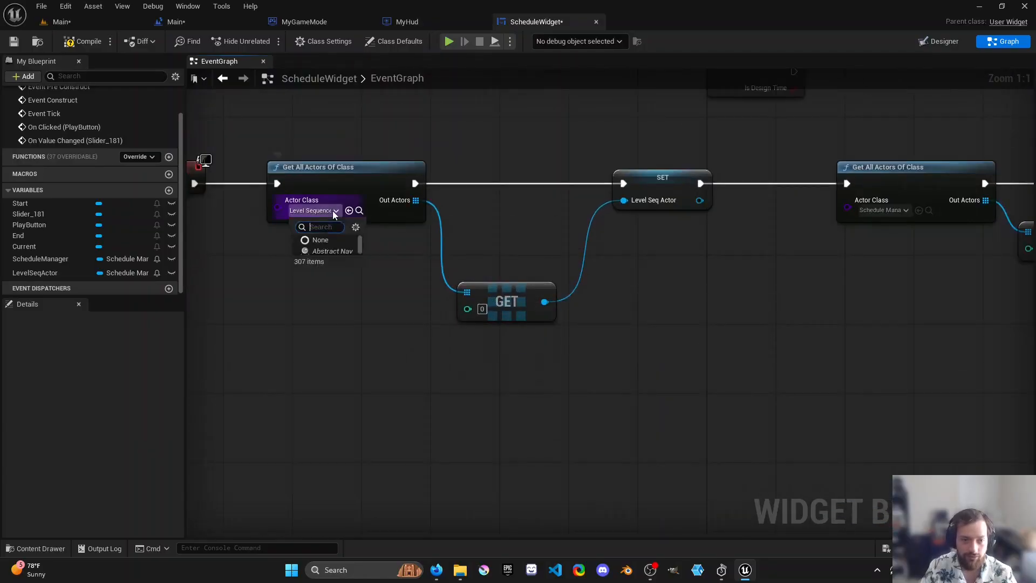
{"action": "left_click", "coordinate": [535, 297]}
{"action": "left_click", "coordinate": [520, 305]}
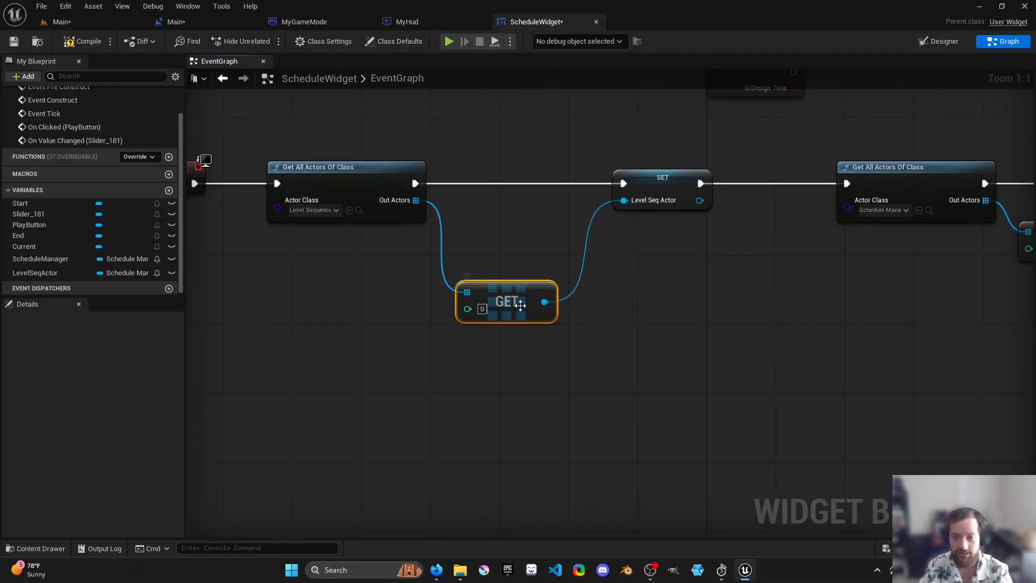
{"action": "key", "text": "Delete"}
- Add a new array Get node from the Level Sequence Actor lookup's Out Actors and try wiring it to Set Level Seq Actor
{"action": "left_click_drag", "start_coordinate": [416, 200], "coordinate": [442, 247]}
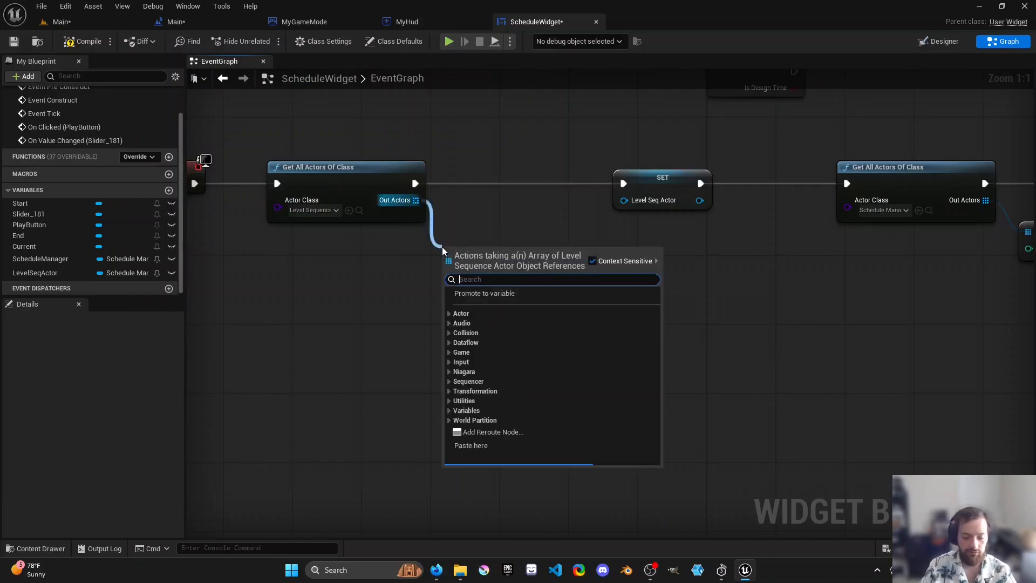
{"action": "type", "text": "get"}
{"action": "key", "text": "Return"}
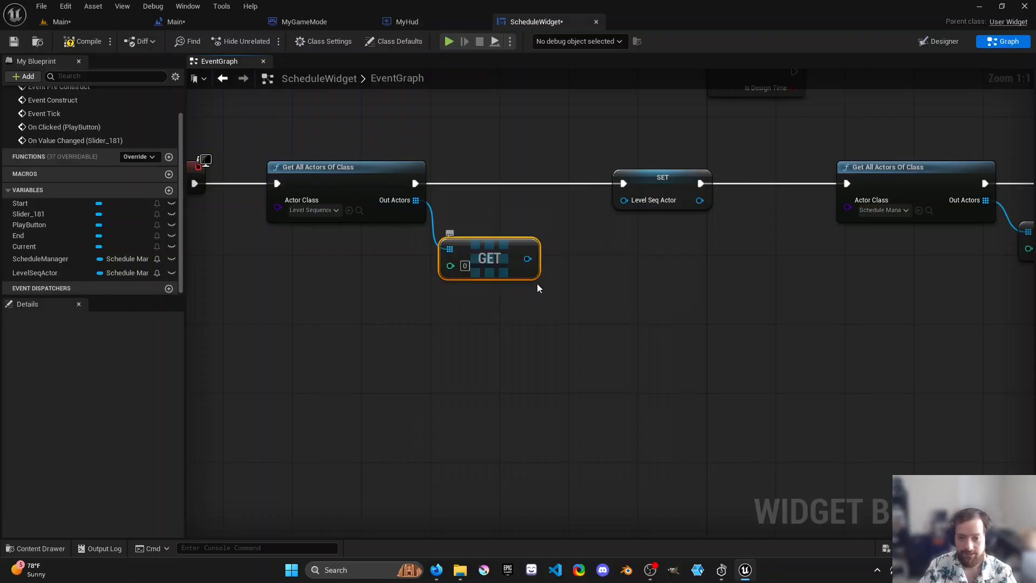
{"action": "left_click_drag", "start_coordinate": [527, 259], "coordinate": [626, 198]}
{"action": "left_click", "coordinate": [571, 225]}
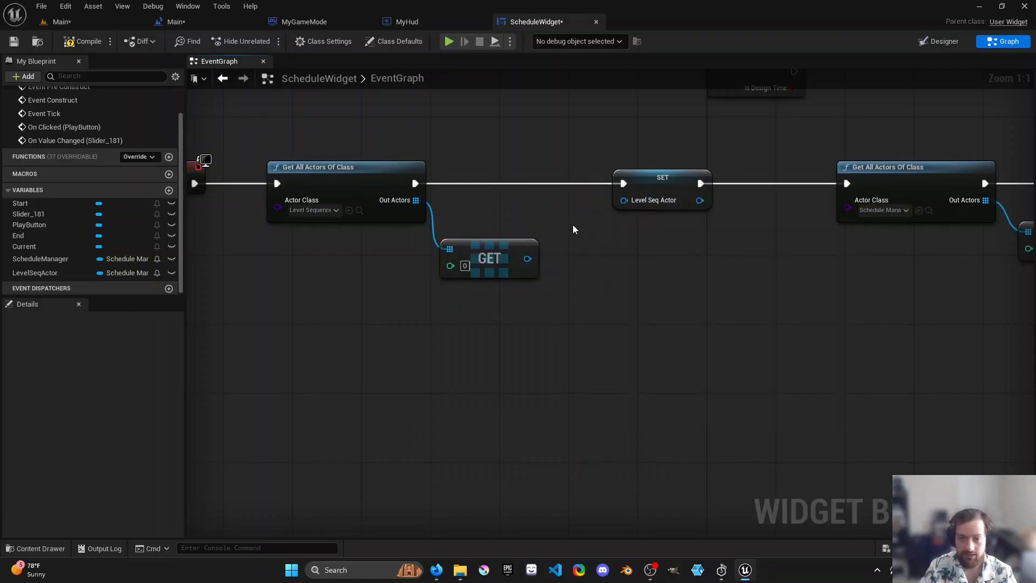
- Change the LevelSeqActor variable's type to Level Sequence Actor Object Reference and connect the array Get output to its Set node
{"action": "left_click", "coordinate": [131, 272]}
{"action": "type", "text": "Level sequence actor"}
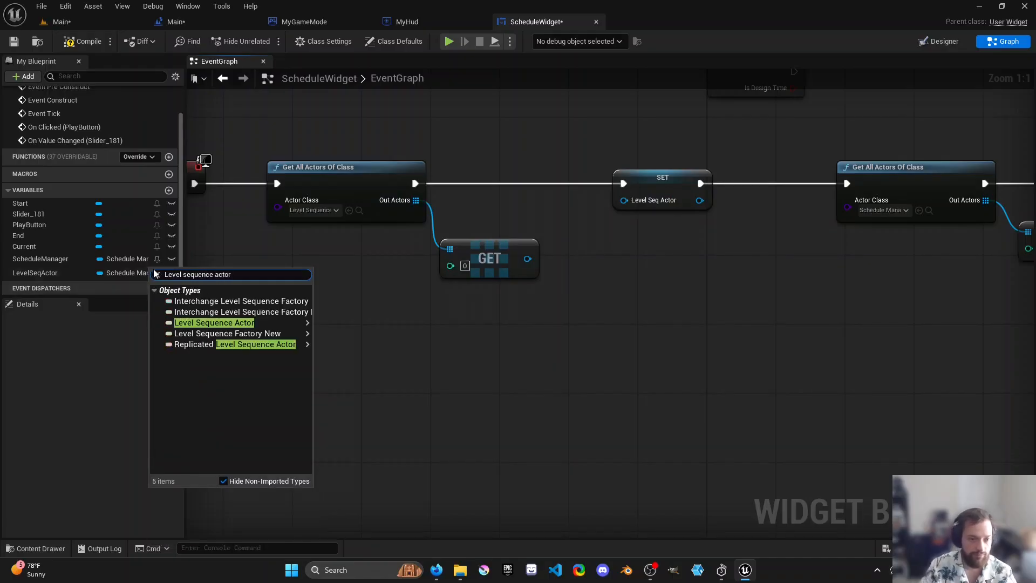
{"action": "mouse_move", "coordinate": [256, 325]}
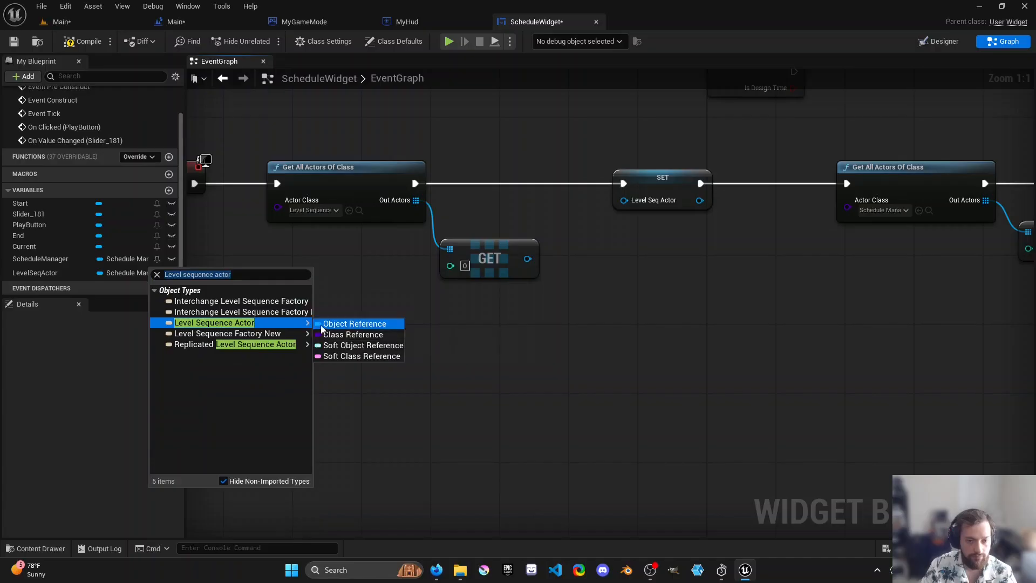
{"action": "left_click", "coordinate": [352, 323]}
{"action": "left_click", "coordinate": [561, 303]}
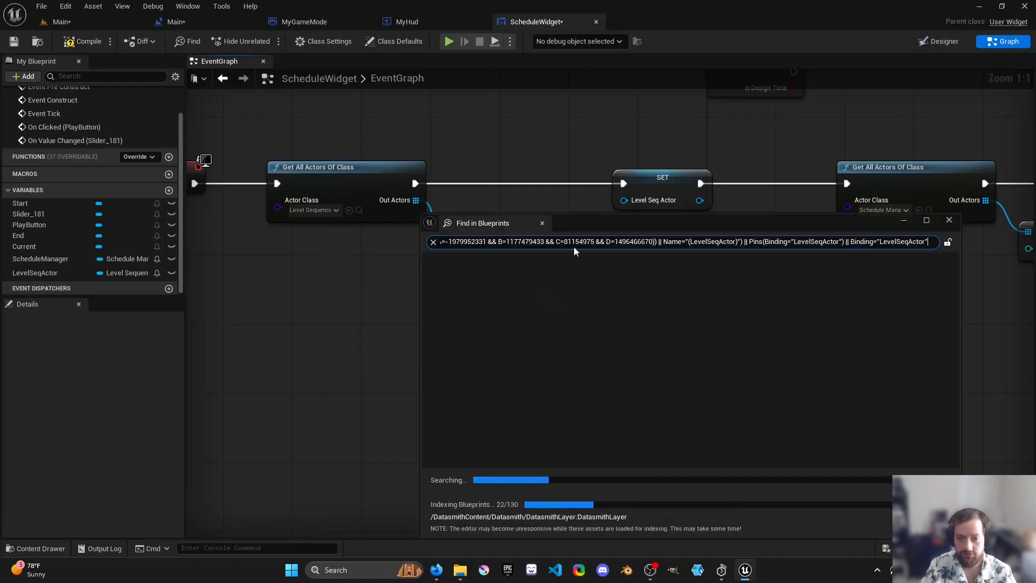
{"action": "left_click", "coordinate": [542, 224]}
{"action": "left_click_drag", "start_coordinate": [527, 259], "coordinate": [624, 200]}
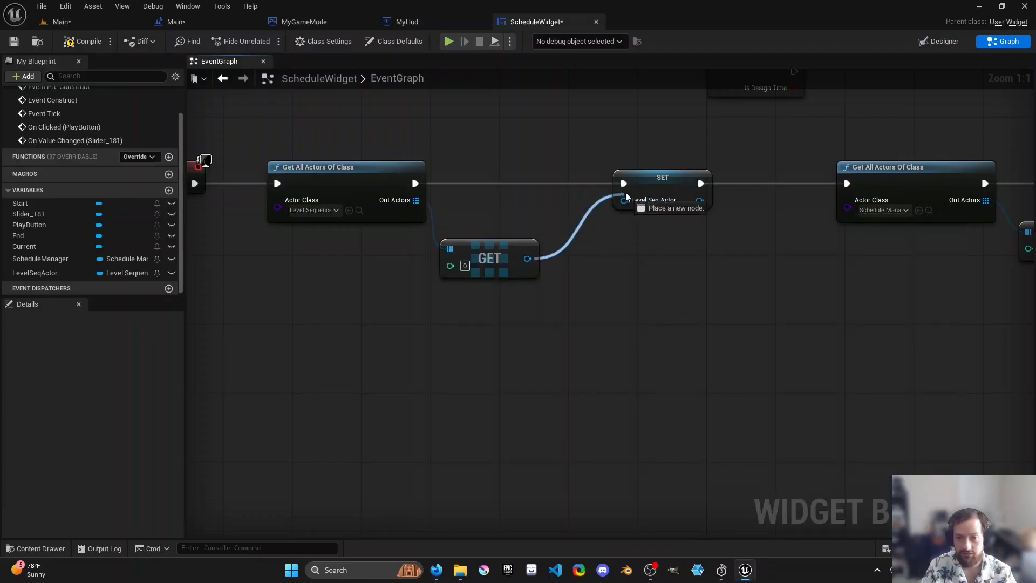
{"action": "left_click_drag", "start_coordinate": [492, 243], "coordinate": [539, 244]}
{"action": "scroll", "coordinate": [539, 254], "scroll_direction": "down", "scroll_amount": 4}
{"action": "right_click_drag", "start_coordinate": [552, 430], "coordinate": [393, 410]}
{"action": "scroll", "coordinate": [397, 399], "scroll_direction": "up", "scroll_amount": 3}
{"action": "left_click_drag", "start_coordinate": [463, 292], "coordinate": [567, 281]}
{"action": "type", "text": "set"}
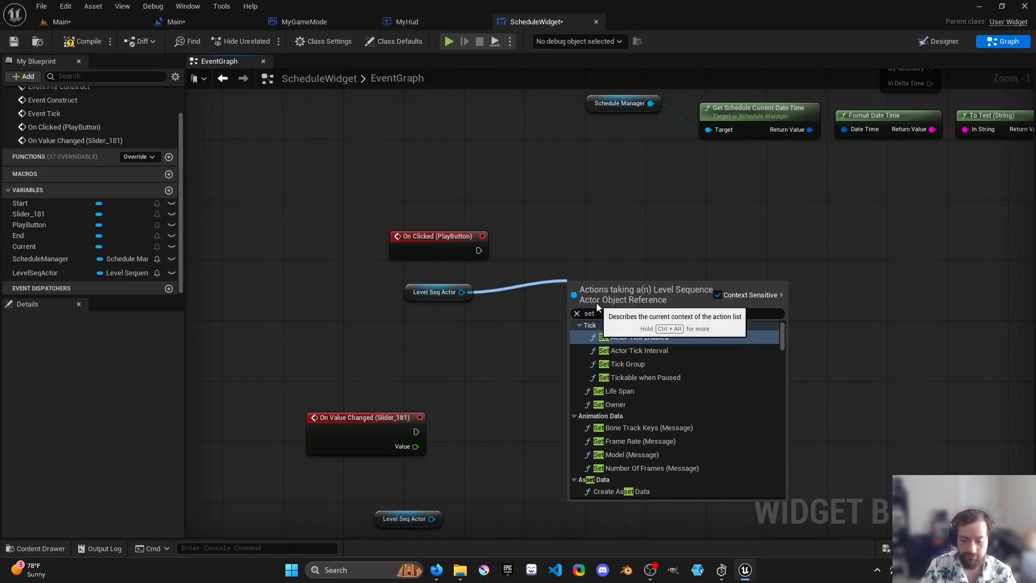
{"action": "key", "text": "Escape"}
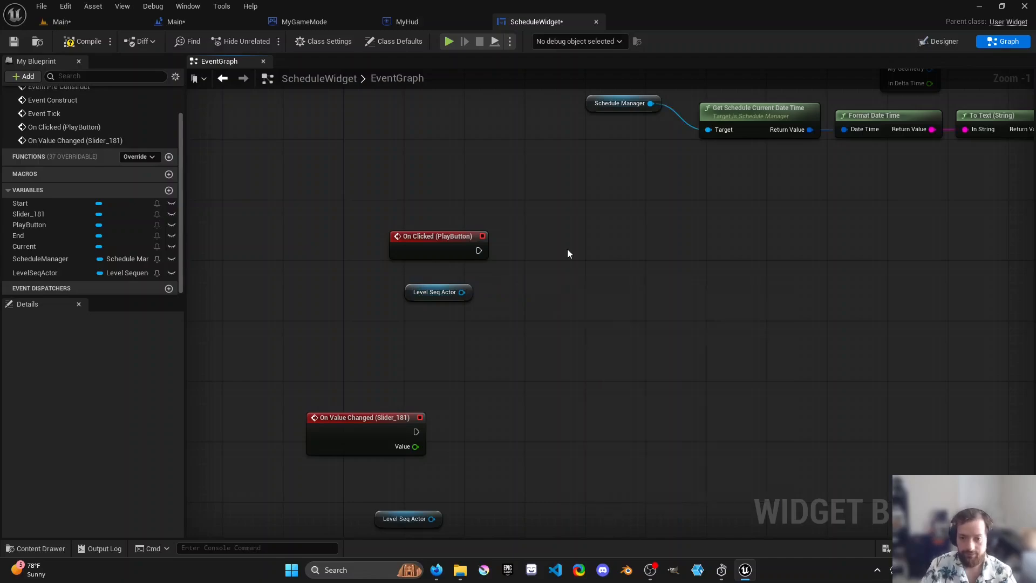
- Add a Play (SequencePlayer) node from the Level Seq Actor getter under On Clicked (PlayButton) and space out the resulting nodes
{"action": "left_click_drag", "start_coordinate": [462, 292], "coordinate": [522, 290]}
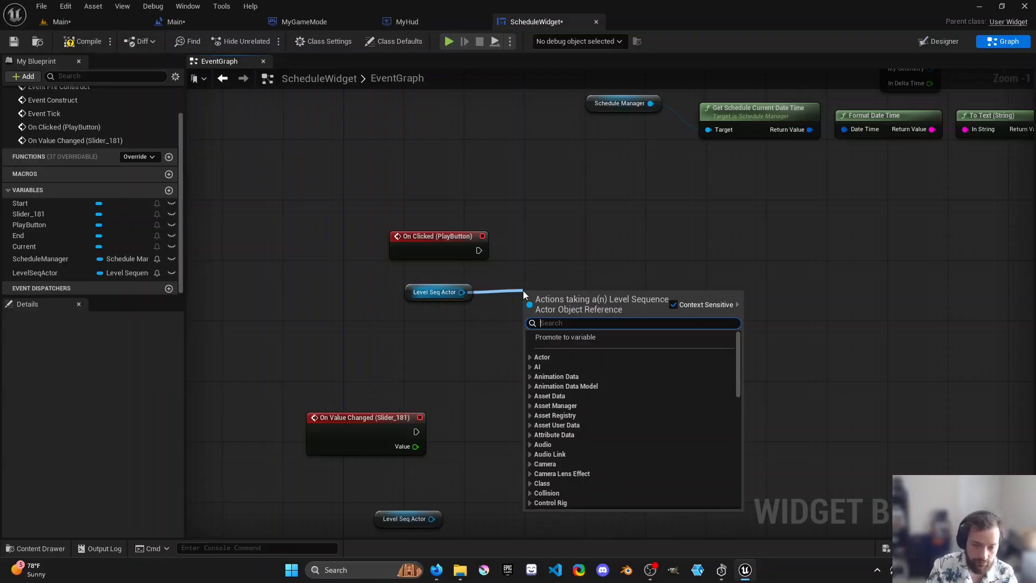
{"action": "type", "text": "play"}
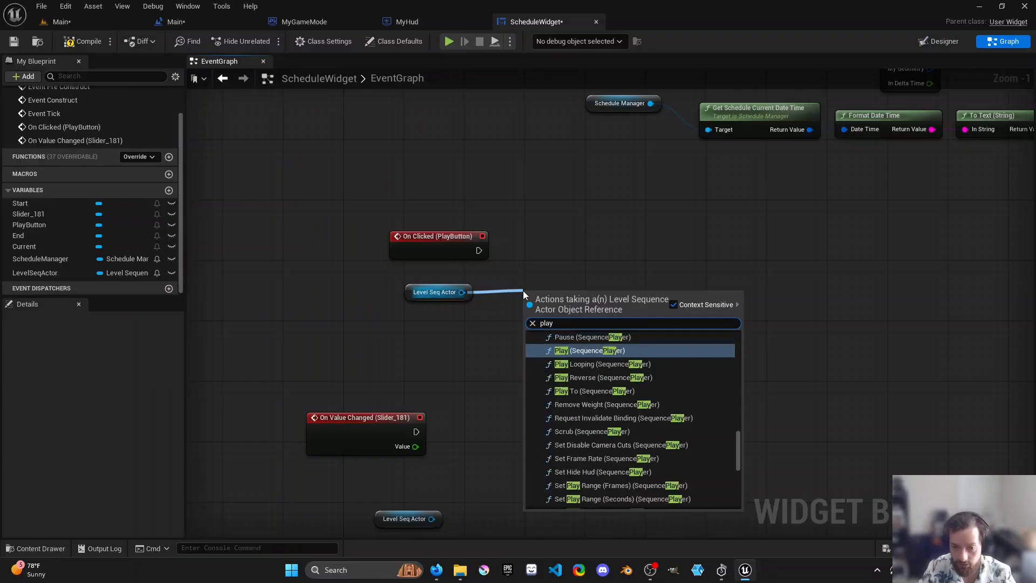
{"action": "key", "text": "Down"}
{"action": "key", "text": "Down"}
{"action": "key", "text": "Down"}
{"action": "key", "text": "Down"}
{"action": "key", "text": "Down"}
{"action": "key", "text": "Down"}
{"action": "key", "text": "Down"}
{"action": "key", "text": "Down"}
{"action": "key", "text": "Down"}
{"action": "key", "text": "Down"}
{"action": "key", "text": "Down"}
{"action": "key", "text": "Down"}
{"action": "key", "text": "Down"}
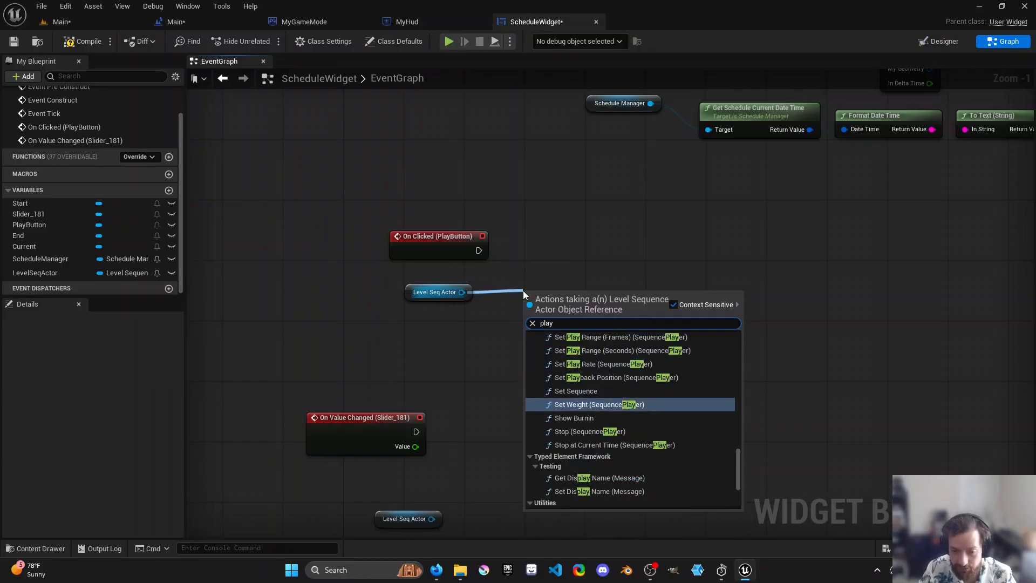
{"action": "key", "text": "Up"}
{"action": "key", "text": "Up"}
{"action": "key", "text": "Up"}
{"action": "key", "text": "Up"}
{"action": "key", "text": "Up"}
{"action": "key", "text": "Up"}
{"action": "key", "text": "Up"}
{"action": "key", "text": "Up"}
{"action": "key", "text": "Up"}
{"action": "key", "text": "Up"}
{"action": "key", "text": "Up"}
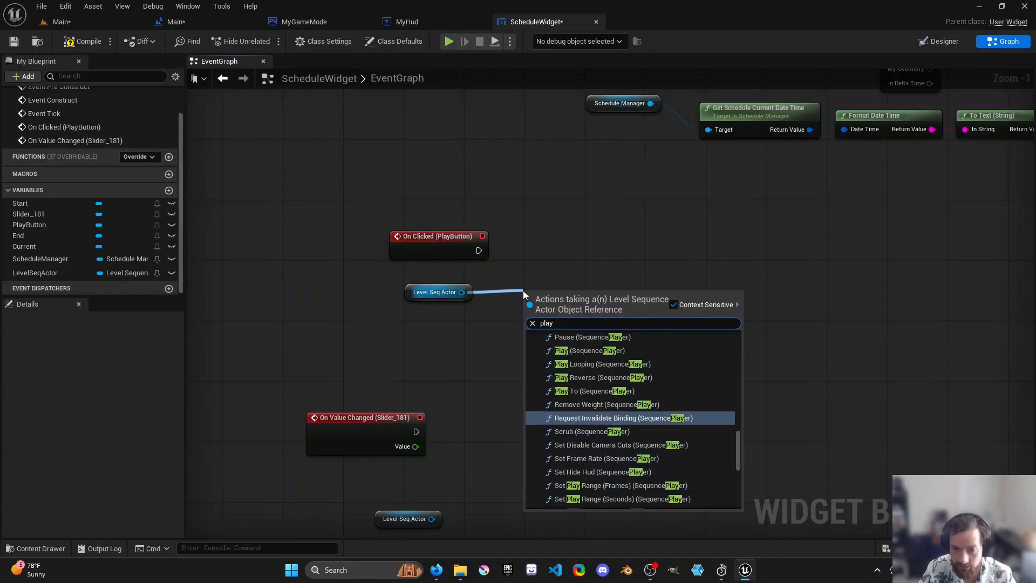
{"action": "key", "text": "Up"}
{"action": "key", "text": "Up"}
{"action": "key", "text": "Up"}
{"action": "key", "text": "Up"}
{"action": "key", "text": "Down"}
{"action": "key", "text": "Down"}
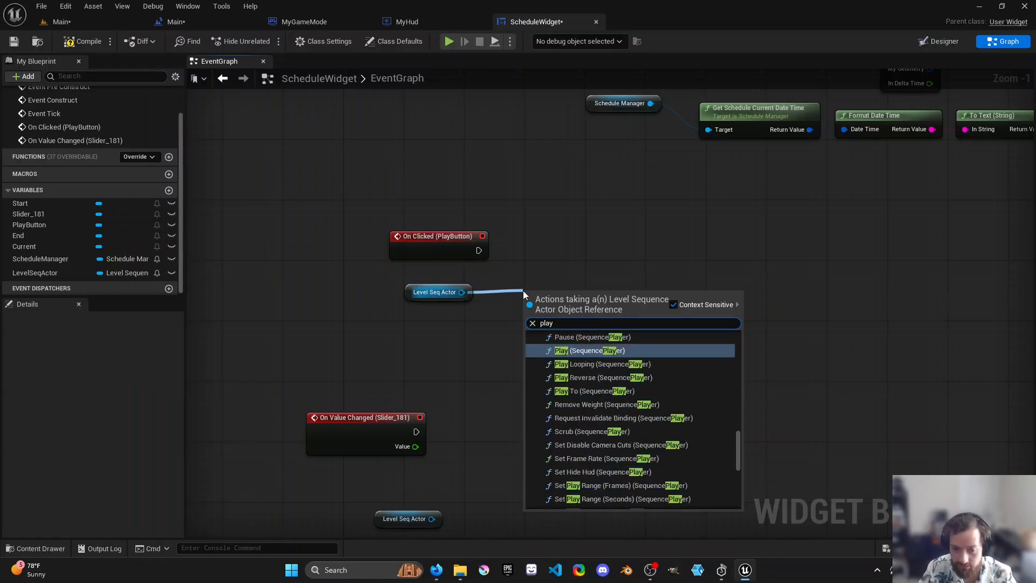
{"action": "key", "text": "Down"}
{"action": "key", "text": "Down"}
{"action": "key", "text": "Down"}
{"action": "key", "text": "Down"}
{"action": "key", "text": "Down"}
{"action": "key", "text": "Down"}
{"action": "key", "text": "Down"}
{"action": "key", "text": "Down"}
{"action": "key", "text": "Down"}
{"action": "key", "text": "Down"}
{"action": "key", "text": "Up"}
{"action": "key", "text": "Down"}
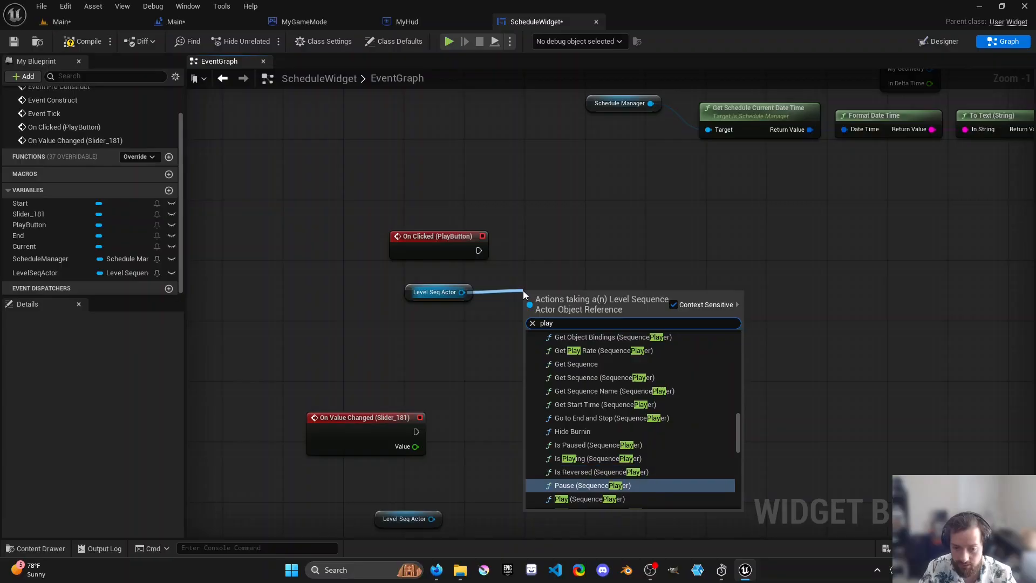
{"action": "key", "text": "Up"}
{"action": "key", "text": "Up"}
{"action": "key", "text": "Up"}
{"action": "key", "text": "Up"}
{"action": "key", "text": "Up"}
{"action": "key", "text": "Up"}
{"action": "key", "text": "Up"}
{"action": "key", "text": "Up"}
{"action": "key", "text": "Up"}
{"action": "key", "text": "Up"}
{"action": "key", "text": "Return"}
{"action": "left_click_drag", "start_coordinate": [563, 313], "coordinate": [759, 355]}
{"action": "left_click", "coordinate": [634, 296]}
{"action": "left_click_drag", "start_coordinate": [653, 310], "coordinate": [527, 295]}
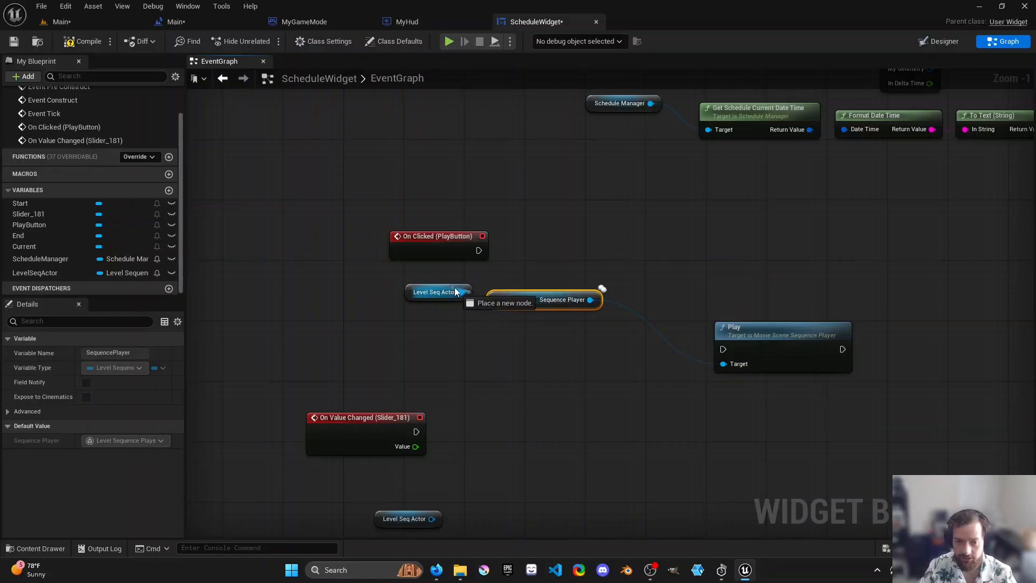
{"action": "left_click_drag", "start_coordinate": [429, 292], "coordinate": [415, 306]}
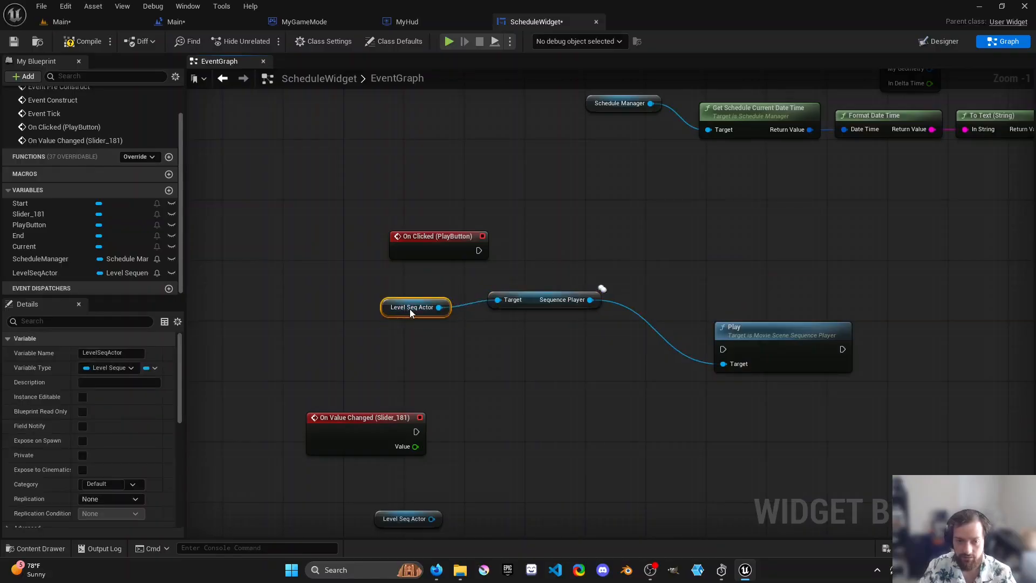
- Add a Branch after On Clicked (PlayButton) and rearrange the event and Sequence Player nodes to make room before it
{"action": "left_click_drag", "start_coordinate": [478, 250], "coordinate": [549, 246]}
{"action": "type", "text": "brn"}
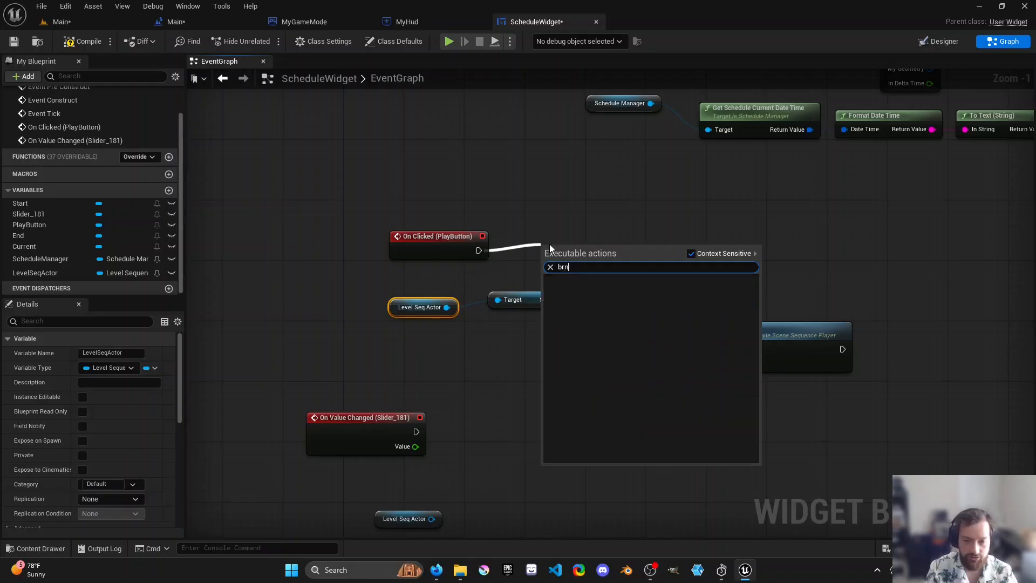
{"action": "type", "text": "branch"}
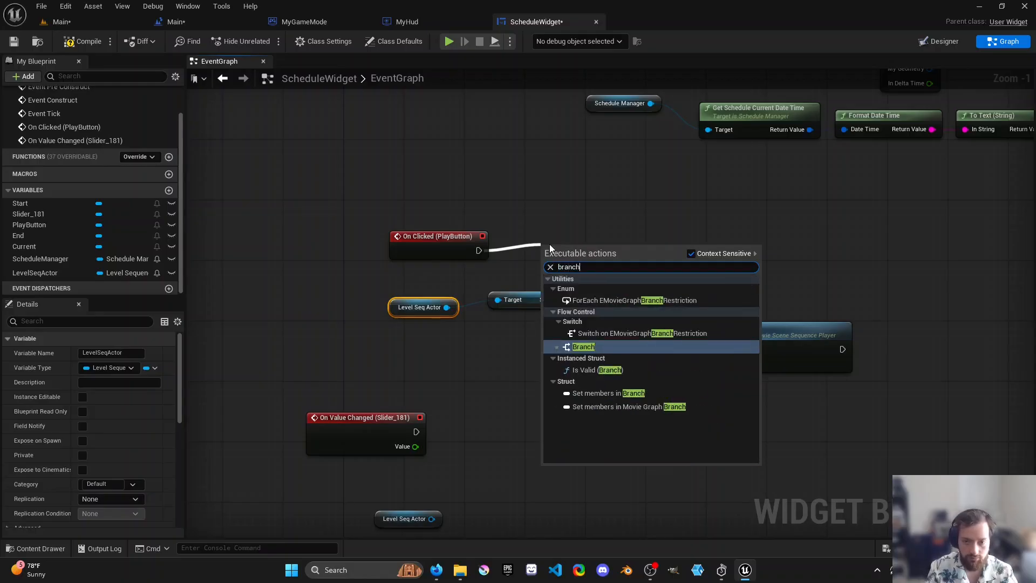
{"action": "key", "text": "Return"}
{"action": "left_click_drag", "start_coordinate": [571, 240], "coordinate": [639, 239]}
{"action": "left_click_drag", "start_coordinate": [419, 245], "coordinate": [329, 245]}
{"action": "left_click_drag", "start_coordinate": [402, 291], "coordinate": [536, 352]}
{"action": "left_click_drag", "start_coordinate": [520, 304], "coordinate": [247, 342]}
- Search the Sequence Player's available actions for functions that set its paused or playing state
{"action": "left_click_drag", "start_coordinate": [319, 338], "coordinate": [380, 312]}
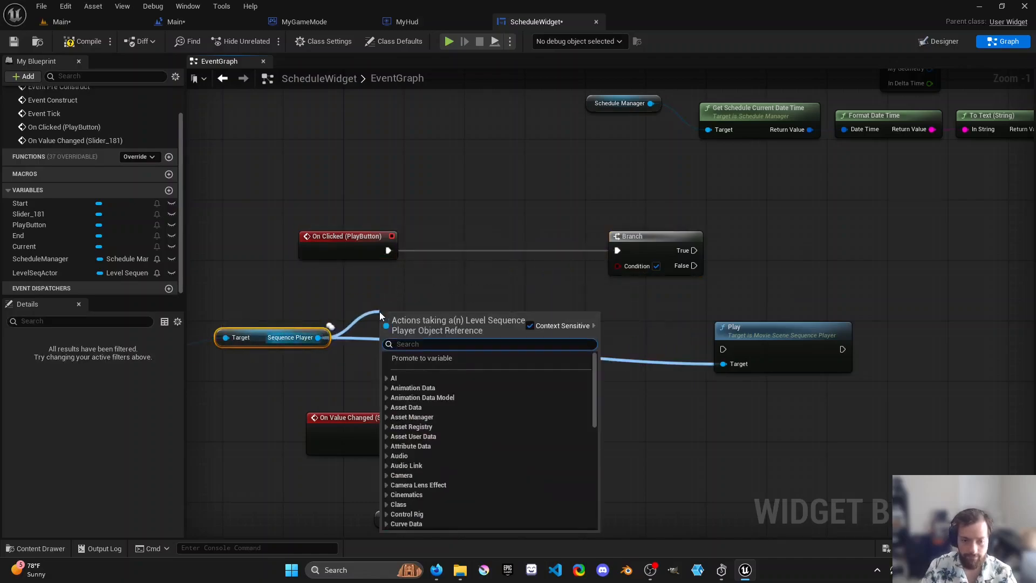
{"action": "type", "text": "is play"}
{"action": "key", "text": "BackSpace"}
{"action": "key", "text": "BackSpace"}
{"action": "key", "text": "BackSpace"}
{"action": "key", "text": "BackSpace"}
{"action": "key", "text": "ctrl+a"}
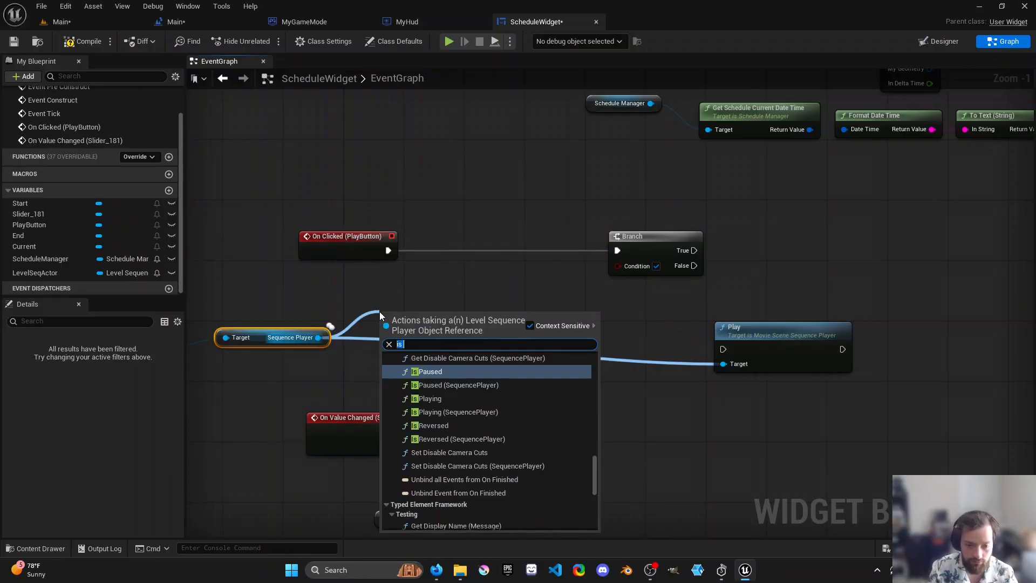
{"action": "type", "text": "set pa"}
{"action": "key", "text": "BackSpace"}
{"action": "key", "text": "BackSpace"}
{"action": "key", "text": "BackSpace"}
{"action": "key", "text": "BackSpace"}
{"action": "key", "text": "BackSpace"}
{"action": "key", "text": "BackSpace"}
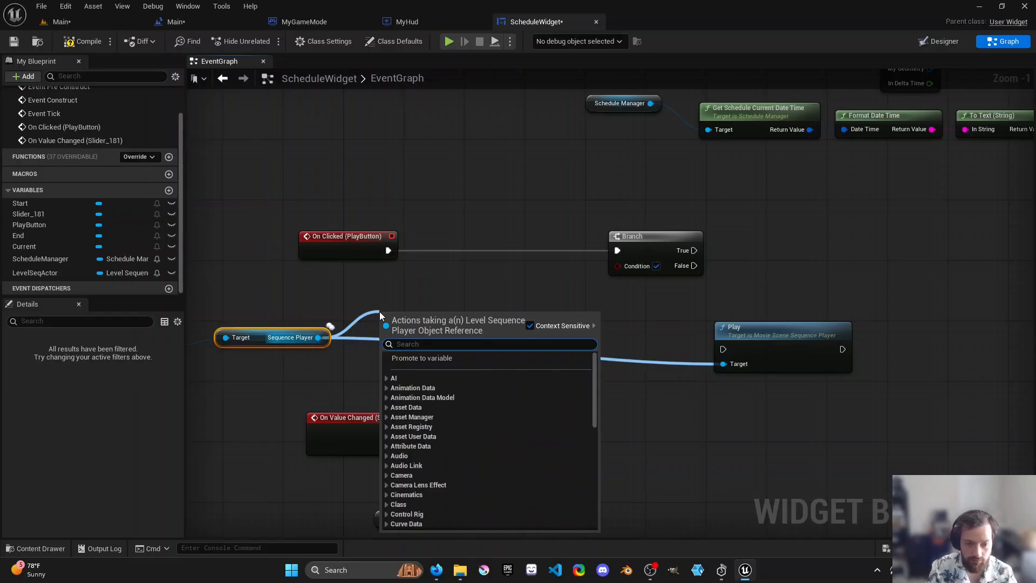
{"action": "type", "text": "set is p"}
{"action": "key", "text": "BackSpace"}
{"action": "key", "text": "BackSpace"}
{"action": "key", "text": "BackSpace"}
{"action": "key", "text": "BackSpace"}
{"action": "key", "text": "BackSpace"}
{"action": "key", "text": "BackSpace"}
{"action": "key", "text": "BackSpace"}
{"action": "key", "text": "BackSpace"}
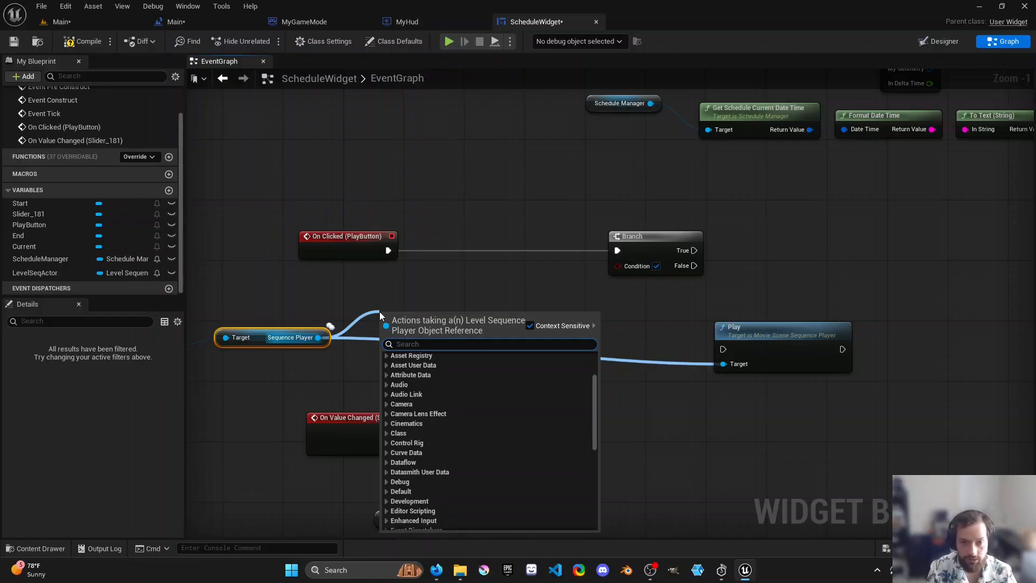
{"action": "type", "text": "set pla"}
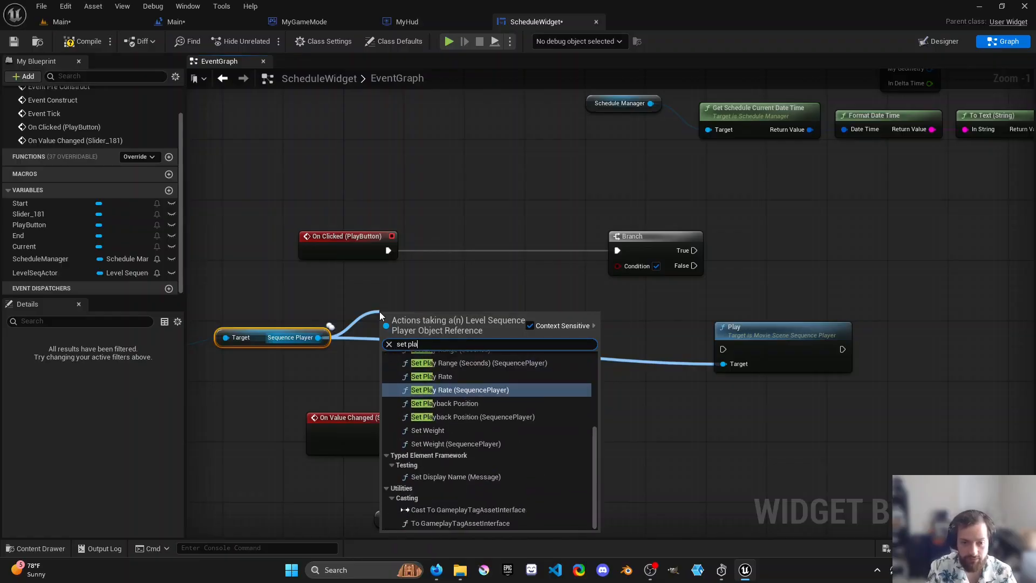
- Add an Is Playing node from the Sequence Player and connect its Return Value to the Branch's Condition
{"action": "key", "text": "ctrl+a"}
{"action": "type", "text": "is play"}
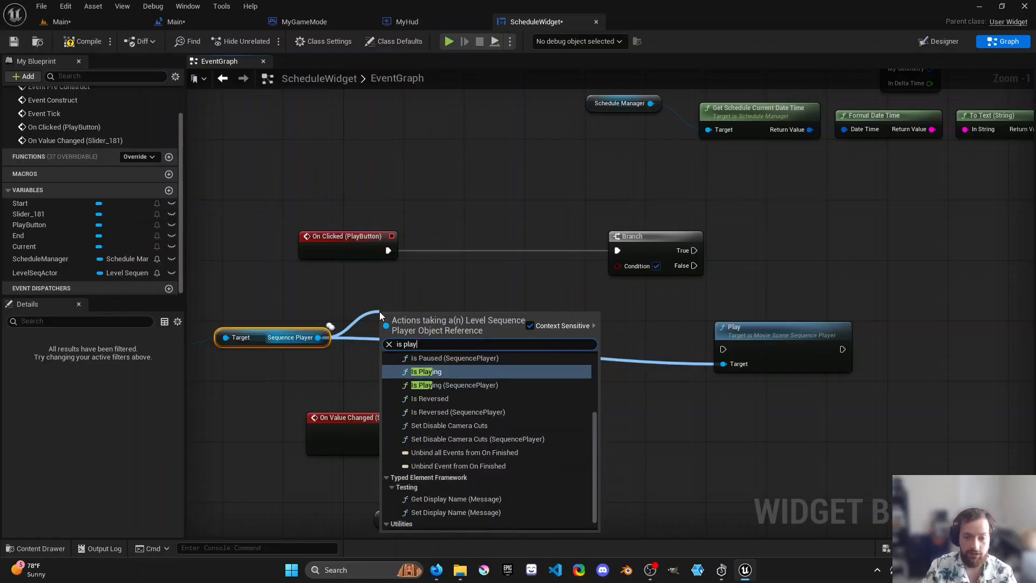
{"action": "key", "text": "Return"}
{"action": "left_click_drag", "start_coordinate": [501, 338], "coordinate": [615, 266]}
{"action": "left_click_drag", "start_coordinate": [487, 318], "coordinate": [508, 286]}
- Connect the Branch's False output to Play, and add a Pause node from the Sequence Player on its True output
{"action": "left_click_drag", "start_coordinate": [684, 266], "coordinate": [819, 313]}
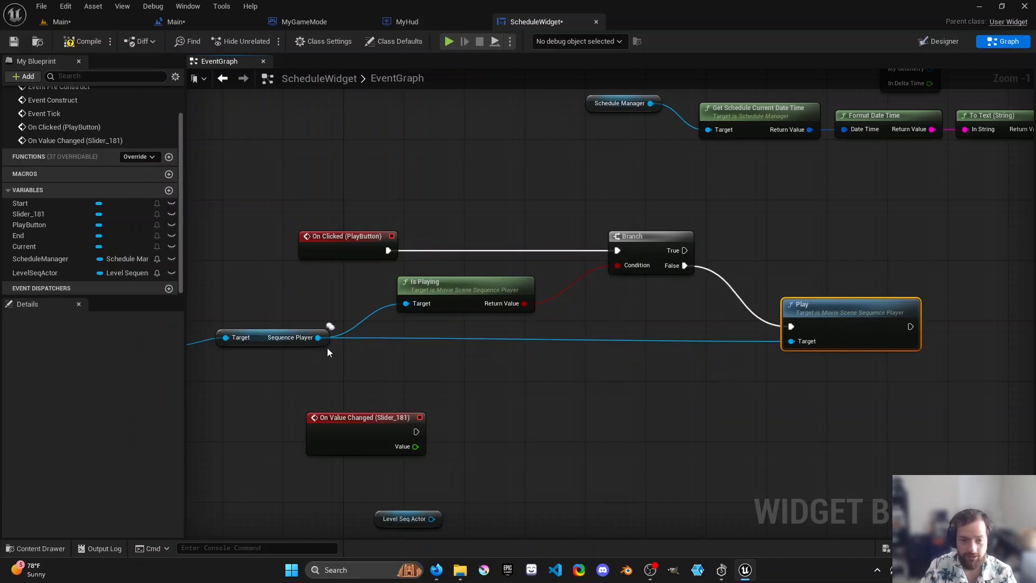
{"action": "left_click_drag", "start_coordinate": [318, 337], "coordinate": [776, 240]}
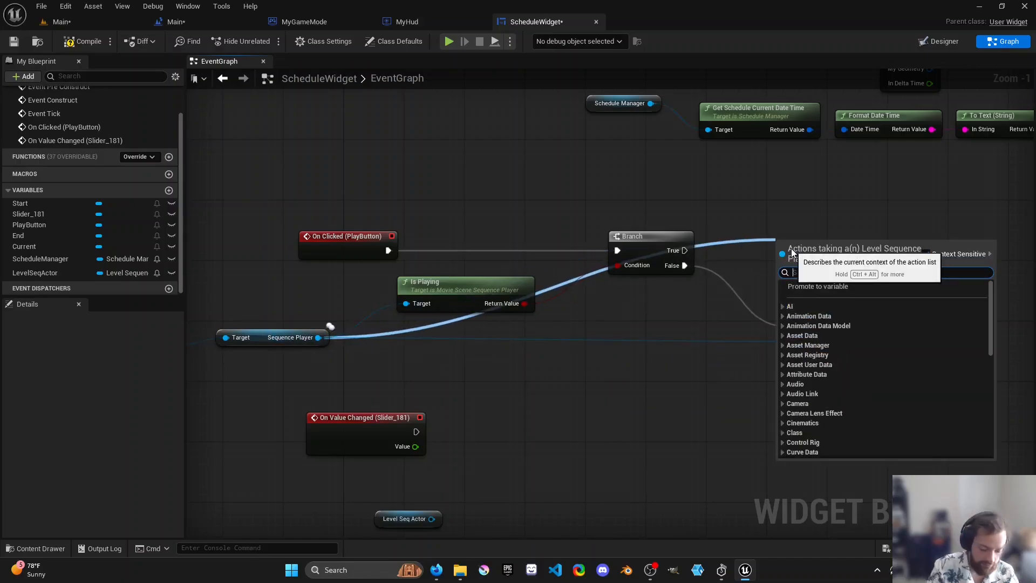
{"action": "type", "text": "pause"}
{"action": "key", "text": "Return"}
{"action": "left_click_drag", "start_coordinate": [684, 251], "coordinate": [814, 247]}
- Tidy the play button's Level Seq Actor nodes and move the slider event with its Level Seq Actor getter lower in the graph
{"action": "right_click_drag", "start_coordinate": [720, 232], "coordinate": [749, 222]}
{"action": "scroll", "coordinate": [442, 321], "scroll_direction": "down", "scroll_amount": 2}
{"action": "left_click_drag", "start_coordinate": [221, 301], "coordinate": [348, 364]}
{"action": "left_click_drag", "start_coordinate": [319, 323], "coordinate": [396, 341]}
{"action": "right_click_drag", "start_coordinate": [420, 360], "coordinate": [414, 314]}
{"action": "left_click_drag", "start_coordinate": [348, 332], "coordinate": [523, 480]}
{"action": "left_click_drag", "start_coordinate": [388, 360], "coordinate": [401, 440]}
{"action": "right_click_drag", "start_coordinate": [487, 462], "coordinate": [487, 370]}
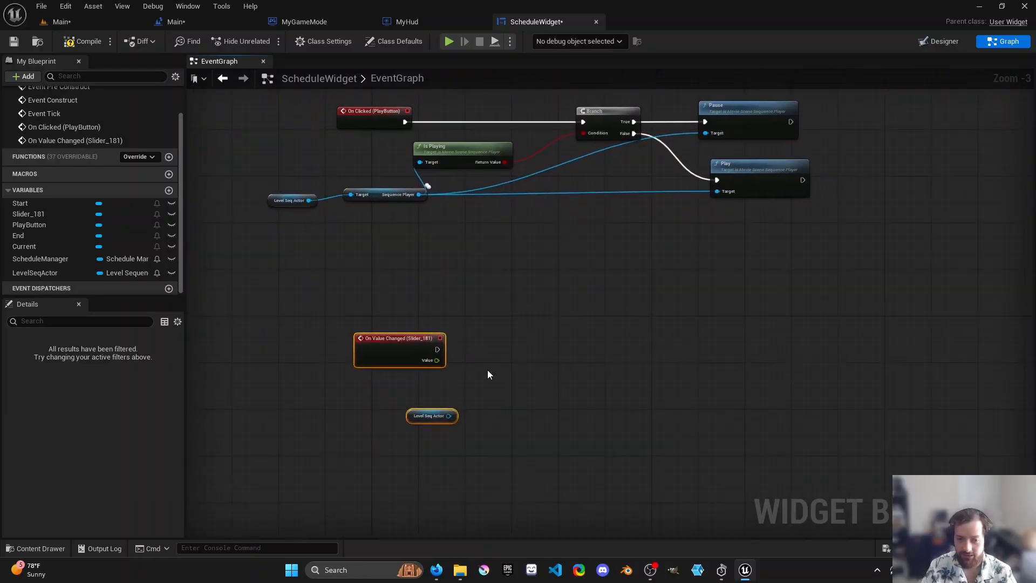
{"action": "left_click", "coordinate": [487, 371]}
{"action": "scroll", "coordinate": [477, 381], "scroll_direction": "up", "scroll_amount": 3}
{"action": "left_click_drag", "start_coordinate": [414, 429], "coordinate": [321, 423]}
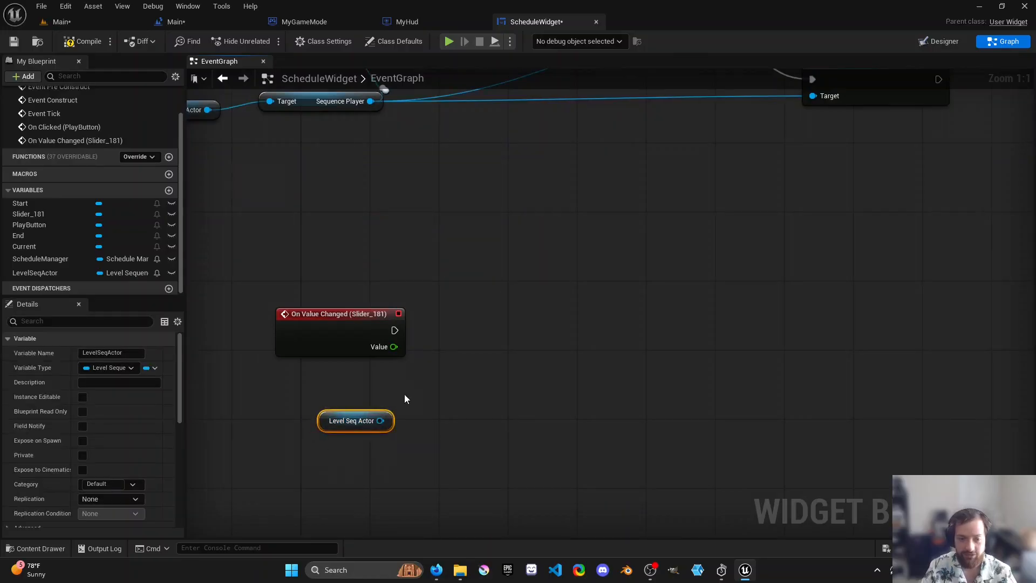
- Add a Sequence Player getter from the Level Seq Actor node below On Value Changed (Slider_181)
{"action": "right_click_drag", "start_coordinate": [406, 398], "coordinate": [396, 418]}
{"action": "left_click_drag", "start_coordinate": [384, 351], "coordinate": [491, 368]}
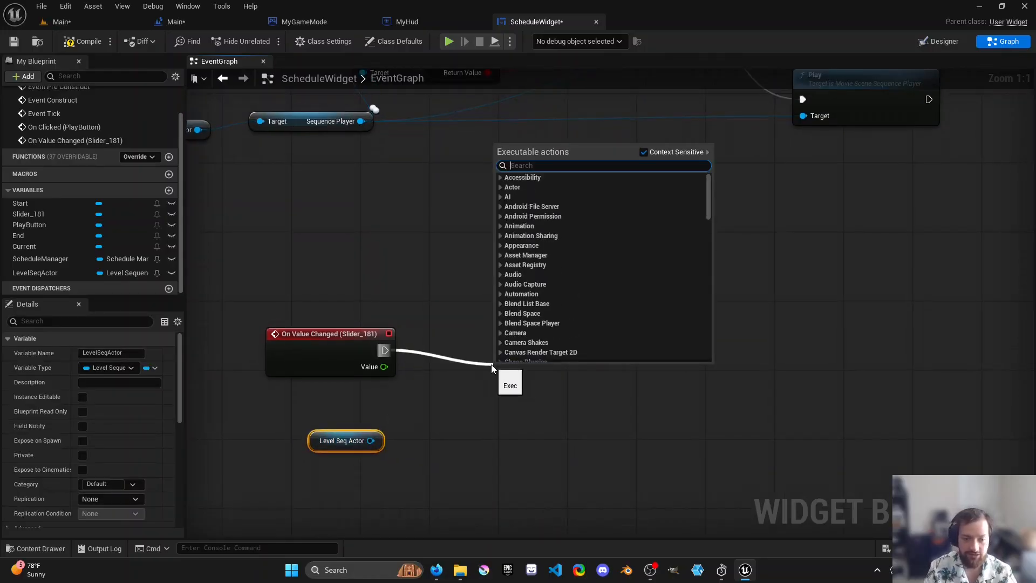
{"action": "left_click", "coordinate": [412, 477]}
{"action": "left_click_drag", "start_coordinate": [371, 441], "coordinate": [444, 397]}
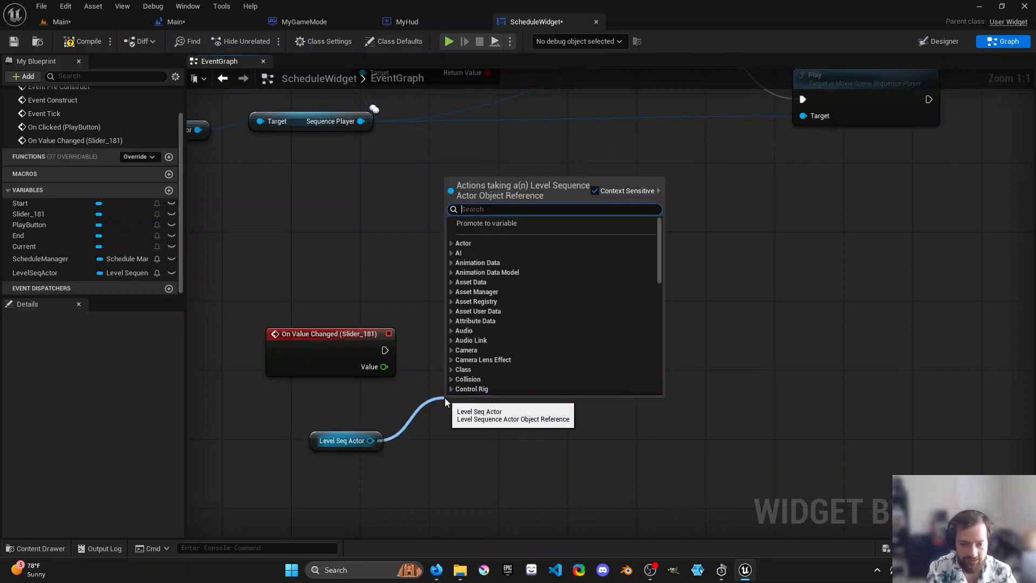
{"action": "type", "text": "sequence player"}
{"action": "key", "text": "Return"}
- Add a Set Playback Position (SequencePlayer) node from the slider's Sequence Player and delete the redundant Sequence Player getter created with it
{"action": "left_click_drag", "start_coordinate": [517, 438], "coordinate": [546, 380]}
{"action": "type", "text": "set to"}
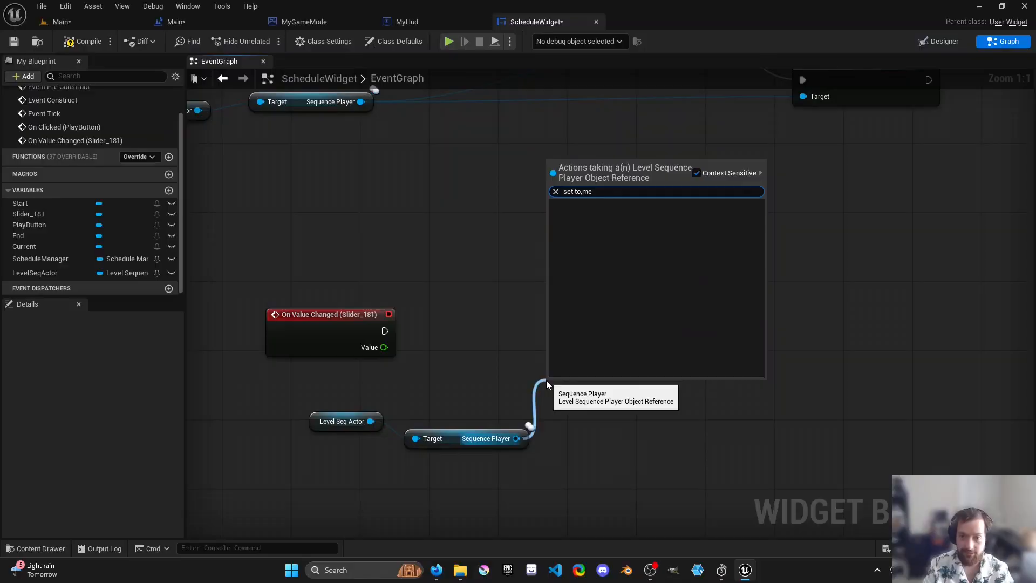
{"action": "key", "text": "BackSpace"}
{"action": "type", "text": "ime"}
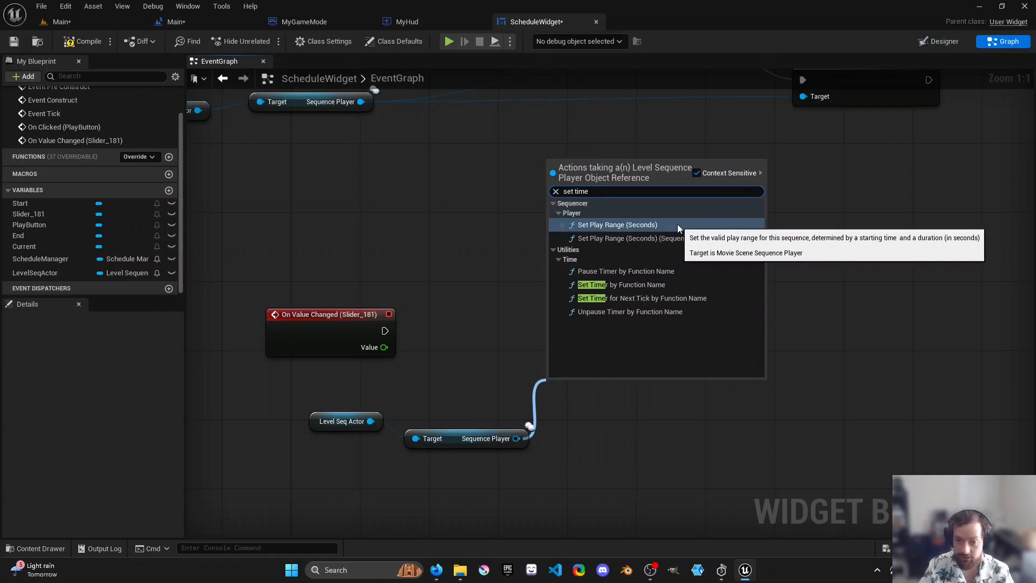
{"action": "key", "text": "ctrl+a"}
{"action": "type", "text": "set"}
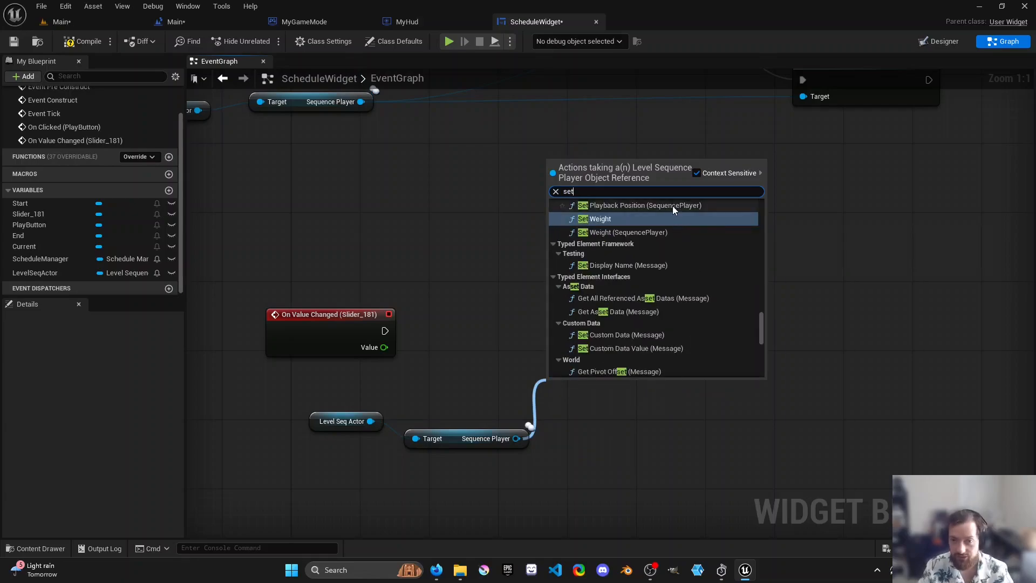
{"action": "scroll", "coordinate": [676, 208], "scroll_direction": "up", "scroll_amount": 2}
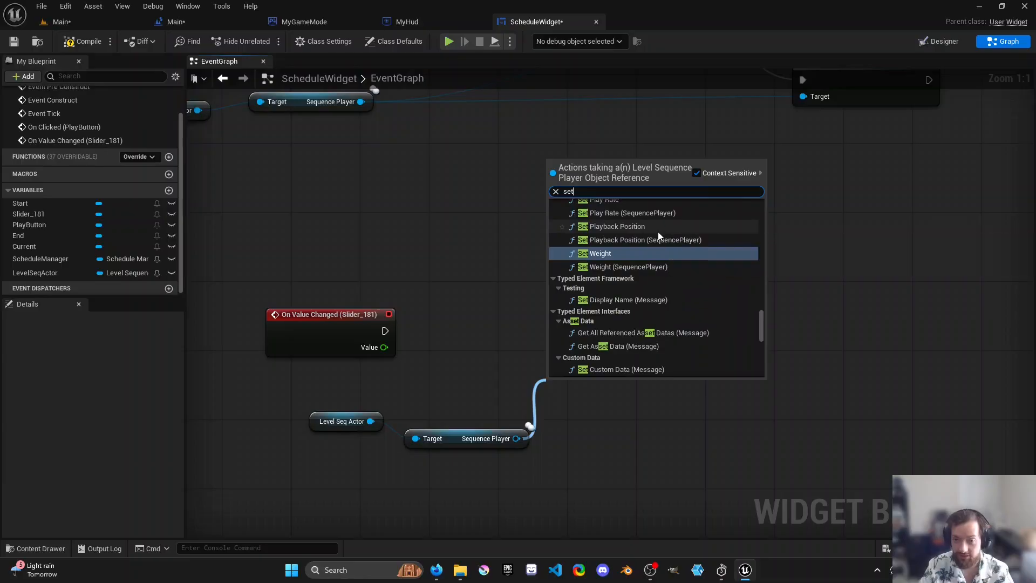
{"action": "left_click", "coordinate": [653, 240]}
{"action": "left_click_drag", "start_coordinate": [608, 382], "coordinate": [724, 314]}
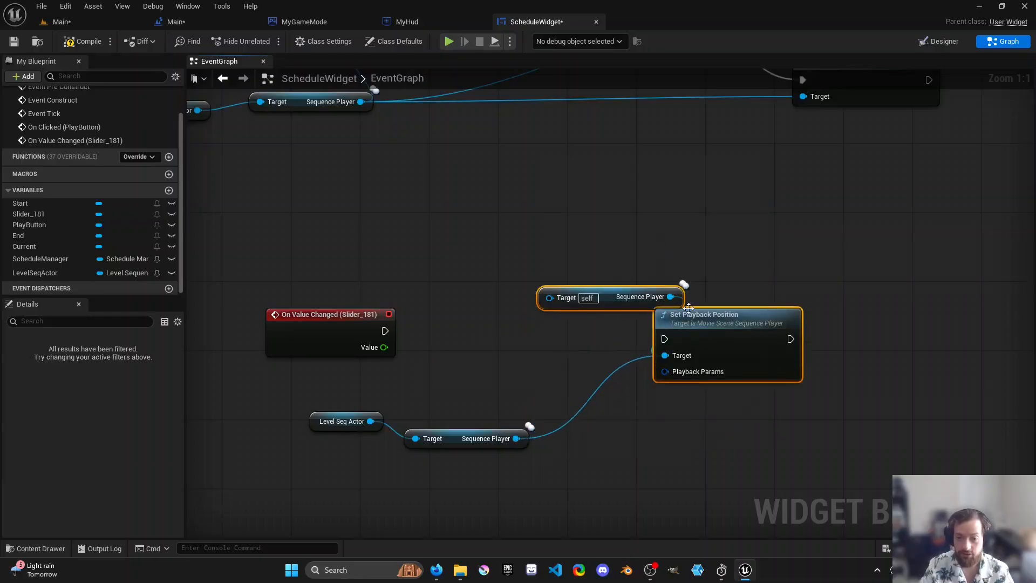
{"action": "left_click", "coordinate": [655, 297]}
{"action": "key", "text": "Delete"}
- Connect On Value Changed (Slider_181) to Set Playback Position and feed its Playback Params from a Make Movie Scene Sequence Playback Params node
{"action": "left_click_drag", "start_coordinate": [384, 330], "coordinate": [655, 435]}
{"action": "scroll", "coordinate": [720, 350], "scroll_direction": "down", "scroll_amount": 5}
{"action": "scroll", "coordinate": [719, 349], "scroll_direction": "down", "scroll_amount": 2}
{"action": "left_click", "coordinate": [723, 425]}
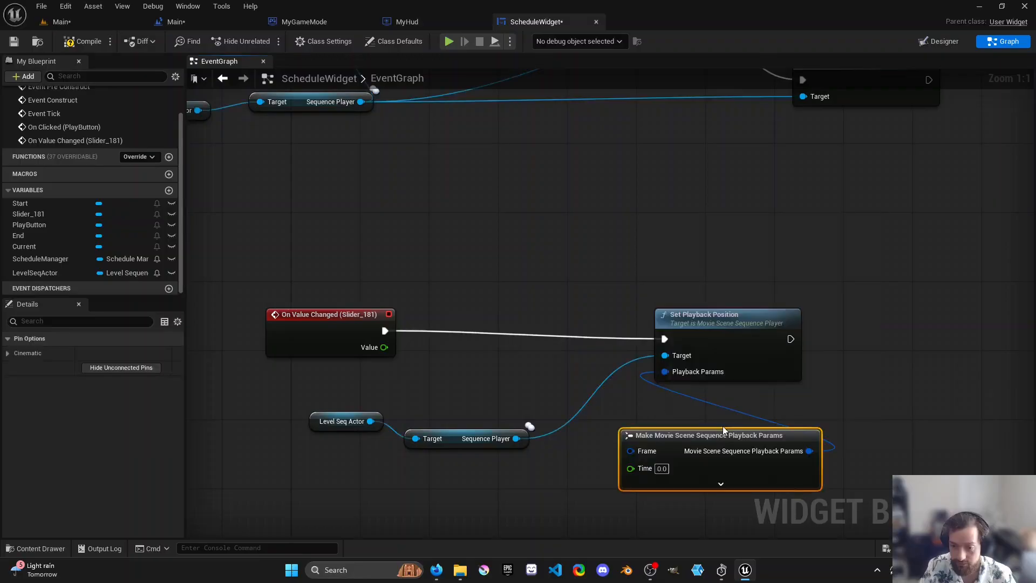
{"action": "right_click_drag", "start_coordinate": [735, 393], "coordinate": [728, 367]}
{"action": "left_click_drag", "start_coordinate": [756, 324], "coordinate": [883, 305]}
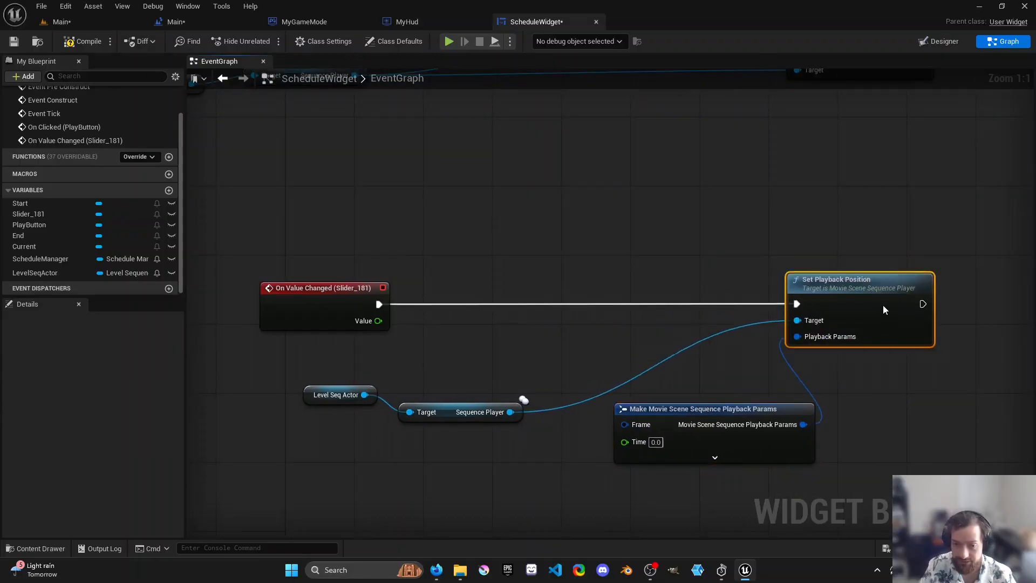
- Align the slider's Level Seq Actor and Sequence Player nodes and move them away from the Make Playback Params node
{"action": "right_click_drag", "start_coordinate": [347, 381], "coordinate": [422, 355]}
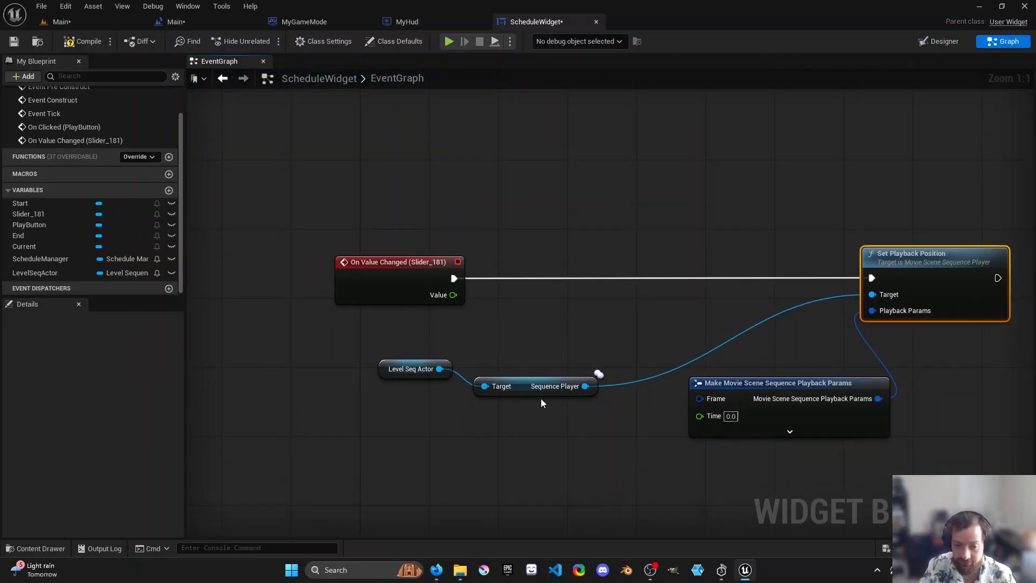
{"action": "left_click_drag", "start_coordinate": [540, 393], "coordinate": [523, 380]}
{"action": "left_click_drag", "start_coordinate": [383, 380], "coordinate": [520, 362]}
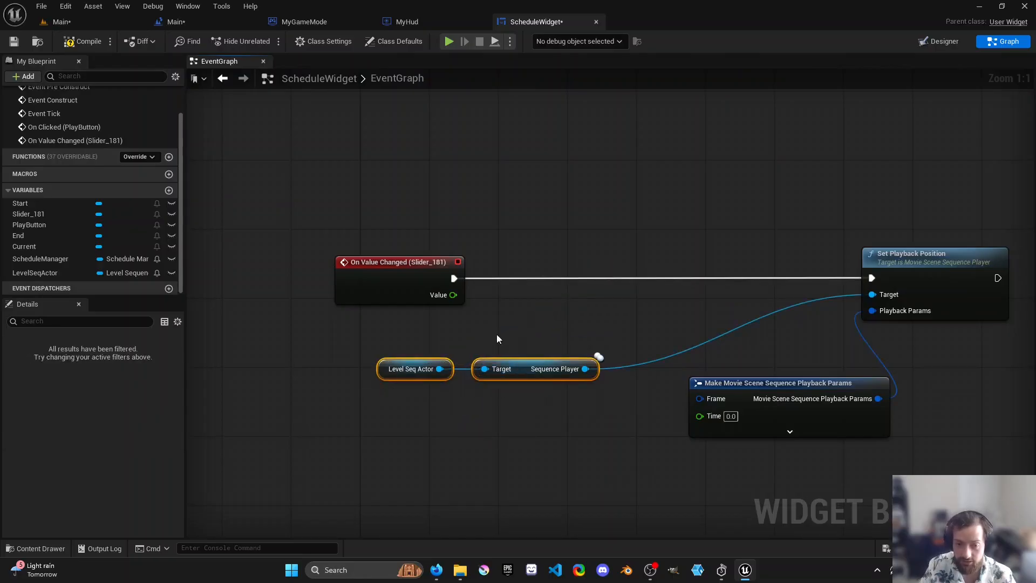
{"action": "right_click_drag", "start_coordinate": [497, 338], "coordinate": [519, 341]}
{"action": "left_click_drag", "start_coordinate": [550, 372], "coordinate": [689, 190]}
{"action": "right_click_drag", "start_coordinate": [353, 358], "coordinate": [381, 352]}
{"action": "left_click_drag", "start_coordinate": [439, 289], "coordinate": [431, 288]}
- Add a Get End Time (SequencePlayer) node from the slider's Sequence Player and delete the redundant Sequence Player getter created with it
{"action": "left_click_drag", "start_coordinate": [537, 205], "coordinate": [532, 421]}
{"action": "type", "text": "end"}
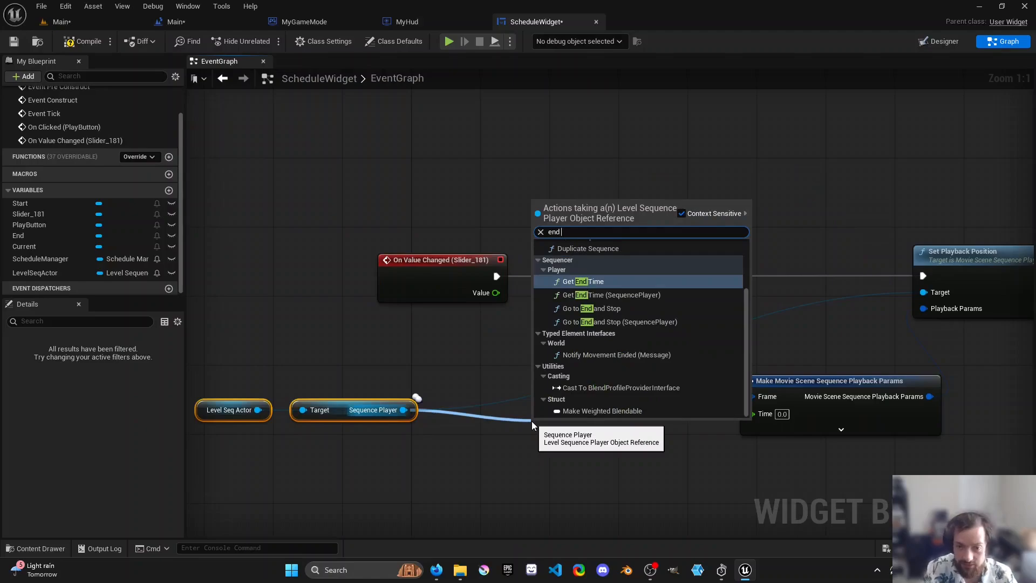
{"action": "key", "text": "Down"}
{"action": "key", "text": "Return"}
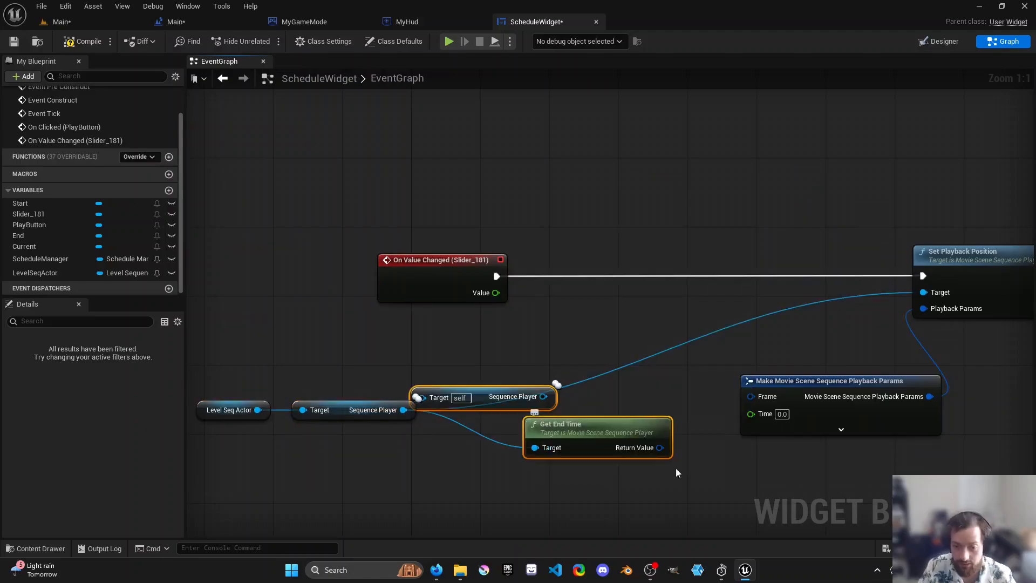
{"action": "right_click_drag", "start_coordinate": [642, 452], "coordinate": [664, 400]}
{"action": "left_click_drag", "start_coordinate": [513, 348], "coordinate": [434, 430]}
{"action": "key", "text": "Delete"}
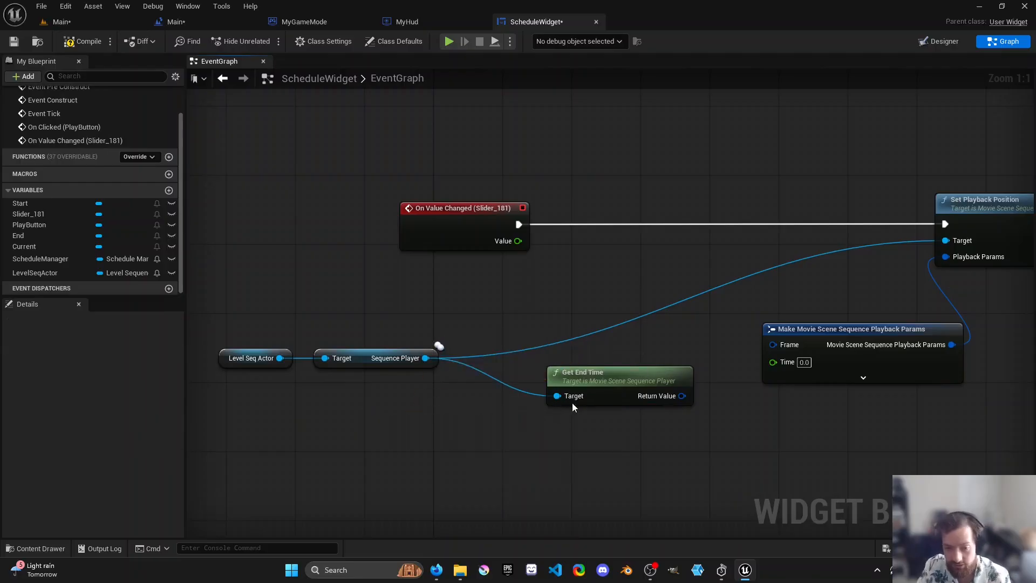
- Add a Get Start Time node from the slider's Sequence Player and line up Get End Time beneath it
{"action": "left_click_drag", "start_coordinate": [617, 377], "coordinate": [514, 437]}
{"action": "left_click_drag", "start_coordinate": [578, 456], "coordinate": [636, 454]}
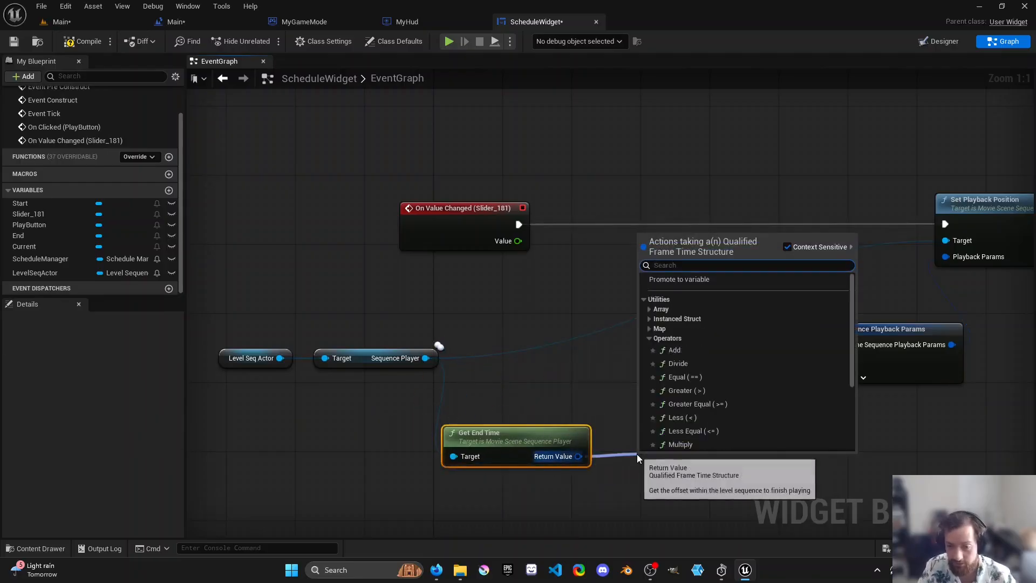
{"action": "left_click", "coordinate": [588, 378]}
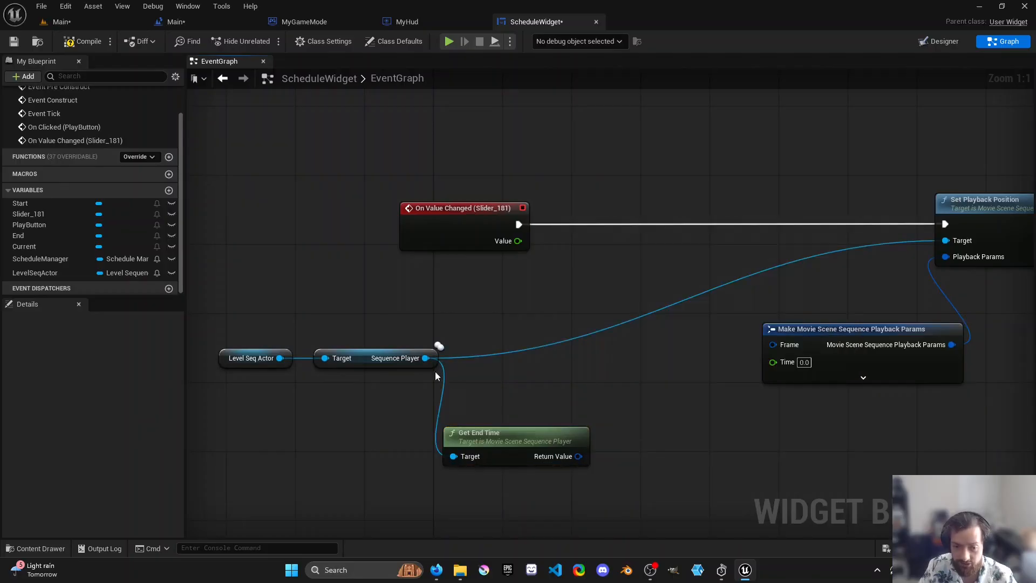
{"action": "left_click_drag", "start_coordinate": [426, 358], "coordinate": [501, 386]}
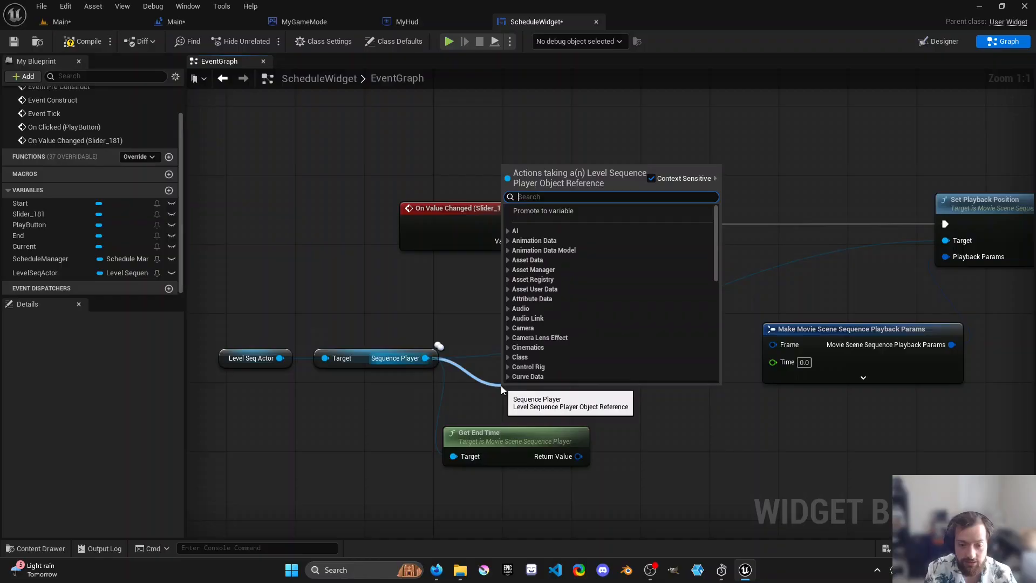
{"action": "type", "text": "get start"}
{"action": "key", "text": "Return"}
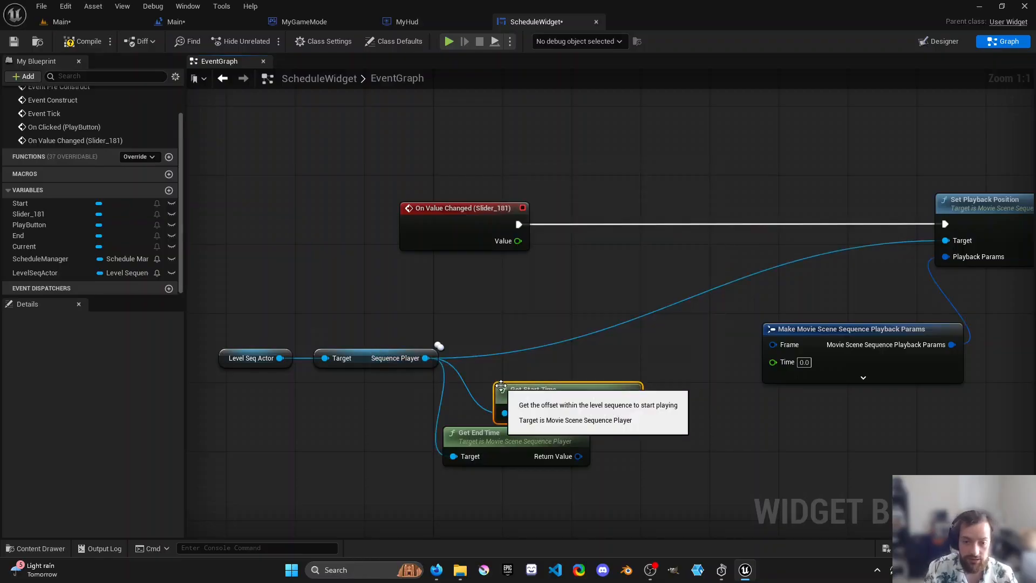
{"action": "left_click_drag", "start_coordinate": [536, 450], "coordinate": [587, 459]}
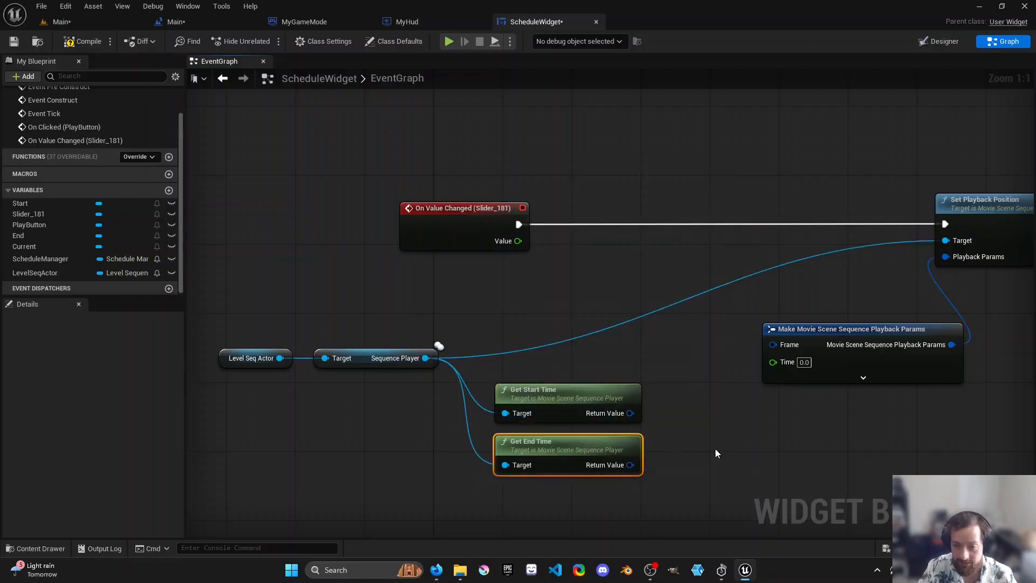
- Convert the Get Start Time and Get End Time results with QualifiedFrameTime To Seconds nodes, moving Make Playback Params away for room
{"action": "right_click_drag", "start_coordinate": [716, 453], "coordinate": [569, 448]}
{"action": "left_click_drag", "start_coordinate": [705, 369], "coordinate": [779, 392]}
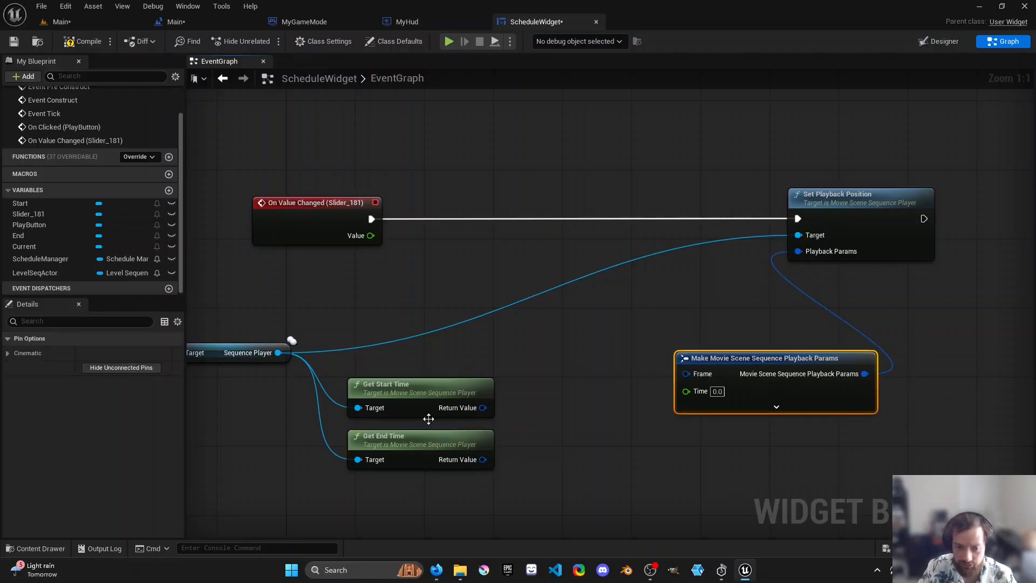
{"action": "left_click_drag", "start_coordinate": [483, 408], "coordinate": [522, 408]}
{"action": "type", "text": "second"}
{"action": "key", "text": "Return"}
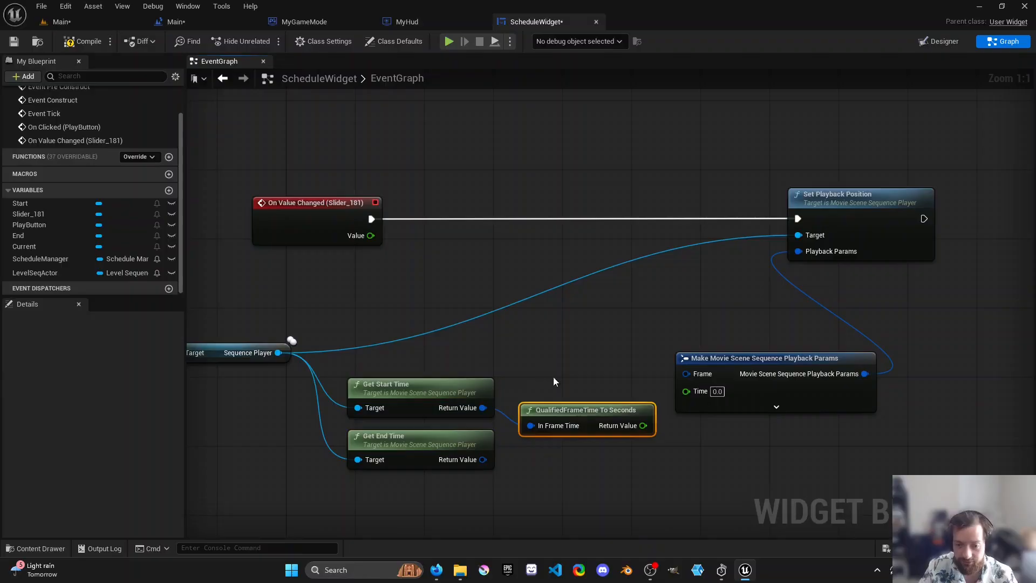
{"action": "left_click_drag", "start_coordinate": [482, 459], "coordinate": [526, 471]}
{"action": "type", "text": "qua"}
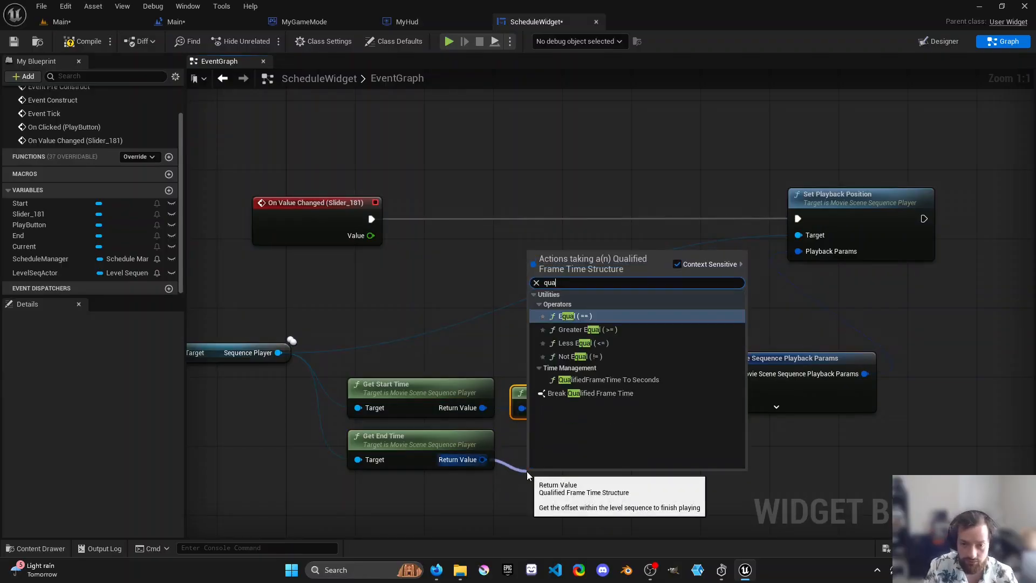
{"action": "type", "text": "lif"}
{"action": "key", "text": "Return"}
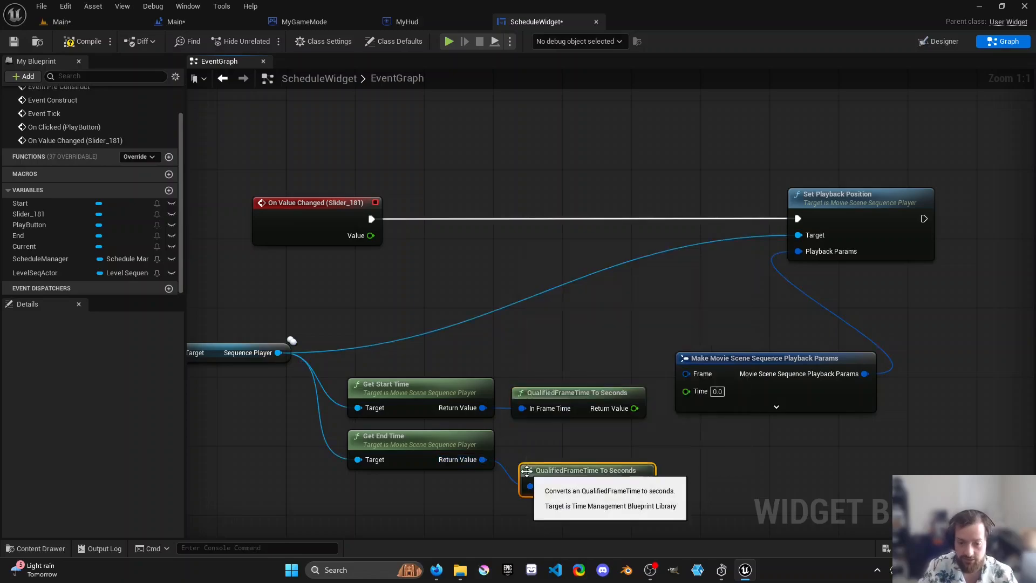
{"action": "right_click_drag", "start_coordinate": [569, 451], "coordinate": [420, 452]}
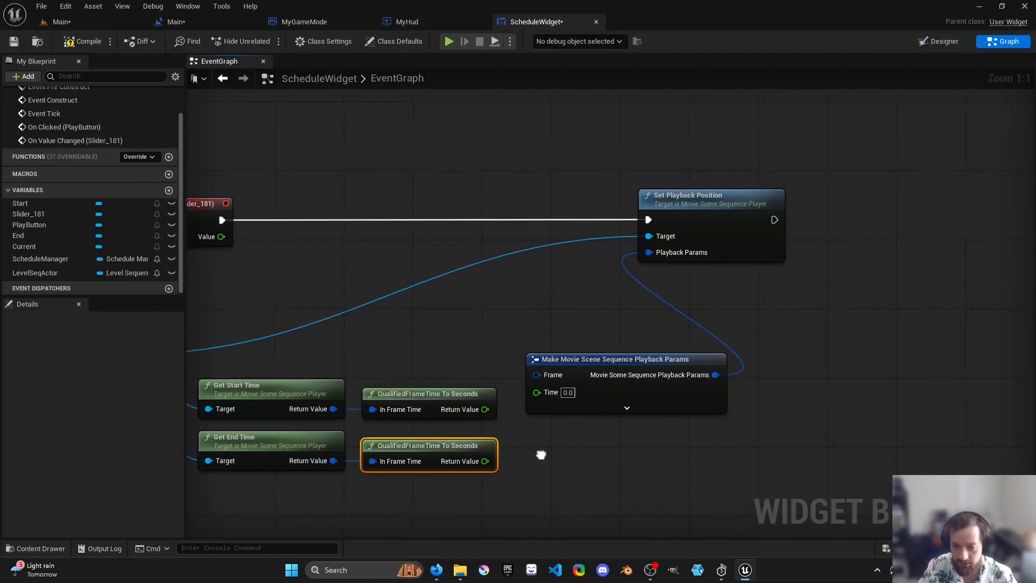
- Try Make Qualified Frame Time and Make Seconds to Frames nodes on the end time's seconds output, deleting each one
{"action": "left_click_drag", "start_coordinate": [485, 461], "coordinate": [576, 459]}
{"action": "type", "text": "qualified"}
{"action": "key", "text": "Return"}
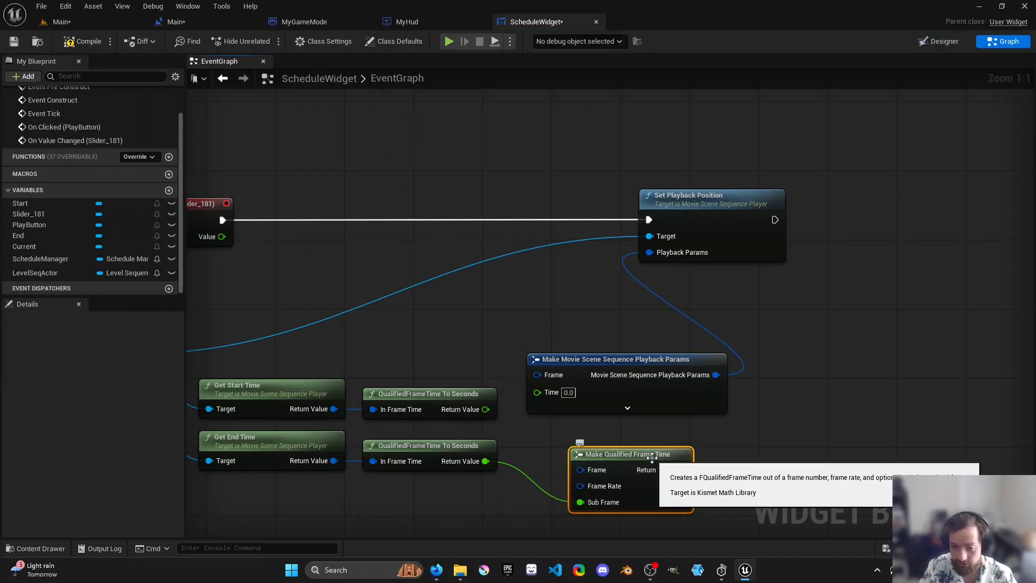
{"action": "key", "text": "Delete"}
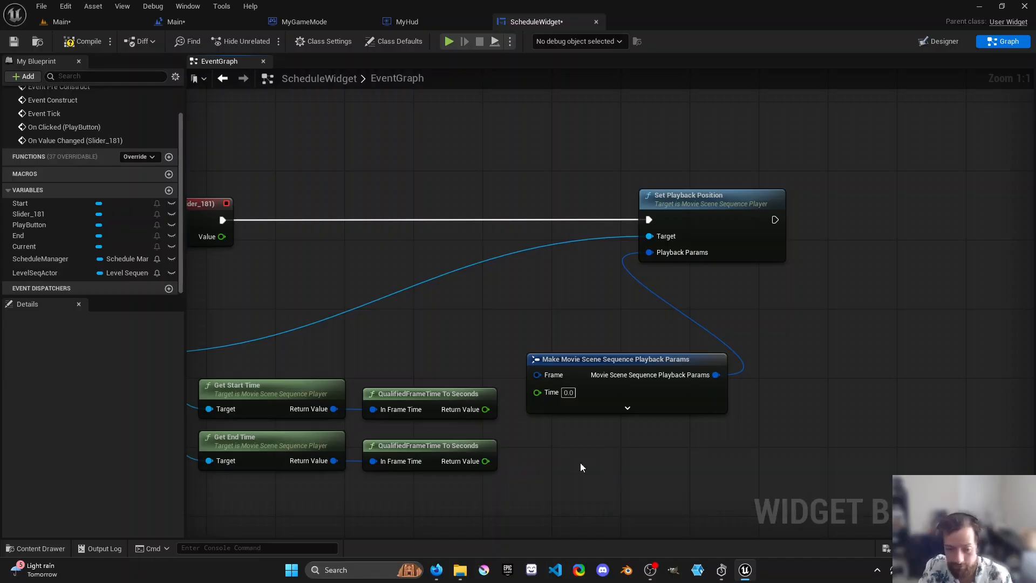
{"action": "left_click_drag", "start_coordinate": [485, 462], "coordinate": [528, 464]}
{"action": "type", "text": "frame"}
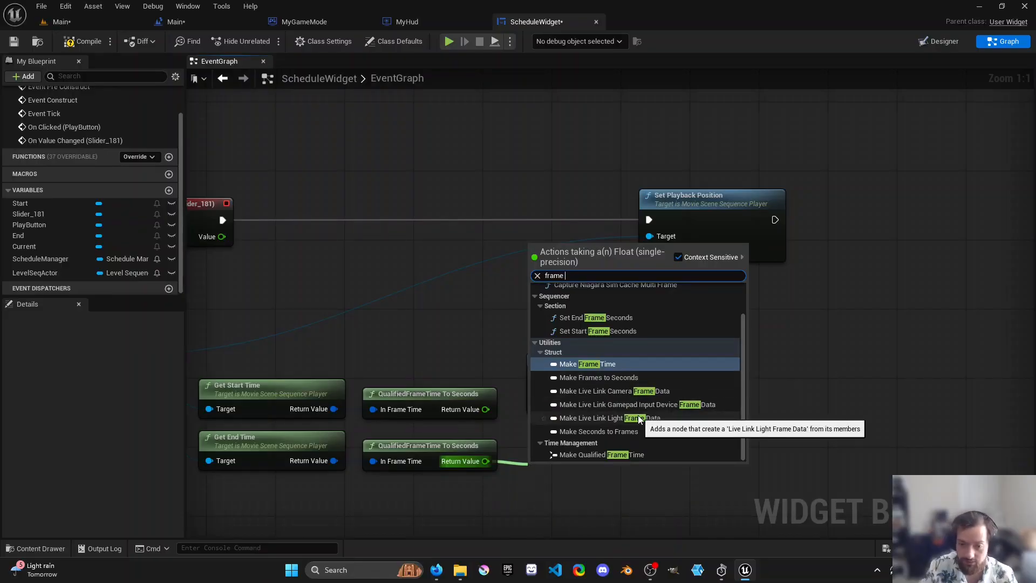
{"action": "left_click", "coordinate": [615, 431]}
{"action": "left_click_drag", "start_coordinate": [631, 463], "coordinate": [652, 449]}
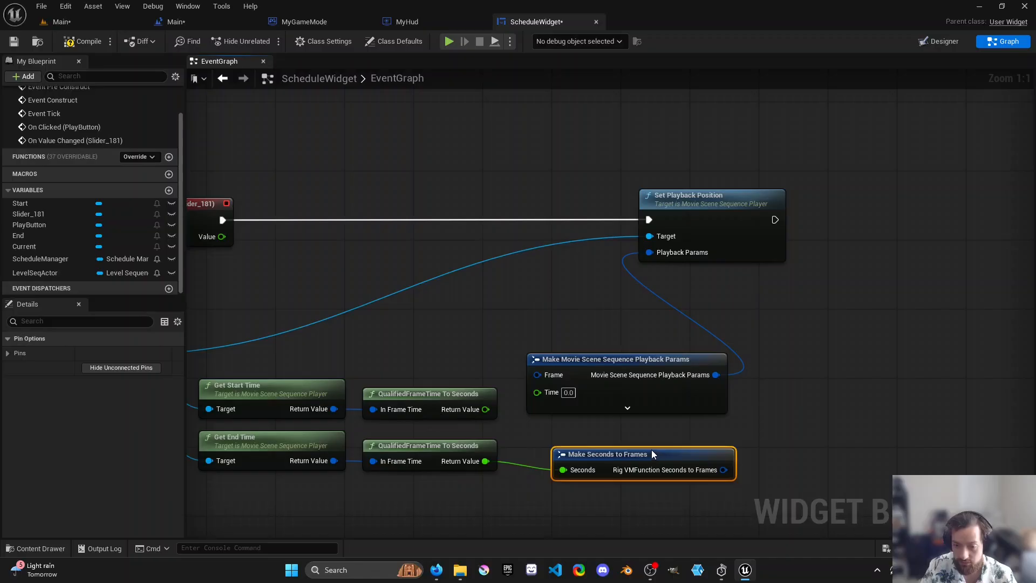
{"action": "key", "text": "Delete"}
- Move Set Playback Position and Make Movie Scene Sequence Playback Params together, farther away from the seconds conversion nodes
{"action": "right_click_drag", "start_coordinate": [599, 231], "coordinate": [577, 238]}
{"action": "left_click_drag", "start_coordinate": [532, 173], "coordinate": [948, 439]}
{"action": "left_click_drag", "start_coordinate": [605, 380], "coordinate": [873, 390]}
- Add a Lerp node from the slider's Value and connect that Value to its Alpha
{"action": "right_click_drag", "start_coordinate": [598, 385], "coordinate": [504, 405]}
{"action": "right_click_drag", "start_coordinate": [189, 227], "coordinate": [299, 251]}
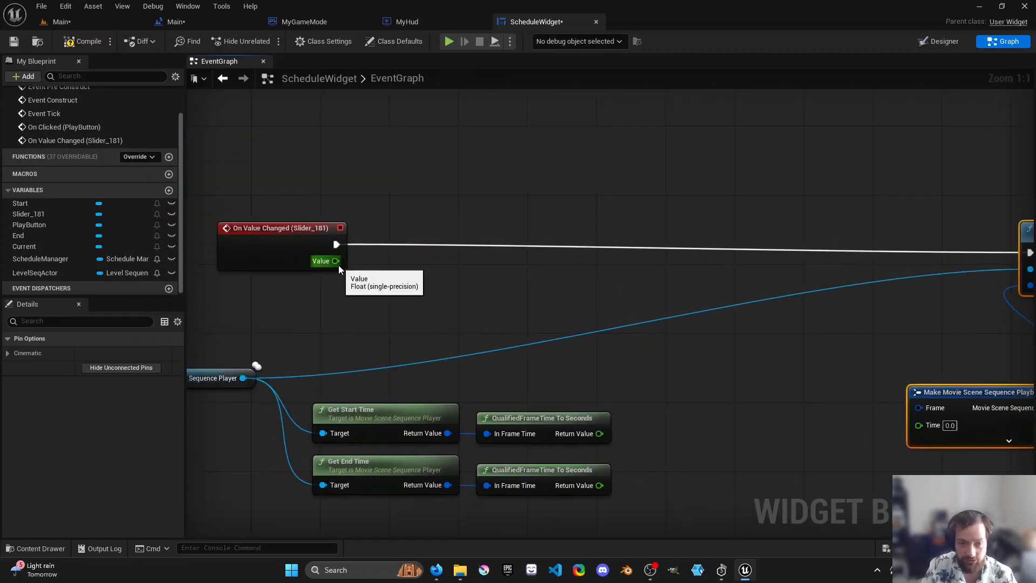
{"action": "left_click_drag", "start_coordinate": [336, 261], "coordinate": [543, 310]}
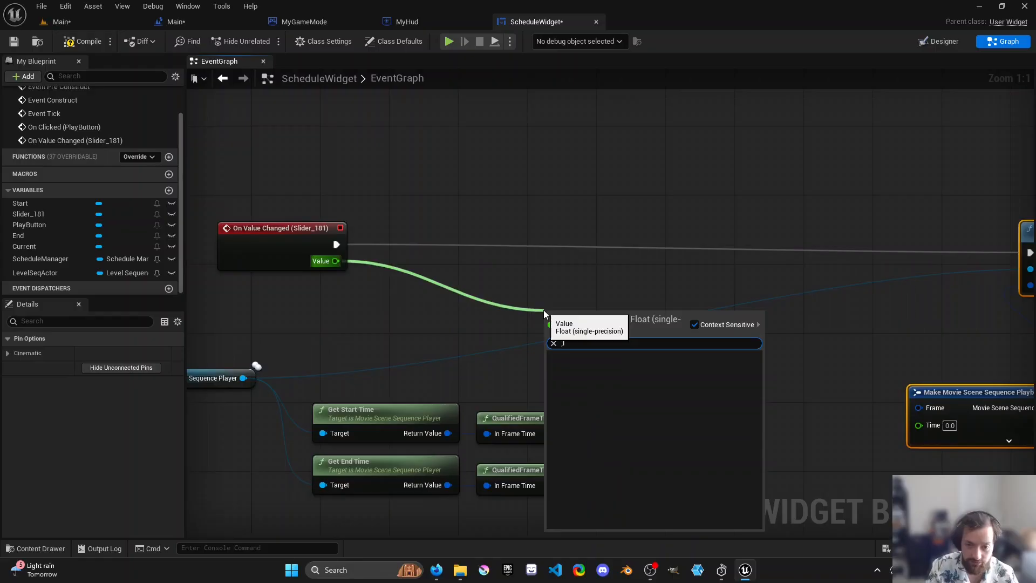
{"action": "type", "text": "lerp"}
{"action": "key", "text": "Return"}
{"action": "left_click_drag", "start_coordinate": [572, 345], "coordinate": [659, 345]}
{"action": "left_click_drag", "start_coordinate": [337, 261], "coordinate": [655, 371]}
{"action": "left_click_drag", "start_coordinate": [635, 330], "coordinate": [567, 296], "text": "ctrl"}
{"action": "left_click", "coordinate": [569, 287]}
{"action": "left_click", "coordinate": [569, 291]}
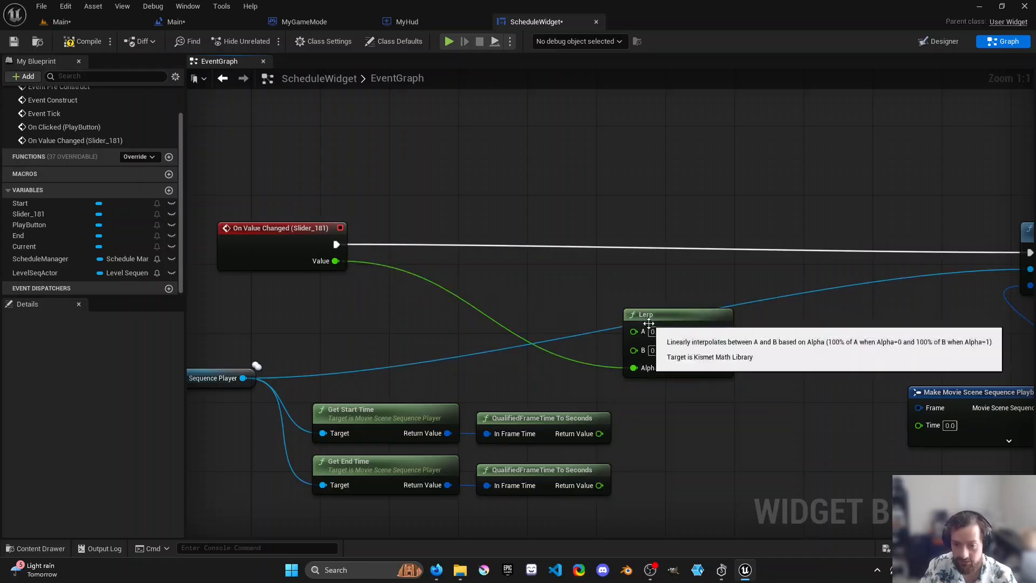
- Connect the start seconds to Lerp's A and the end seconds to B, and place Lerp beside the conversion nodes
{"action": "left_click_drag", "start_coordinate": [599, 433], "coordinate": [633, 329]}
{"action": "left_click_drag", "start_coordinate": [599, 485], "coordinate": [633, 346]}
{"action": "right_click_drag", "start_coordinate": [657, 480], "coordinate": [522, 480]}
{"action": "left_click_drag", "start_coordinate": [545, 372], "coordinate": [606, 477]}
{"action": "right_click_drag", "start_coordinate": [615, 368], "coordinate": [484, 369]}
{"action": "scroll", "coordinate": [551, 377], "scroll_direction": "down", "scroll_amount": 2}
{"action": "right_click_drag", "start_coordinate": [551, 377], "coordinate": [507, 383]}
{"action": "scroll", "coordinate": [510, 383], "scroll_direction": "up", "scroll_amount": 2}
{"action": "left_click_drag", "start_coordinate": [457, 428], "coordinate": [524, 361]}
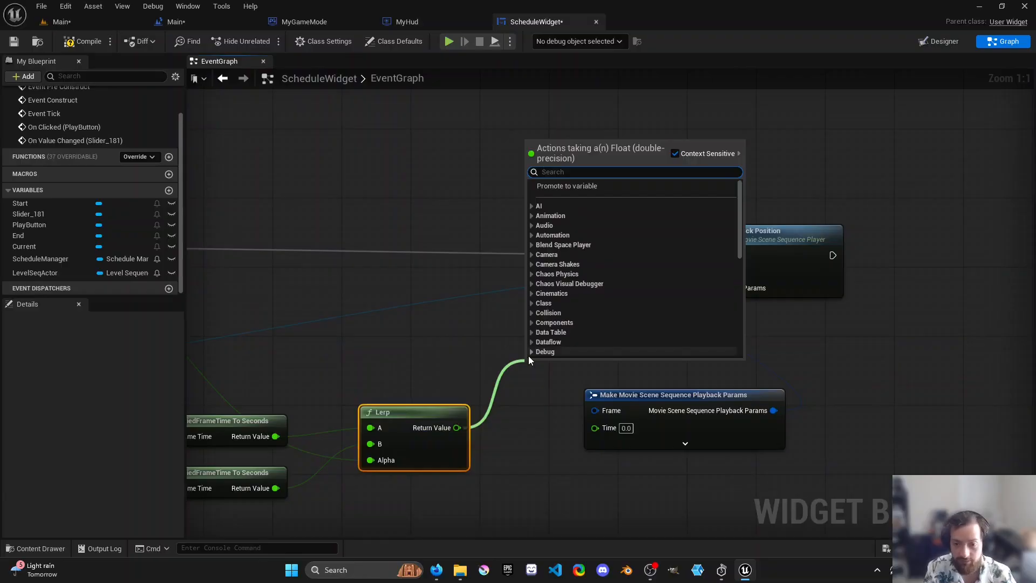
{"action": "left_click", "coordinate": [530, 429]}
{"action": "right_click_drag", "start_coordinate": [676, 320], "coordinate": [736, 314]}
{"action": "left_click_drag", "start_coordinate": [767, 289], "coordinate": [688, 320]}
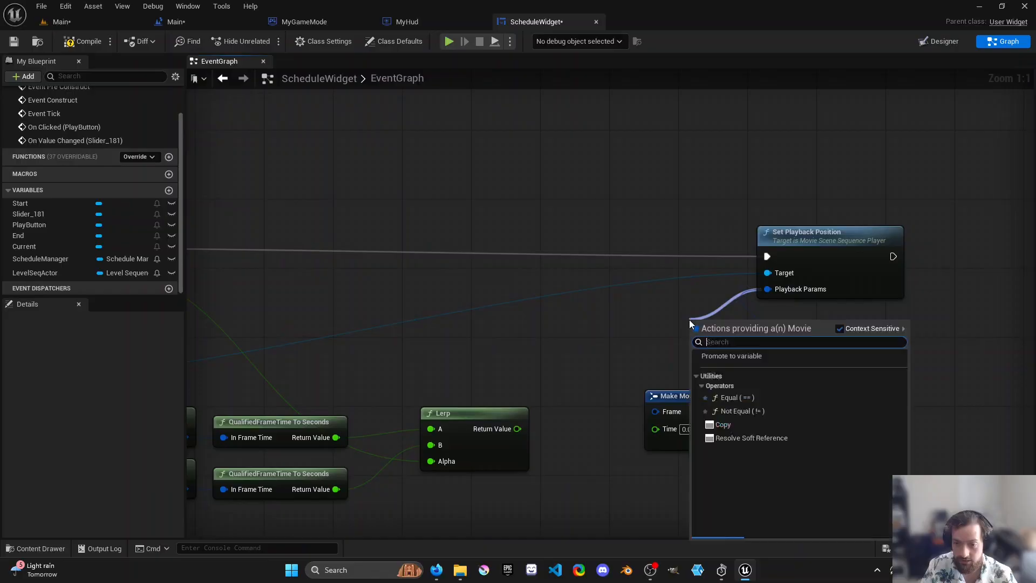
{"action": "scroll", "coordinate": [776, 491], "scroll_direction": "down", "scroll_amount": 3}
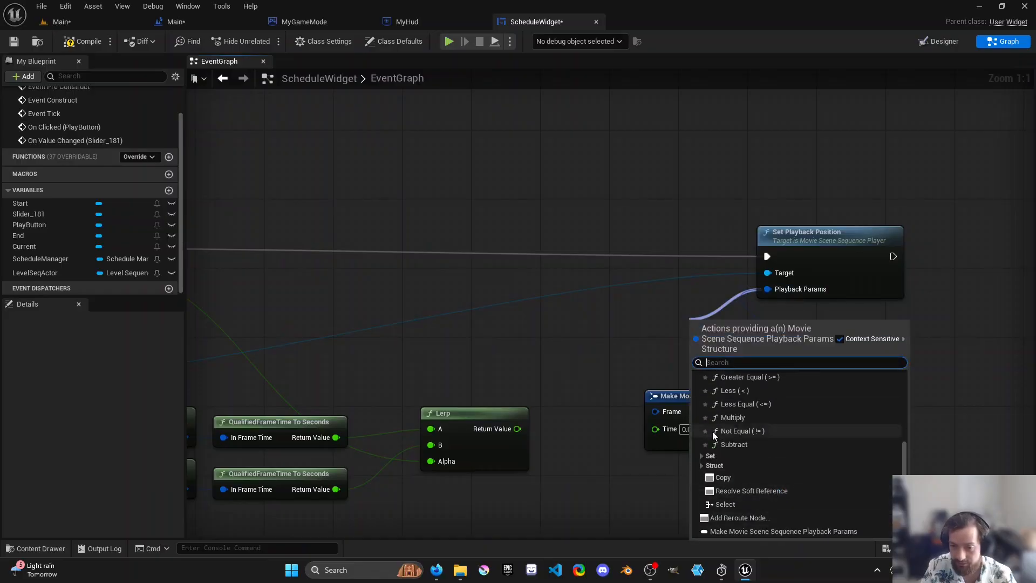
{"action": "scroll", "coordinate": [750, 424], "scroll_direction": "up", "scroll_amount": 5}
{"action": "type", "text": "frame"}
{"action": "key", "text": "ctrl+a"}
{"action": "key", "text": "BackSpace"}
- Connect Lerp's Return Value to Time on Make Movie Scene Sequence Playback Params and move that node closer to Lerp
{"action": "right_click_drag", "start_coordinate": [588, 386], "coordinate": [529, 323]}
{"action": "left_click_drag", "start_coordinate": [459, 366], "coordinate": [603, 367]}
{"action": "left_click_drag", "start_coordinate": [639, 335], "coordinate": [579, 338]}
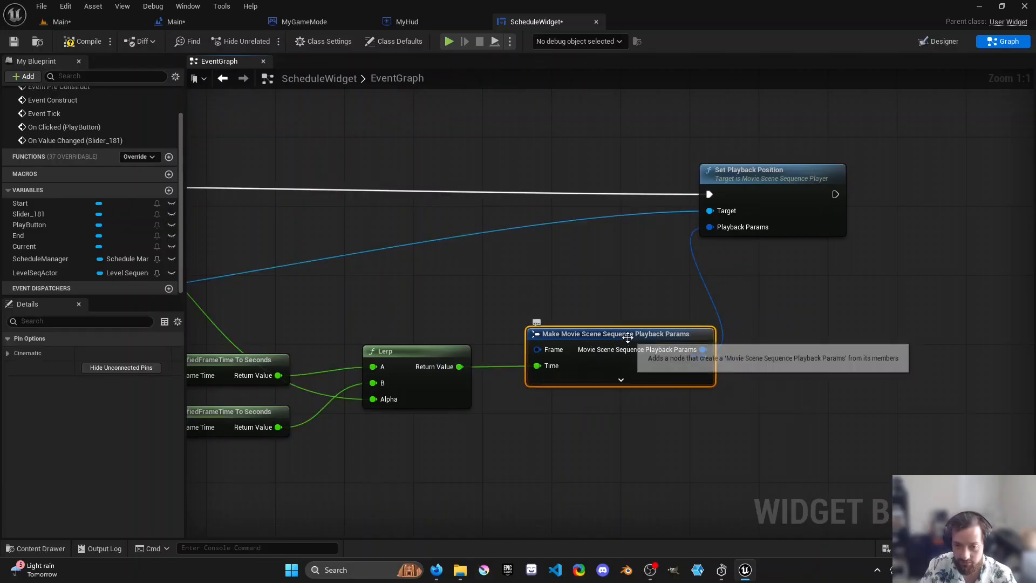
- Expand Make Movie Scene Sequence Playback Params, enable Has Jumped, and set Update Method to Scrub and Position Type to Time
{"action": "left_click", "coordinate": [624, 378]}
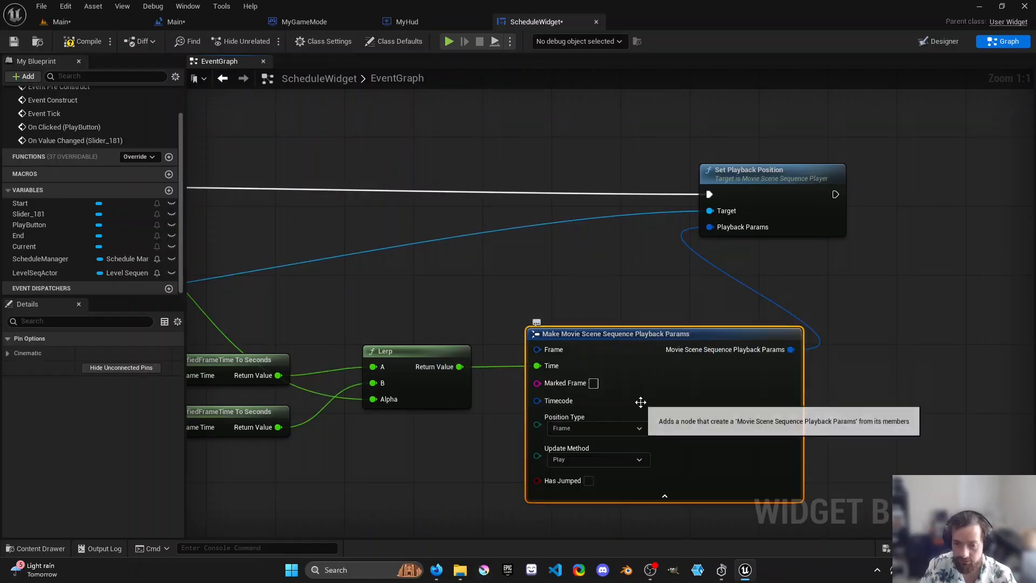
{"action": "left_click", "coordinate": [588, 480]}
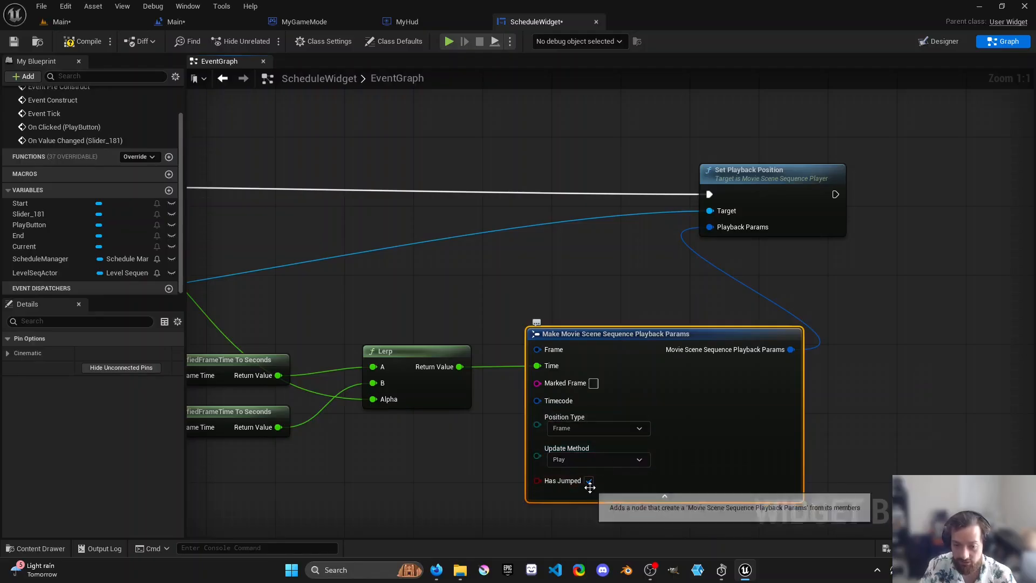
{"action": "left_click", "coordinate": [594, 458]}
{"action": "left_click", "coordinate": [579, 488]}
{"action": "left_click", "coordinate": [588, 429]}
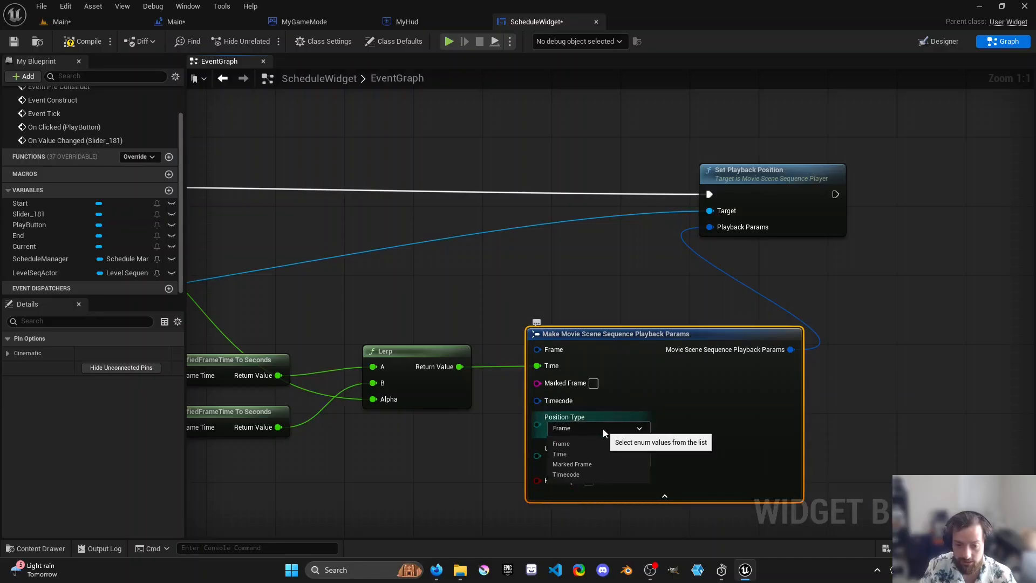
{"action": "left_click", "coordinate": [585, 453]}
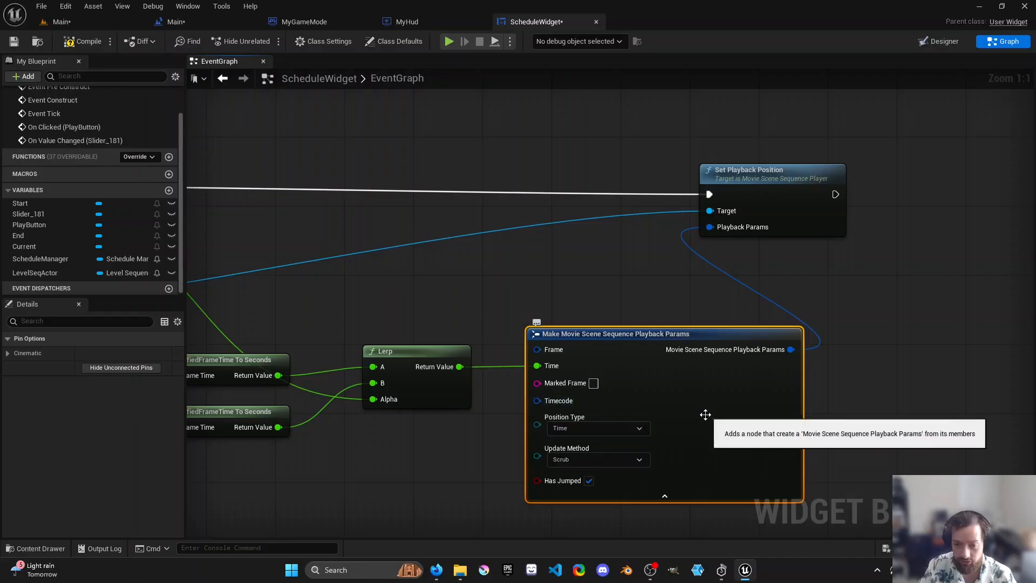
{"action": "right_click_drag", "start_coordinate": [604, 417], "coordinate": [618, 418]}
{"action": "left_click", "coordinate": [618, 427]}
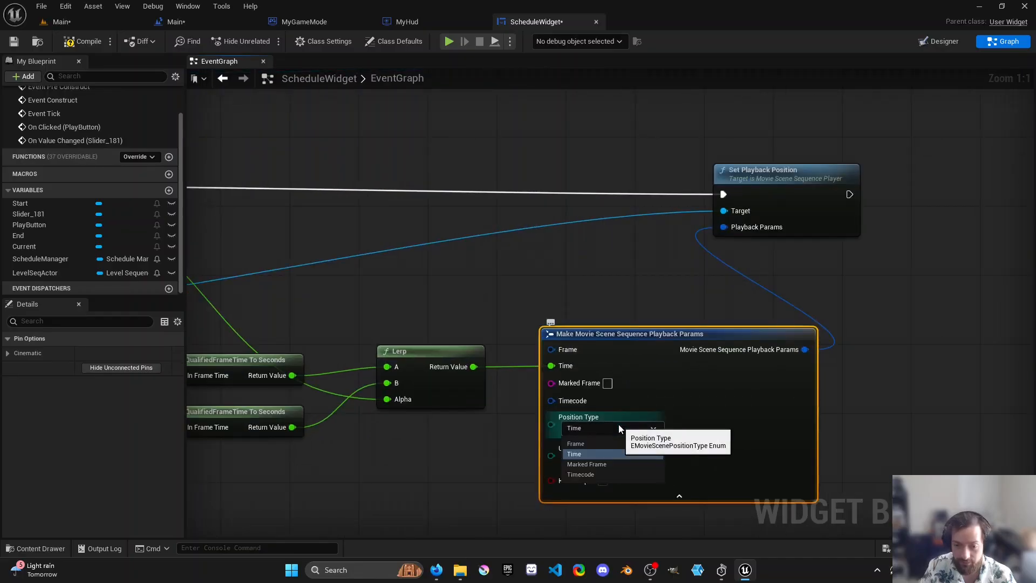
{"action": "left_click", "coordinate": [704, 433]}
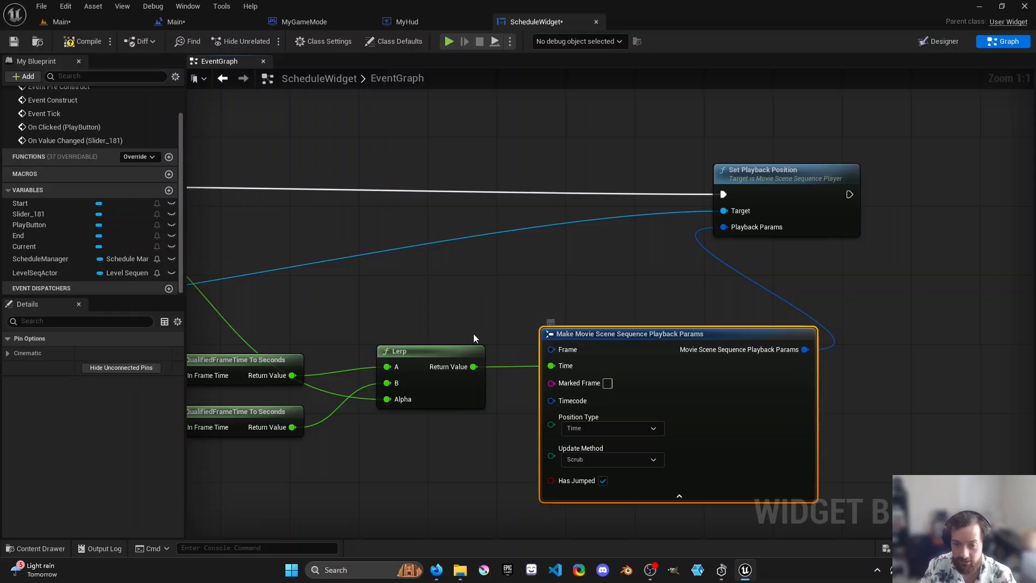
- Move Set Playback Position past the expanded Make Playback Params node
{"action": "scroll", "coordinate": [568, 239], "scroll_direction": "down", "scroll_amount": 4}
{"action": "right_click_drag", "start_coordinate": [568, 239], "coordinate": [482, 251]}
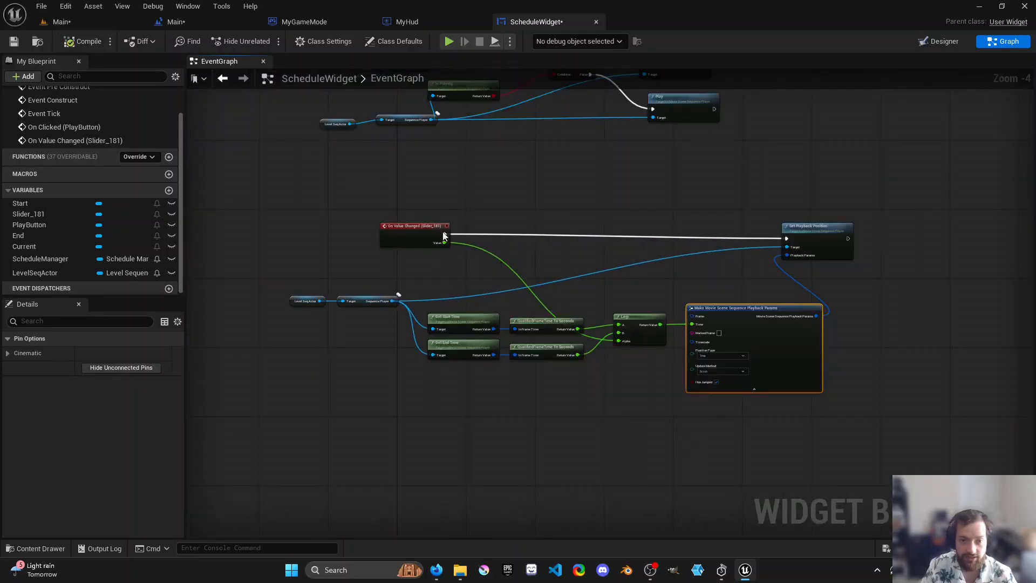
{"action": "right_click_drag", "start_coordinate": [618, 277], "coordinate": [481, 290]}
{"action": "right_click_drag", "start_coordinate": [632, 303], "coordinate": [576, 306]}
{"action": "left_click_drag", "start_coordinate": [639, 269], "coordinate": [735, 259]}
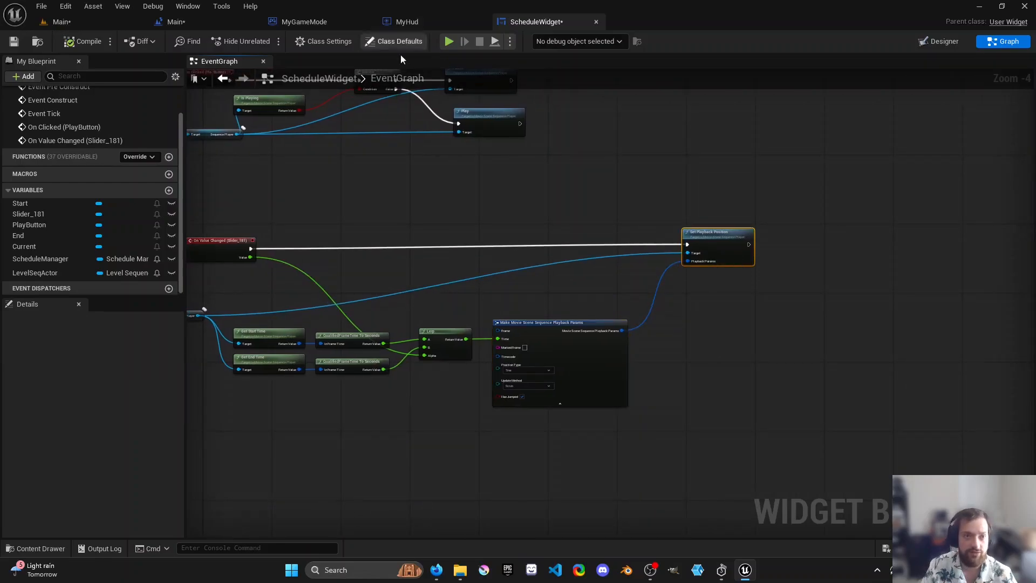
- Test the schedule slider by playing the Main level in the editor and scrubbing the timeline, and stop the session
{"action": "left_click", "coordinate": [221, 20]}
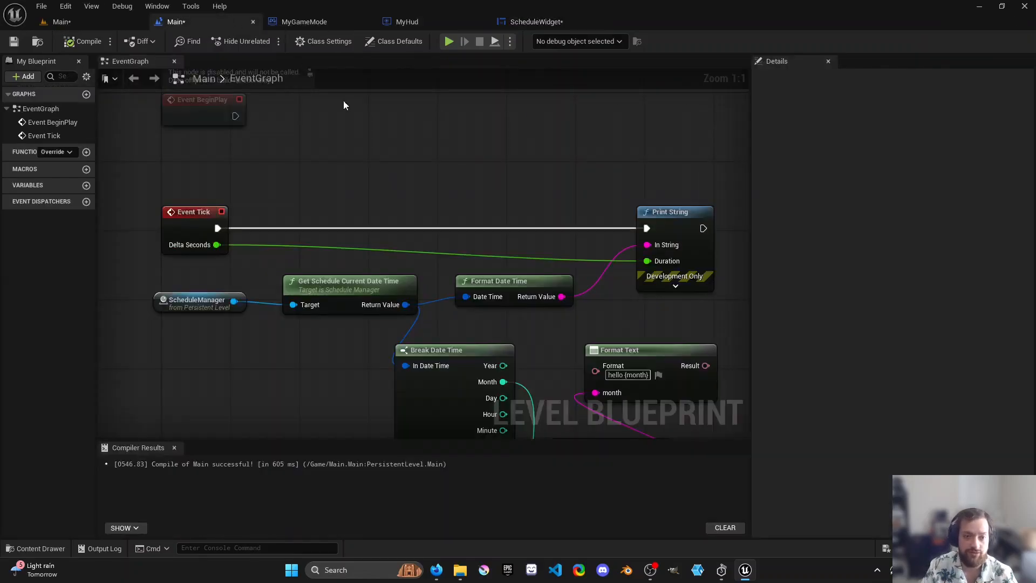
{"action": "left_click", "coordinate": [78, 21]}
{"action": "left_click", "coordinate": [717, 302]}
{"action": "scroll", "coordinate": [755, 486], "scroll_direction": "down", "scroll_amount": 2}
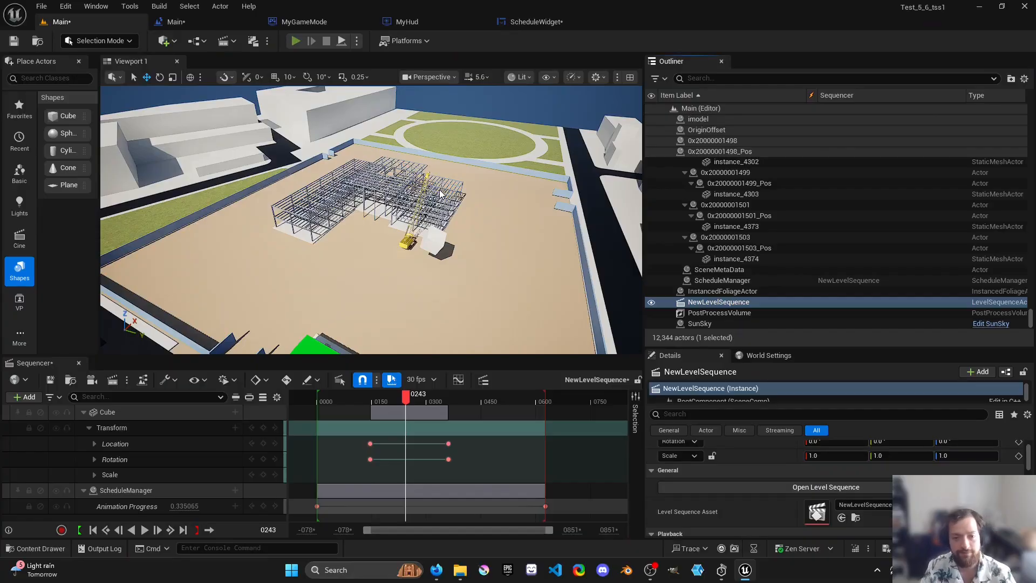
{"action": "key", "text": "alt+p"}
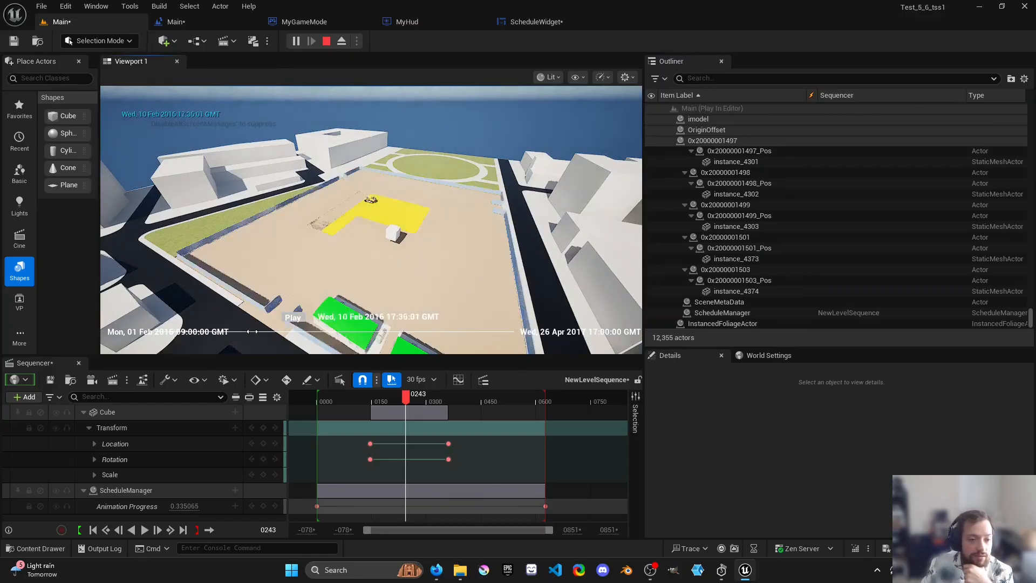
{"action": "left_click_drag", "start_coordinate": [401, 345], "coordinate": [437, 335]}
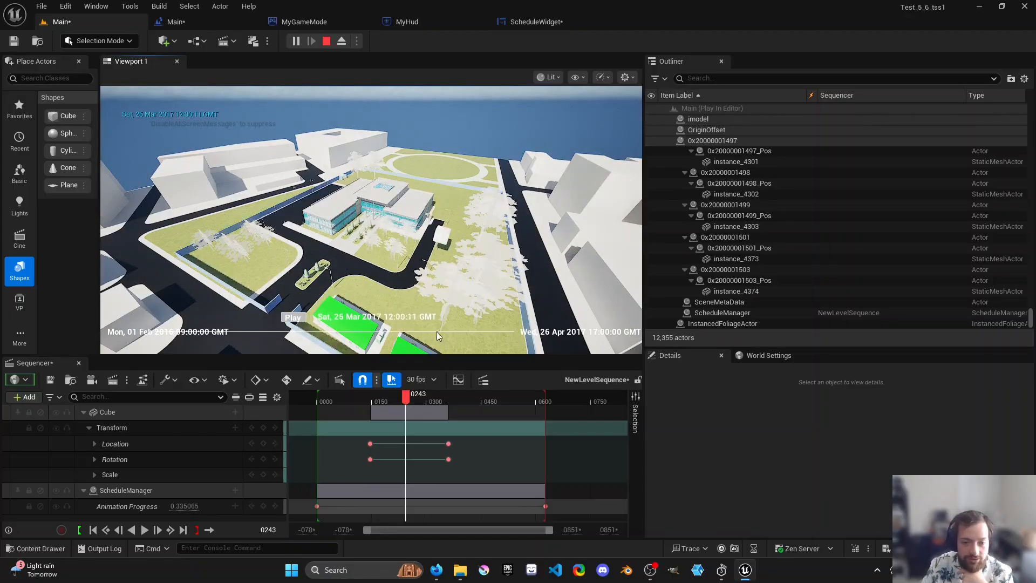
{"action": "left_click", "coordinate": [326, 42]}
- Copy ScheduleWidget's slider chain of Level Seq Actor, Sequence Player, Get Start Time and QualifiedFrameTime To Seconds, and paste it beside Event Tick
{"action": "left_click", "coordinate": [533, 22]}
{"action": "scroll", "coordinate": [556, 315], "scroll_direction": "up", "scroll_amount": 3}
{"action": "right_click_drag", "start_coordinate": [461, 324], "coordinate": [677, 432]}
{"action": "right_click_drag", "start_coordinate": [670, 186], "coordinate": [791, 241]}
{"action": "right_click_drag", "start_coordinate": [659, 349], "coordinate": [656, 317]}
{"action": "right_click_drag", "start_coordinate": [787, 338], "coordinate": [605, 319]}
{"action": "scroll", "coordinate": [704, 336], "scroll_direction": "down", "scroll_amount": 2}
{"action": "right_click_drag", "start_coordinate": [470, 355], "coordinate": [439, 425]}
{"action": "scroll", "coordinate": [522, 331], "scroll_direction": "up", "scroll_amount": 1}
{"action": "right_click_drag", "start_coordinate": [538, 336], "coordinate": [603, 262]}
{"action": "scroll", "coordinate": [337, 371], "scroll_direction": "up", "scroll_amount": 1}
{"action": "left_click_drag", "start_coordinate": [251, 315], "coordinate": [632, 394]}
{"action": "scroll", "coordinate": [598, 330], "scroll_direction": "down", "scroll_amount": 2}
{"action": "scroll", "coordinate": [521, 250], "scroll_direction": "up", "scroll_amount": 2}
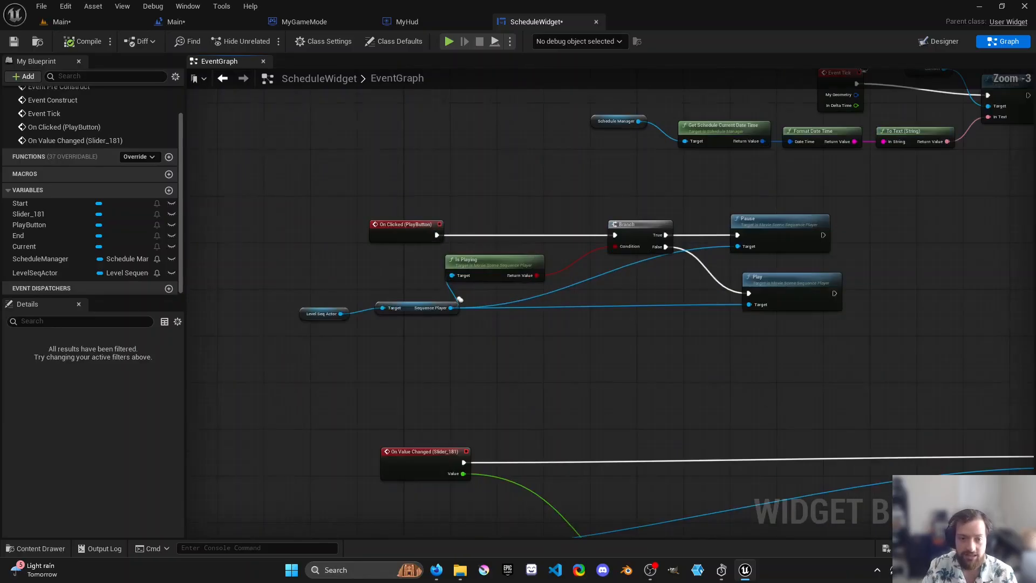
{"action": "right_click_drag", "start_coordinate": [655, 220], "coordinate": [424, 316]}
{"action": "key", "text": "ctrl+v"}
{"action": "right_click_drag", "start_coordinate": [805, 265], "coordinate": [662, 338]}
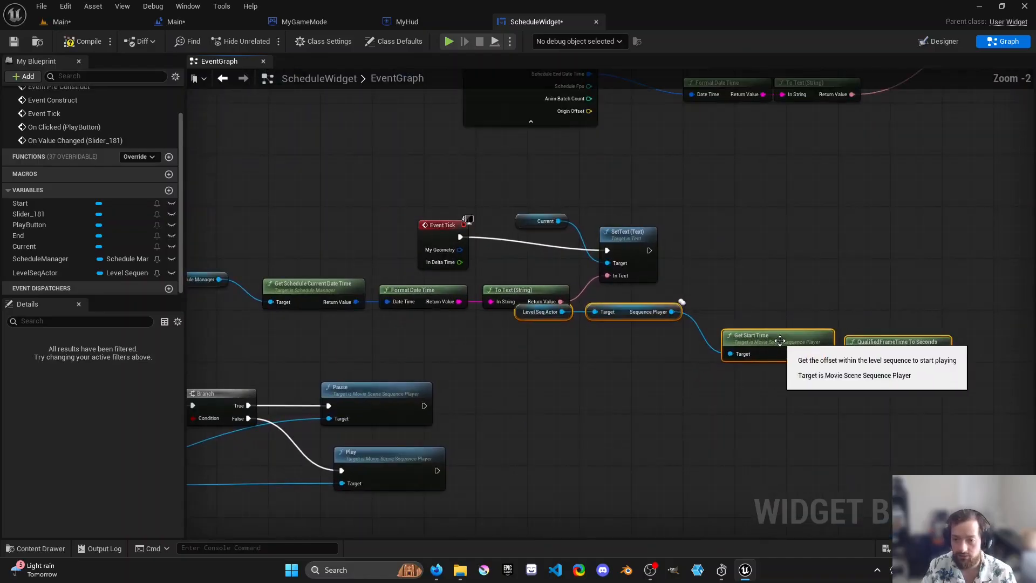
- Move the pasted Level Seq Actor time chain down, clear of the Event Tick text nodes
{"action": "left_click_drag", "start_coordinate": [740, 337], "coordinate": [749, 378]}
{"action": "scroll", "coordinate": [551, 292], "scroll_direction": "down", "scroll_amount": 3}
{"action": "right_click_drag", "start_coordinate": [552, 293], "coordinate": [510, 350]}
{"action": "scroll", "coordinate": [510, 350], "scroll_direction": "up", "scroll_amount": 3}
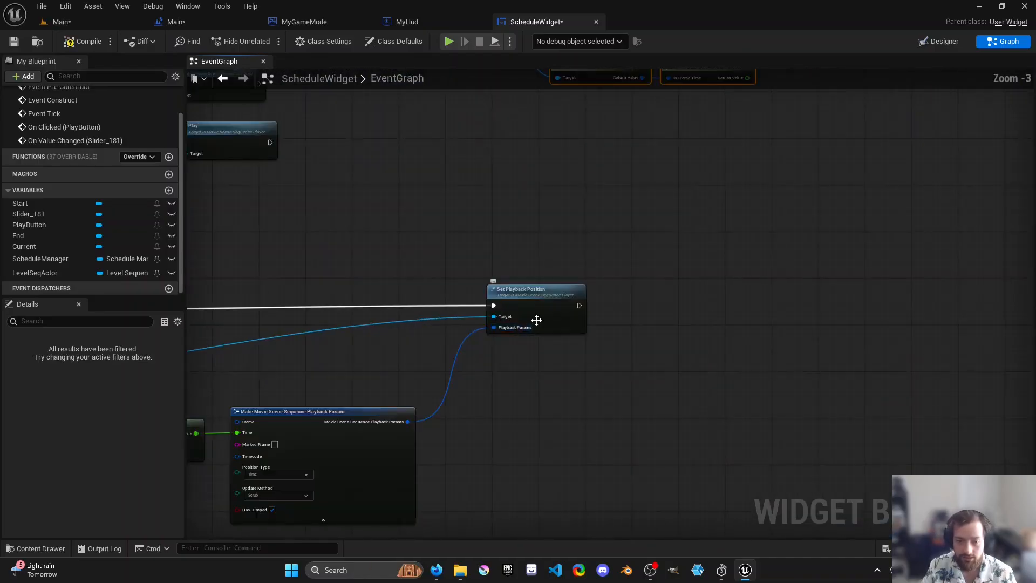
{"action": "left_click", "coordinate": [541, 303]}
{"action": "right_click_drag", "start_coordinate": [541, 300], "coordinate": [540, 473]}
{"action": "right_click_drag", "start_coordinate": [522, 138], "coordinate": [533, 269]}
{"action": "scroll", "coordinate": [533, 269], "scroll_direction": "up", "scroll_amount": 2}
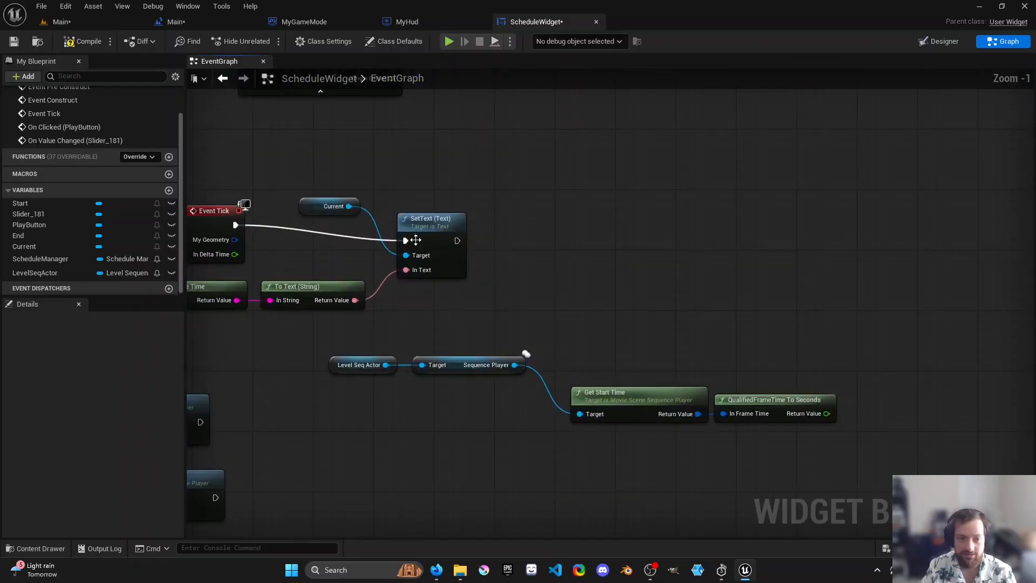
- Add a Slider_181 reference with a Set Value node, and run Set Value after Event Tick's SetText
{"action": "left_click_drag", "start_coordinate": [29, 213], "coordinate": [724, 200]}
{"action": "left_click", "coordinate": [665, 193]}
{"action": "type", "text": "set value"}
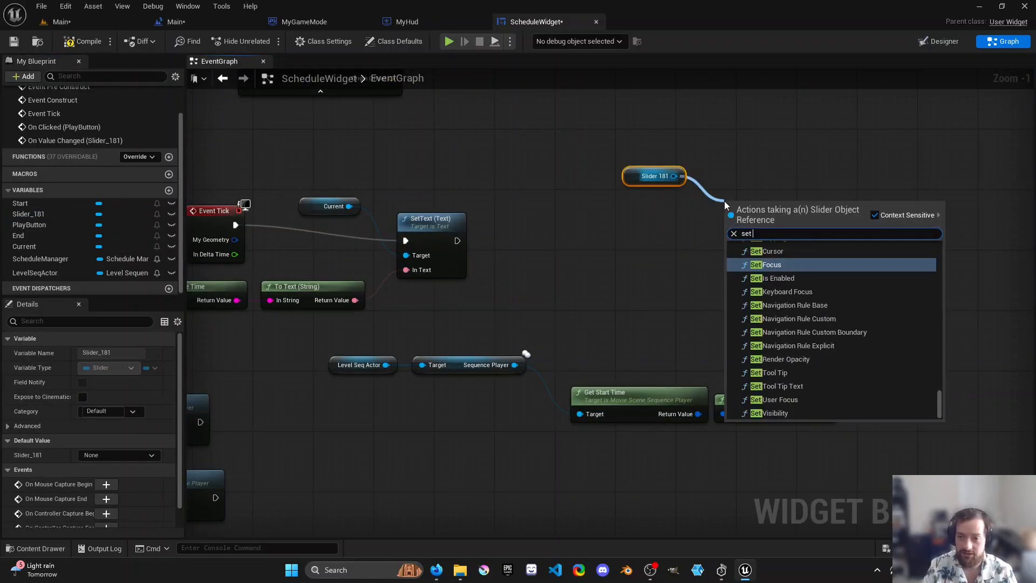
{"action": "key", "text": "Return"}
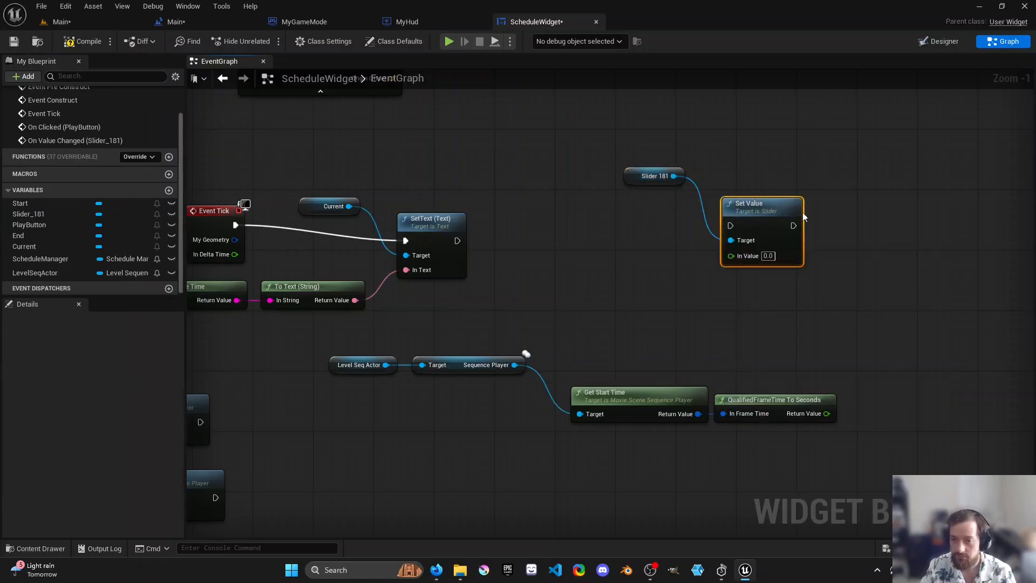
{"action": "left_click_drag", "start_coordinate": [457, 240], "coordinate": [906, 250]}
{"action": "left_click_drag", "start_coordinate": [634, 172], "coordinate": [649, 195]}
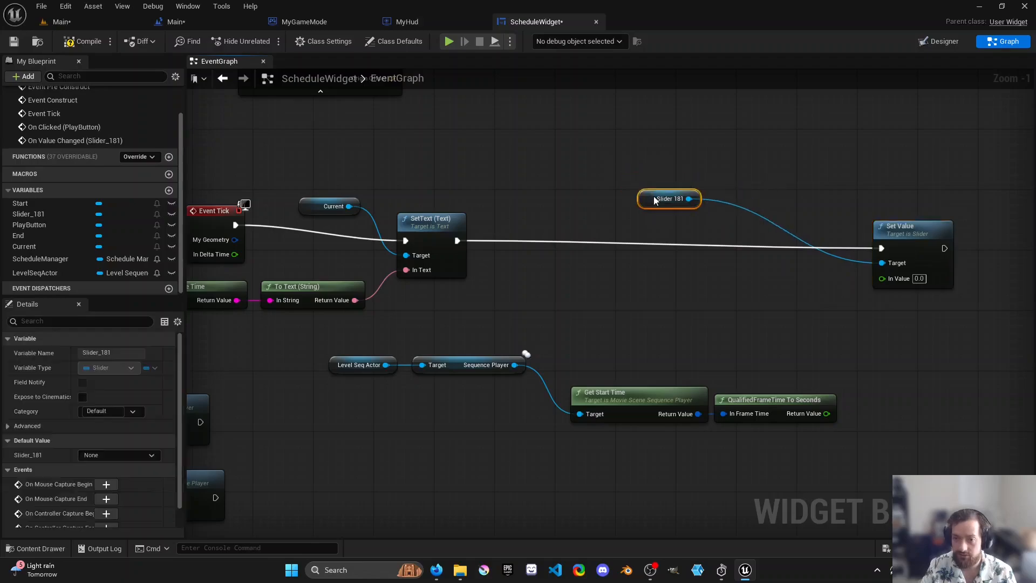
{"action": "left_click_drag", "start_coordinate": [924, 248], "coordinate": [931, 241]}
- Add Get Current Time from the pasted Sequence Player and feed it into QualifiedFrameTime To Seconds
{"action": "left_click_drag", "start_coordinate": [672, 343], "coordinate": [746, 399]}
{"action": "left_click", "coordinate": [586, 367]}
{"action": "left_click_drag", "start_coordinate": [536, 362], "coordinate": [594, 322]}
{"action": "type", "text": "current time"}
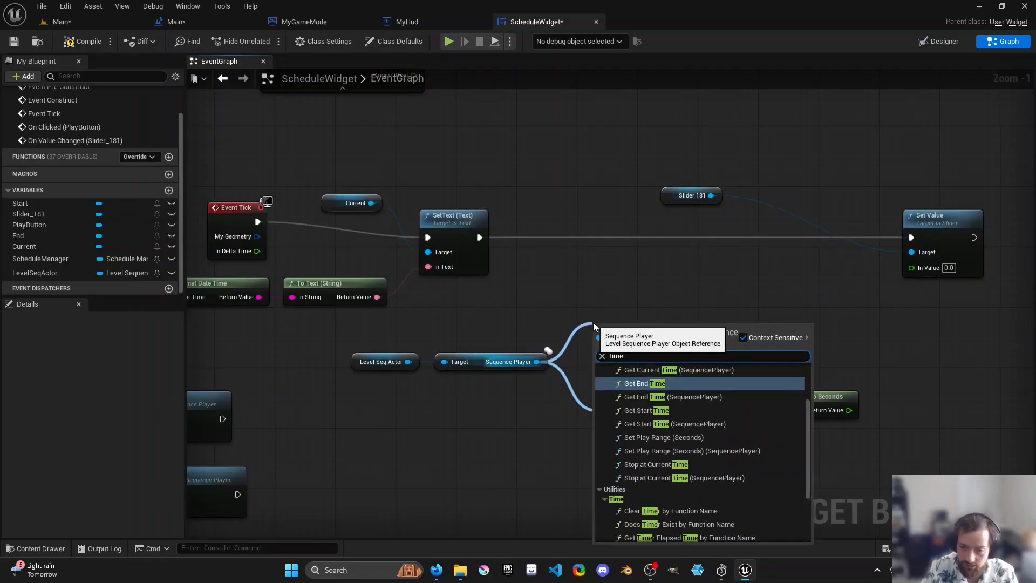
{"action": "left_click", "coordinate": [710, 370]}
{"action": "left_click_drag", "start_coordinate": [720, 350], "coordinate": [798, 340]}
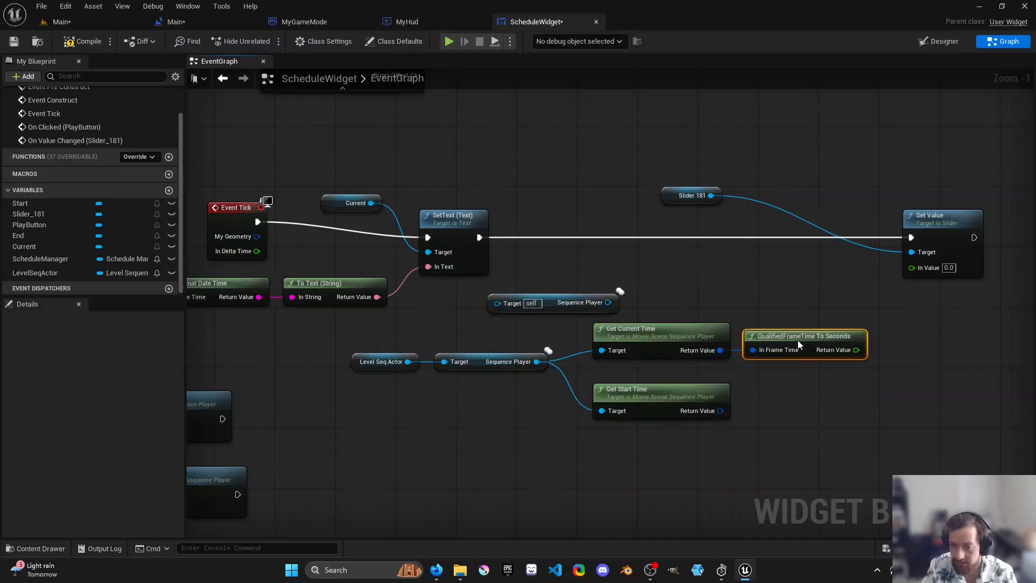
- Delete the Get Start Time node and the unconnected Sequence Player node near Event Tick
{"action": "left_click", "coordinate": [710, 389]}
{"action": "key", "text": "Delete"}
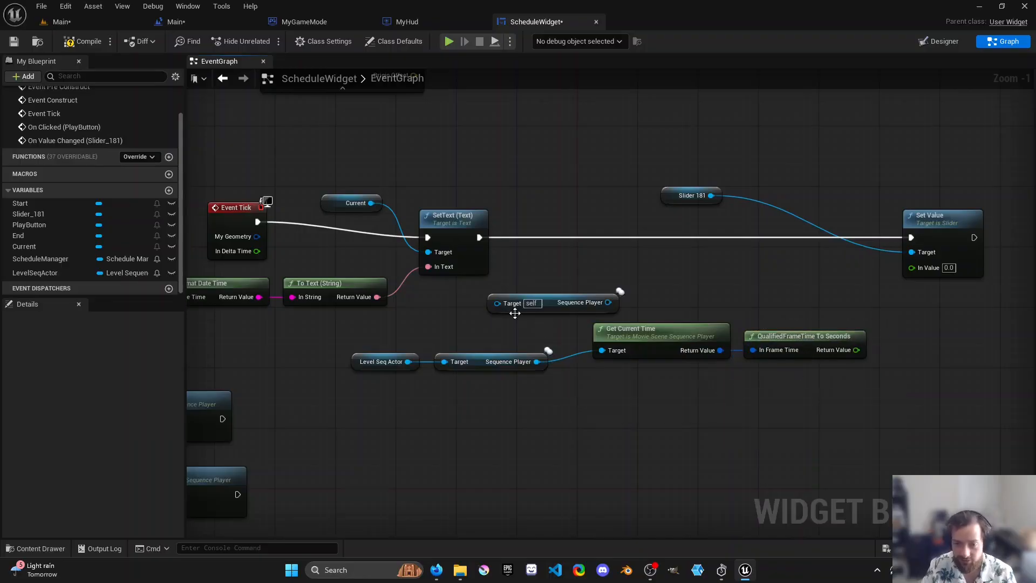
{"action": "left_click", "coordinate": [545, 305]}
{"action": "key", "text": "Delete"}
- Copy the slider event's Get Start Time, Get End Time, seconds conversions and Lerp, and paste them beside Get Current Time
{"action": "scroll", "coordinate": [545, 307], "scroll_direction": "down", "scroll_amount": 3}
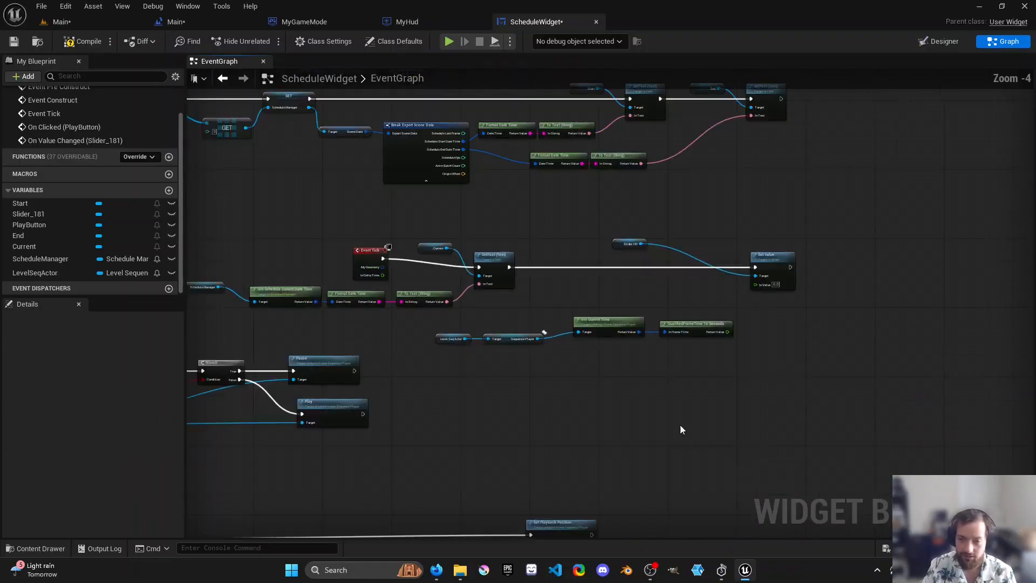
{"action": "right_click_drag", "start_coordinate": [413, 400], "coordinate": [567, 357]}
{"action": "scroll", "coordinate": [566, 357], "scroll_direction": "down", "scroll_amount": 1}
{"action": "right_click_drag", "start_coordinate": [376, 457], "coordinate": [478, 387]}
{"action": "scroll", "coordinate": [477, 387], "scroll_direction": "up", "scroll_amount": 2}
{"action": "right_click_drag", "start_coordinate": [465, 452], "coordinate": [454, 357]}
{"action": "left_click_drag", "start_coordinate": [382, 364], "coordinate": [551, 486]}
{"action": "scroll", "coordinate": [688, 328], "scroll_direction": "down", "scroll_amount": 2}
{"action": "right_click_drag", "start_coordinate": [851, 196], "coordinate": [746, 239]}
{"action": "scroll", "coordinate": [410, 410], "scroll_direction": "up", "scroll_amount": 2}
{"action": "left_click_drag", "start_coordinate": [456, 349], "coordinate": [721, 482]}
{"action": "scroll", "coordinate": [776, 334], "scroll_direction": "down", "scroll_amount": 4}
{"action": "right_click_drag", "start_coordinate": [784, 276], "coordinate": [616, 387]}
{"action": "scroll", "coordinate": [816, 313], "scroll_direction": "up", "scroll_amount": 2}
{"action": "right_click", "coordinate": [778, 339]}
{"action": "key", "text": "Escape"}
{"action": "key", "text": "ctrl+v"}
{"action": "scroll", "coordinate": [769, 346], "scroll_direction": "up", "scroll_amount": 2}
{"action": "scroll", "coordinate": [702, 390], "scroll_direction": "up", "scroll_amount": 2}
- Arrange the pasted time nodes below Get Current Time and connect Get Start Time and Get End Time to the Sequence Player
{"action": "left_click_drag", "start_coordinate": [726, 347], "coordinate": [756, 385]}
{"action": "left_click_drag", "start_coordinate": [452, 286], "coordinate": [571, 396]}
{"action": "left_click_drag", "start_coordinate": [765, 337], "coordinate": [709, 318]}
{"action": "left_click", "coordinate": [722, 298]}
{"action": "right_click_drag", "start_coordinate": [721, 296], "coordinate": [589, 306]}
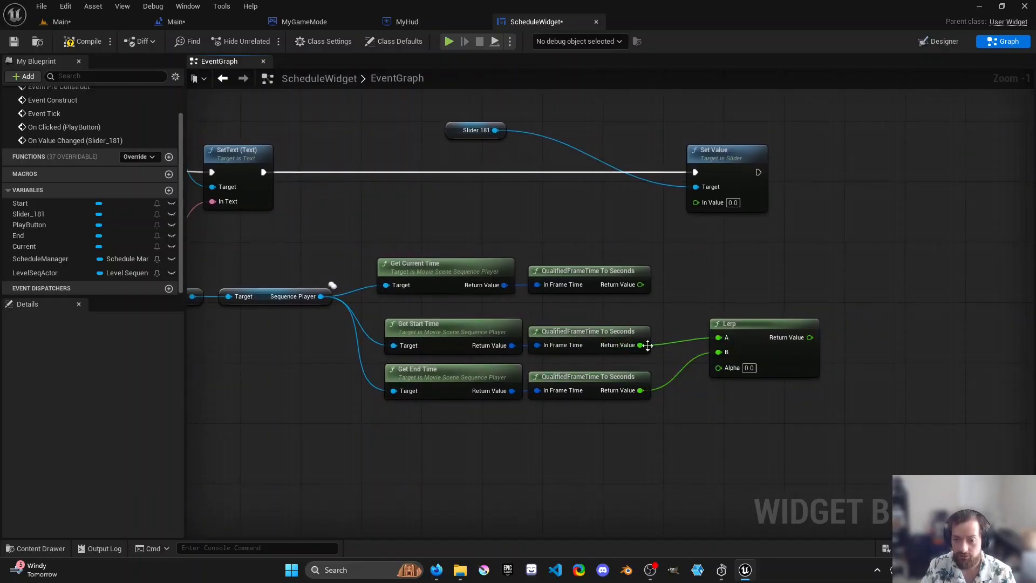
{"action": "mouse_move", "coordinate": [641, 284]}
{"action": "left_mouse_down"}
{"action": "mouse_move", "coordinate": [718, 367]}
{"action": "mouse_move", "coordinate": [637, 287]}
{"action": "left_mouse_up"}
{"action": "right_click_drag", "start_coordinate": [697, 280], "coordinate": [690, 281]}
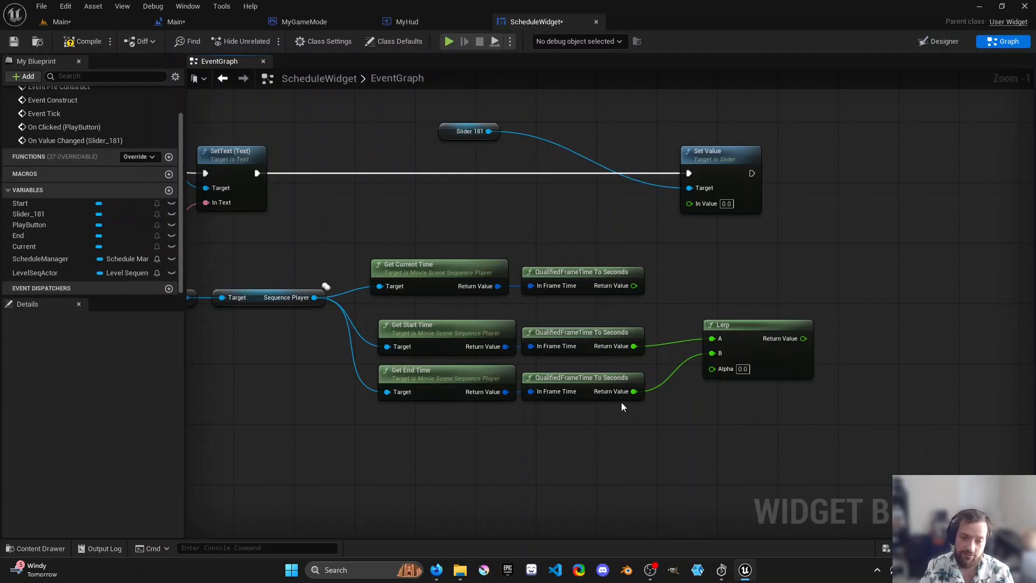
- Replace the pasted Lerp with a Subtract node that takes the start seconds from the end seconds
{"action": "left_click", "coordinate": [724, 330]}
{"action": "key", "text": "Delete"}
{"action": "right_click_drag", "start_coordinate": [726, 309], "coordinate": [656, 297]}
{"action": "left_click_drag", "start_coordinate": [563, 334], "coordinate": [611, 351]}
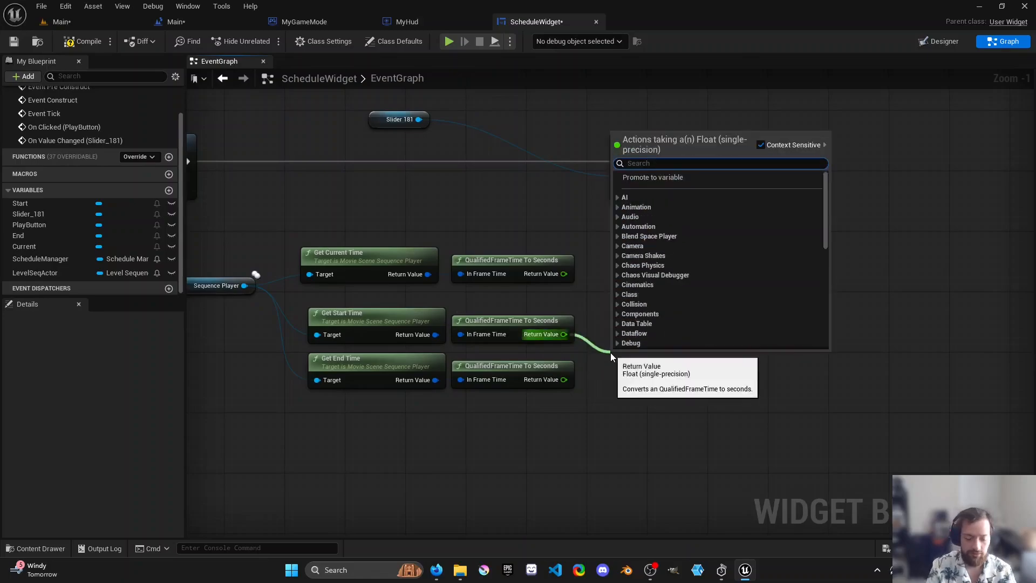
{"action": "type", "text": "minu"}
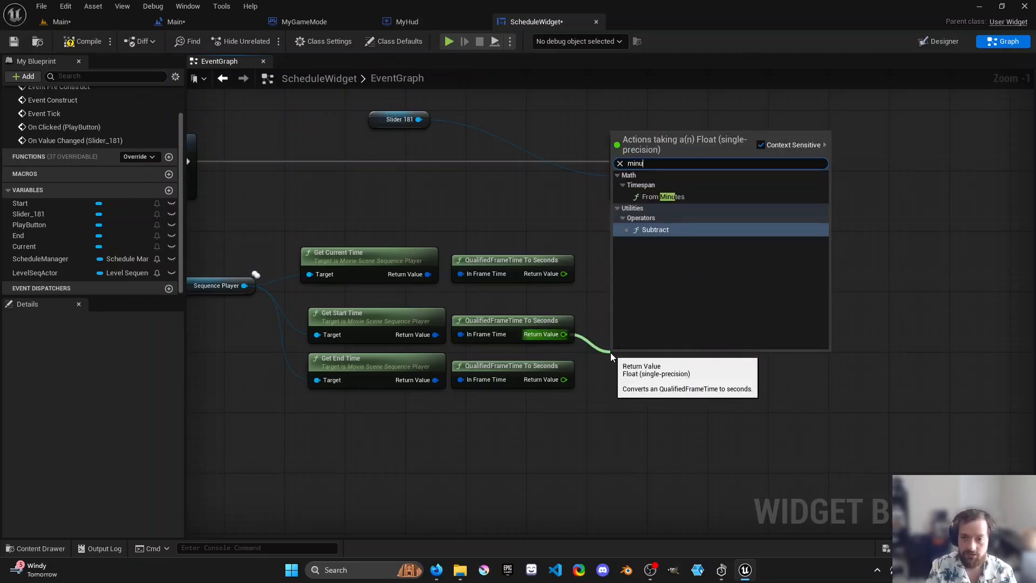
{"action": "key", "text": "Return"}
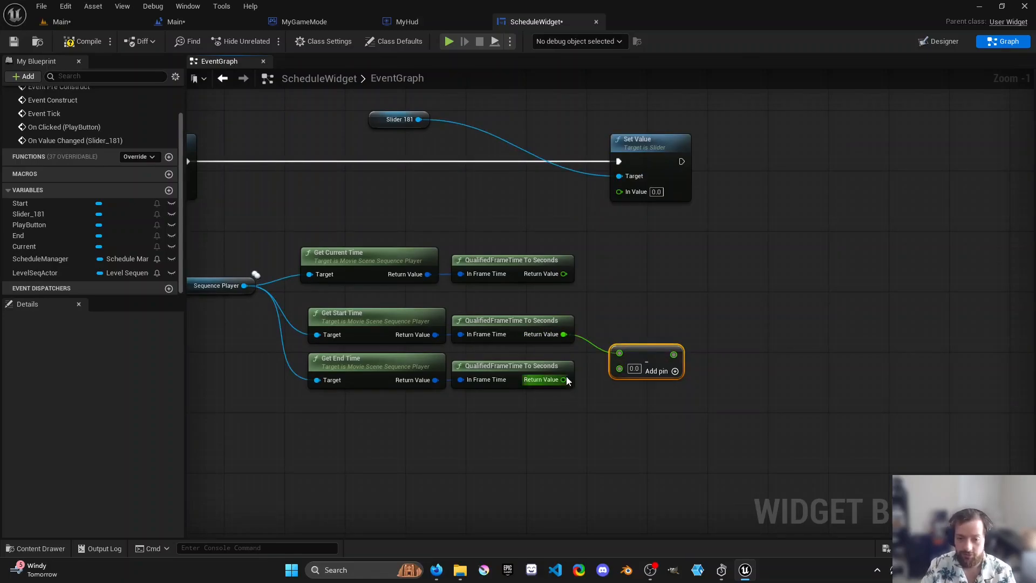
{"action": "left_click_drag", "start_coordinate": [564, 380], "coordinate": [619, 368]}
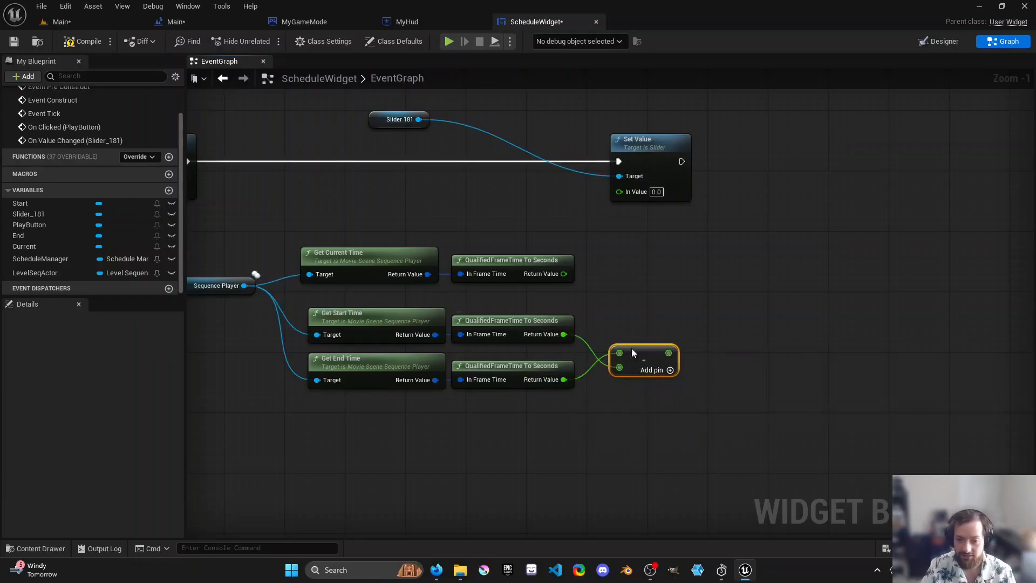
{"action": "right_click_drag", "start_coordinate": [633, 304], "coordinate": [595, 320]}
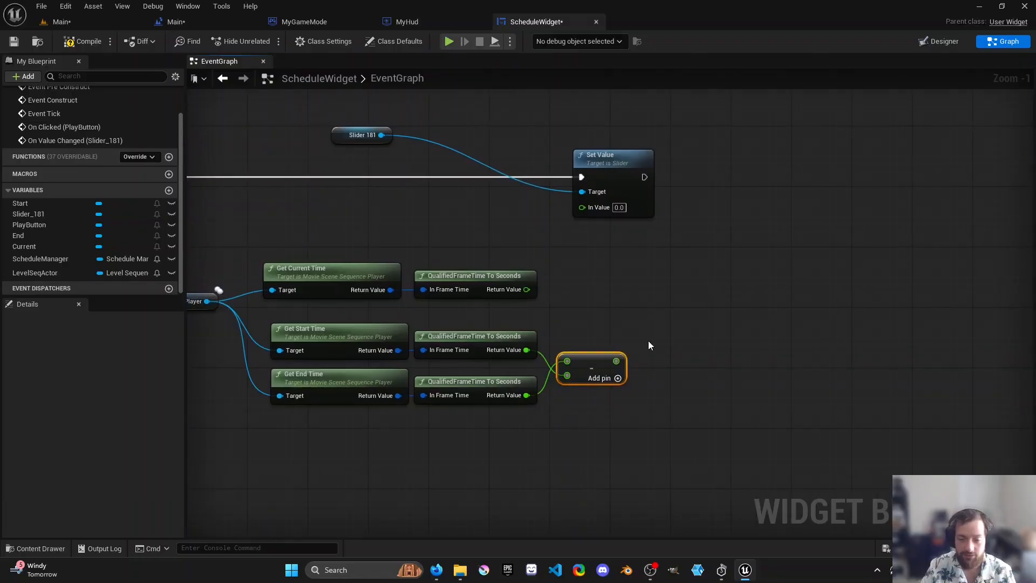
{"action": "left_click_drag", "start_coordinate": [596, 371], "coordinate": [619, 372]}
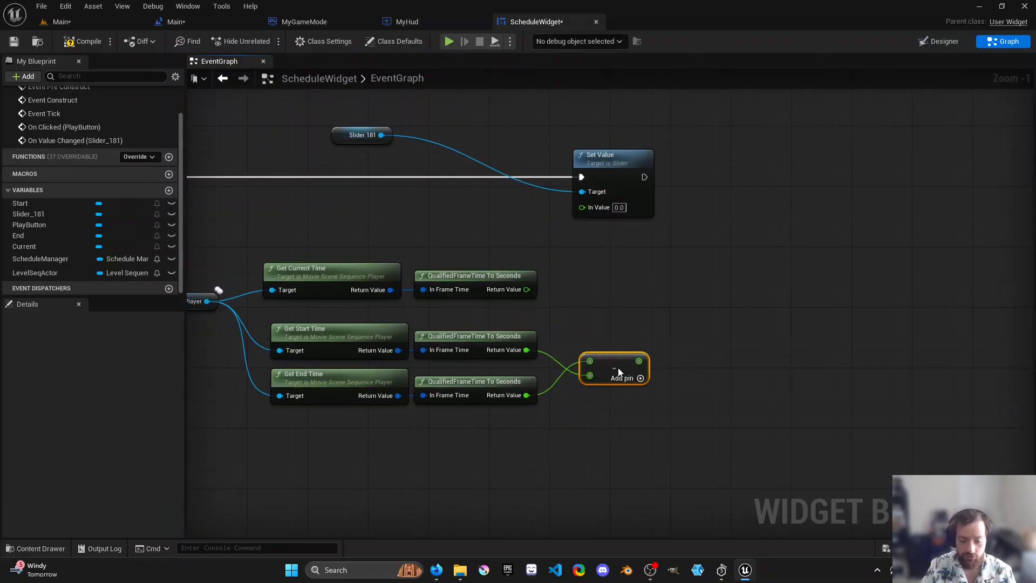
- Duplicate the Subtract node, wire it to take the start seconds from the current seconds, and align both Subtract nodes
{"action": "key", "text": "ctrl+v"}
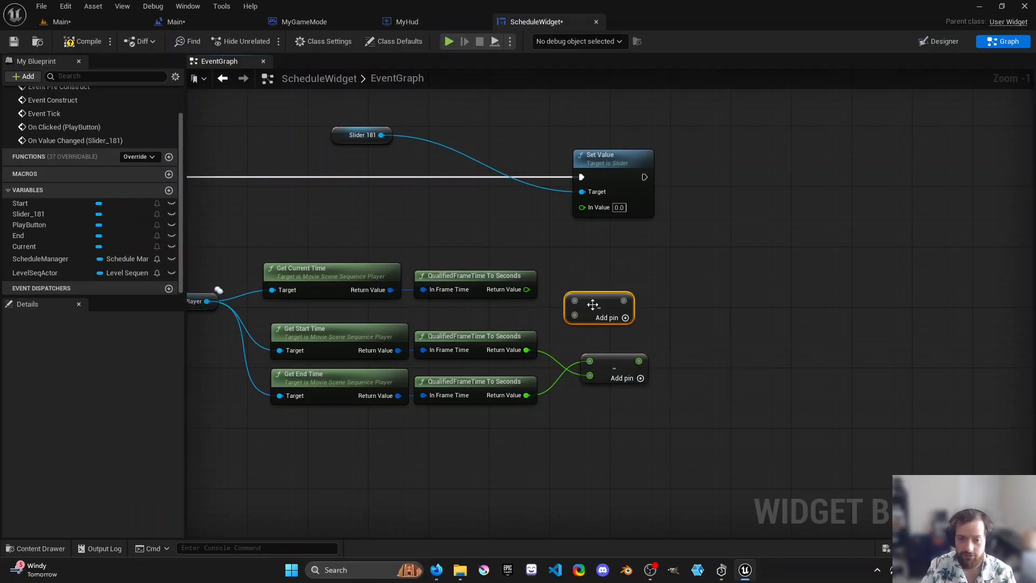
{"action": "left_click_drag", "start_coordinate": [526, 289], "coordinate": [573, 317]}
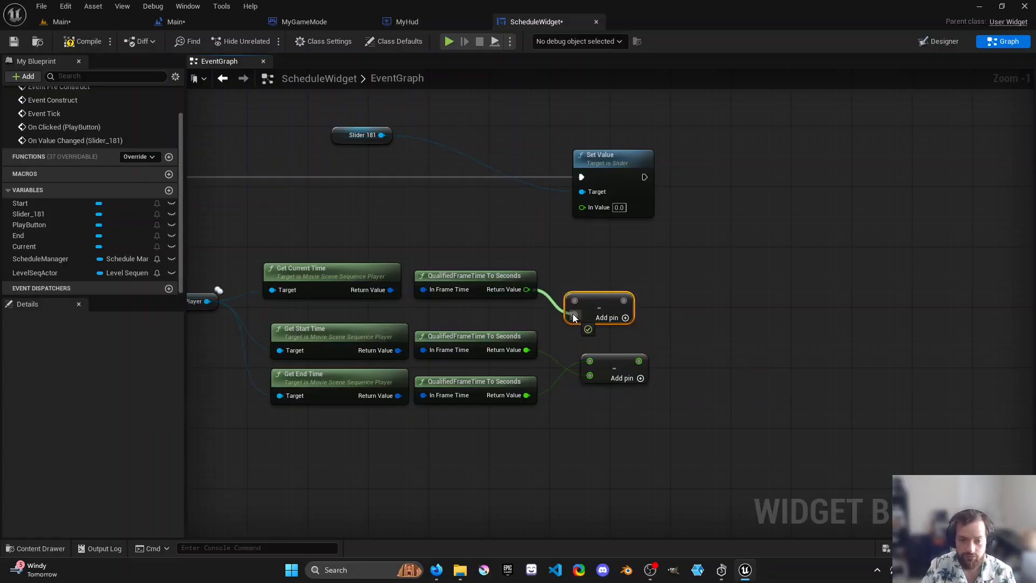
{"action": "left_click_drag", "start_coordinate": [573, 317], "coordinate": [574, 318]}
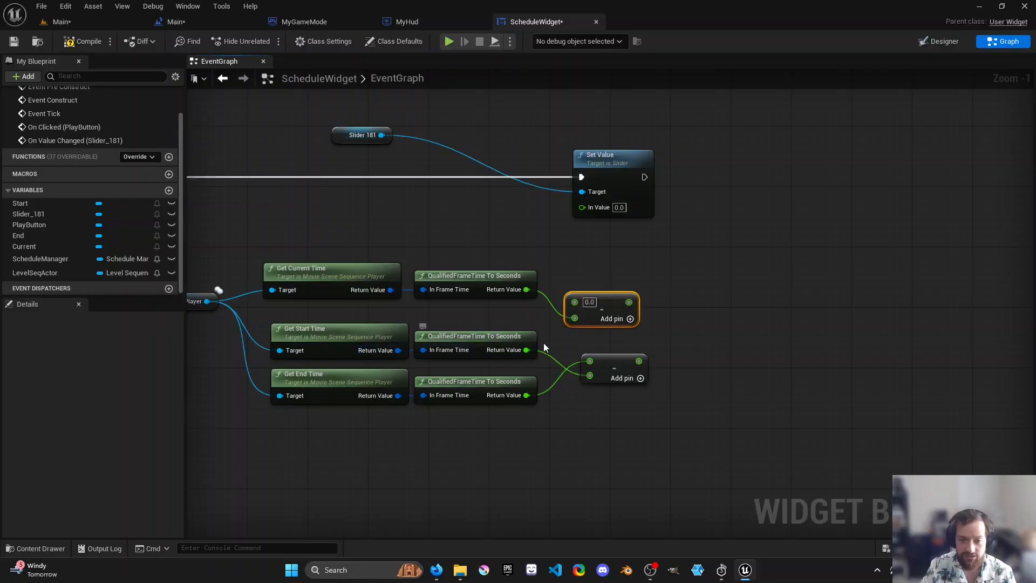
{"action": "left_click_drag", "start_coordinate": [527, 349], "coordinate": [578, 305]}
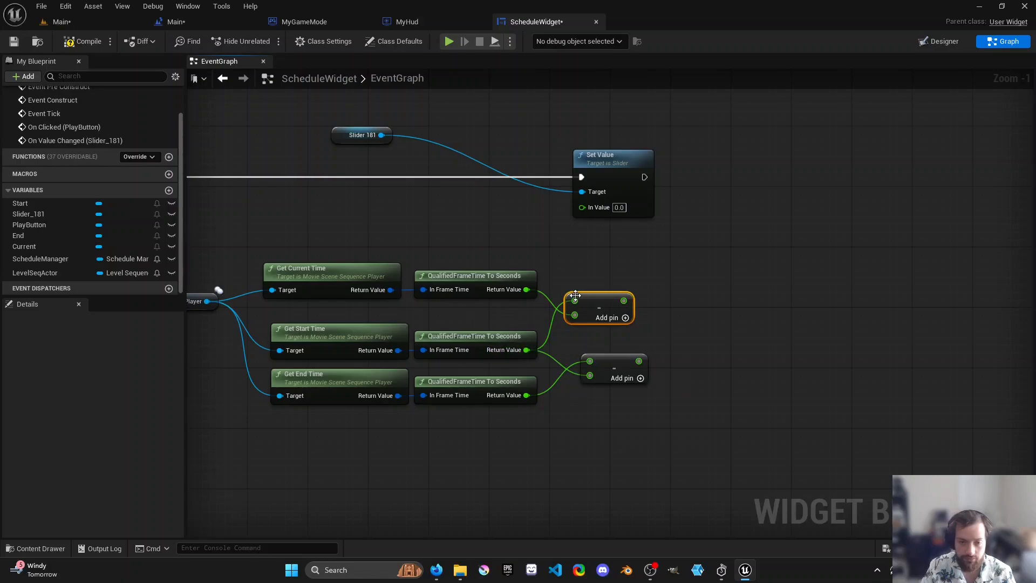
{"action": "left_click", "coordinate": [598, 373]}
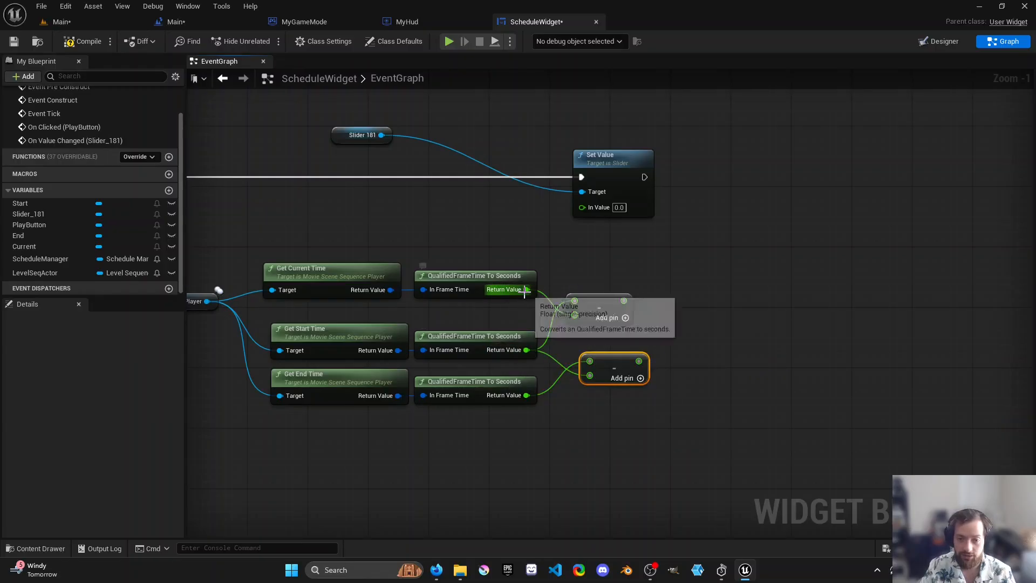
{"action": "left_click_drag", "start_coordinate": [526, 350], "coordinate": [579, 319]}
{"action": "right_click_drag", "start_coordinate": [580, 331], "coordinate": [564, 339]}
{"action": "left_click", "coordinate": [594, 319]}
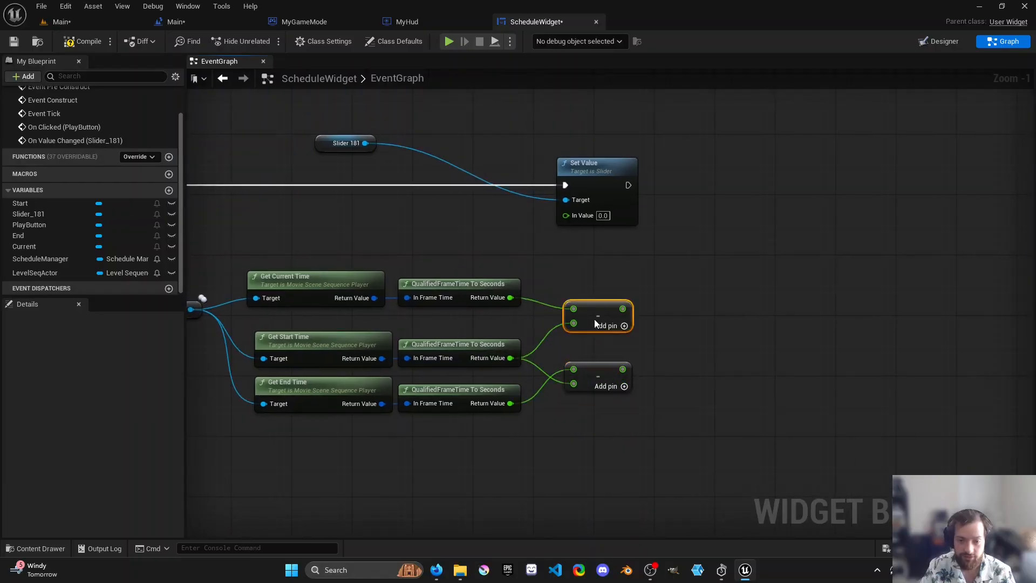
{"action": "left_click_drag", "start_coordinate": [586, 371], "coordinate": [578, 370]}
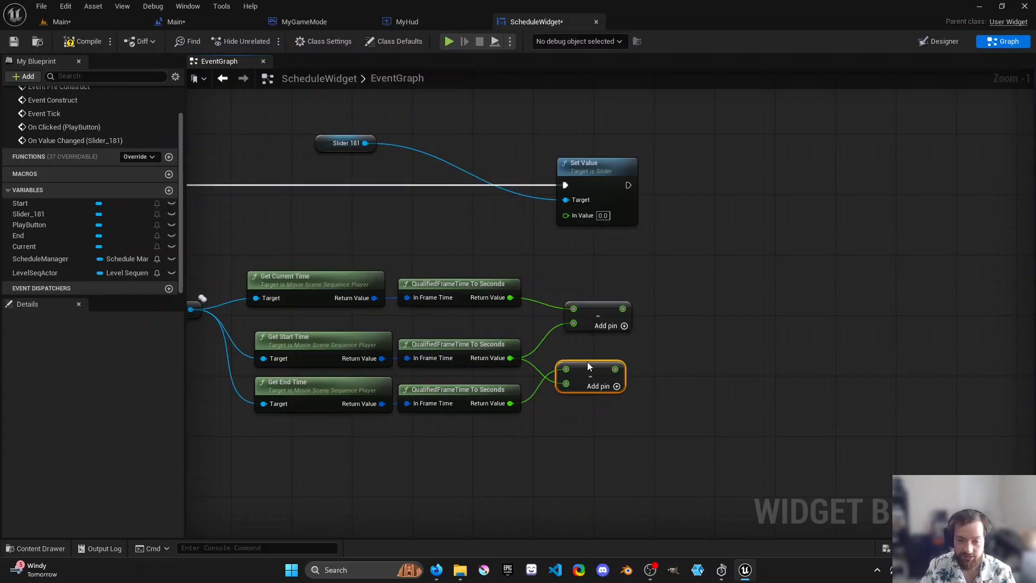
{"action": "right_click_drag", "start_coordinate": [591, 360], "coordinate": [538, 365]}
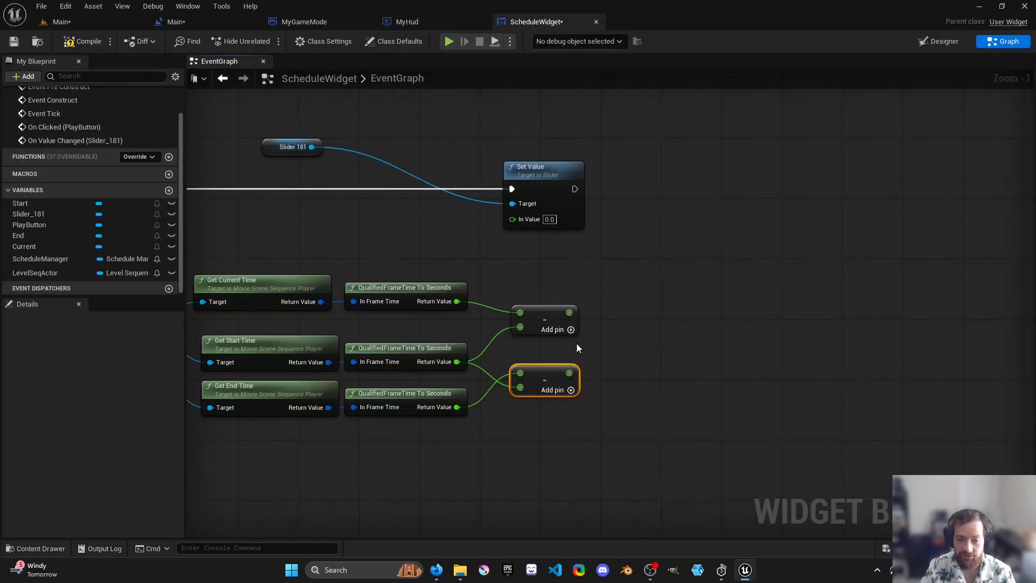
- Add a Divide node that divides the current-minus-start result by the end-minus-start result
{"action": "left_click_drag", "start_coordinate": [569, 312], "coordinate": [662, 387]}
{"action": "type", "text": "divid"}
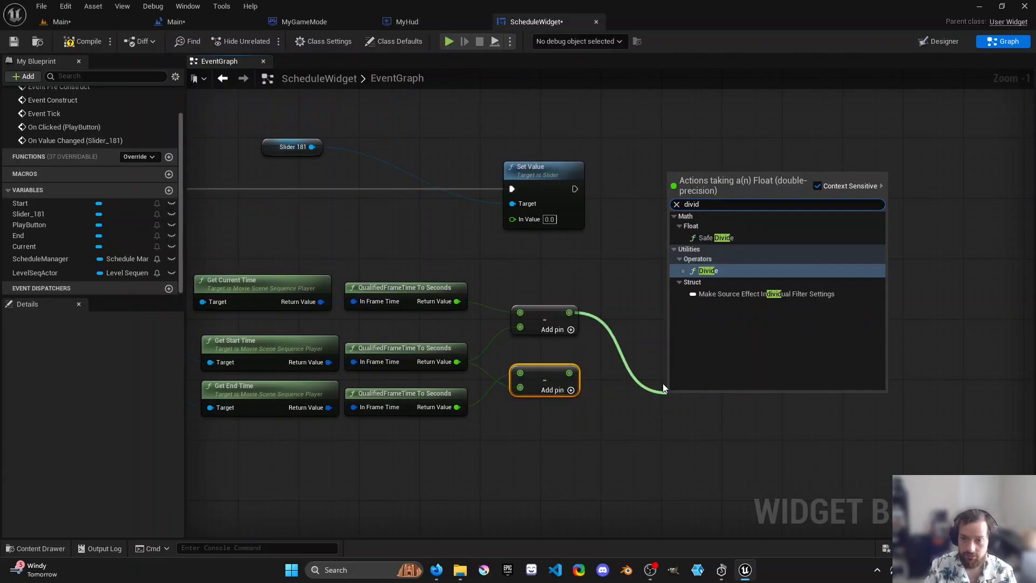
{"action": "key", "text": "Return"}
{"action": "left_click_drag", "start_coordinate": [569, 373], "coordinate": [636, 348]}
{"action": "right_click_drag", "start_coordinate": [616, 319], "coordinate": [687, 314]}
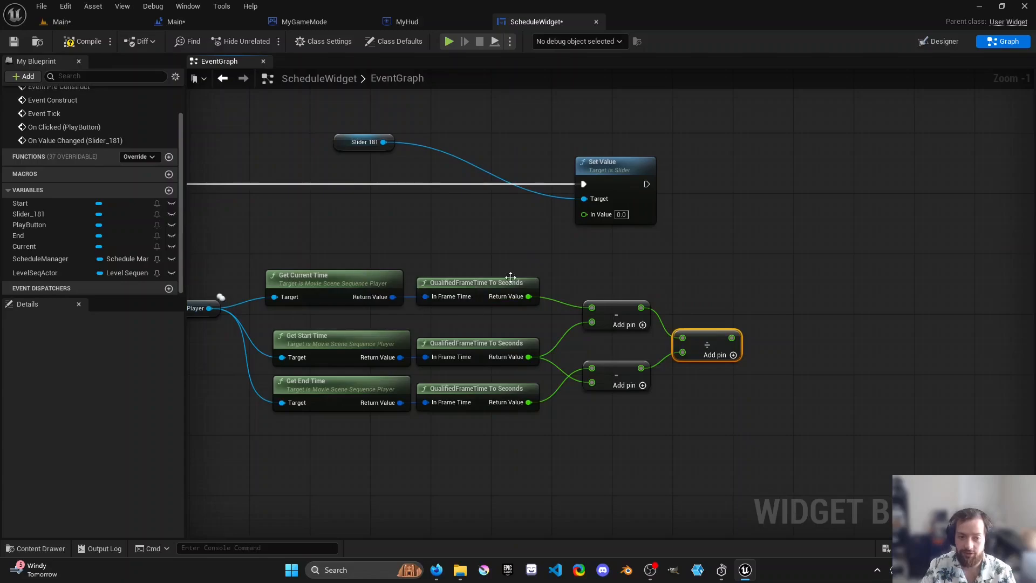
- Connect the Divide result to Set Value's In Value, and move Set Value and the Slider 181 reference beside it
{"action": "right_click_drag", "start_coordinate": [472, 306], "coordinate": [433, 351]}
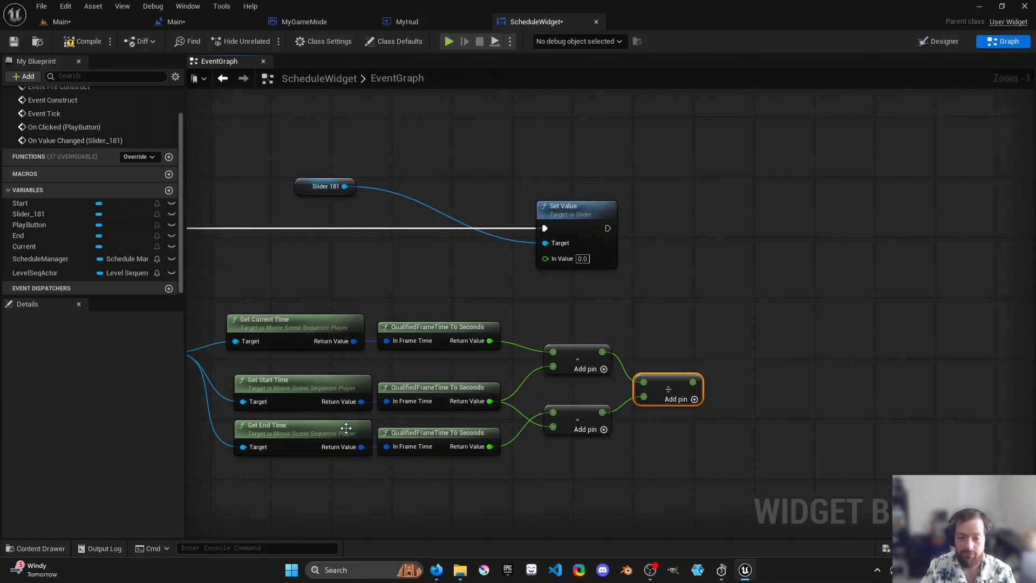
{"action": "left_click_drag", "start_coordinate": [695, 382], "coordinate": [558, 258]}
{"action": "right_click_drag", "start_coordinate": [579, 297], "coordinate": [694, 301]}
{"action": "left_click_drag", "start_coordinate": [702, 255], "coordinate": [904, 255]}
{"action": "left_click_drag", "start_coordinate": [426, 191], "coordinate": [743, 198]}
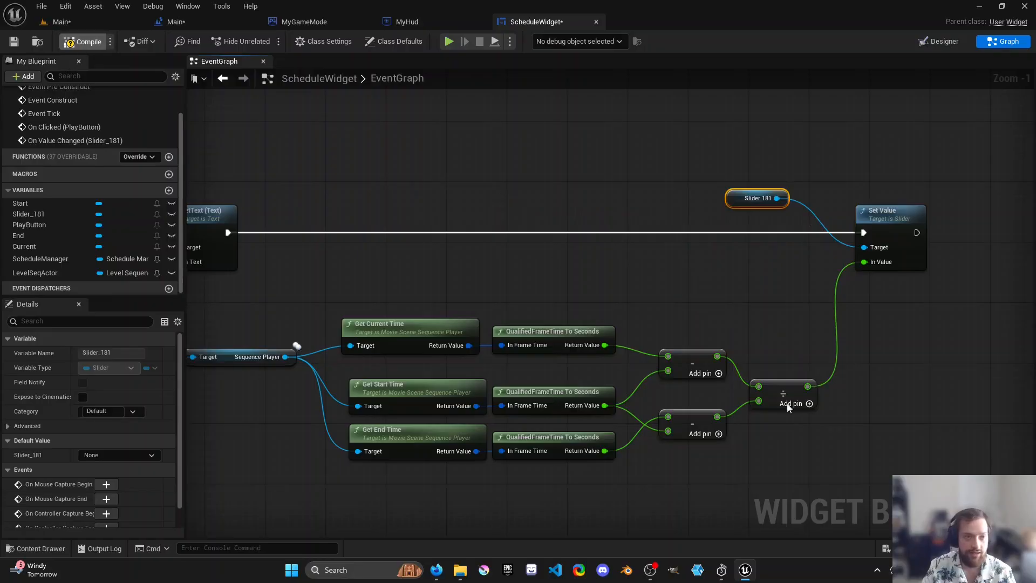
- Test the slider by playing the Main level in the editor, scrubbing the timeline and moving the camera, and stop the session
{"action": "left_click", "coordinate": [85, 23]}
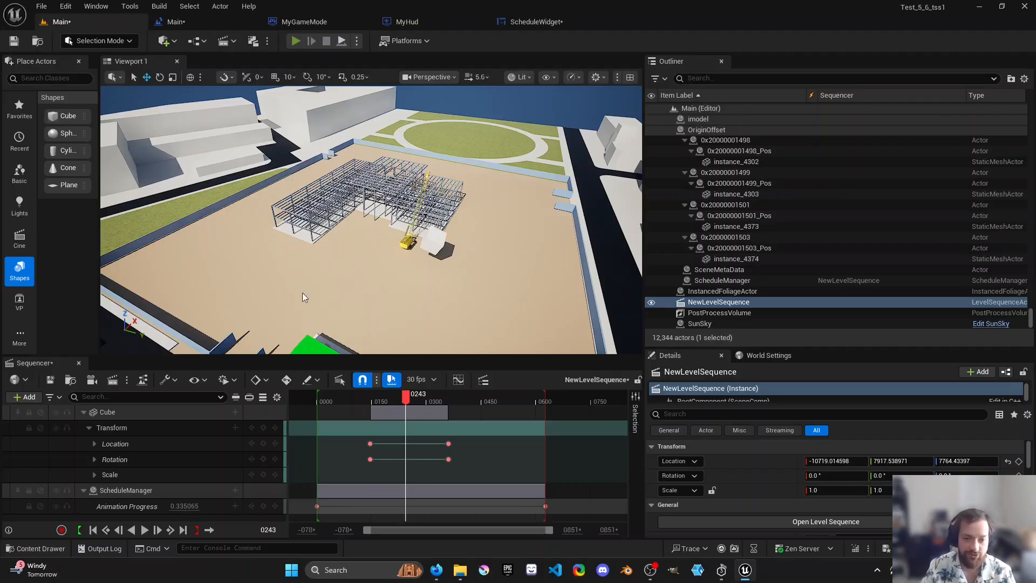
{"action": "key", "text": "alt+p"}
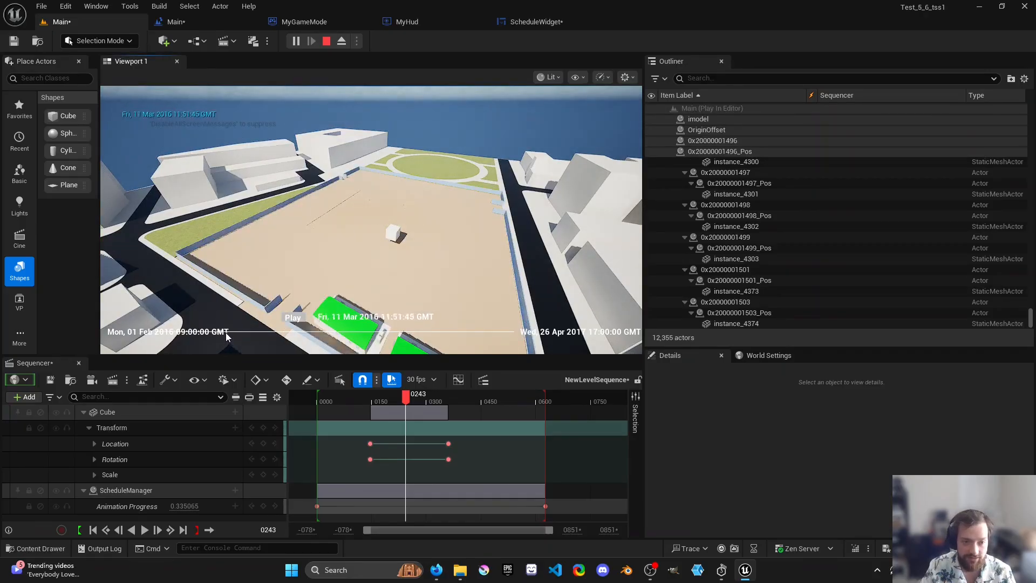
{"action": "left_click_drag", "start_coordinate": [246, 335], "coordinate": [485, 335]}
{"action": "left_click_drag", "start_coordinate": [397, 333], "coordinate": [217, 335]}
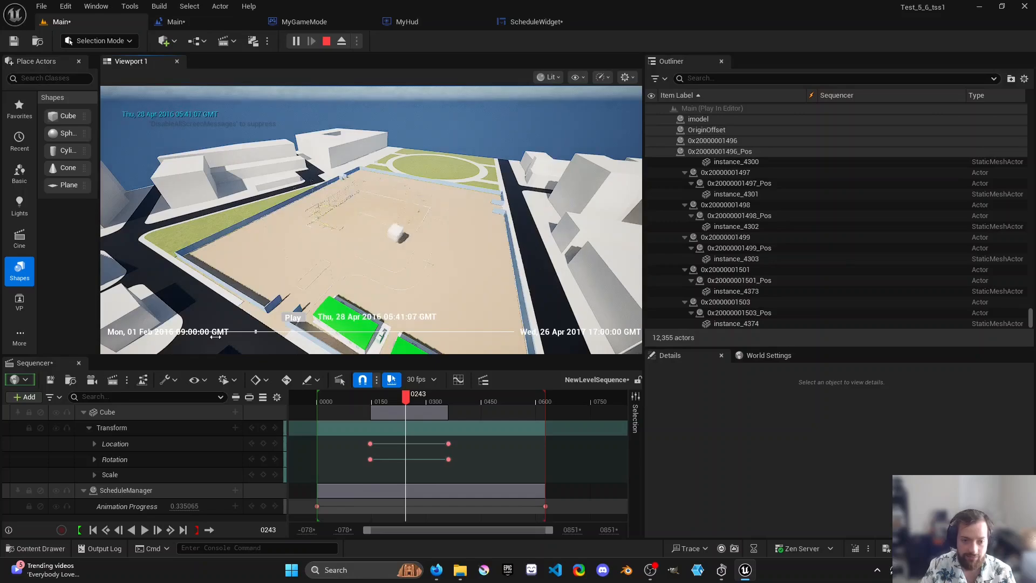
{"action": "left_click_drag", "start_coordinate": [429, 335], "coordinate": [257, 338]}
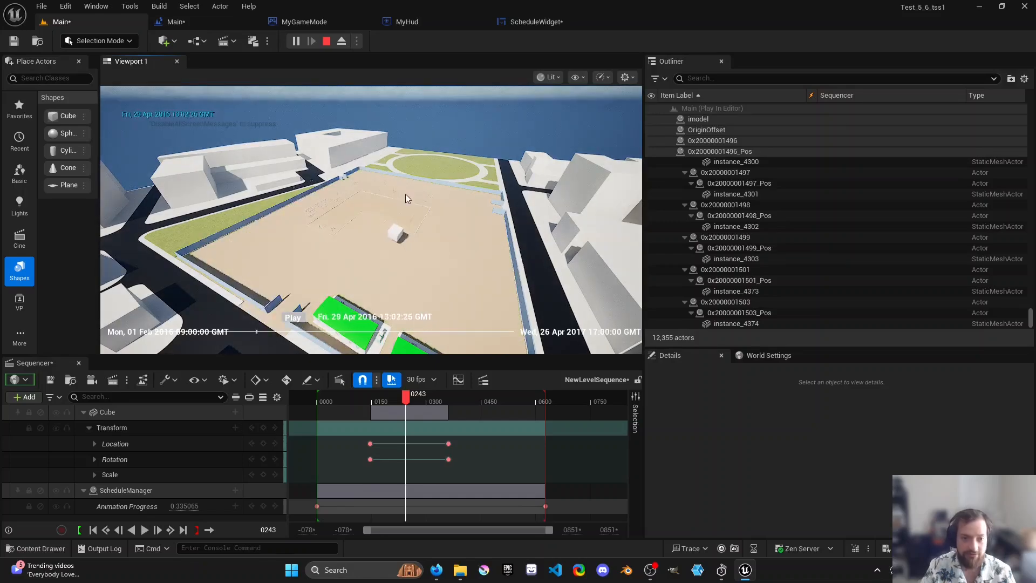
{"action": "left_click", "coordinate": [407, 193]}
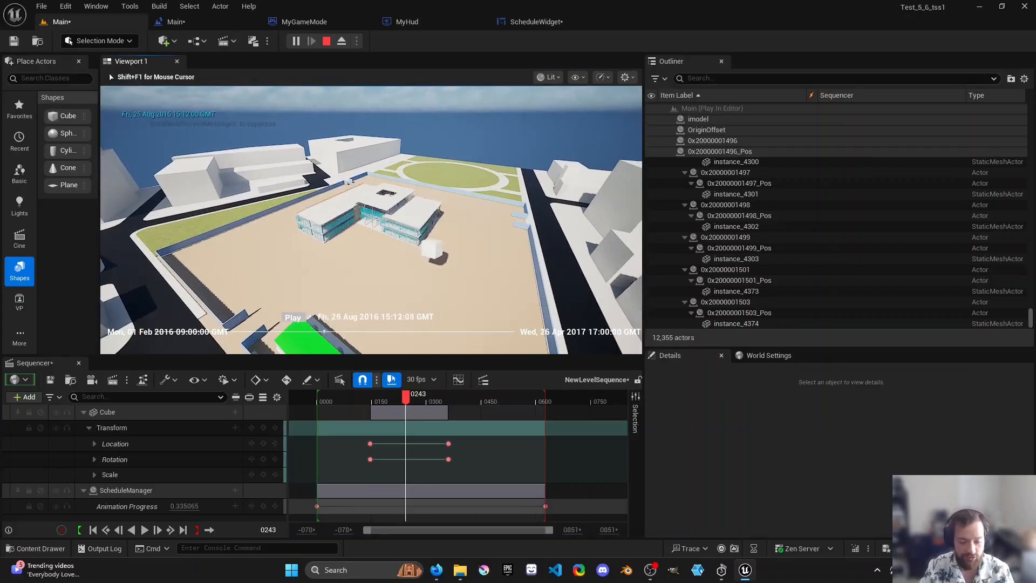
{"action": "key", "text": "Escape"}
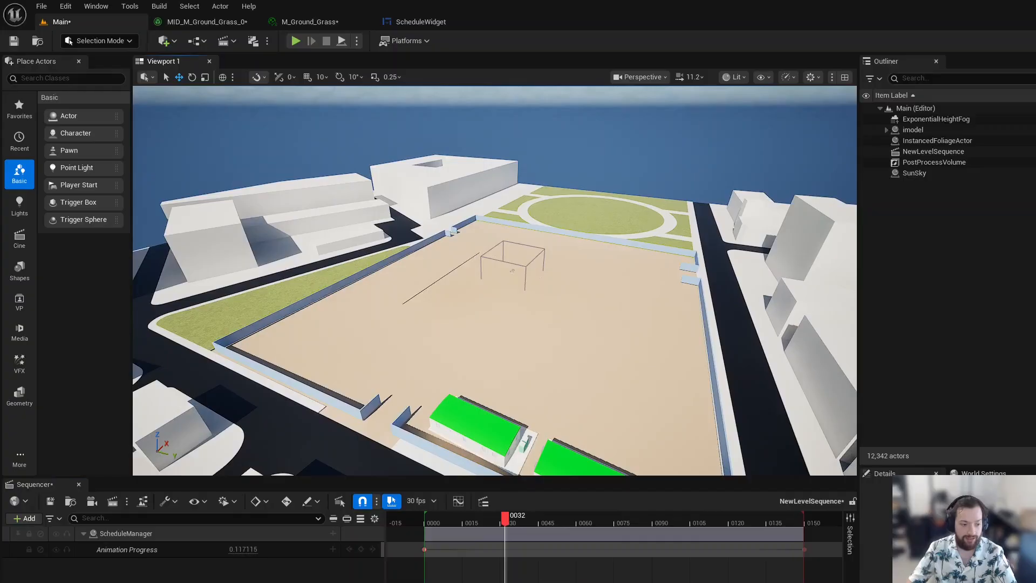
- Move the sequence playhead to frame 120 and frame the completed building in the viewport
{"action": "key", "text": "ctrl+space"}
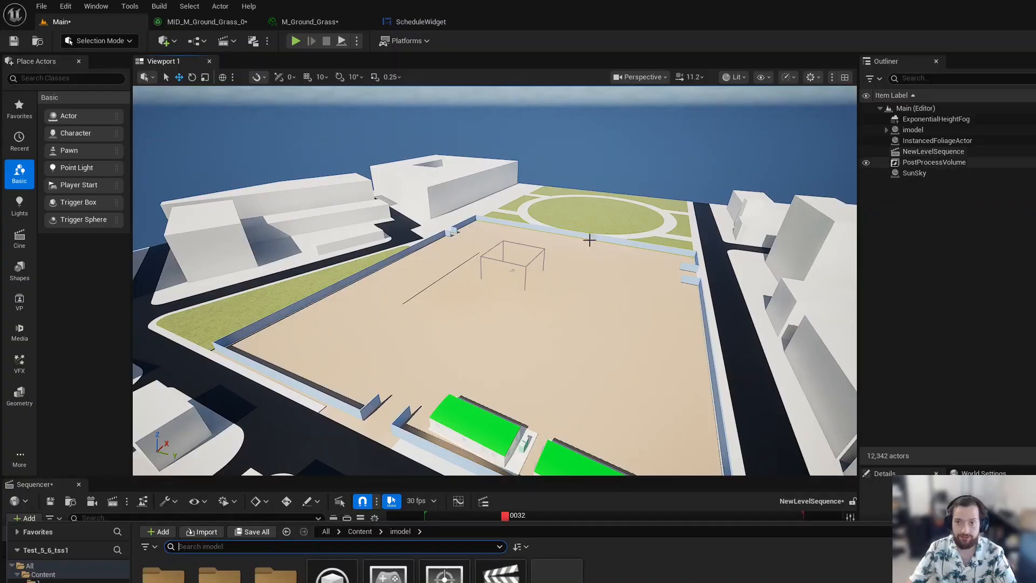
{"action": "mouse_move", "coordinate": [512, 302]}
{"action": "right_mouse_down"}
{"action": "mouse_move", "coordinate": [548, 313]}
{"action": "mouse_move", "coordinate": [499, 311]}
{"action": "mouse_move", "coordinate": [508, 302]}
{"action": "right_mouse_up"}
{"action": "left_click_drag", "start_coordinate": [558, 519], "coordinate": [728, 529]}
{"action": "key", "text": "w"}
{"action": "scroll", "coordinate": [464, 349], "scroll_direction": "down", "scroll_amount": 2}
{"action": "right_click_drag", "start_coordinate": [469, 345], "coordinate": [458, 352]}
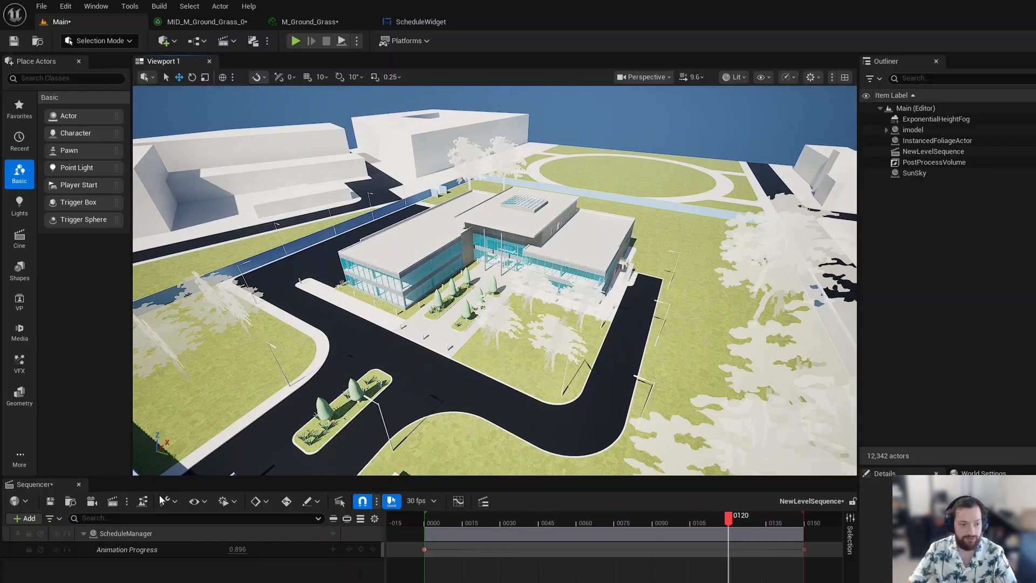
{"action": "right_click_drag", "start_coordinate": [465, 338], "coordinate": [460, 346]}
{"action": "key", "text": "w"}
{"action": "key", "text": "s"}
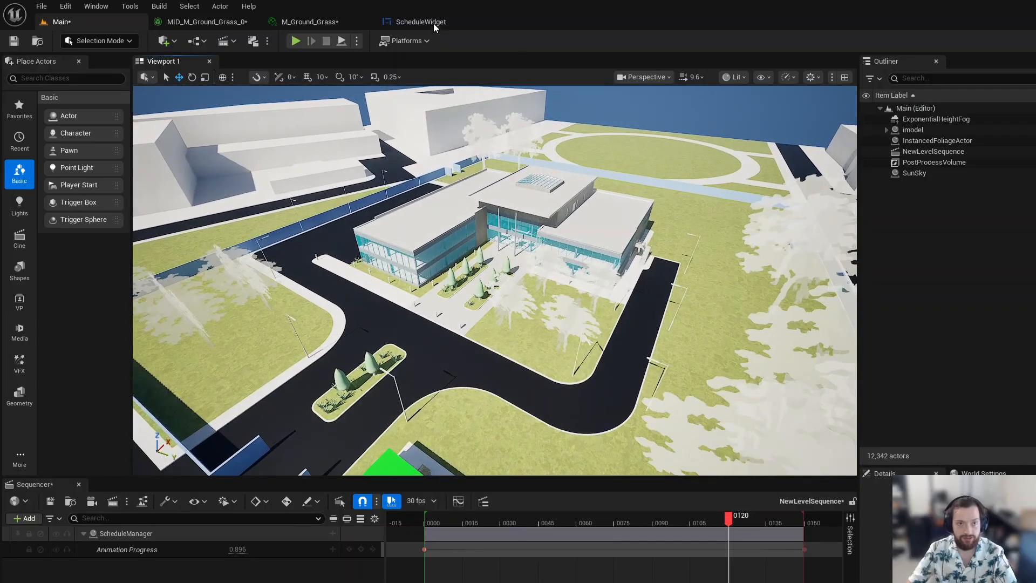
- In ScheduleWidget, anchor the Start text block to the canvas's bottom-left corner and the End text block to its bottom-right corner
{"action": "left_click", "coordinate": [433, 24]}
{"action": "scroll", "coordinate": [468, 378], "scroll_direction": "up", "scroll_amount": 2}
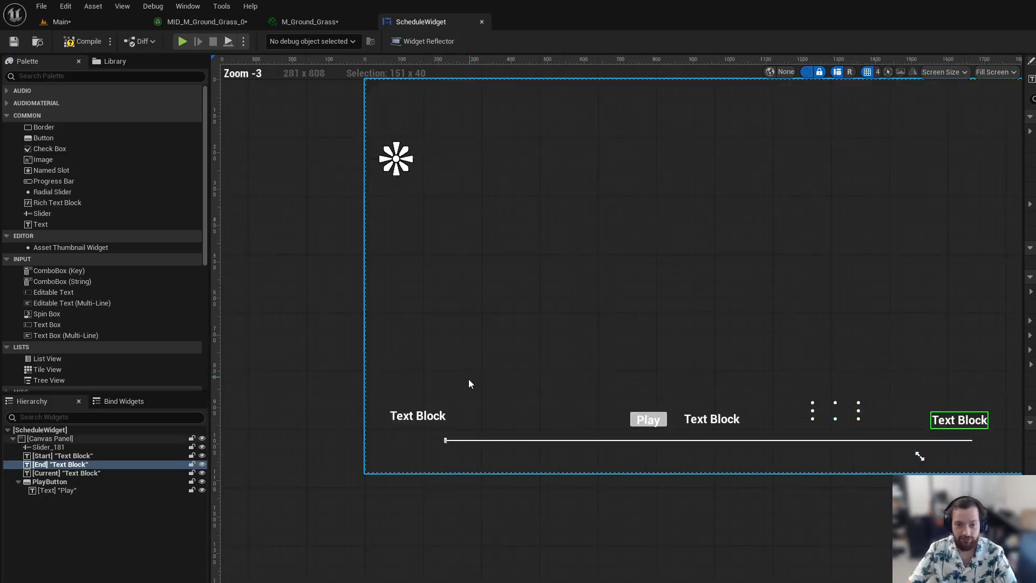
{"action": "left_click", "coordinate": [412, 424]}
{"action": "scroll", "coordinate": [429, 367], "scroll_direction": "down", "scroll_amount": 1}
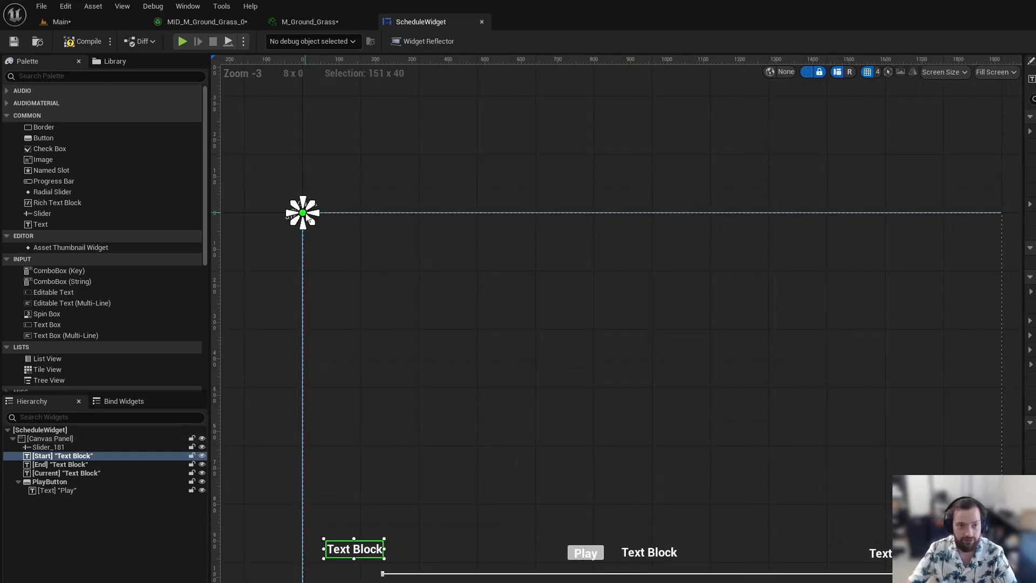
{"action": "left_click_drag", "start_coordinate": [303, 212], "coordinate": [303, 581]}
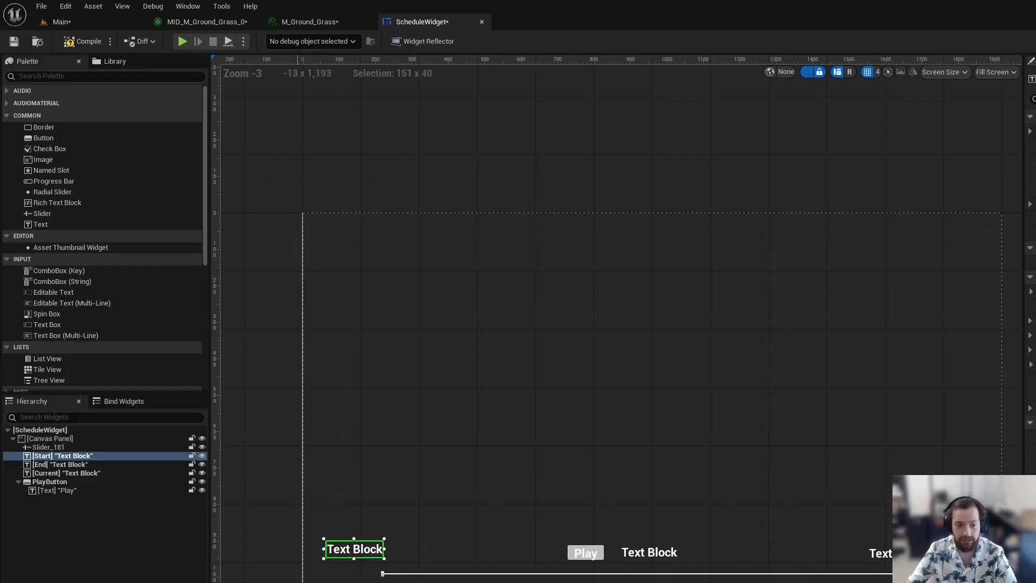
{"action": "left_click", "coordinate": [879, 553]}
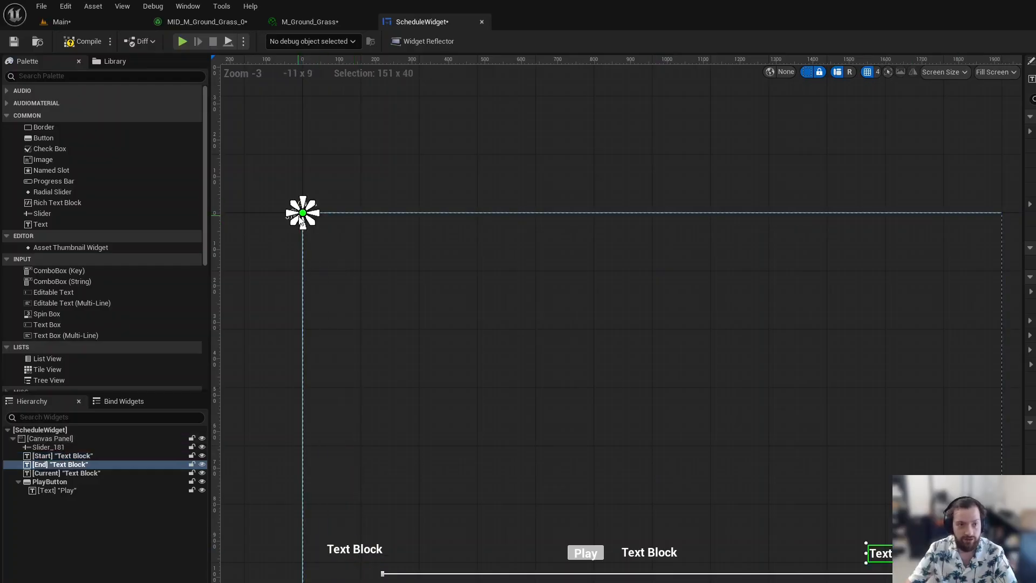
{"action": "left_click_drag", "start_coordinate": [303, 216], "coordinate": [1001, 581]}
- Anchor the Current text block and PlayButton to the bottom centre of the canvas
{"action": "left_click", "coordinate": [647, 552]}
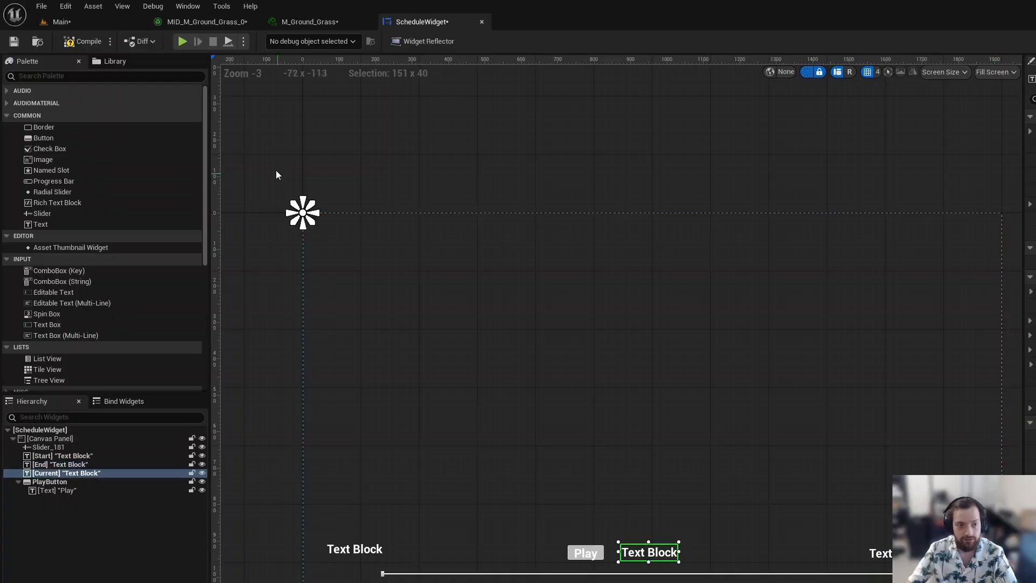
{"action": "left_click_drag", "start_coordinate": [302, 216], "coordinate": [645, 582]}
{"action": "left_click", "coordinate": [594, 552]}
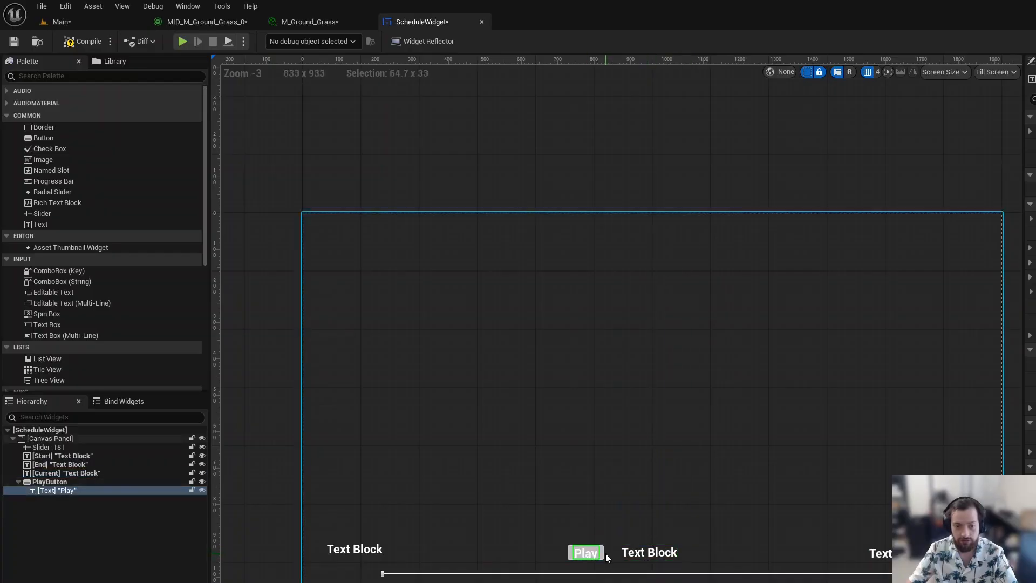
{"action": "left_click", "coordinate": [600, 553]}
{"action": "left_click_drag", "start_coordinate": [303, 213], "coordinate": [652, 582]}
- Anchor Slider_181 to the canvas's bottom centre and check the Start, Current and End text blocks
{"action": "left_click", "coordinate": [598, 574]}
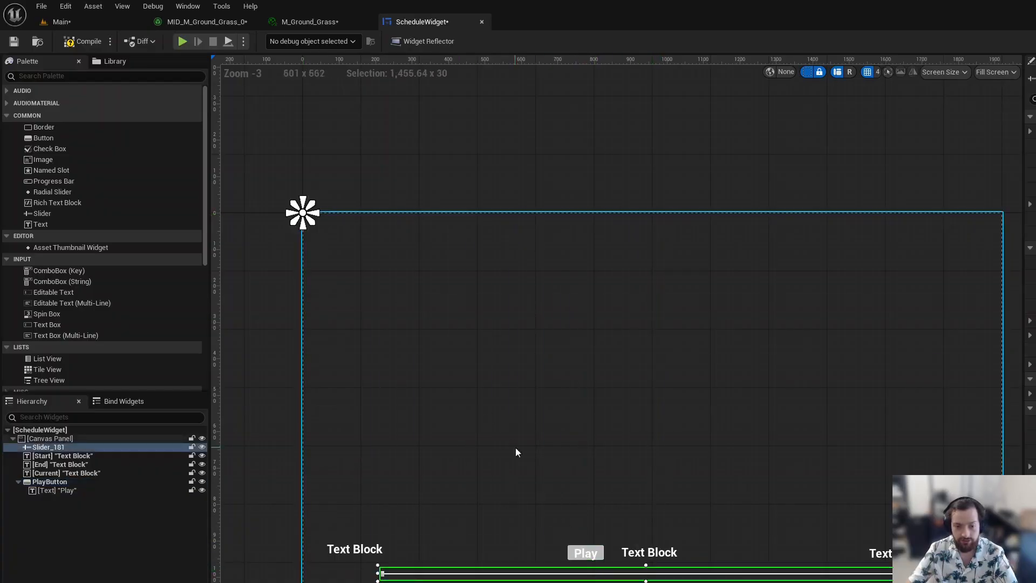
{"action": "left_click_drag", "start_coordinate": [303, 212], "coordinate": [652, 582]}
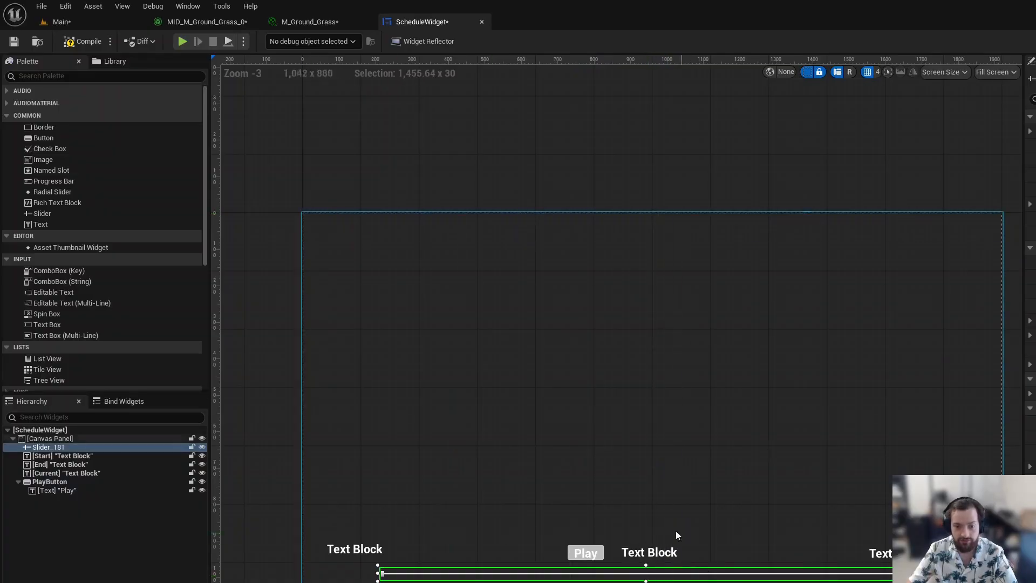
{"action": "left_click", "coordinate": [648, 552]}
{"action": "left_click", "coordinate": [357, 551]}
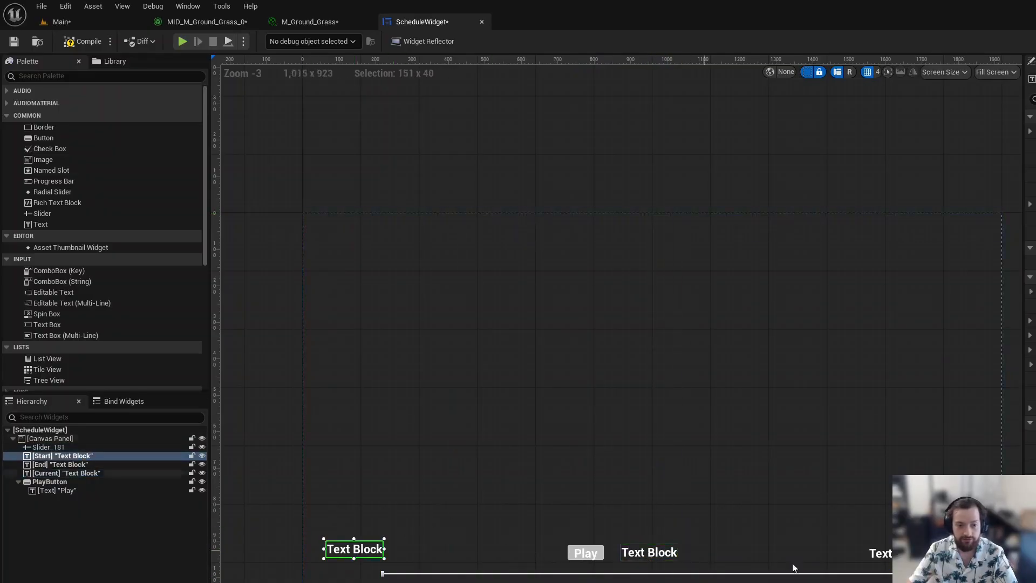
{"action": "left_click", "coordinate": [879, 552]}
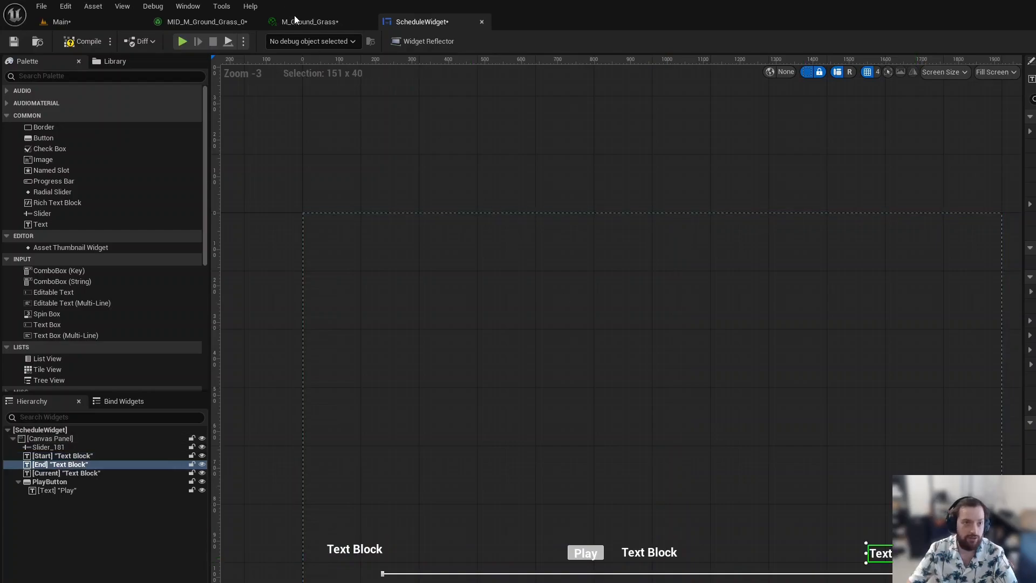
- Return to the Main level, send NewLevelSequence to the Movie Render Queue and clear the job's configuration
{"action": "left_click", "coordinate": [82, 24]}
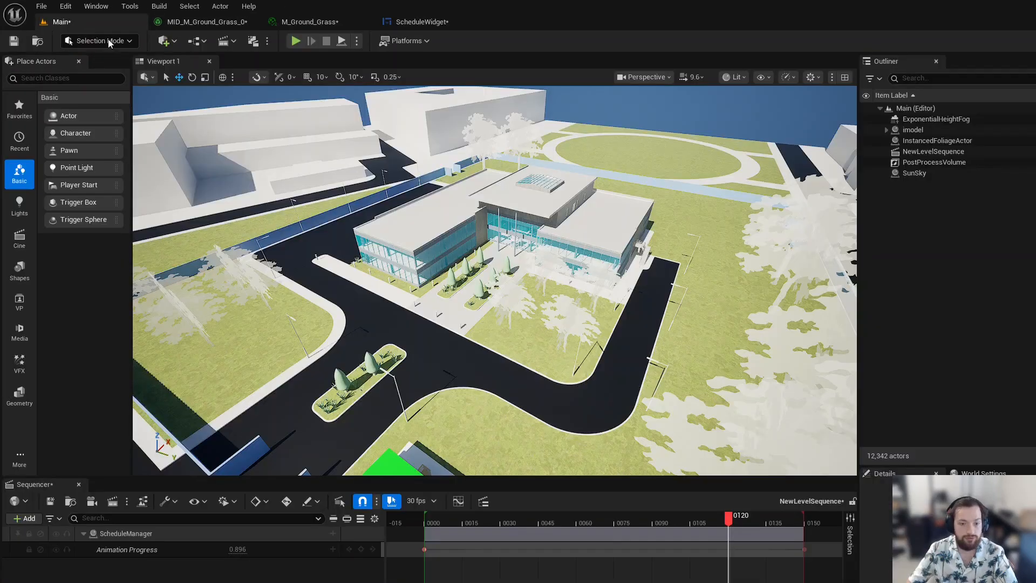
{"action": "left_click", "coordinate": [112, 501]}
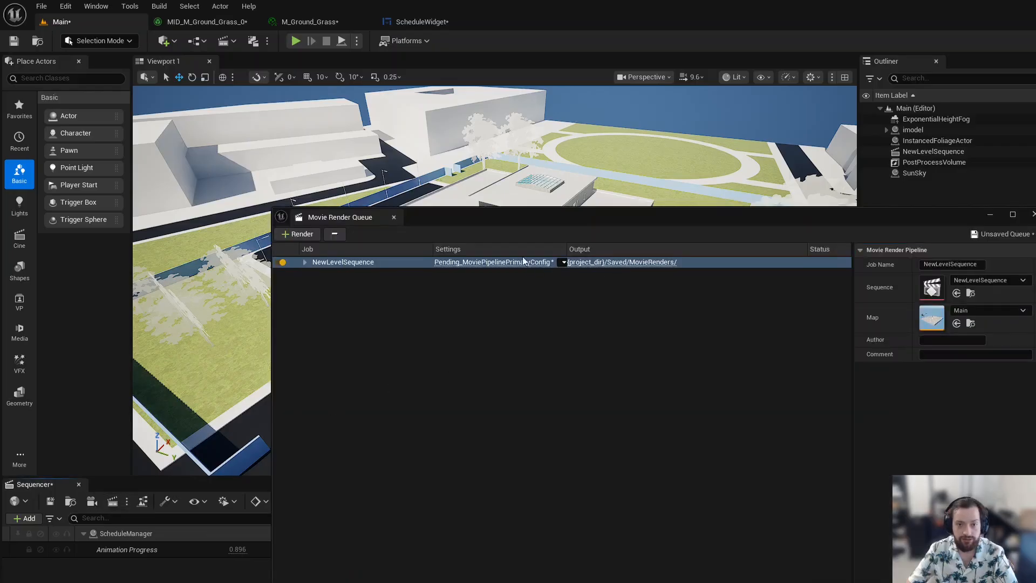
{"action": "left_click", "coordinate": [559, 262]}
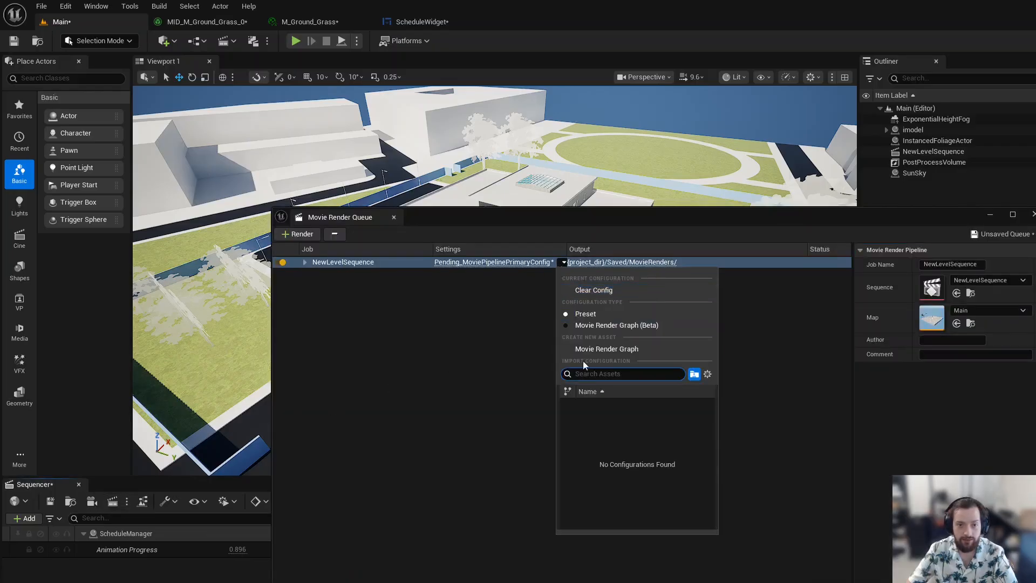
{"action": "left_click", "coordinate": [601, 290]}
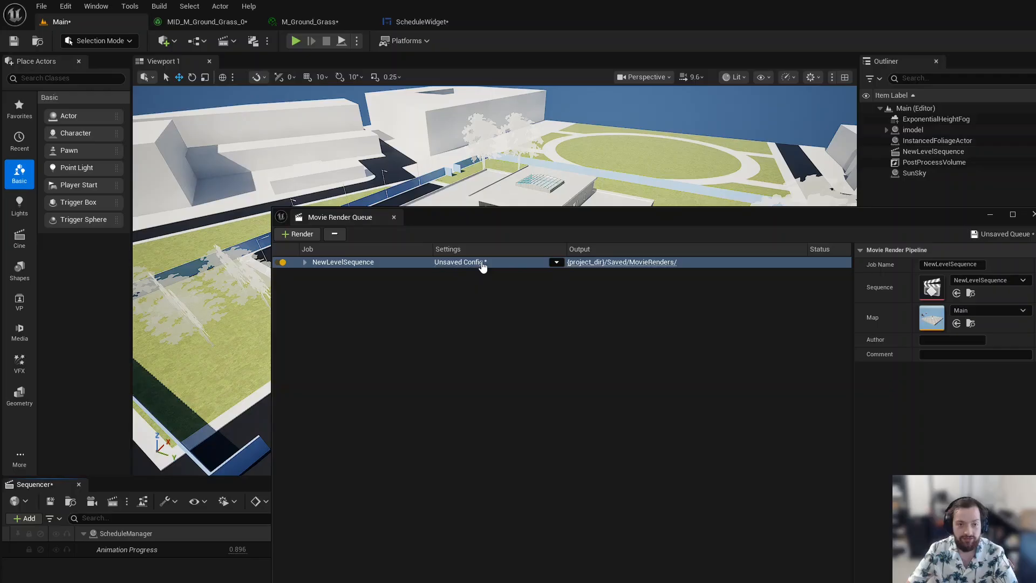
- Open the render job's unsaved configuration and save it as a preset
{"action": "left_click", "coordinate": [482, 267]}
{"action": "left_click", "coordinate": [838, 230]}
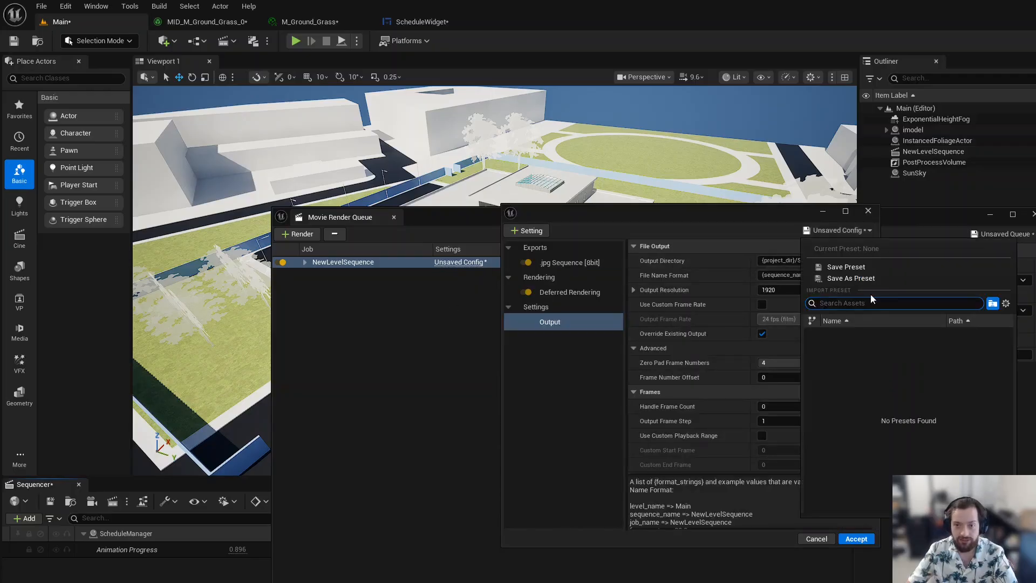
{"action": "left_click", "coordinate": [851, 278]}
{"action": "key", "text": "Return"}
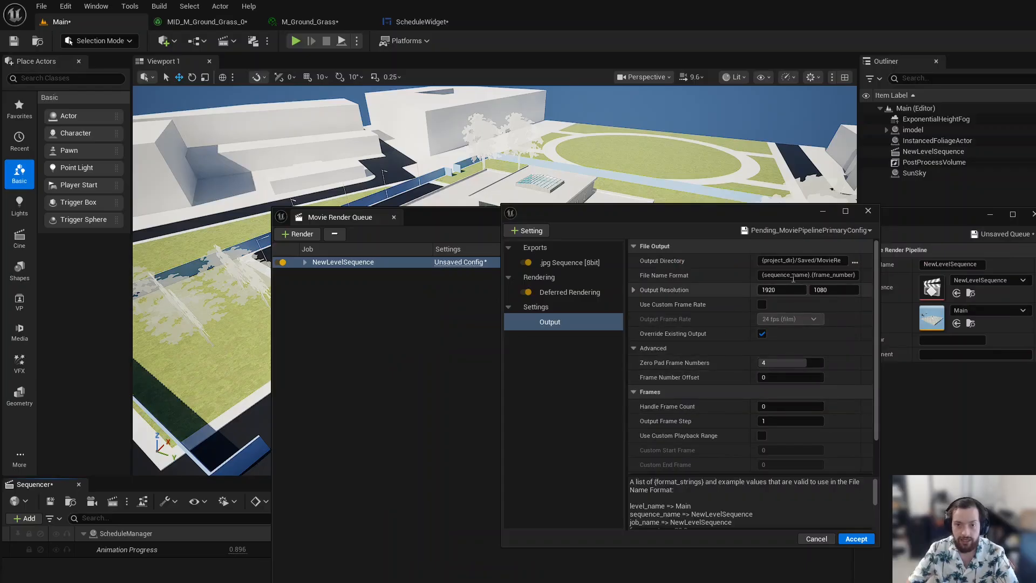
- Add the UI Renderer setting to the render configuration, keeping Composite Onto Final Image enabled
{"action": "left_click", "coordinate": [529, 231]}
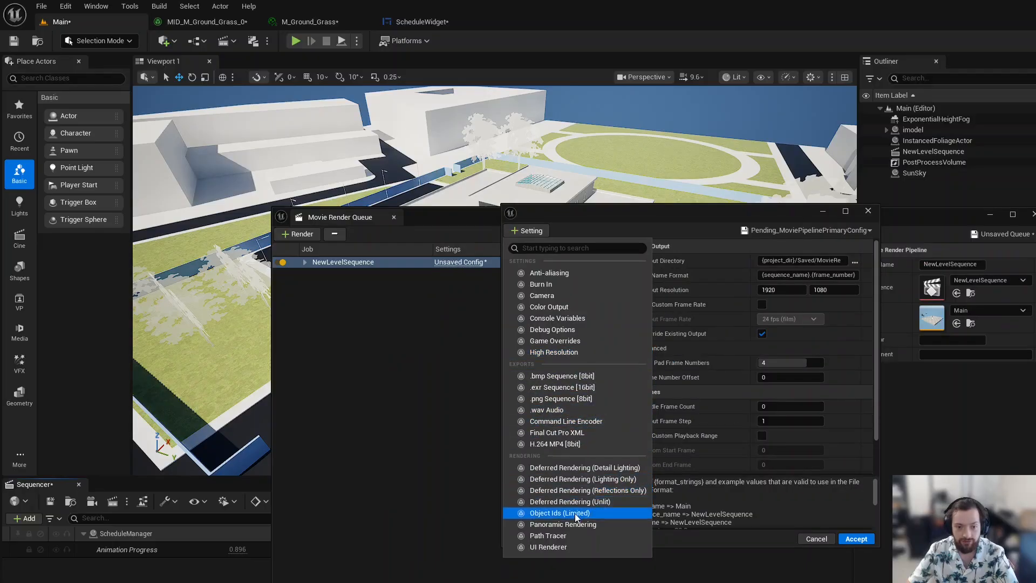
{"action": "left_click", "coordinate": [564, 546]}
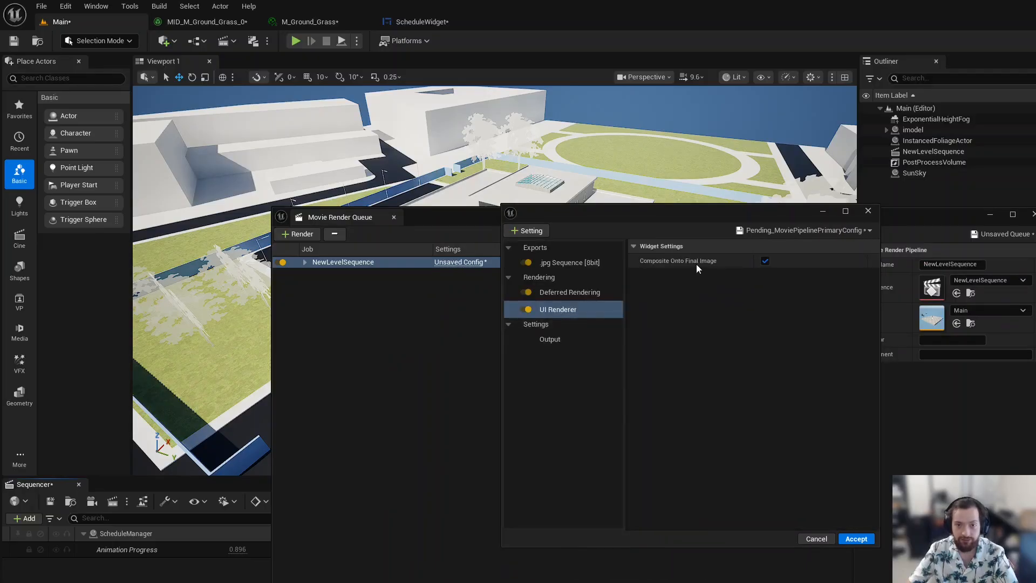
{"action": "left_click_drag", "start_coordinate": [683, 211], "coordinate": [620, 307]}
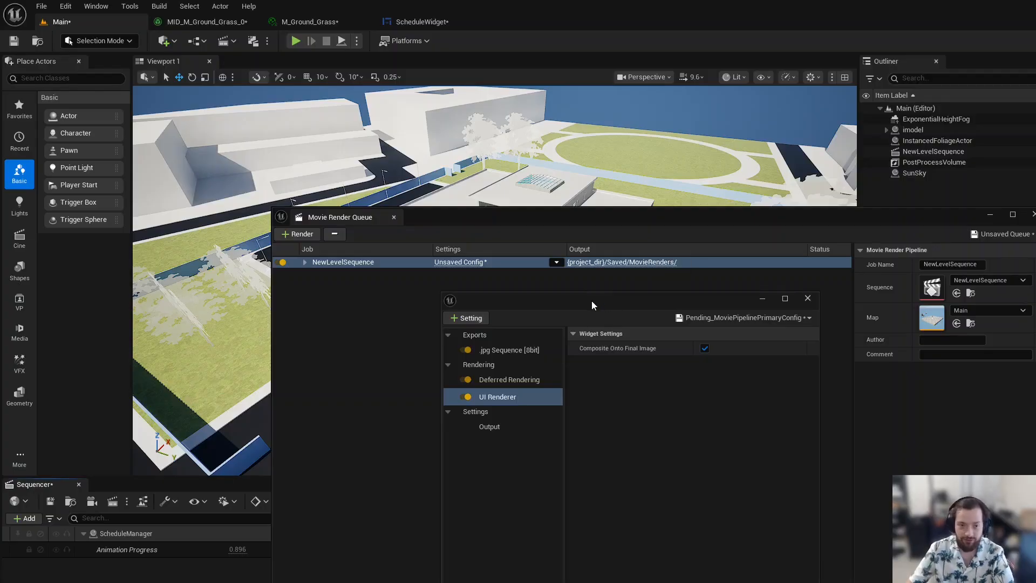
{"action": "left_click_drag", "start_coordinate": [593, 305], "coordinate": [564, 185]}
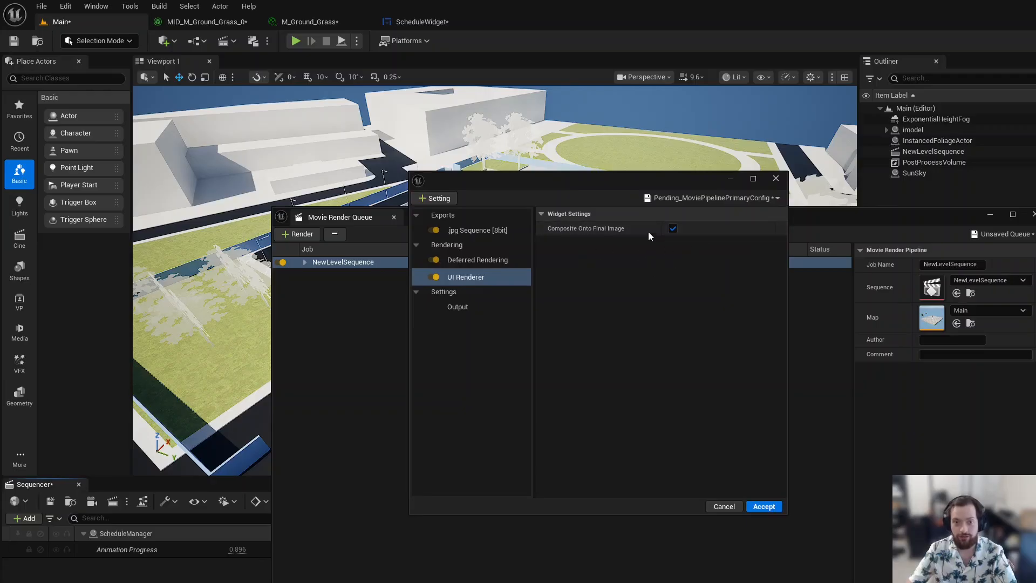
{"action": "mouse_move", "coordinate": [655, 187]}
{"action": "left_mouse_down"}
{"action": "mouse_move", "coordinate": [665, 259]}
{"action": "mouse_move", "coordinate": [665, 190]}
{"action": "left_mouse_up"}
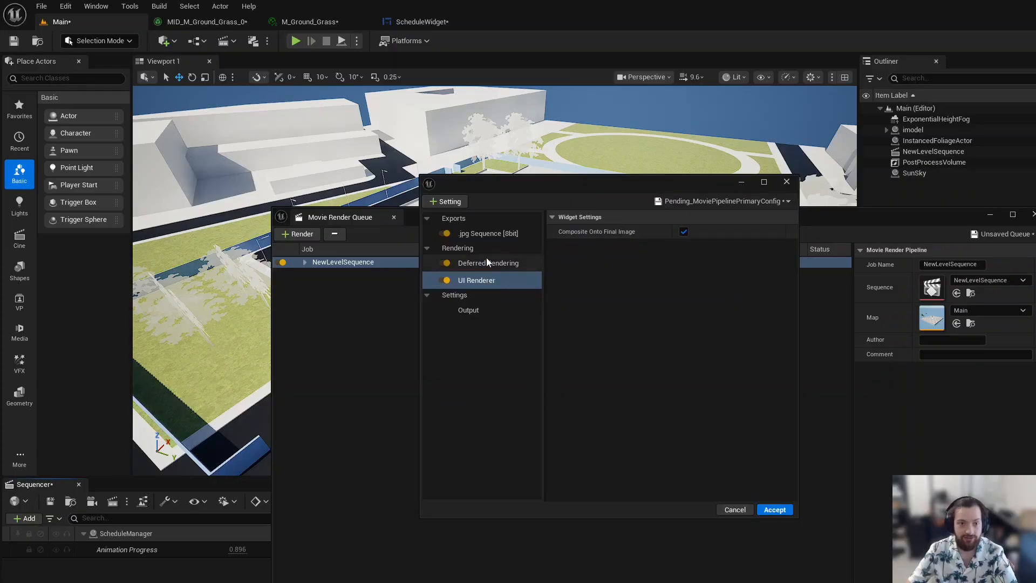
- Set the Output Frame Step to 20 in the Output settings and look over the remaining output options
{"action": "left_click", "coordinate": [466, 311]}
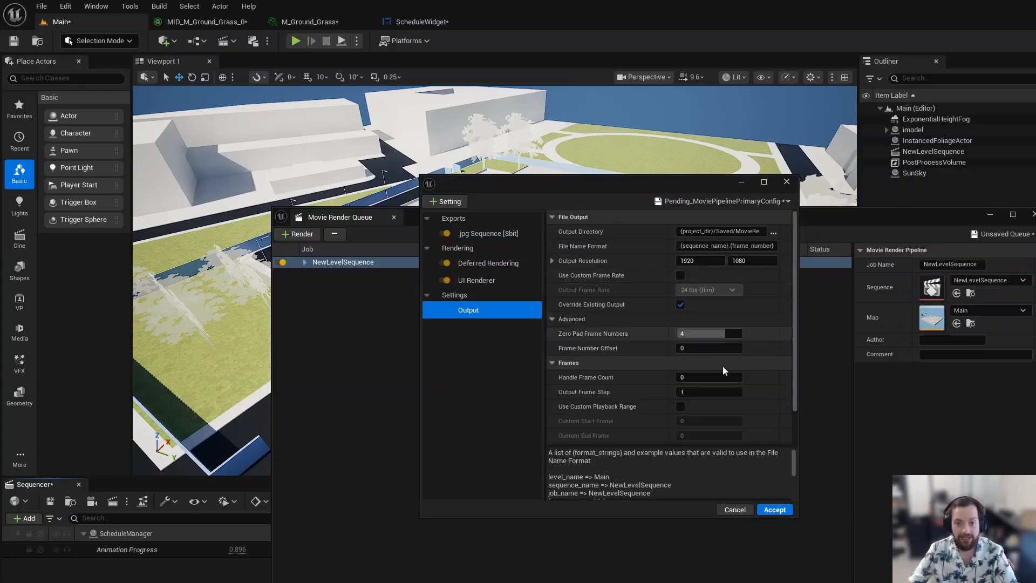
{"action": "scroll", "coordinate": [723, 392], "scroll_direction": "down", "scroll_amount": 1}
{"action": "left_click", "coordinate": [688, 356]}
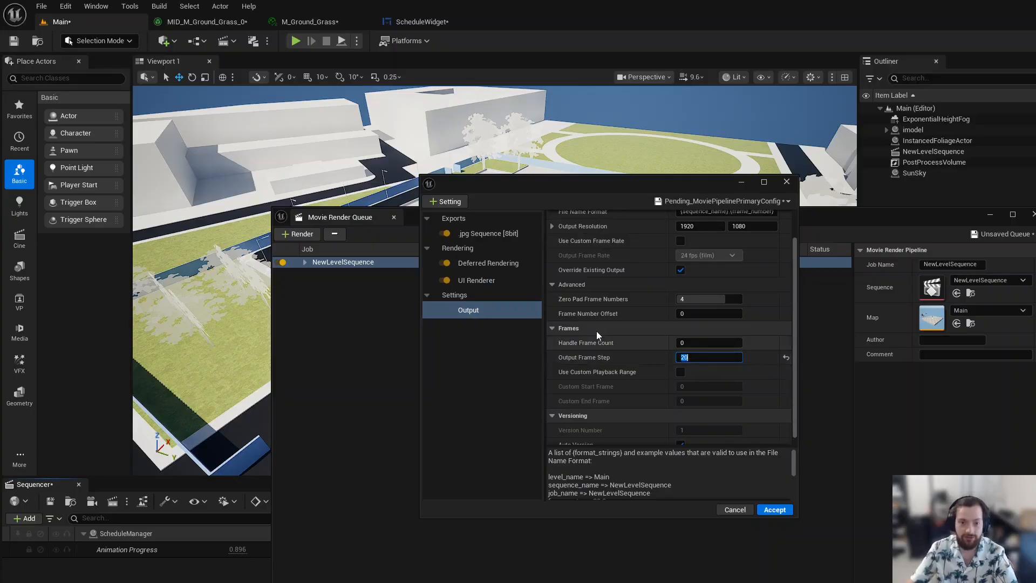
{"action": "scroll", "coordinate": [647, 302], "scroll_direction": "up", "scroll_amount": 2}
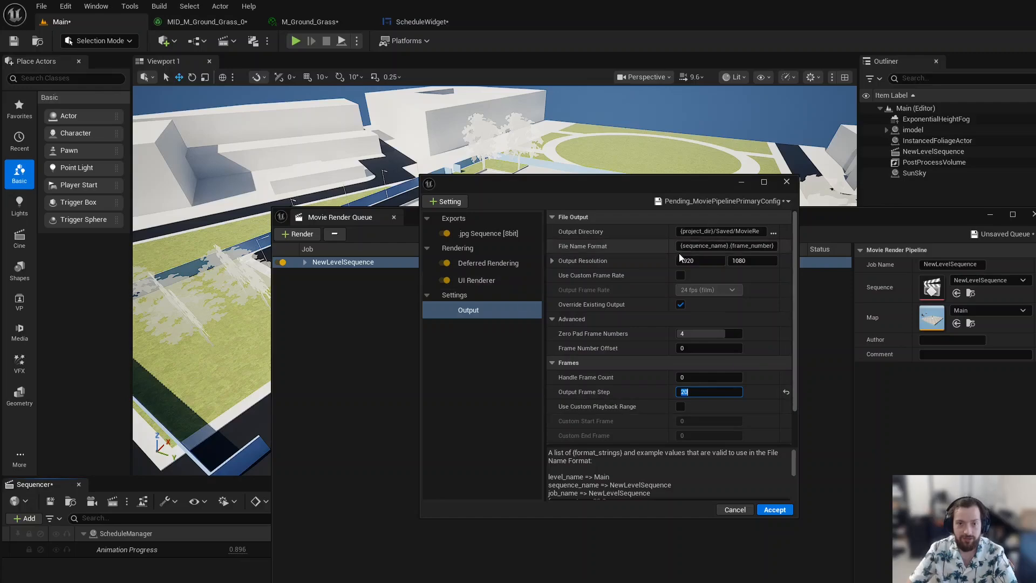
{"action": "scroll", "coordinate": [651, 392], "scroll_direction": "down", "scroll_amount": 2}
{"action": "scroll", "coordinate": [645, 378], "scroll_direction": "up", "scroll_amount": 2}
{"action": "scroll", "coordinate": [636, 365], "scroll_direction": "down", "scroll_amount": 2}
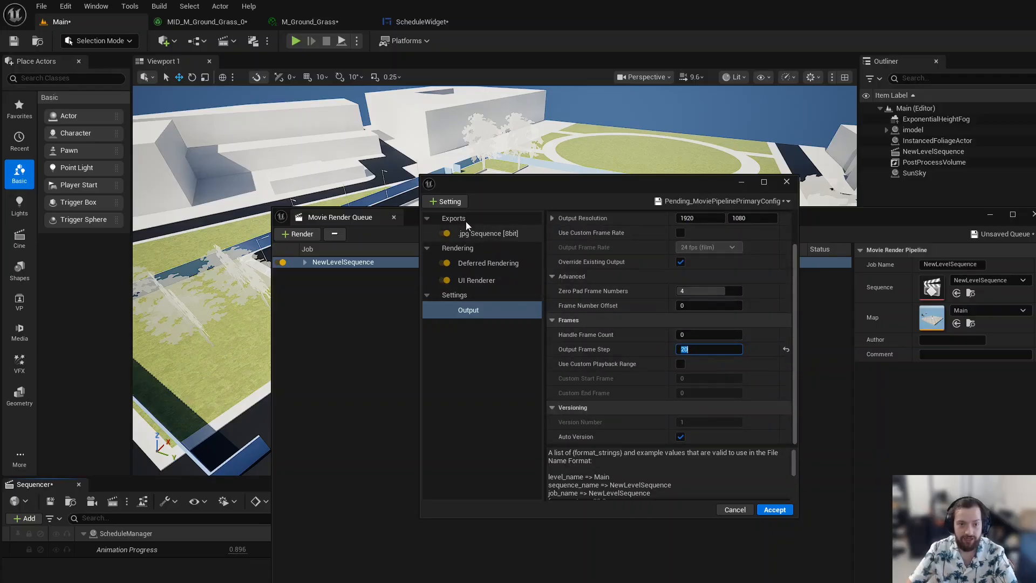
- Review the available render settings and the UI Renderer options, and accept the render configuration
{"action": "left_click", "coordinate": [447, 202]}
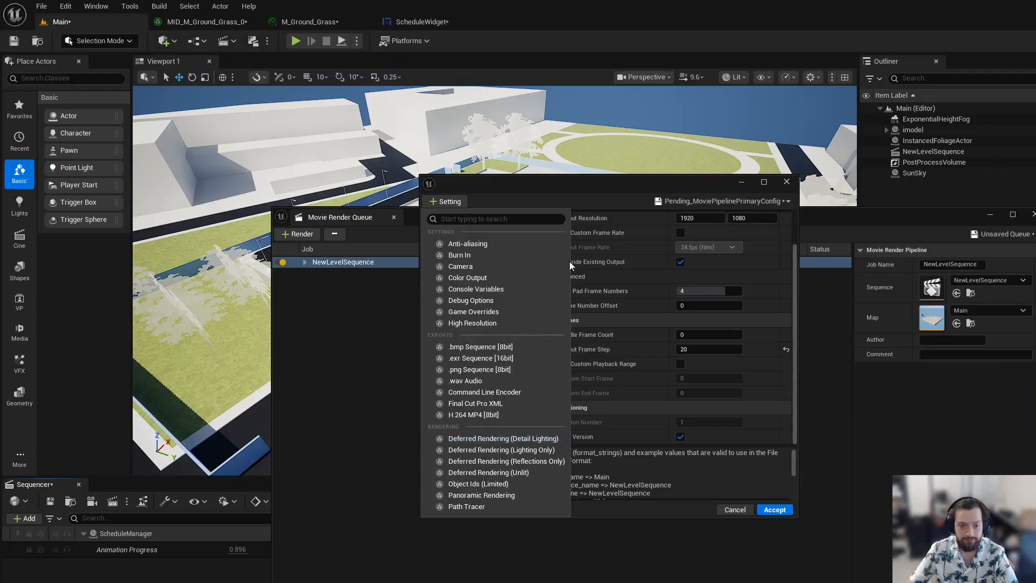
{"action": "left_click", "coordinate": [604, 196]}
{"action": "left_click", "coordinate": [486, 263]}
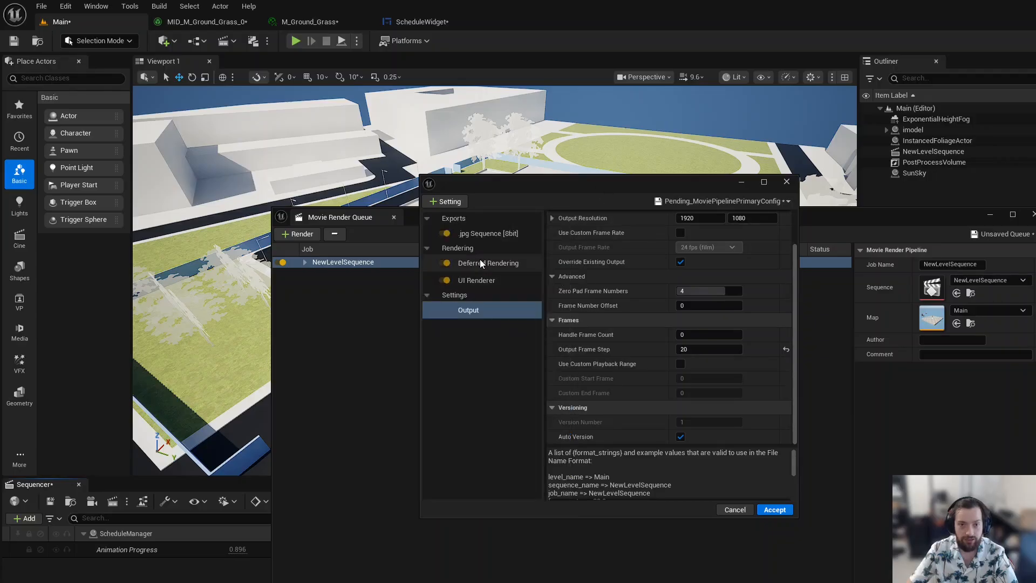
{"action": "left_click", "coordinate": [479, 285]}
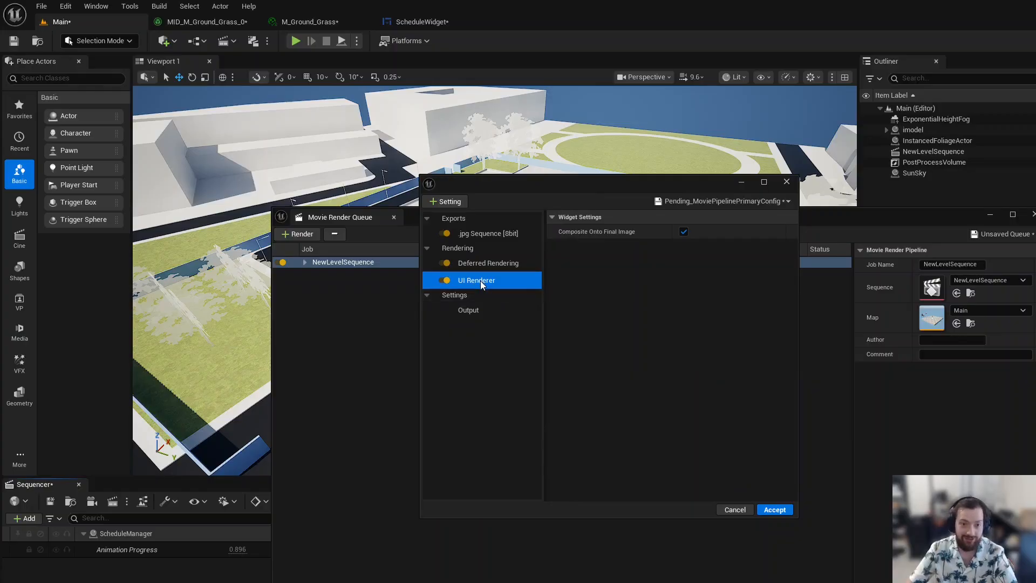
{"action": "left_click_drag", "start_coordinate": [558, 185], "coordinate": [577, 265]}
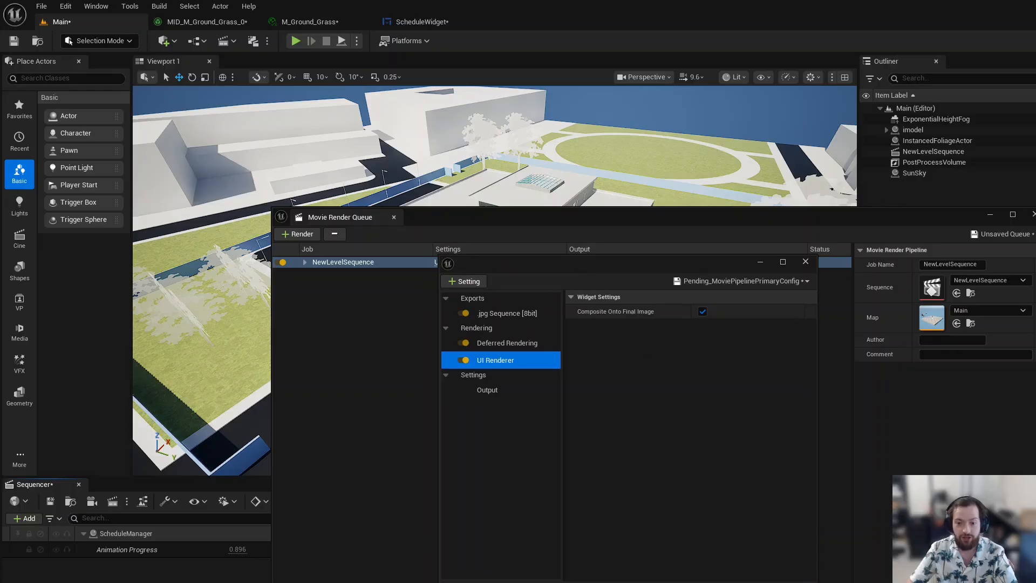
{"action": "left_click", "coordinate": [763, 582]}
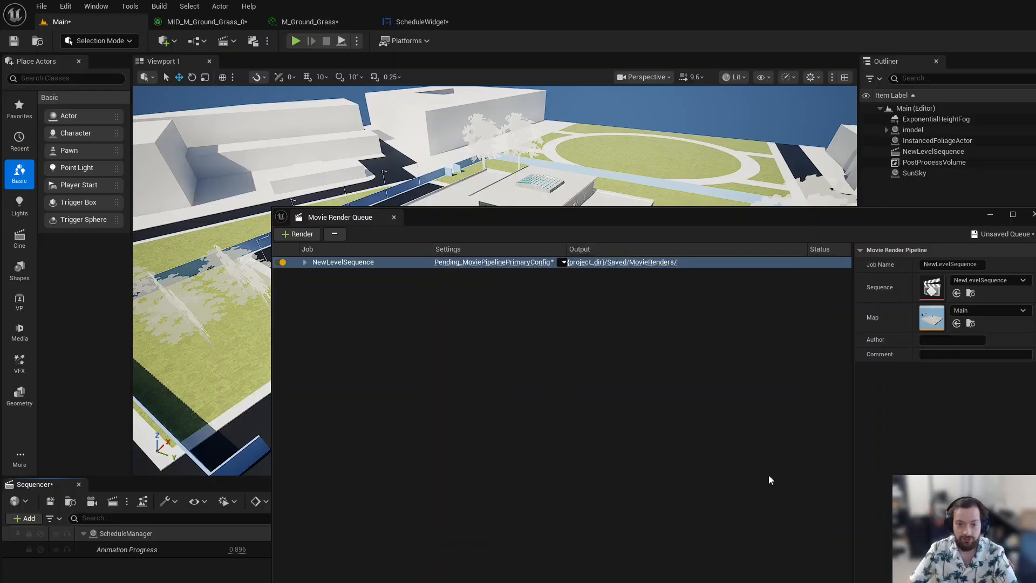
- Reopen the NewLevelSequence job's render configuration and save its current settings to the preset
{"action": "left_click", "coordinate": [543, 266]}
{"action": "left_click", "coordinate": [804, 230]}
{"action": "left_click", "coordinate": [802, 262]}
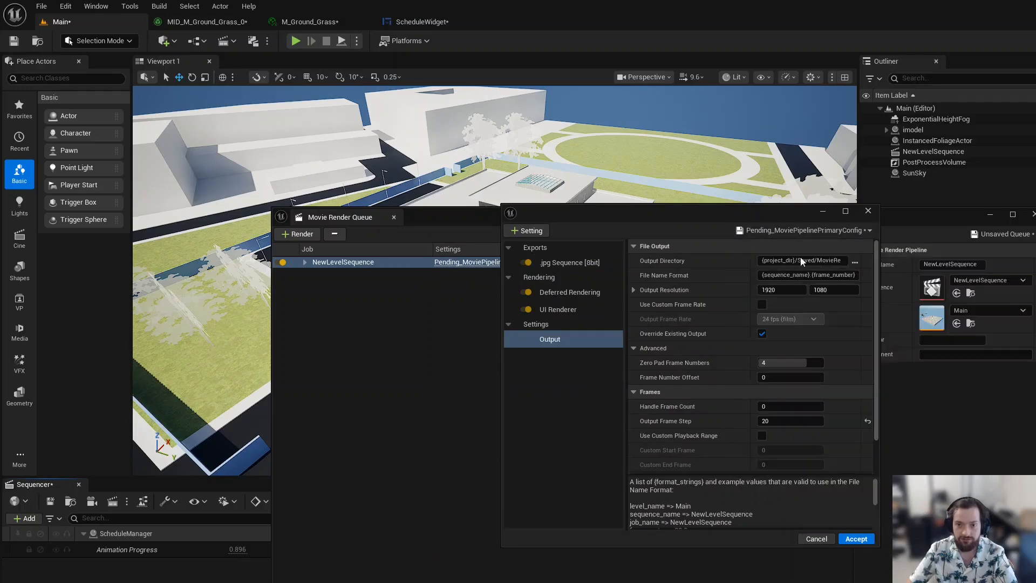
- Review the UI Renderer and Output settings, then add Game Overrides to the configuration with Game Mode Override set to MyGameMode
{"action": "left_click", "coordinate": [558, 310]}
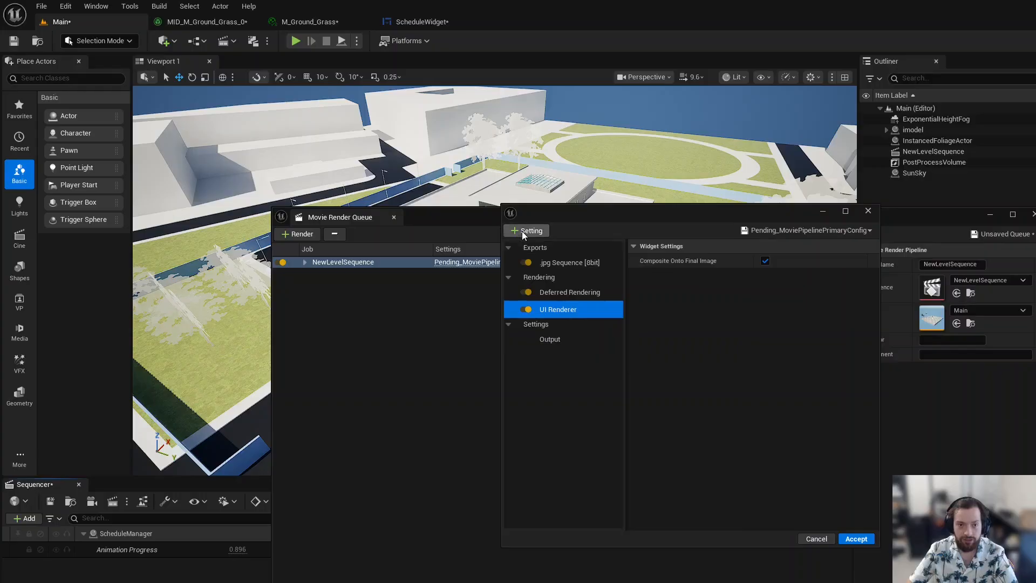
{"action": "left_click", "coordinate": [550, 339]}
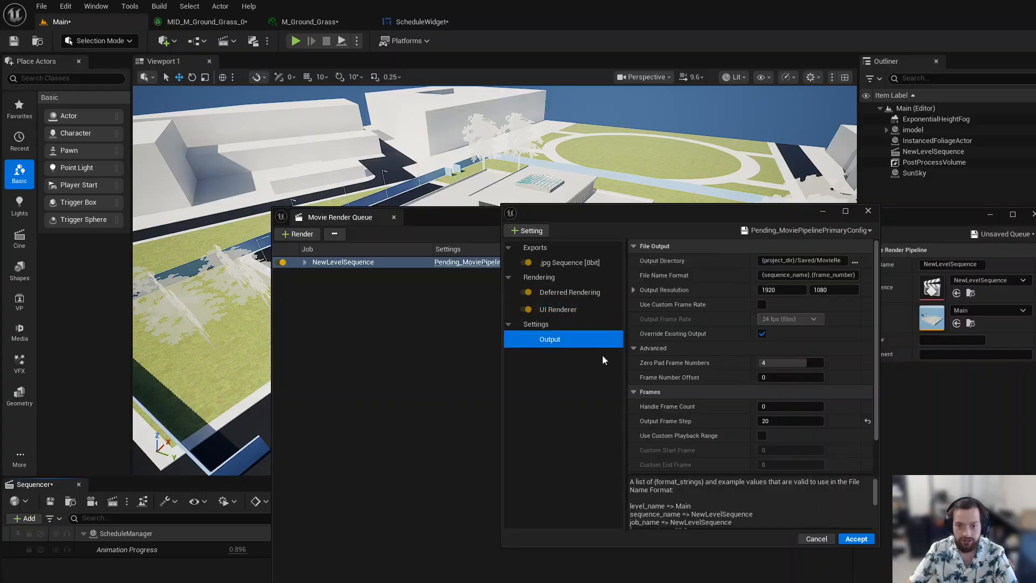
{"action": "left_click", "coordinate": [526, 232]}
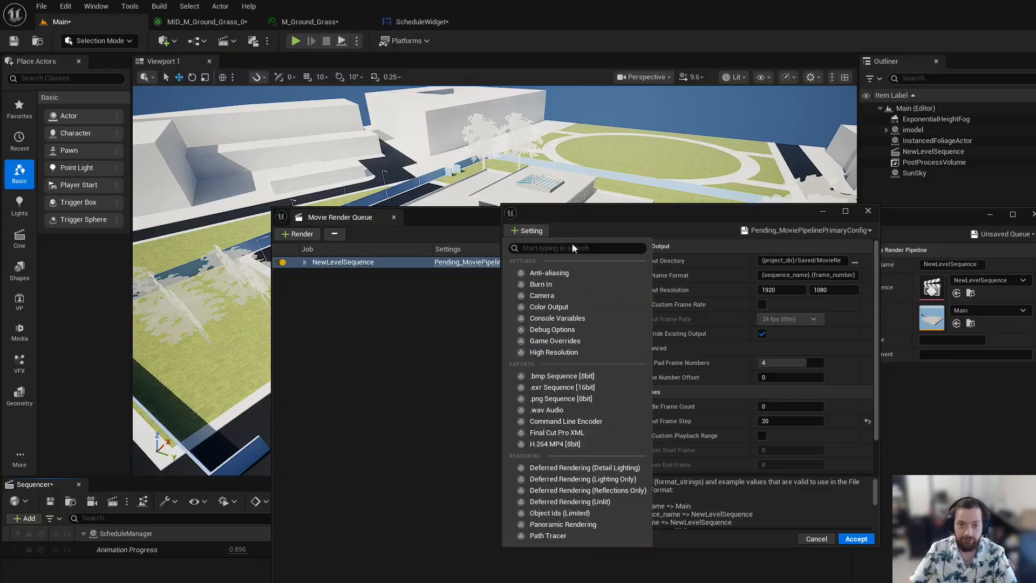
{"action": "left_click", "coordinate": [642, 230]}
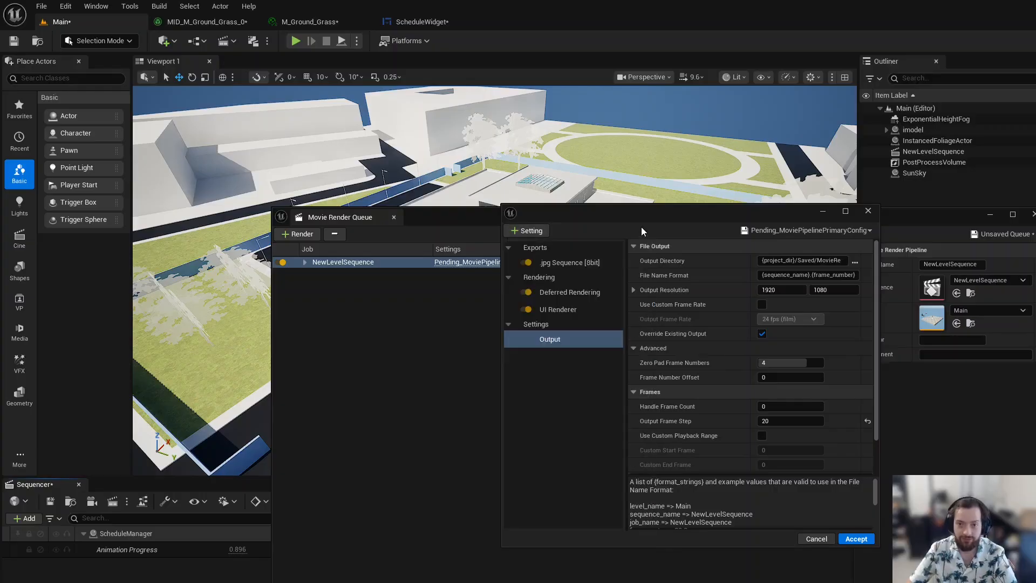
{"action": "left_click", "coordinate": [539, 232]}
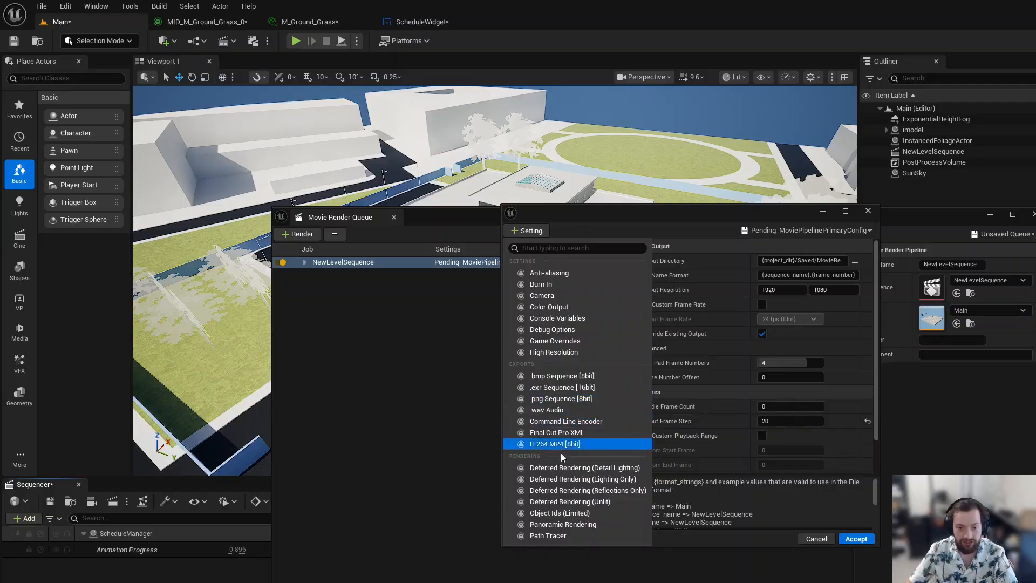
{"action": "left_click", "coordinate": [576, 341]}
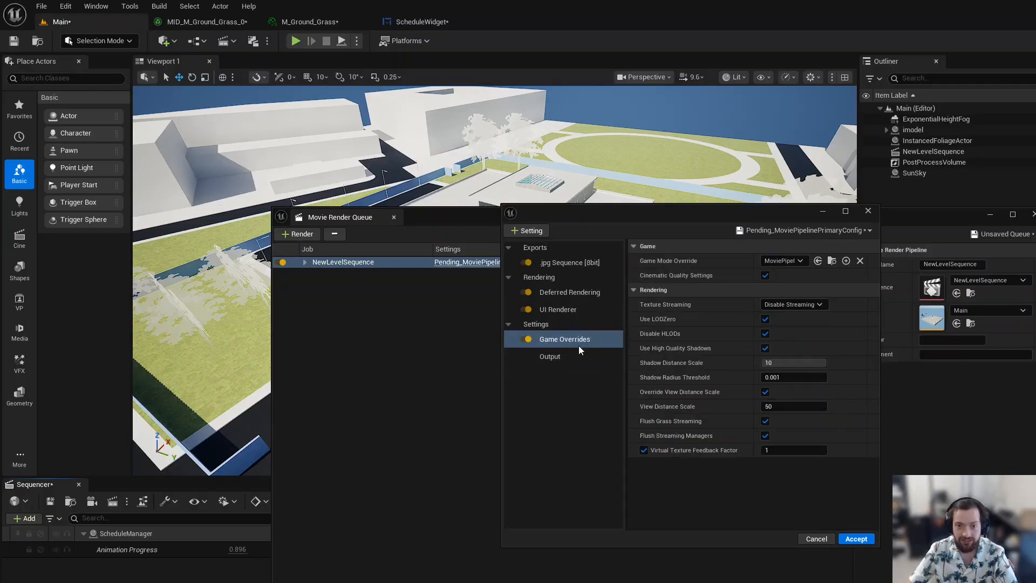
{"action": "left_click", "coordinate": [785, 260]}
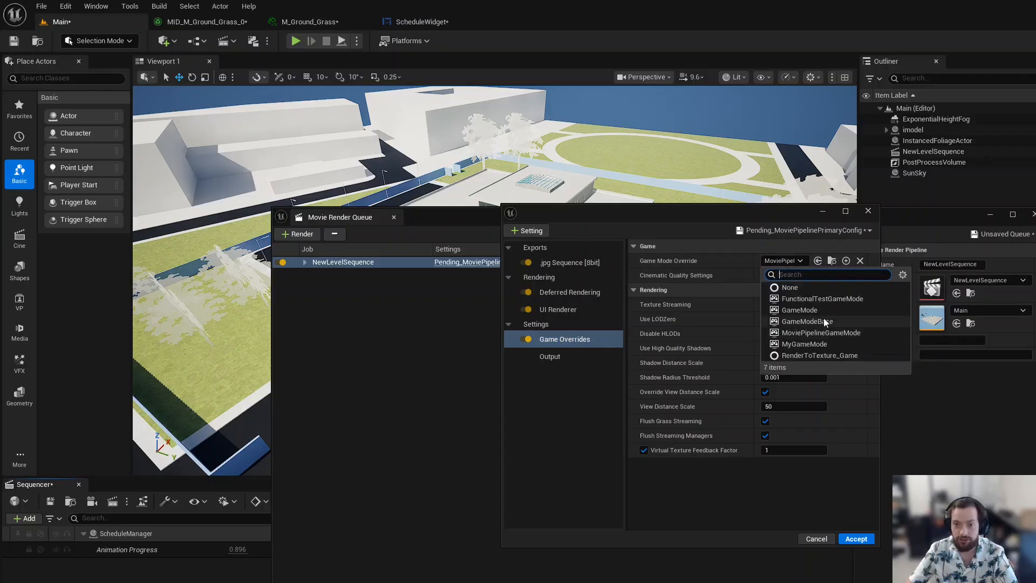
{"action": "left_click", "coordinate": [804, 343]}
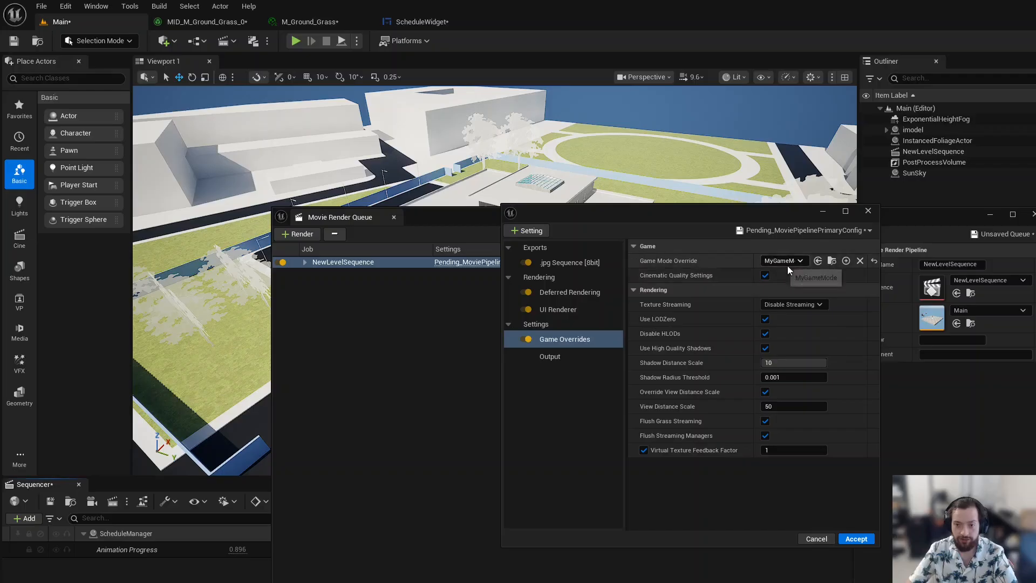
- Save the updated render configuration to its preset and close the configuration and the Movie Render Queue
{"action": "left_click", "coordinate": [816, 230]}
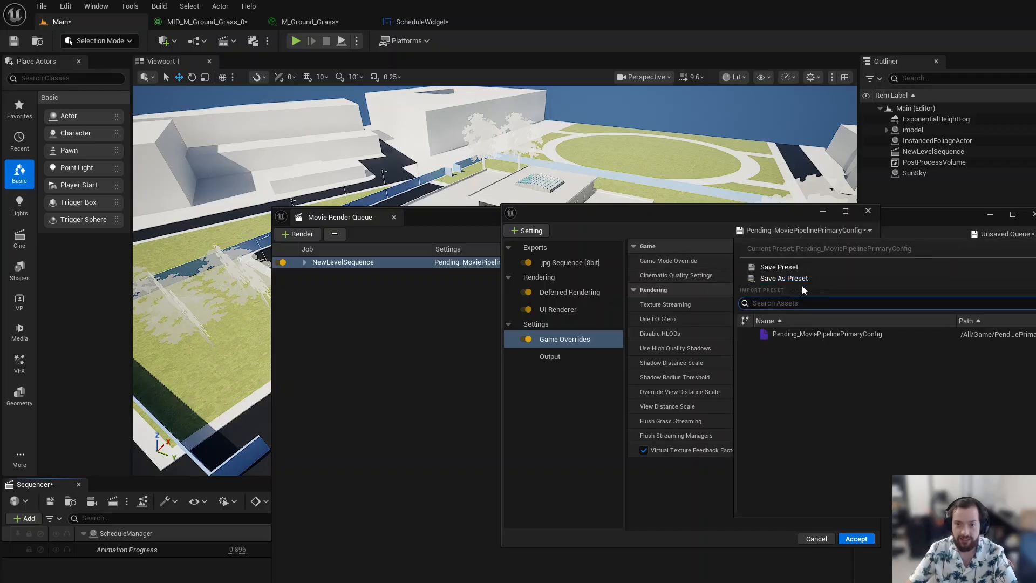
{"action": "left_click", "coordinate": [783, 267]}
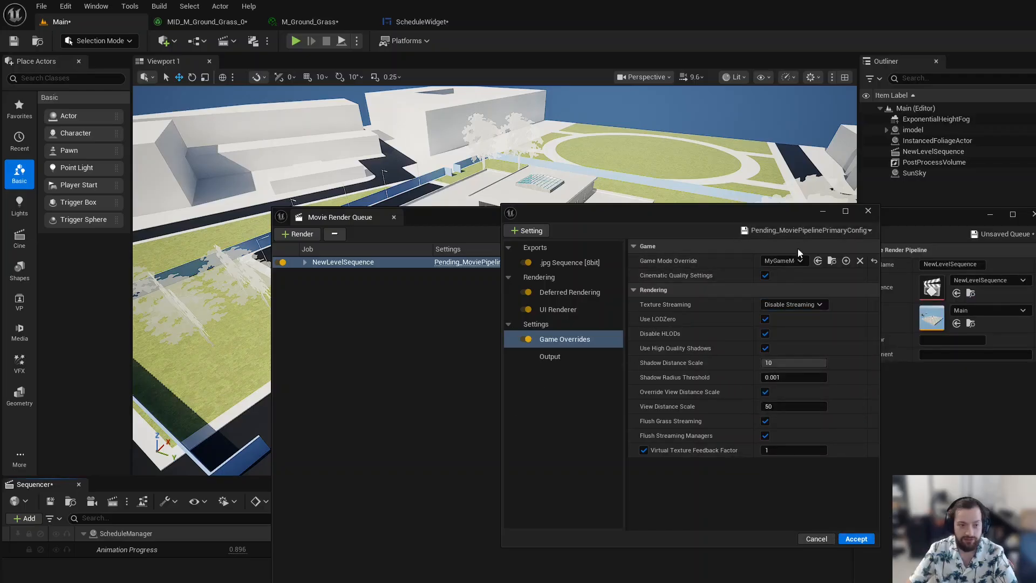
{"action": "left_click", "coordinate": [811, 541]}
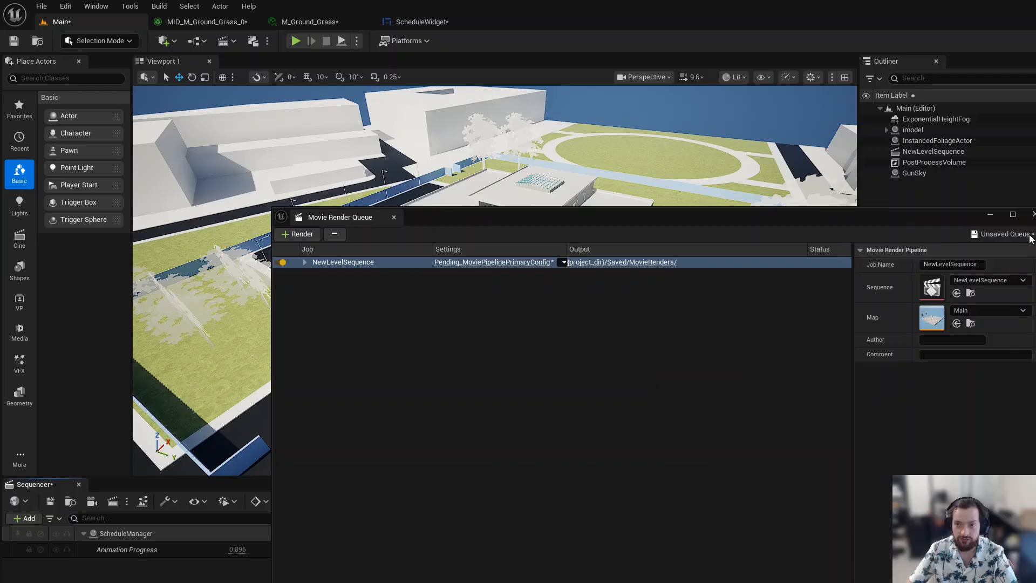
{"action": "left_click", "coordinate": [1032, 213]}
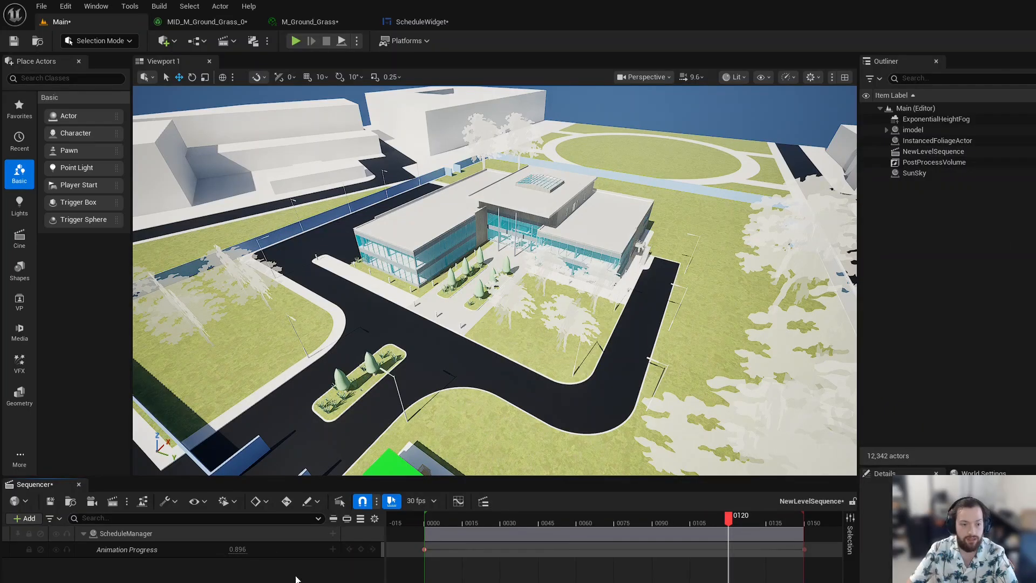
- Move the sequence to frame 54, add a new cine camera to it, and frame the whole construction site in its view
{"action": "left_click_drag", "start_coordinate": [655, 518], "coordinate": [561, 521]}
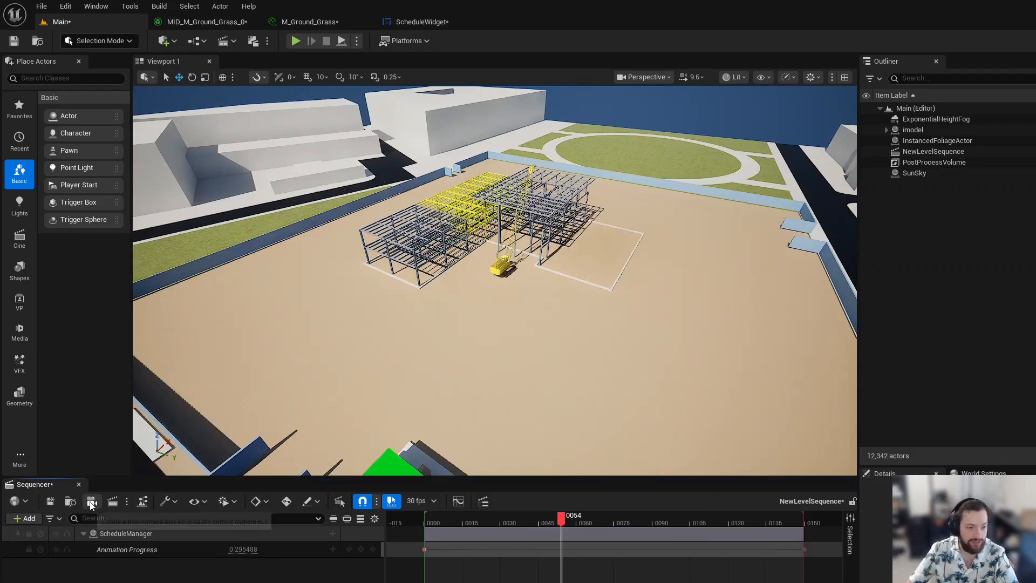
{"action": "right_click_drag", "start_coordinate": [554, 310], "coordinate": [519, 293]}
{"action": "key", "text": "s"}
{"action": "scroll", "coordinate": [555, 278], "scroll_direction": "up", "scroll_amount": 3}
{"action": "key", "text": "a"}
{"action": "key", "text": "w"}
{"action": "key", "text": "s"}
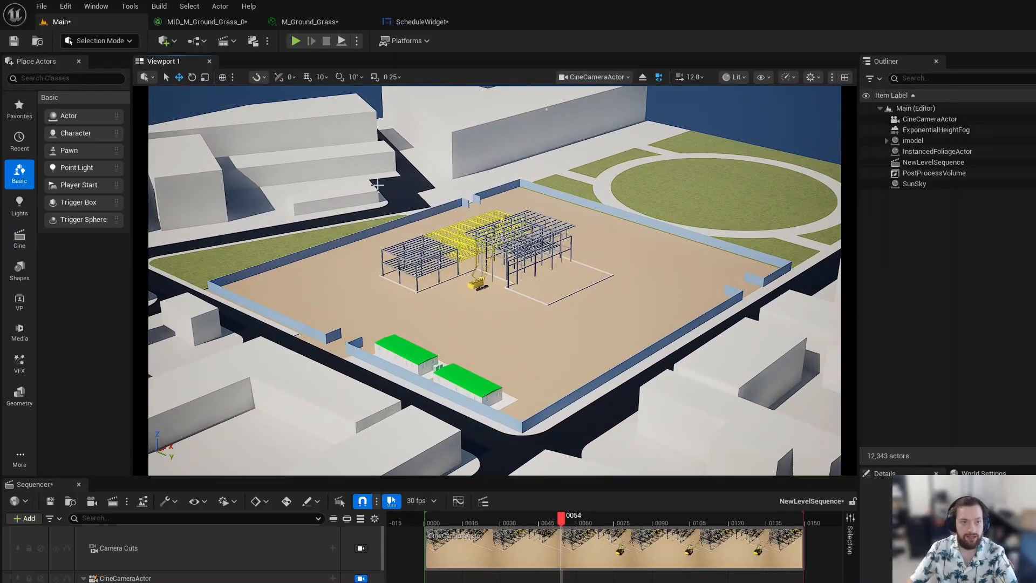
- Look over the site from a free perspective view while scrubbing the sequence back to frame 27
{"action": "left_click", "coordinate": [643, 78]}
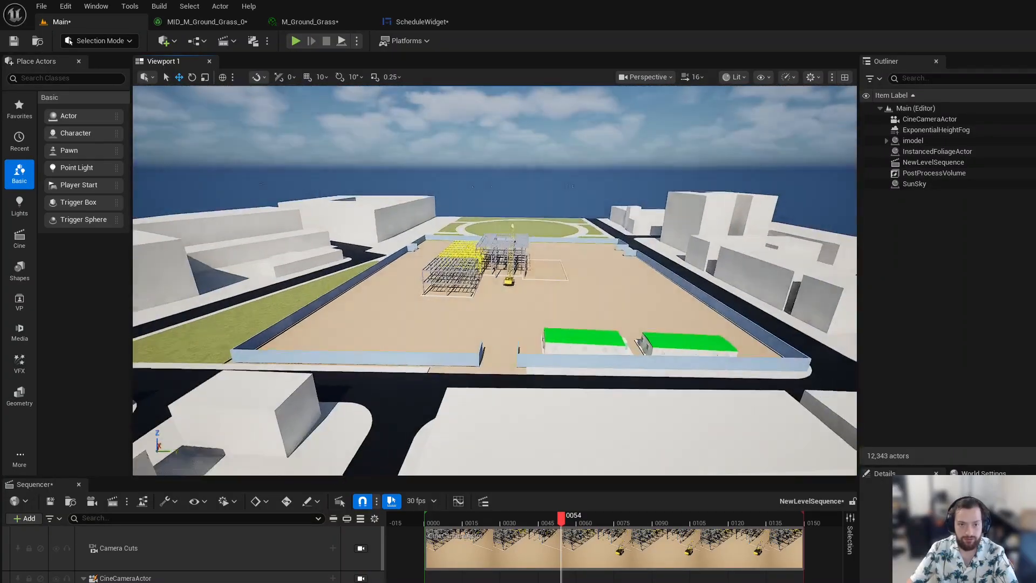
{"action": "key", "text": "w"}
{"action": "right_click_drag", "start_coordinate": [494, 280], "coordinate": [457, 302]}
{"action": "key", "text": "d"}
{"action": "key", "text": "s"}
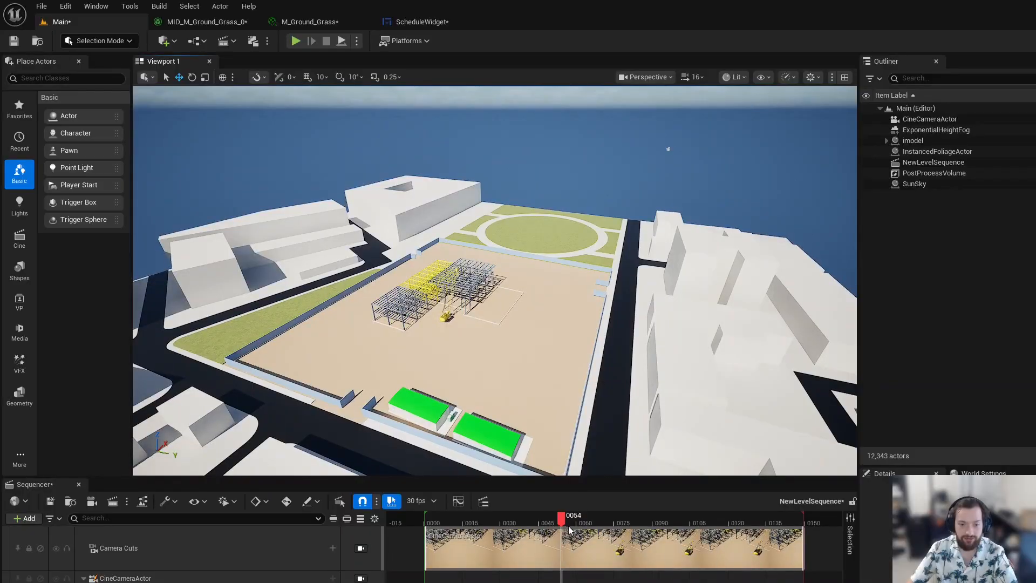
{"action": "left_click_drag", "start_coordinate": [561, 517], "coordinate": [520, 518]}
{"action": "left_click_drag", "start_coordinate": [608, 524], "coordinate": [492, 519]}
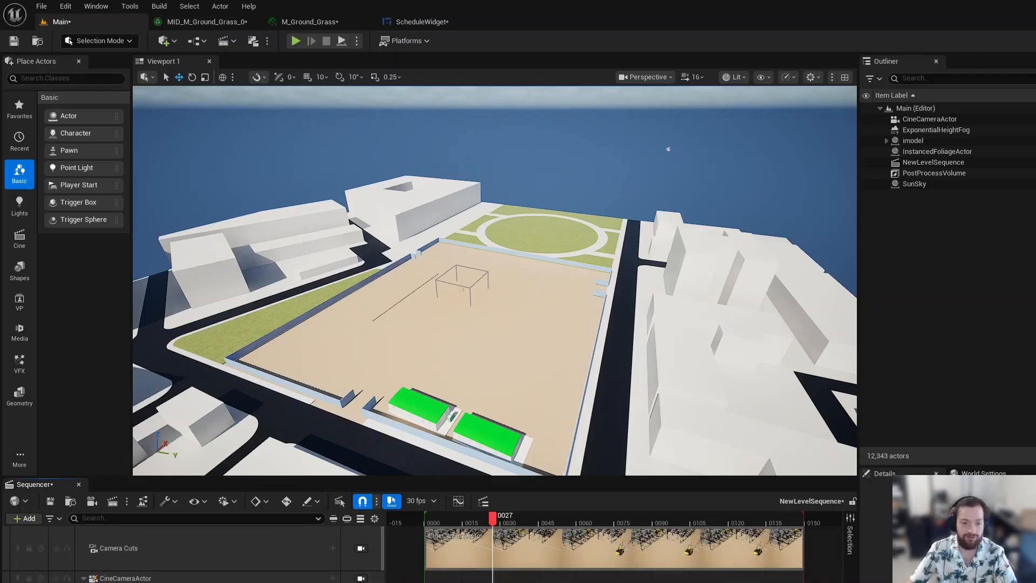
- Select the CineCameraActor in the sequence and pull the perspective view back far enough to see the camera itself beside the city
{"action": "right_click_drag", "start_coordinate": [495, 324], "coordinate": [477, 328]}
{"action": "left_click", "coordinate": [125, 578]}
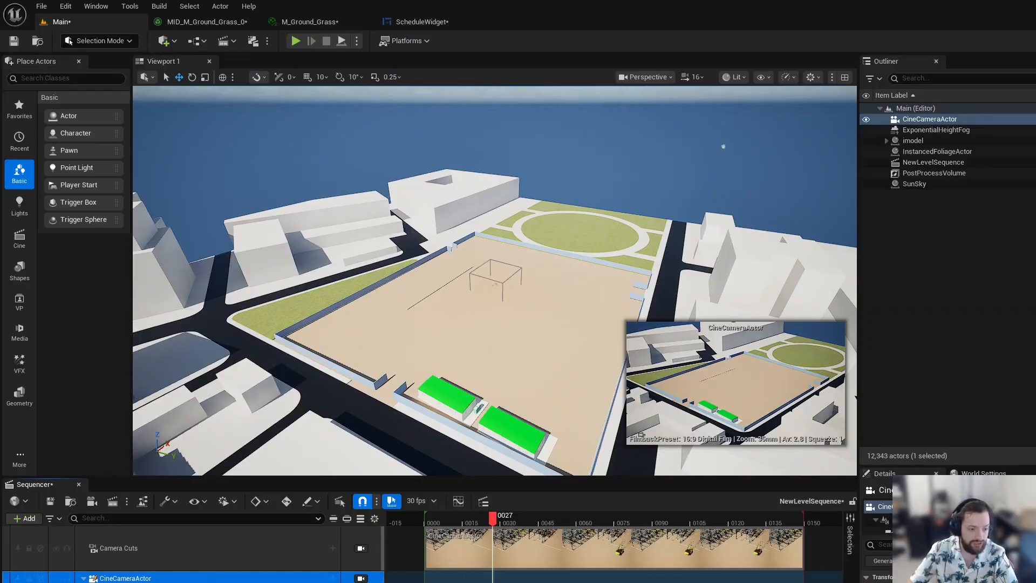
{"action": "left_click", "coordinate": [125, 582]}
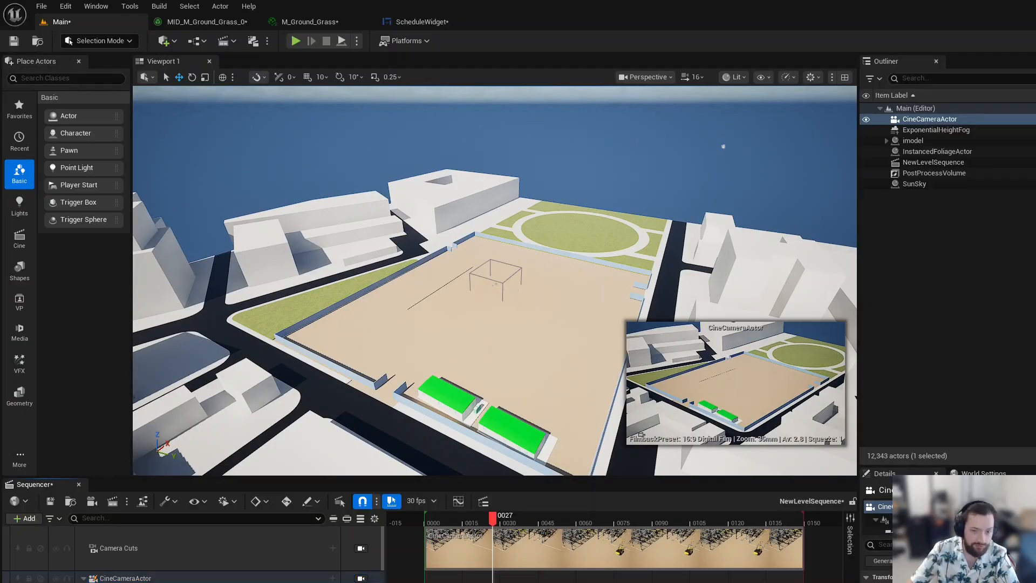
{"action": "key", "text": "s"}
{"action": "right_click_drag", "start_coordinate": [494, 323], "coordinate": [539, 342]}
{"action": "key", "text": "w"}
{"action": "key", "text": "s"}
{"action": "key", "text": "a"}
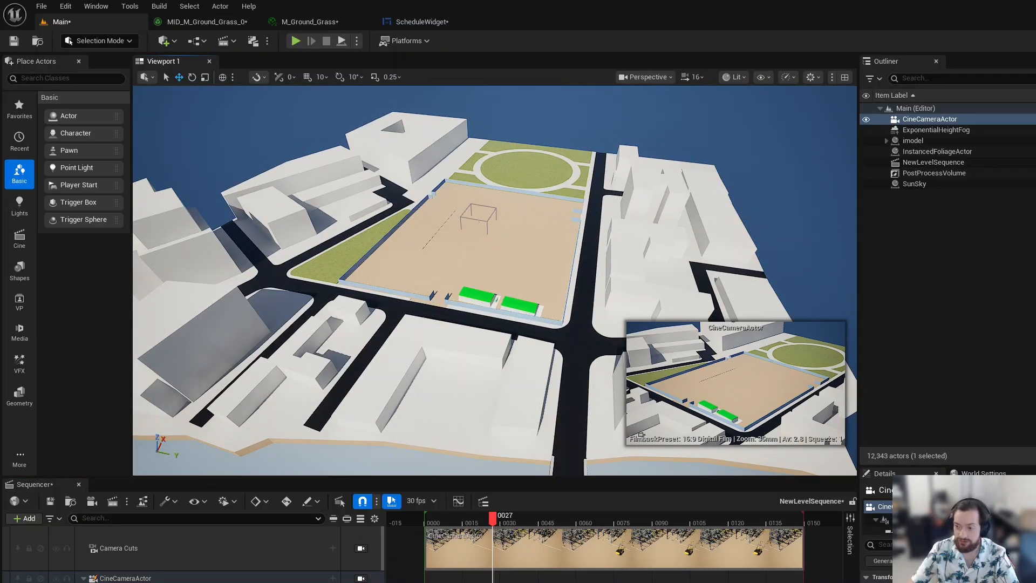
{"action": "key", "text": "s"}
{"action": "key", "text": "a"}
{"action": "right_click_drag", "start_coordinate": [518, 282], "coordinate": [556, 275]}
{"action": "key", "text": "s"}
{"action": "key", "text": "w"}
{"action": "key", "text": "a"}
{"action": "scroll", "coordinate": [574, 279], "scroll_direction": "down", "scroll_amount": 2}
{"action": "key", "text": "w"}
{"action": "key", "text": "s"}
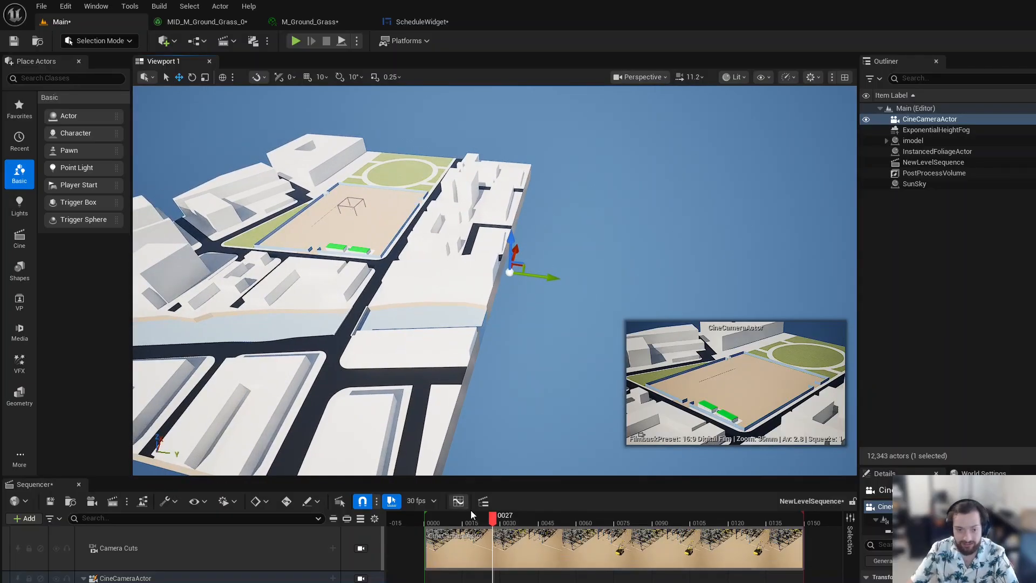
- Pilot the CineCameraActor at frame 0 and set its opening view over the empty construction site
{"action": "left_click_drag", "start_coordinate": [488, 515], "coordinate": [423, 522]}
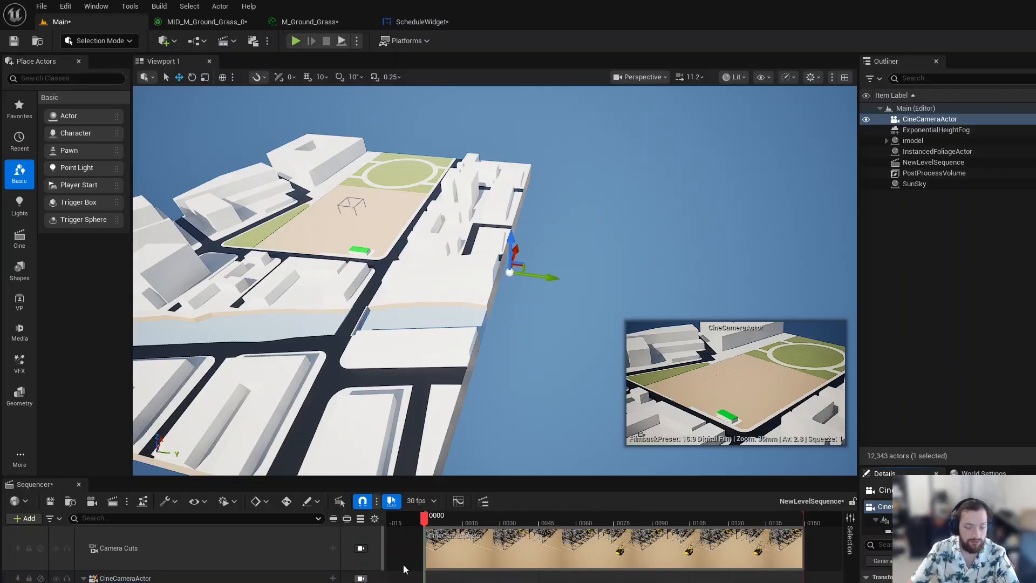
{"action": "right_click", "coordinate": [926, 120]}
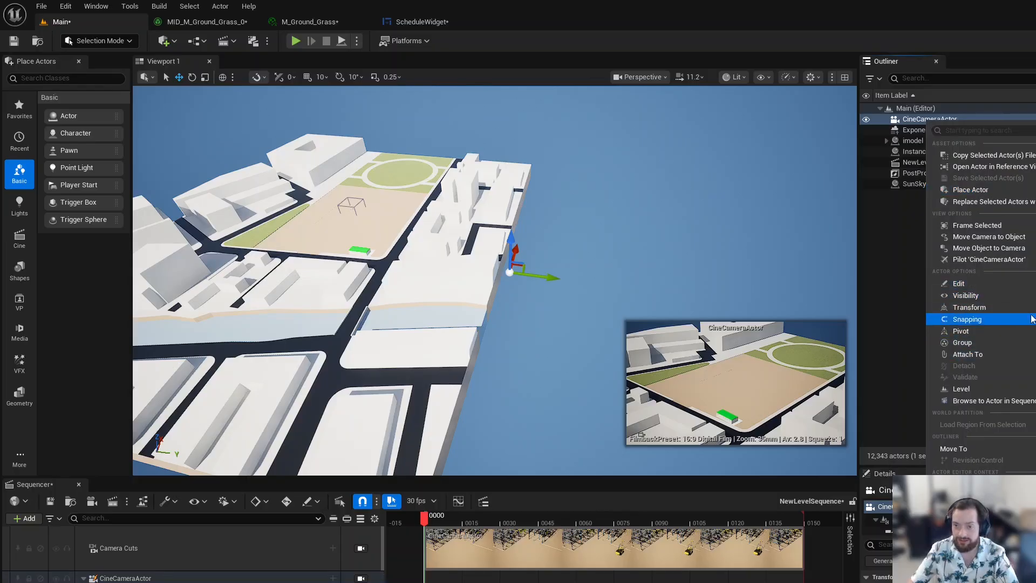
{"action": "left_click", "coordinate": [989, 259]}
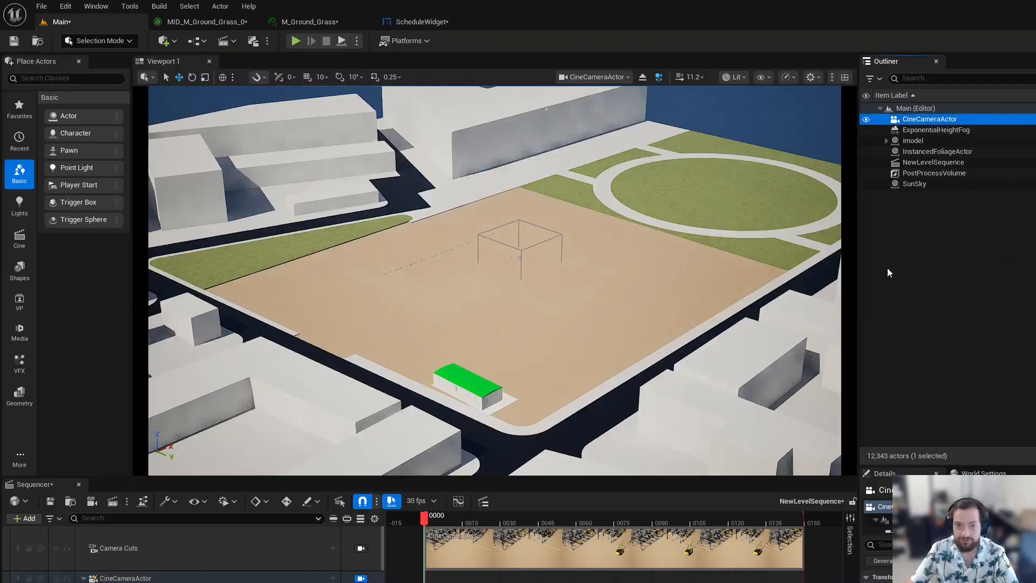
{"action": "right_click_drag", "start_coordinate": [495, 280], "coordinate": [460, 273]}
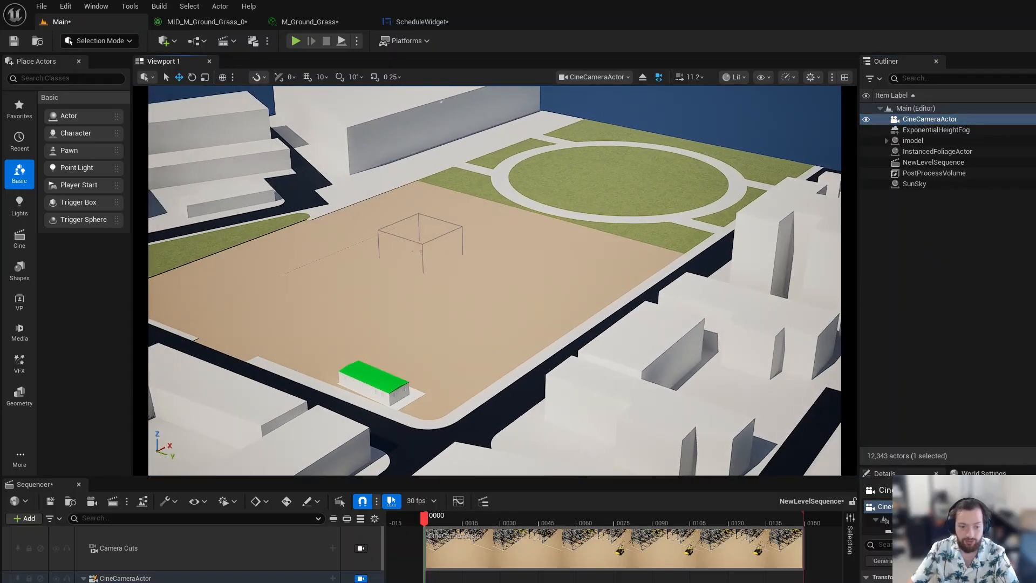
{"action": "mouse_move", "coordinate": [425, 522]}
{"action": "left_mouse_down"}
{"action": "mouse_move", "coordinate": [589, 522]}
{"action": "mouse_move", "coordinate": [419, 523]}
{"action": "mouse_move", "coordinate": [426, 527]}
{"action": "left_mouse_up"}
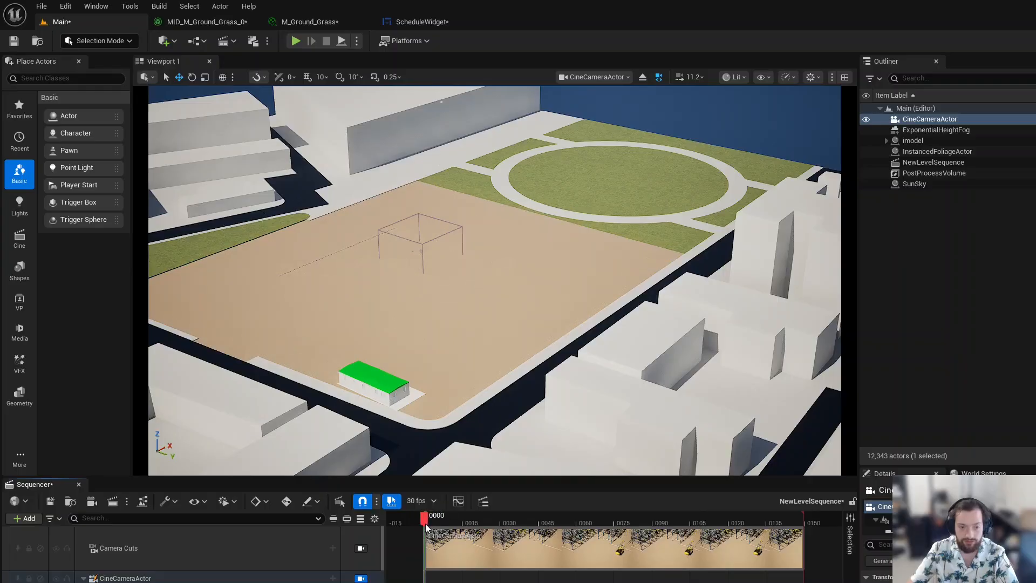
{"action": "right_click_drag", "start_coordinate": [495, 280], "coordinate": [471, 280]}
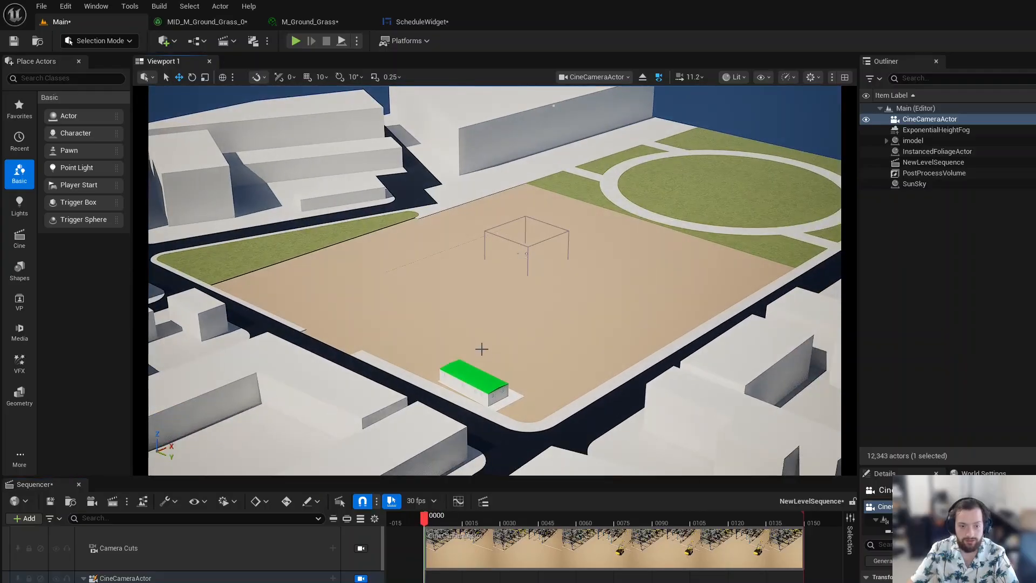
{"action": "mouse_move", "coordinate": [423, 522]}
{"action": "left_mouse_down"}
{"action": "mouse_move", "coordinate": [467, 524]}
{"action": "mouse_move", "coordinate": [423, 526]}
{"action": "left_mouse_up"}
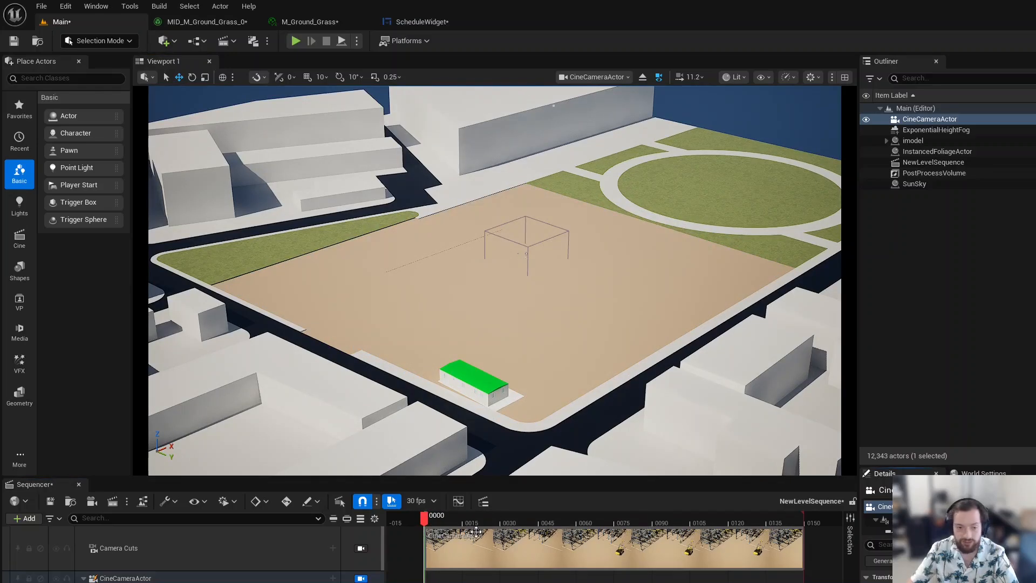
- Move the sequence to frame 149 and set the camera's closing view on the finished building from another side of the site
{"action": "left_click_drag", "start_coordinate": [424, 522], "coordinate": [803, 526]}
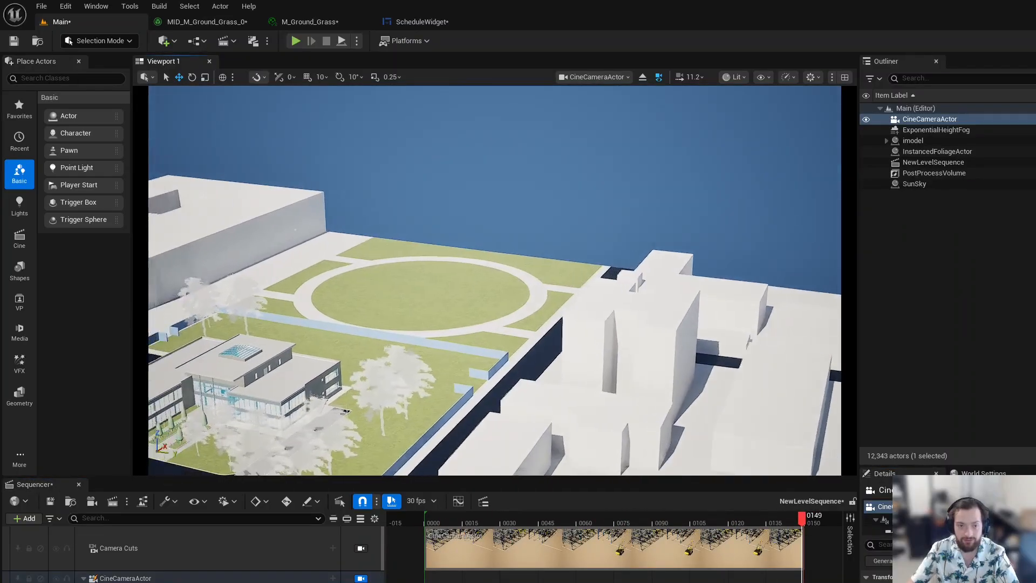
{"action": "right_click_drag", "start_coordinate": [494, 280], "coordinate": [470, 257]}
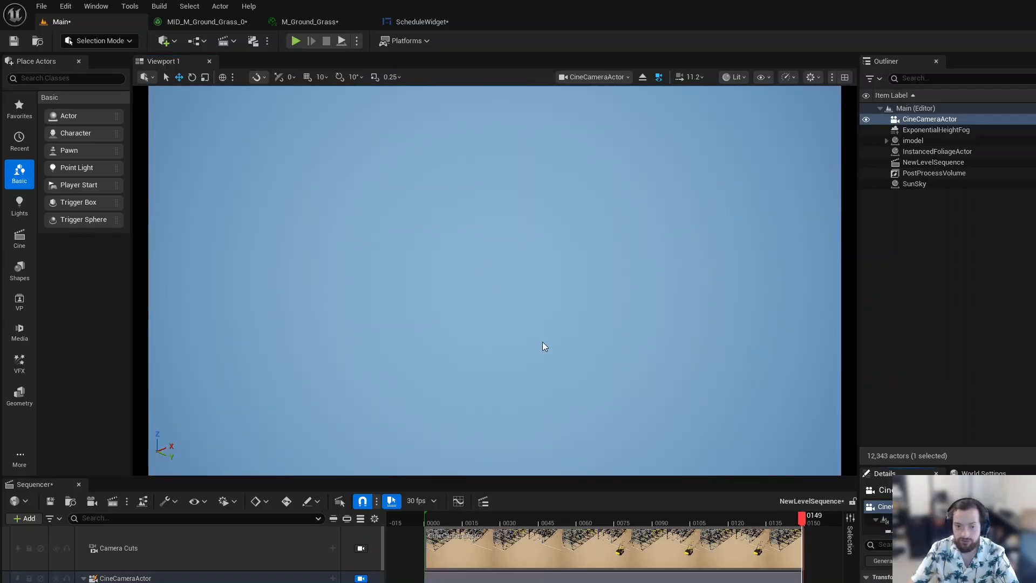
{"action": "left_click_drag", "start_coordinate": [754, 522], "coordinate": [806, 564]}
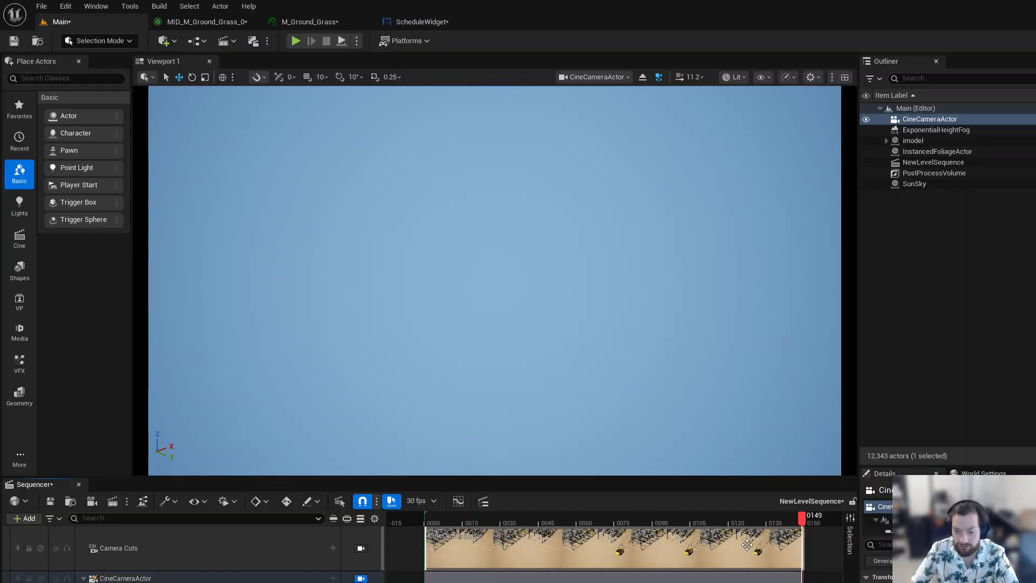
{"action": "right_click_drag", "start_coordinate": [523, 233], "coordinate": [718, 219]}
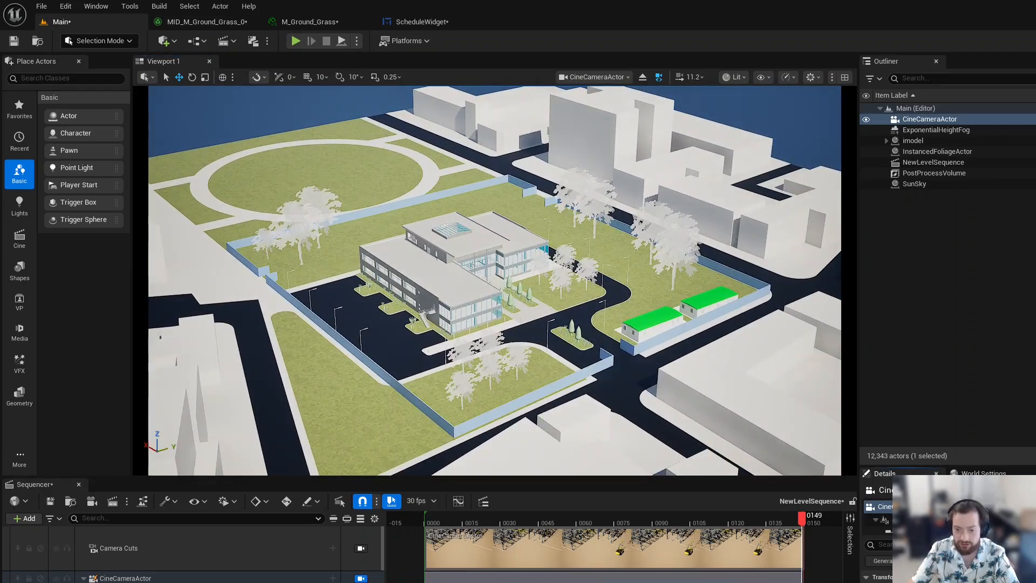
- Scrub back through the camera move to frame 2 to check it, and reopen the Movie Render Queue
{"action": "left_click_drag", "start_coordinate": [801, 519], "coordinate": [754, 519]}
{"action": "left_click_drag", "start_coordinate": [626, 527], "coordinate": [432, 533]}
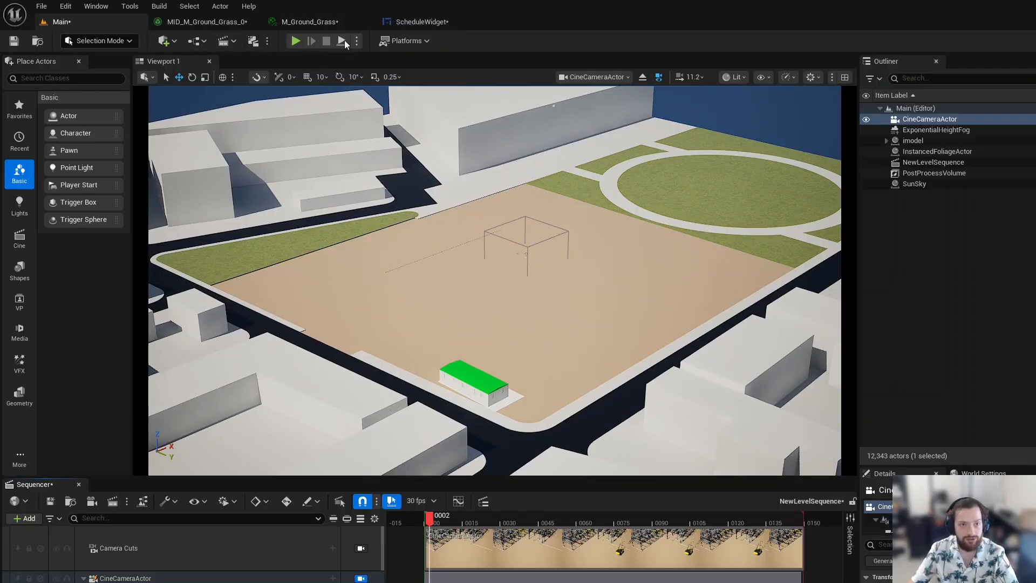
{"action": "left_click", "coordinate": [111, 502]}
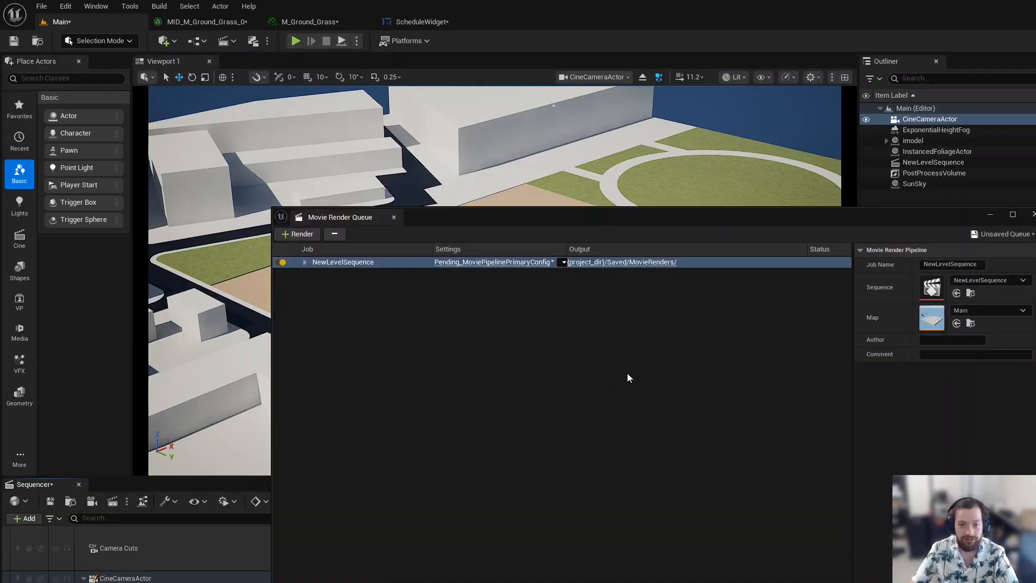
- Check the output settings of the NewLevelSequence job and render the queue locally
{"action": "left_click", "coordinate": [490, 263]}
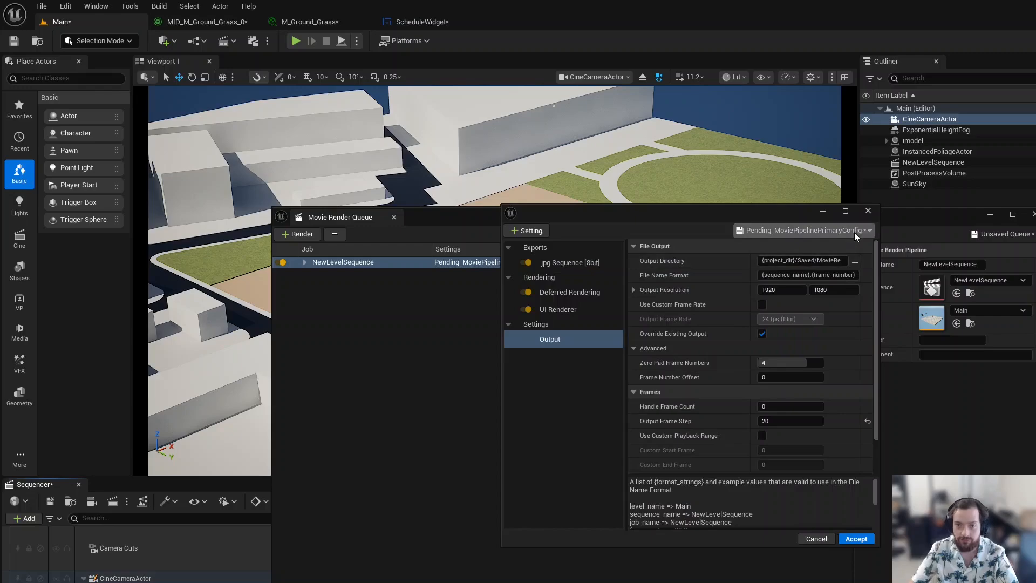
{"action": "left_click", "coordinate": [853, 231]}
{"action": "left_click", "coordinate": [809, 267]}
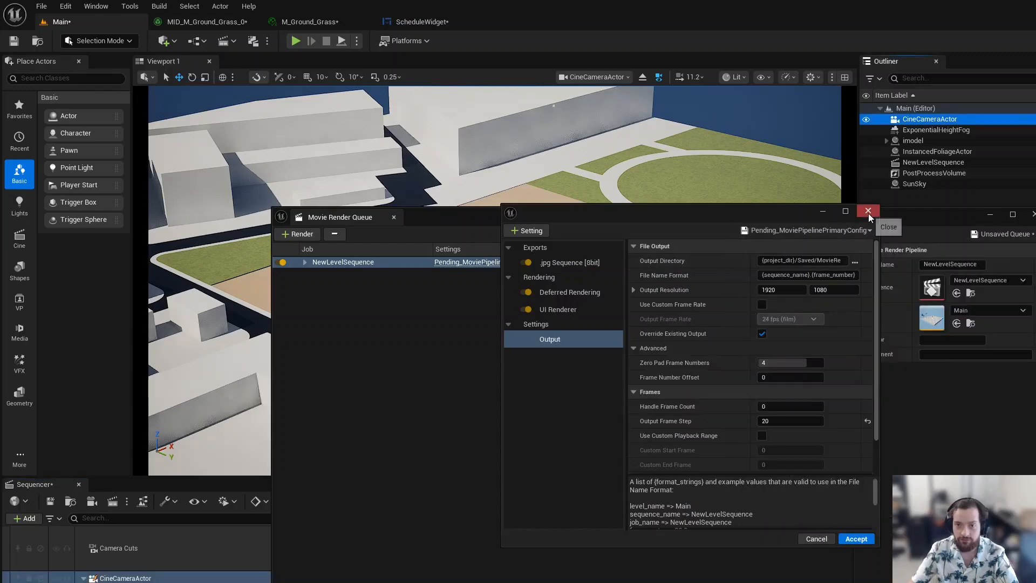
{"action": "left_click", "coordinate": [867, 210]}
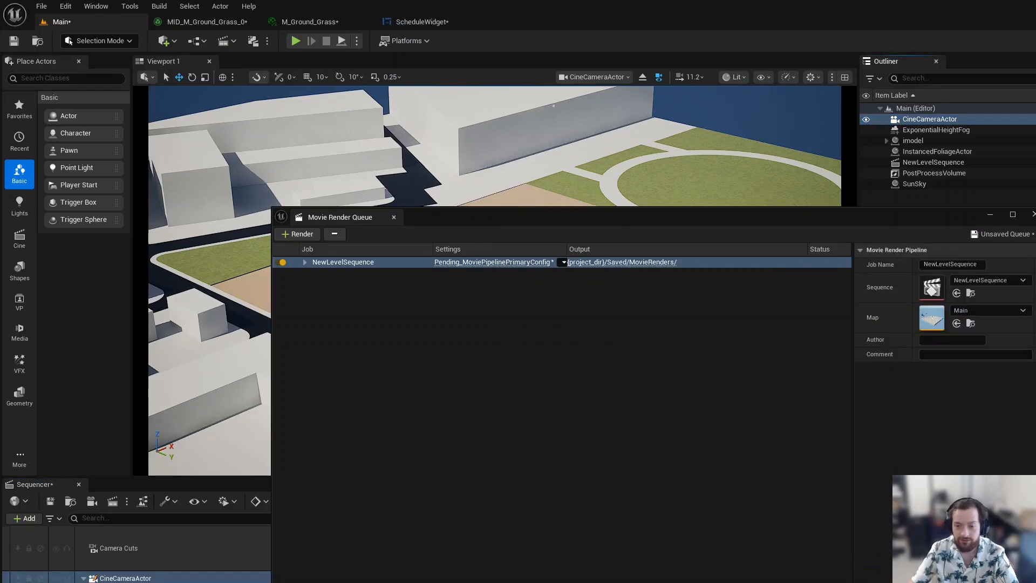
{"action": "left_click", "coordinate": [942, 575]}
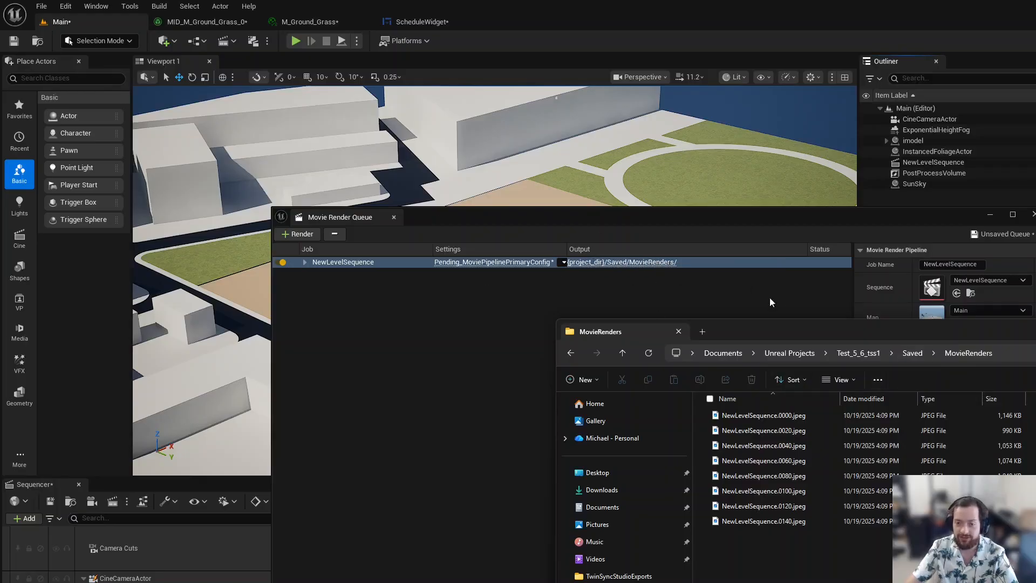
- Inspect the rendered frame NewLevelSequence.0040.jpeg in the MovieRenders folder, and close the image, the folder and the Movie Render Queue
{"action": "double_click", "coordinate": [872, 448]}
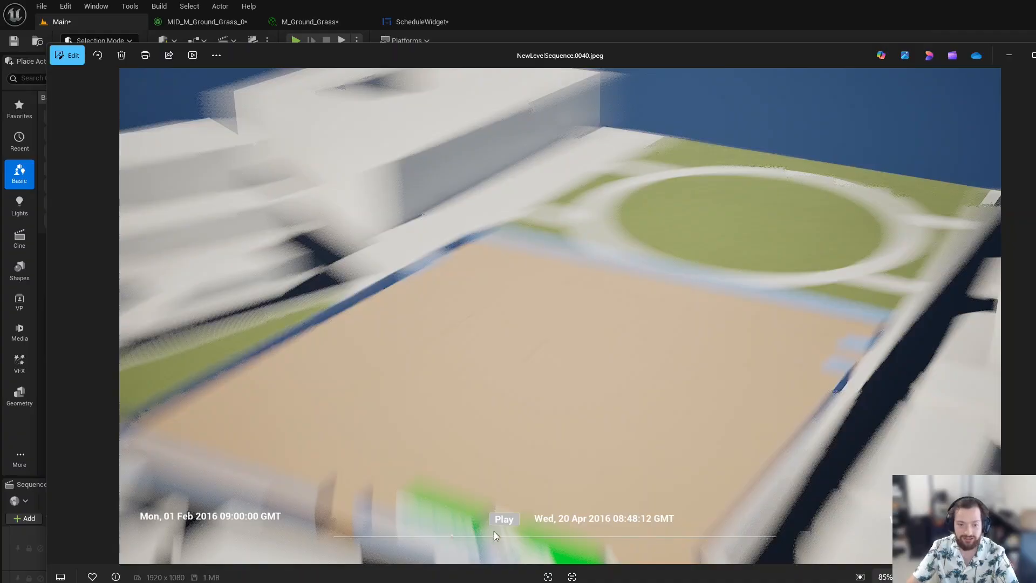
{"action": "key", "text": "alt+F4"}
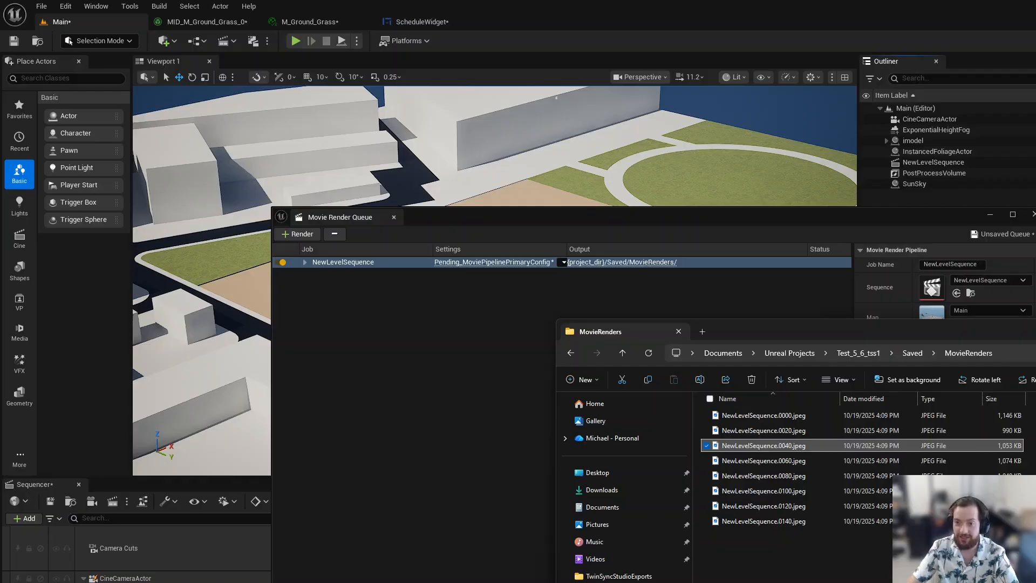
{"action": "key", "text": "alt+F4"}
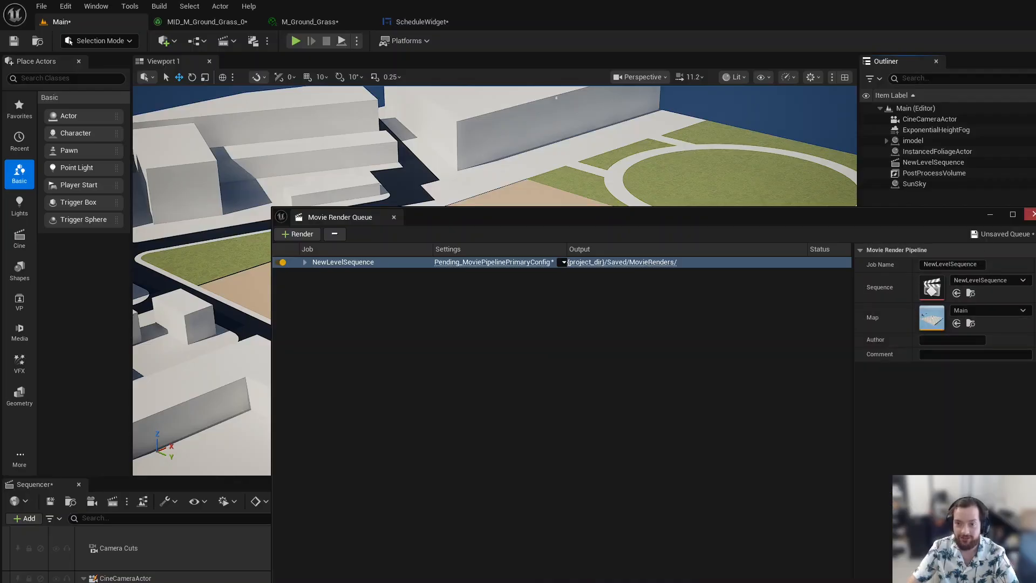
{"action": "left_click", "coordinate": [1031, 214]}
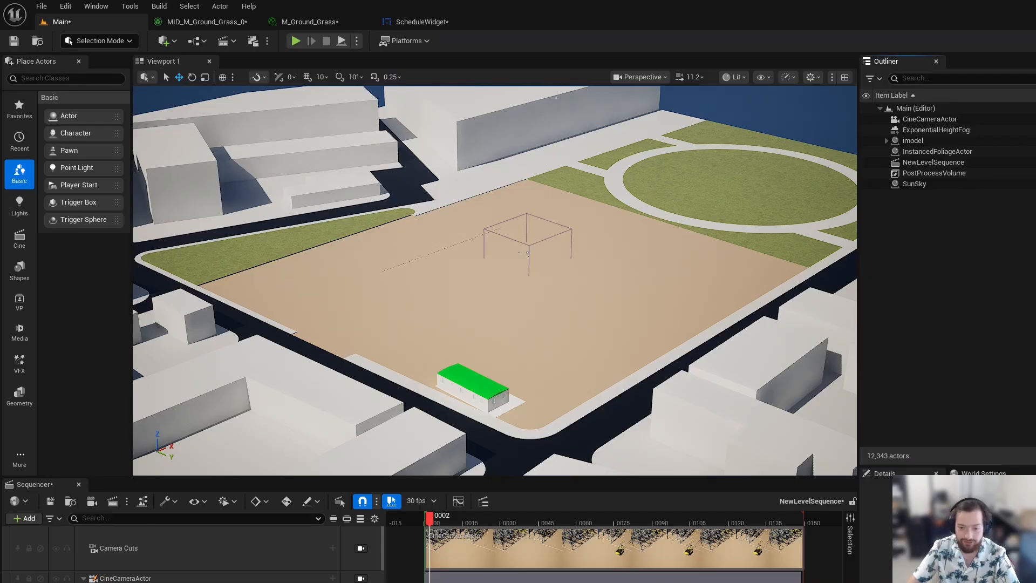
- Scrub the sequence from frame 150 back to frame 0 and forward to frame 106 to check the view
{"action": "left_click", "coordinate": [802, 518]}
{"action": "left_click", "coordinate": [805, 518]}
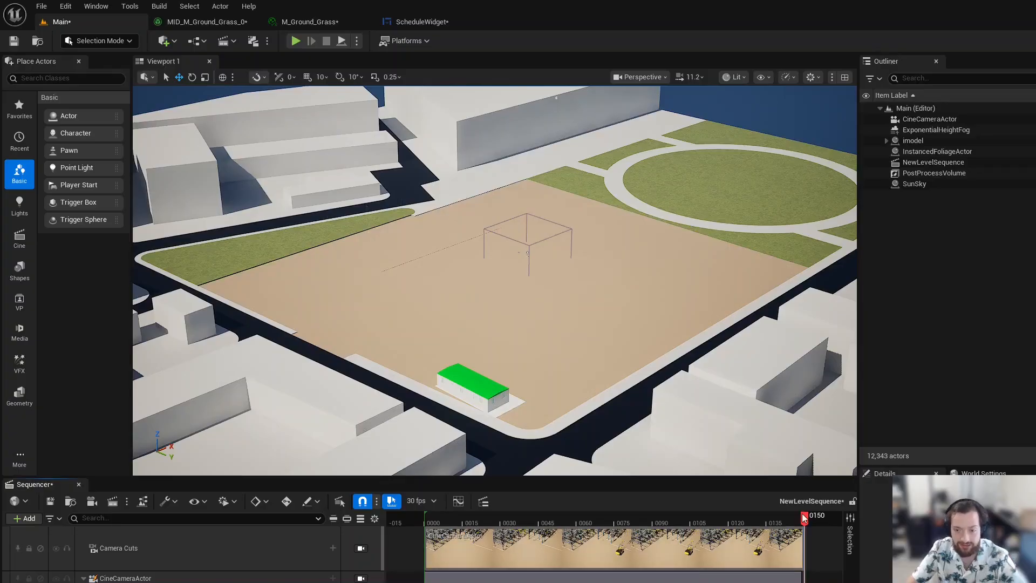
{"action": "left_click_drag", "start_coordinate": [805, 518], "coordinate": [440, 519]}
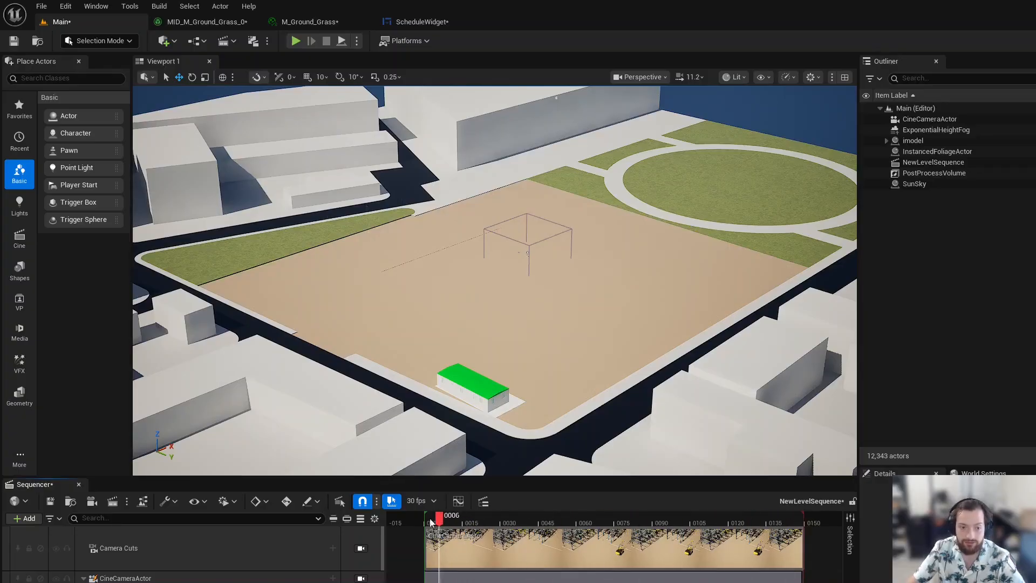
{"action": "scroll", "coordinate": [440, 520], "scroll_direction": "down", "scroll_amount": 2}
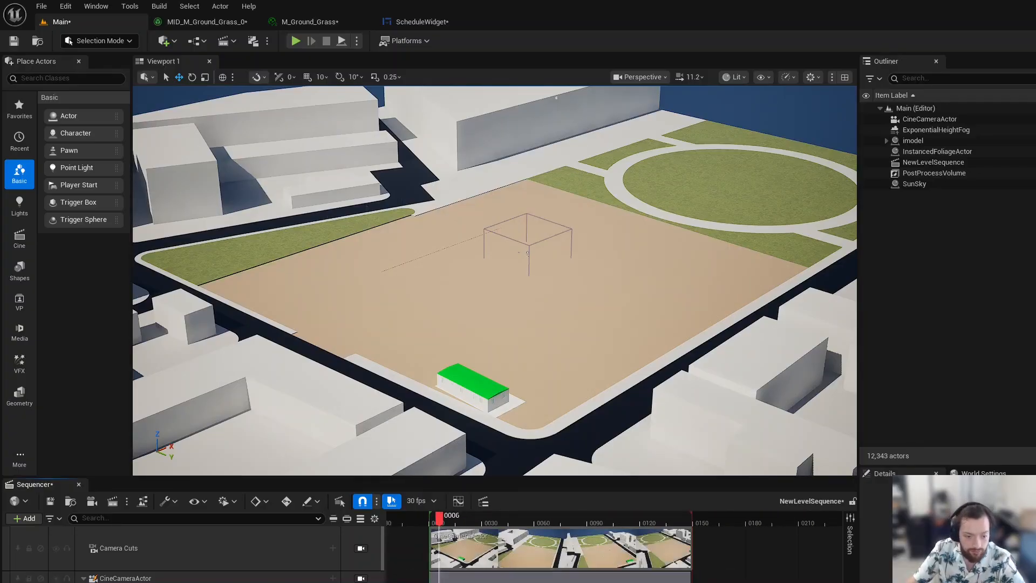
{"action": "left_click_drag", "start_coordinate": [439, 519], "coordinate": [429, 519]}
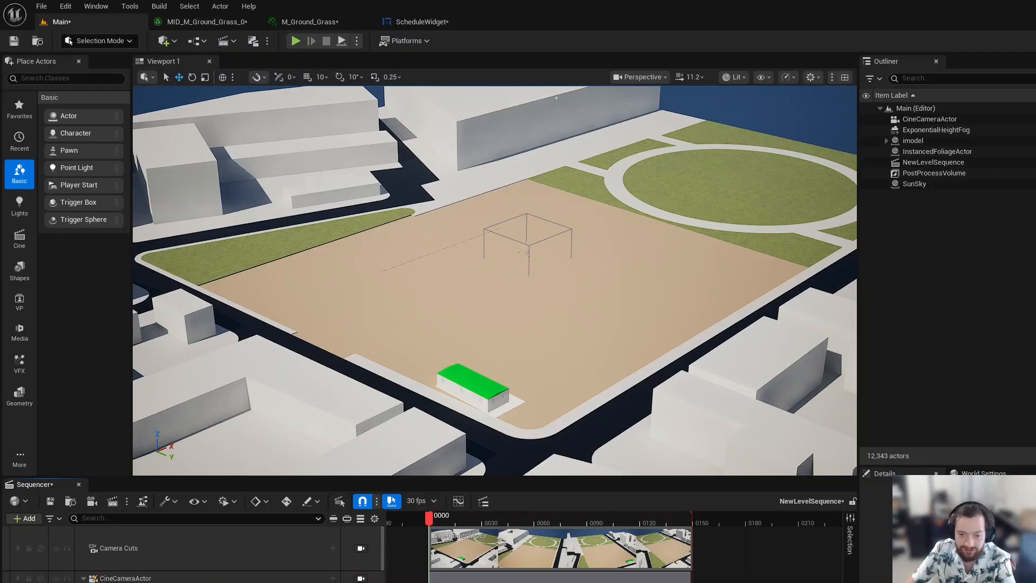
{"action": "key", "text": "ctrl+Up"}
{"action": "left_click_drag", "start_coordinate": [691, 518], "coordinate": [616, 524]}
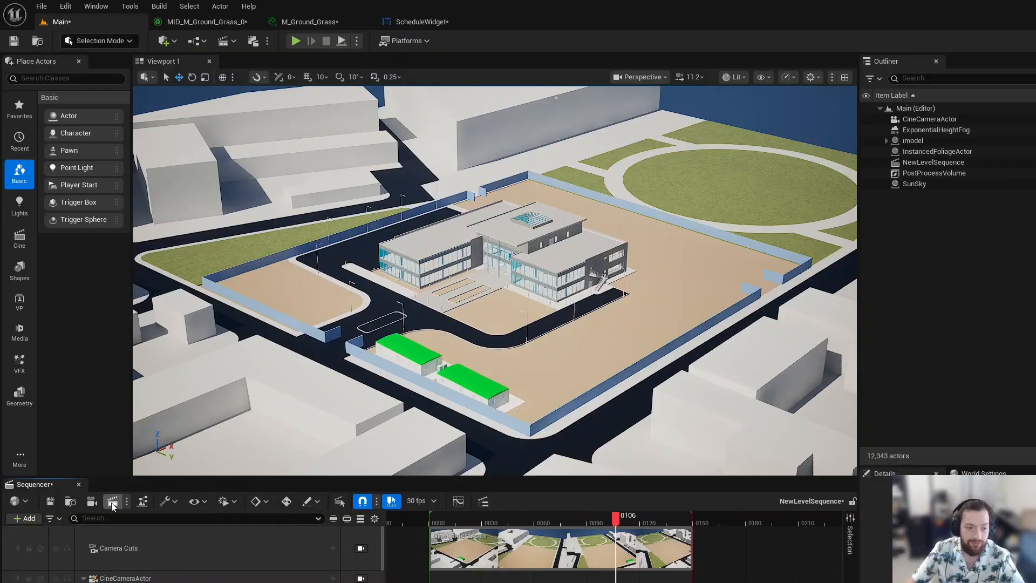
- Render the sequence again through the Movie Render Queue and browse to the project's Saved/MovieRenders folder
{"action": "left_click", "coordinate": [112, 501]}
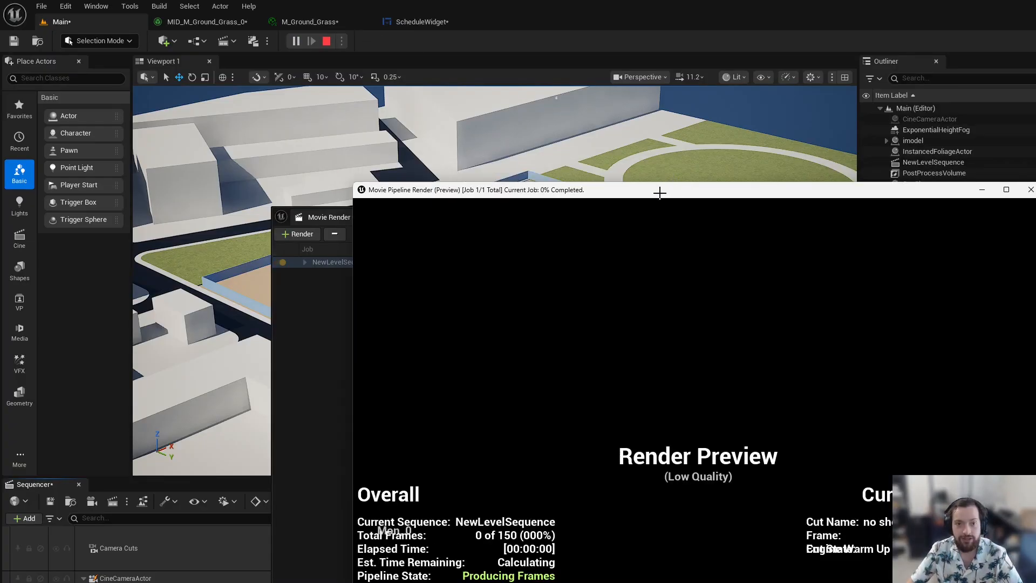
{"action": "left_click_drag", "start_coordinate": [647, 188], "coordinate": [623, 183]}
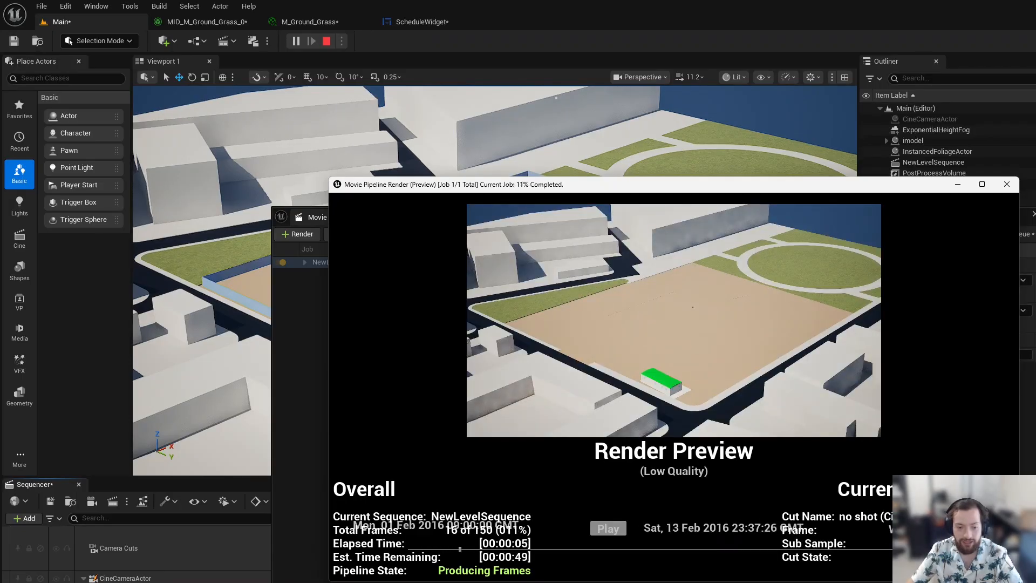
{"action": "key", "text": "super+e"}
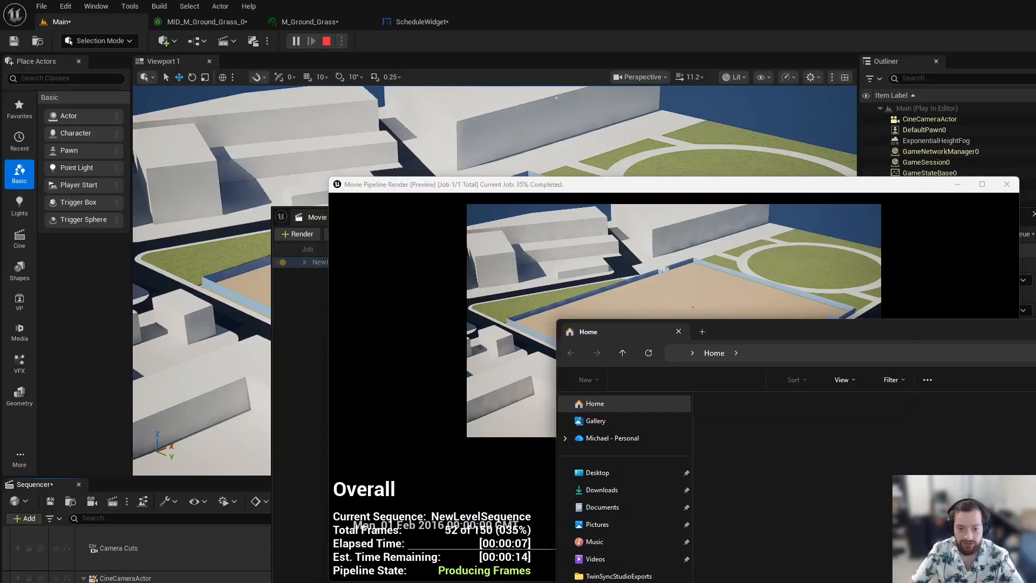
{"action": "left_click", "coordinate": [615, 582]}
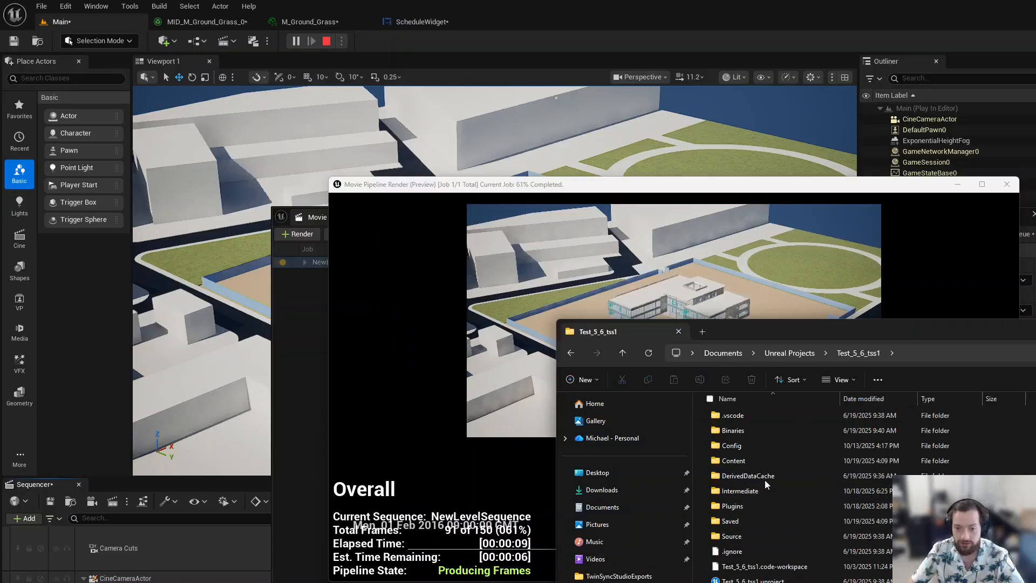
{"action": "double_click", "coordinate": [739, 521]}
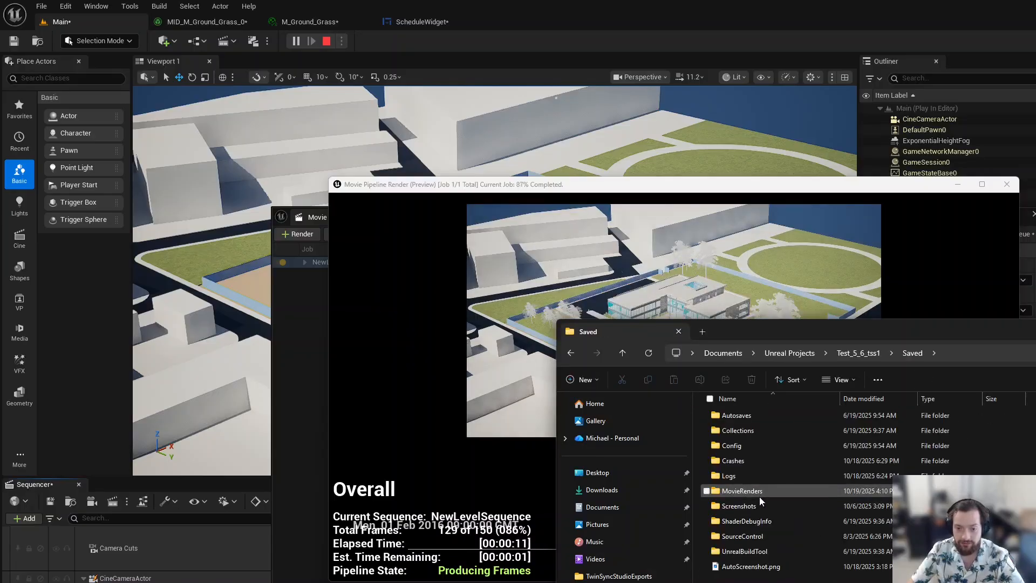
{"action": "double_click", "coordinate": [755, 493]}
- Open NewLevelSequence.0060.jpeg, page through the neighbouring rendered frames to check camera and schedule overlay, and return to the Unreal Editor
{"action": "double_click", "coordinate": [902, 431]}
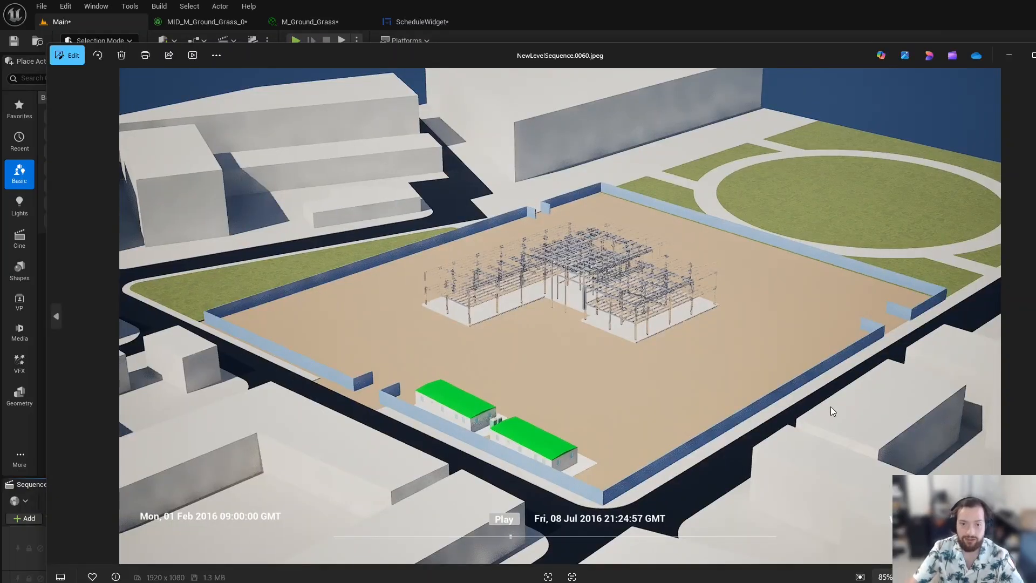
{"action": "key", "text": "Right"}
{"action": "key", "text": "Left"}
{"action": "key", "text": "Left"}
{"action": "key", "text": "Left"}
{"action": "key", "text": "Left"}
{"action": "key", "text": "Left"}
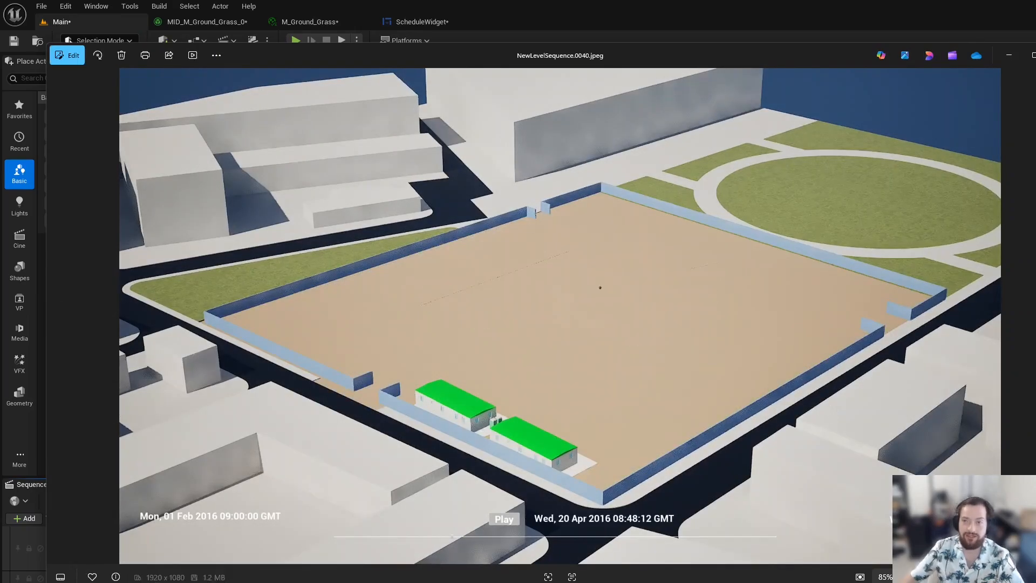
{"action": "key", "text": "Escape"}
{"action": "left_click_drag", "start_coordinate": [1035, 332], "coordinate": [1003, 305]}
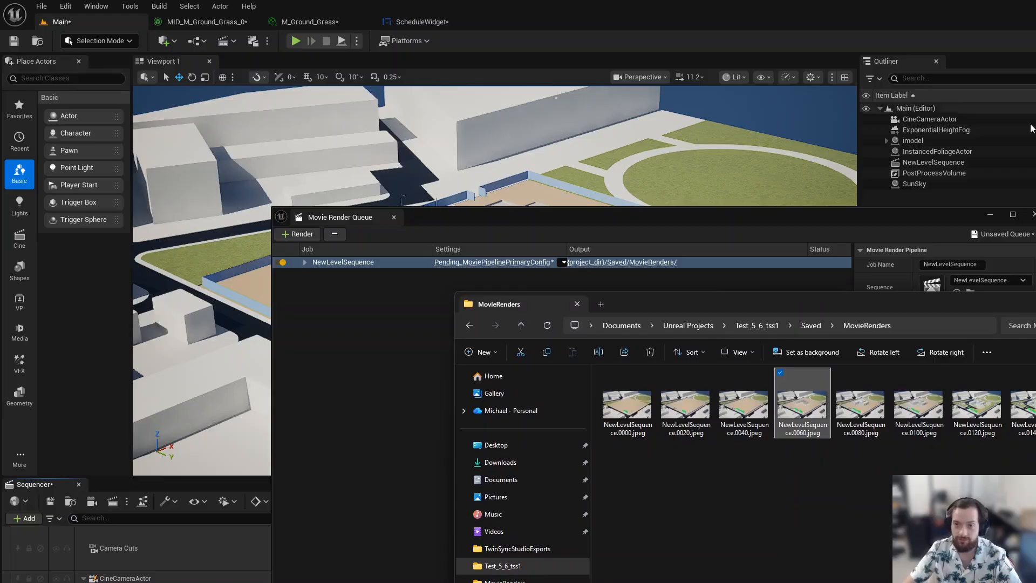
{"action": "key", "text": "alt+Tab"}
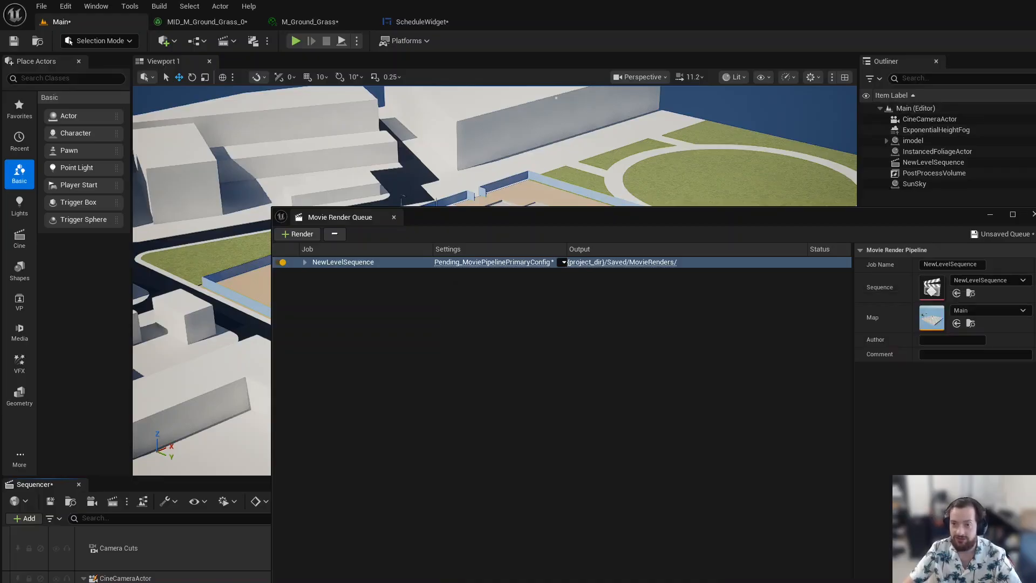
- Close the Movie Render Queue and view the building and its surroundings from a wider angle in the perspective viewport
{"action": "left_click_drag", "start_coordinate": [643, 215], "coordinate": [694, 200]}
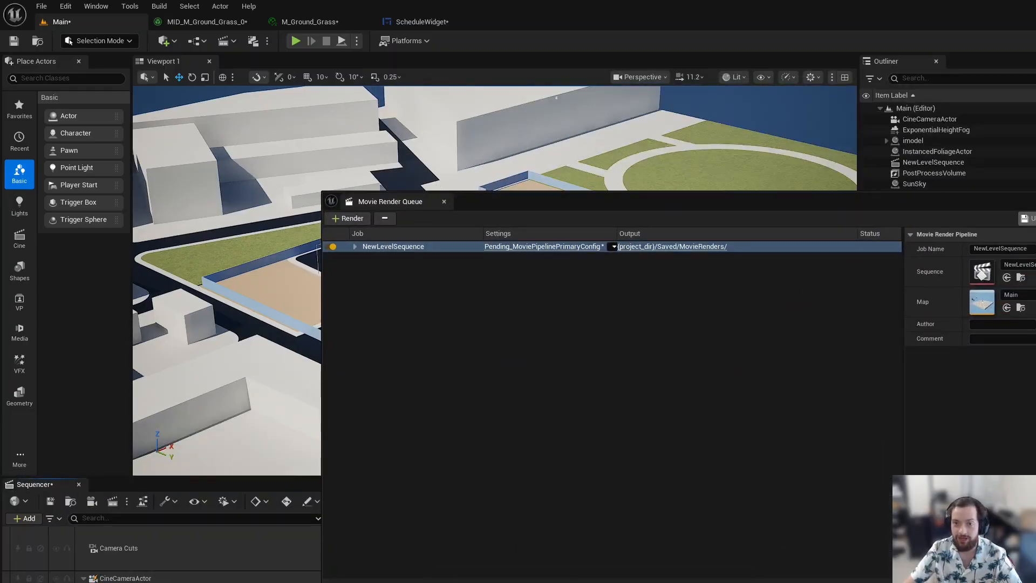
{"action": "left_click_drag", "start_coordinate": [1001, 197], "coordinate": [960, 209]}
{"action": "left_click", "coordinate": [1035, 210]}
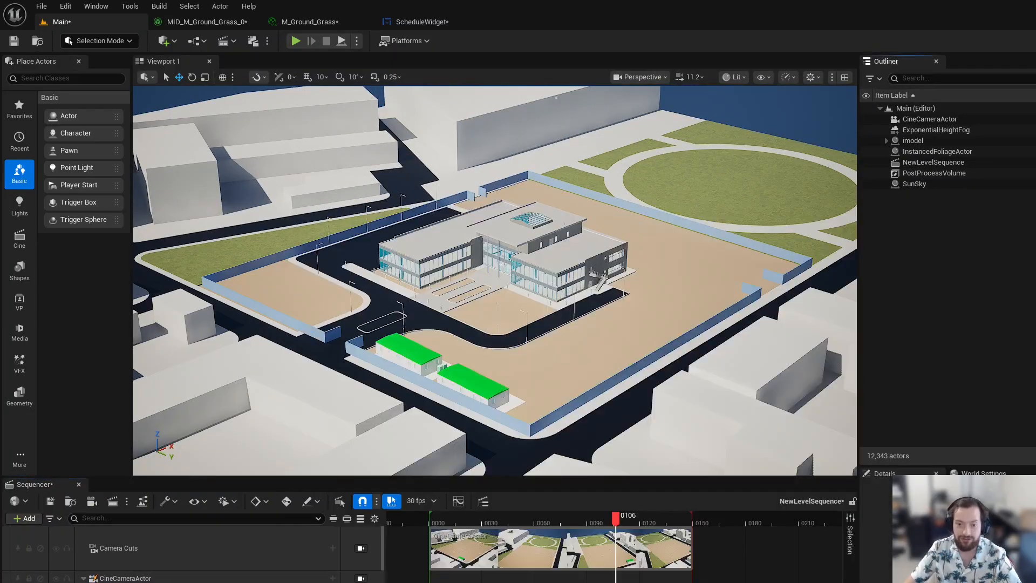
{"action": "right_click_drag", "start_coordinate": [594, 336], "coordinate": [597, 309]}
{"action": "scroll", "coordinate": [594, 337], "scroll_direction": "up", "scroll_amount": 1}
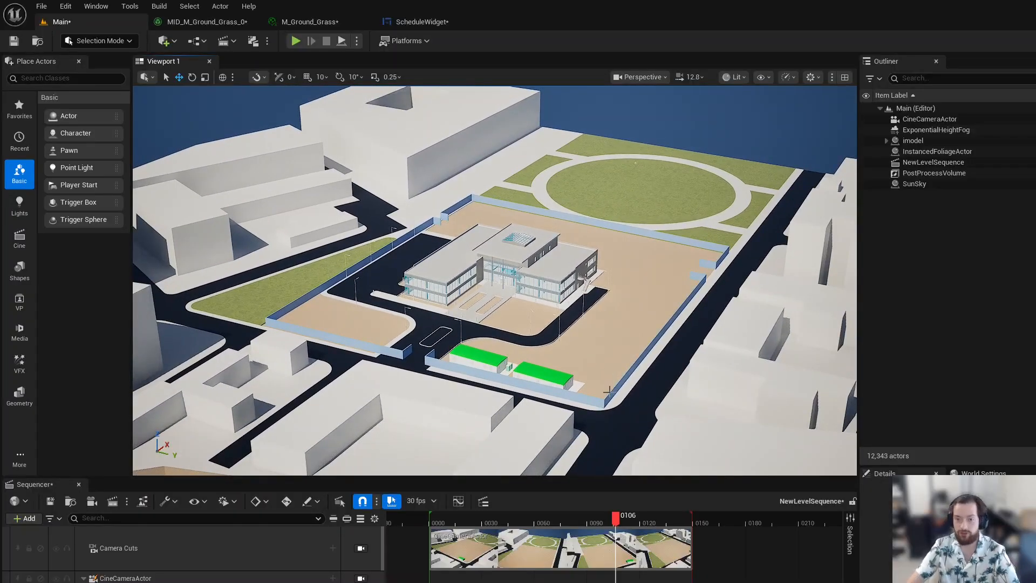